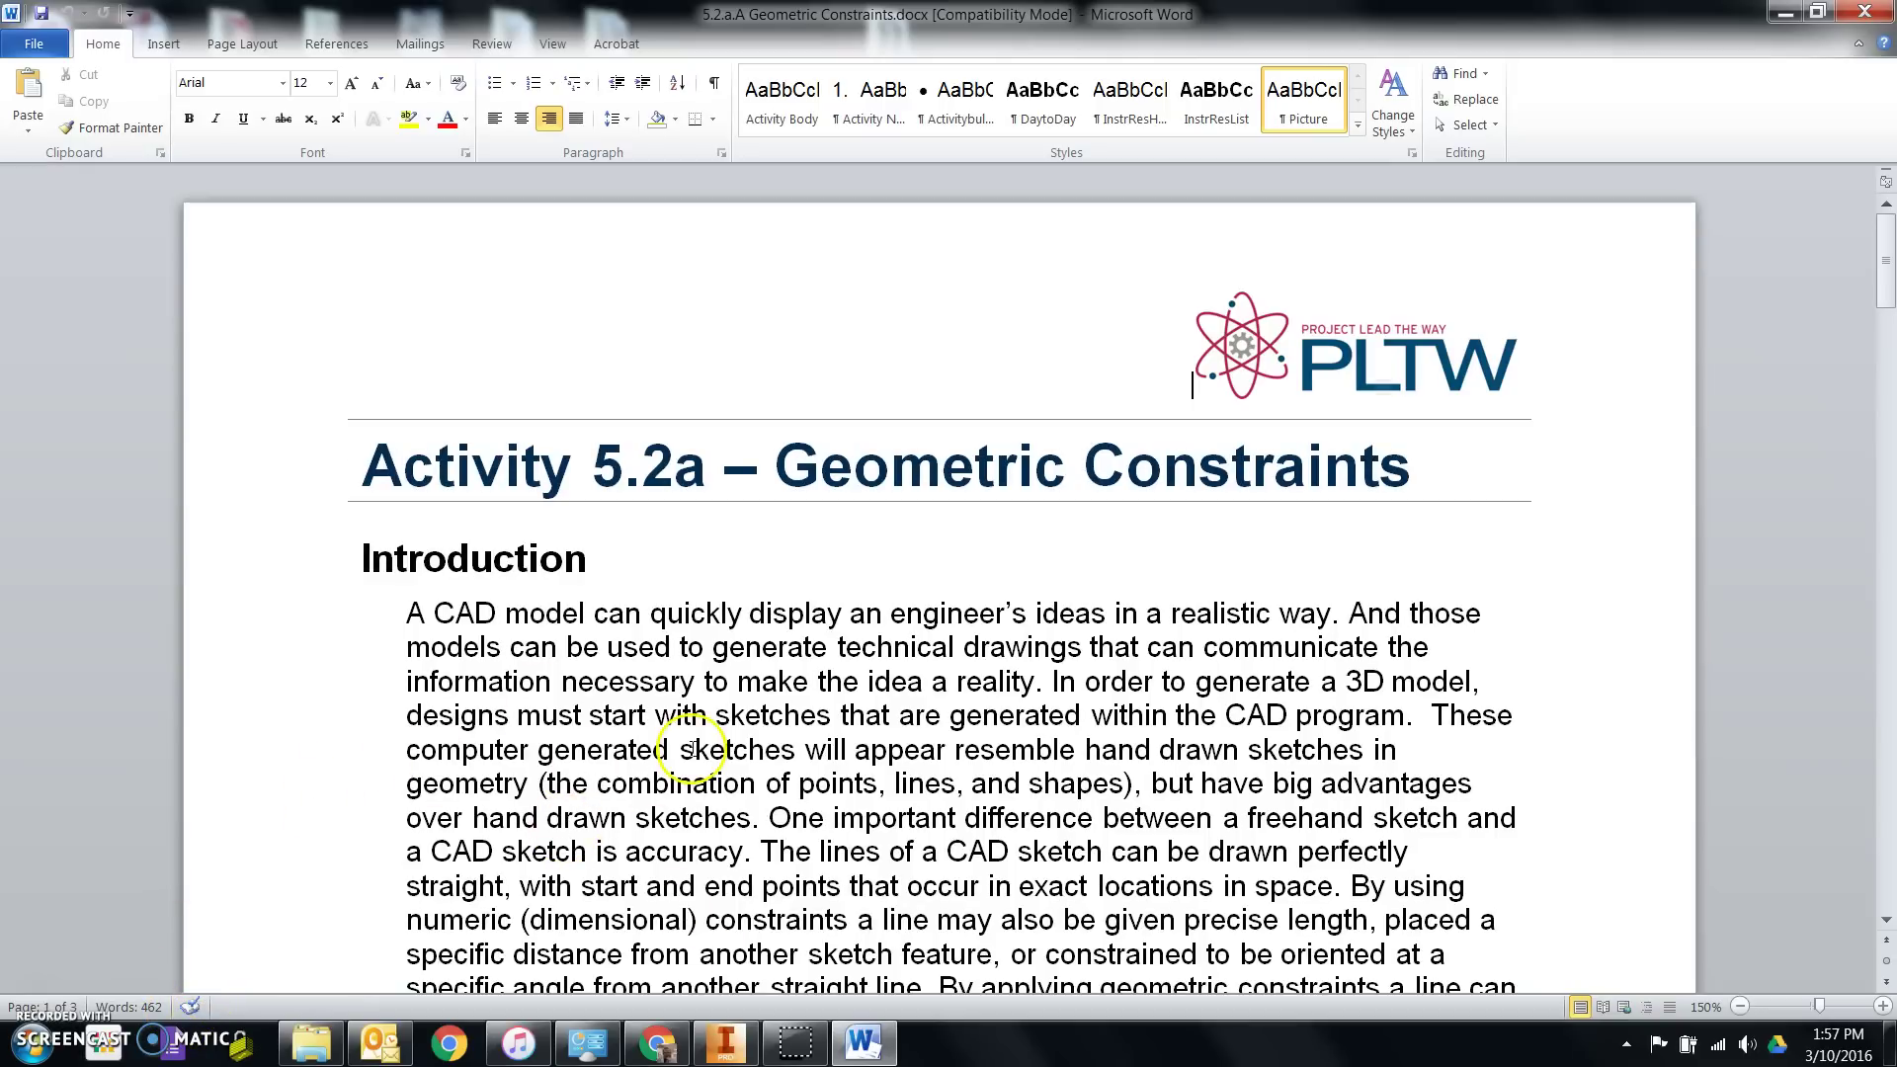
Step: Scroll through the Geometric Constraints activity instructions in Word
scroll(691, 747, "down", 10)
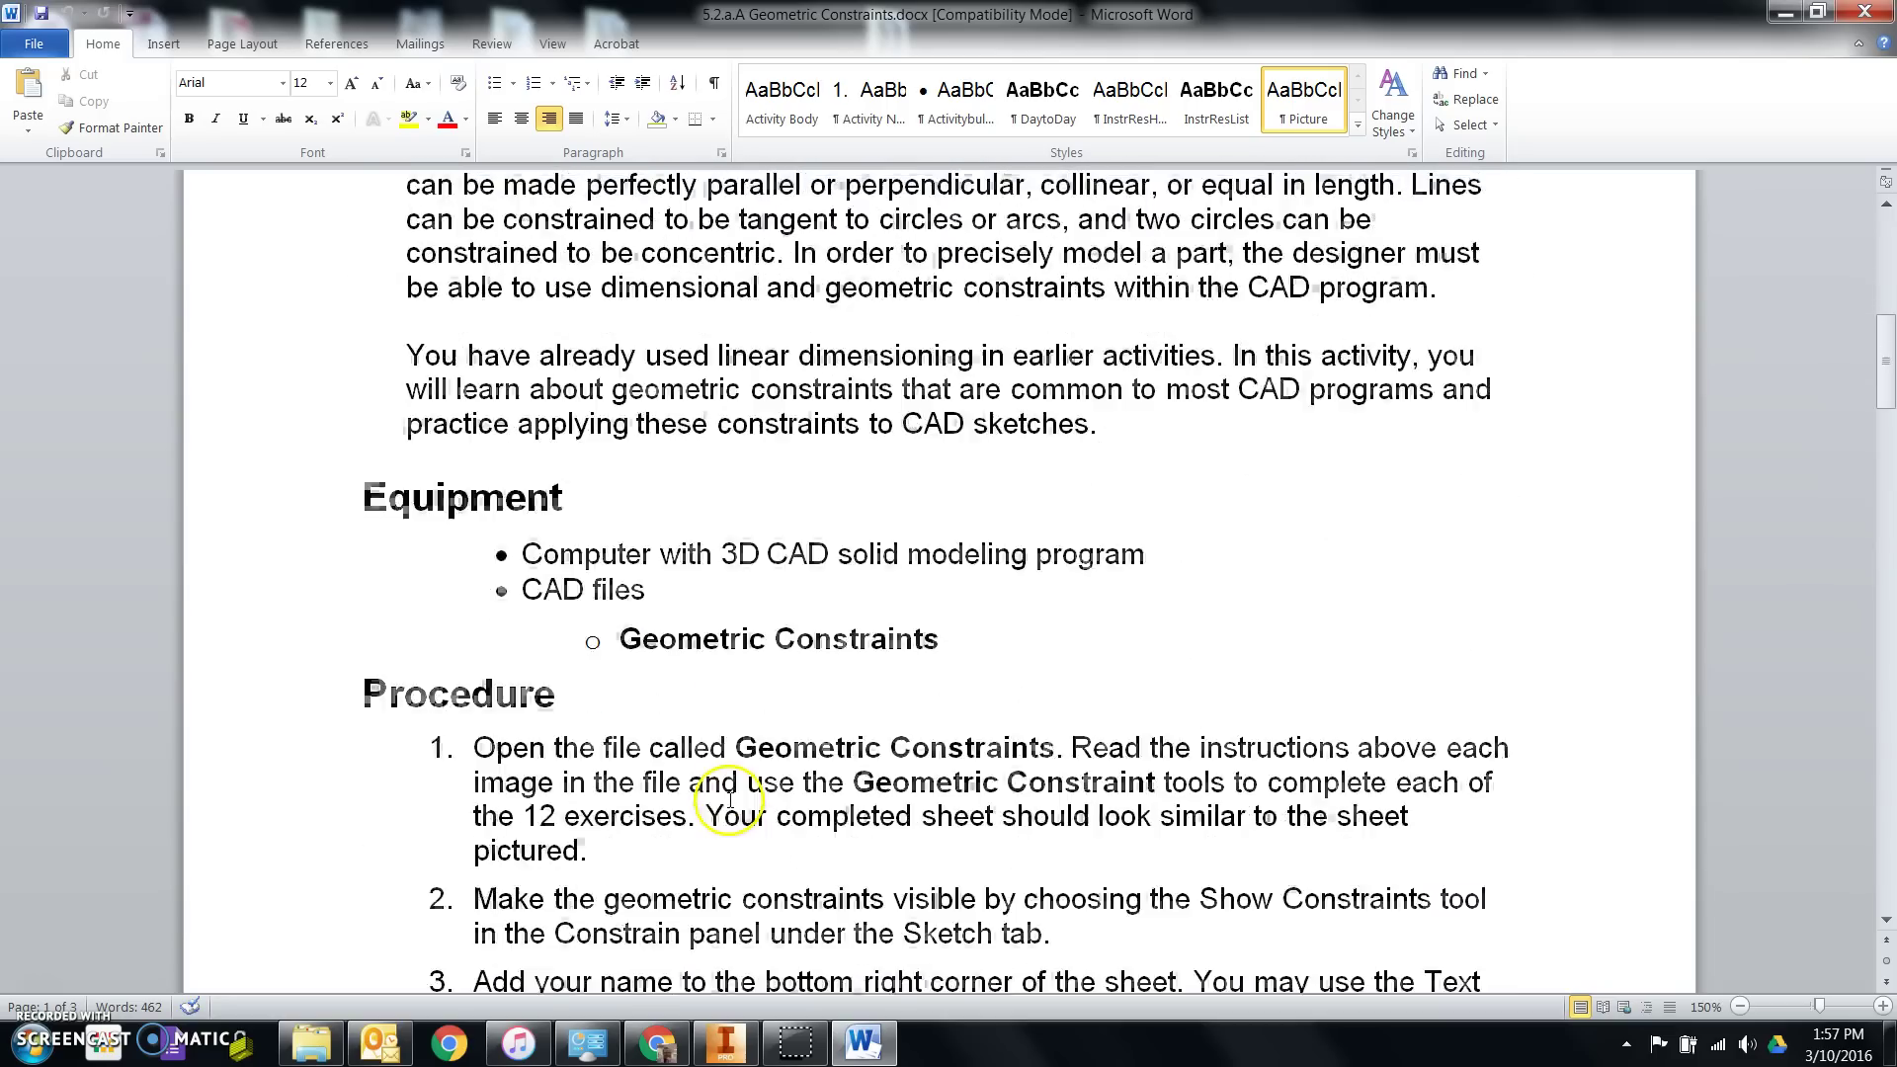
scroll(729, 798, "down", 10)
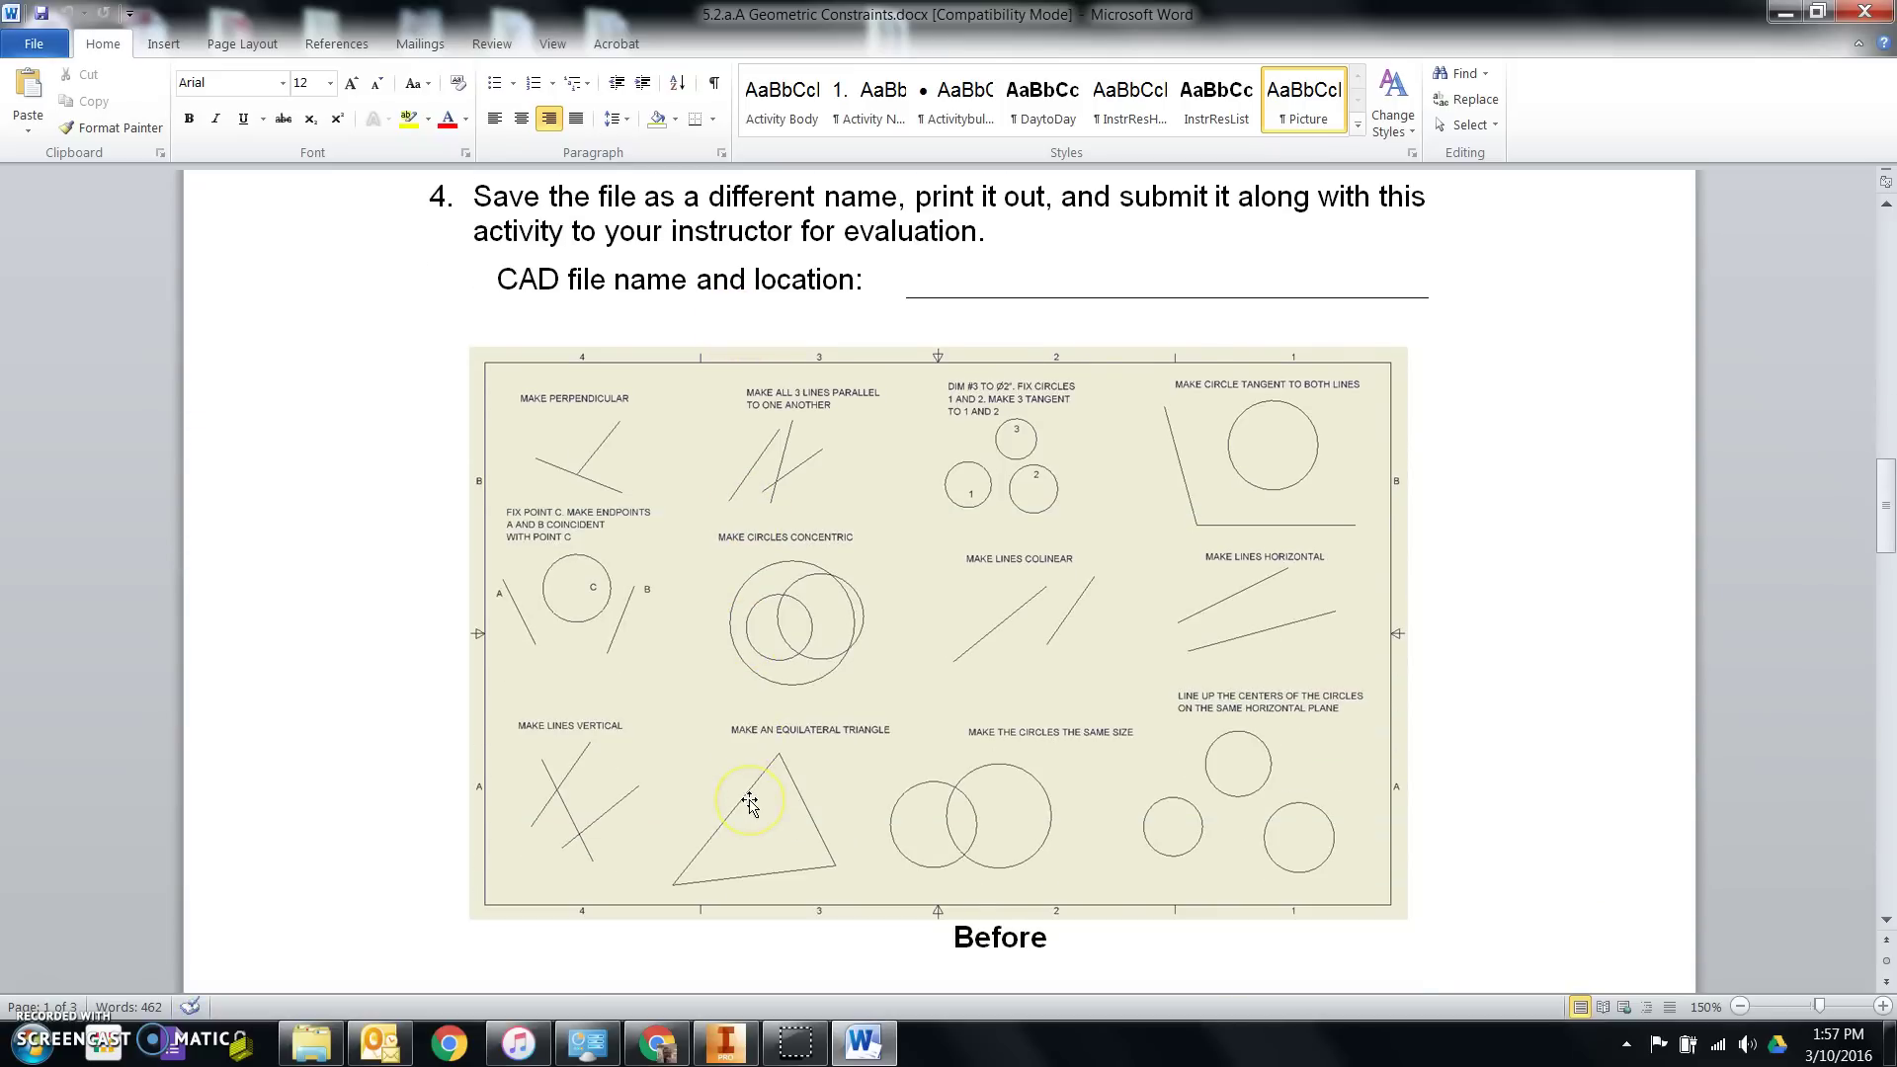
left_click(713, 859)
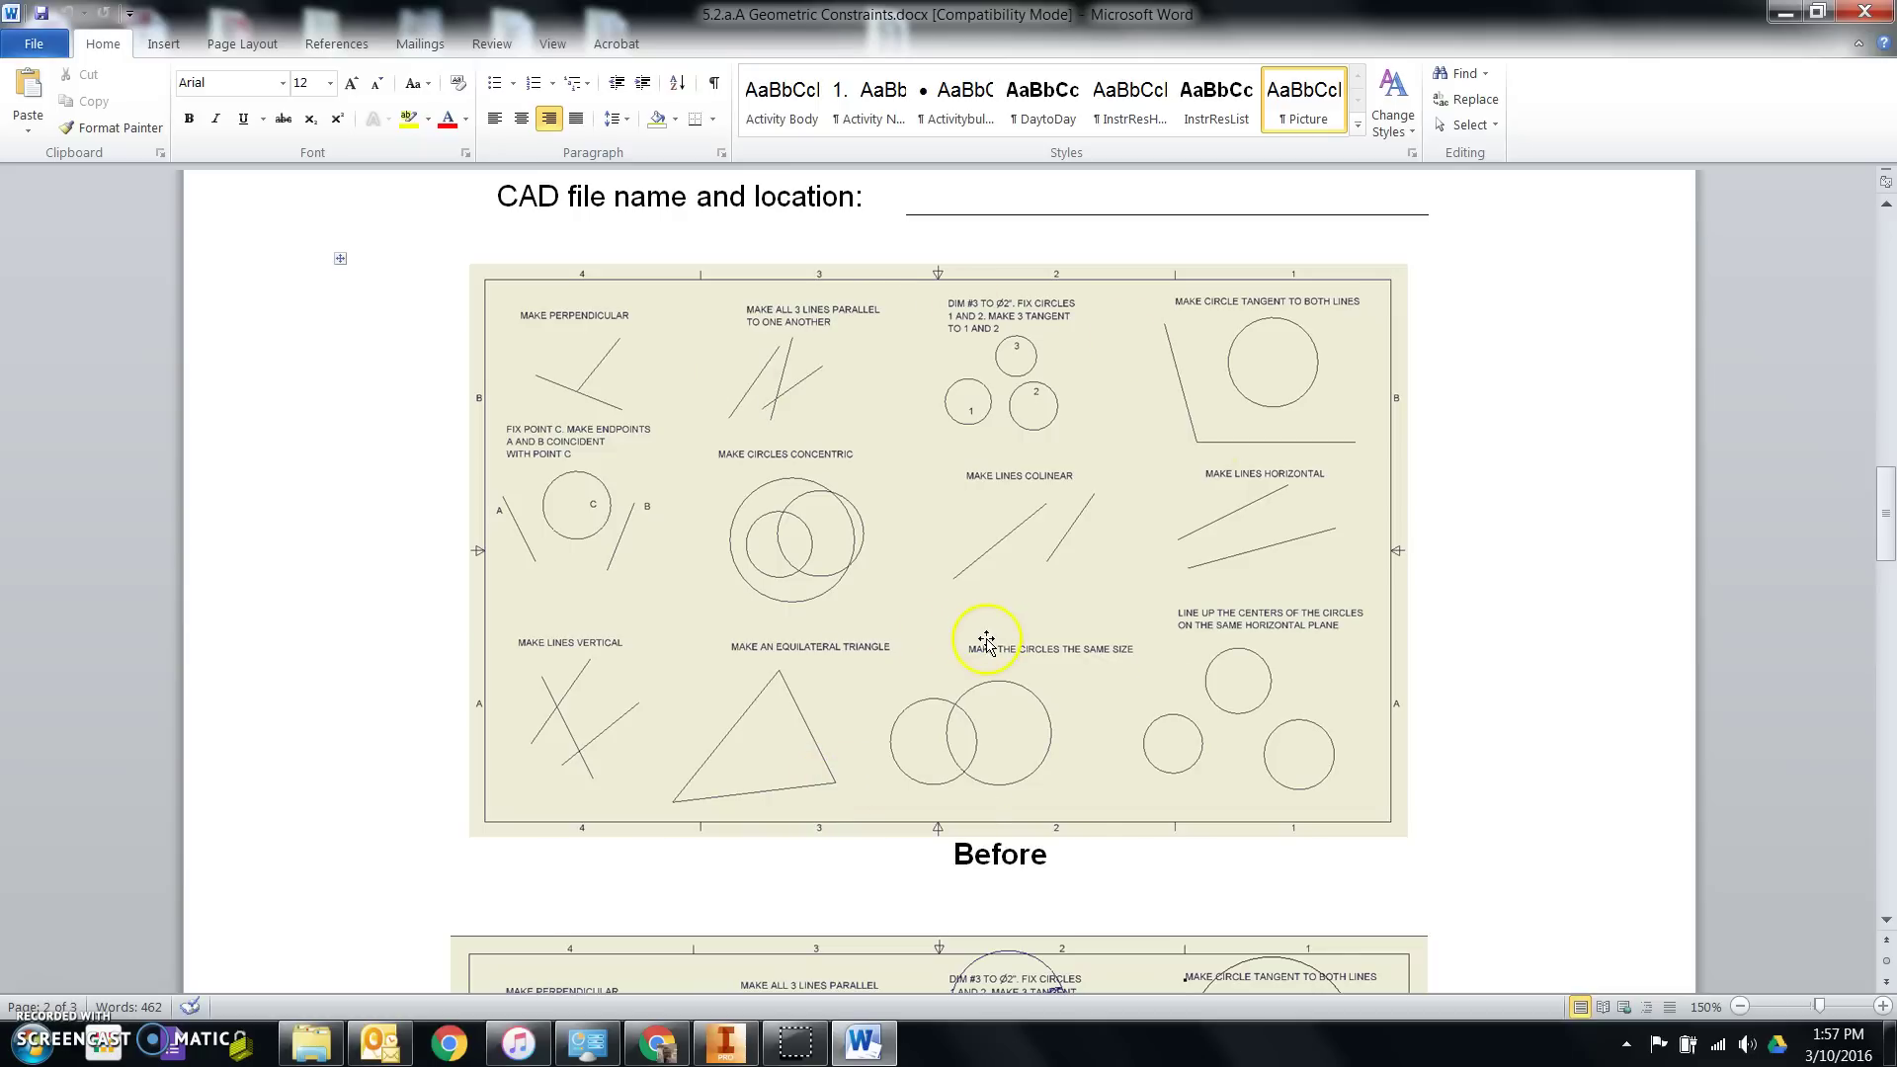
scroll(990, 667, "down", 10)
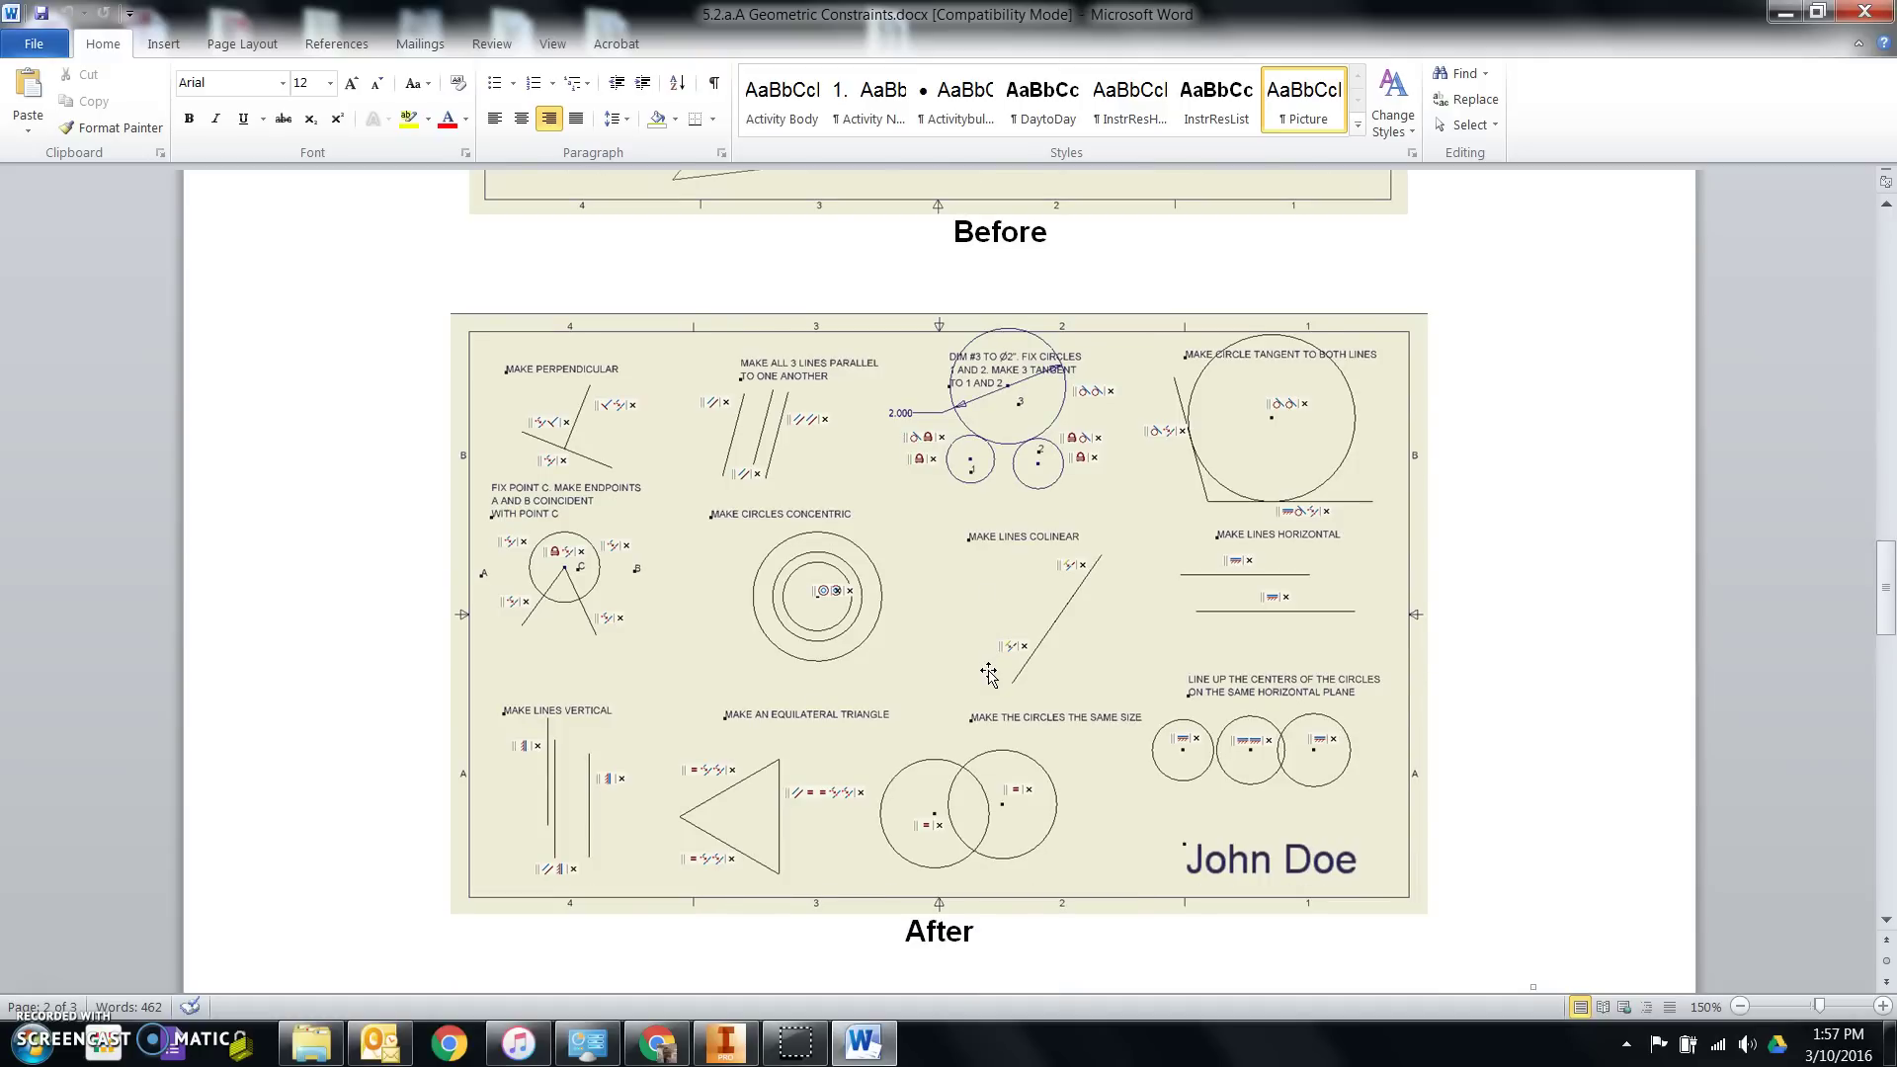
scroll(1490, 792, "down", 2)
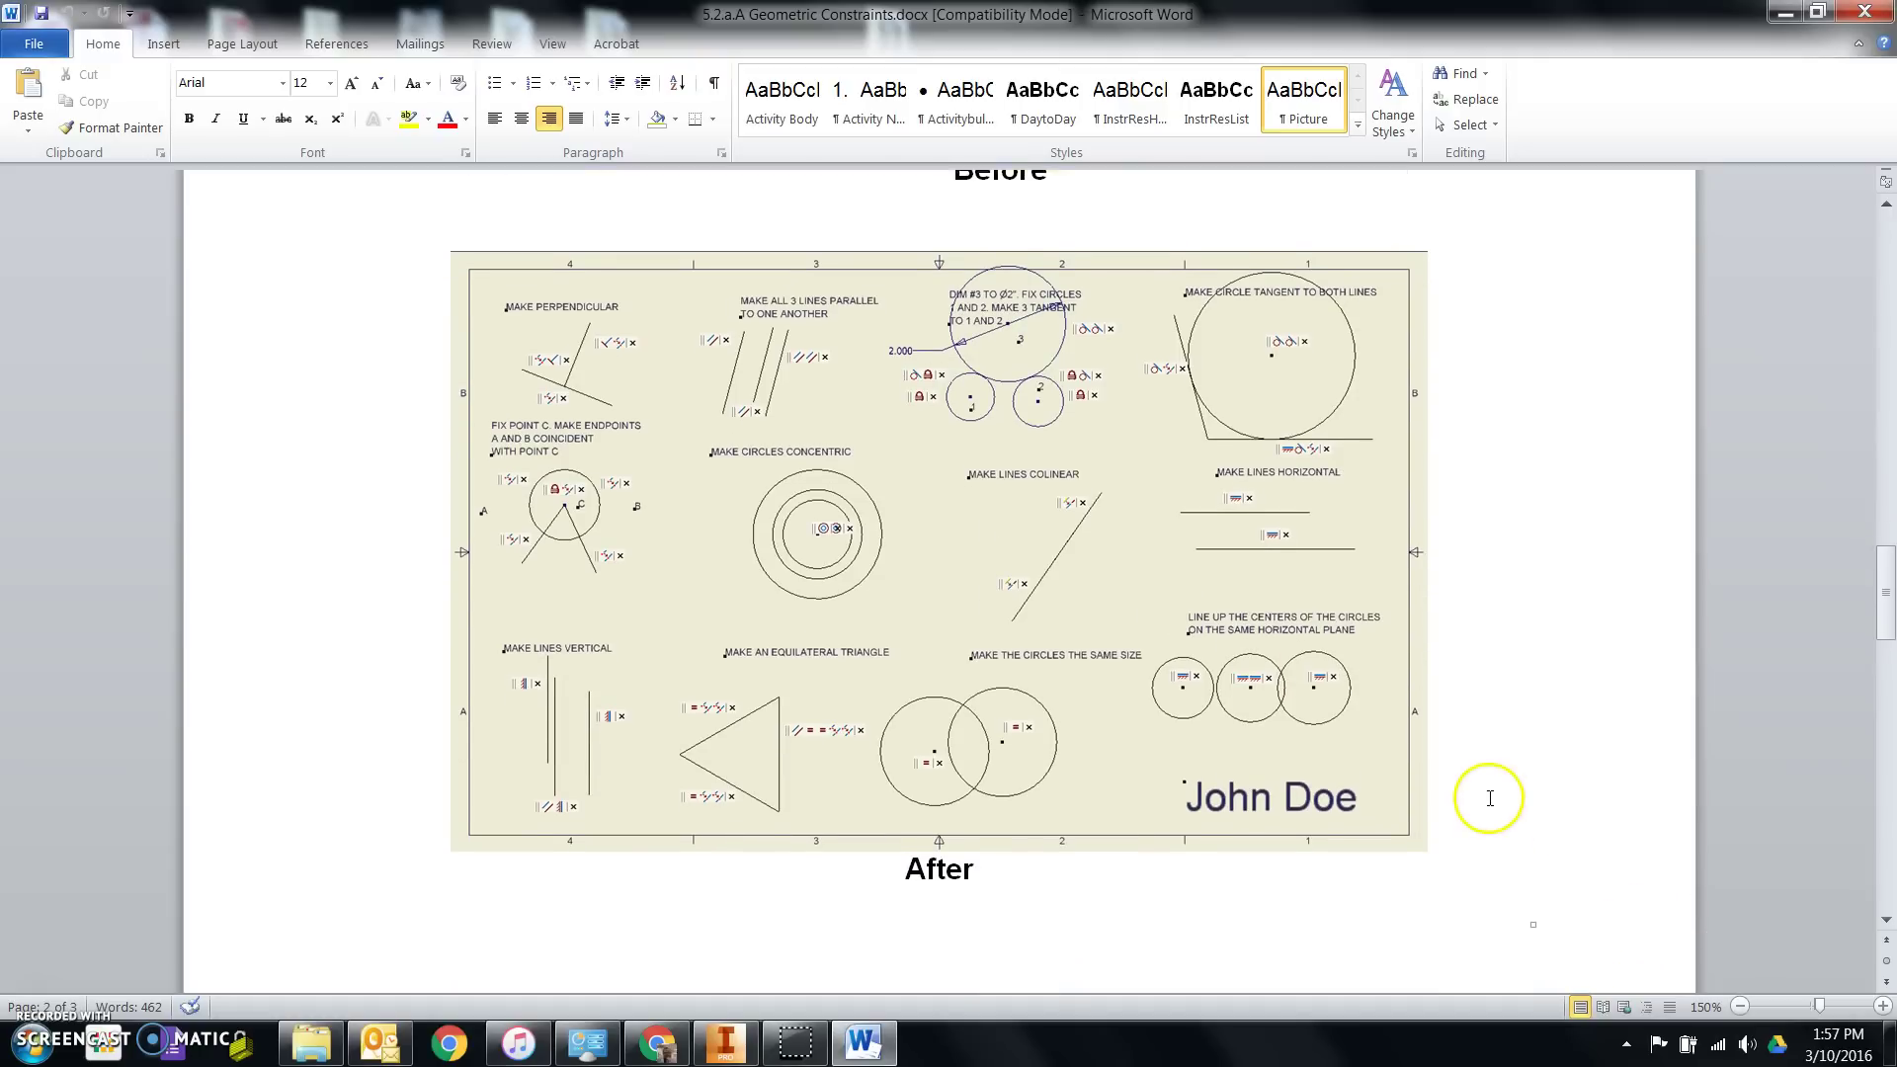
Step: Zoom the Word document to 270% and scroll down to the After example drawing
left_click(1882, 1006)
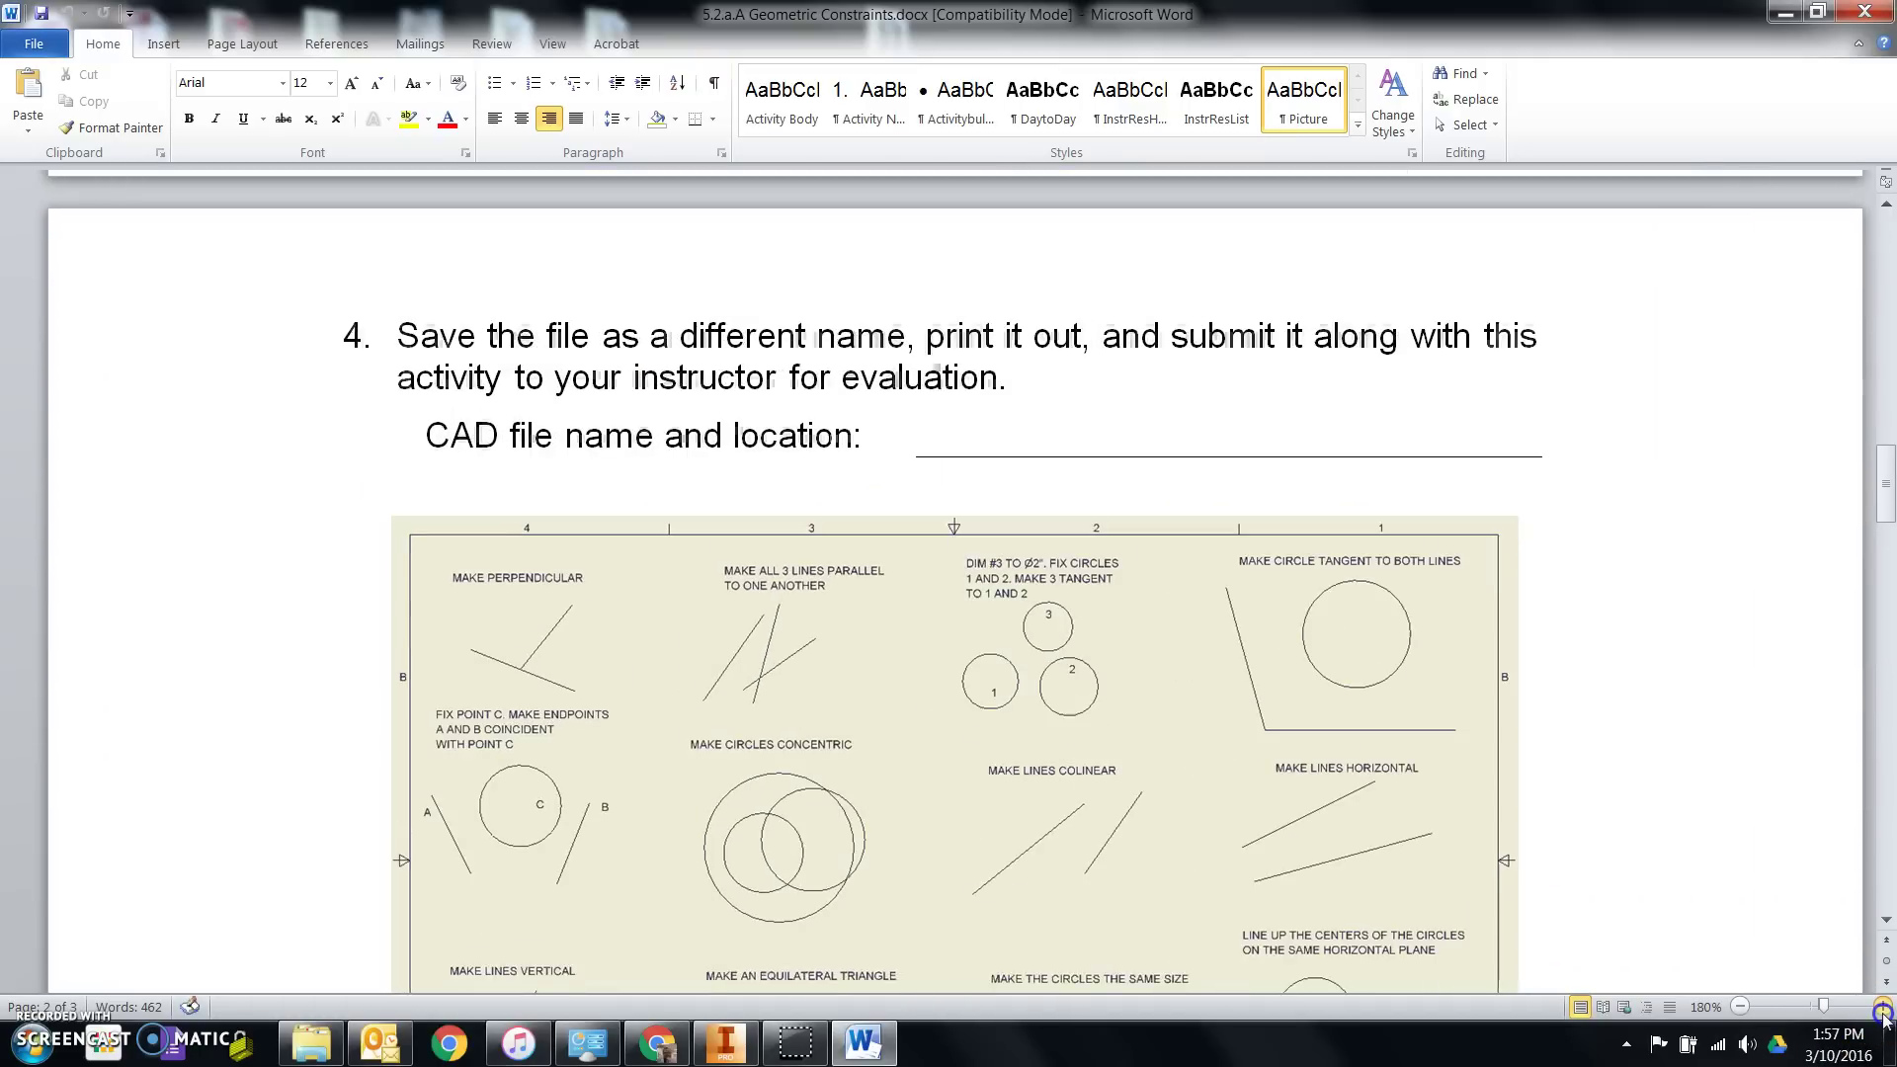
left_click(1882, 1009)
left_click(1881, 1009)
left_click(1882, 1008)
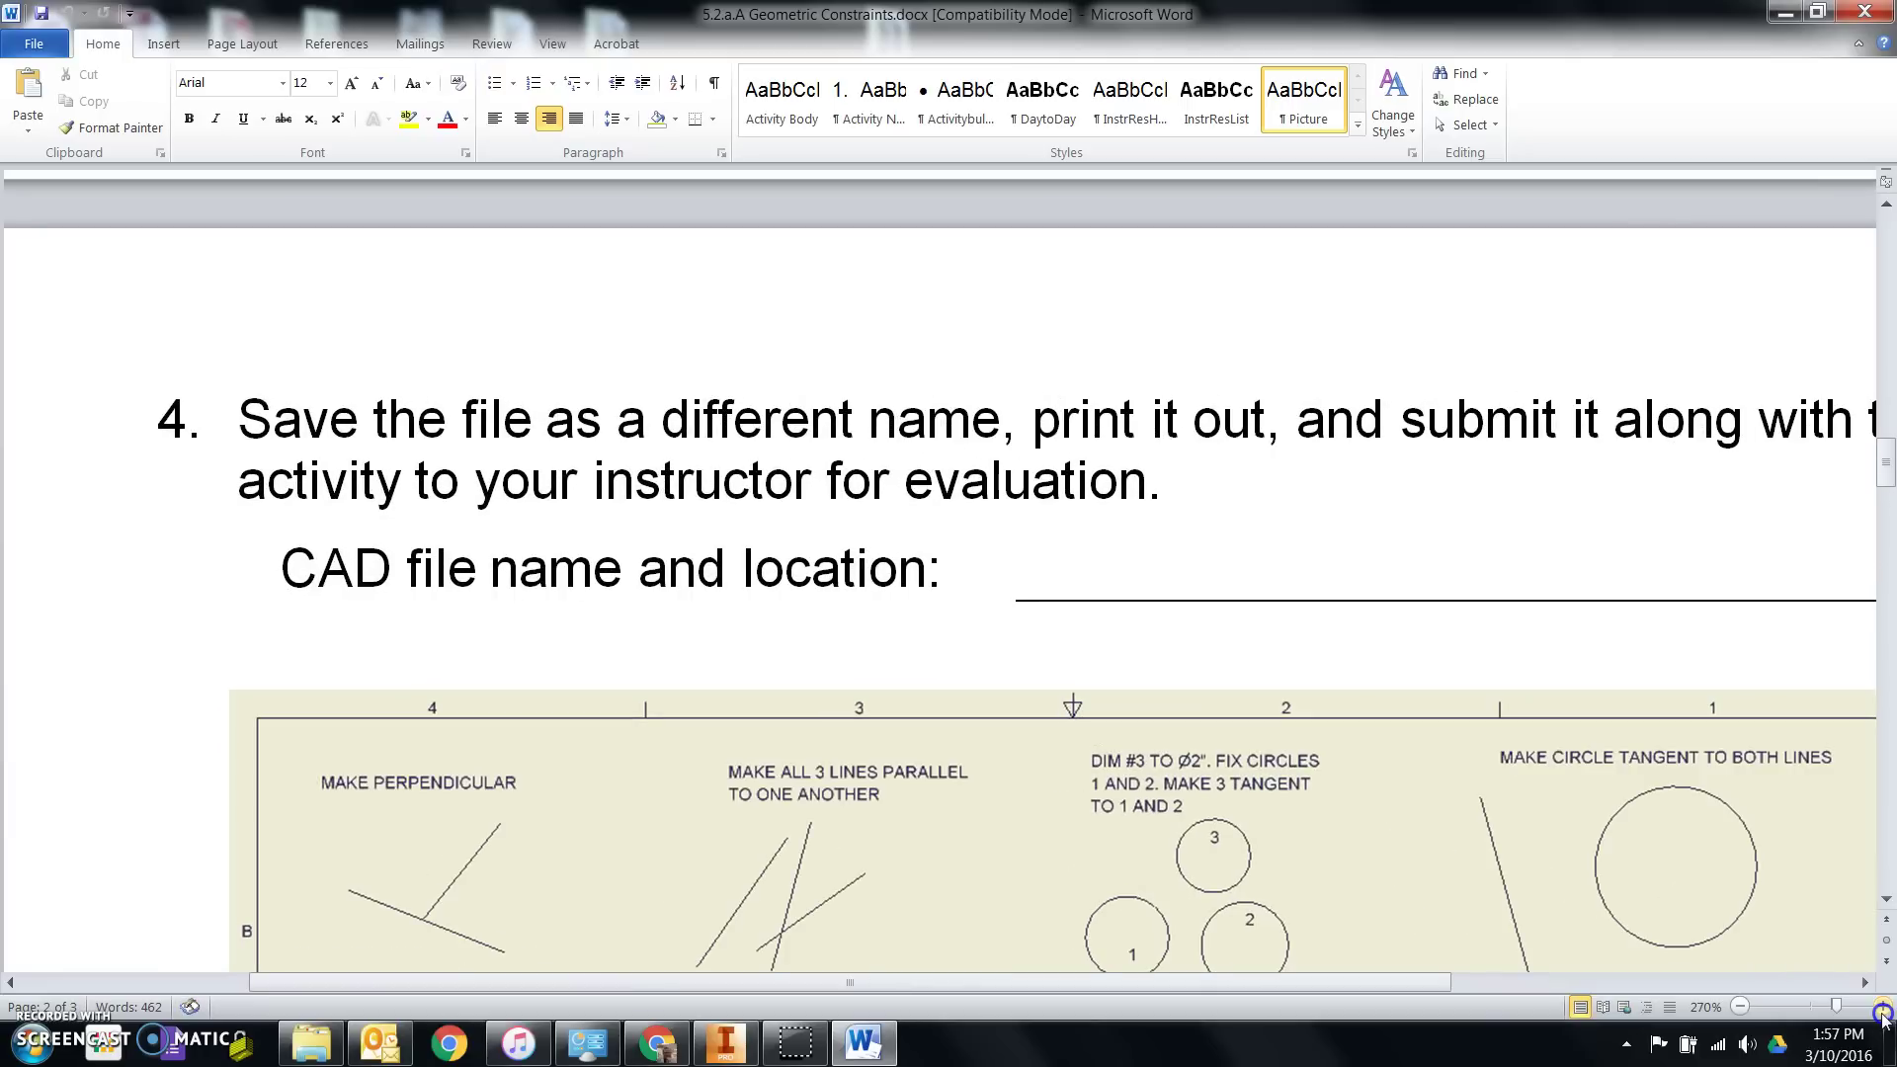
left_click(1444, 983)
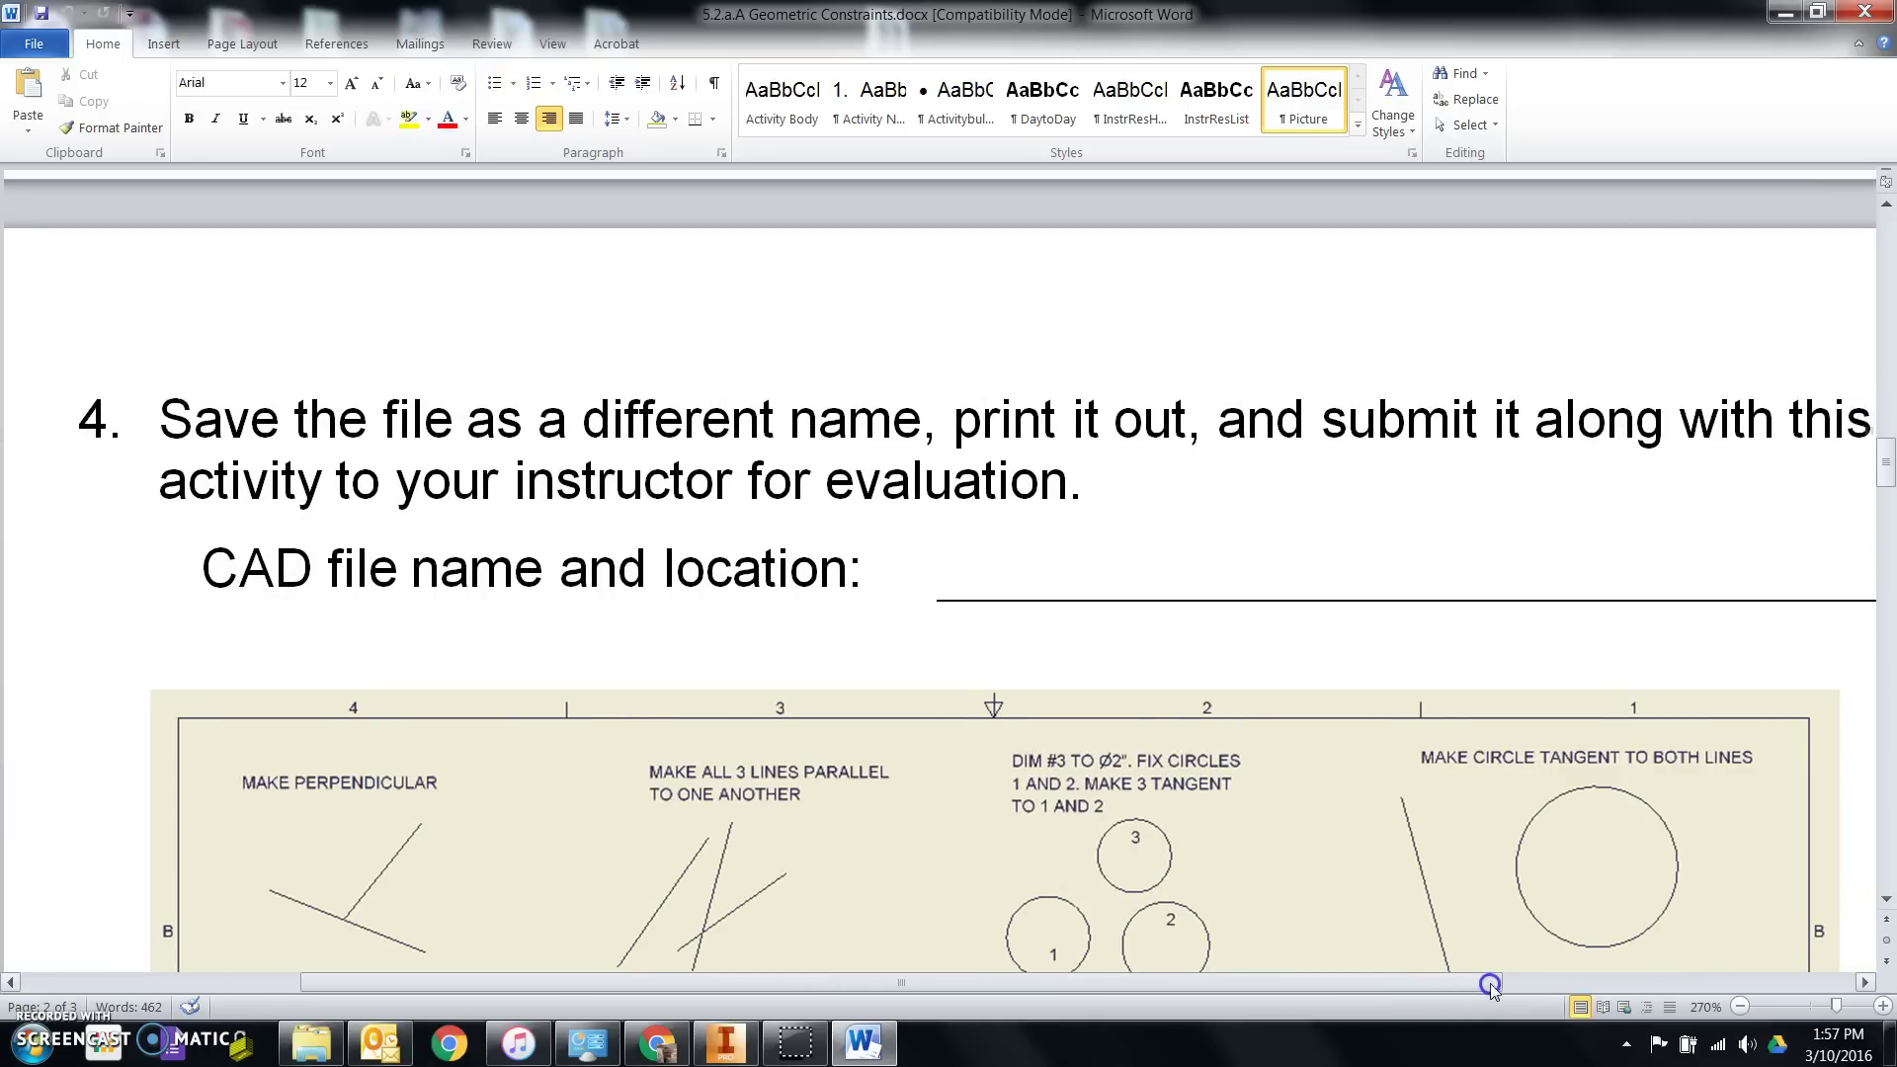
scroll(1296, 805, "down", 7)
scroll(1294, 815, "down", 10)
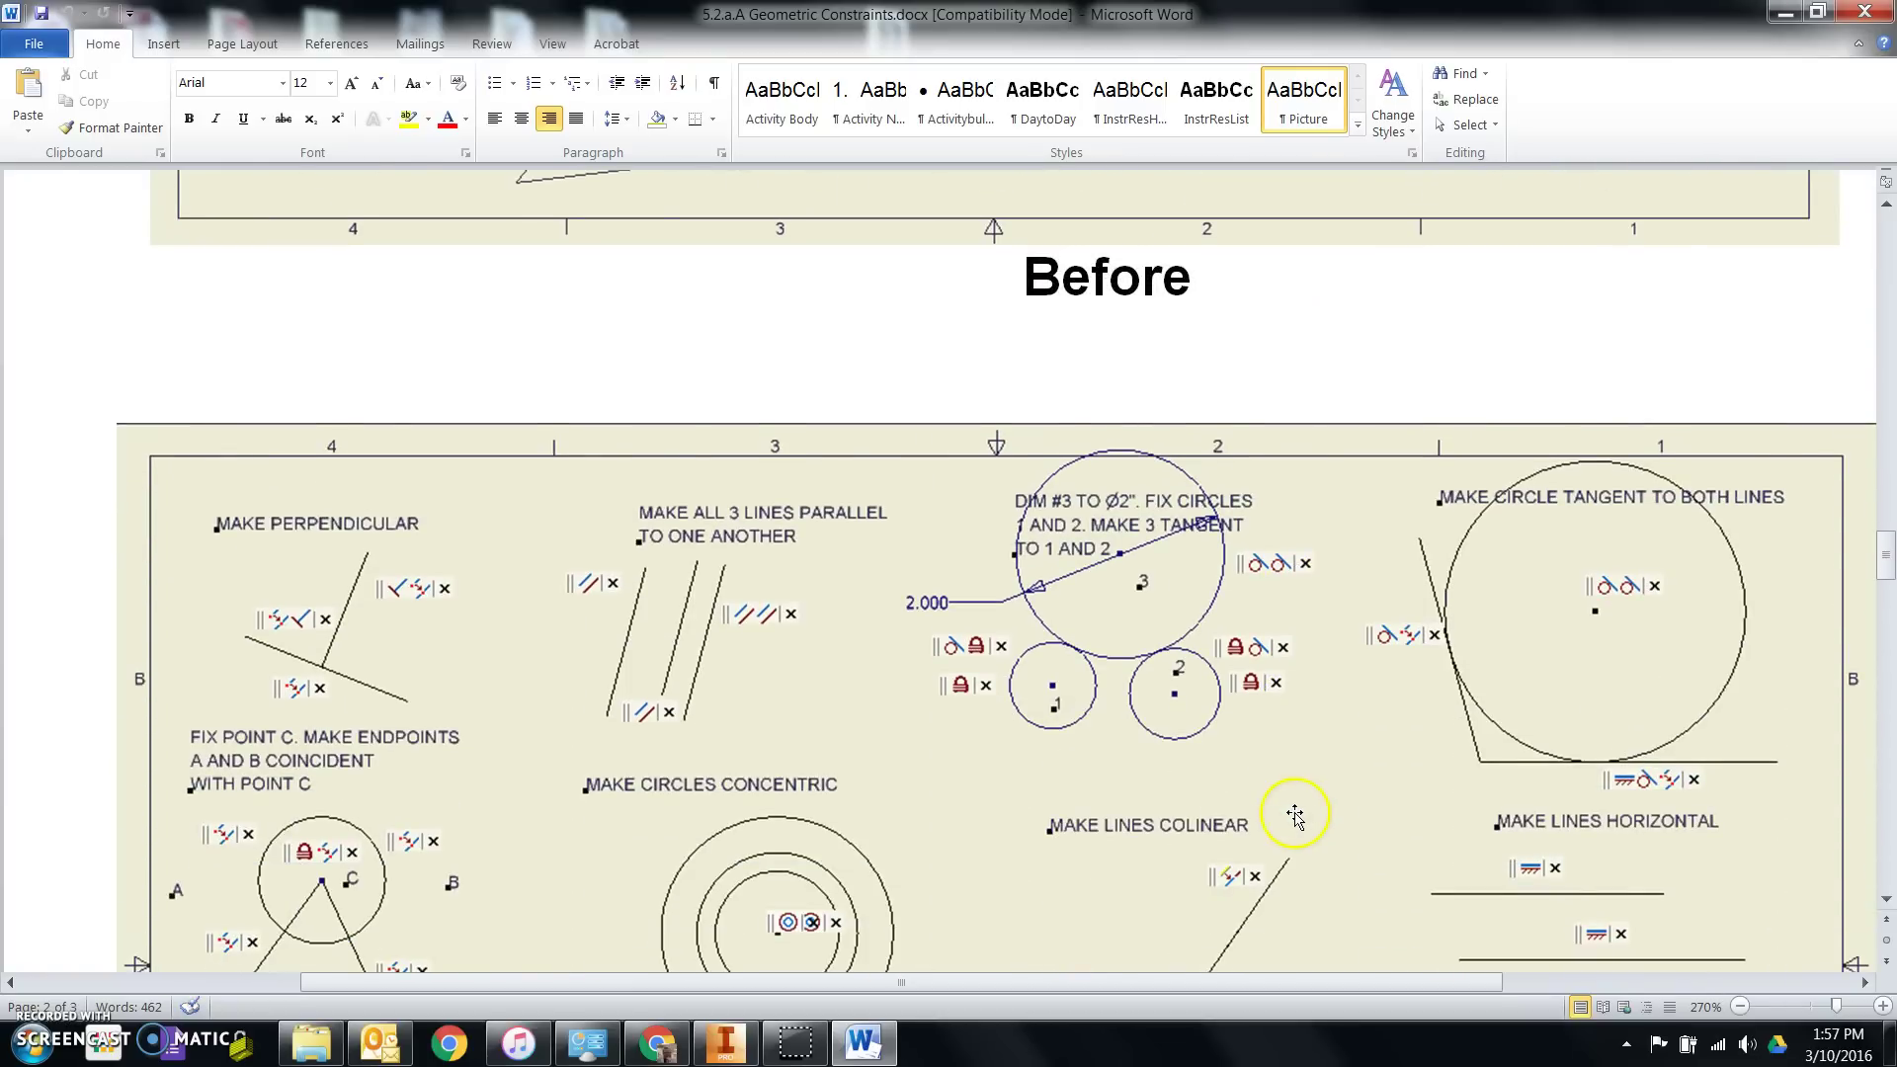
scroll(1283, 862, "down", 3)
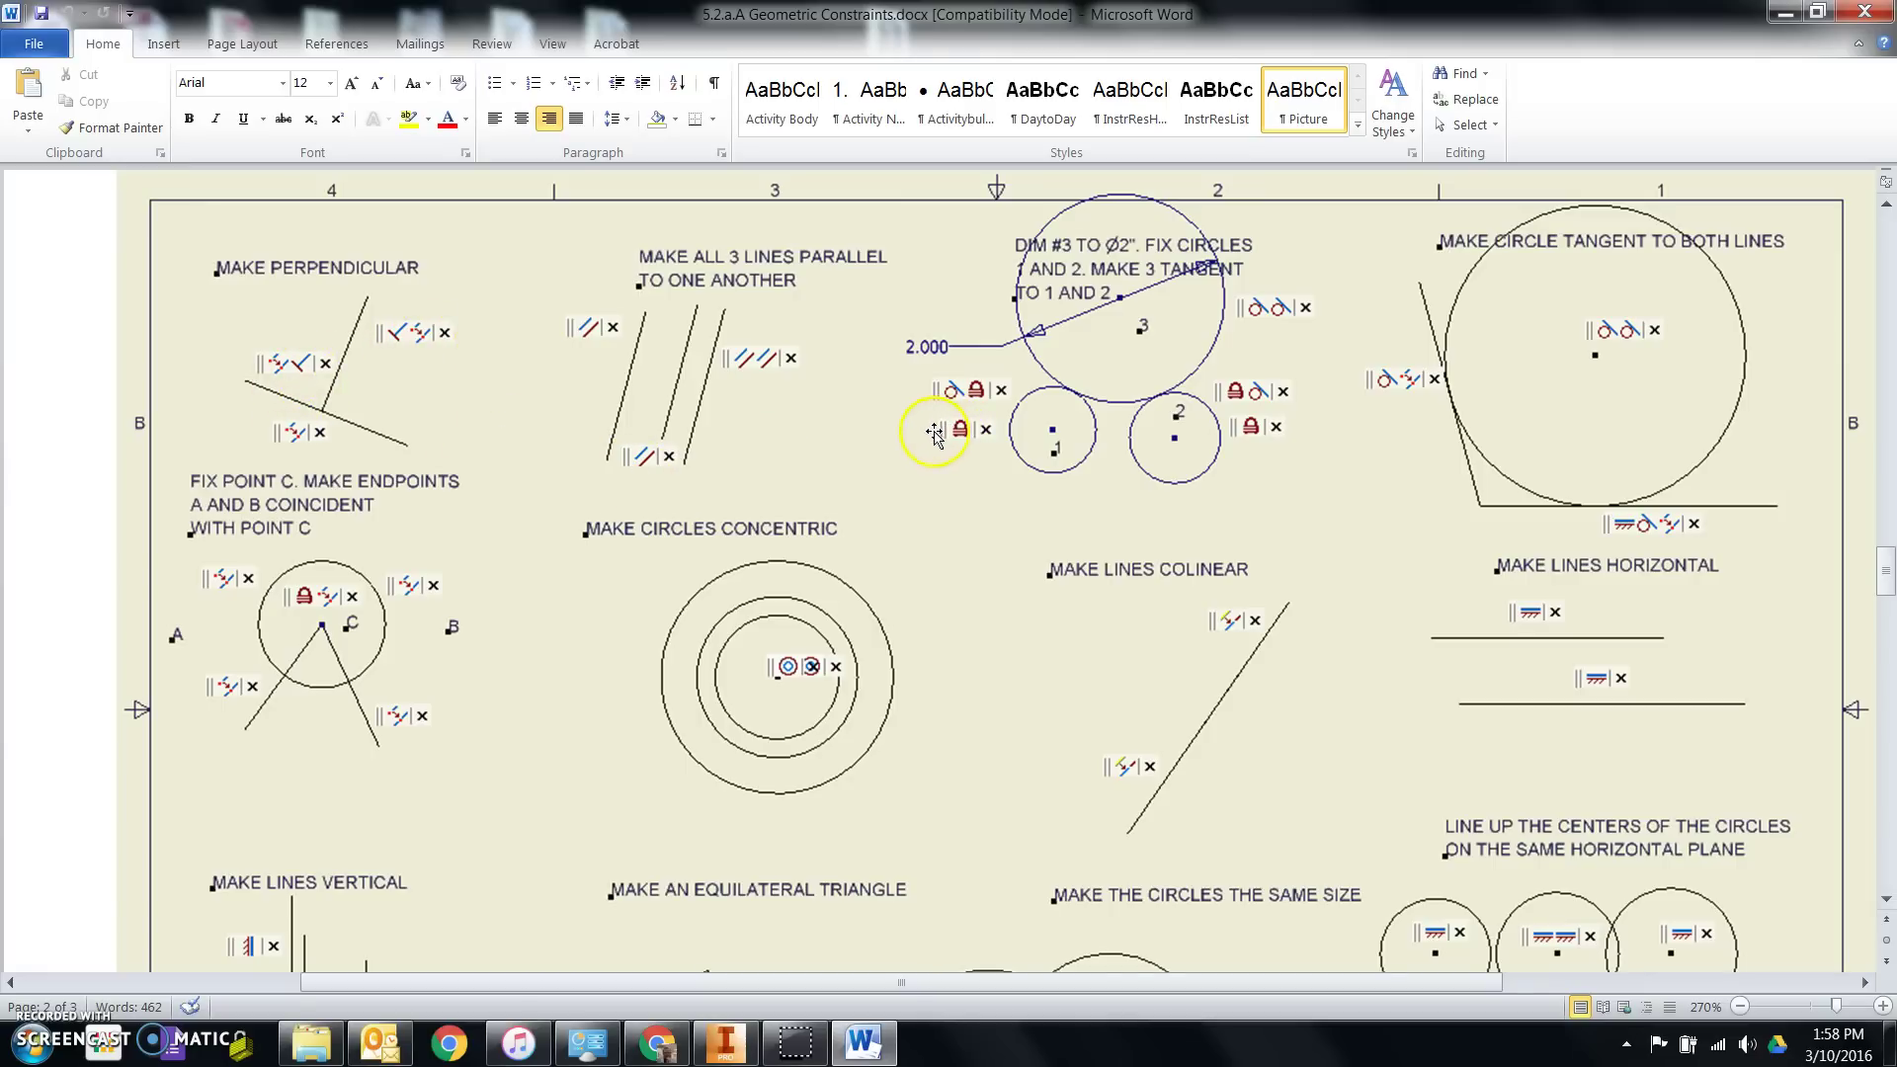
scroll(1107, 832, "down", 3)
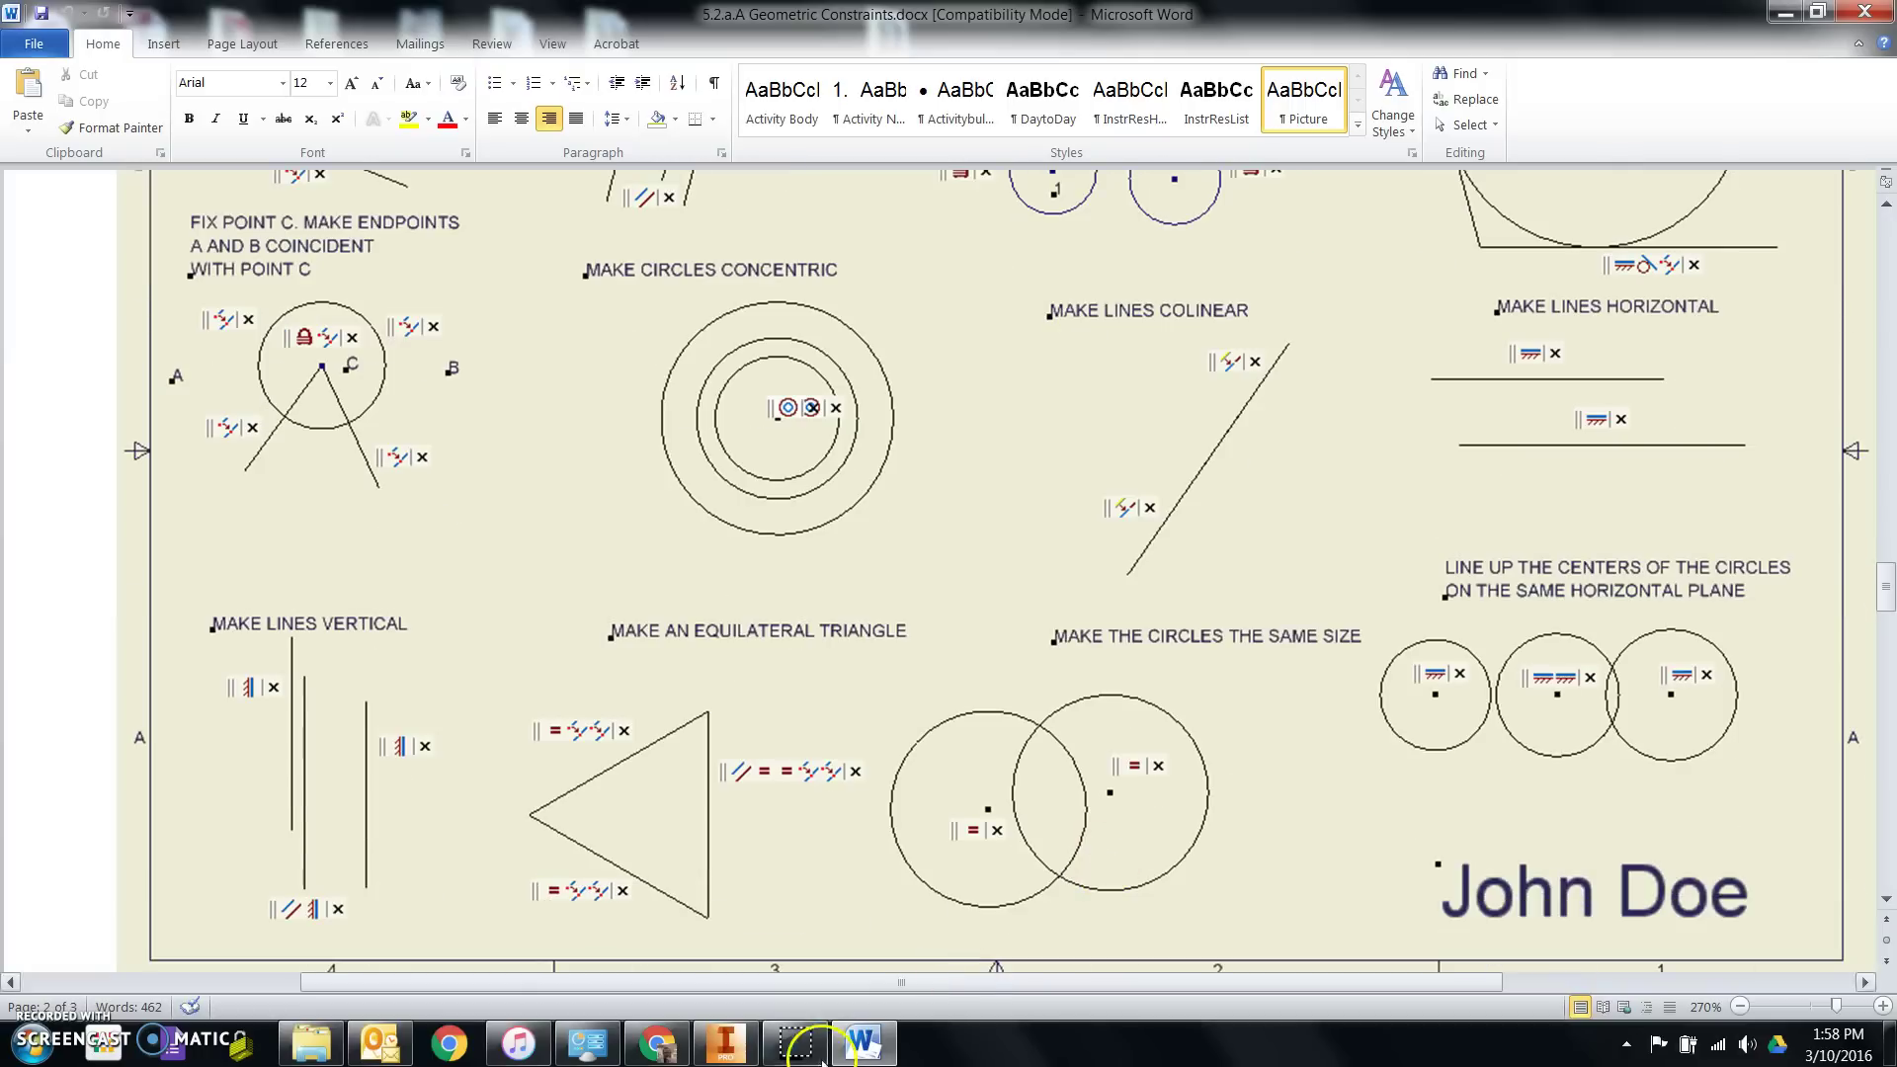
Step: Switch to Inventor and open the drawing 5.2.a.A.SR GeometricConstraints.idw
left_click(862, 1042)
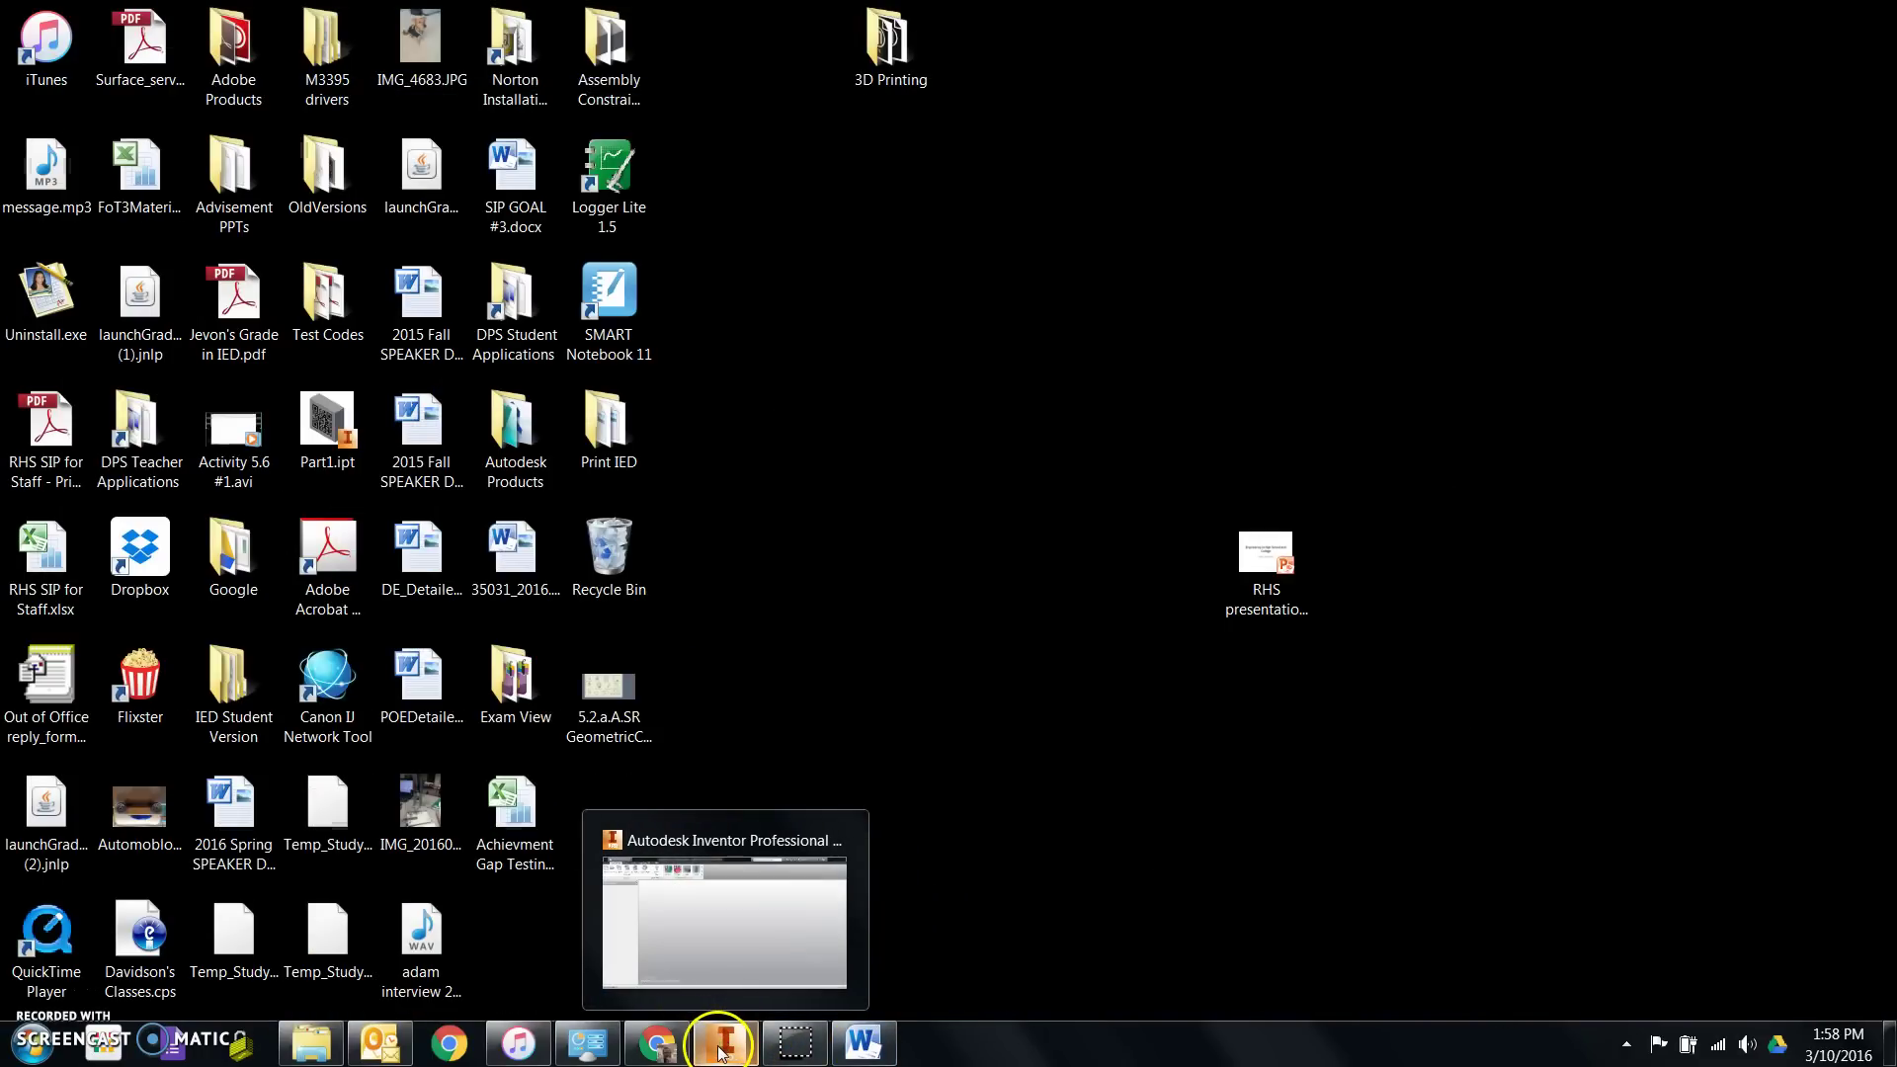
left_click(724, 1045)
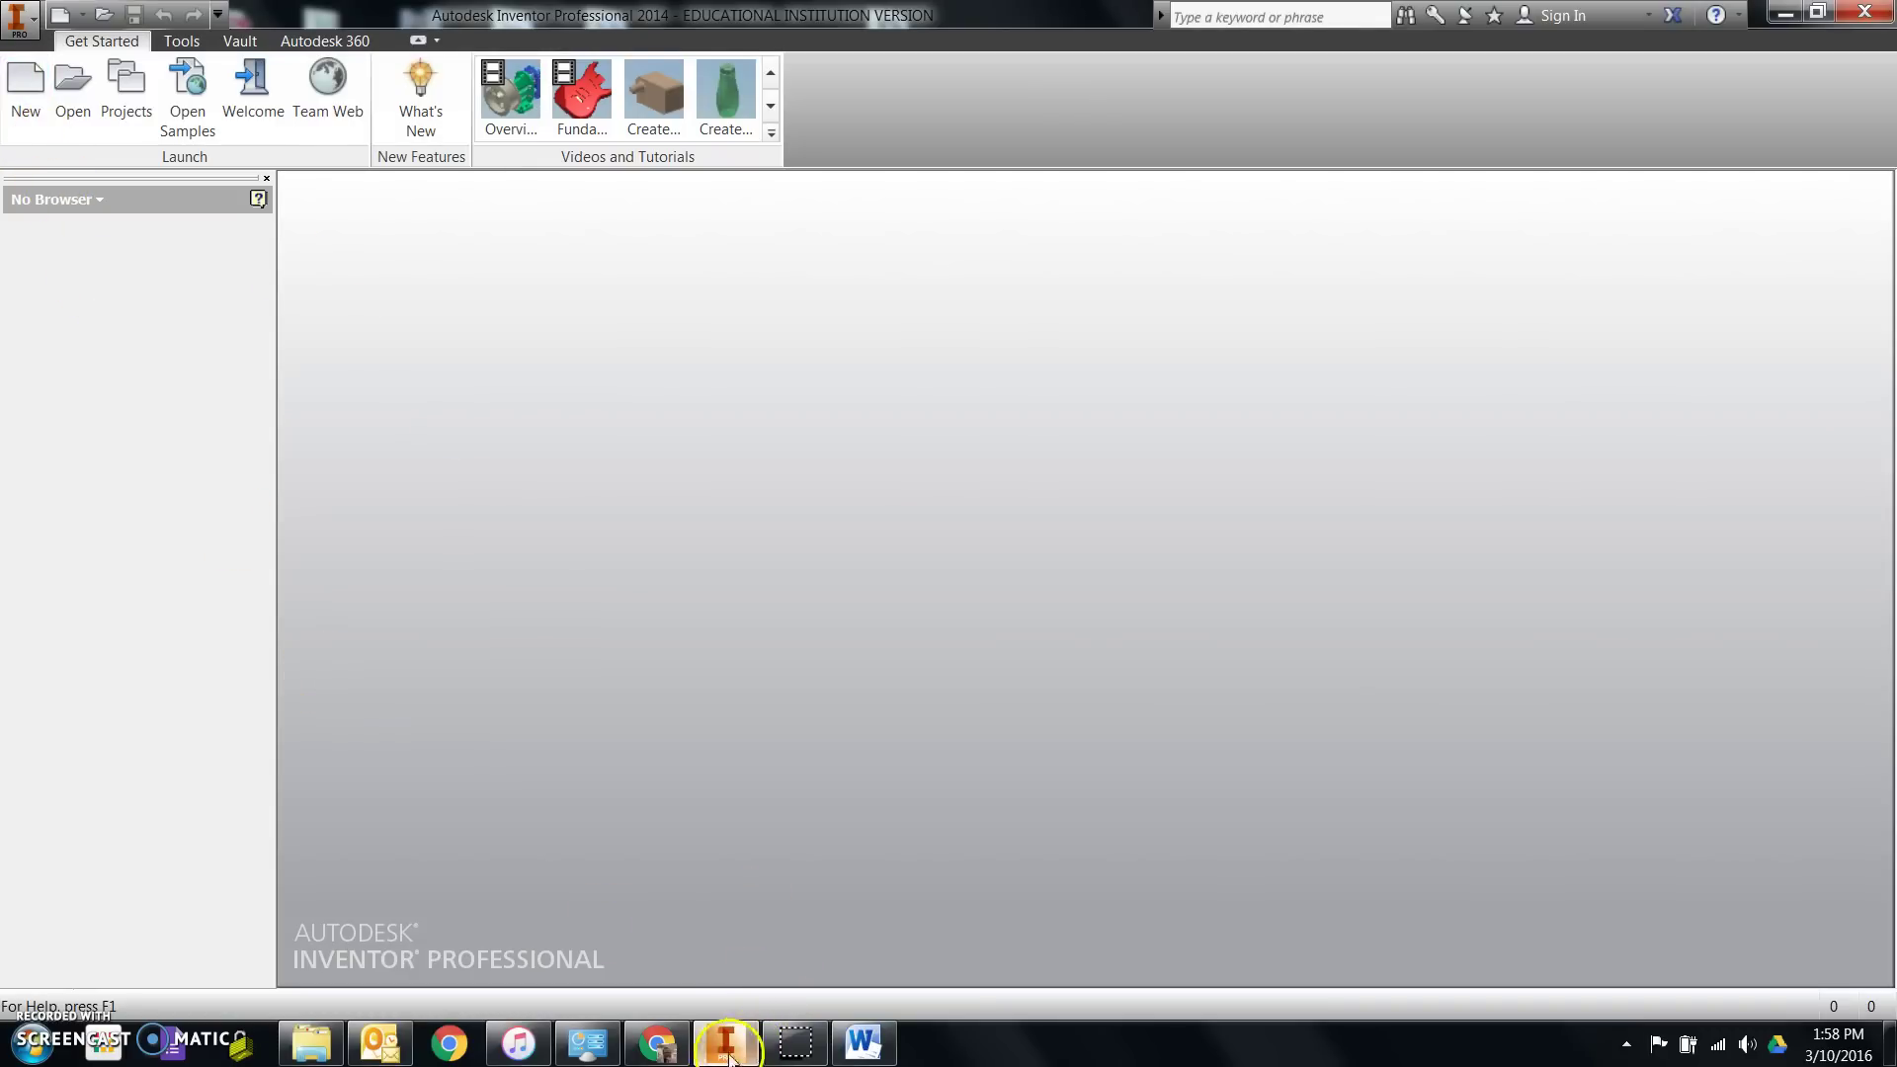
left_click(311, 1044)
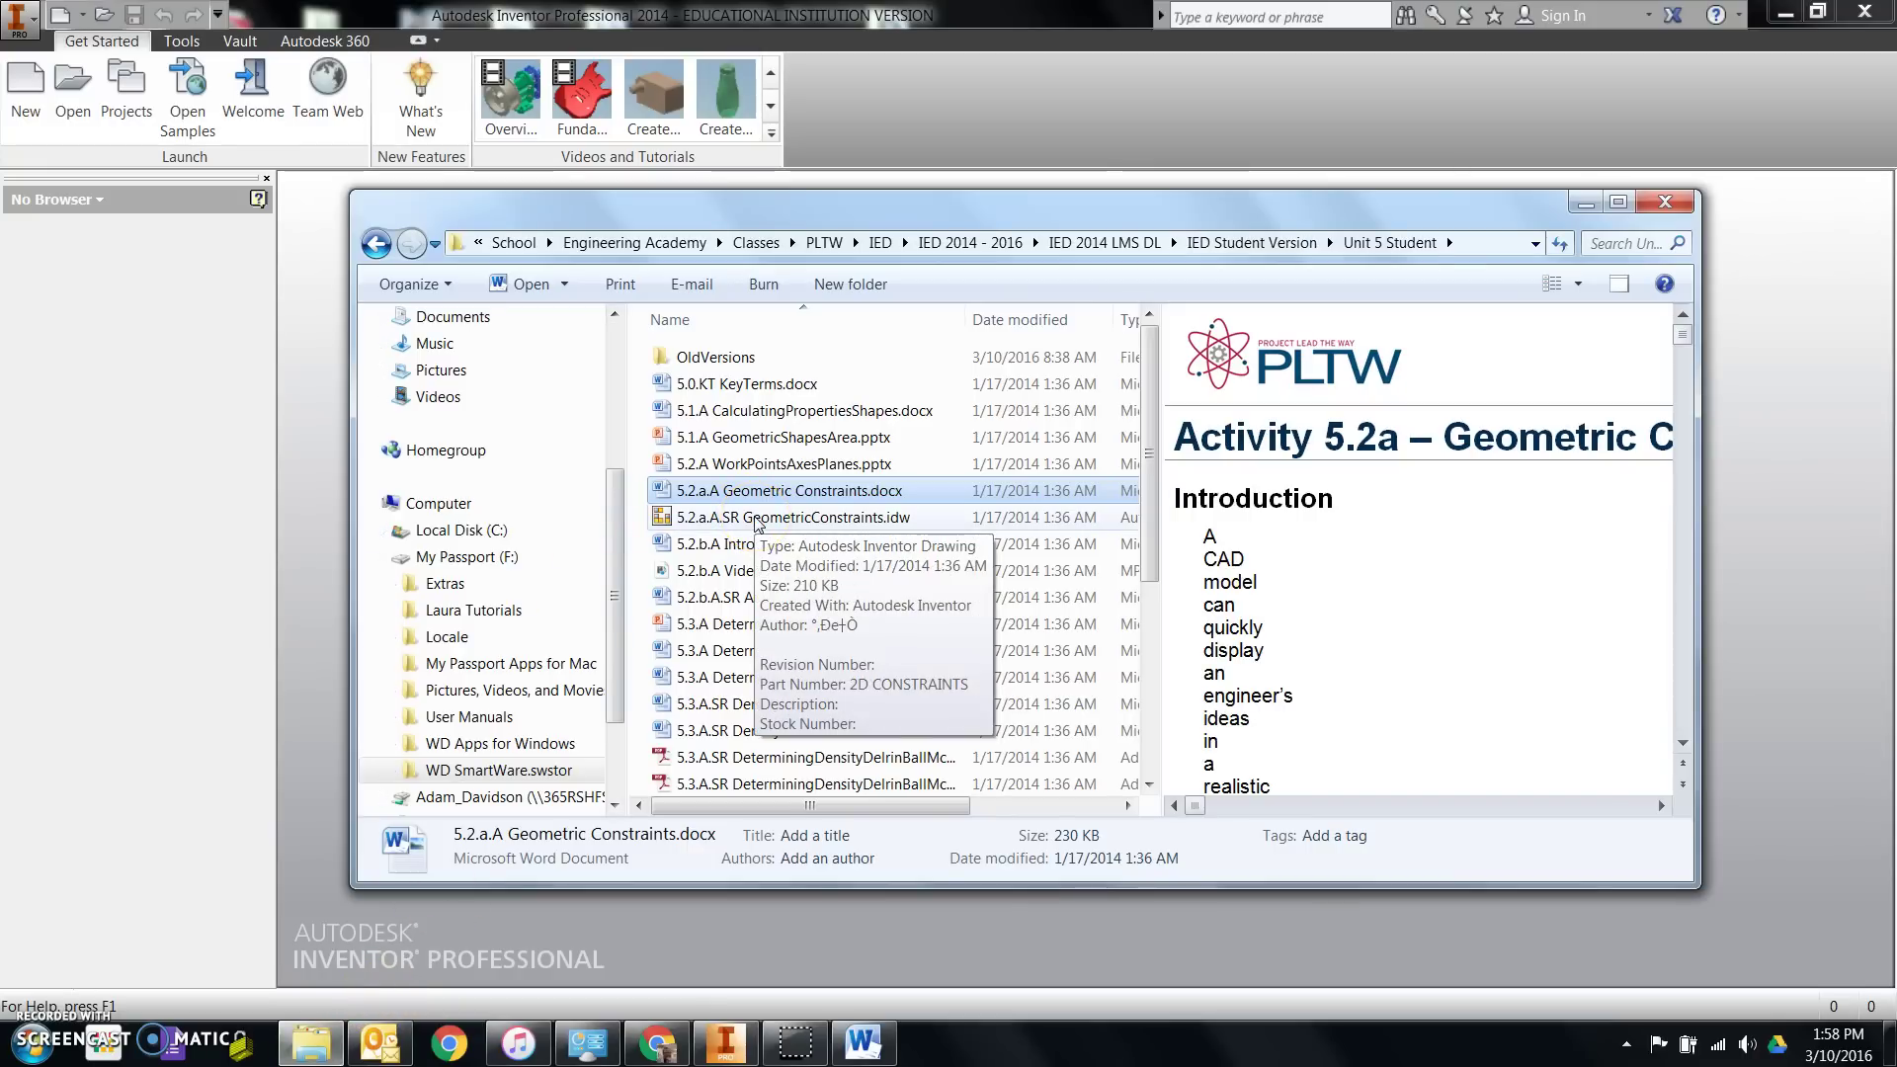
left_click(768, 494)
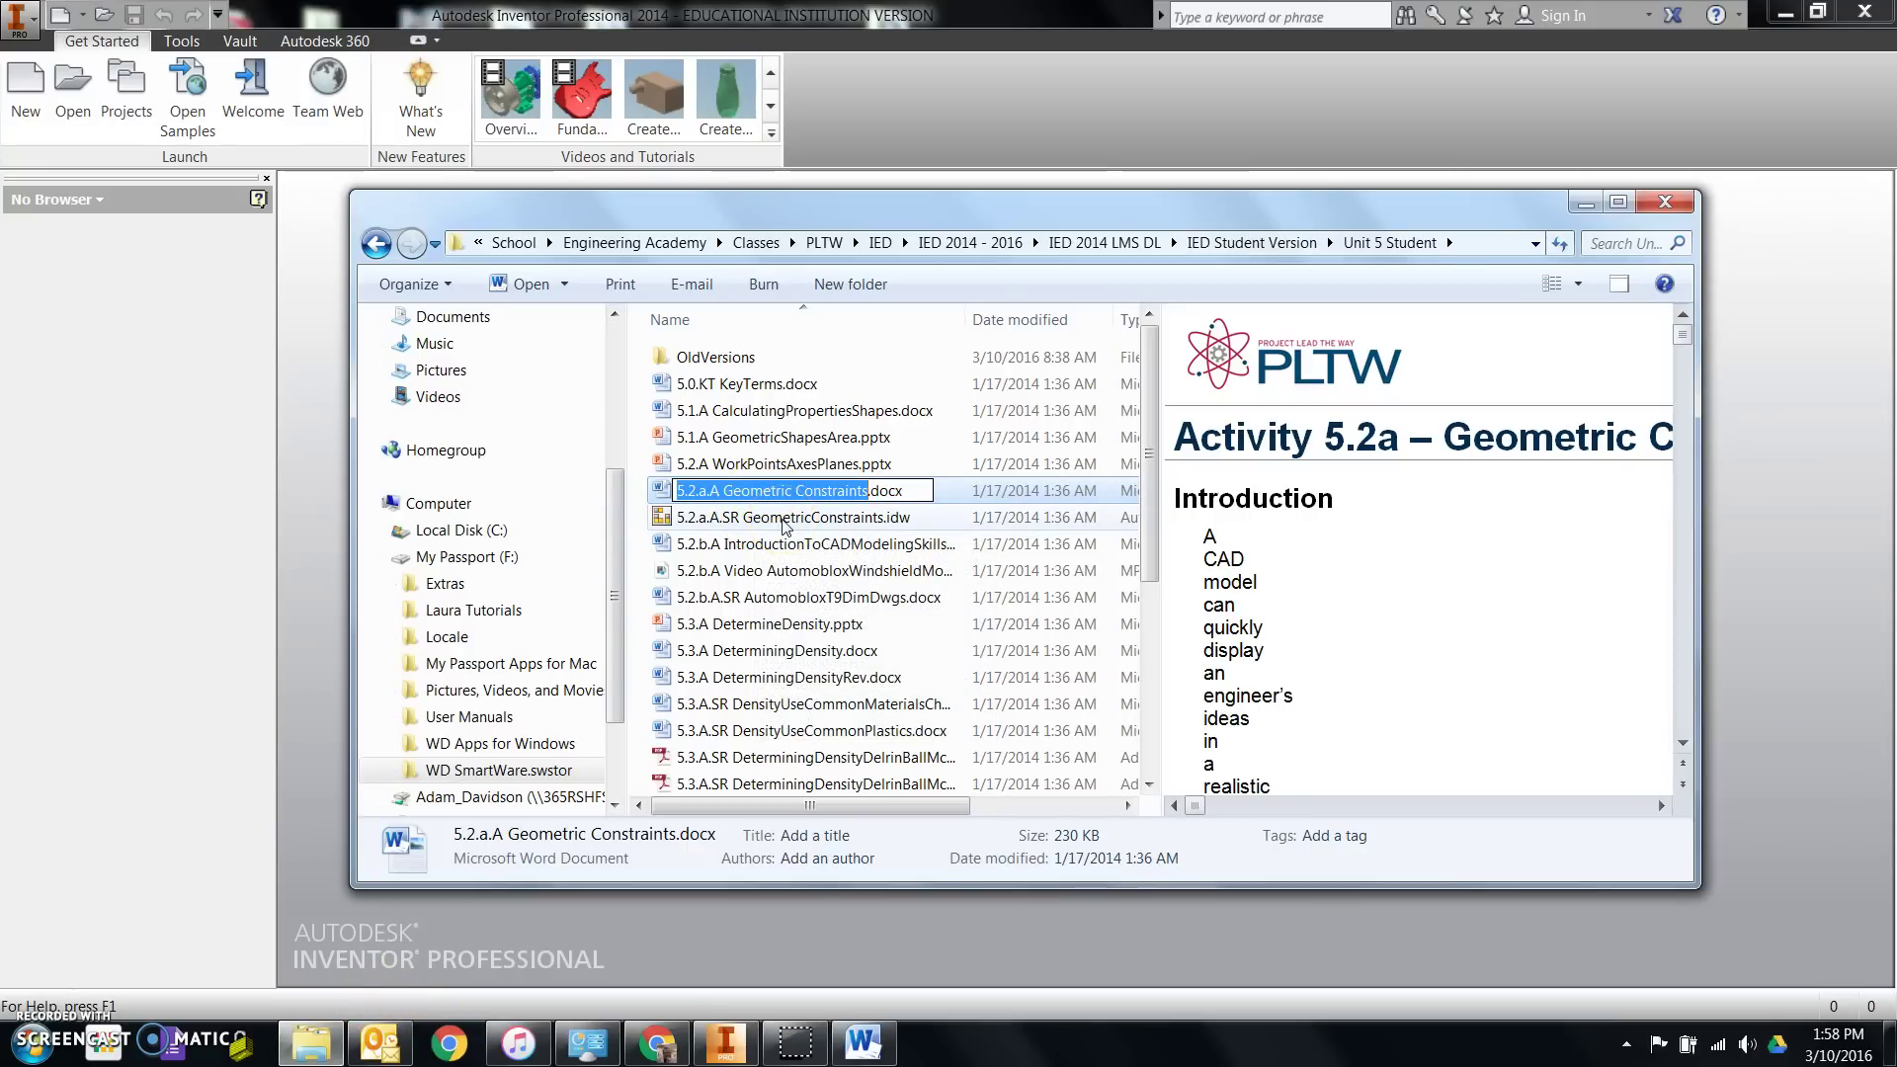
left_click(785, 519)
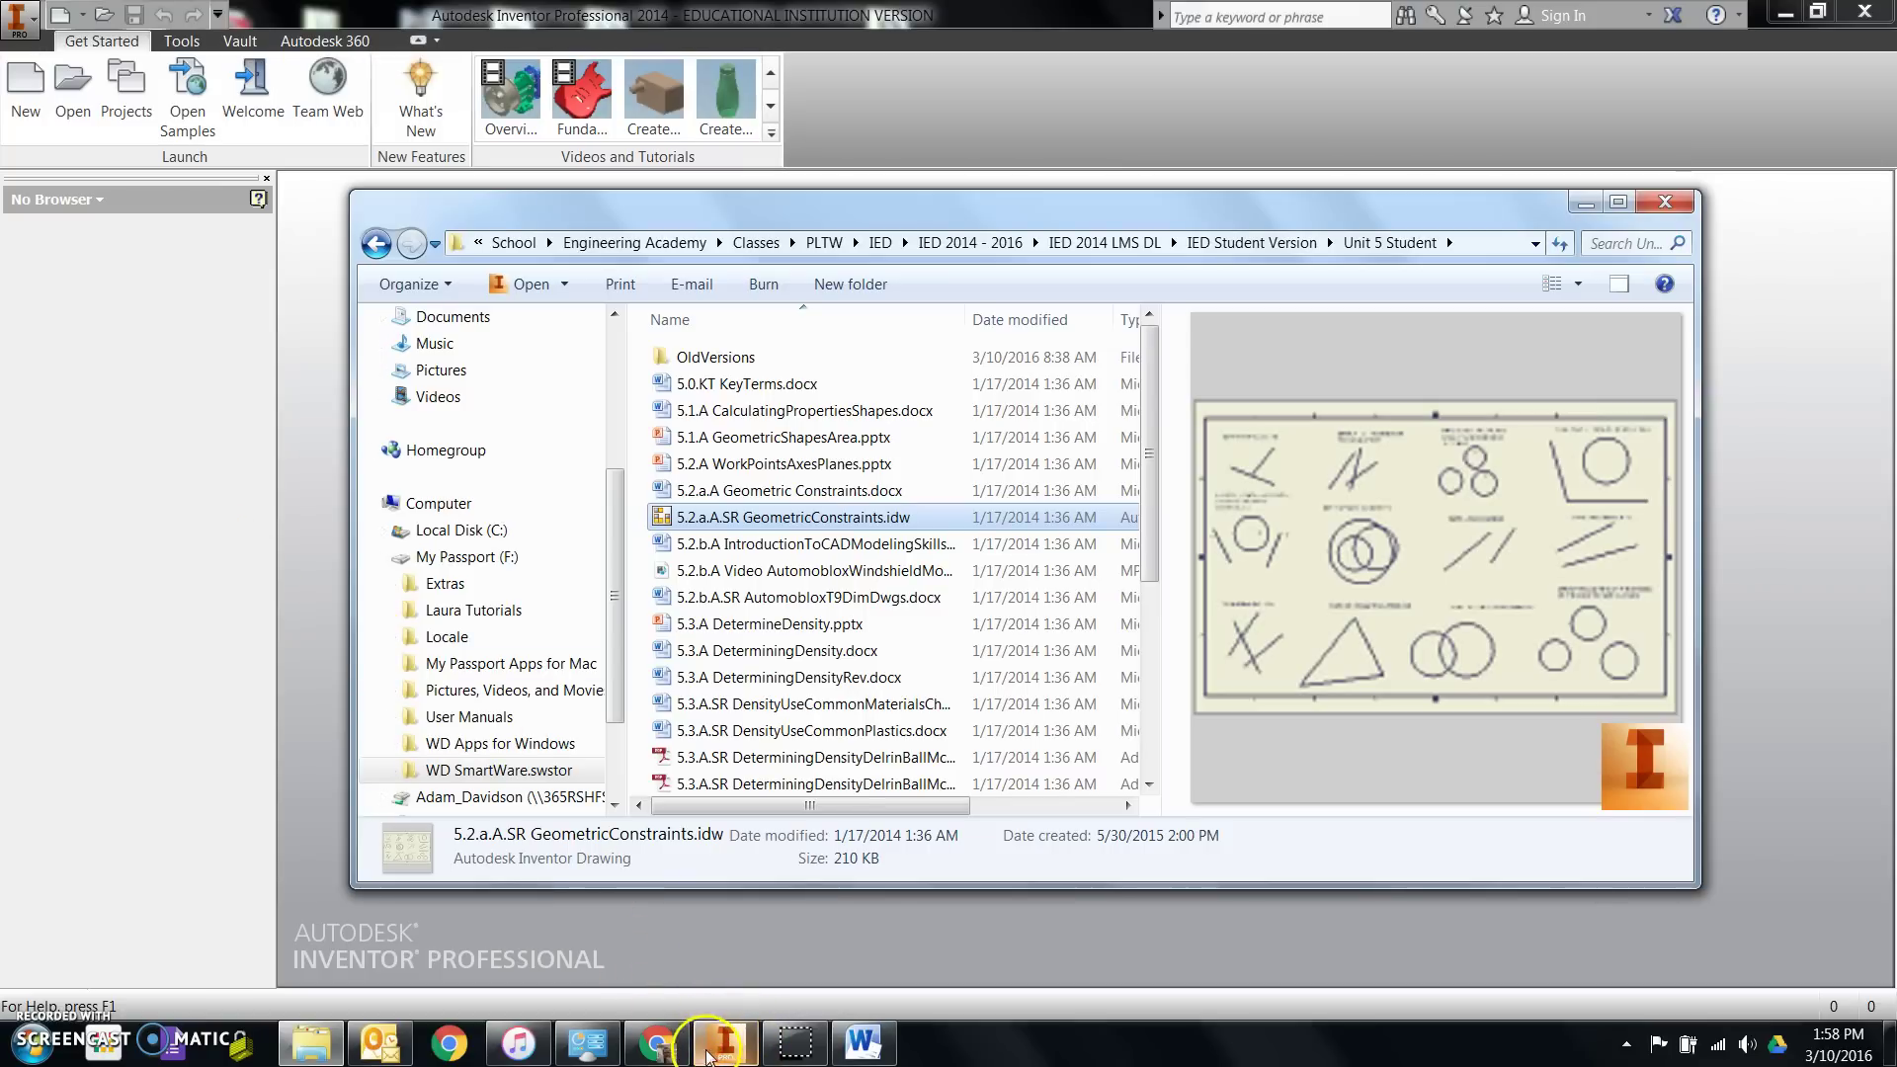
double_click(714, 526)
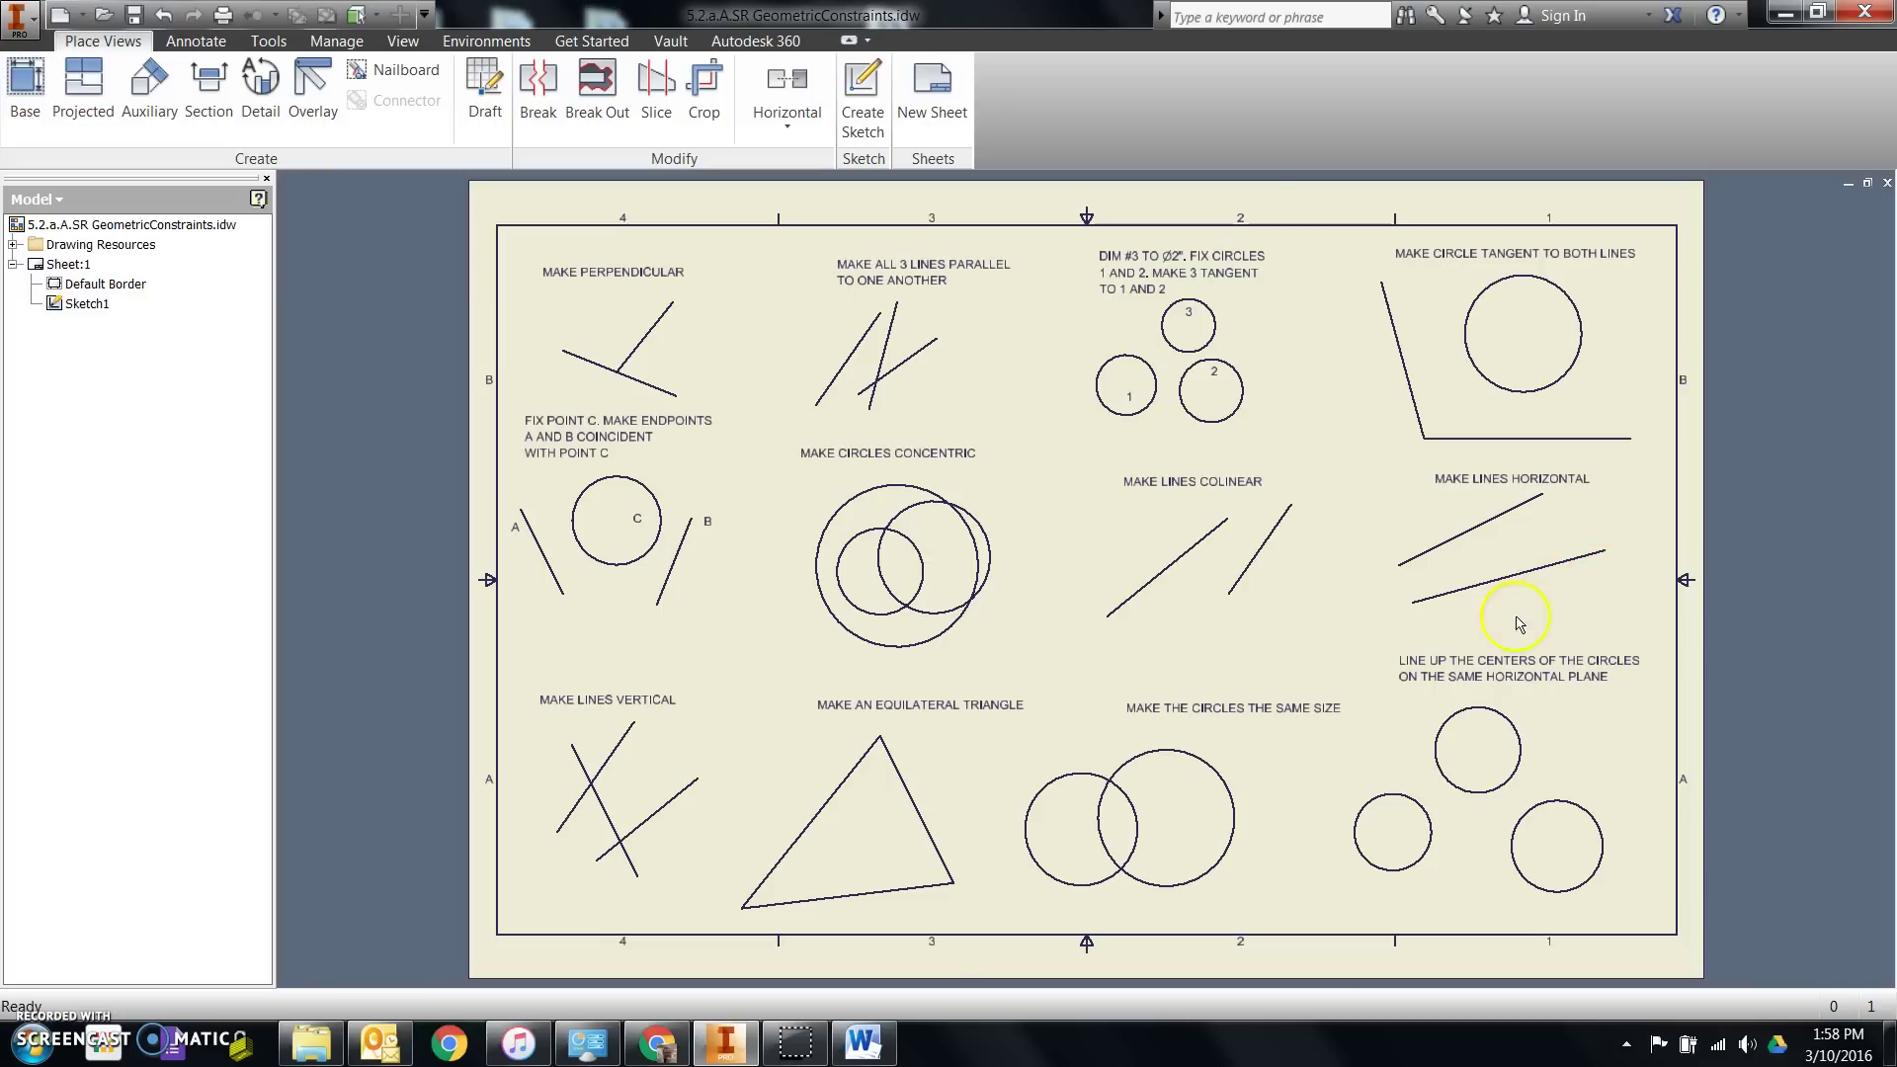
left_click(862, 1042)
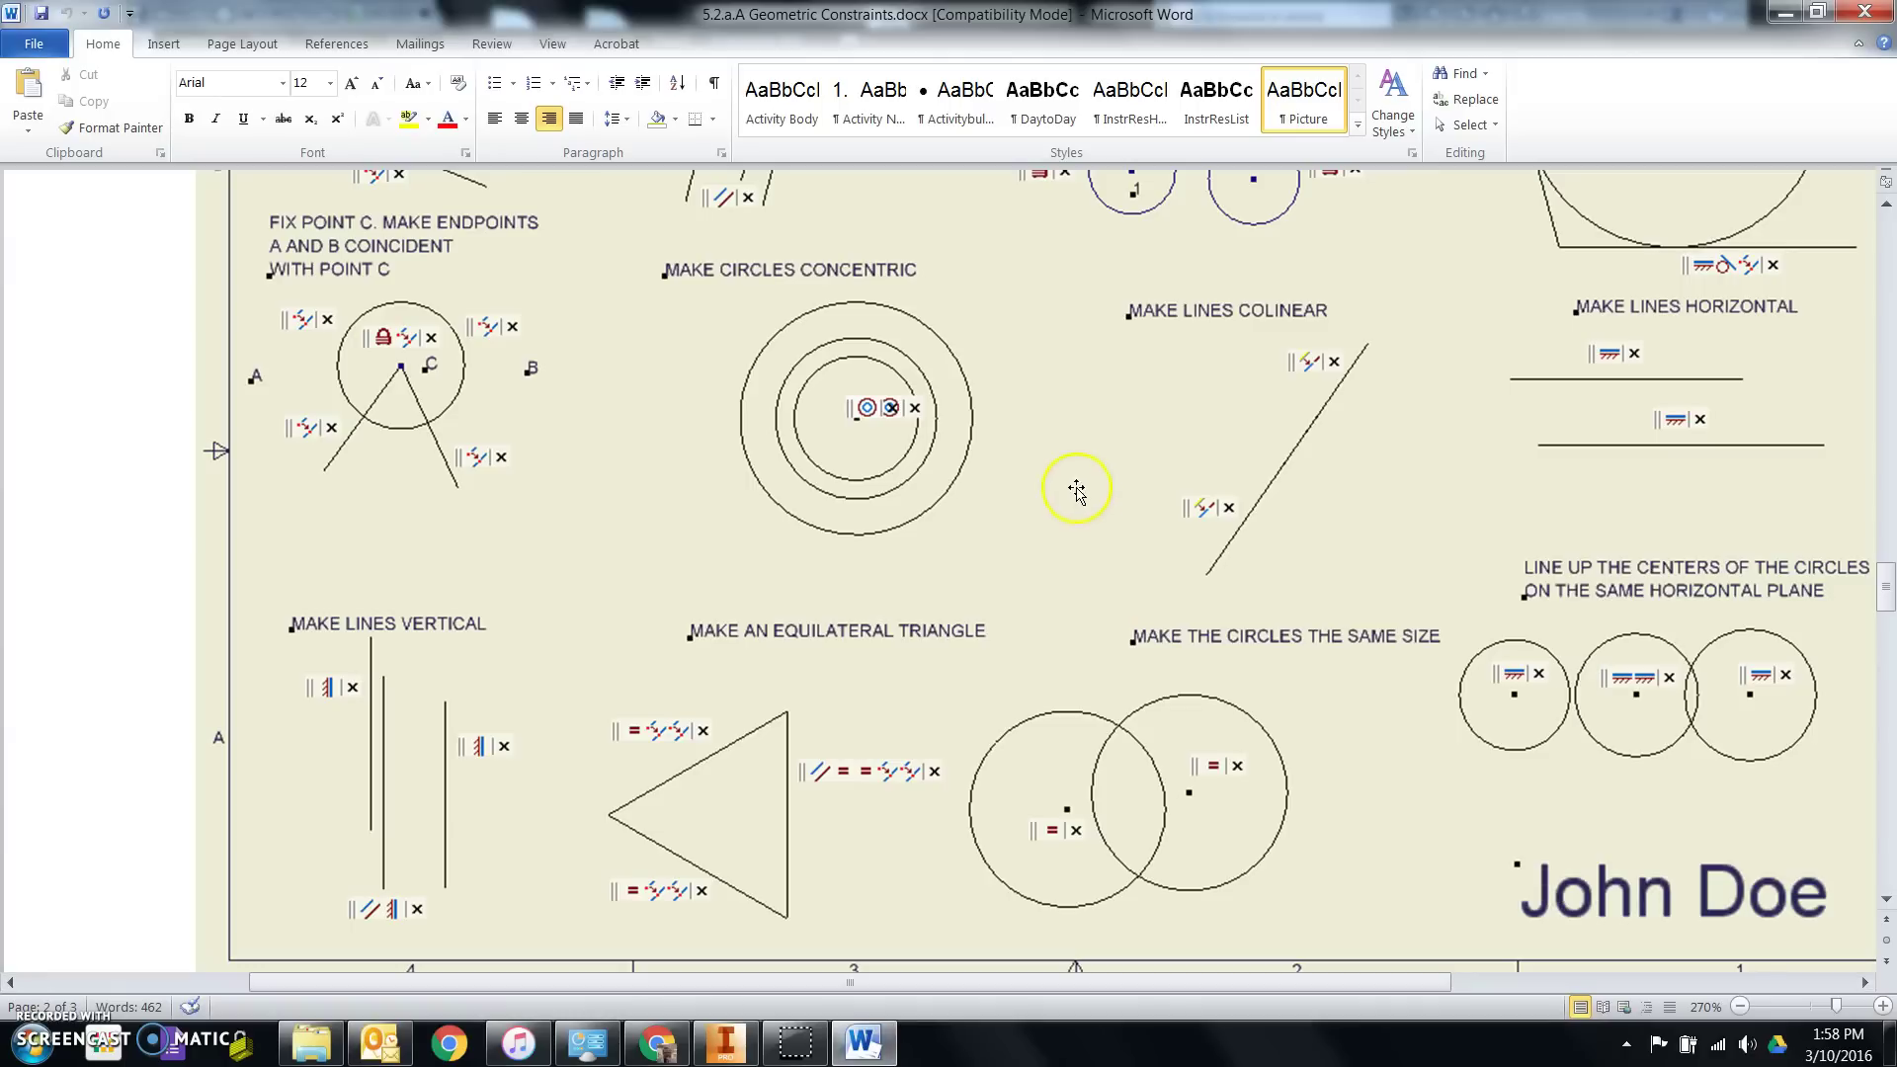
scroll(887, 581, "up", 8)
scroll(855, 642, "down", 1)
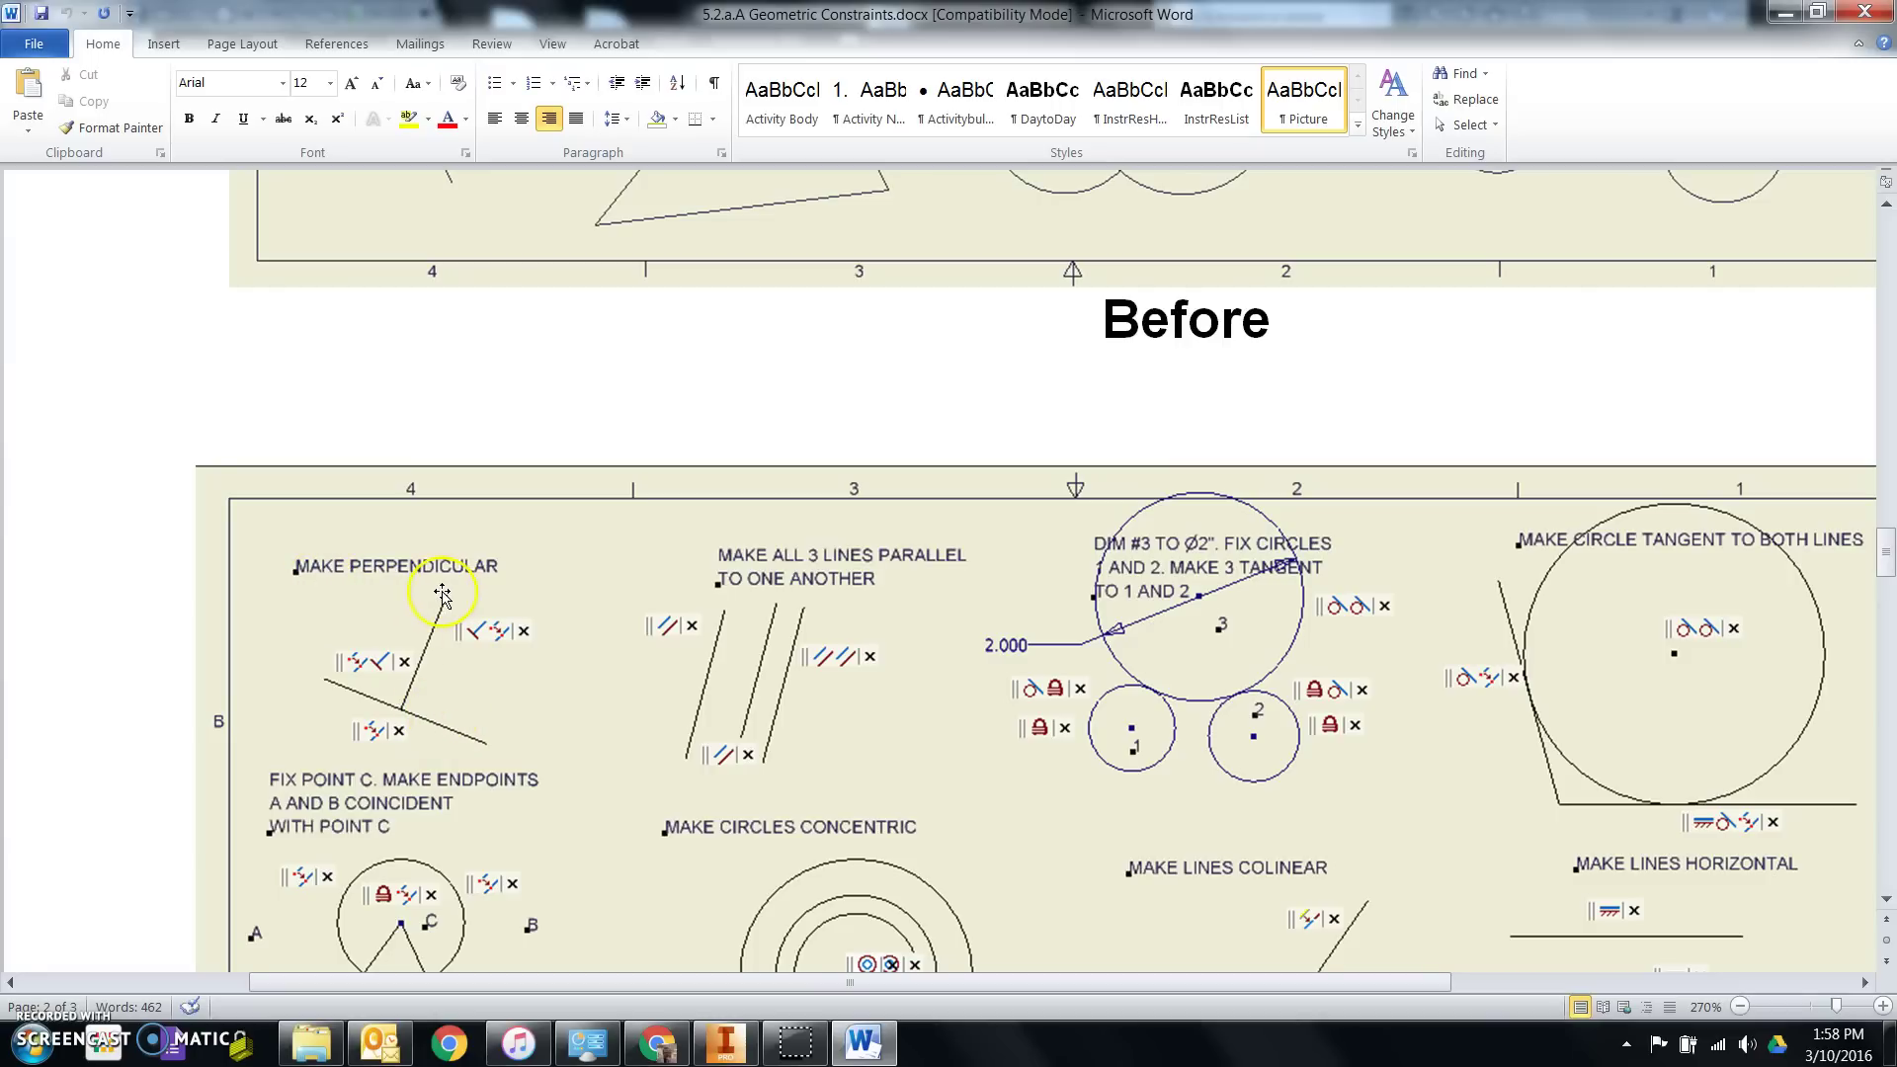
mouse_move(868, 1057)
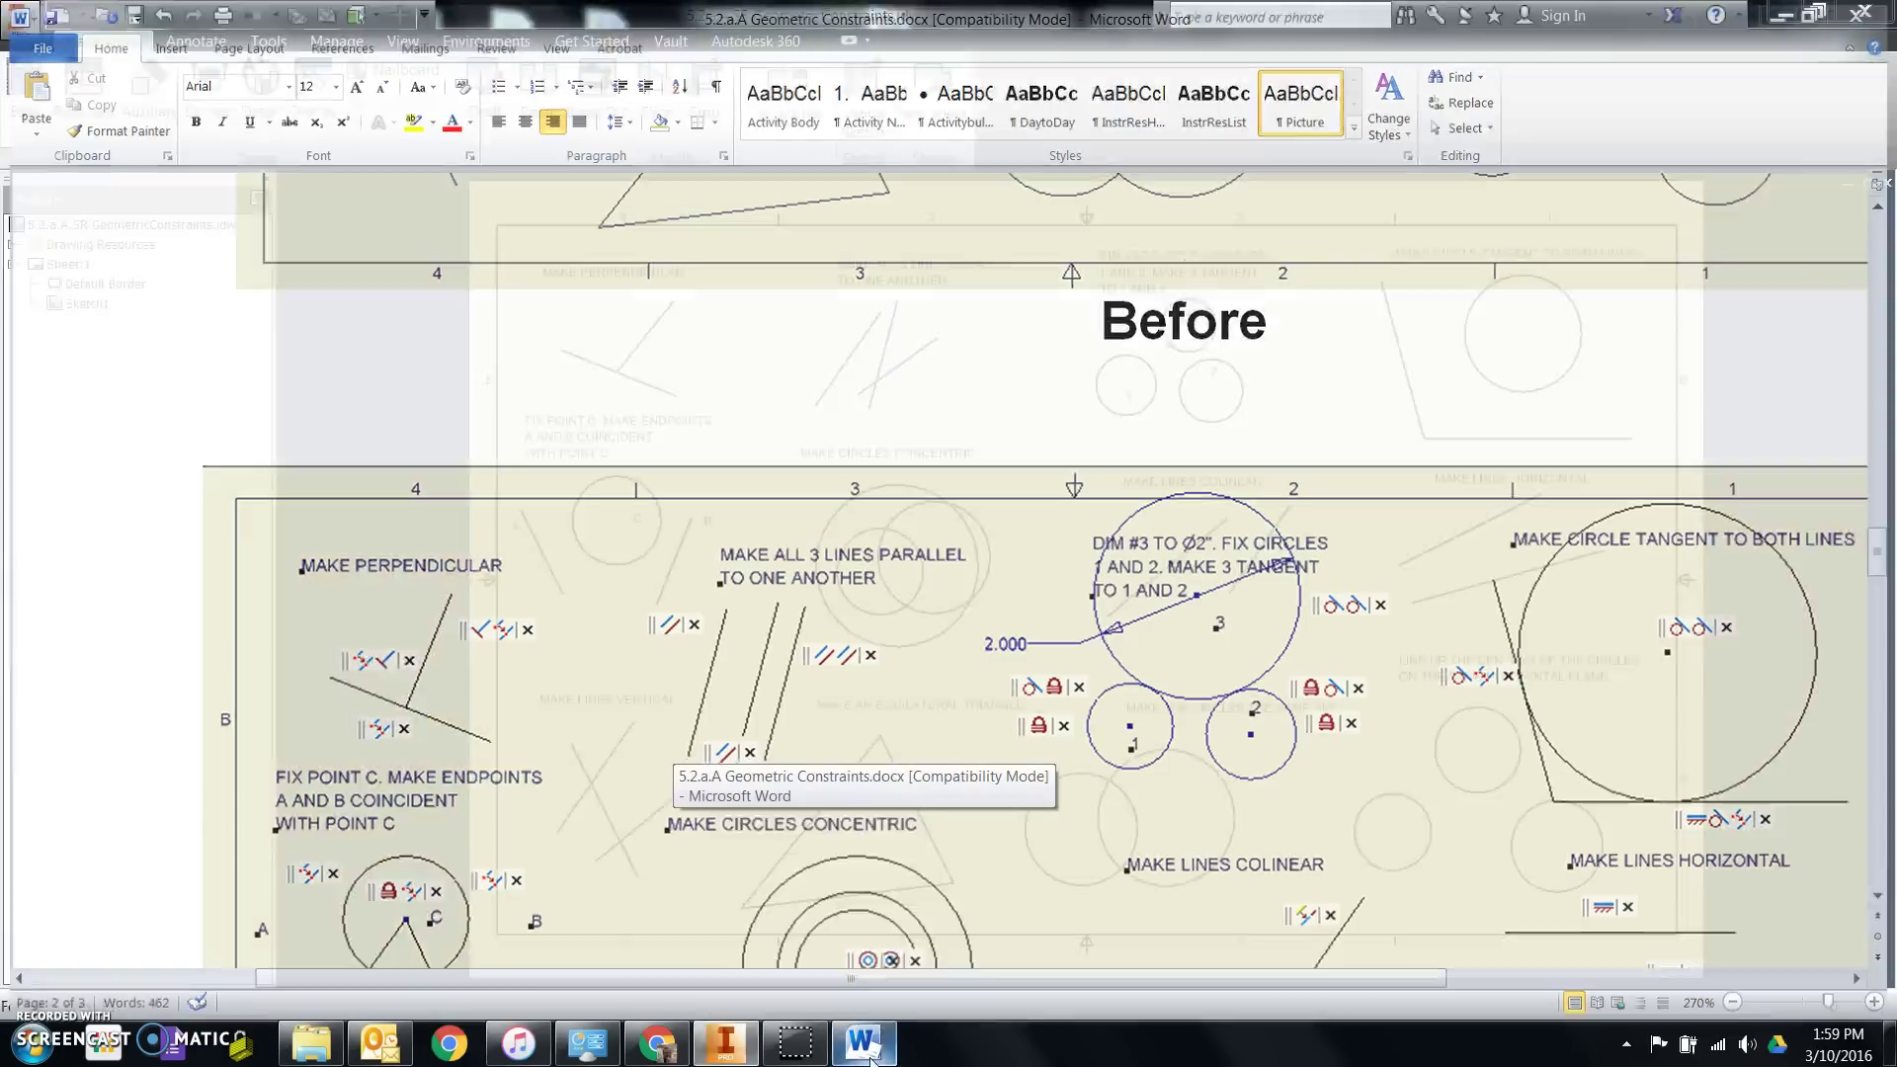
left_click(909, 886)
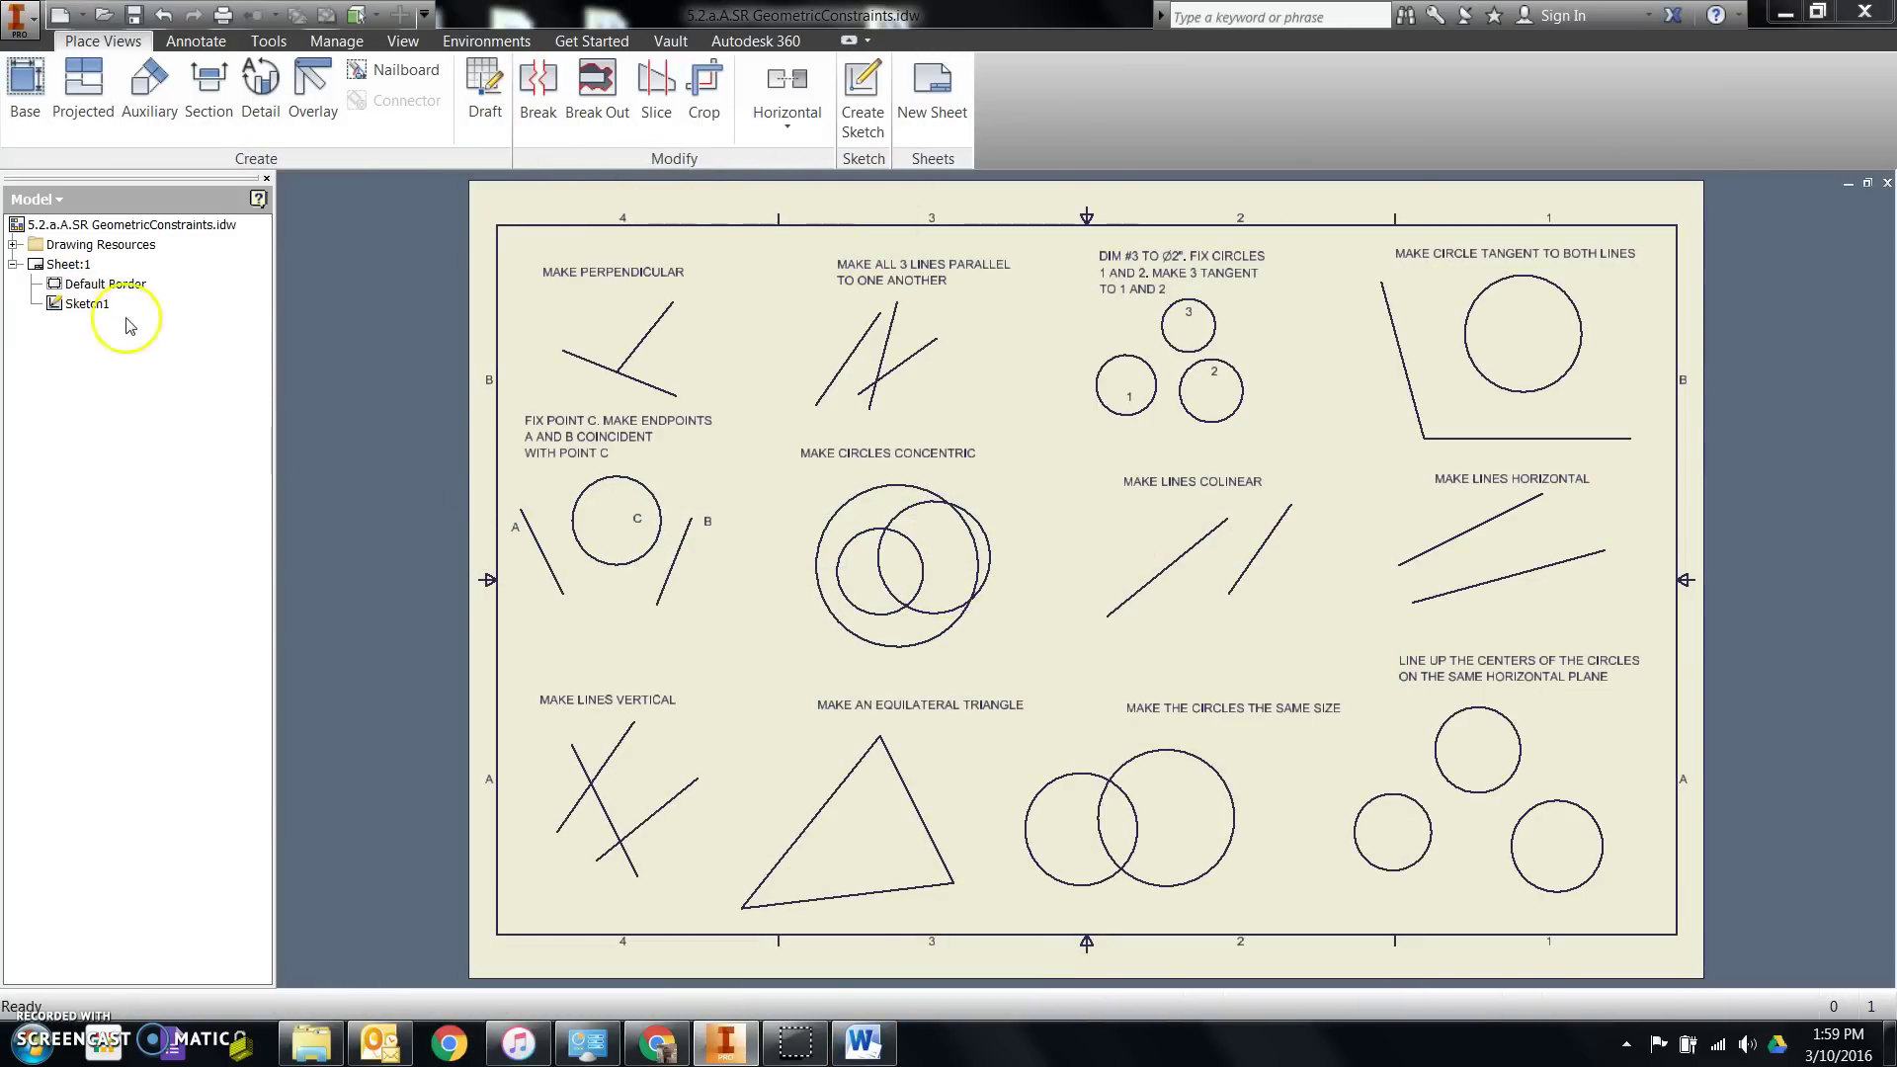
left_click(99, 283)
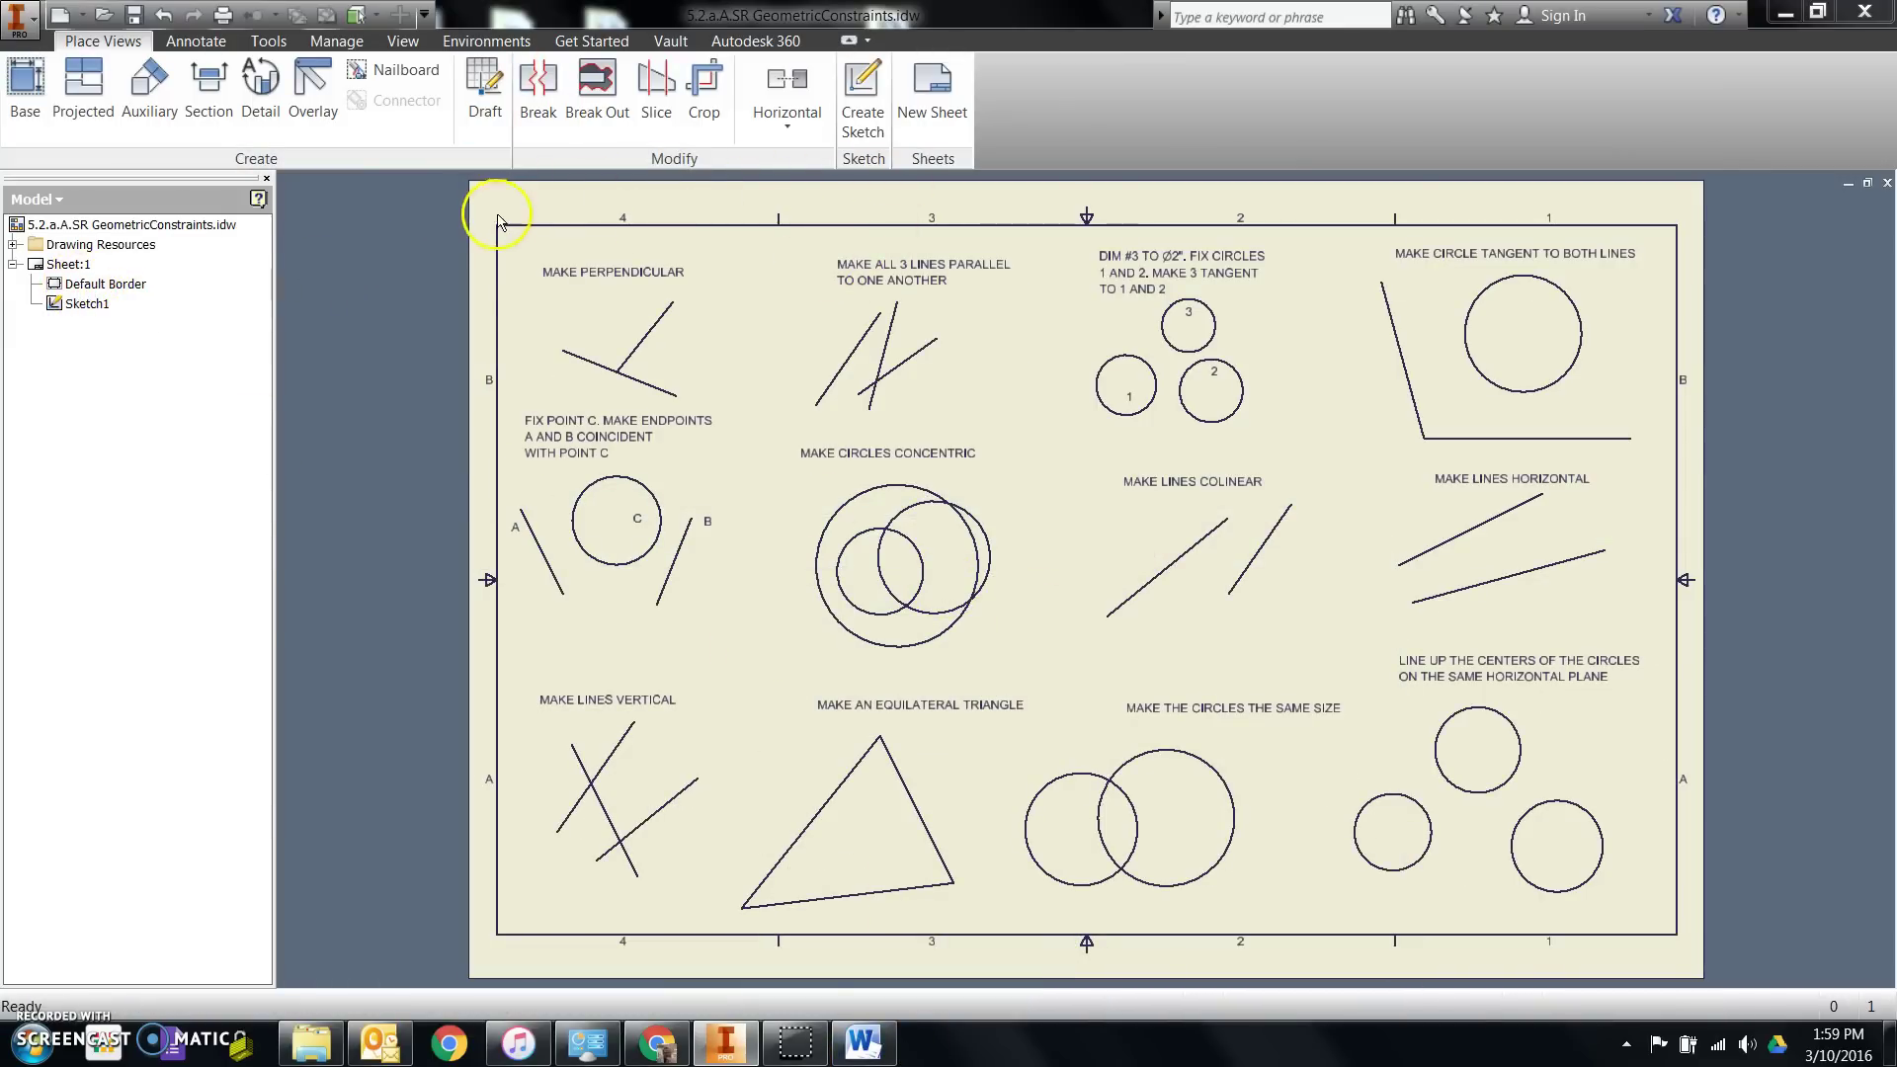
left_click(55, 307)
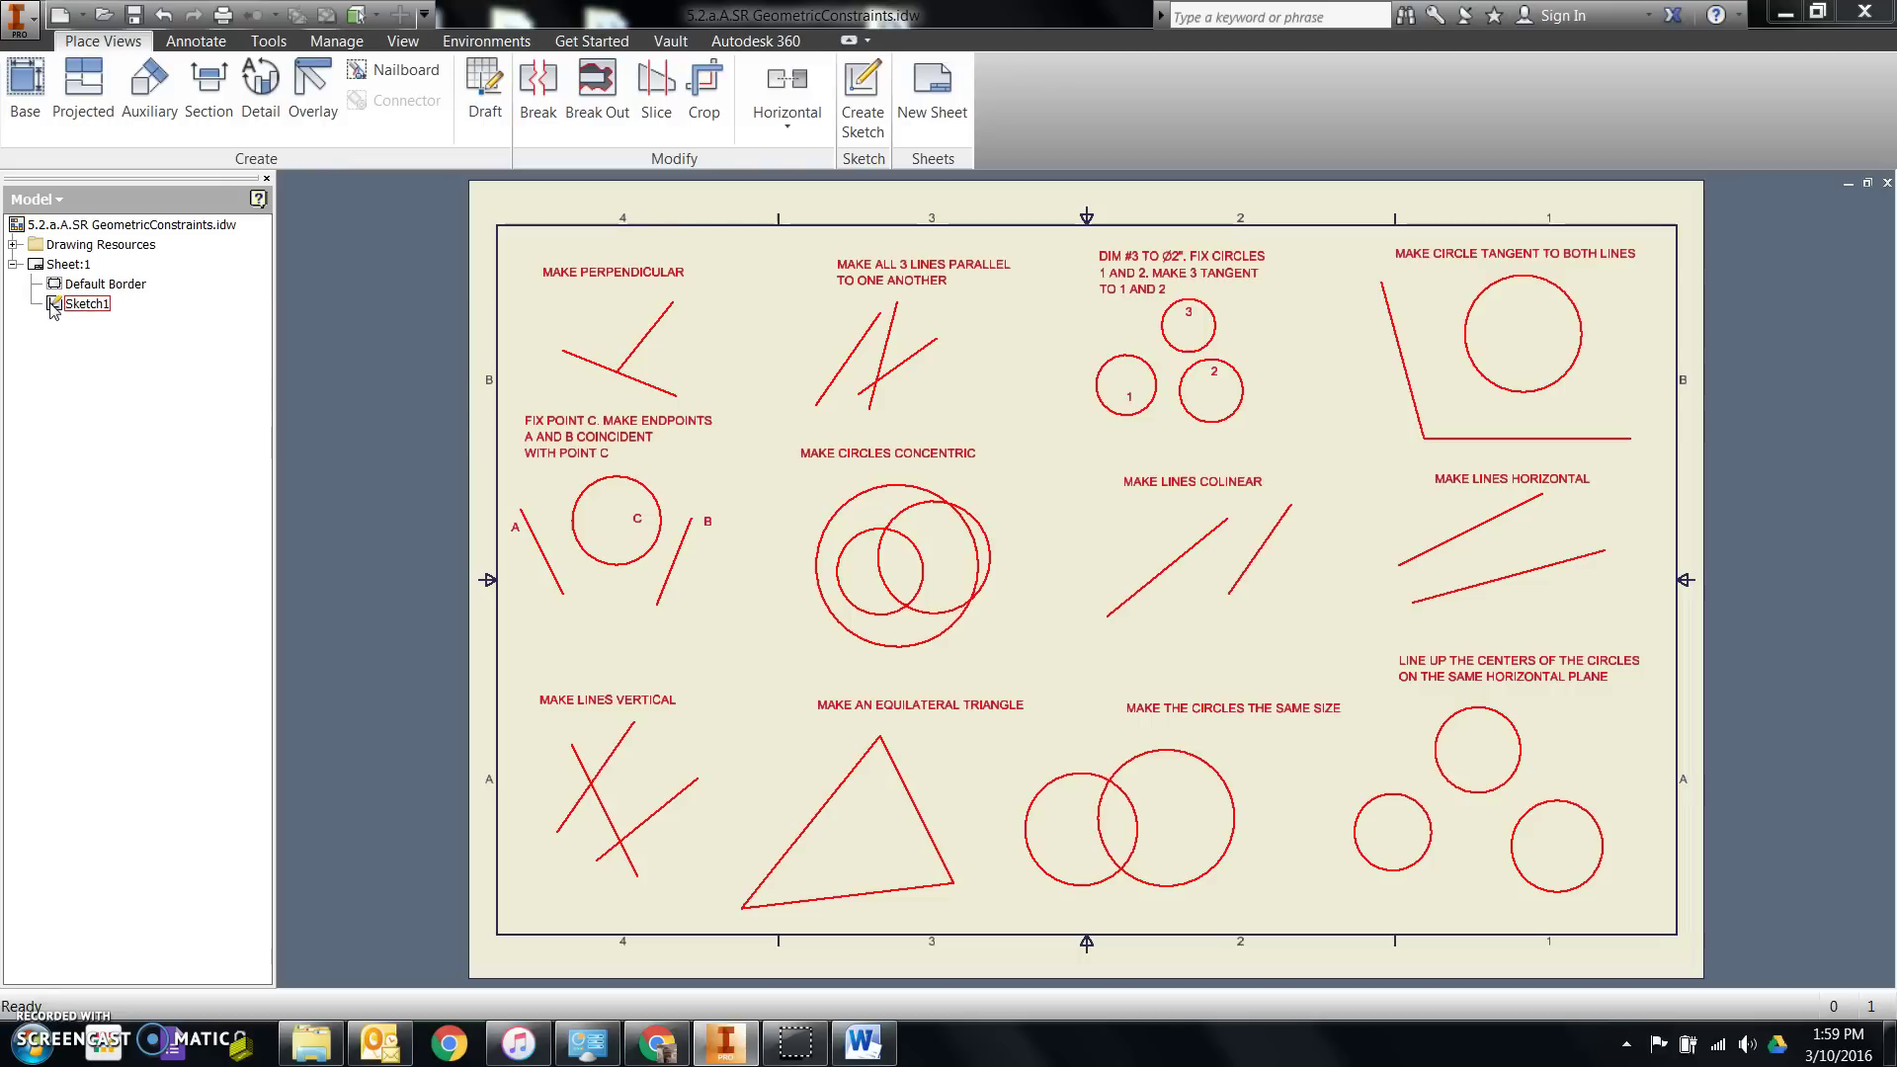
left_click(20, 425)
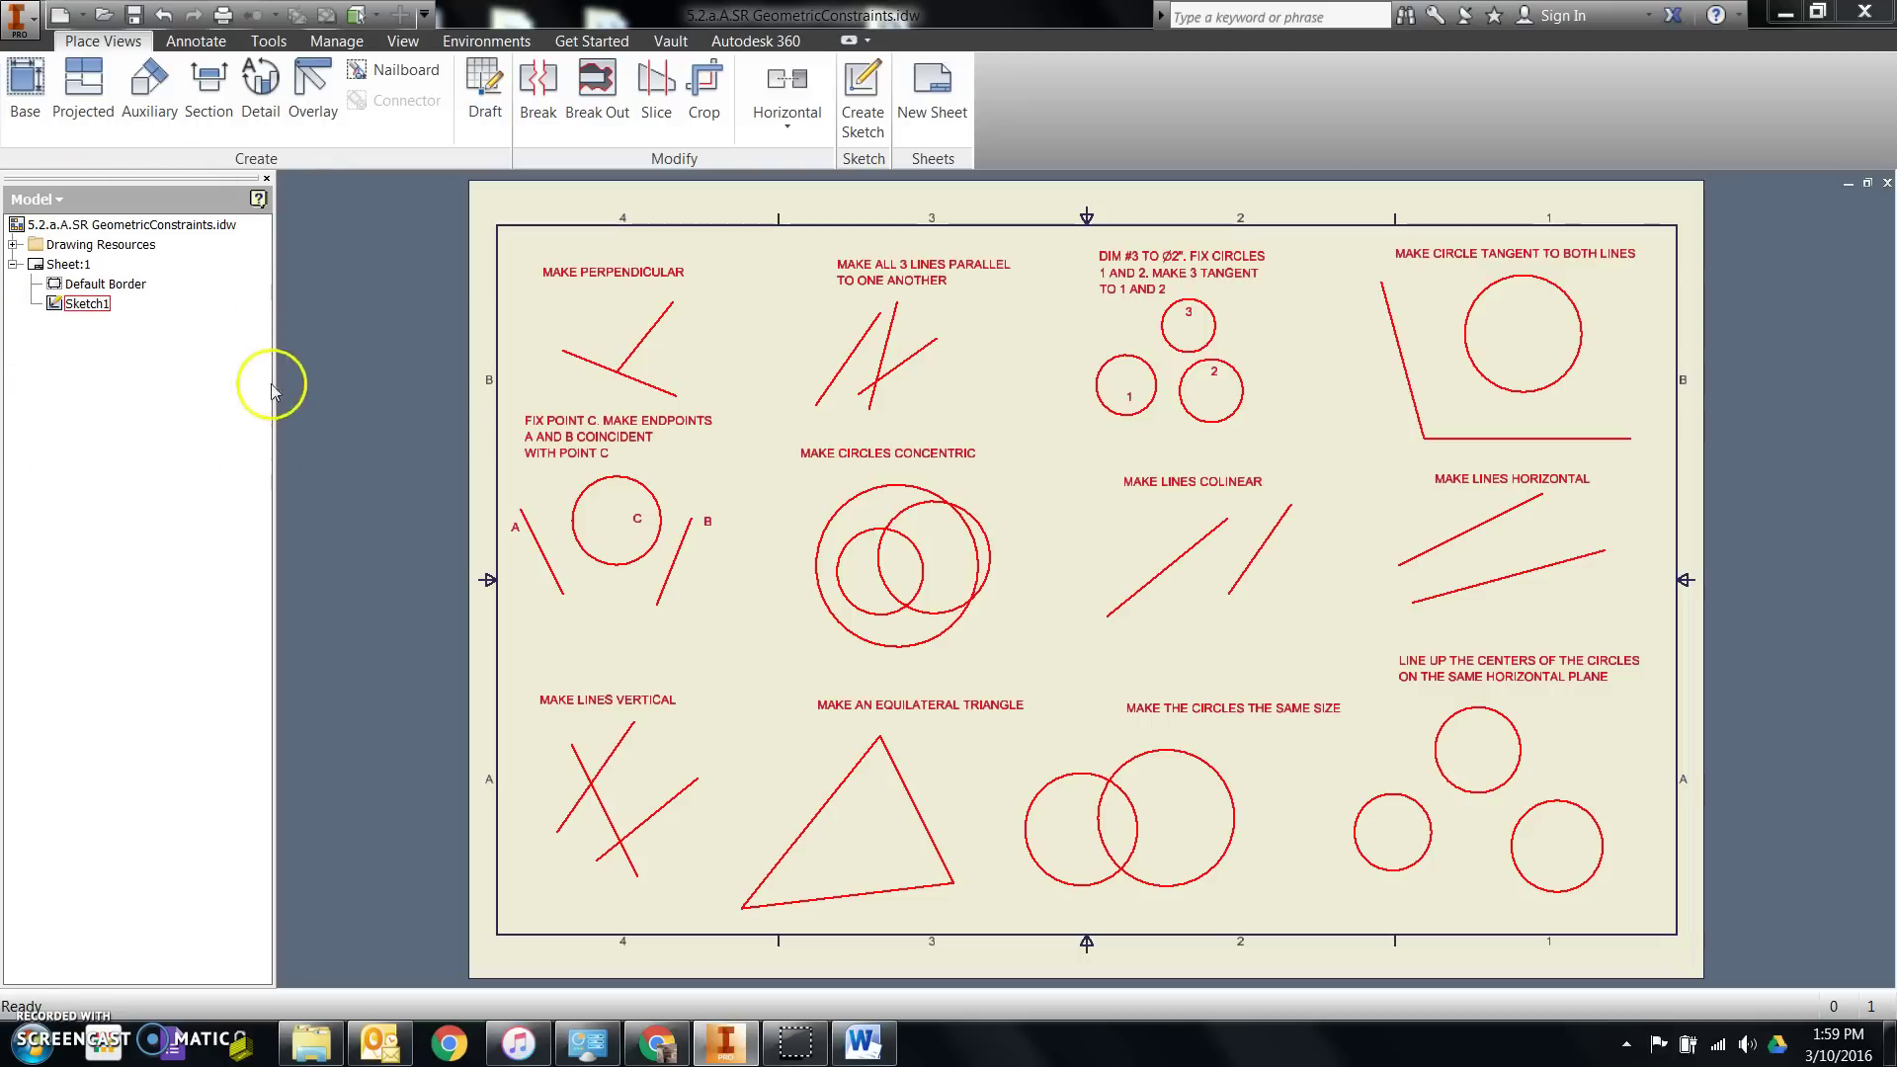
left_click(54, 331)
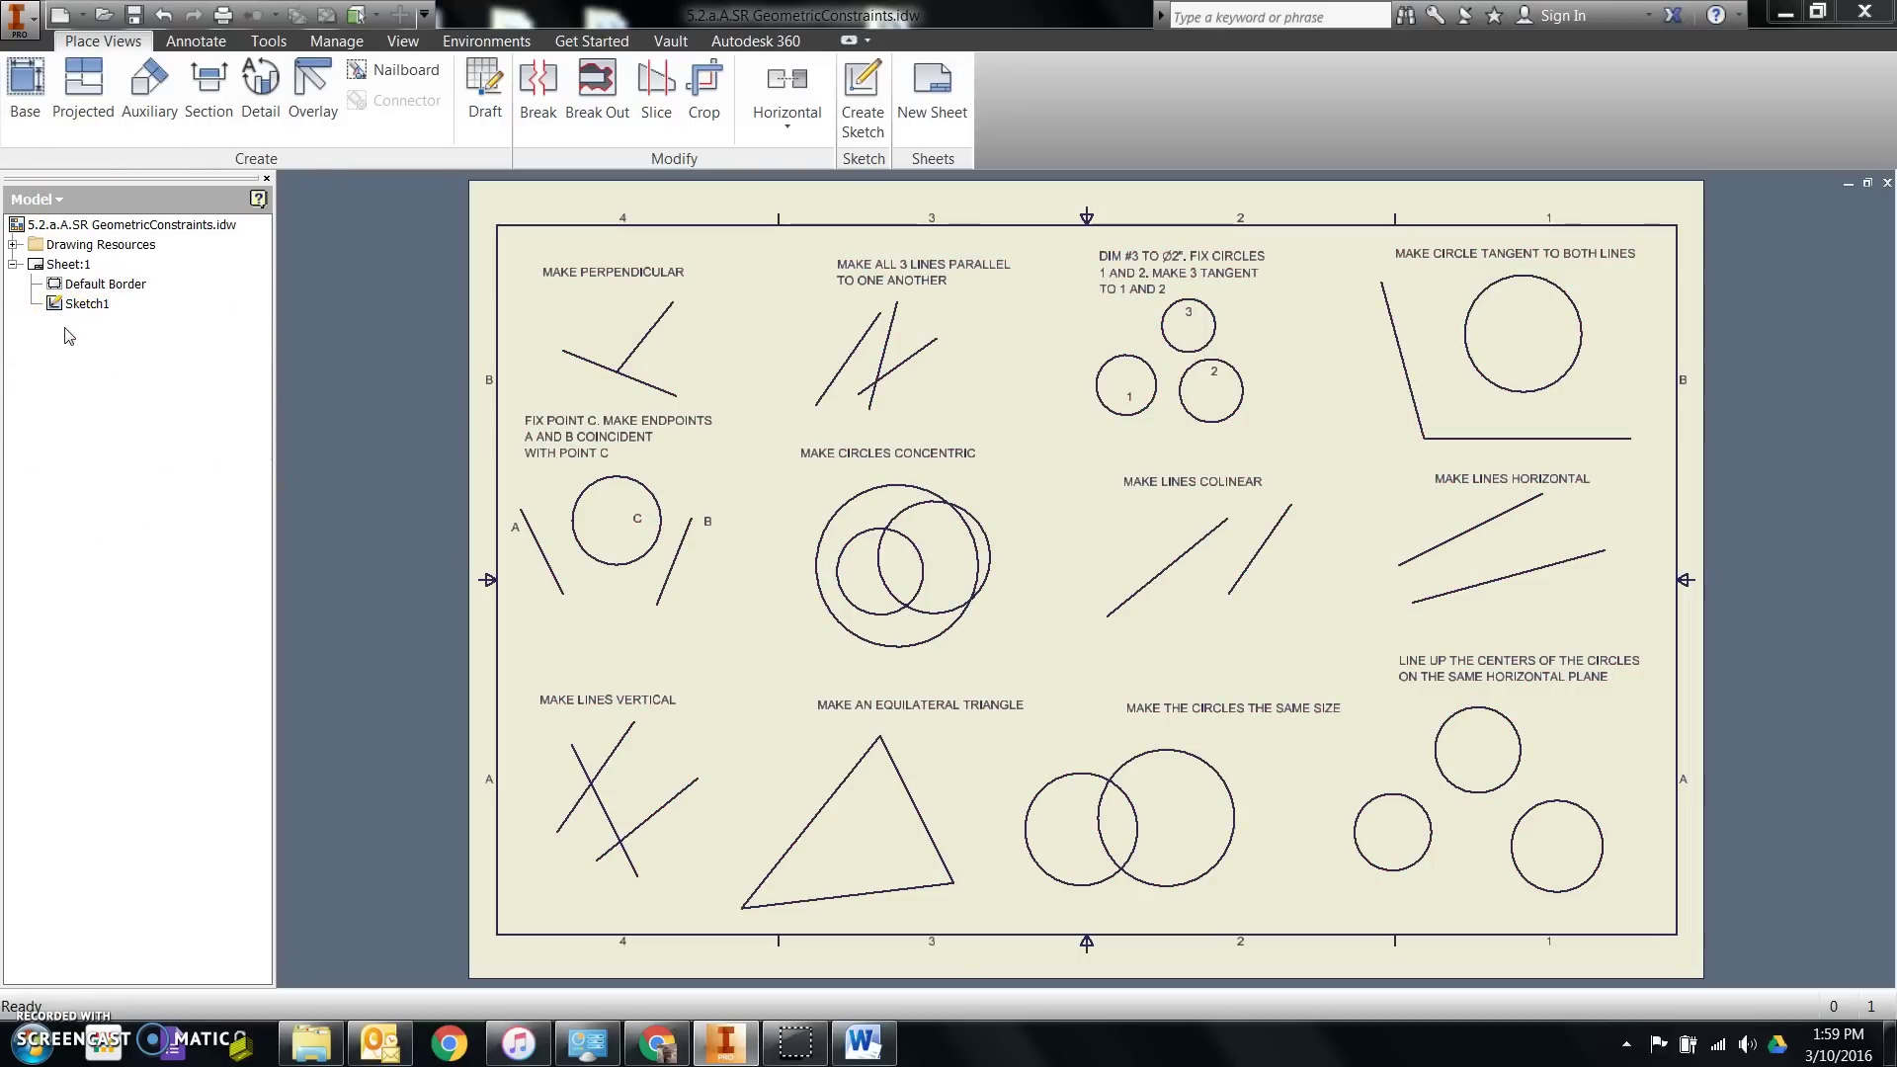
left_click(55, 306)
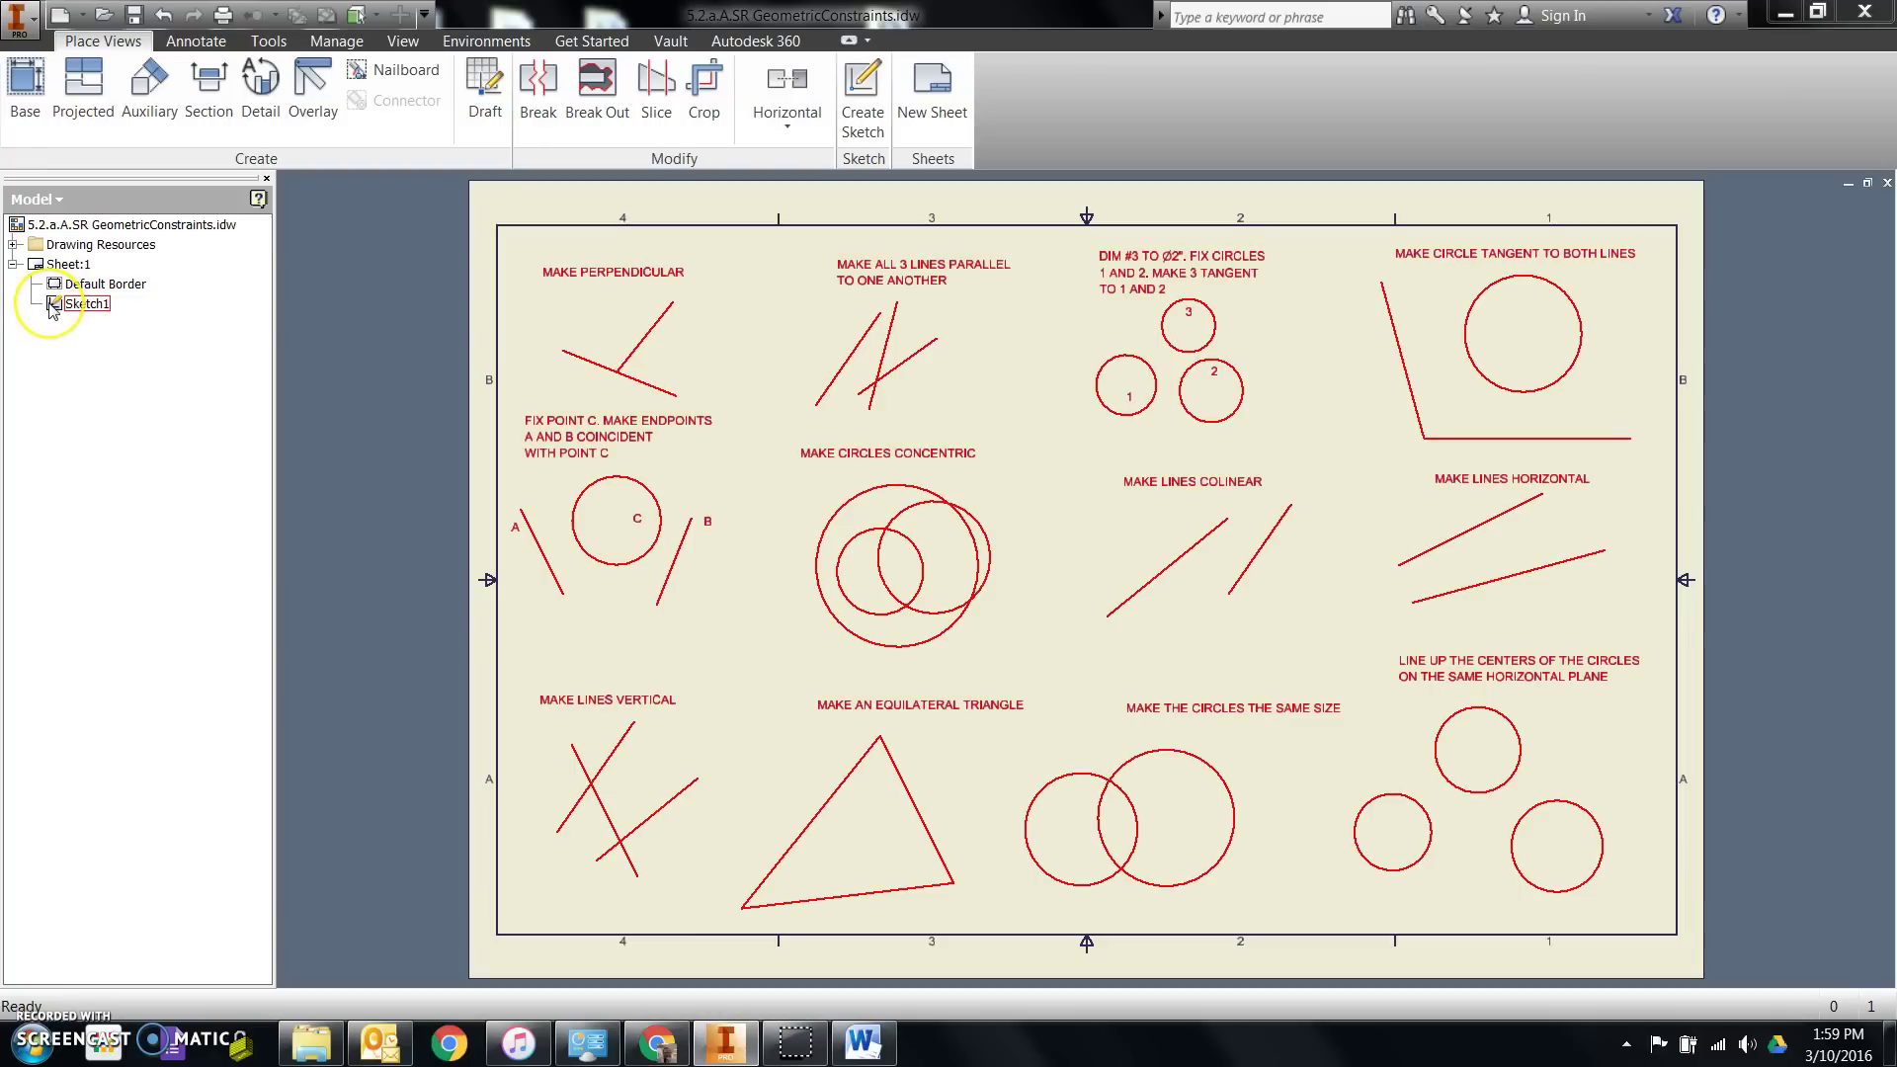
right_click(53, 309)
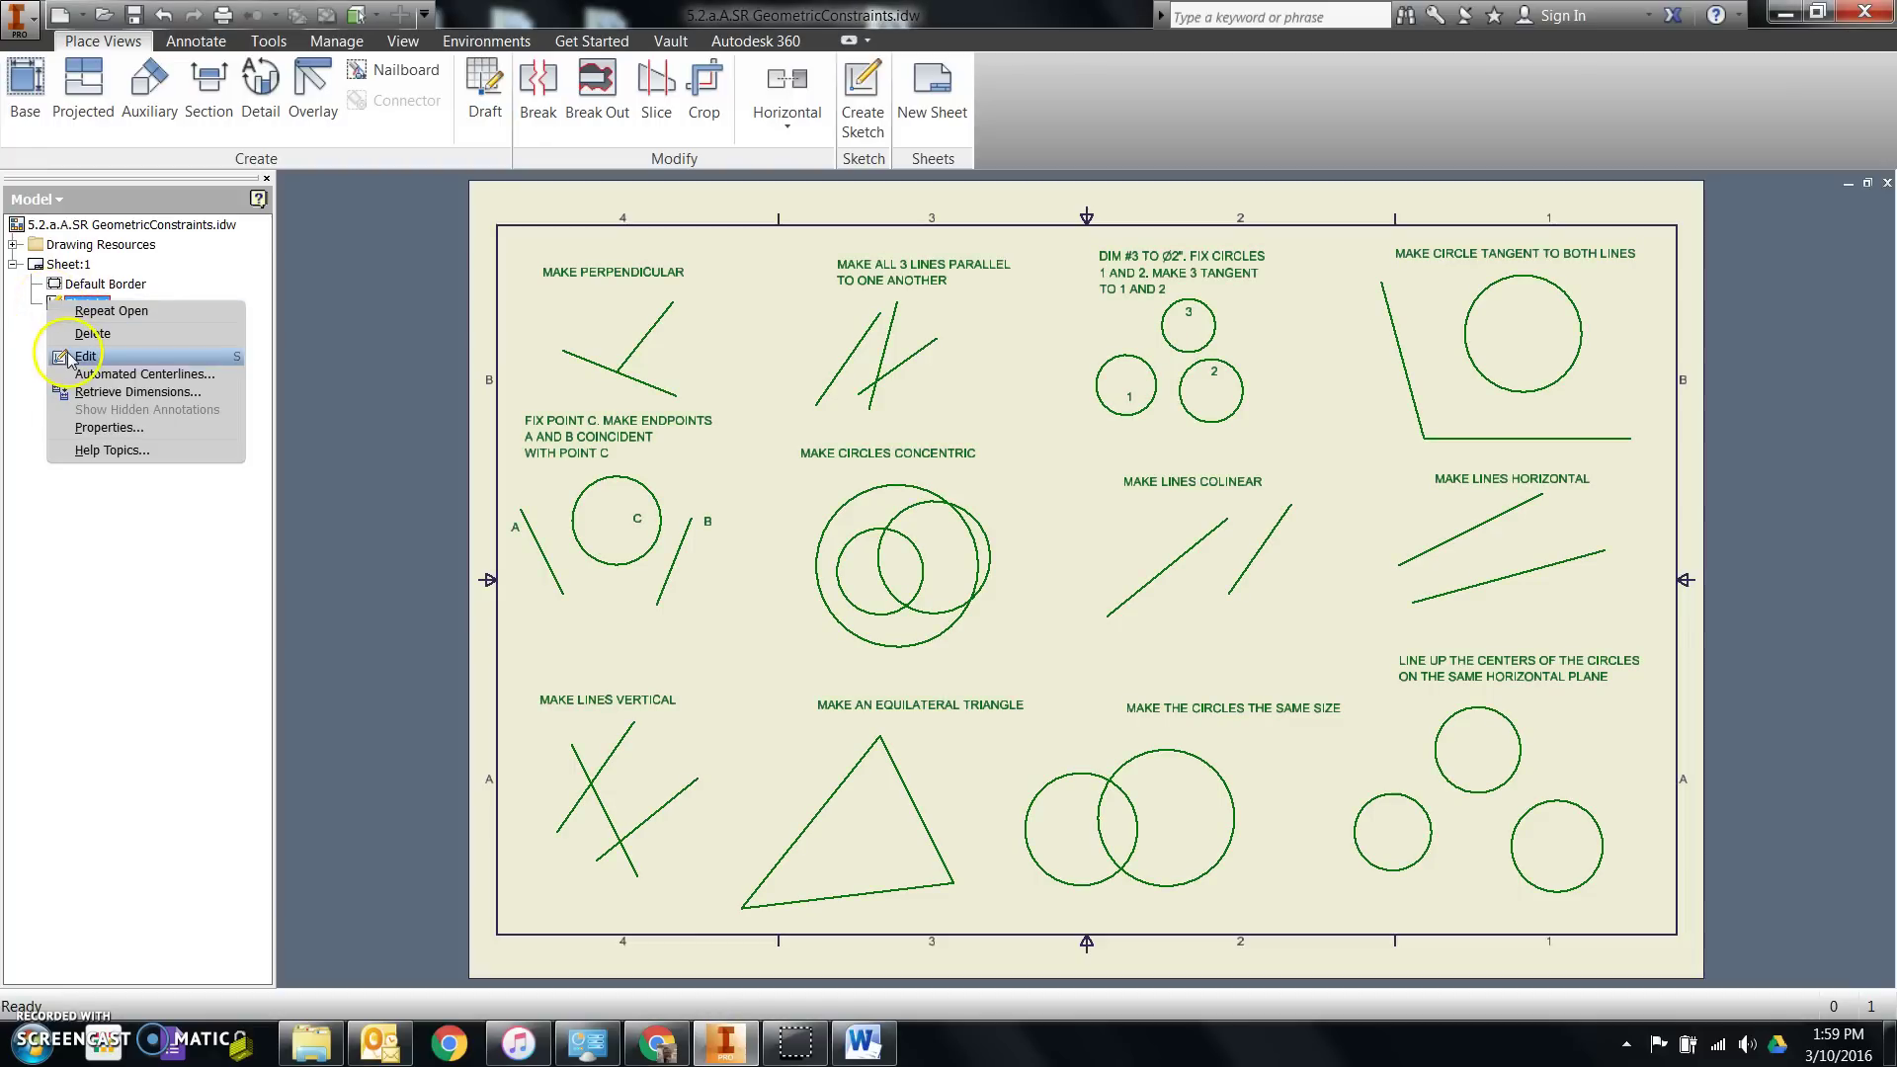
key("Escape")
left_click(55, 304)
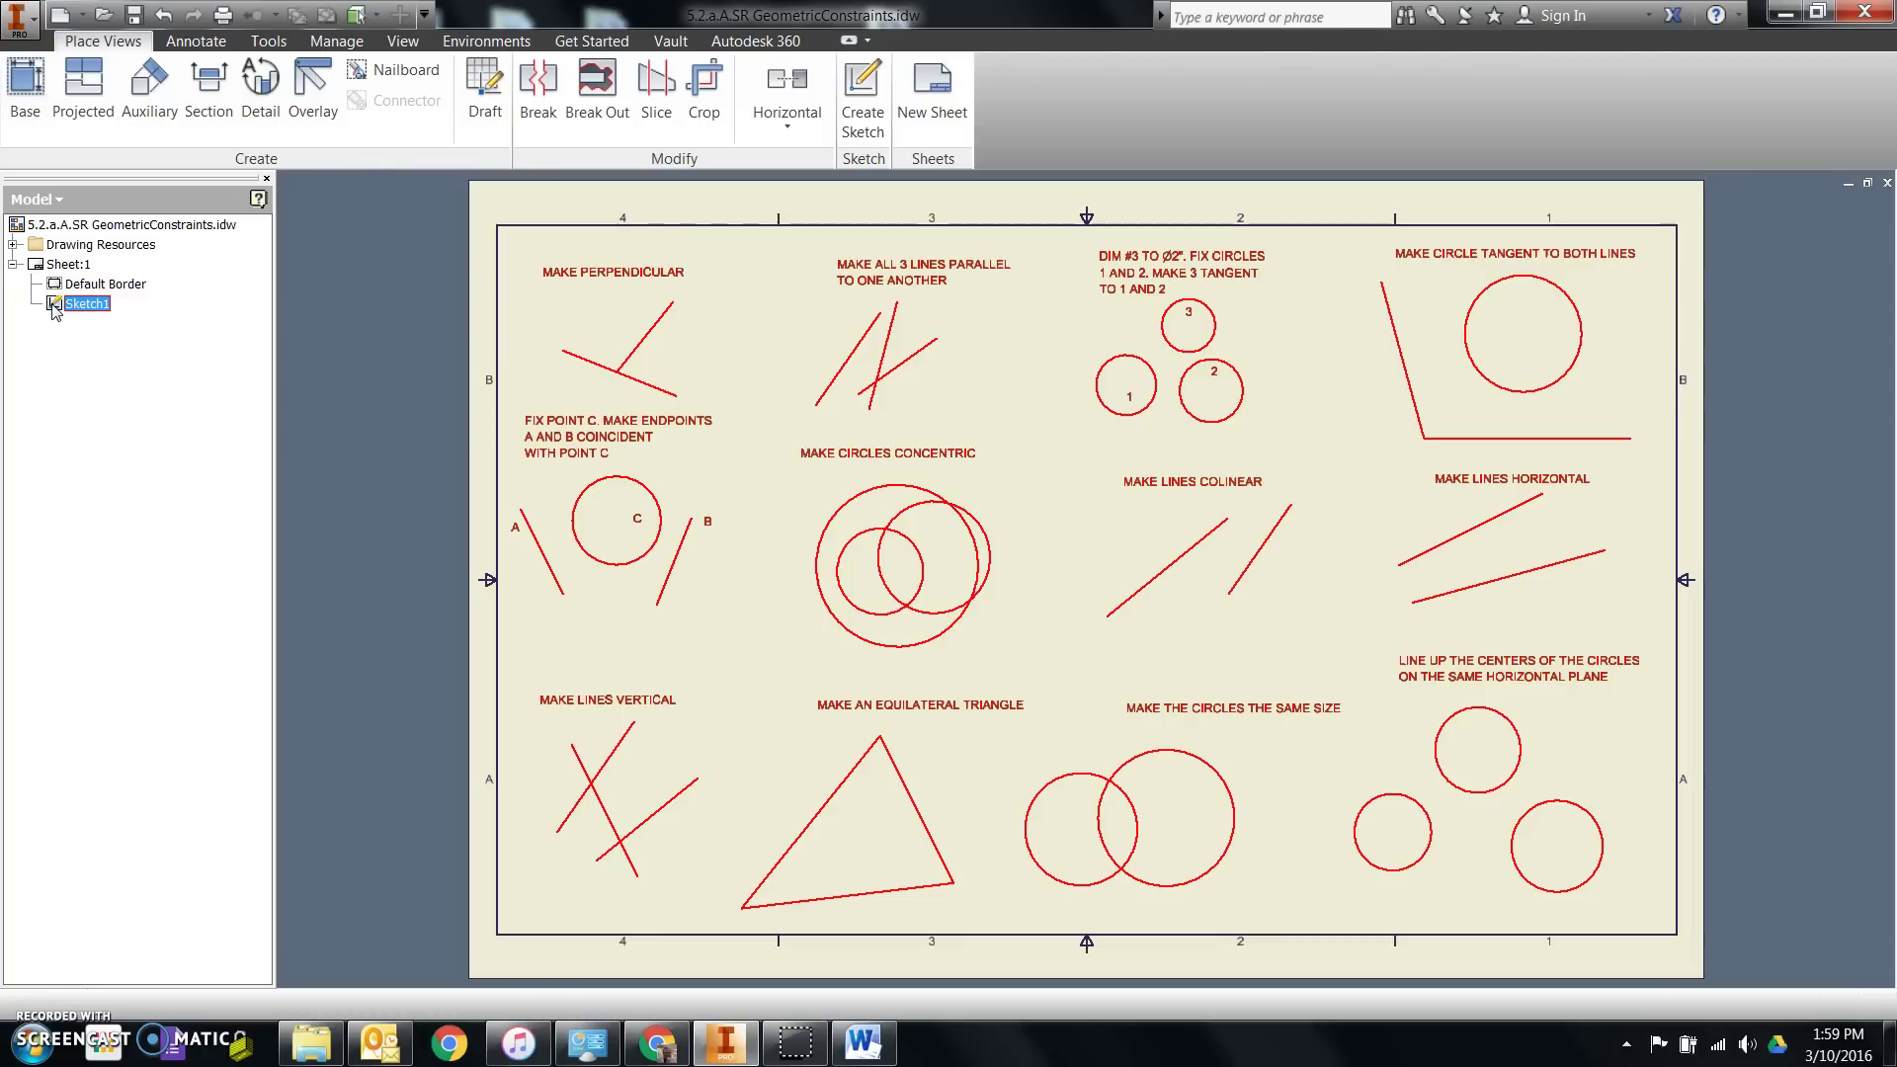
double_click(54, 309)
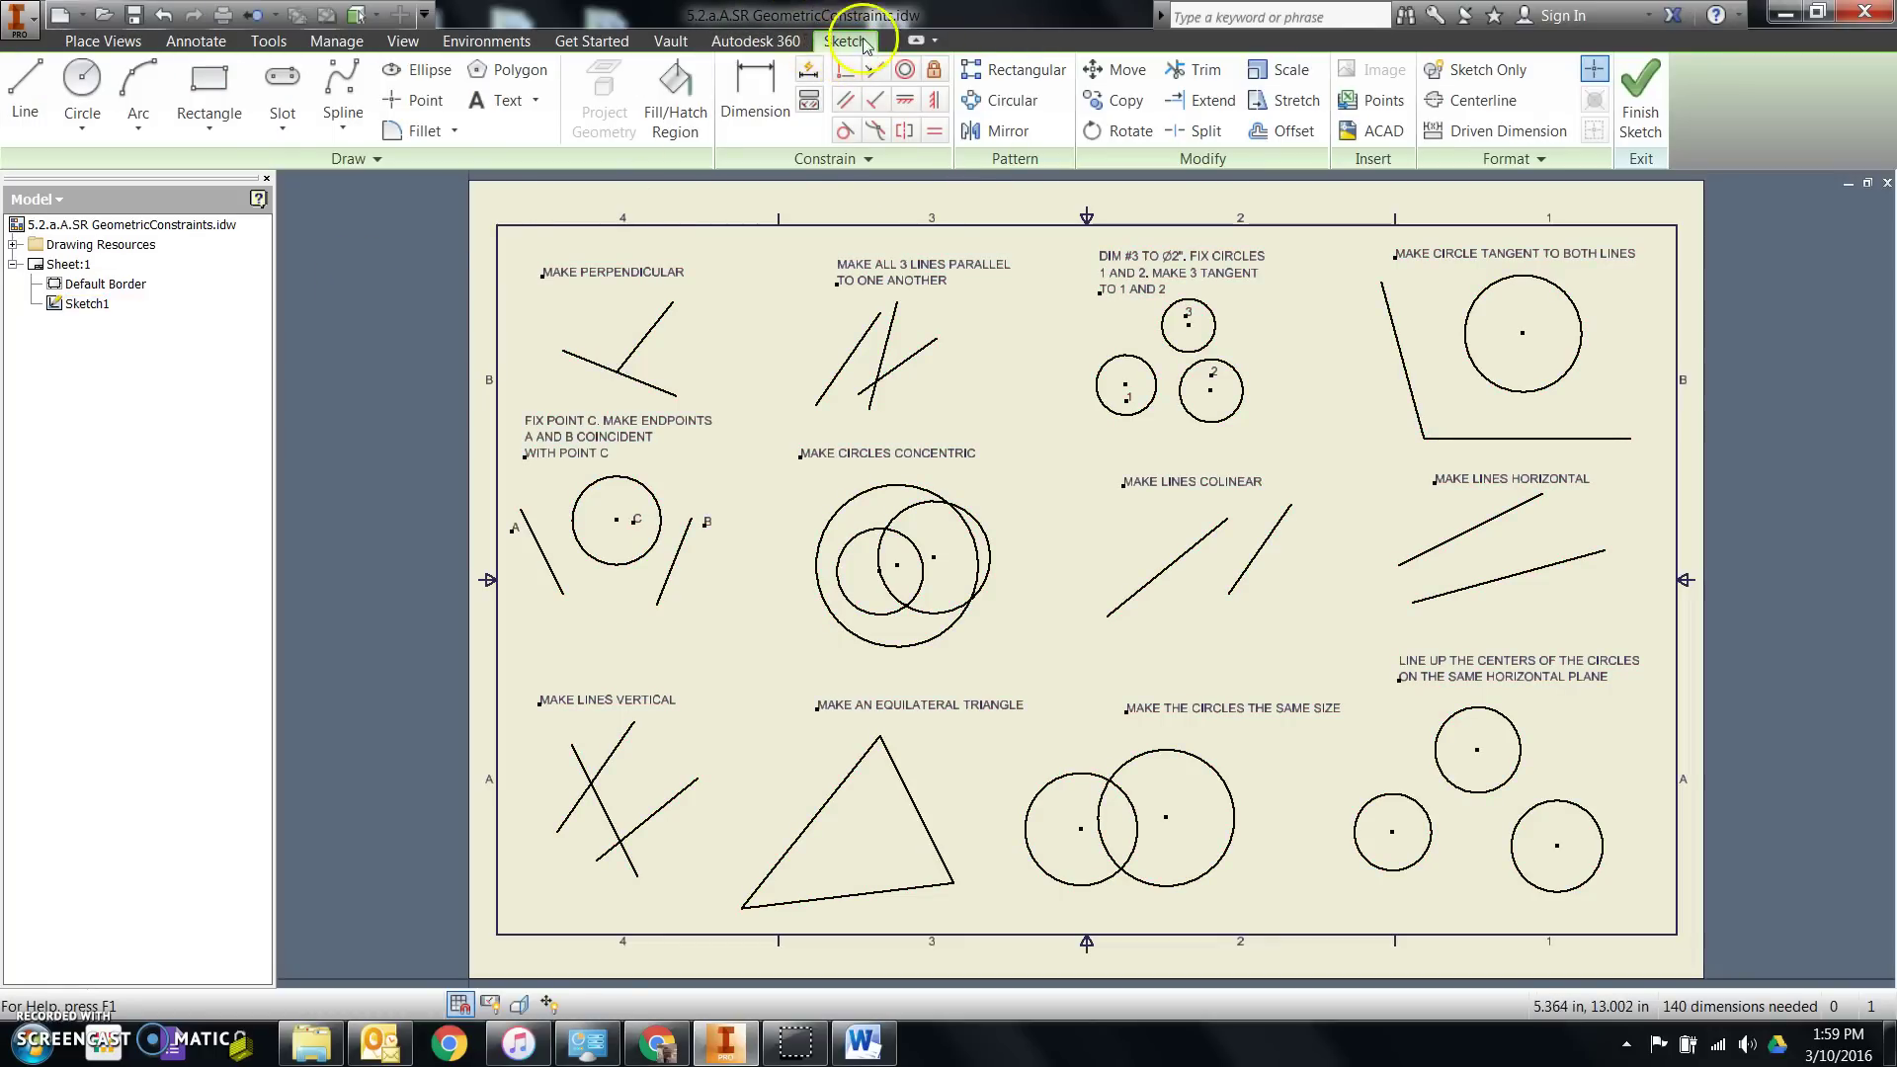
left_click(742, 43)
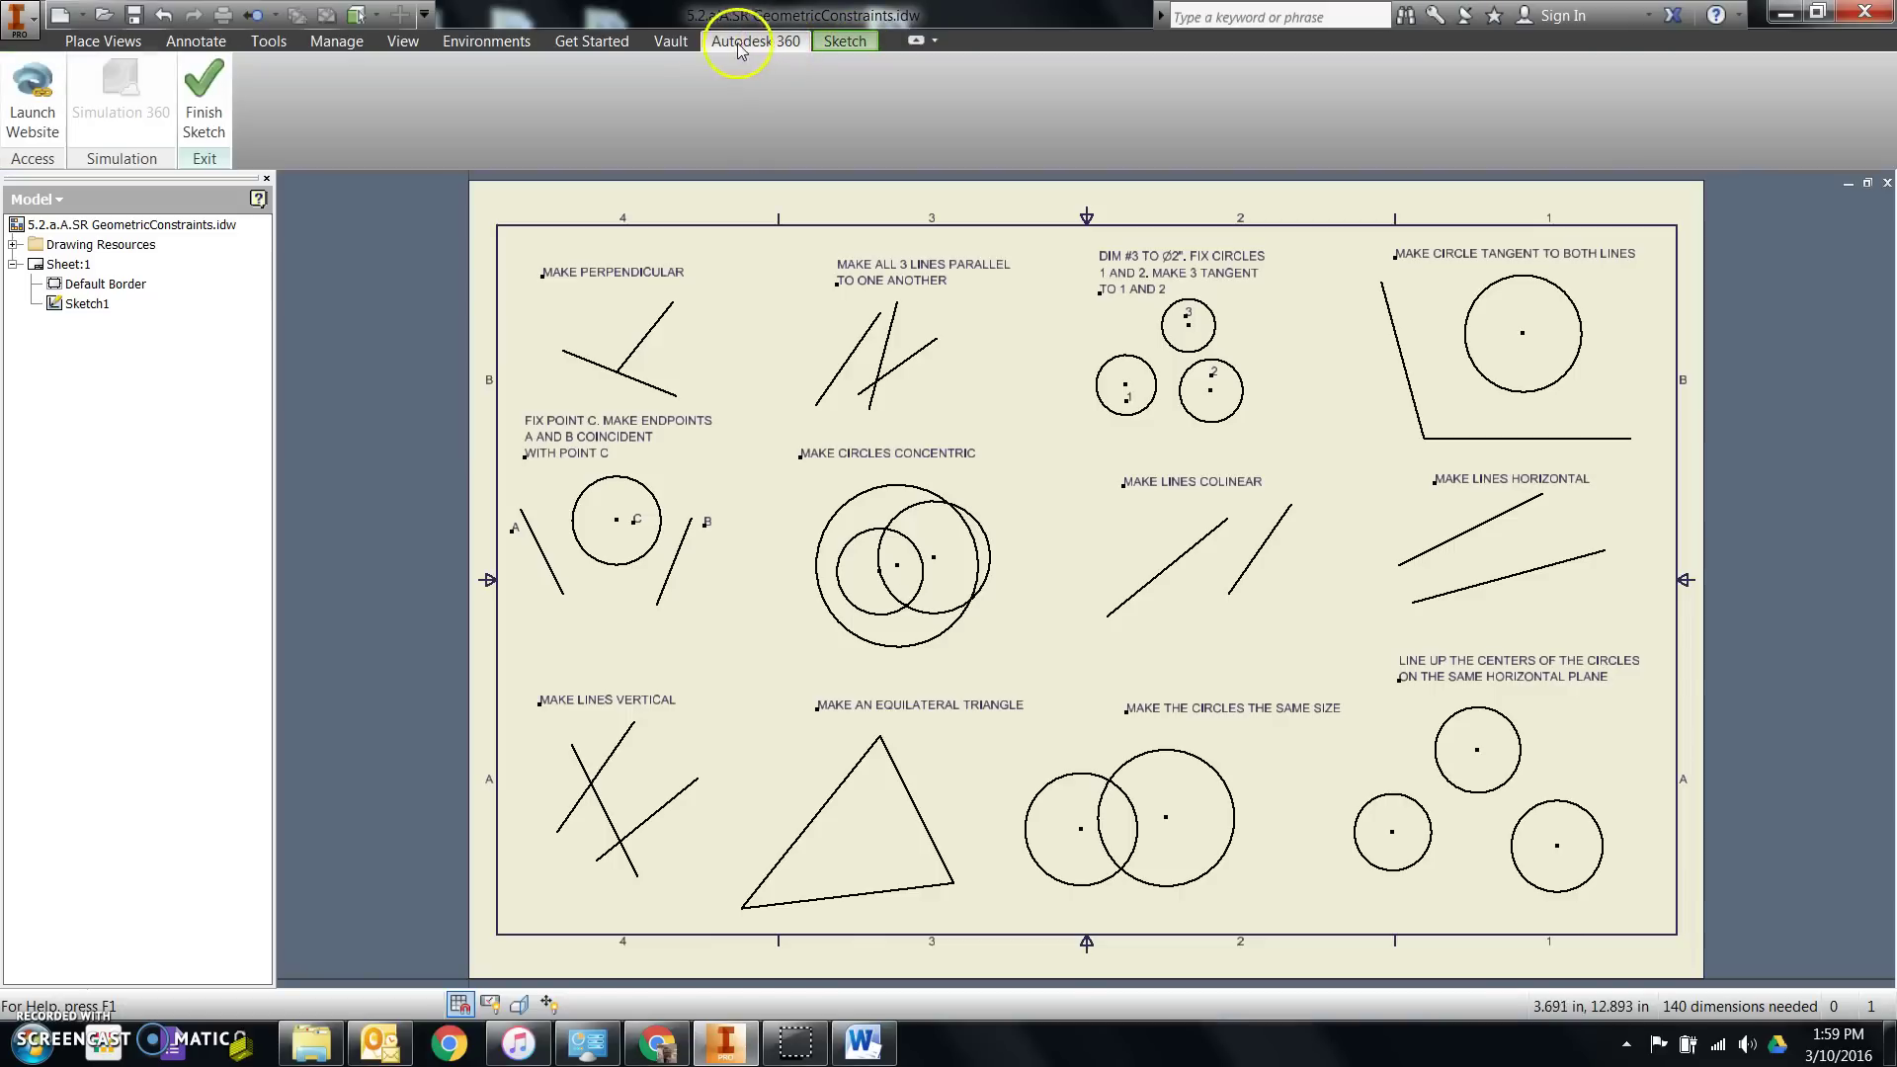
left_click(671, 42)
left_click(573, 44)
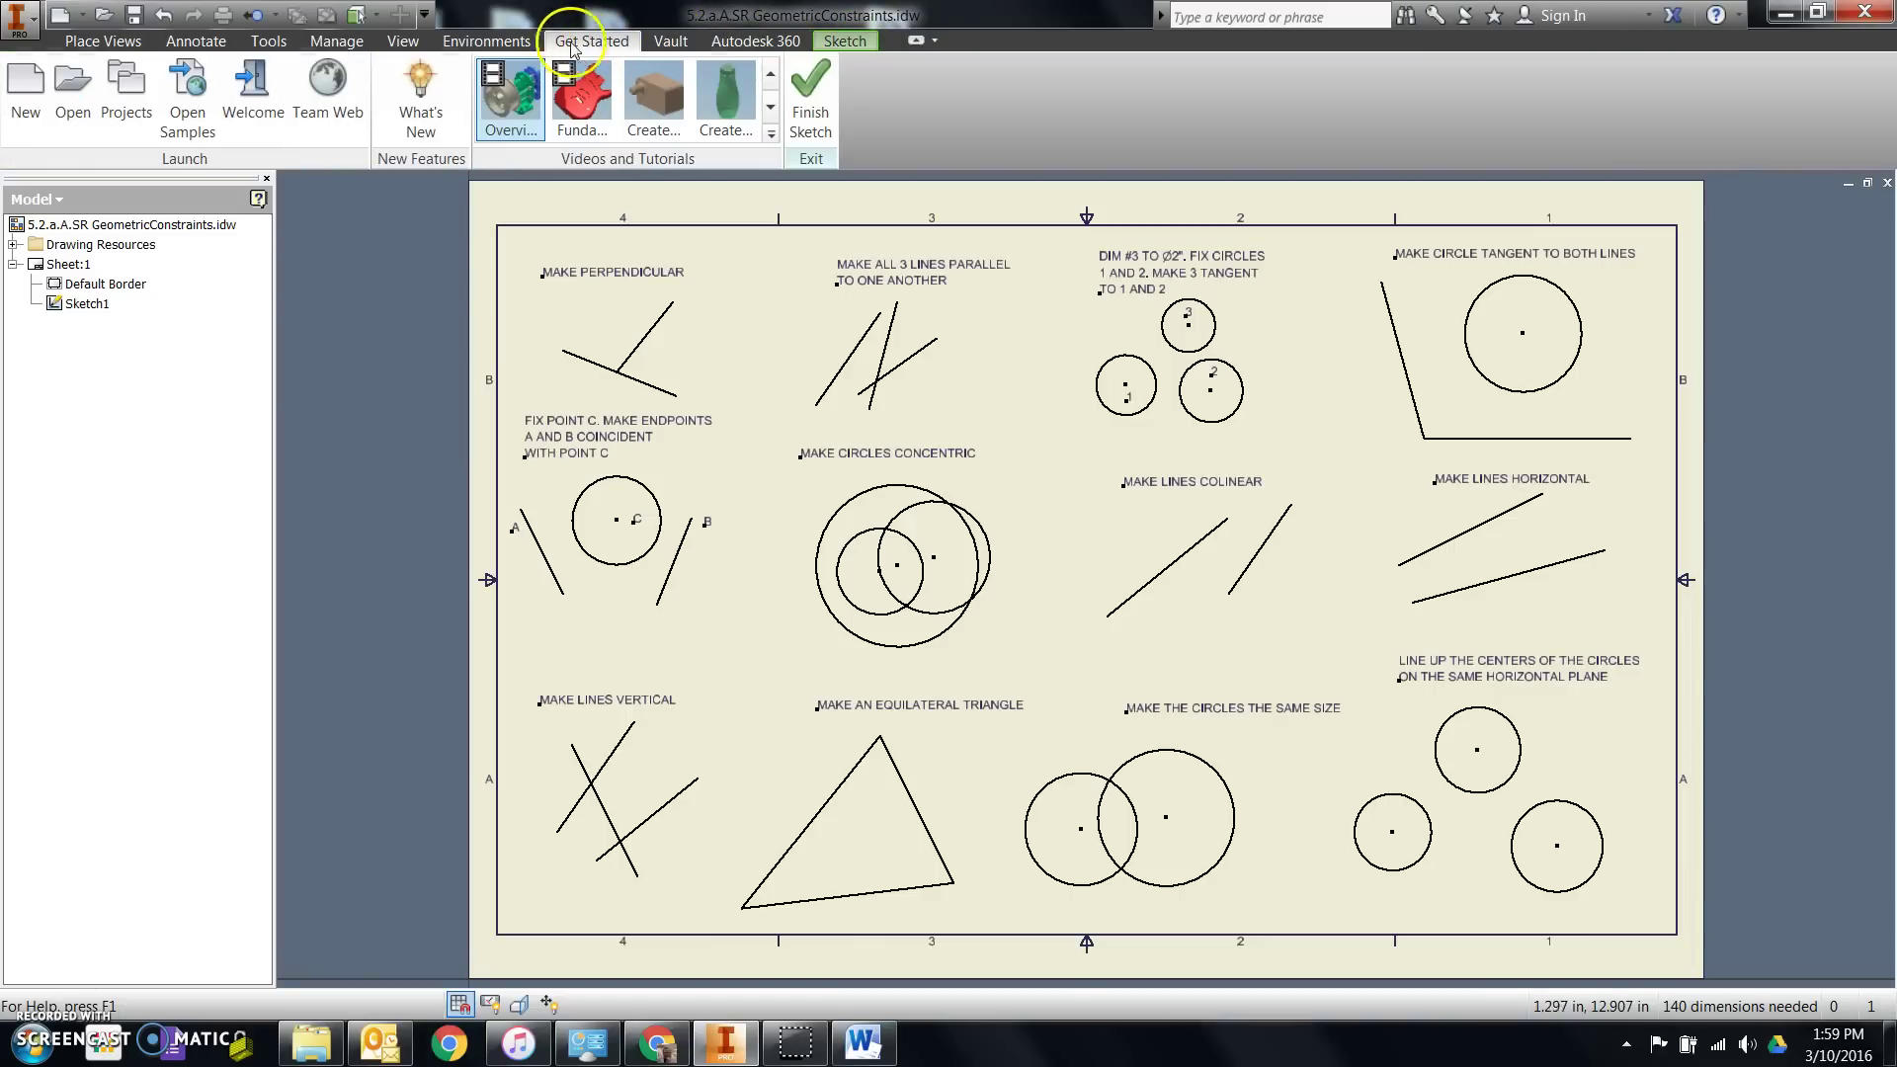
left_click(489, 42)
left_click(399, 42)
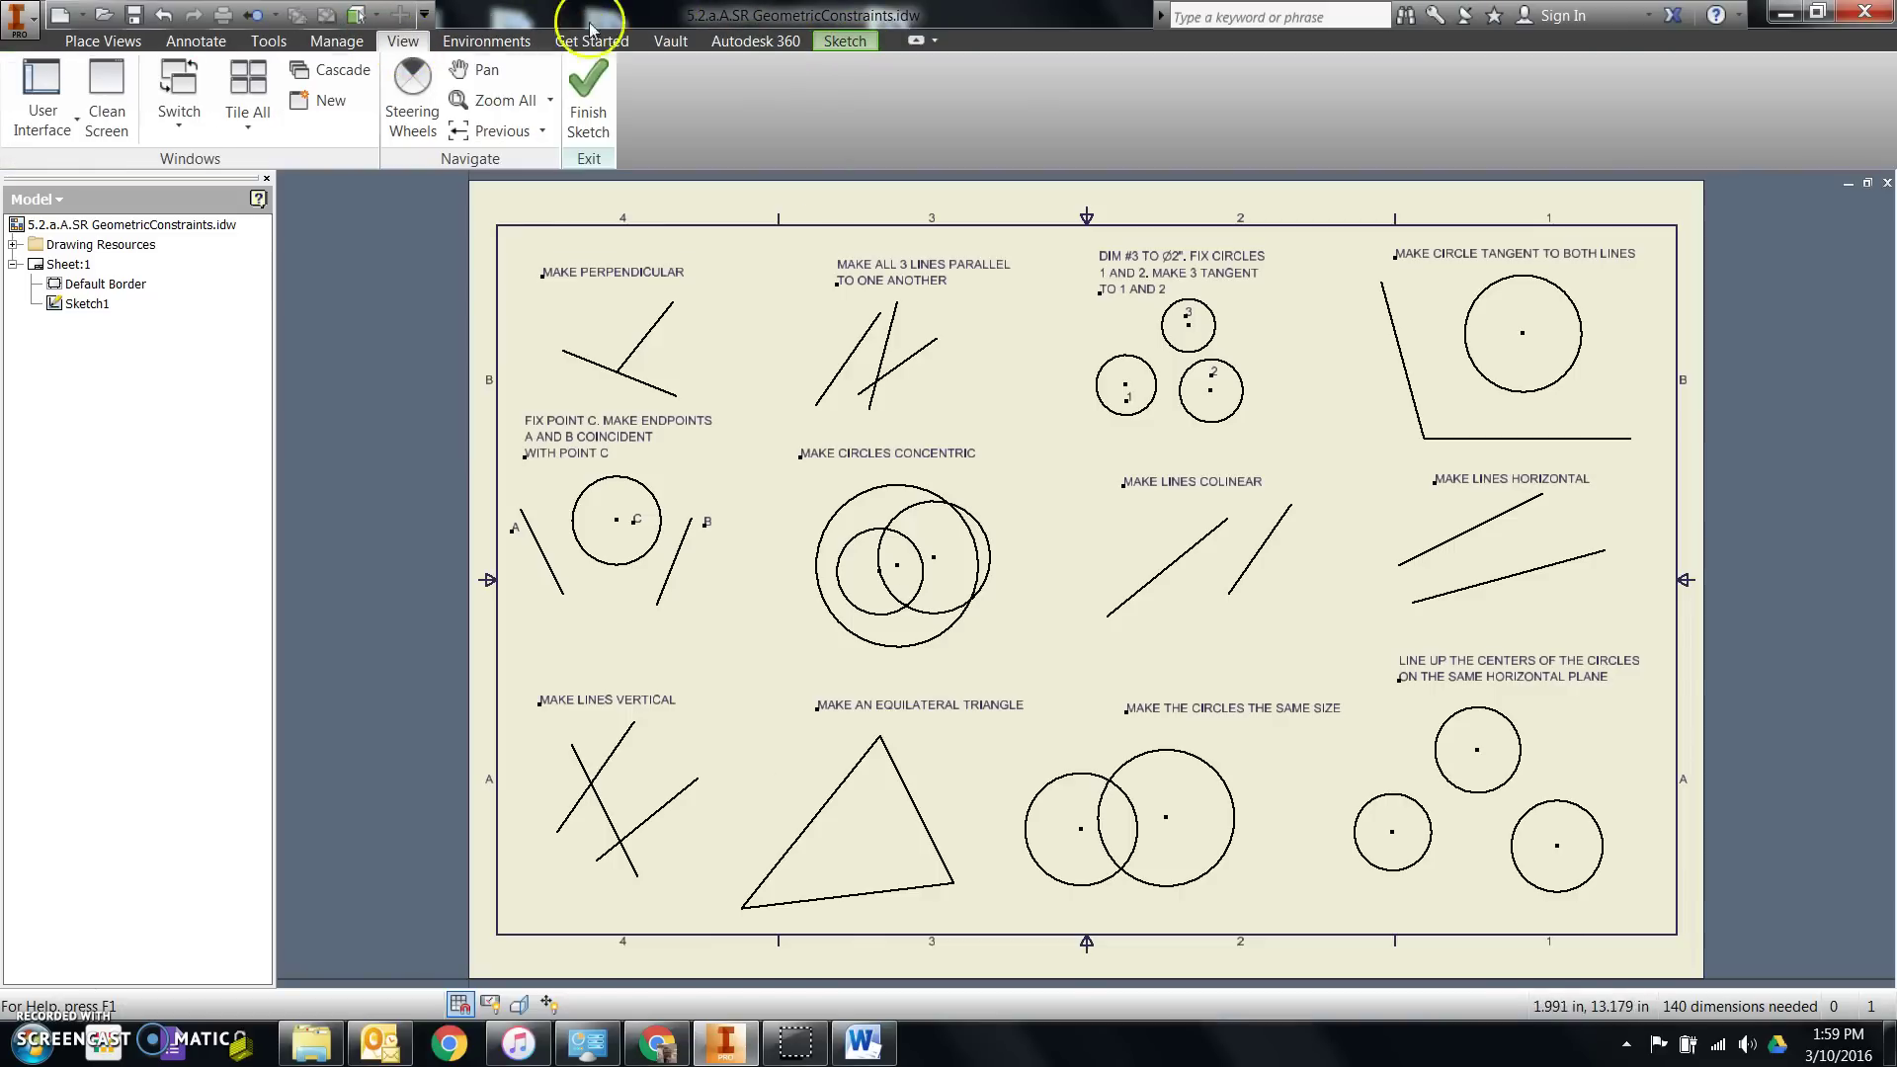
left_click(840, 42)
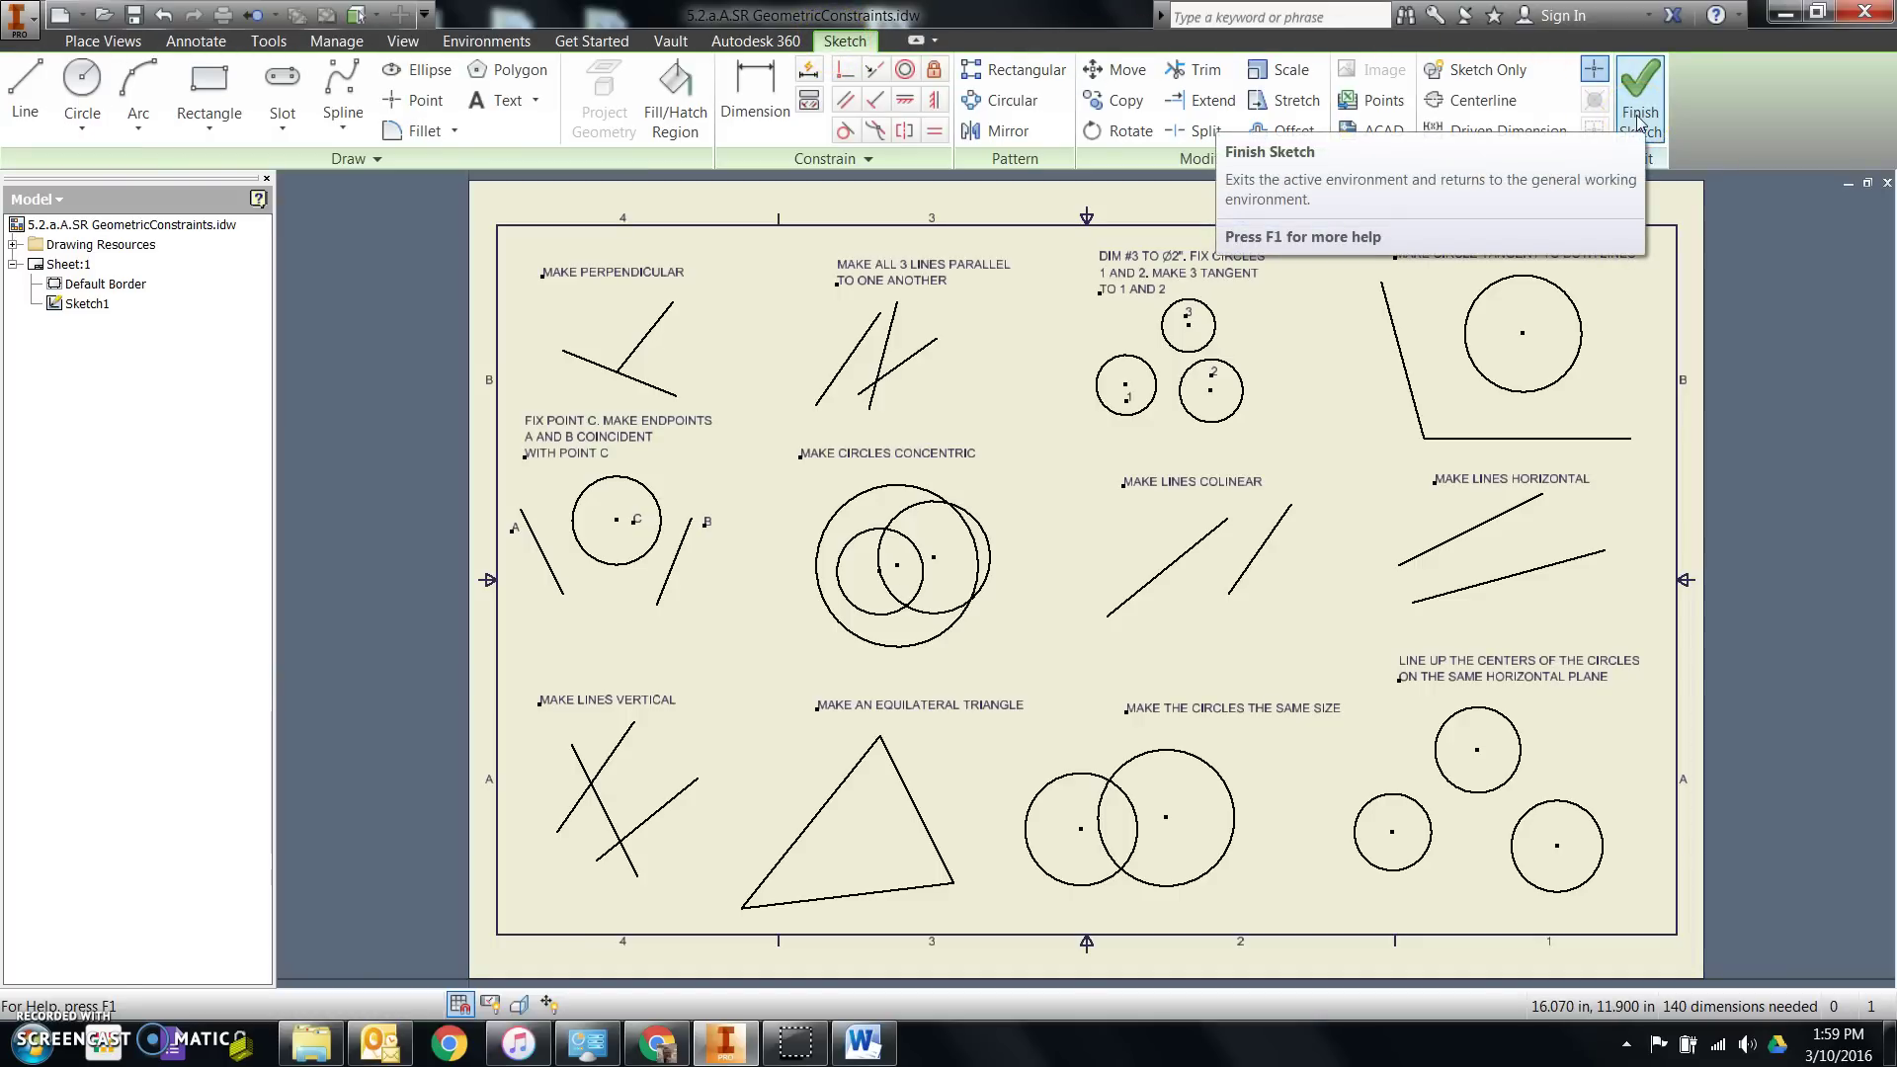
right_click(1776, 216)
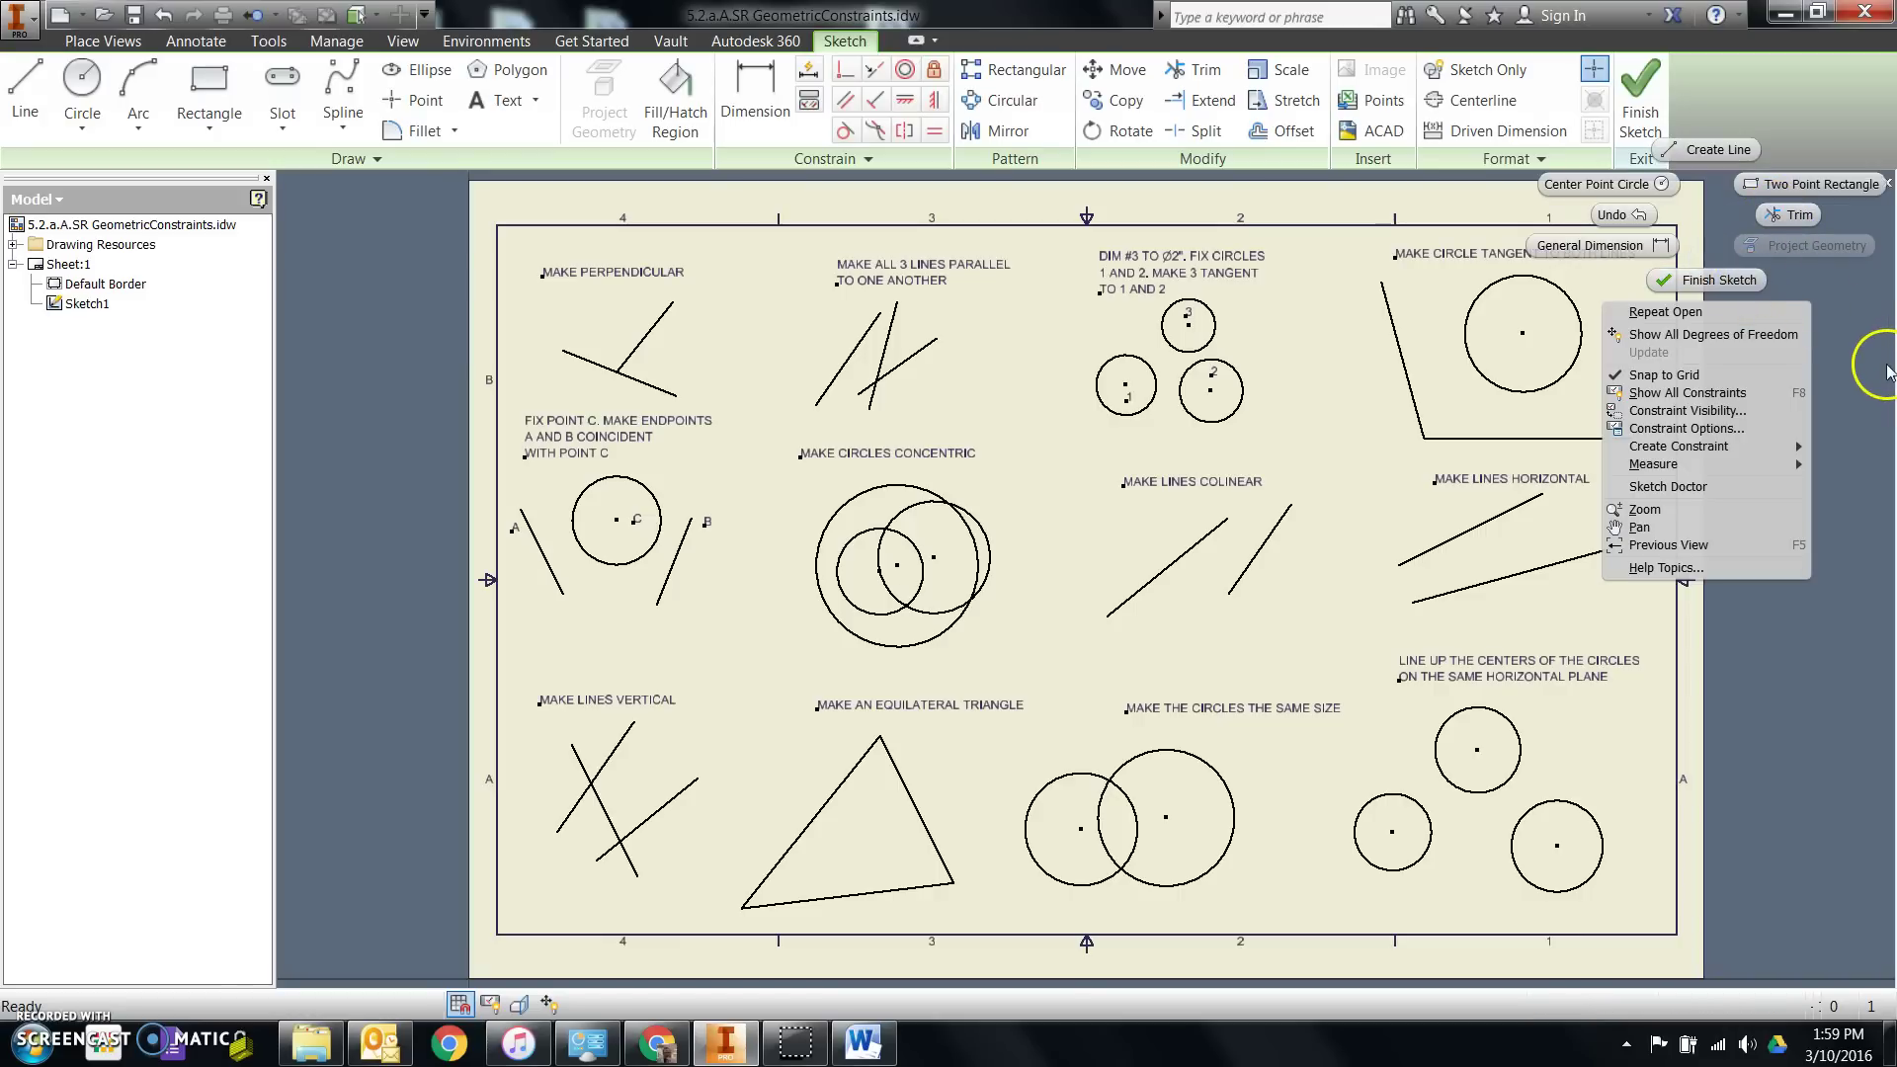
left_click(1843, 349)
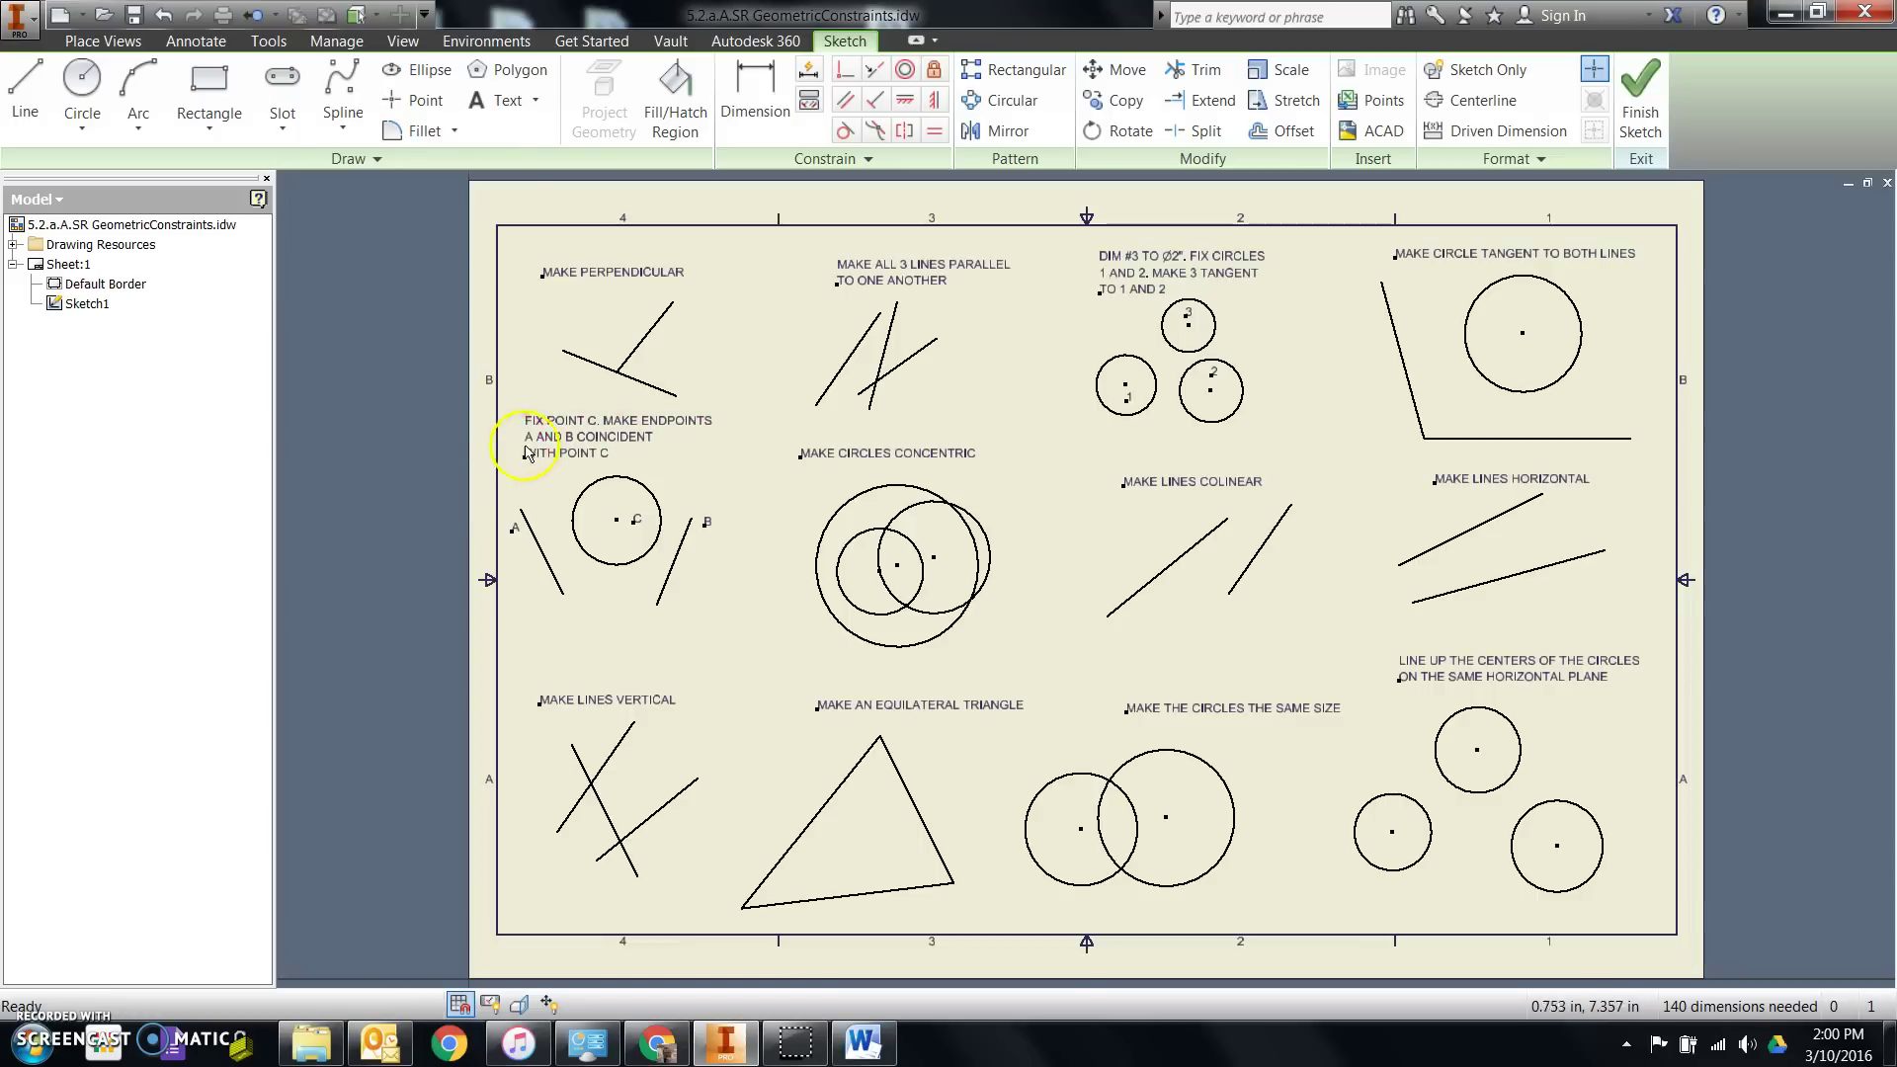
Step: Zoom into the top-left of the sheet, centering the Make Perpendicular and Fix Point C exercises
scroll(577, 329, "up", 3)
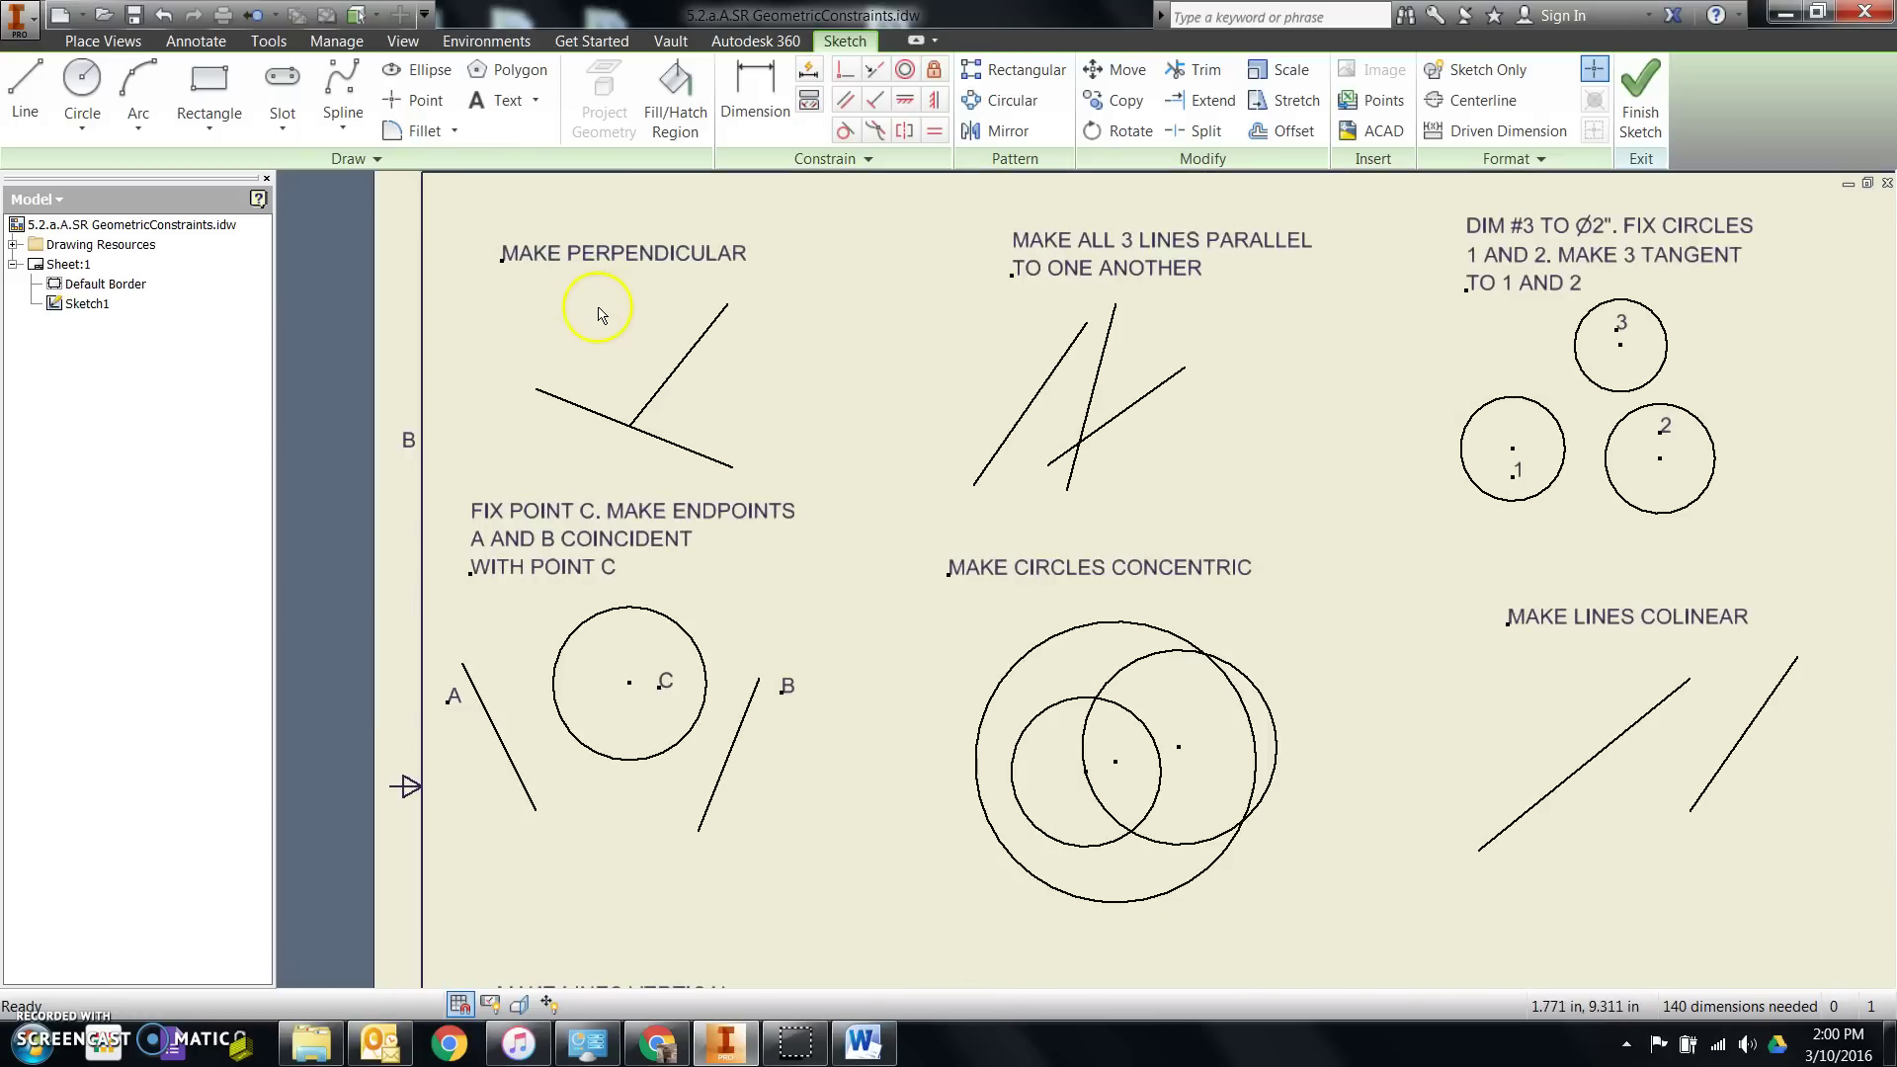
scroll(597, 325, "up", 1)
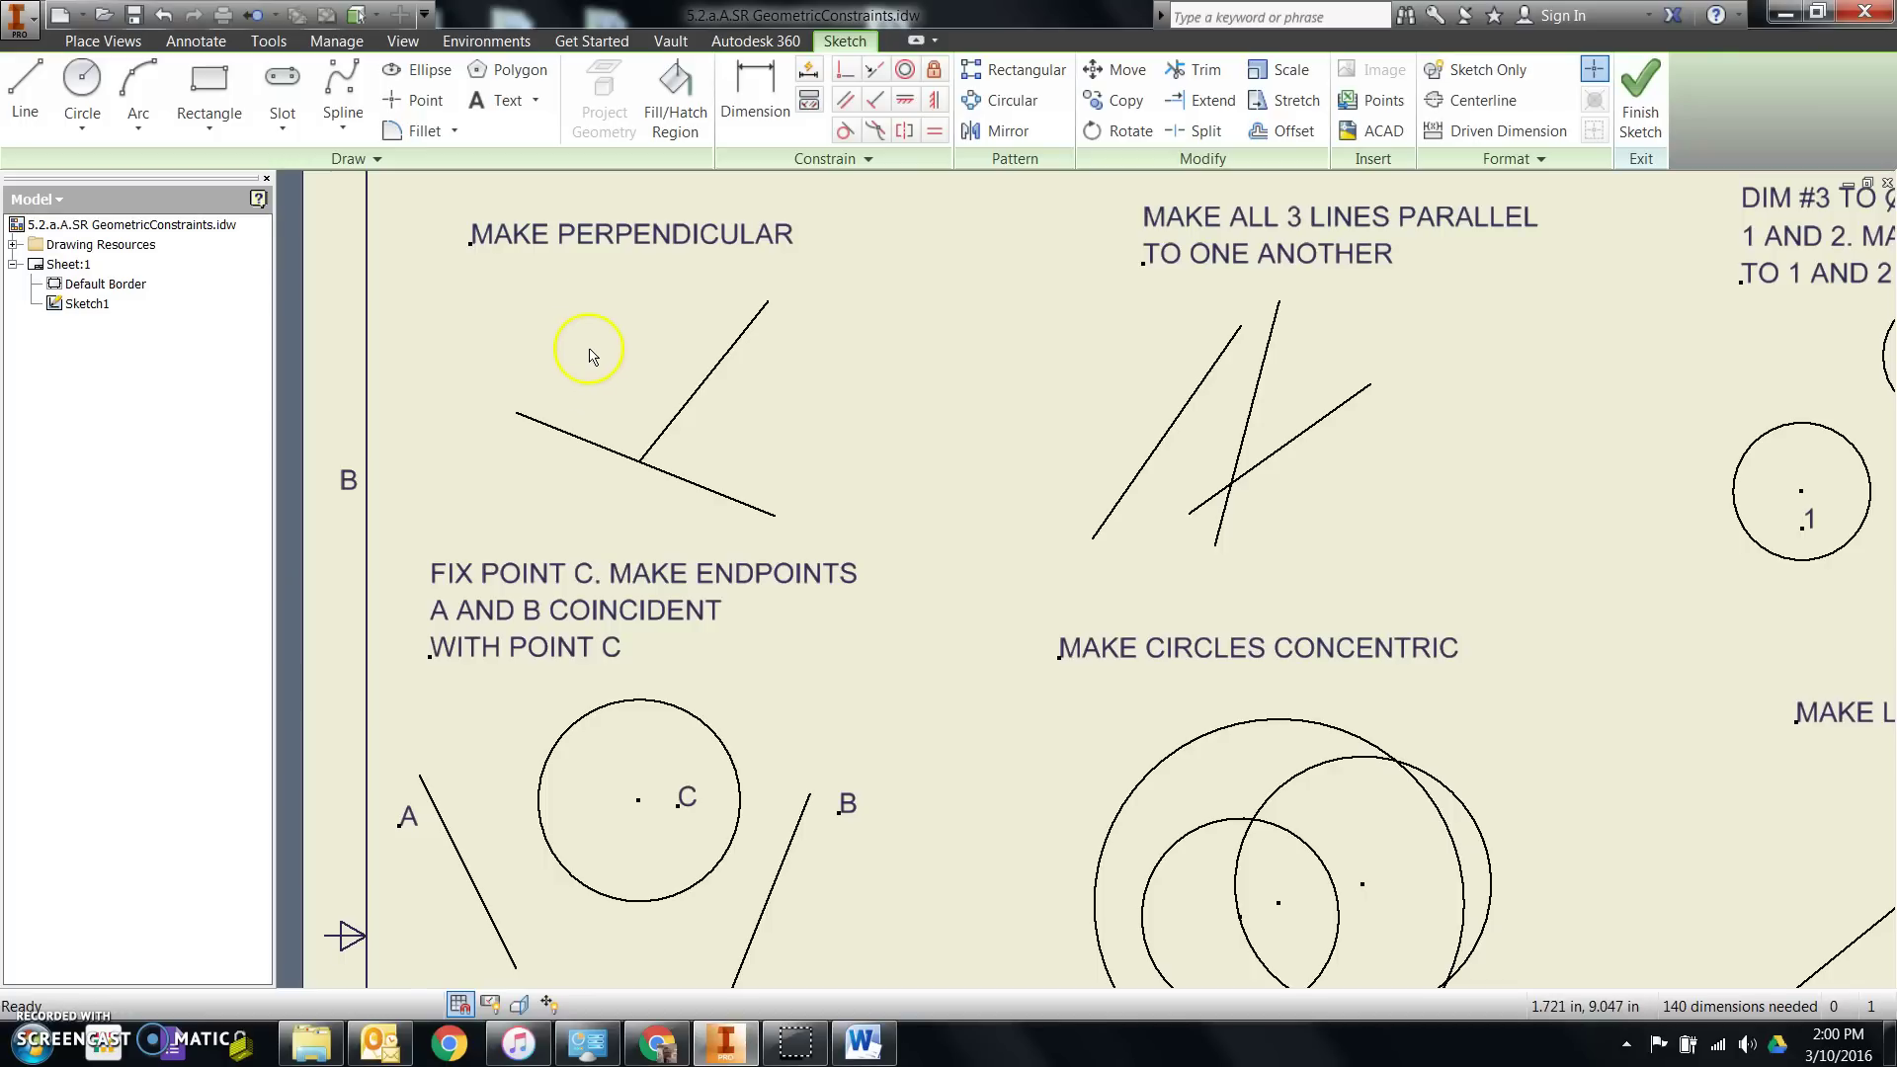
scroll(623, 337, "up", 1)
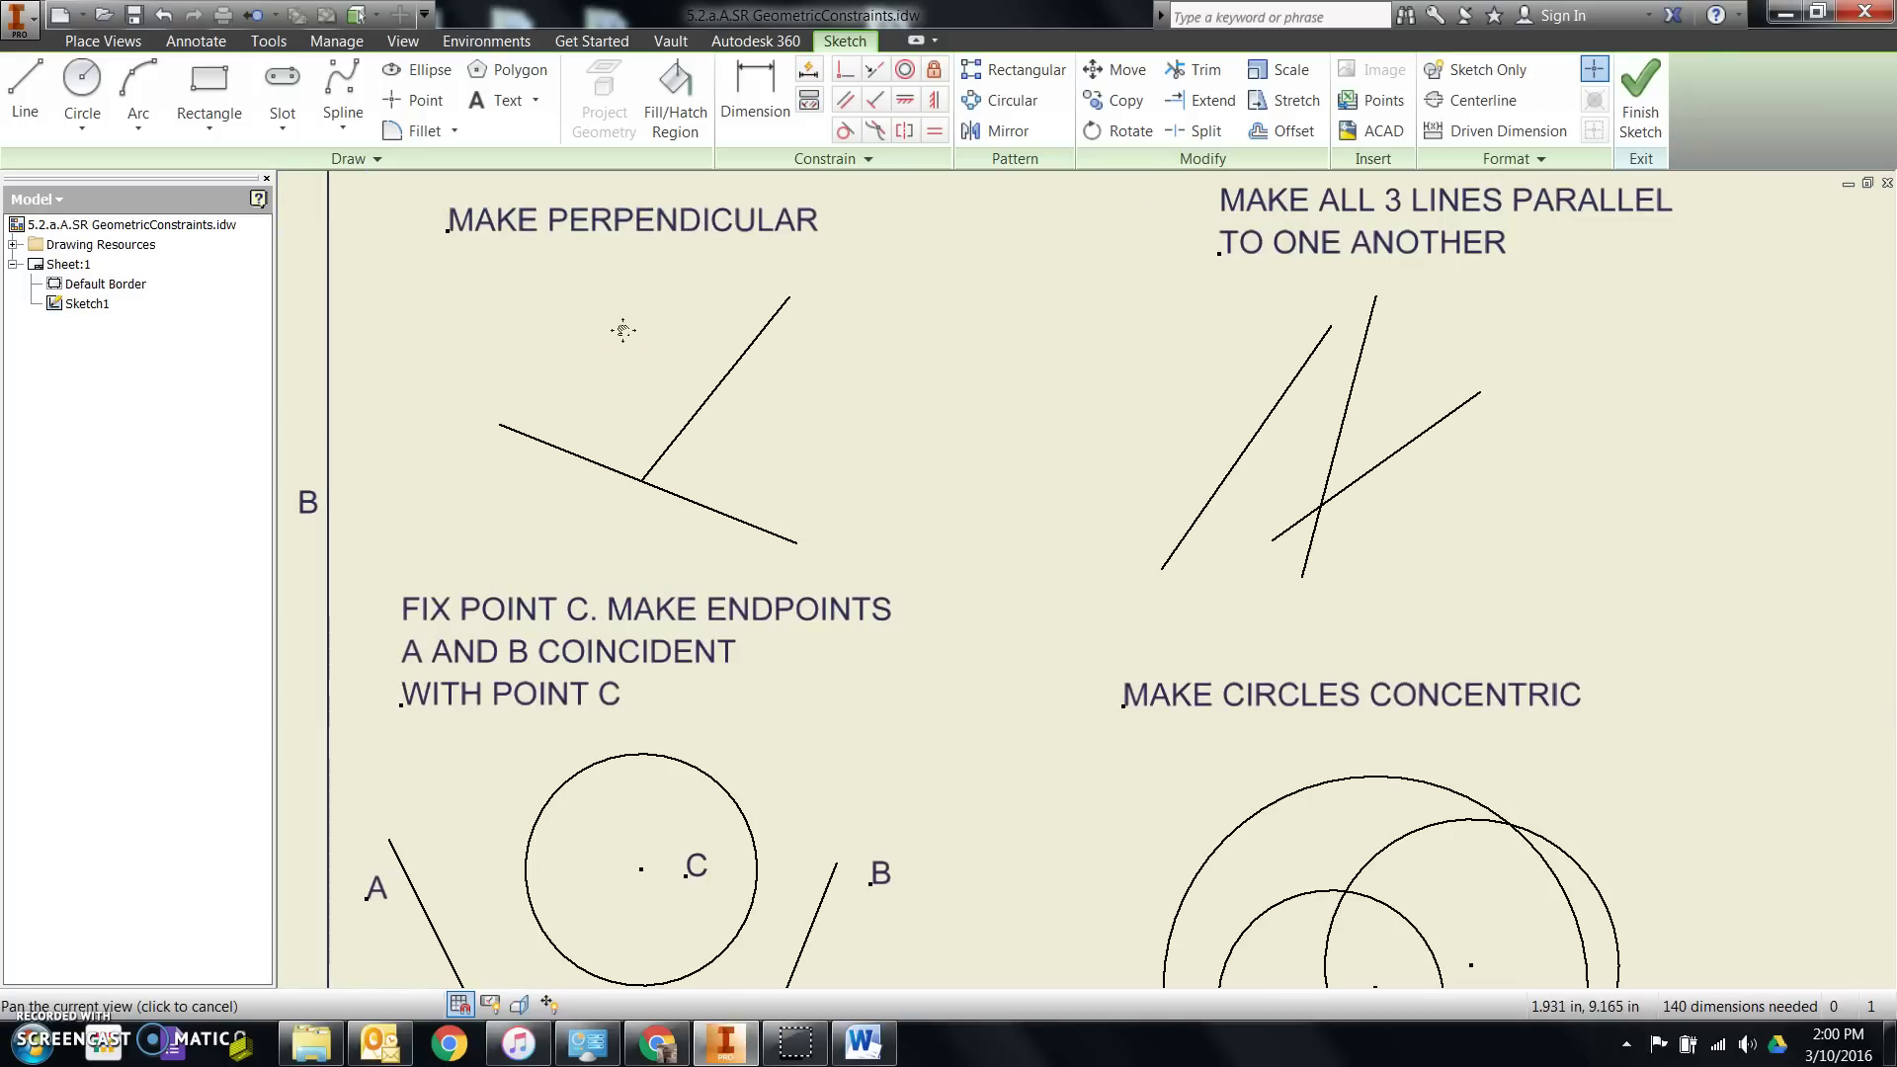
mouse_move(623, 330)
left_mouse_down()
mouse_move(654, 447)
mouse_move(678, 394)
left_mouse_up()
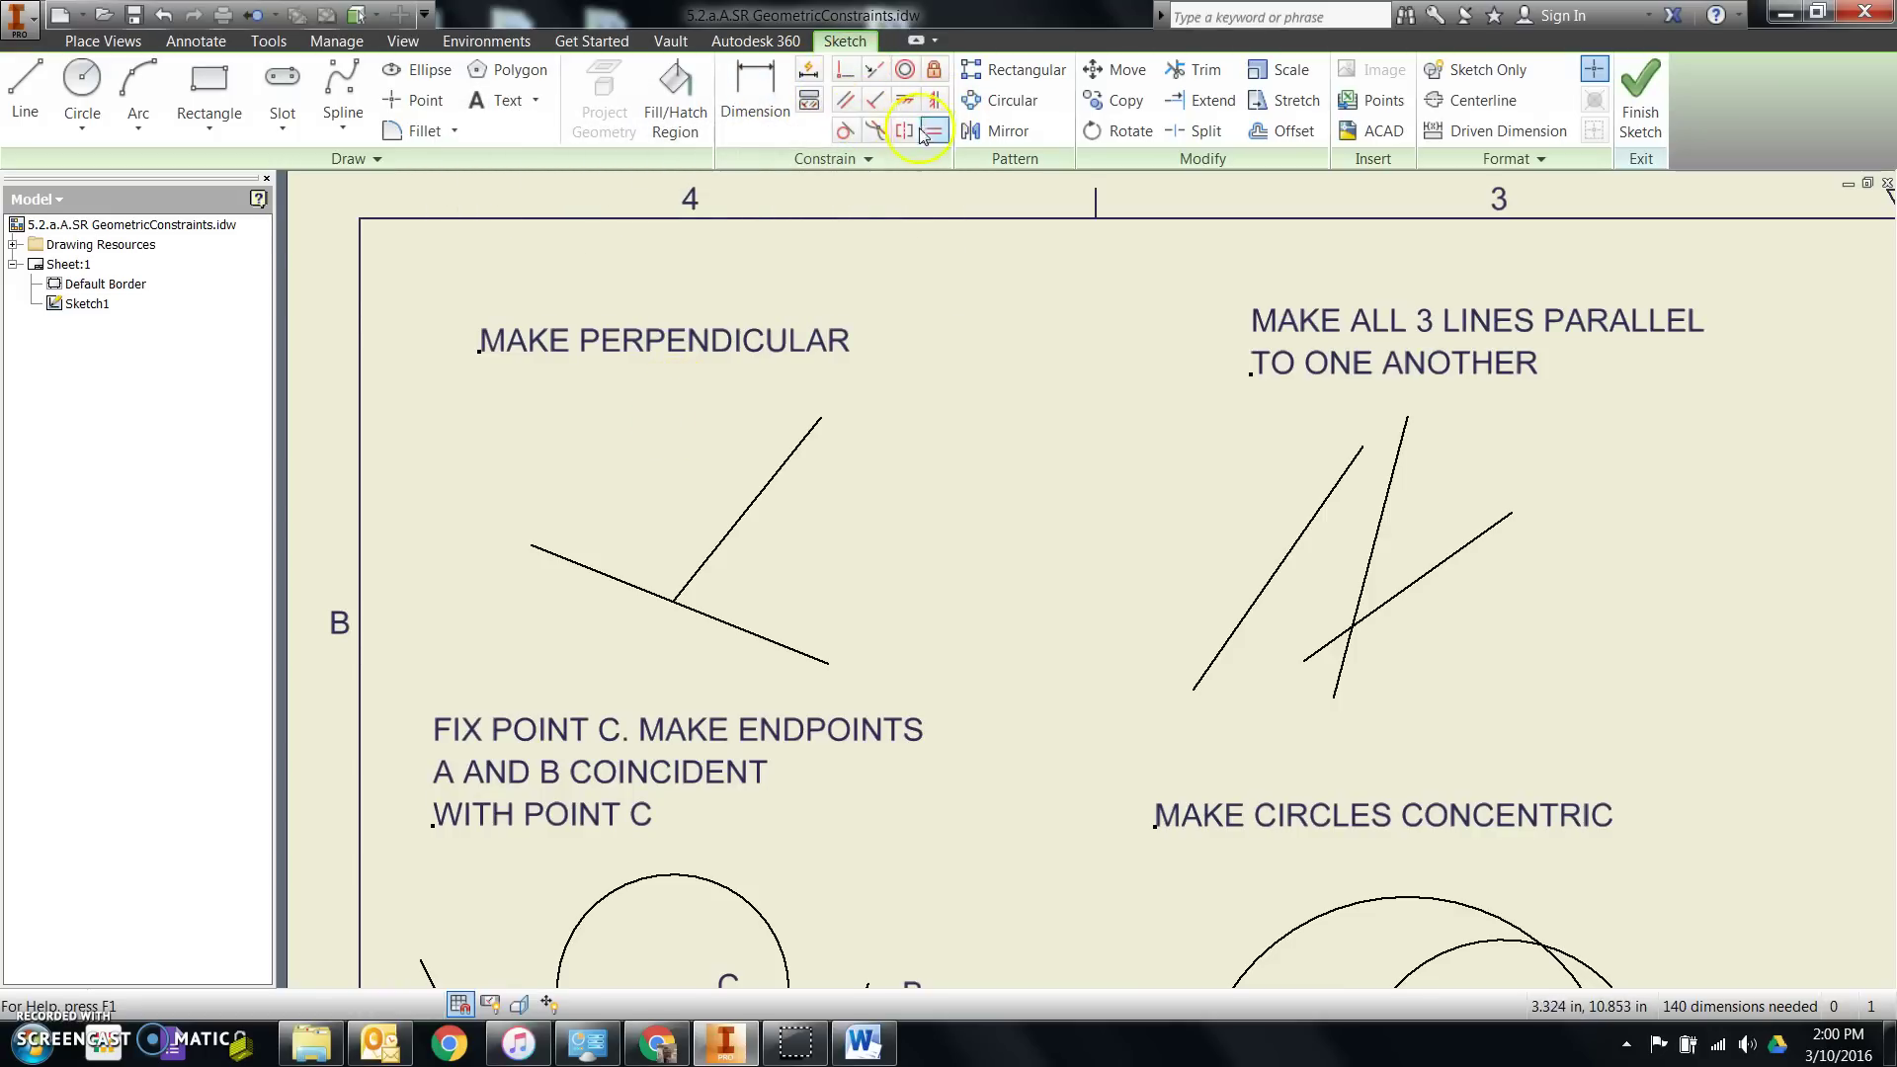
left_click(936, 98)
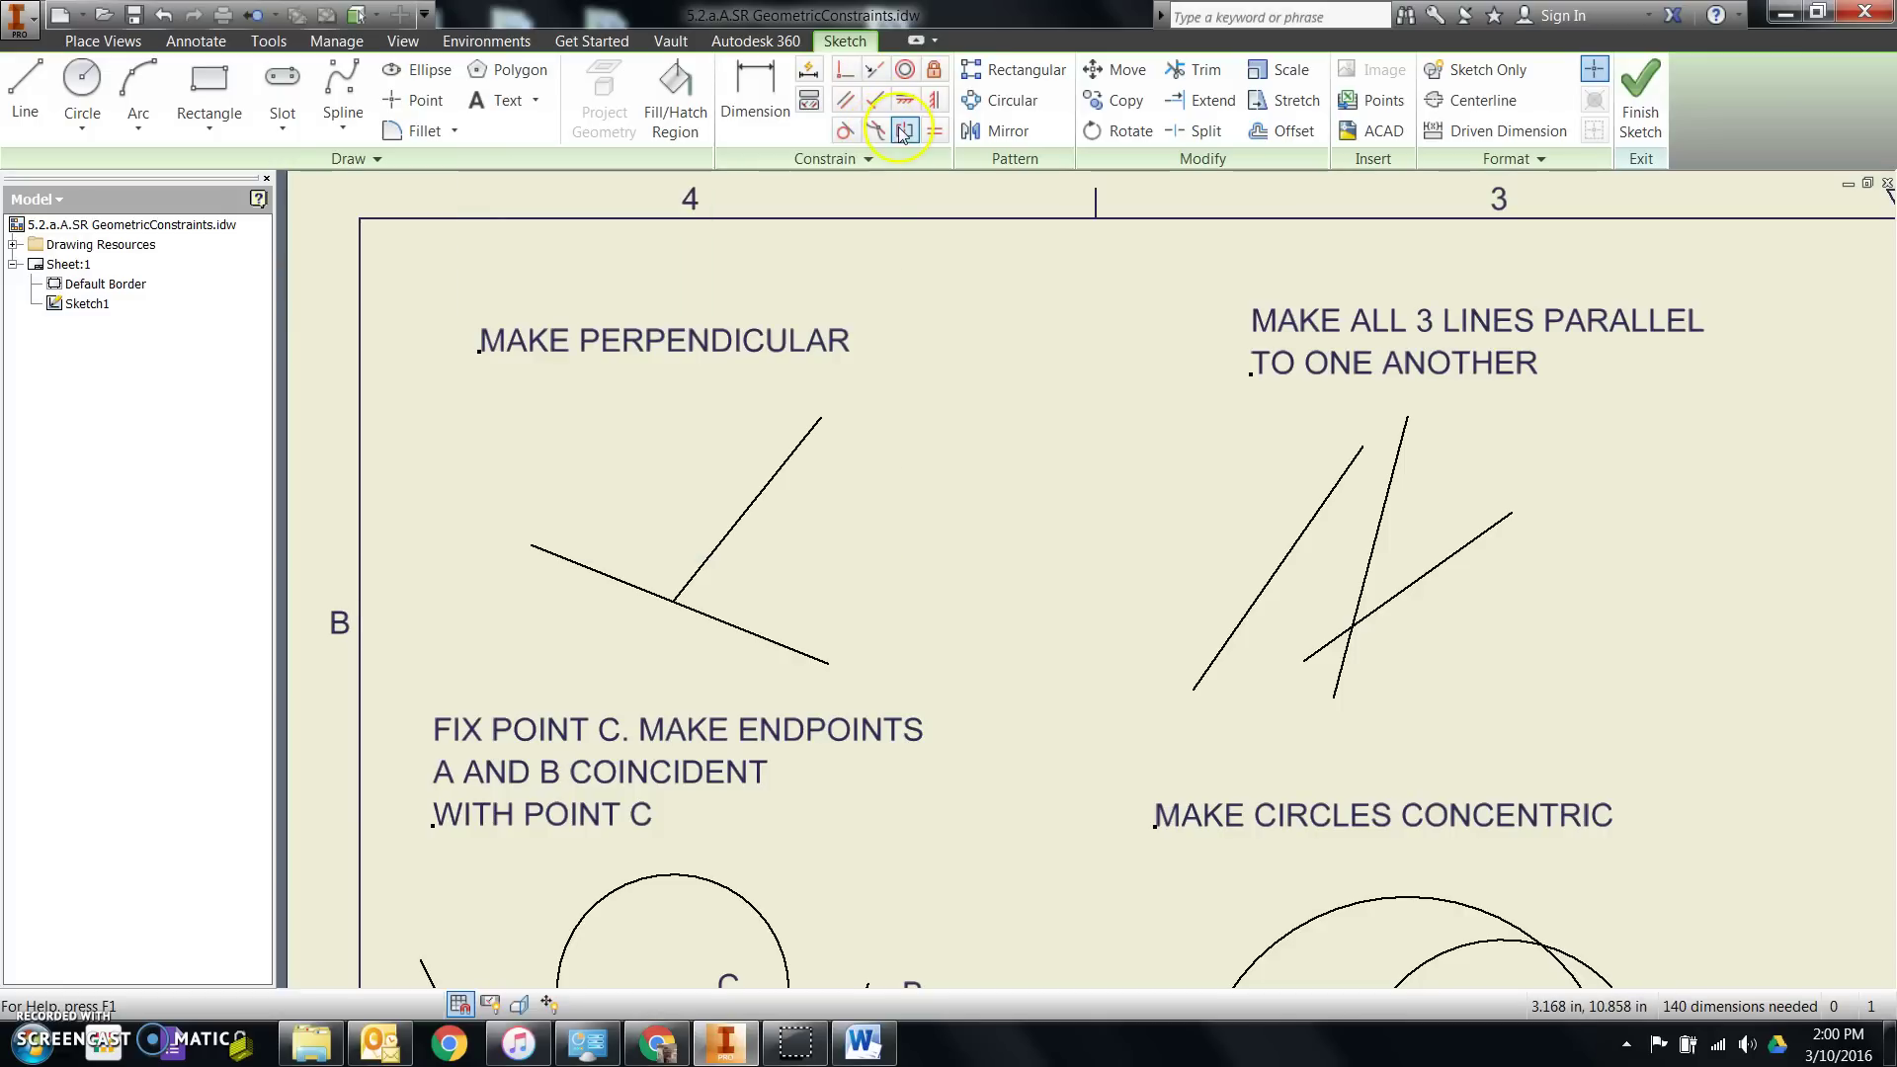
left_click(875, 73)
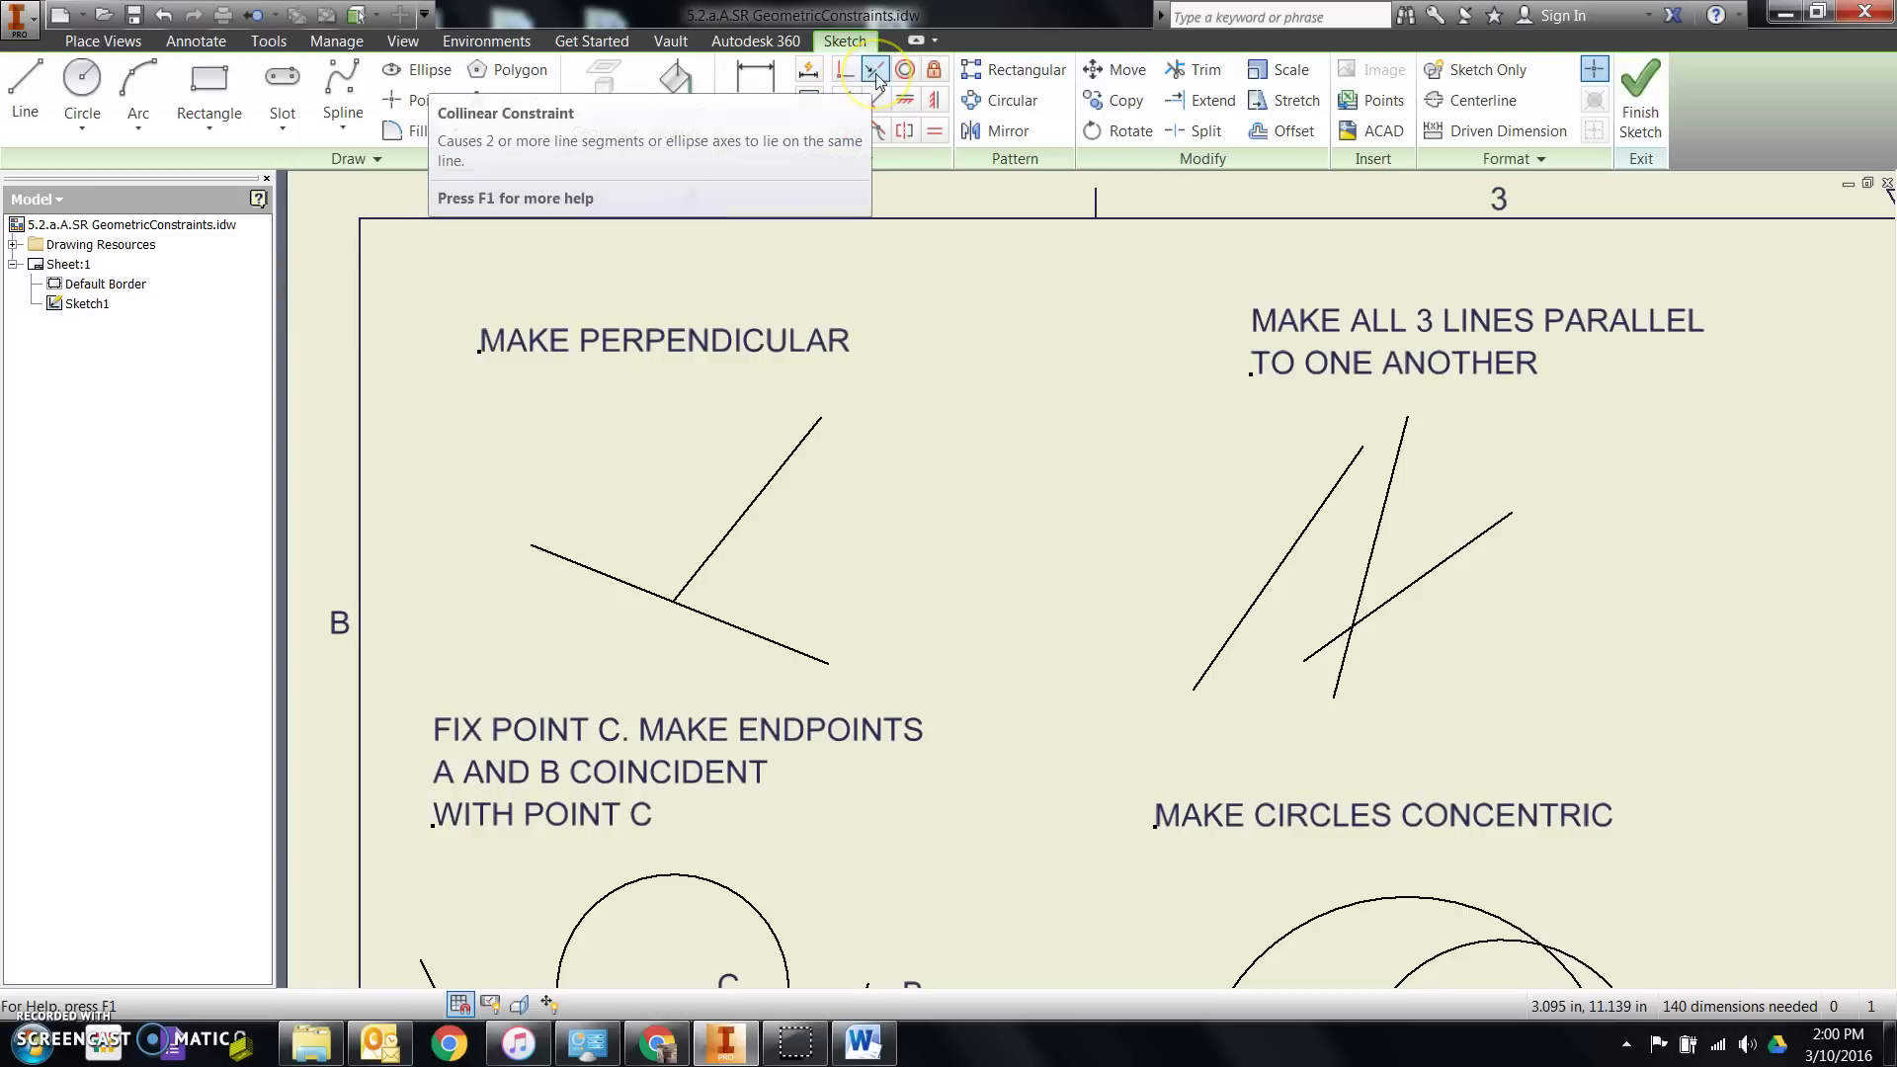
left_click(968, 87)
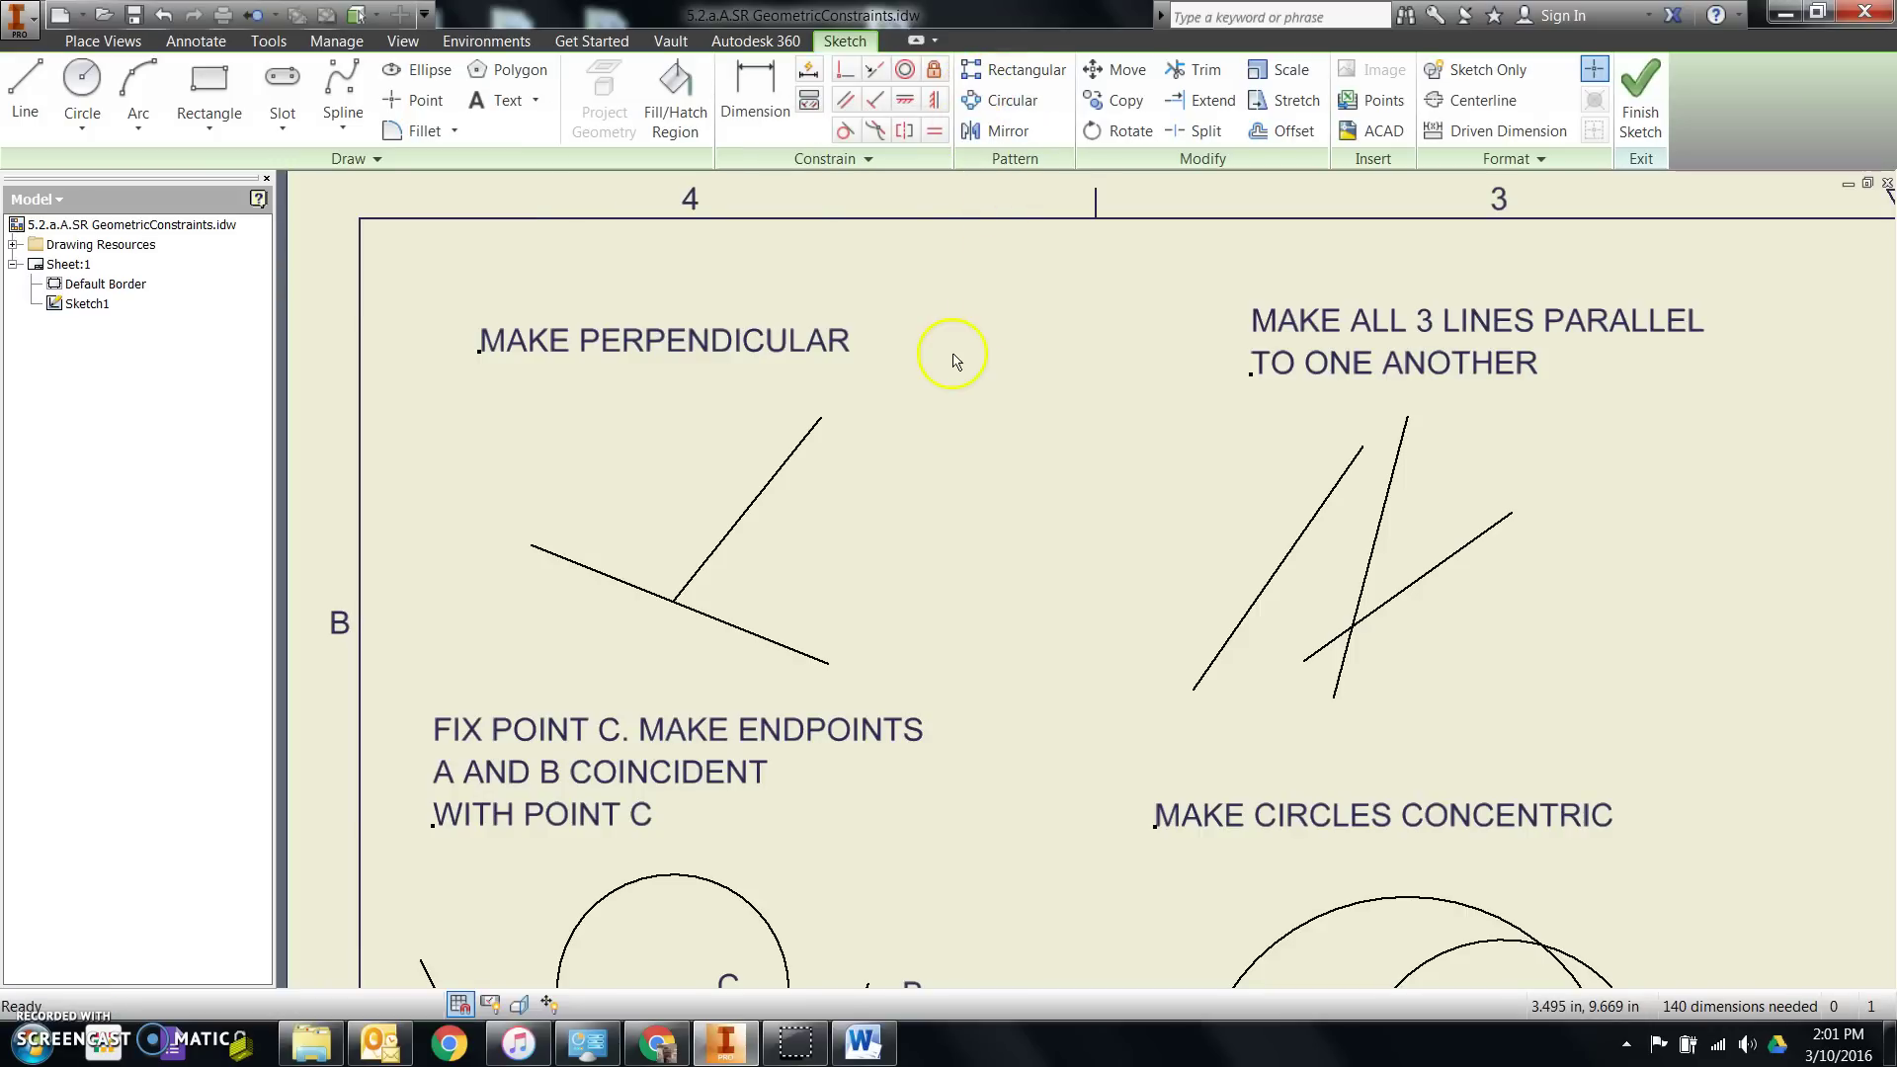
scroll(939, 372, "down", 3)
scroll(780, 748, "up", 4)
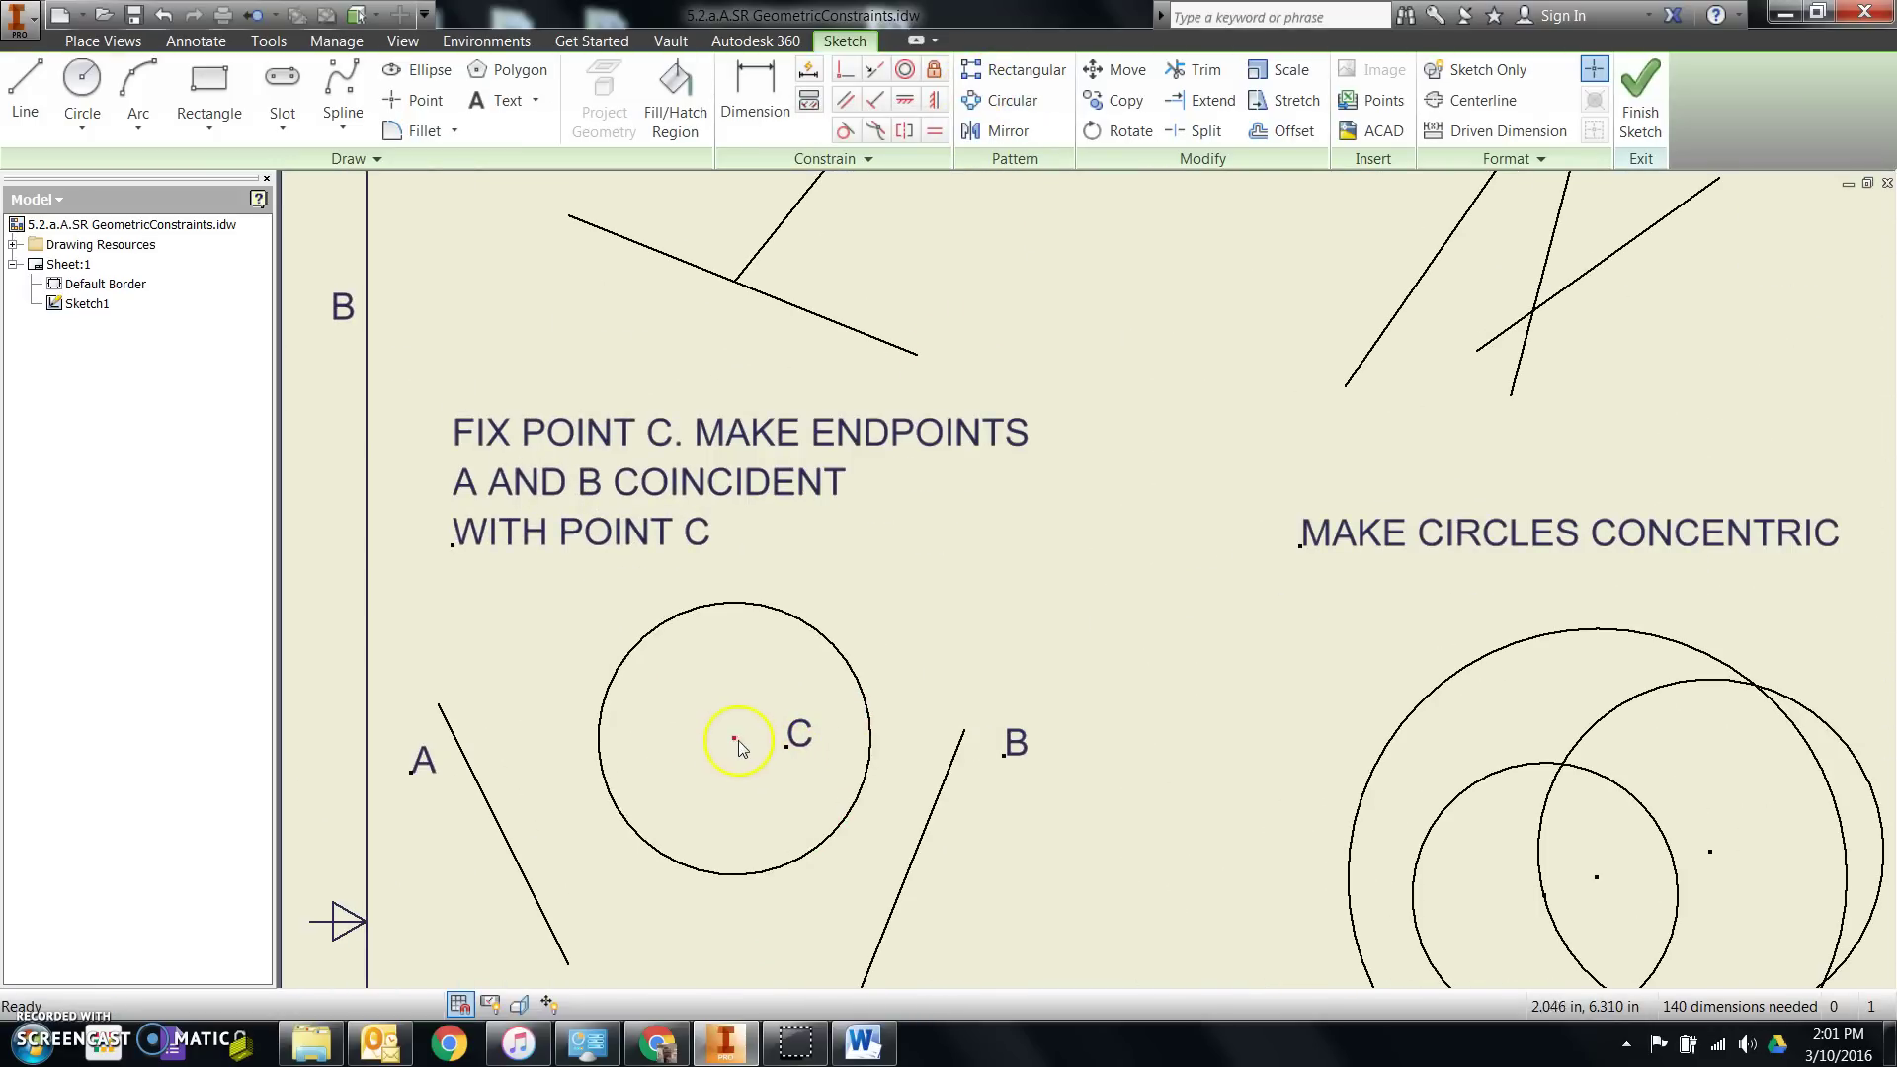
scroll(899, 613, "down", 2)
scroll(882, 666, "down", 3)
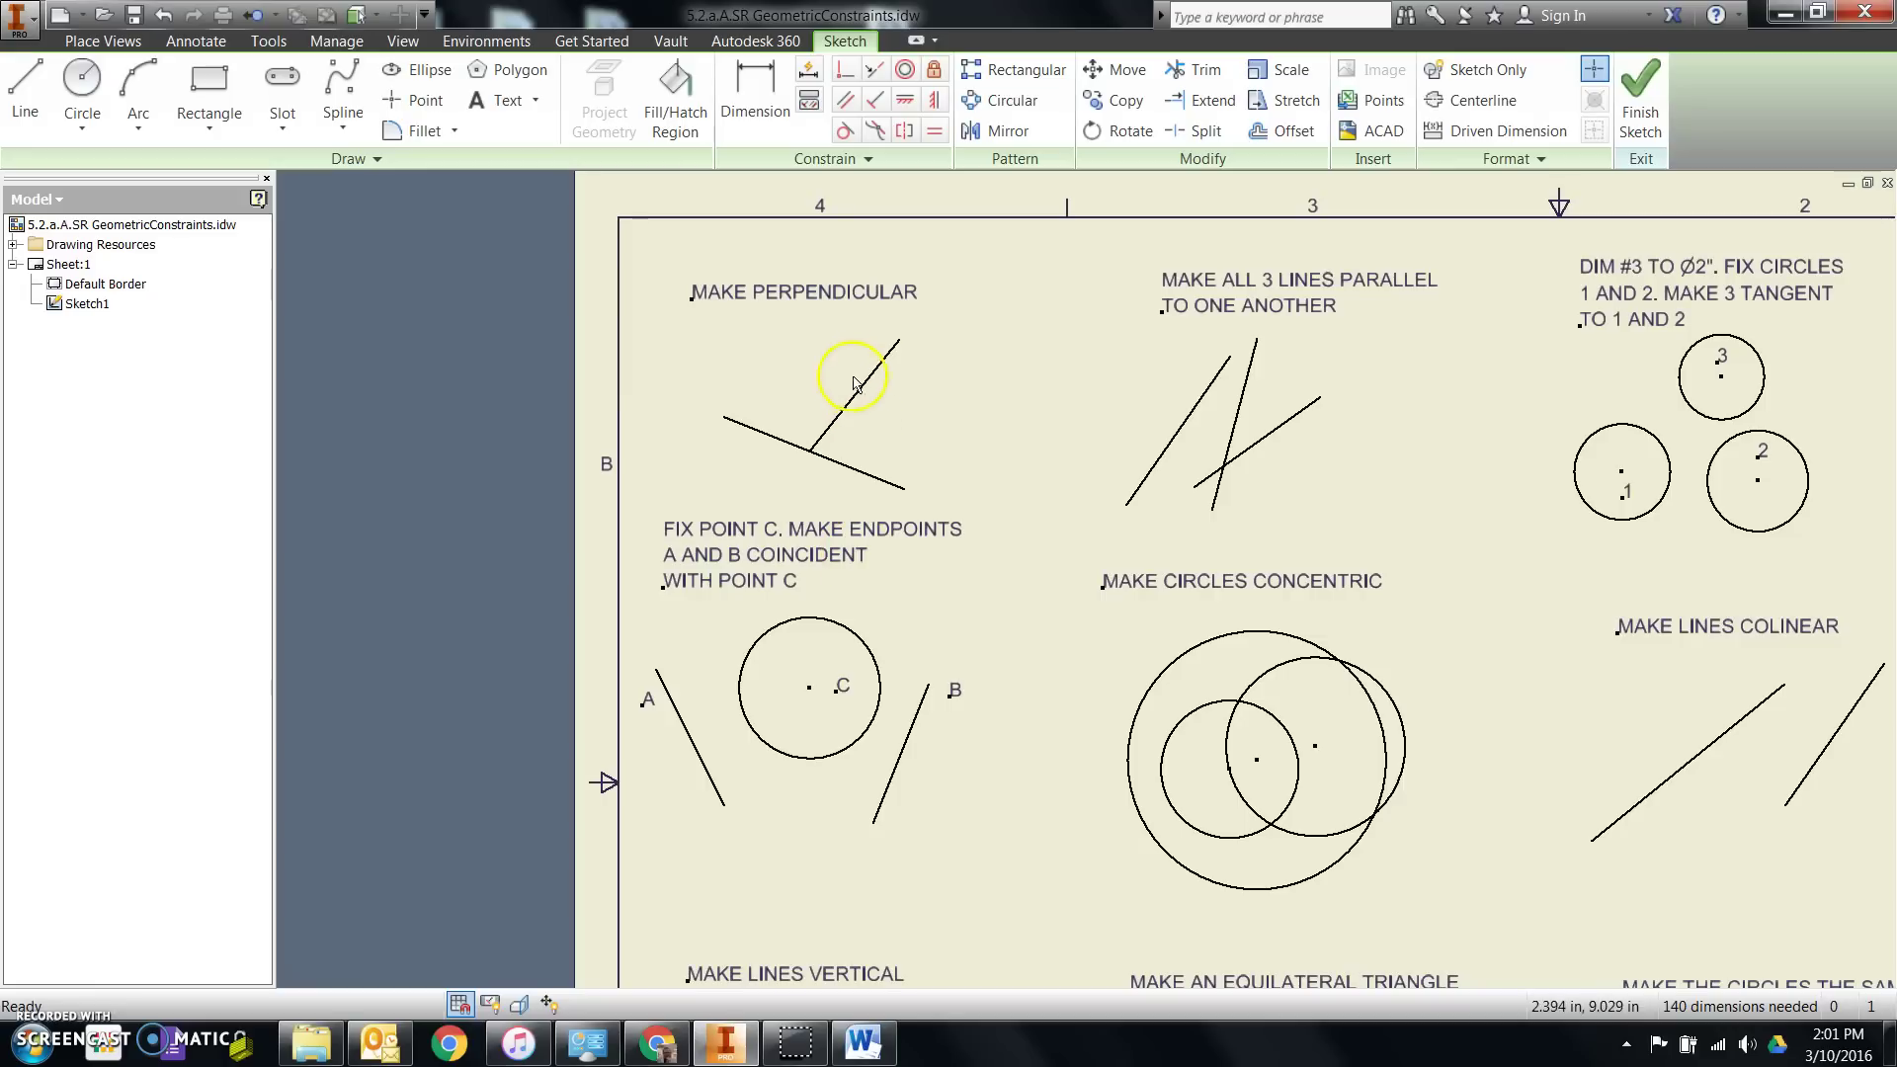
scroll(857, 375, "up", 3)
scroll(856, 379, "up", 1)
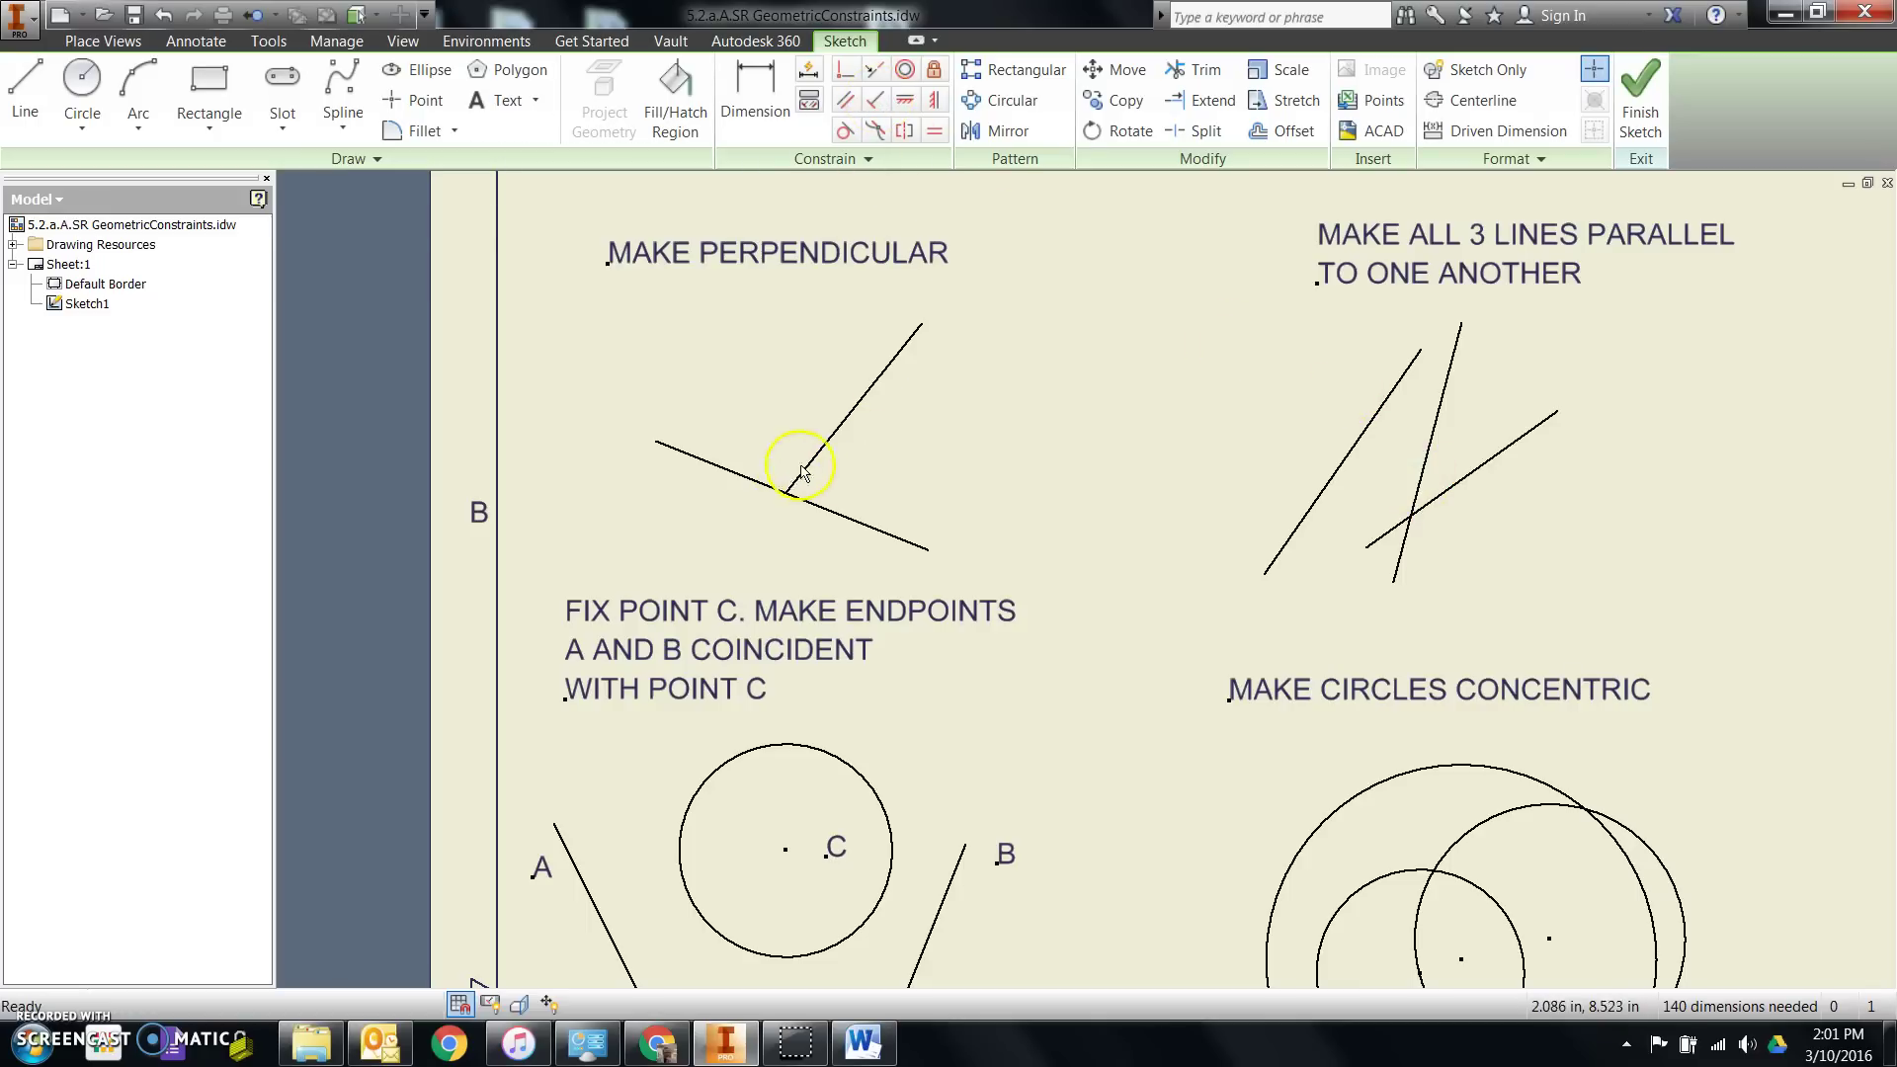
scroll(746, 469, "down", 3)
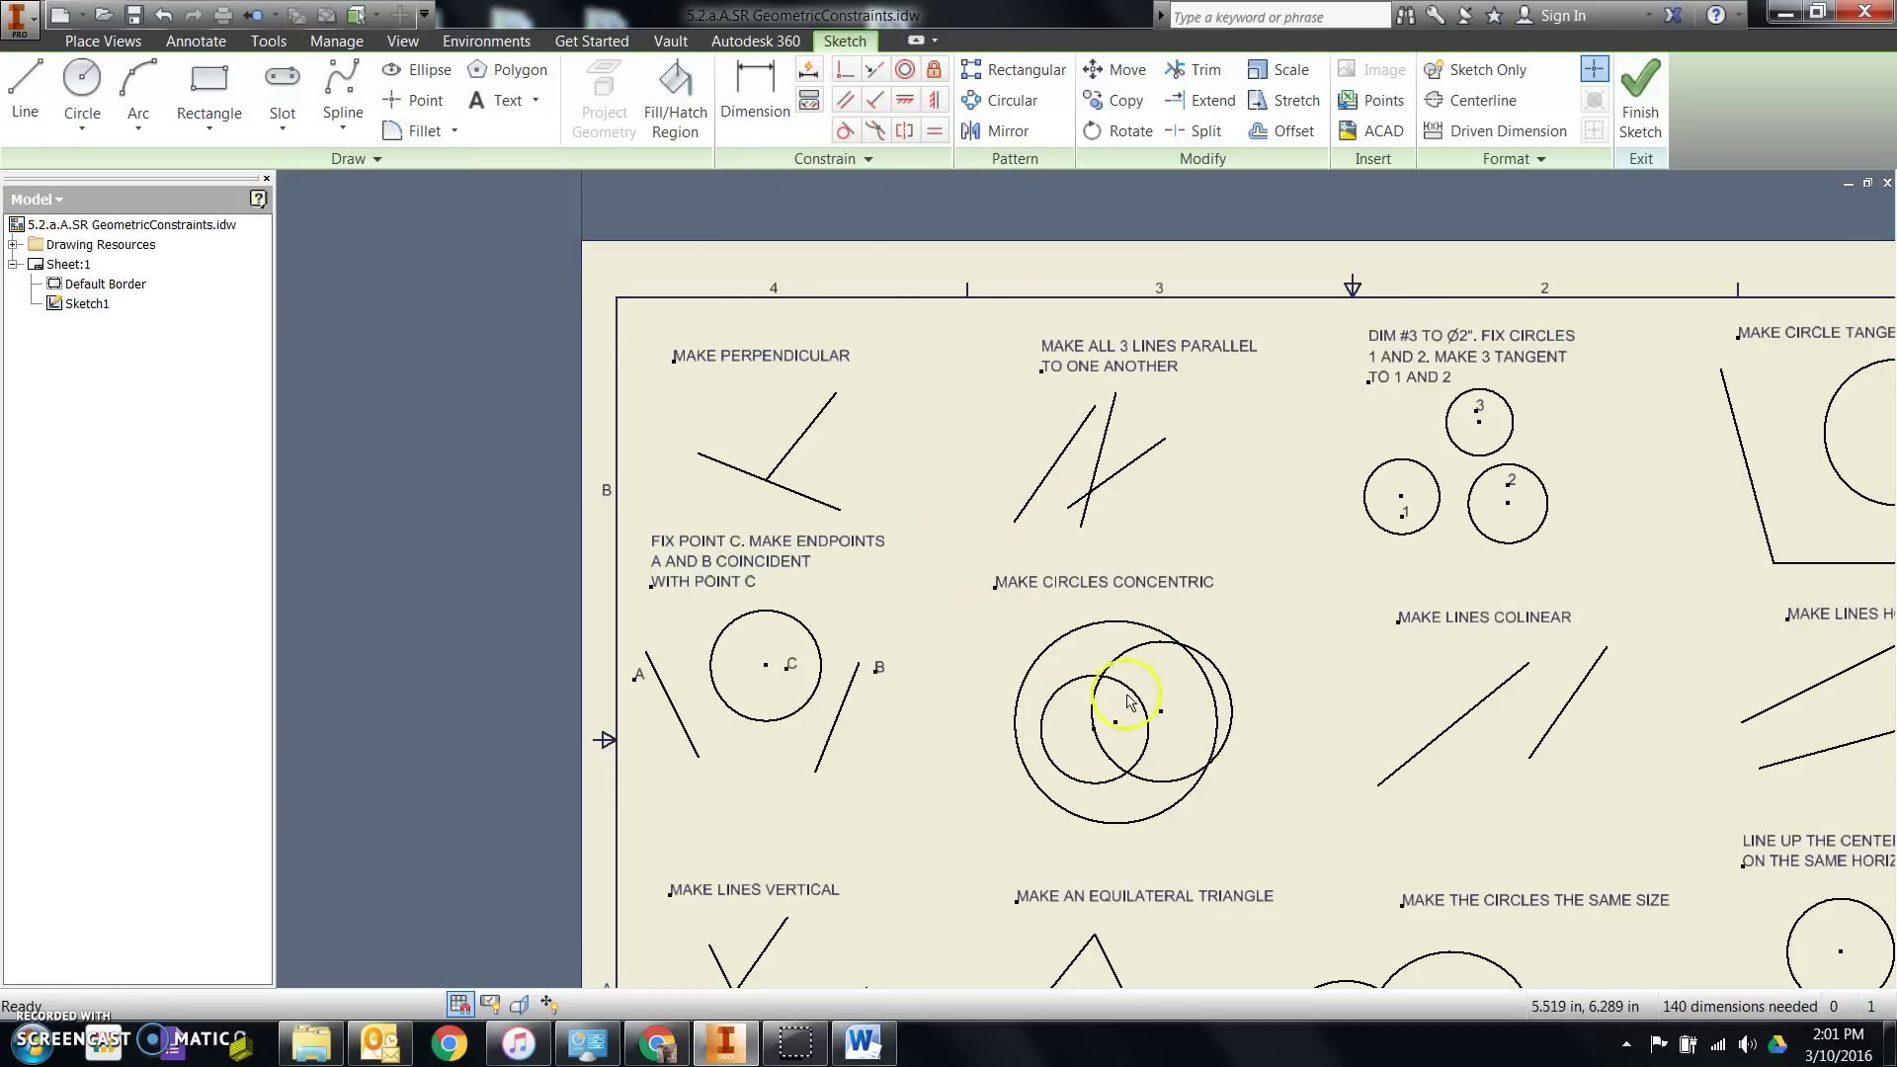
Step: Zoom out over the whole exercise sheet, then back in on the Make Perpendicular sketch
scroll(1129, 701, "down", 5)
scroll(1728, 781, "up", 6)
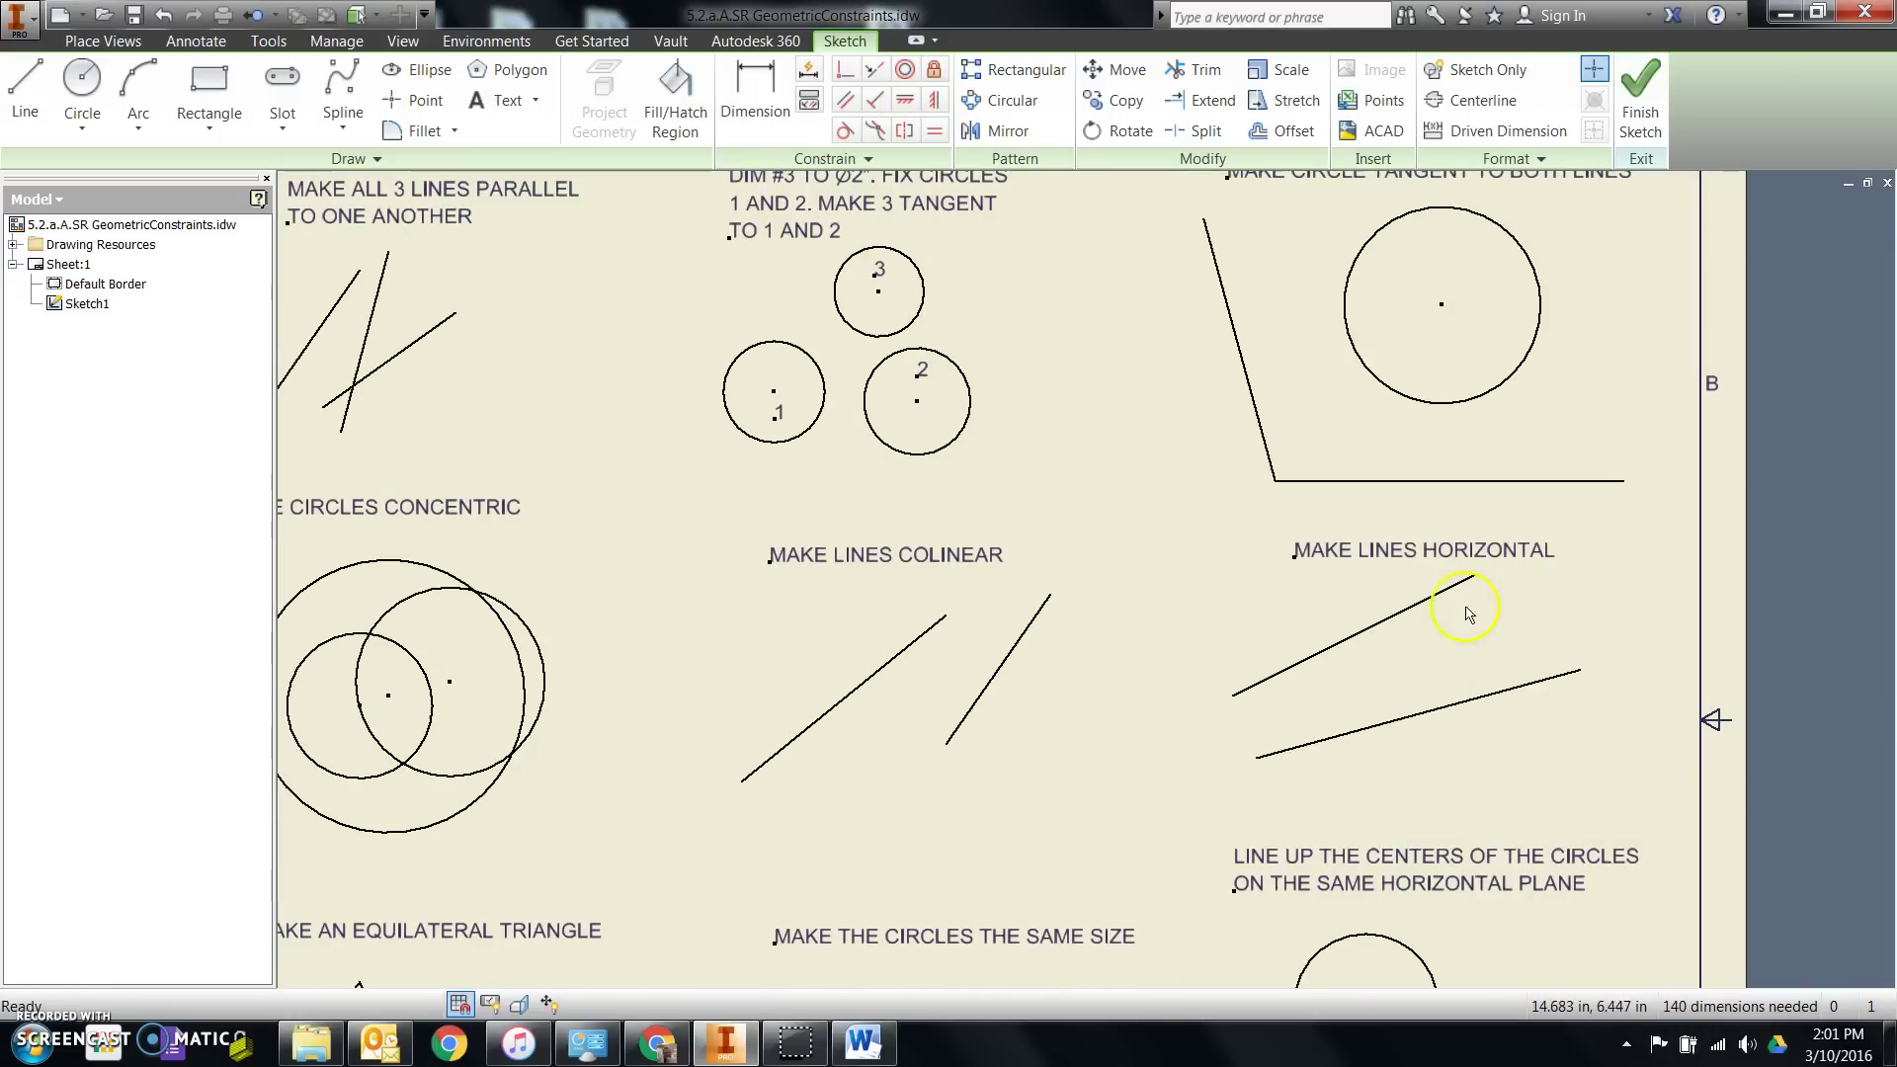
scroll(1407, 682, "down", 4)
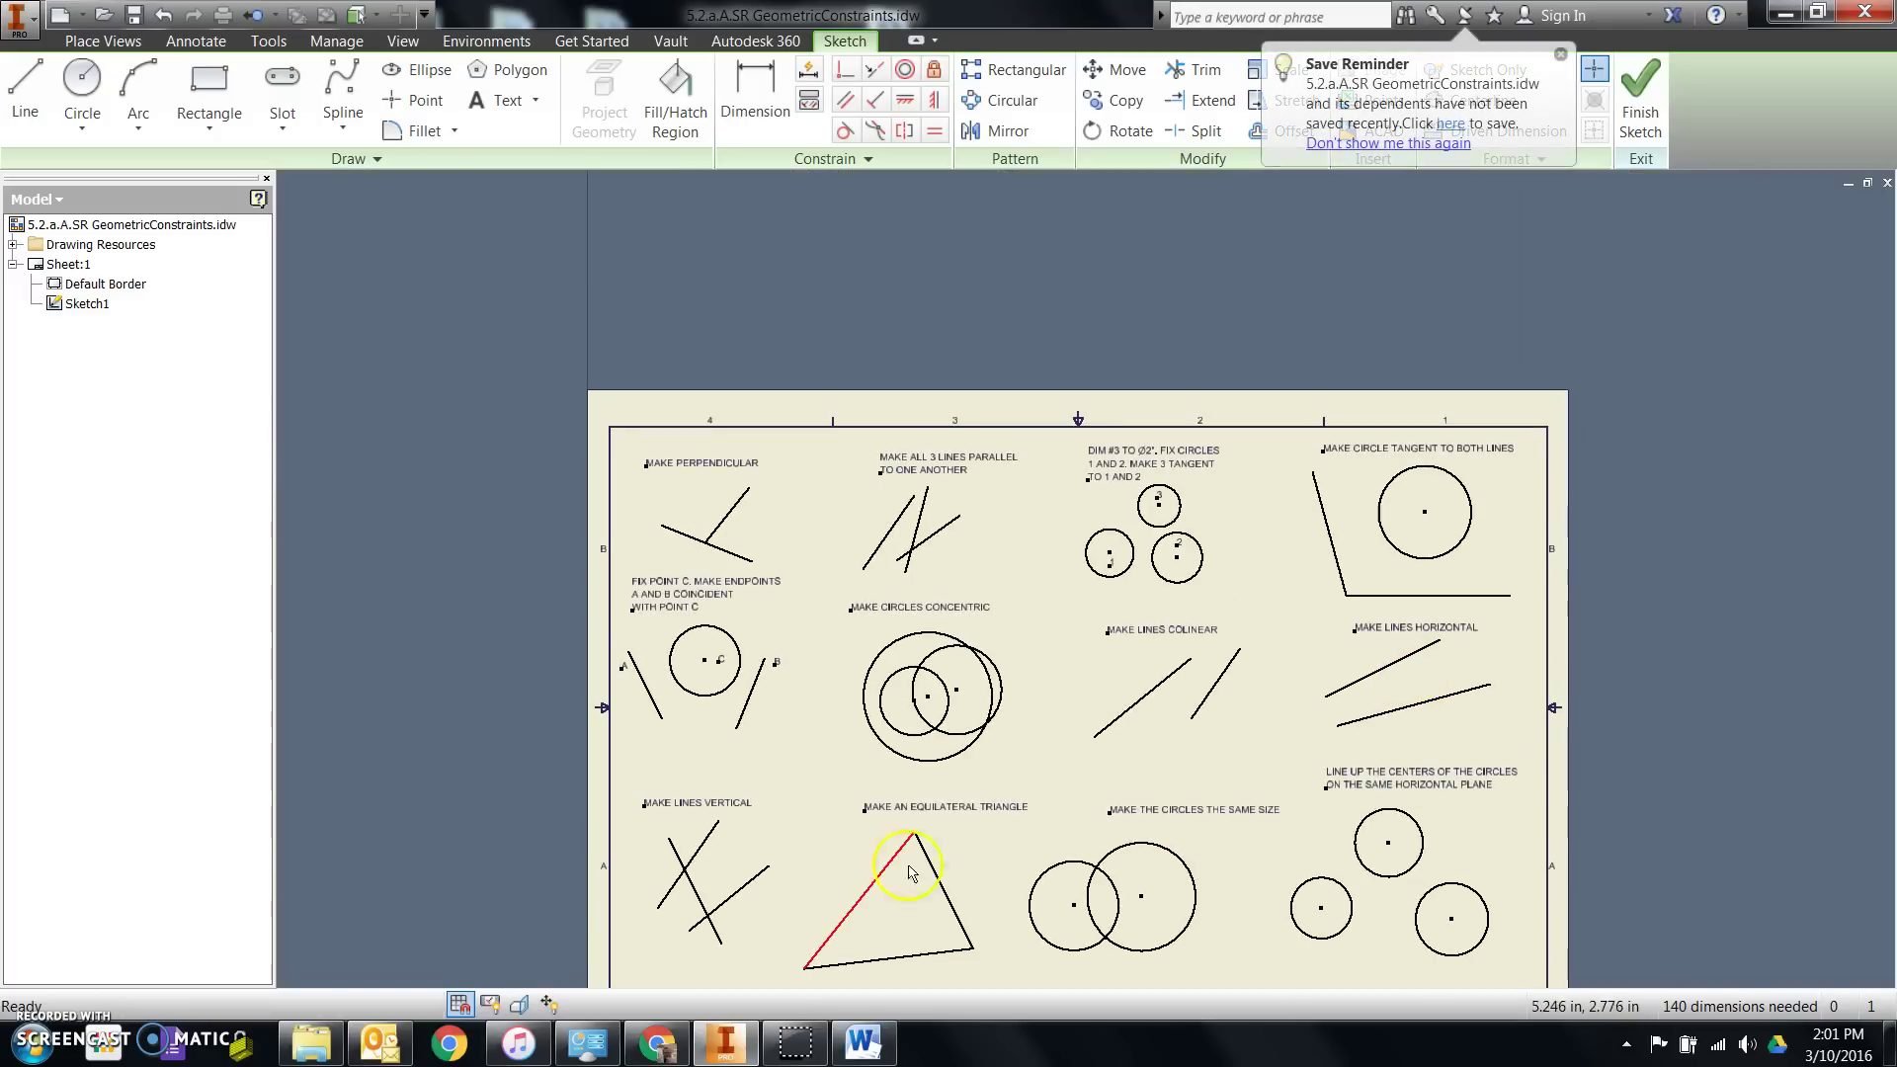
scroll(691, 889, "up", 4)
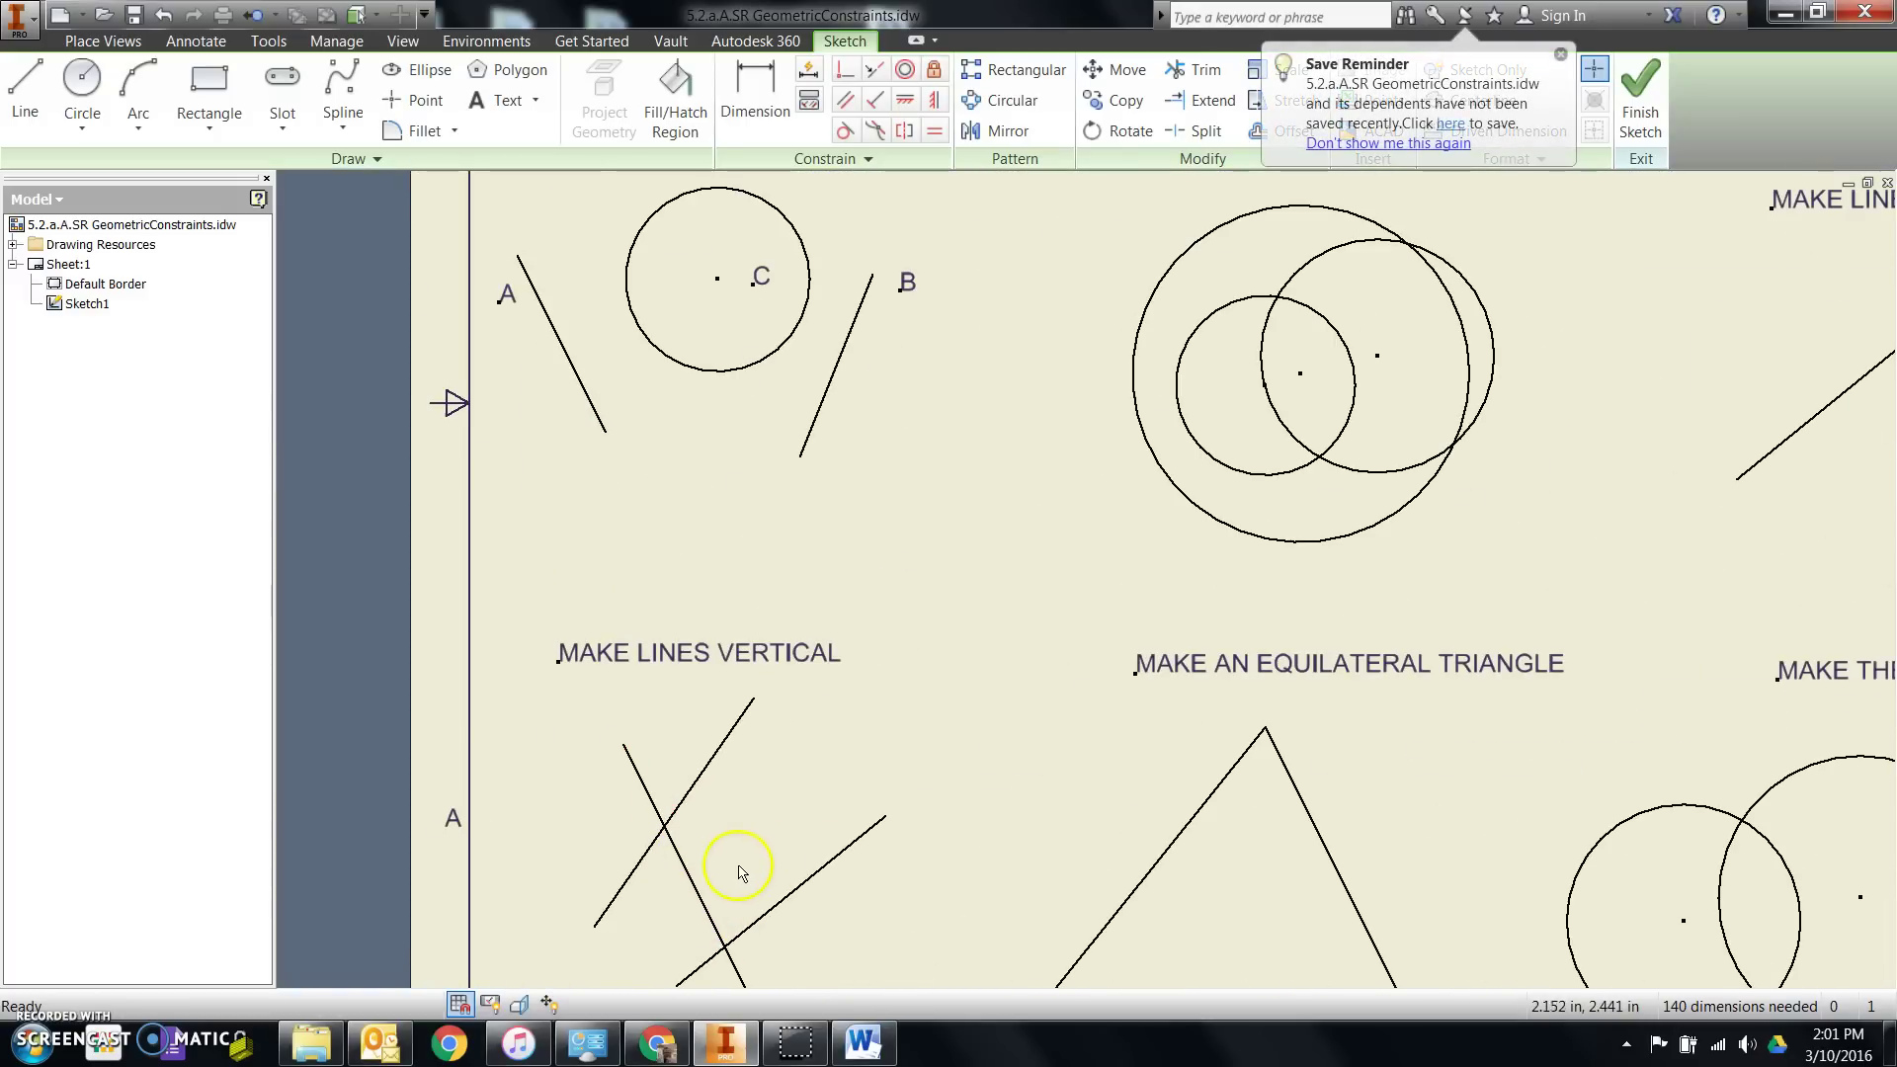
scroll(741, 873, "down", 4)
scroll(1521, 960, "up", 2)
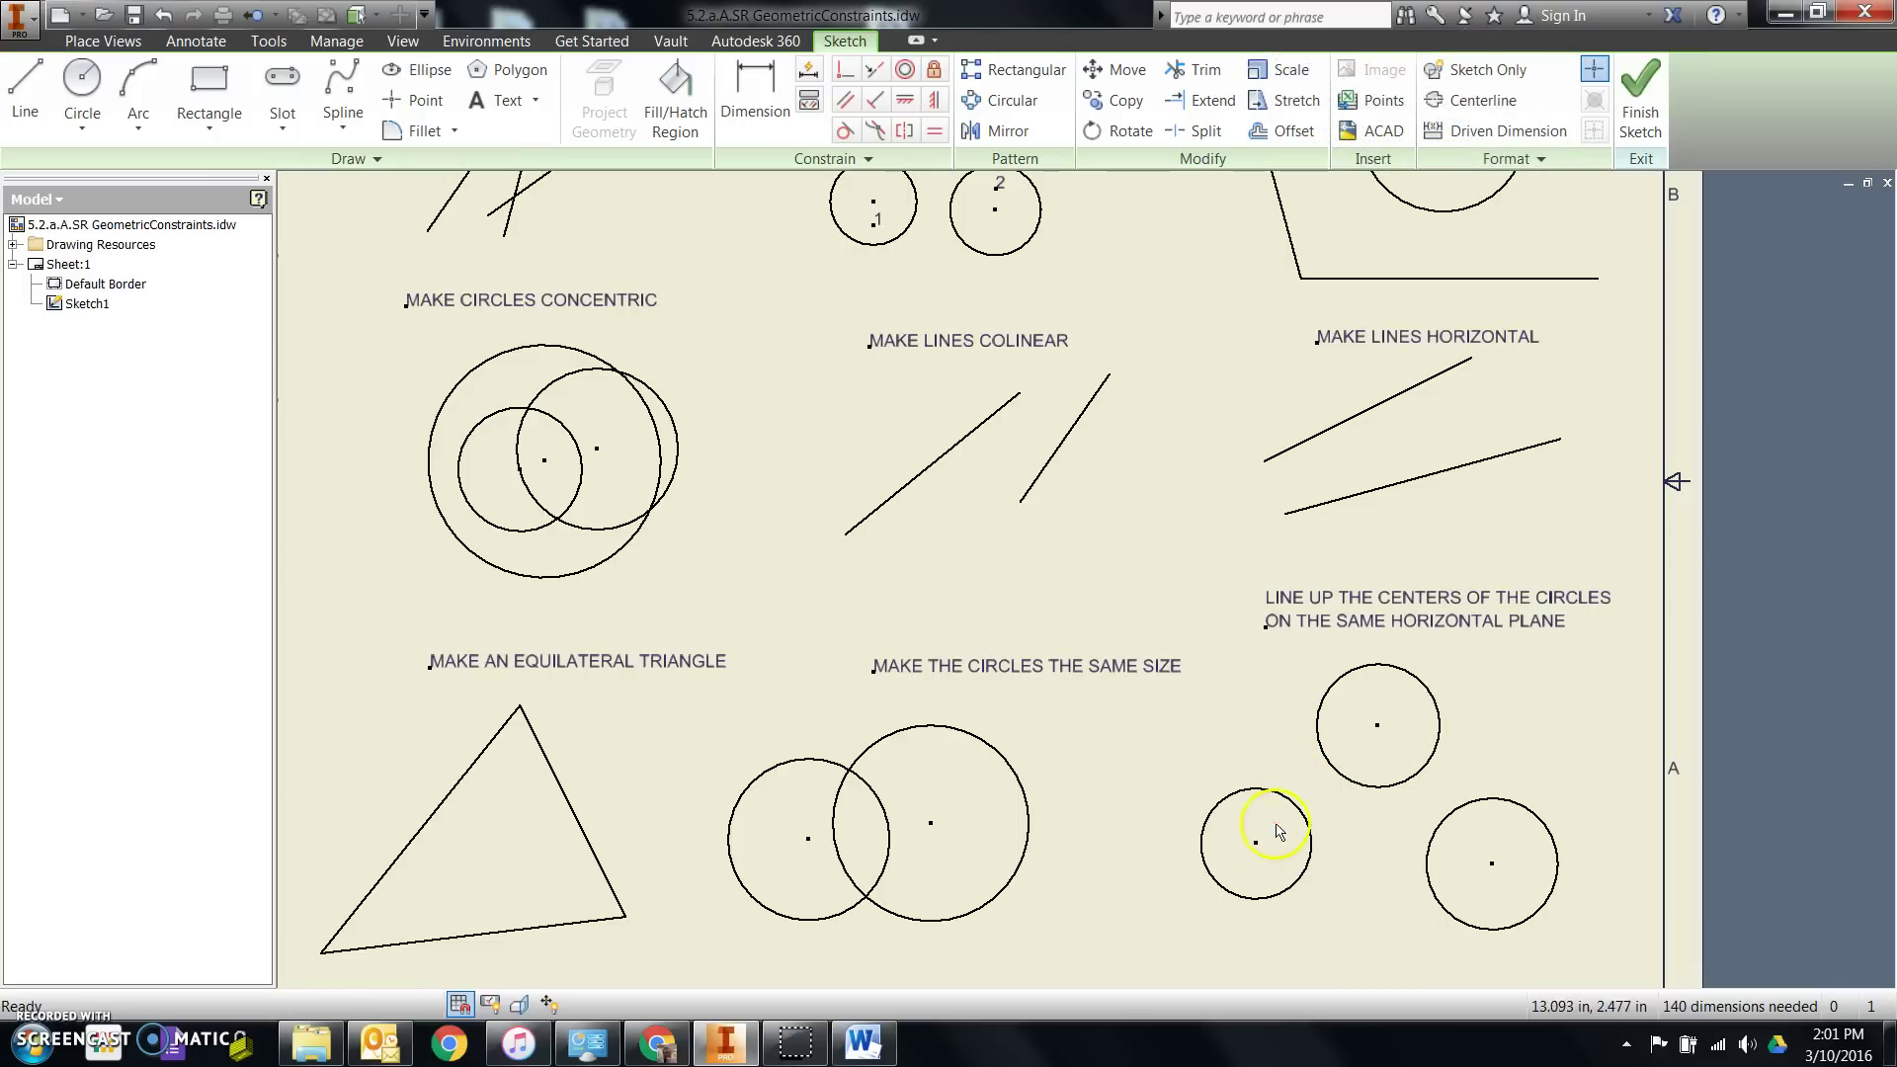
scroll(1503, 879, "down", 4)
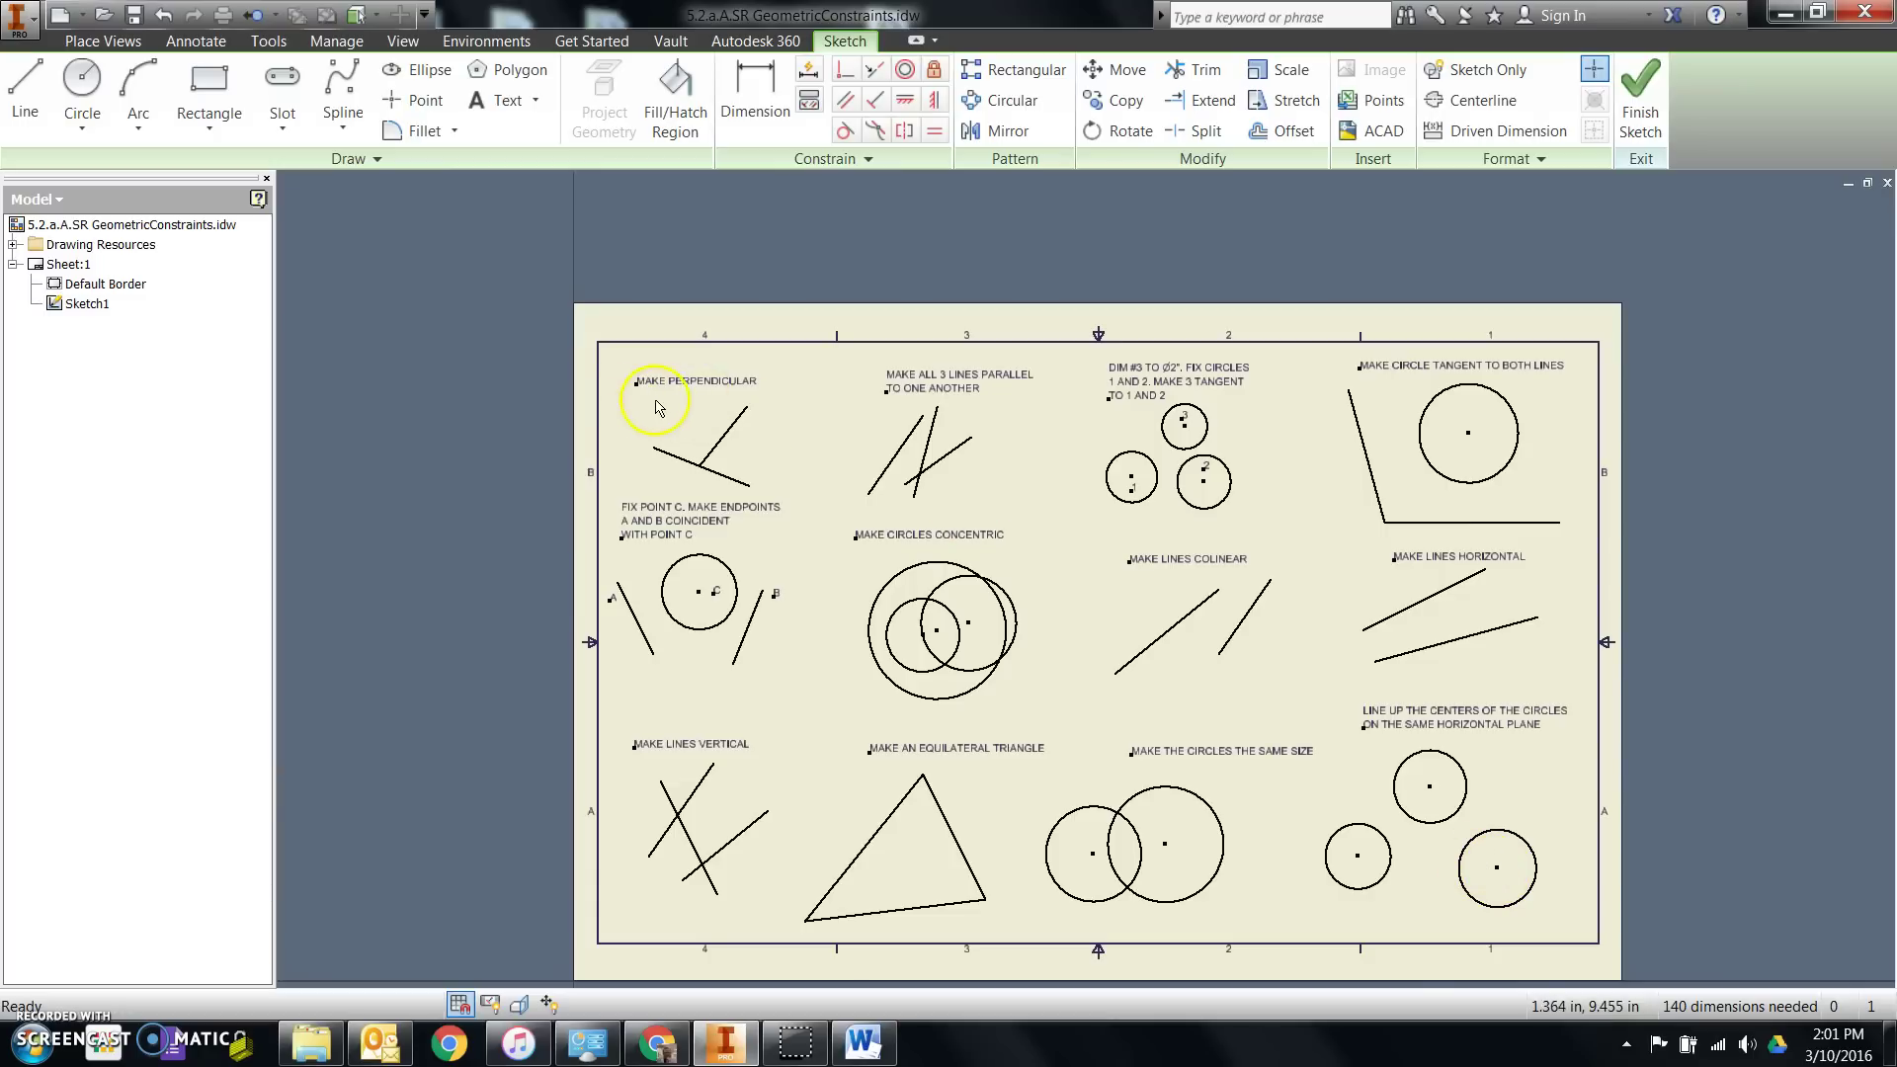
scroll(659, 408, "up", 5)
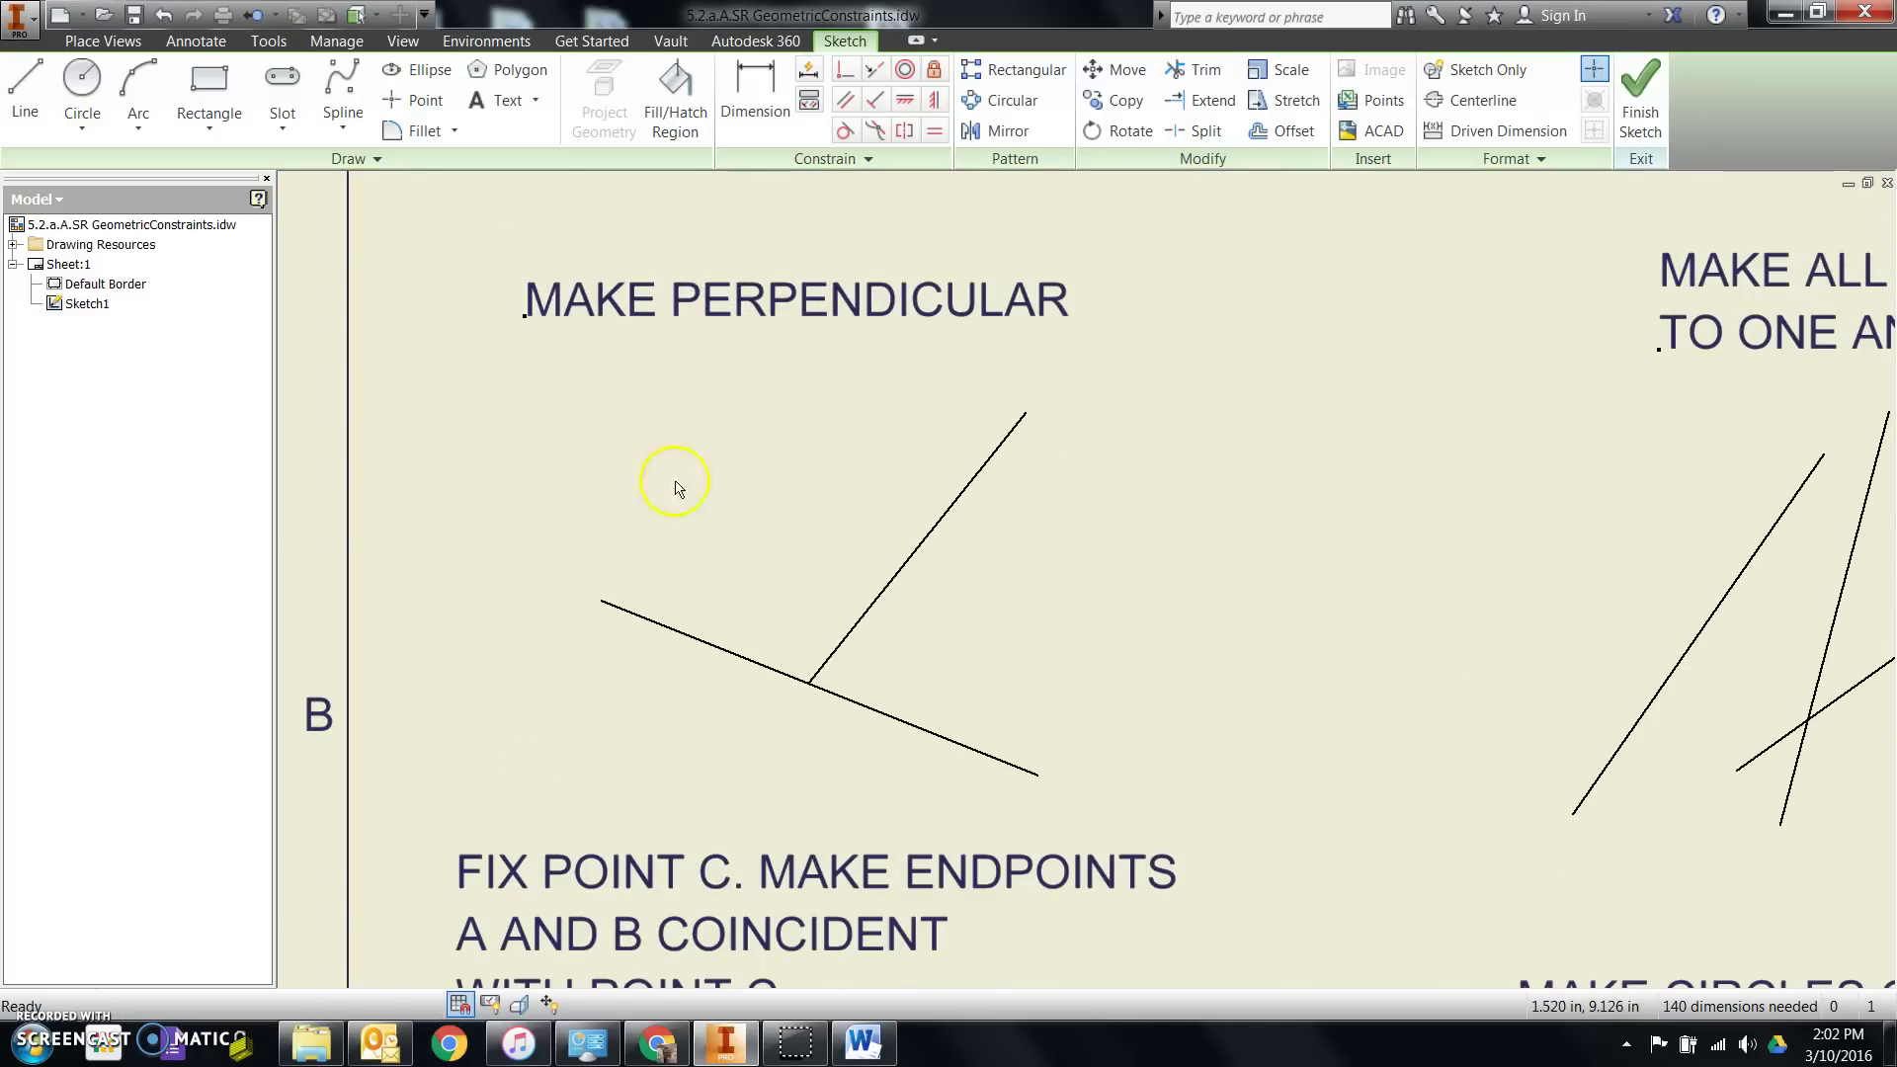
Step: Apply a Perpendicular constraint from the lower line to the upper line of Make Perpendicular
left_click(874, 101)
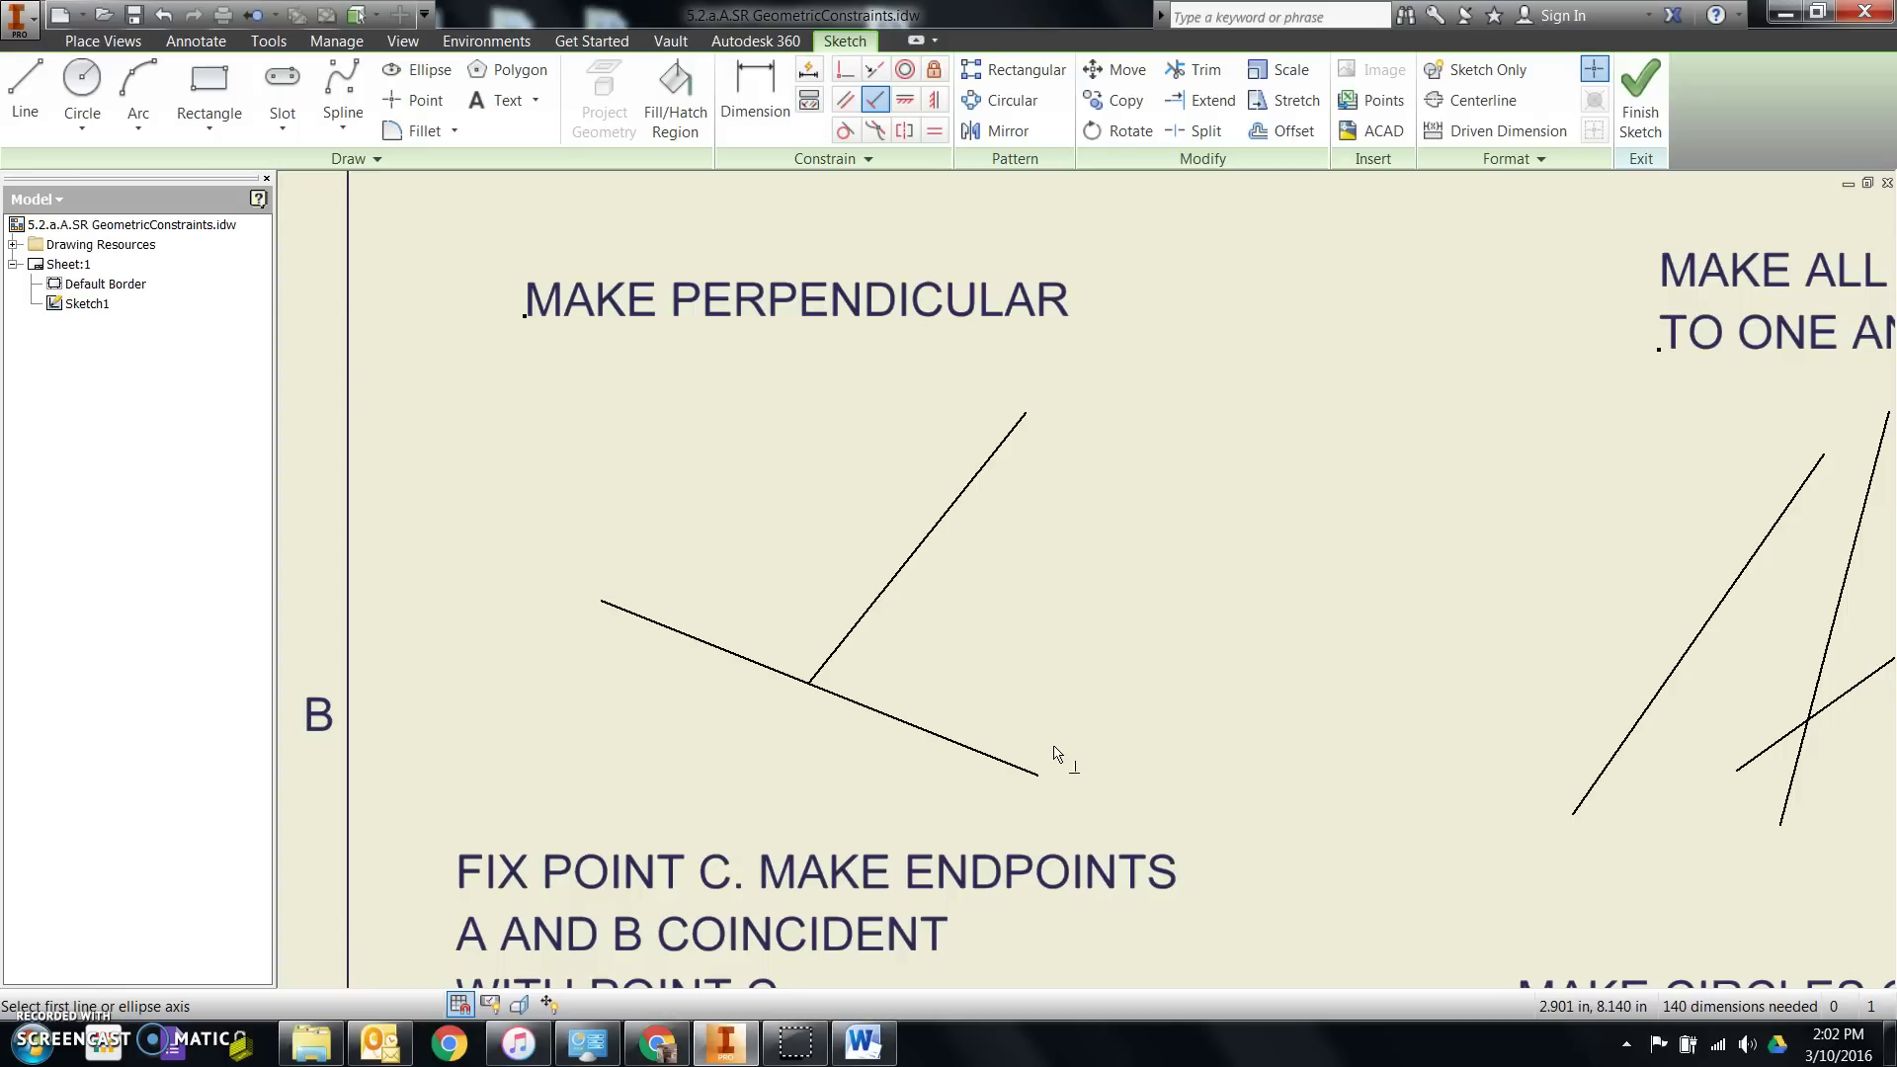
left_click(955, 748)
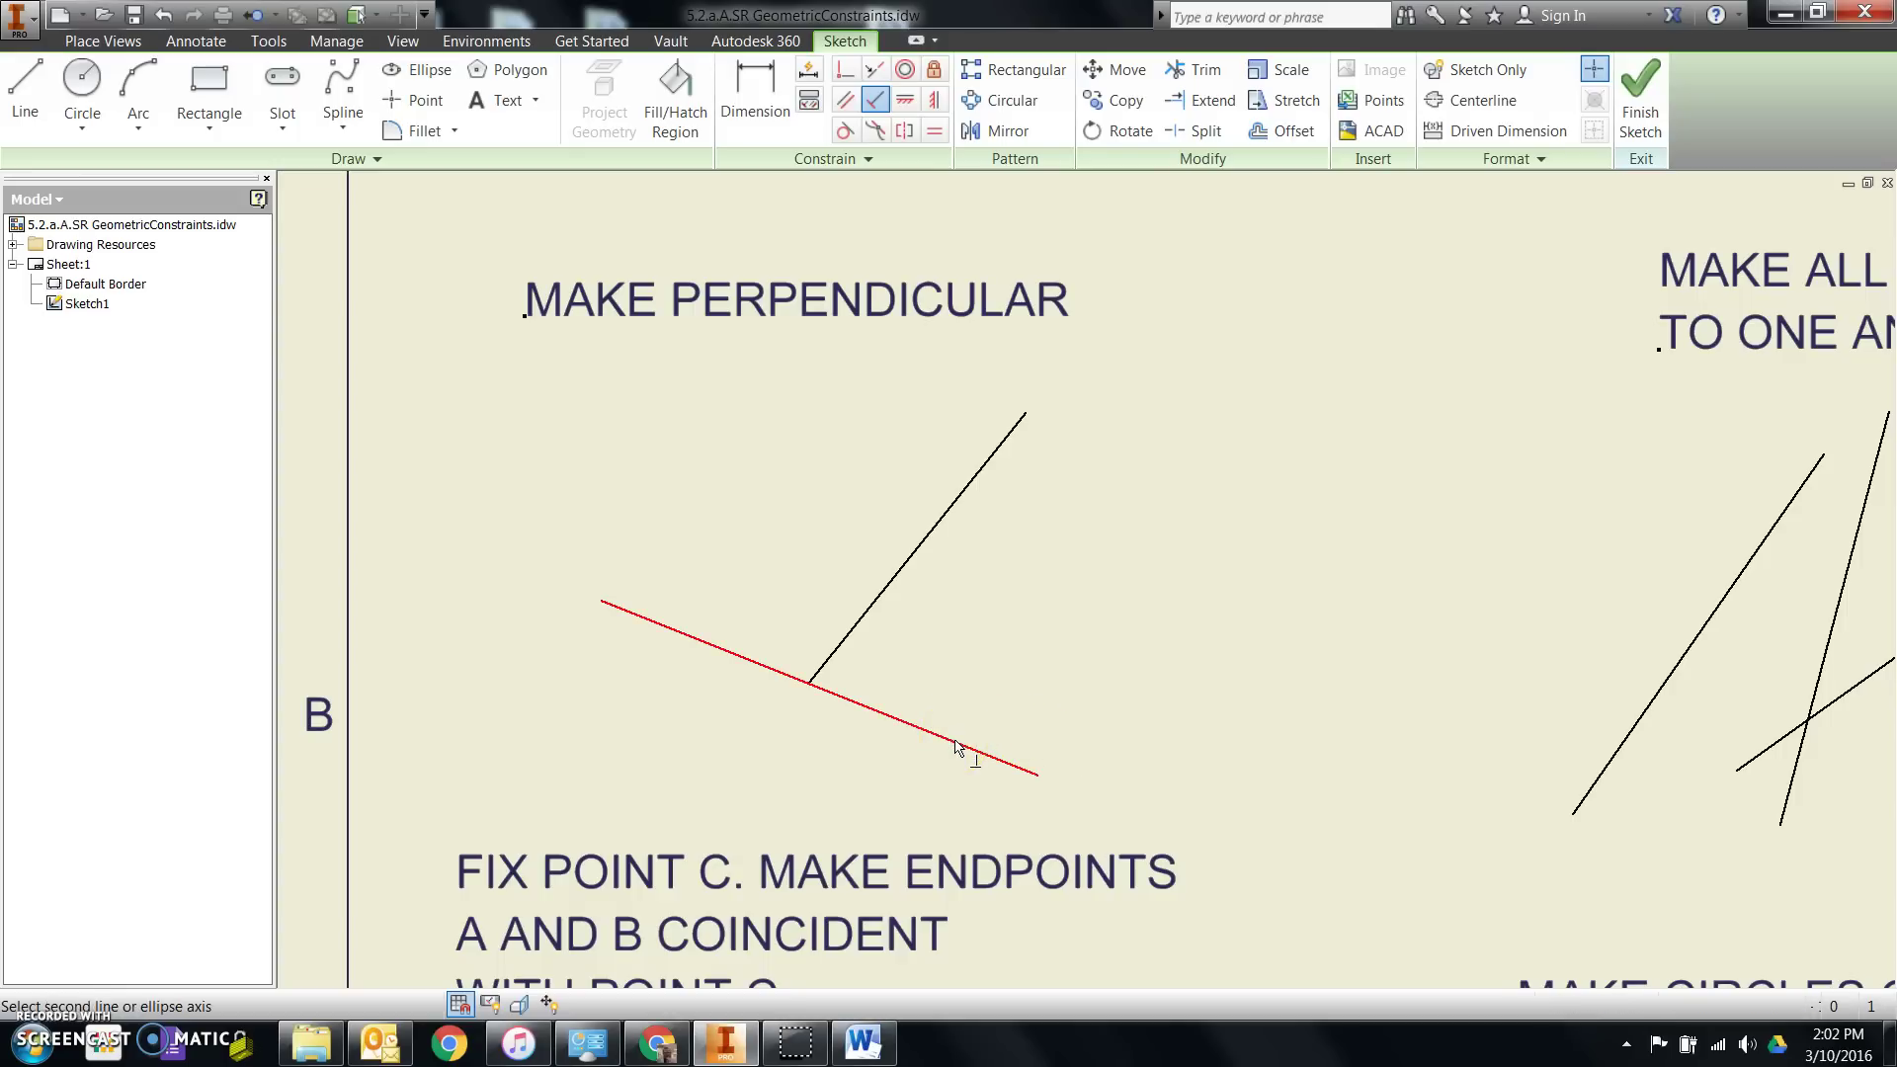
left_click(918, 559)
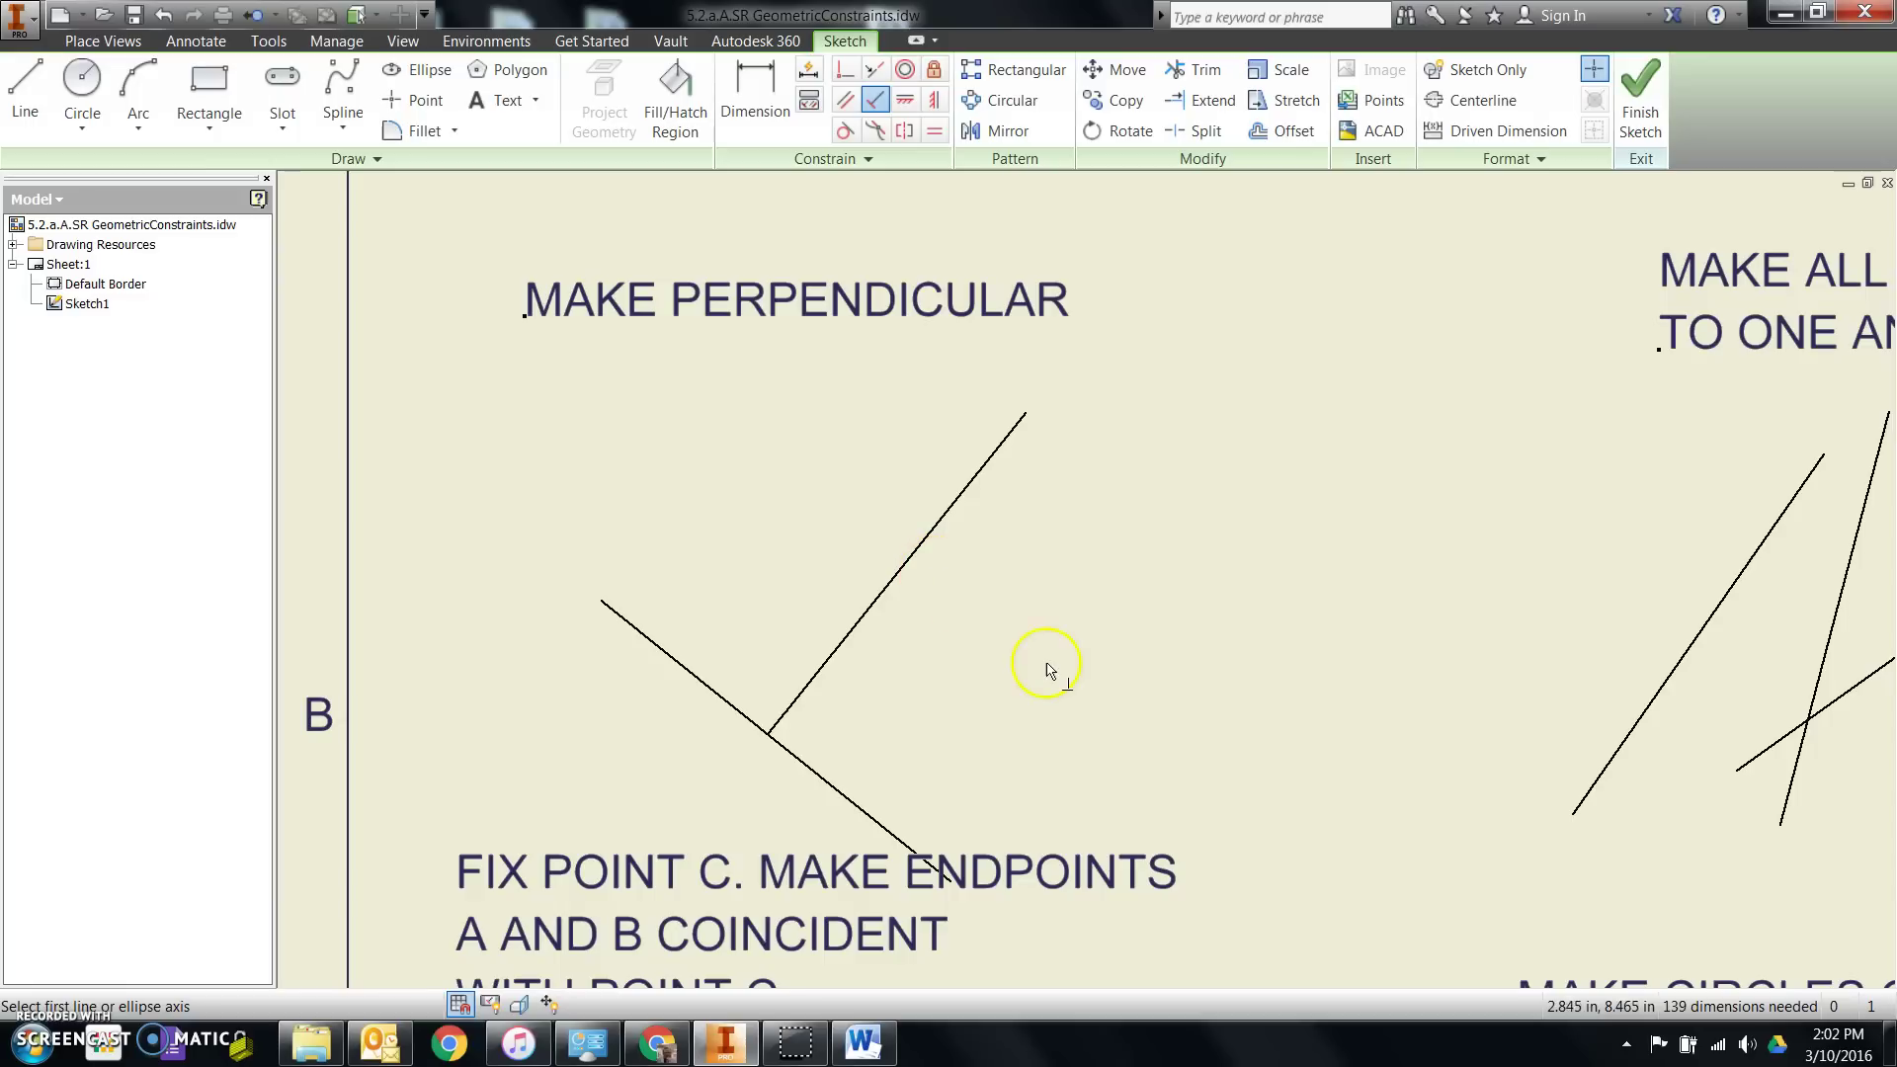
Step: Enlarge the Word handout to inspect the constrained example drawing, then return to Inventor
left_click(886, 1054)
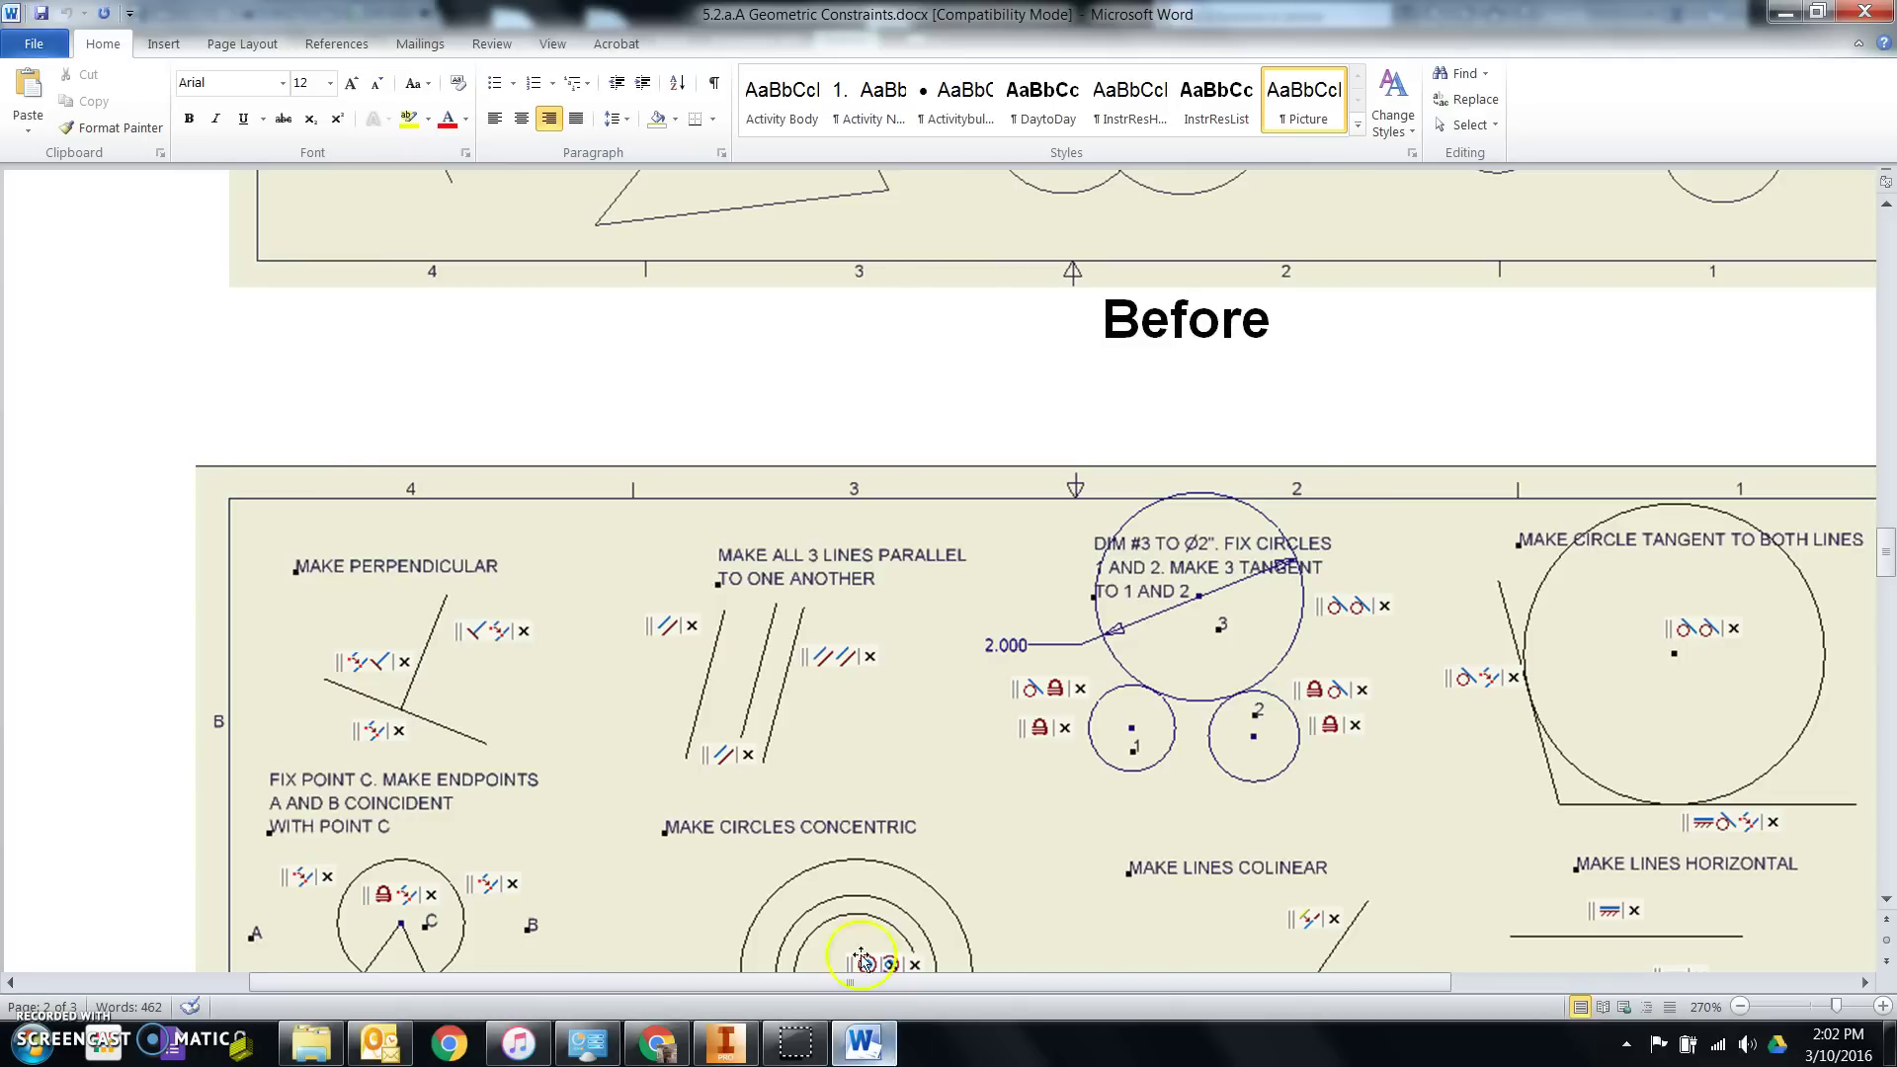
scroll(378, 726, "down", 2)
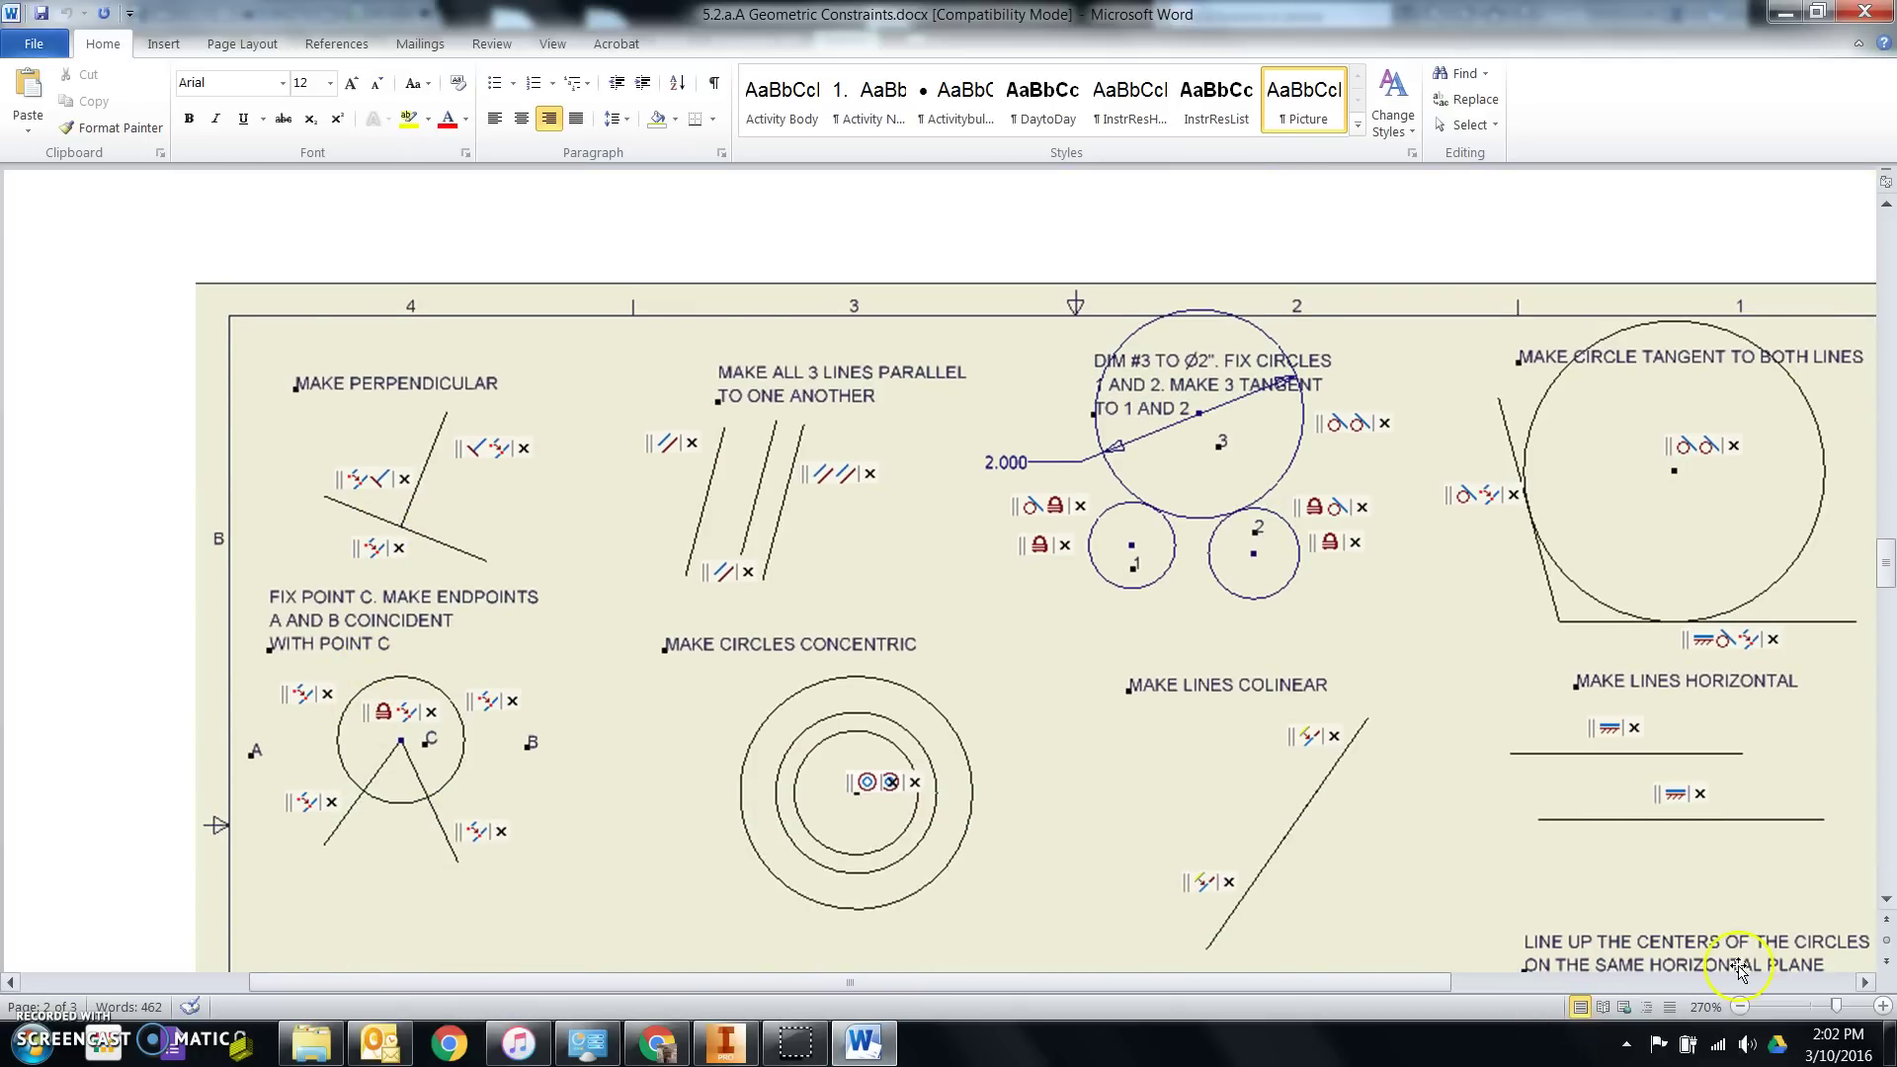
left_click(1882, 1007)
left_click(1883, 1008)
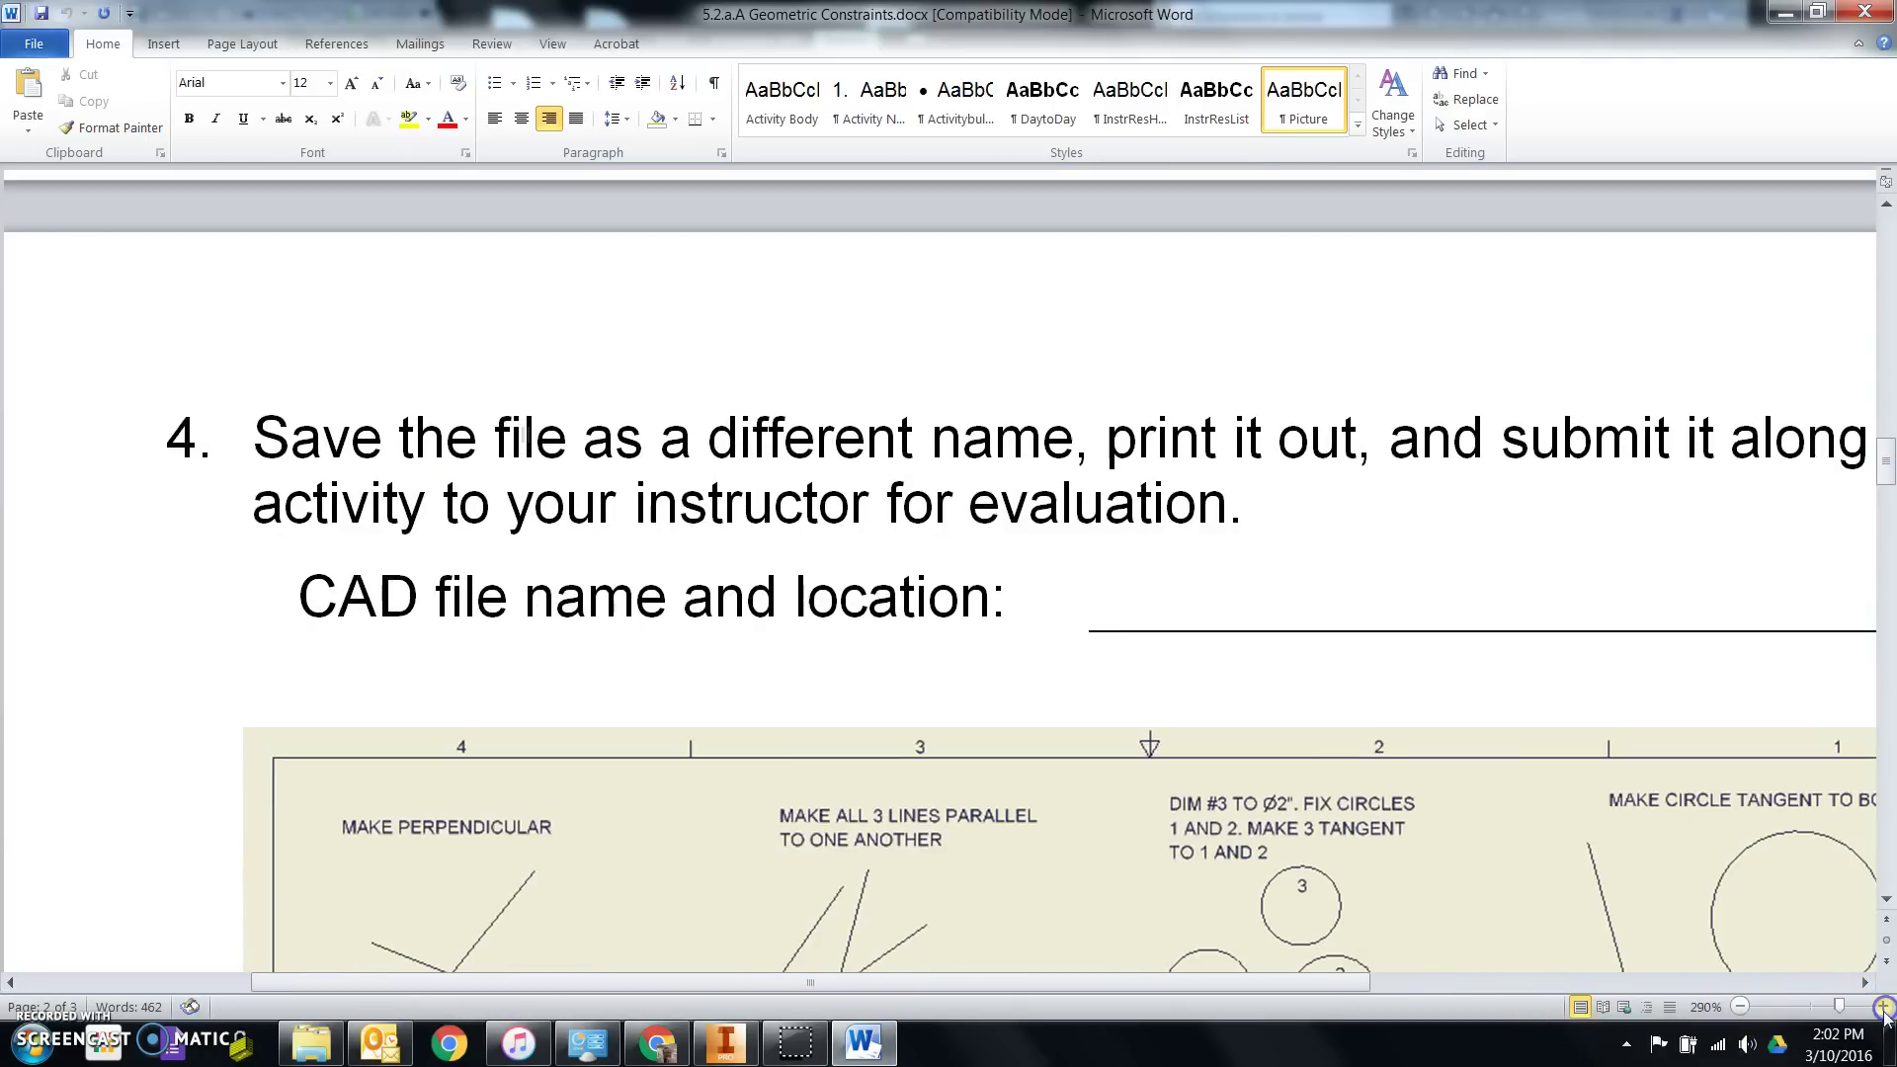
left_click(1883, 1008)
scroll(441, 741, "down", 12)
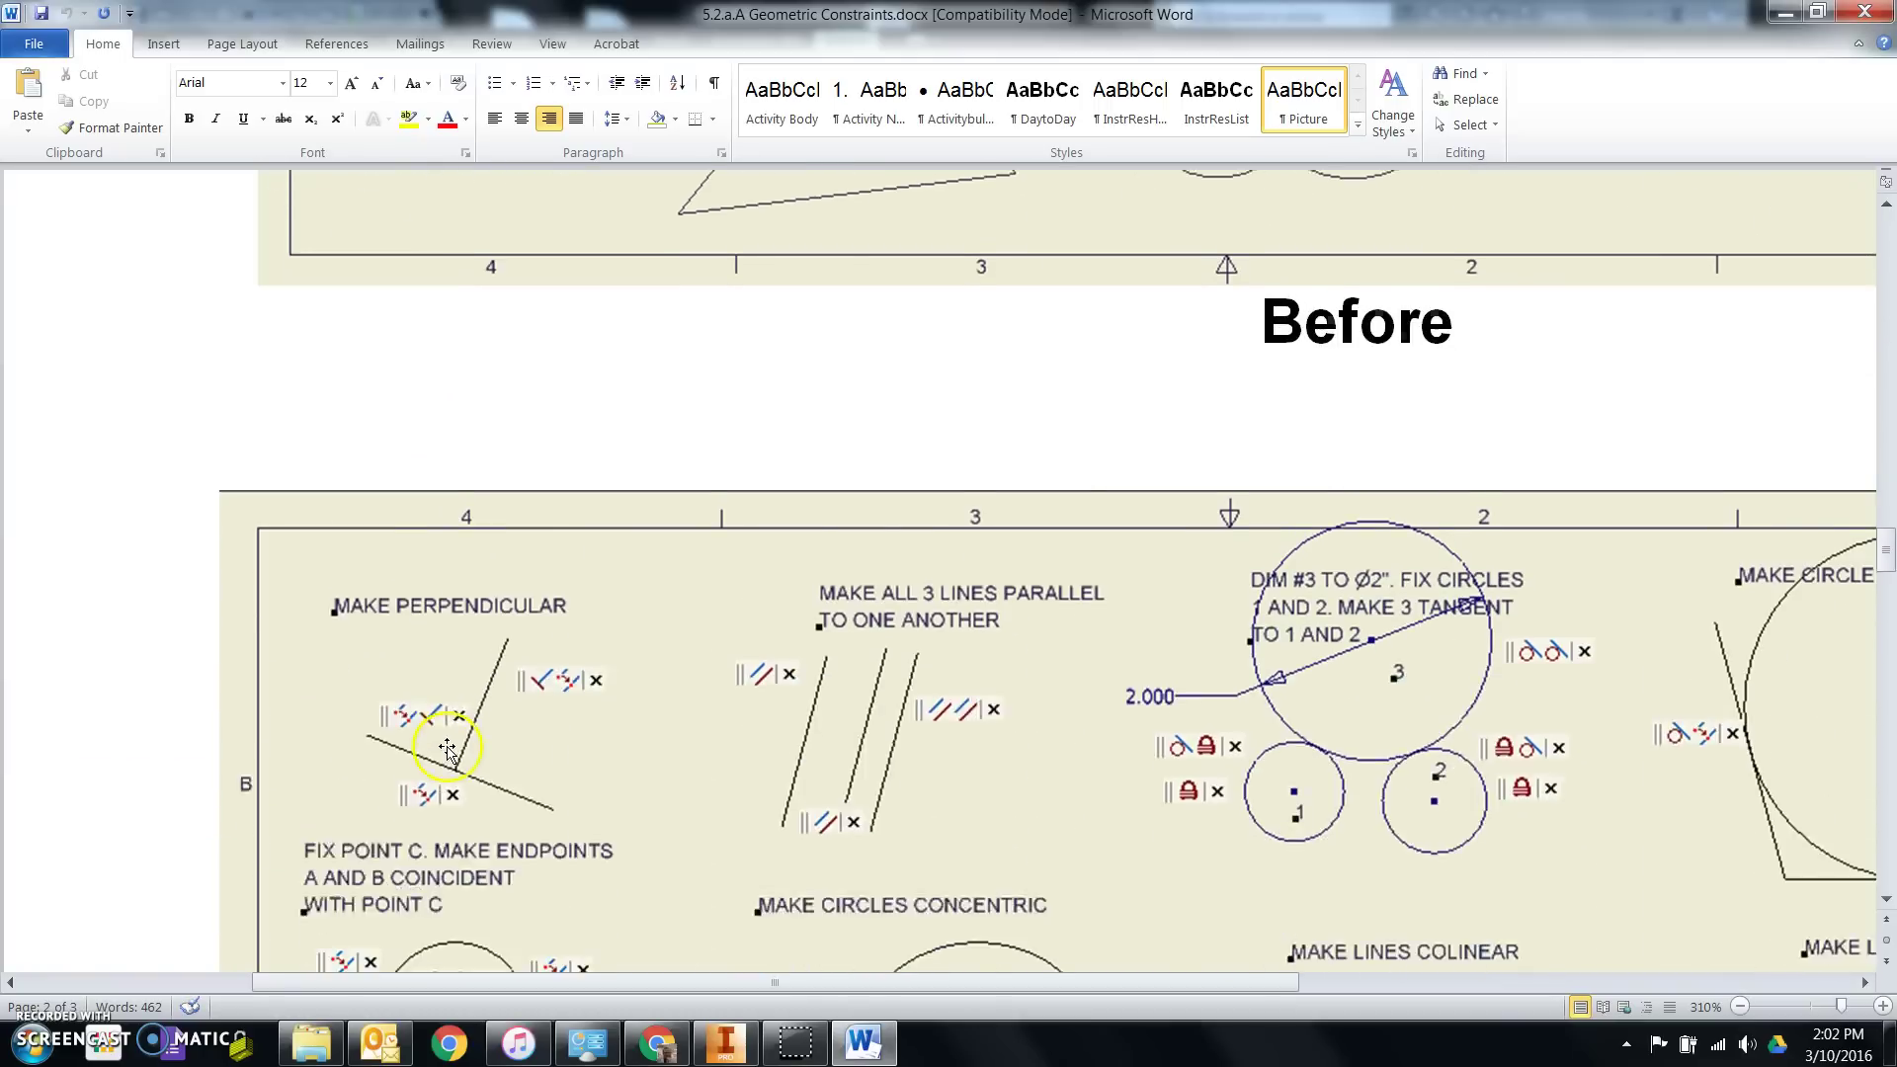
scroll(447, 751, "down", 1)
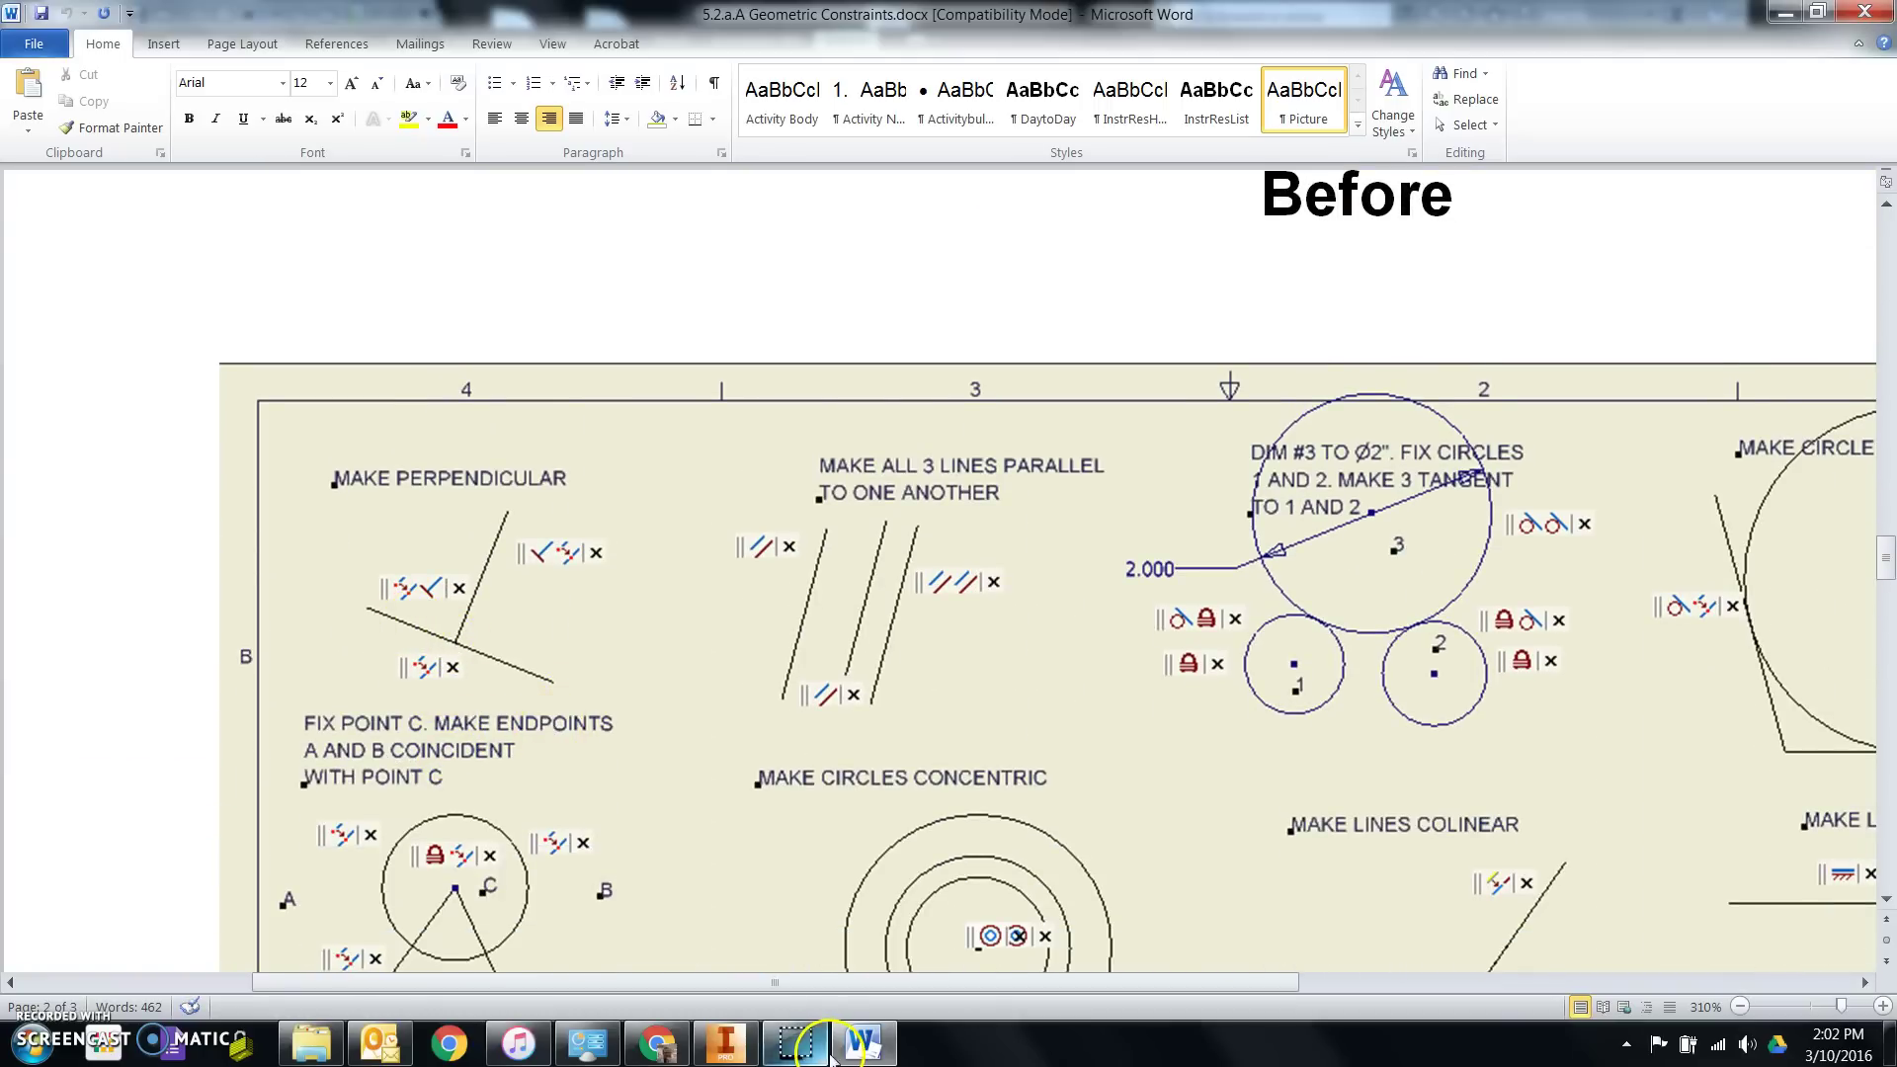
left_click(746, 1049)
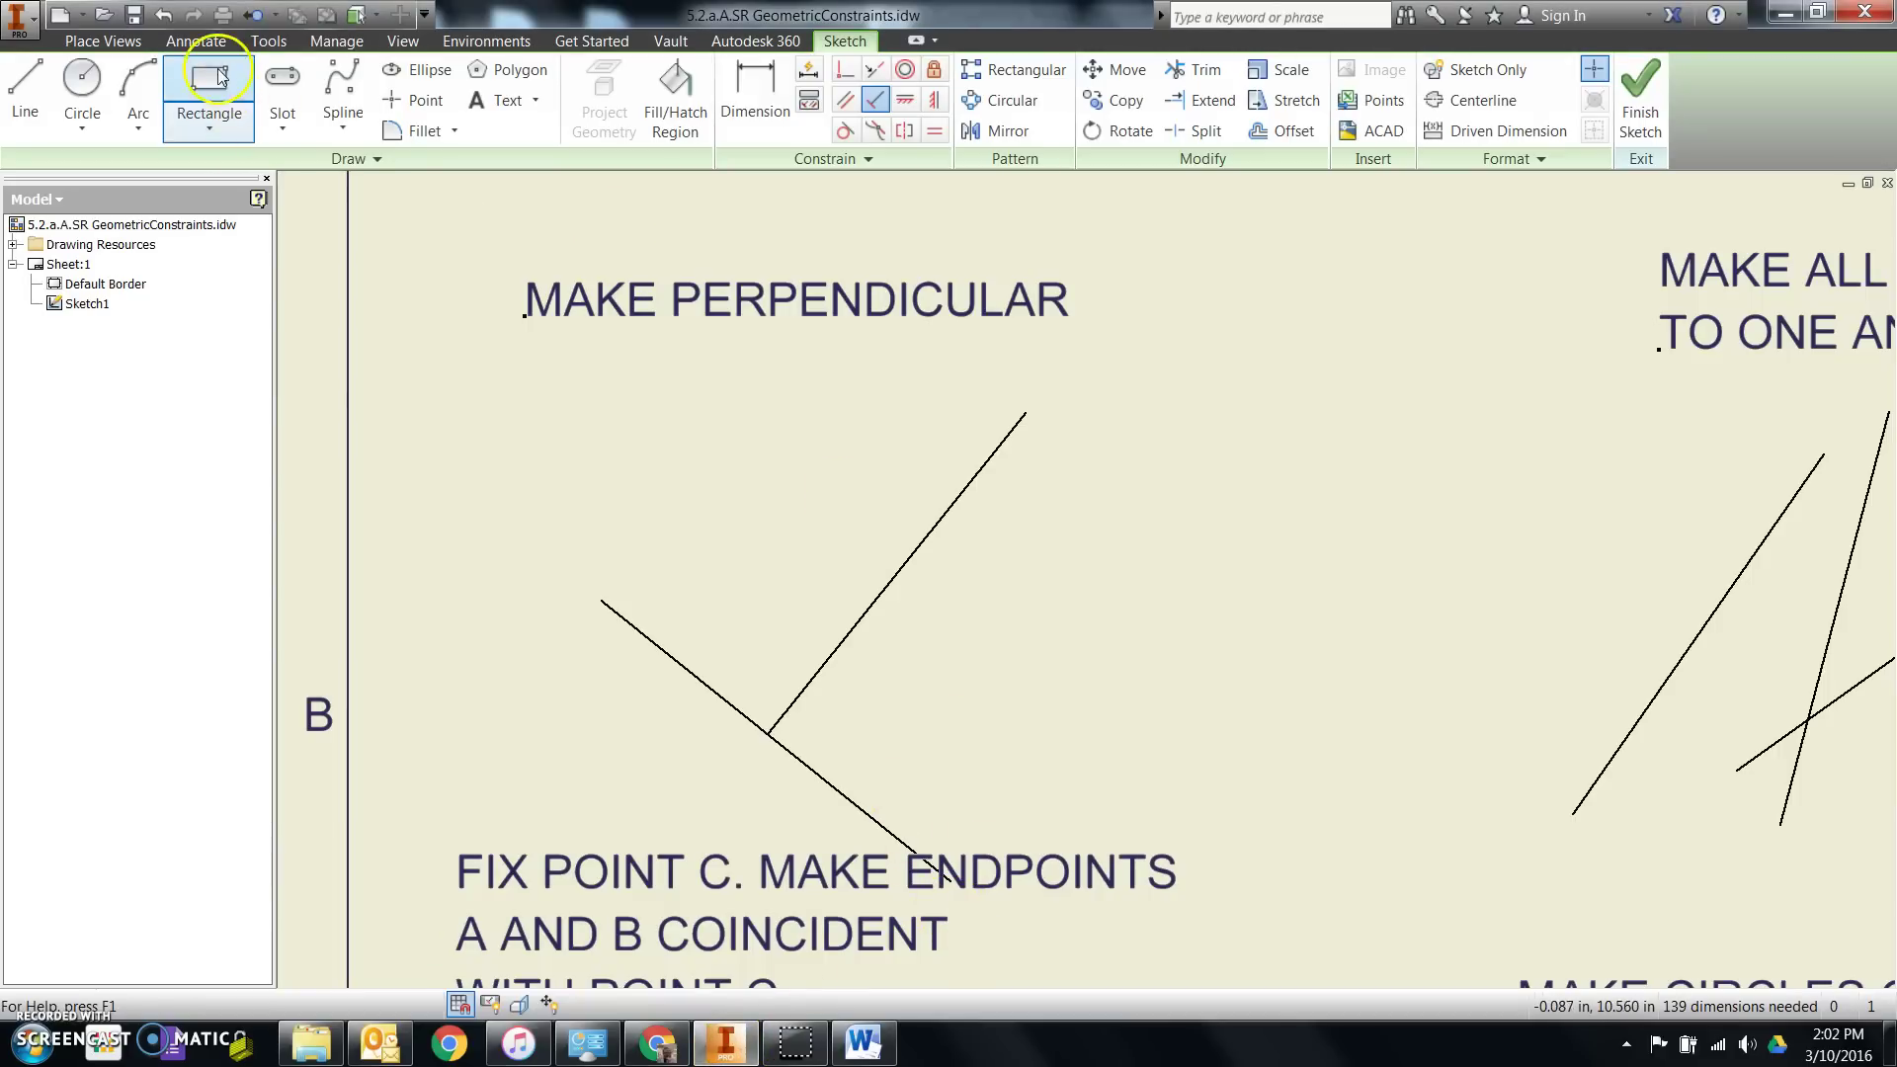
Step: Undo the perpendicular constraint and reapply it, picking the upper line first, then the lower
left_click(164, 16)
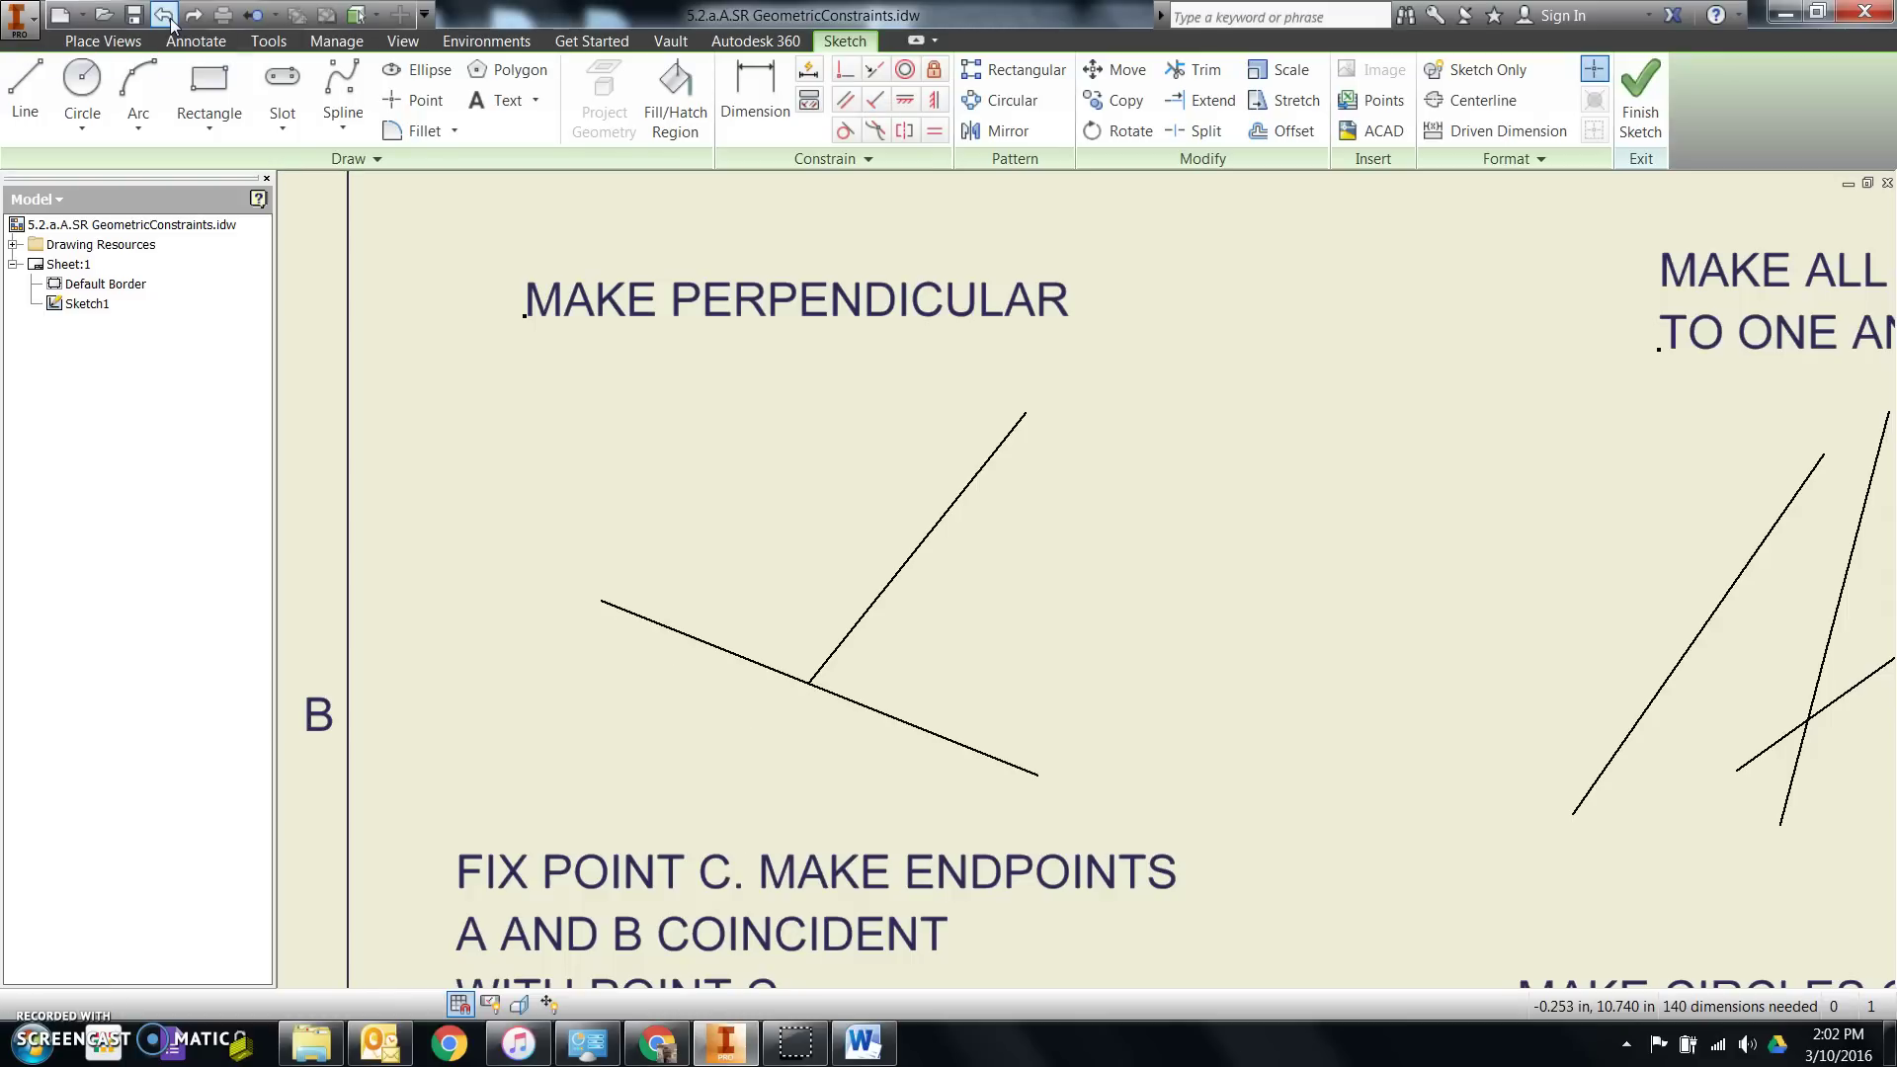
left_click(874, 95)
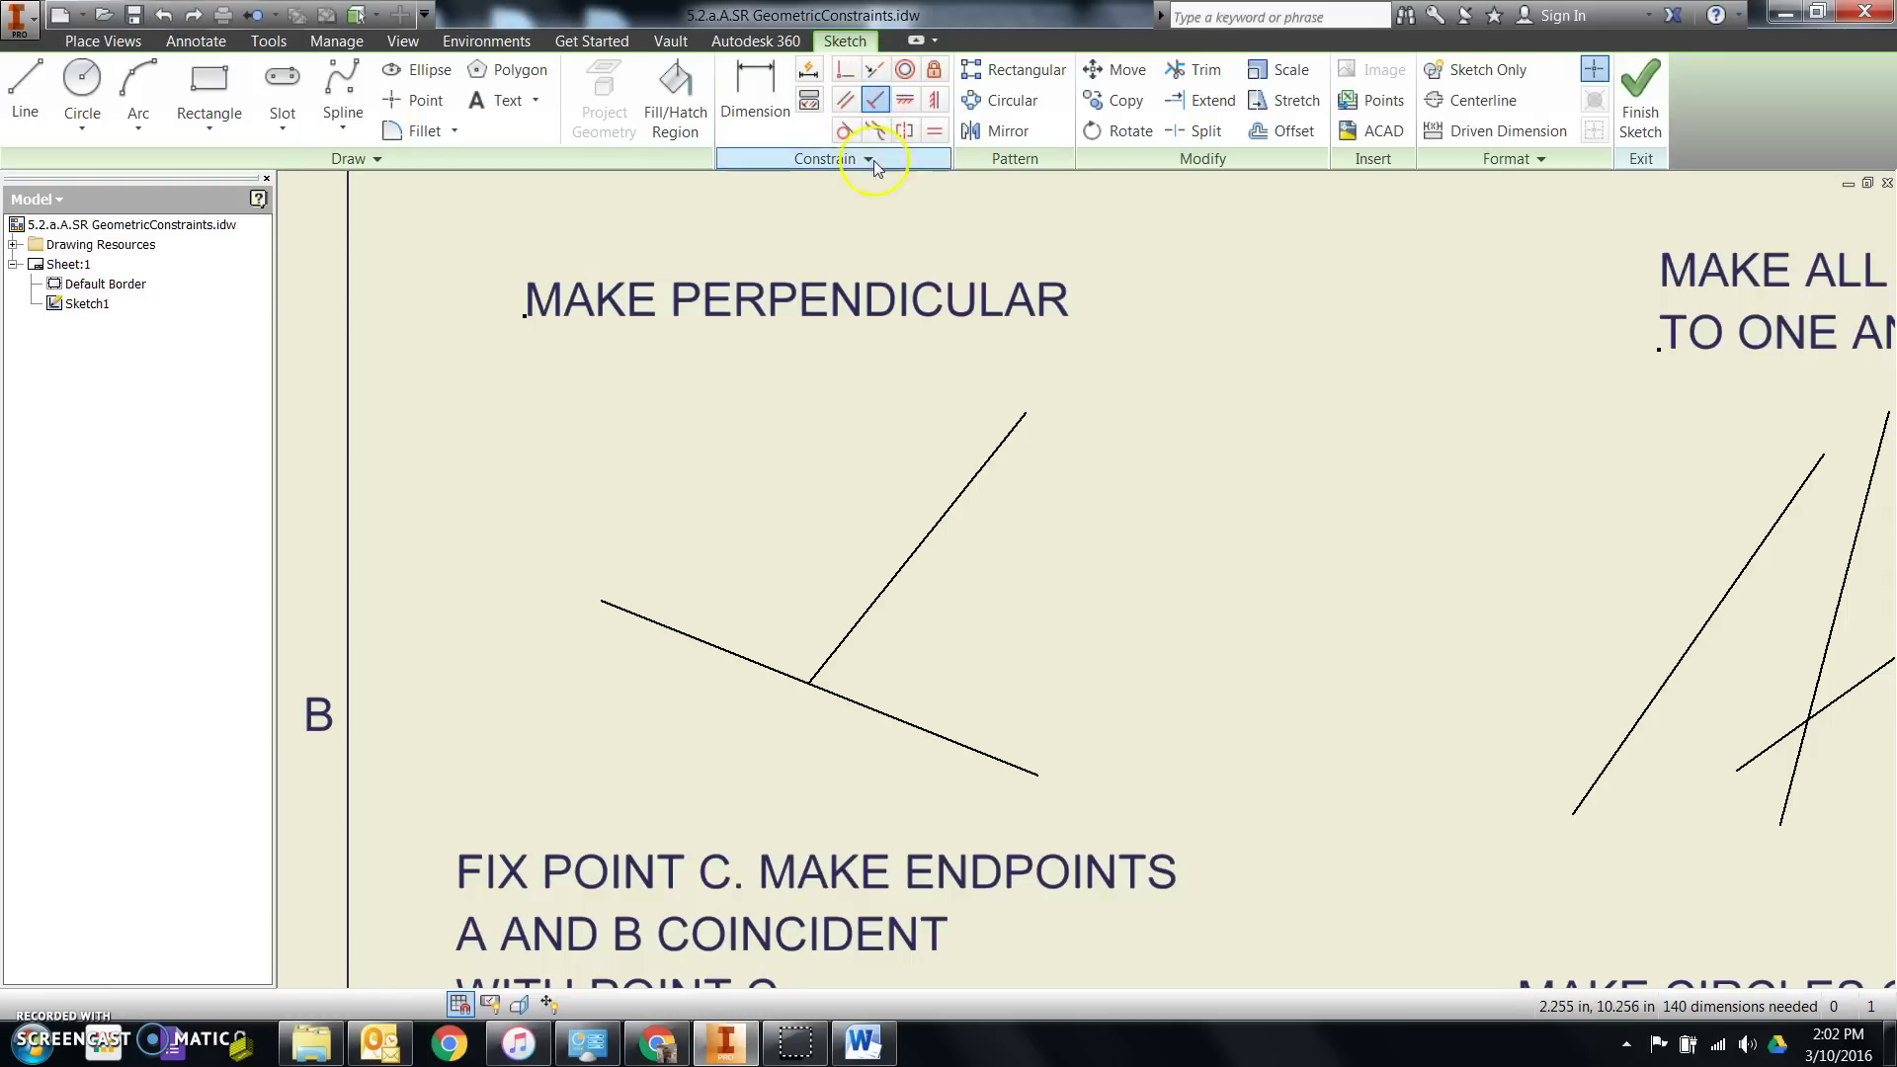
left_click(887, 591)
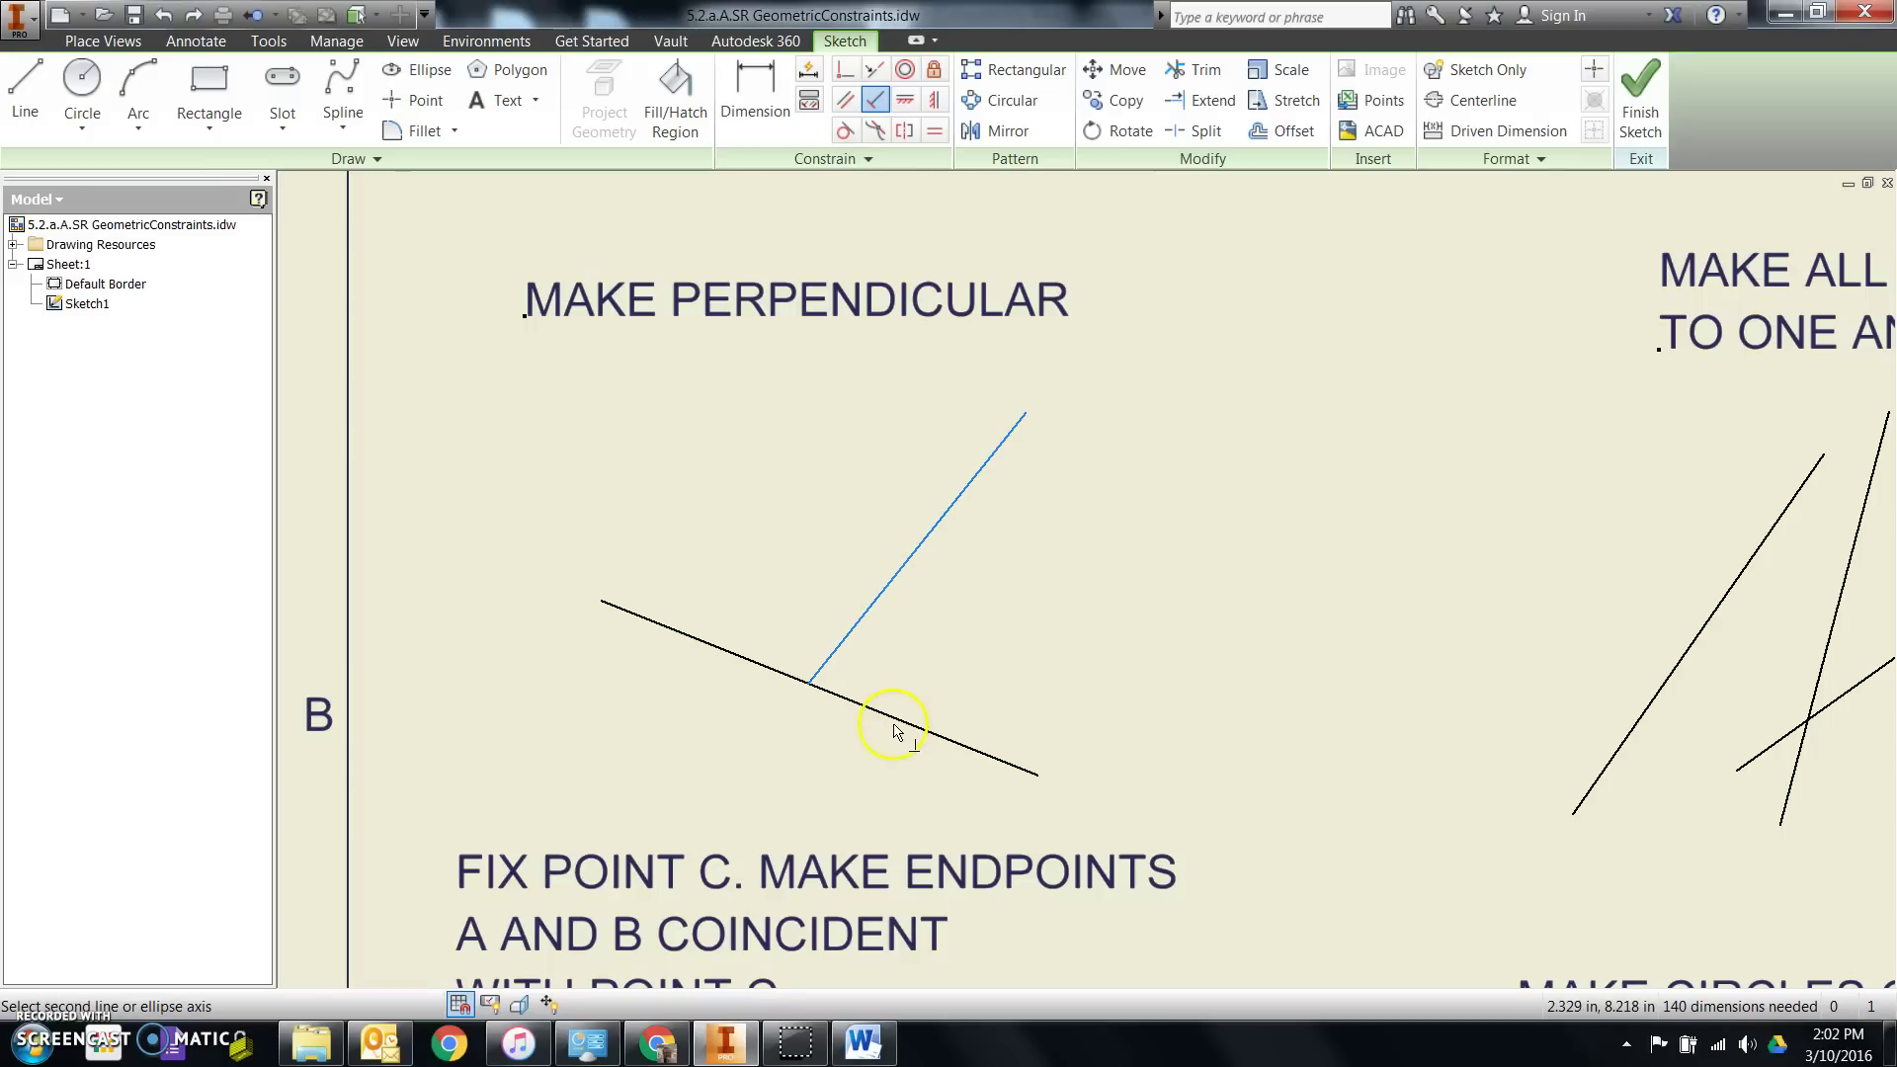
left_click(898, 724)
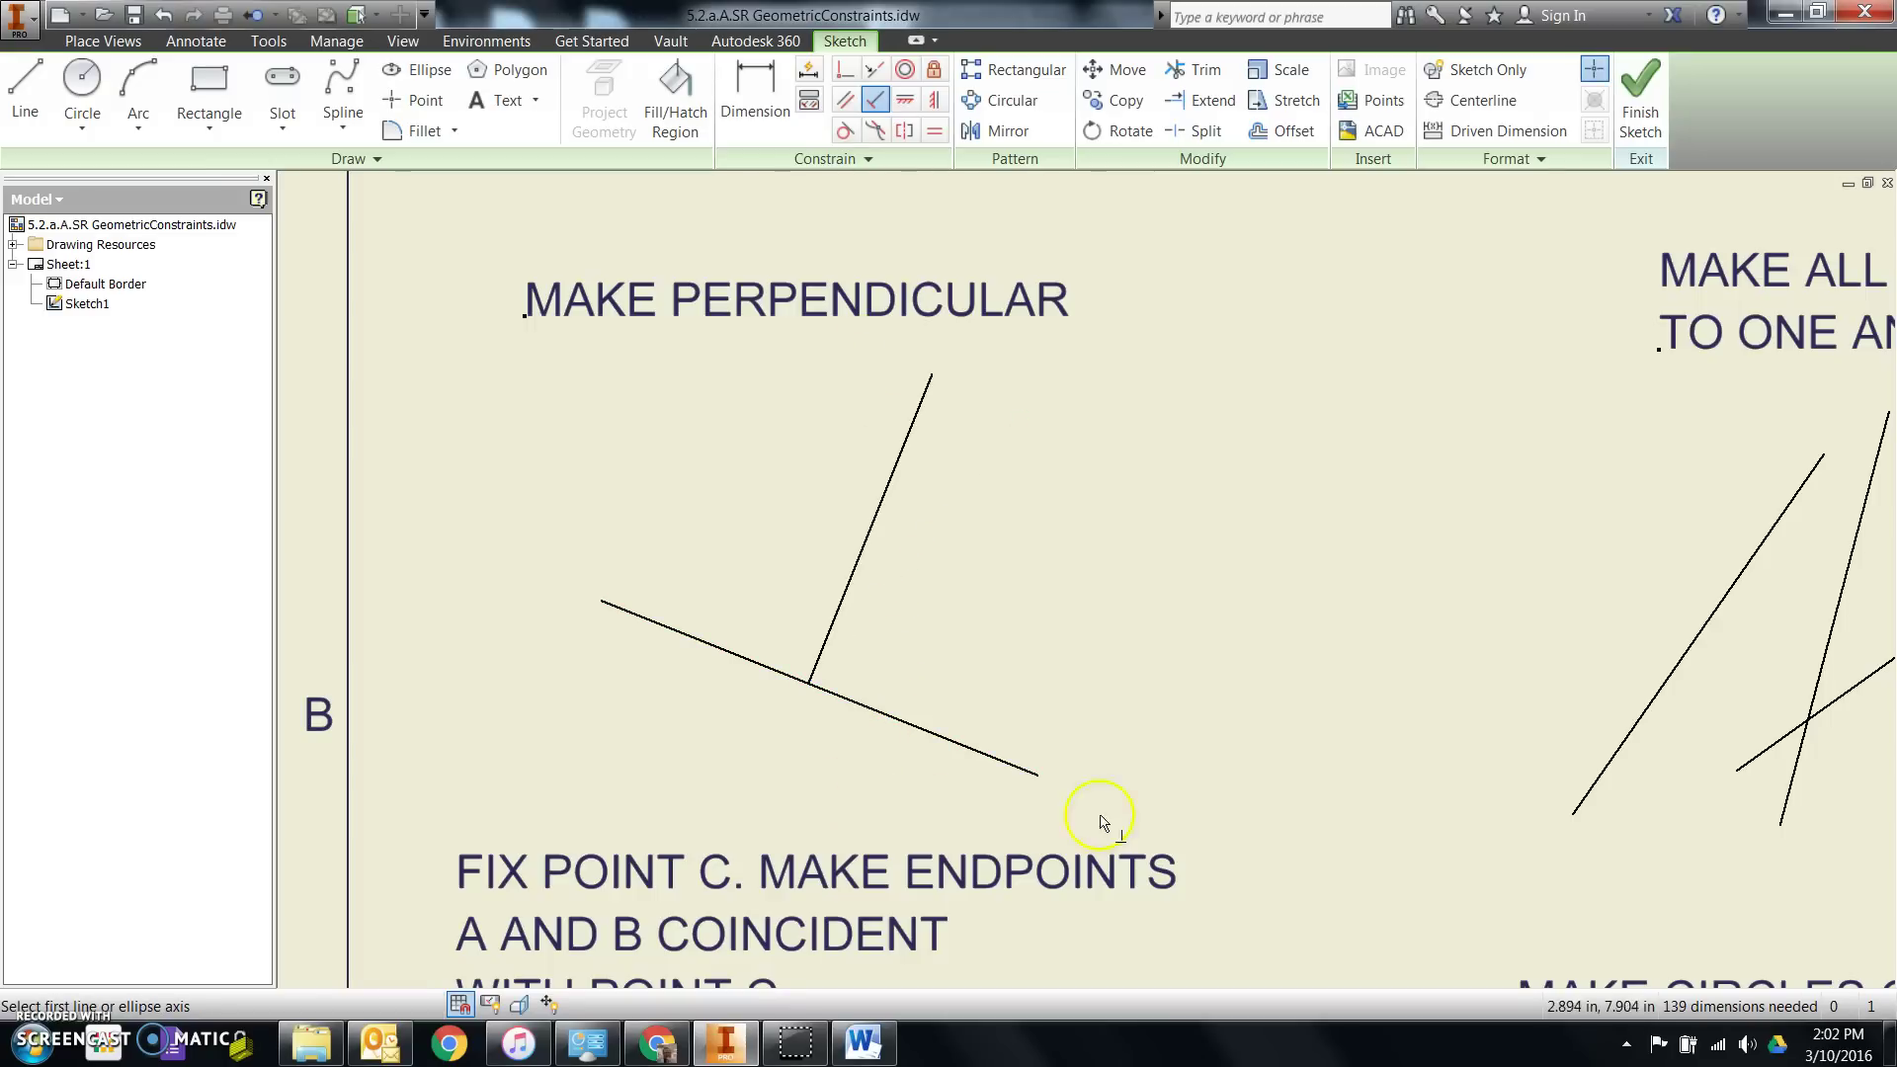
scroll(1093, 804, "down", 5)
scroll(1033, 722, "up", 3)
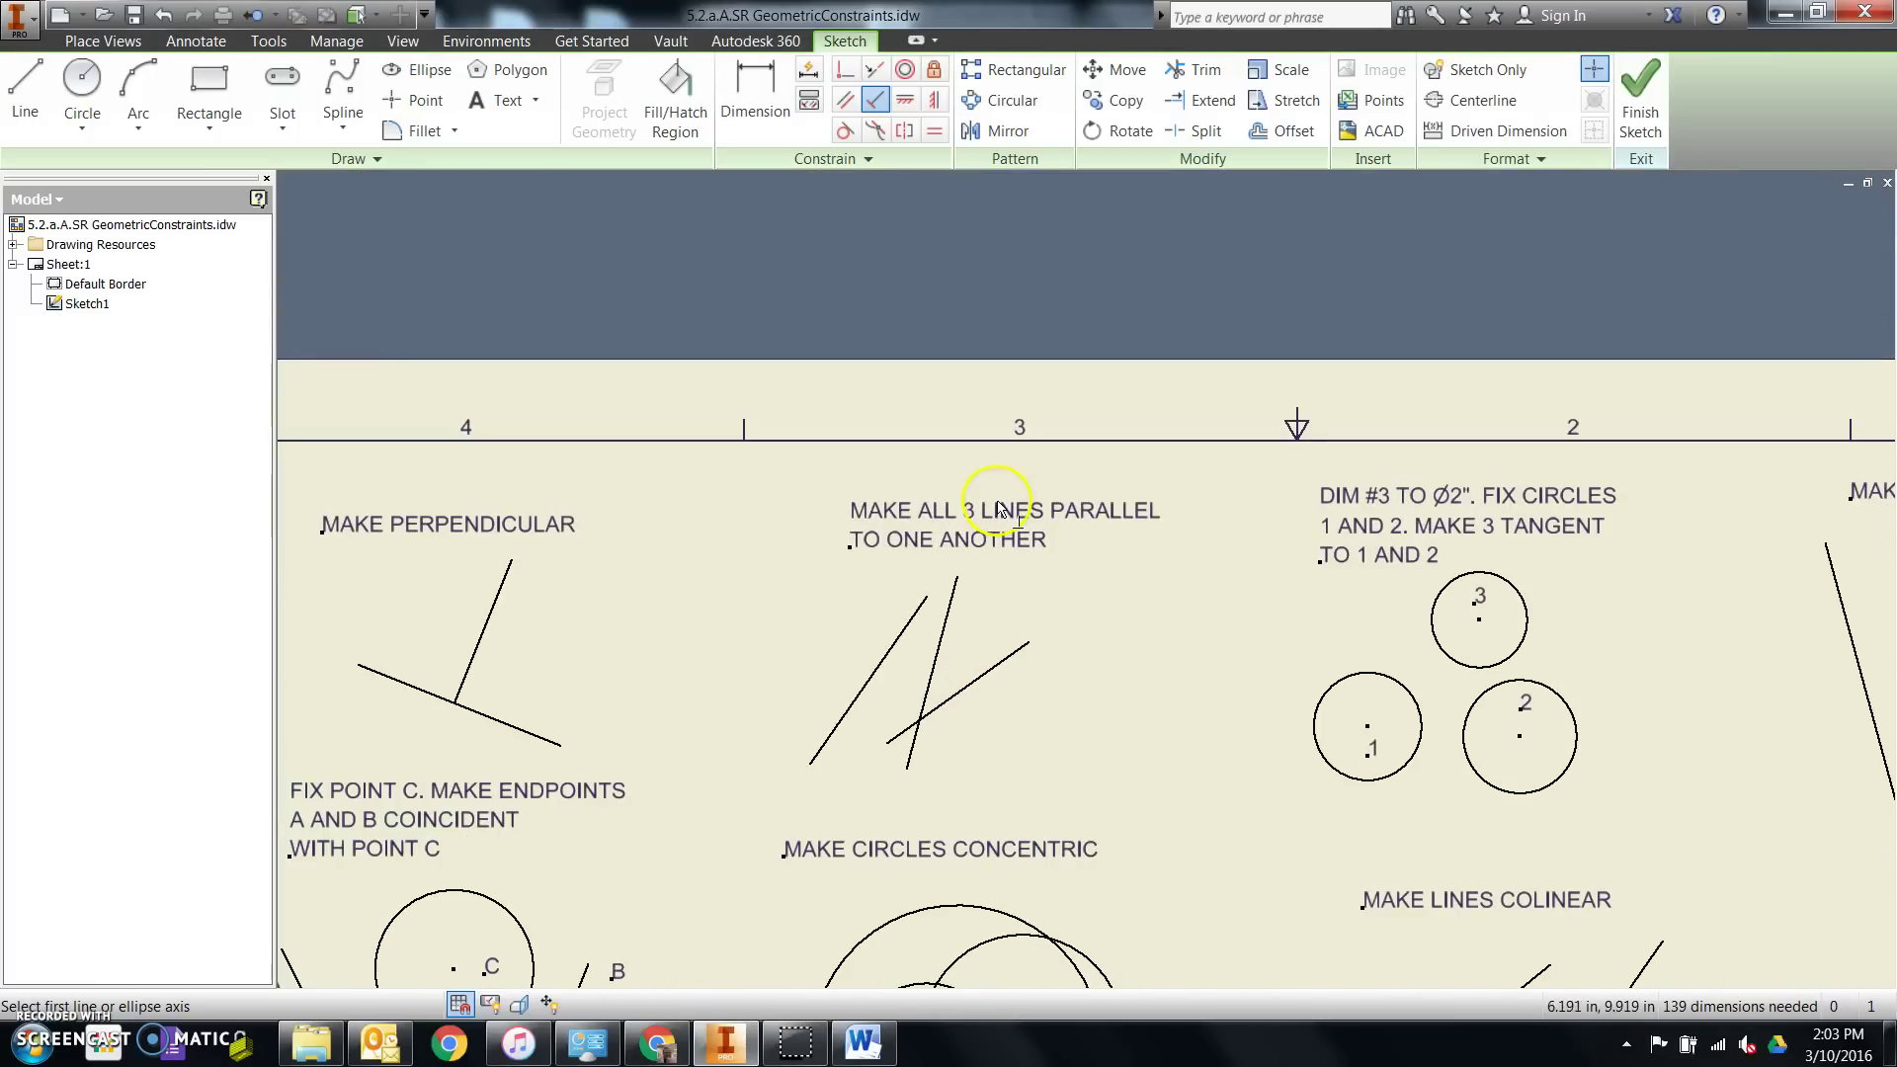
Step: Check the parallel-lines example in the Word handout before returning to Inventor
scroll(1001, 728, "up", 3)
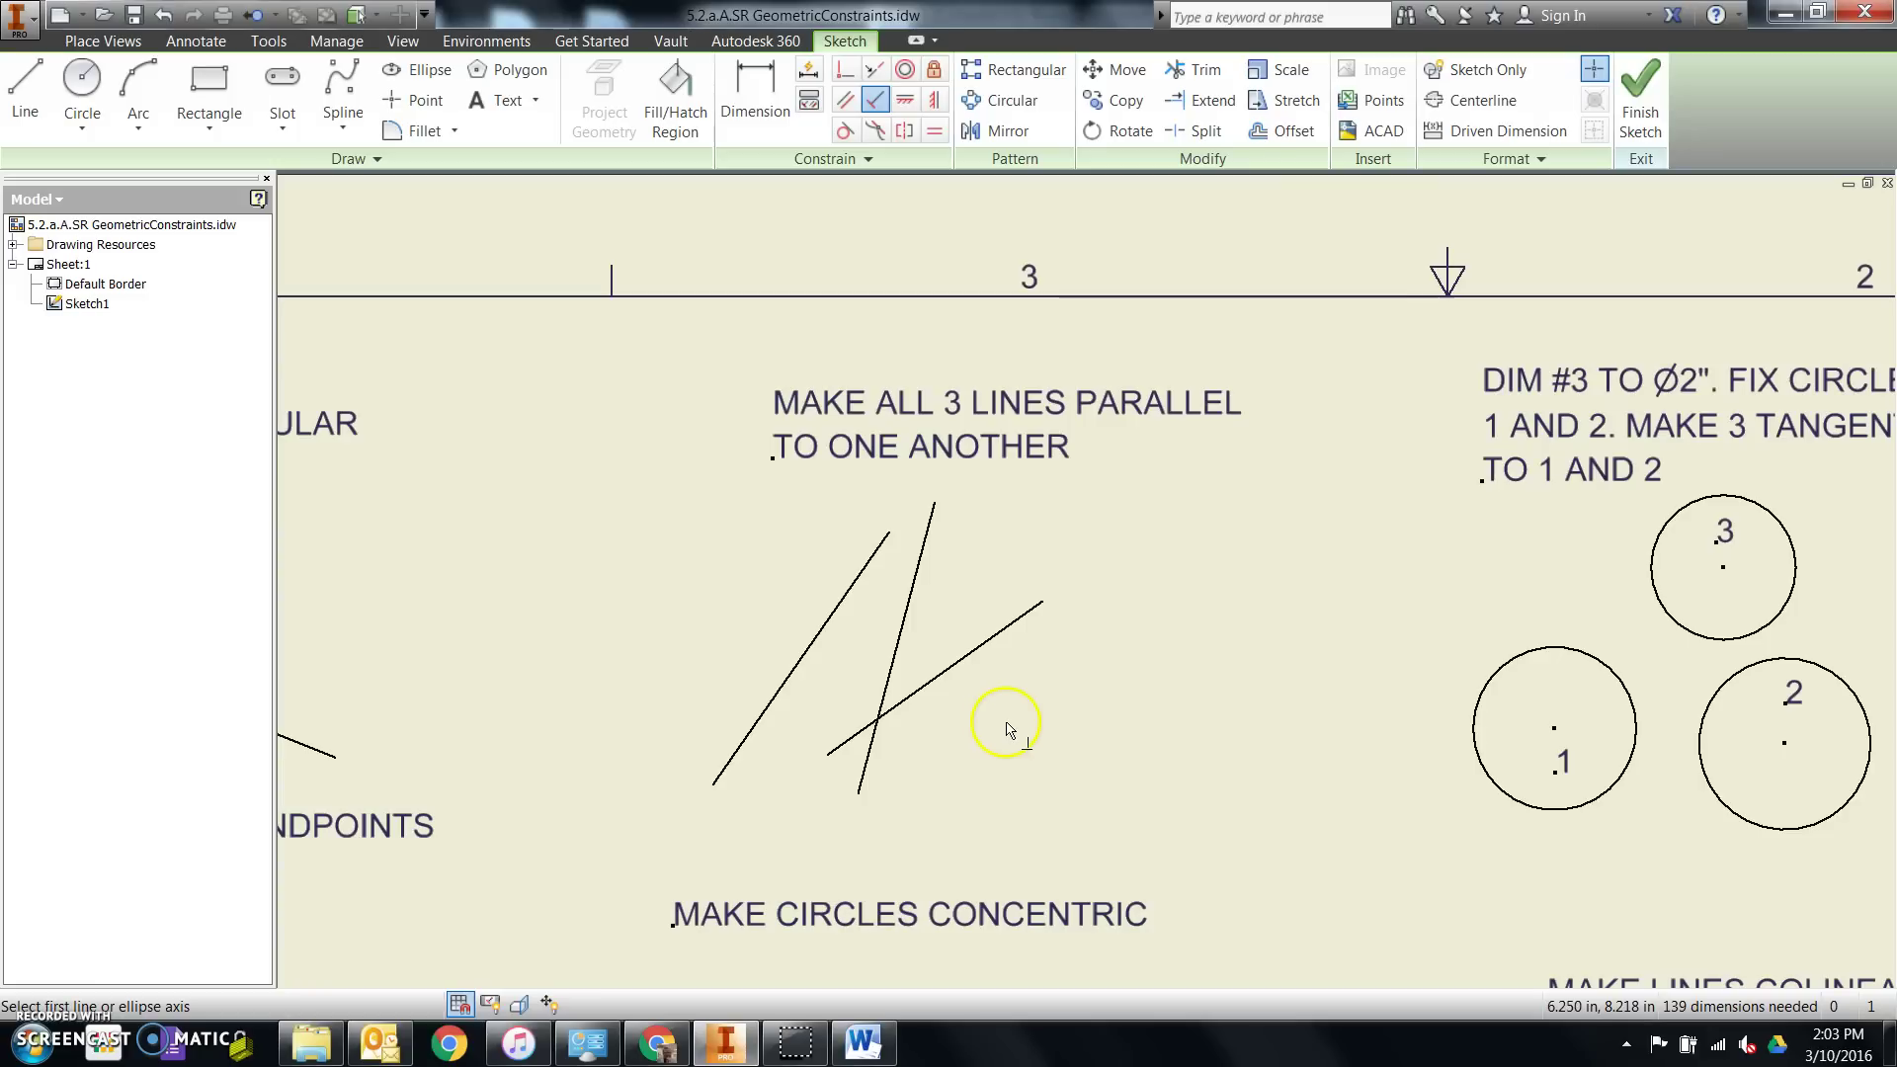
left_click(859, 1043)
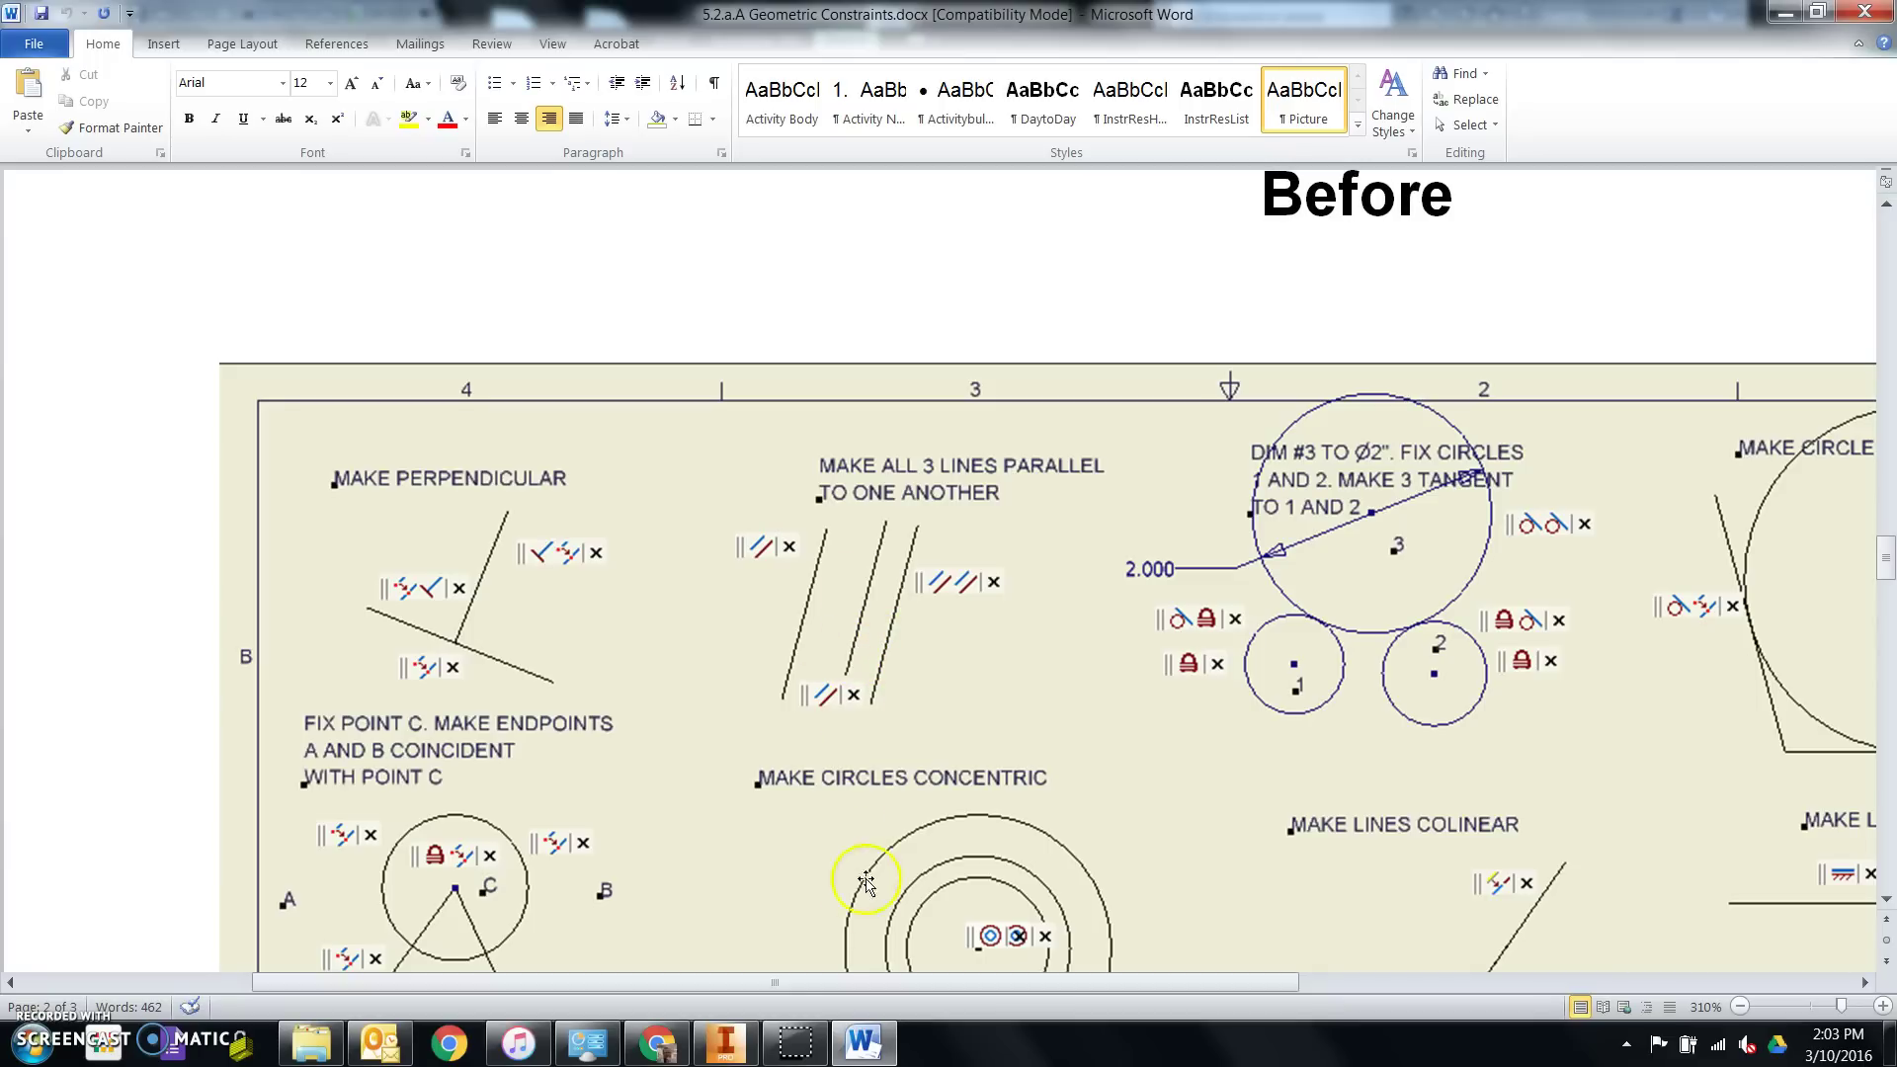
scroll(846, 808, "down", 1)
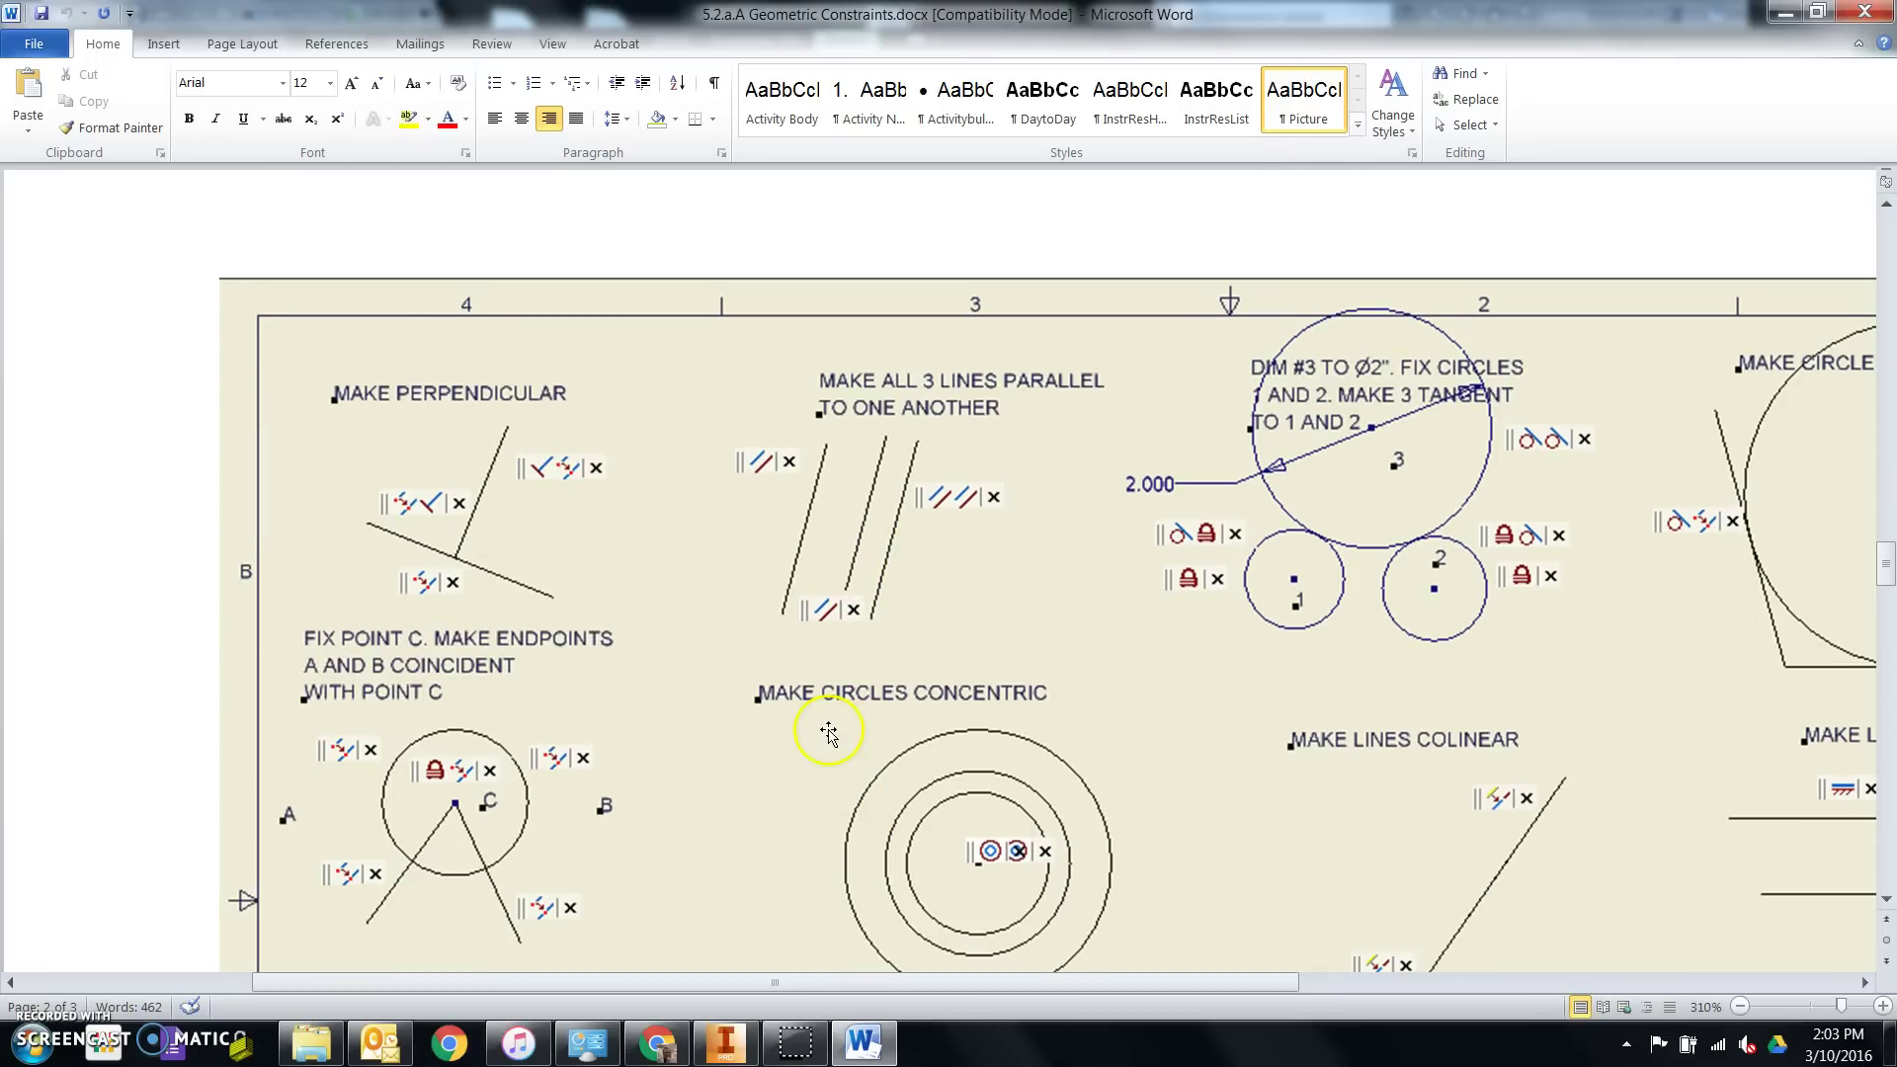
left_click(724, 1043)
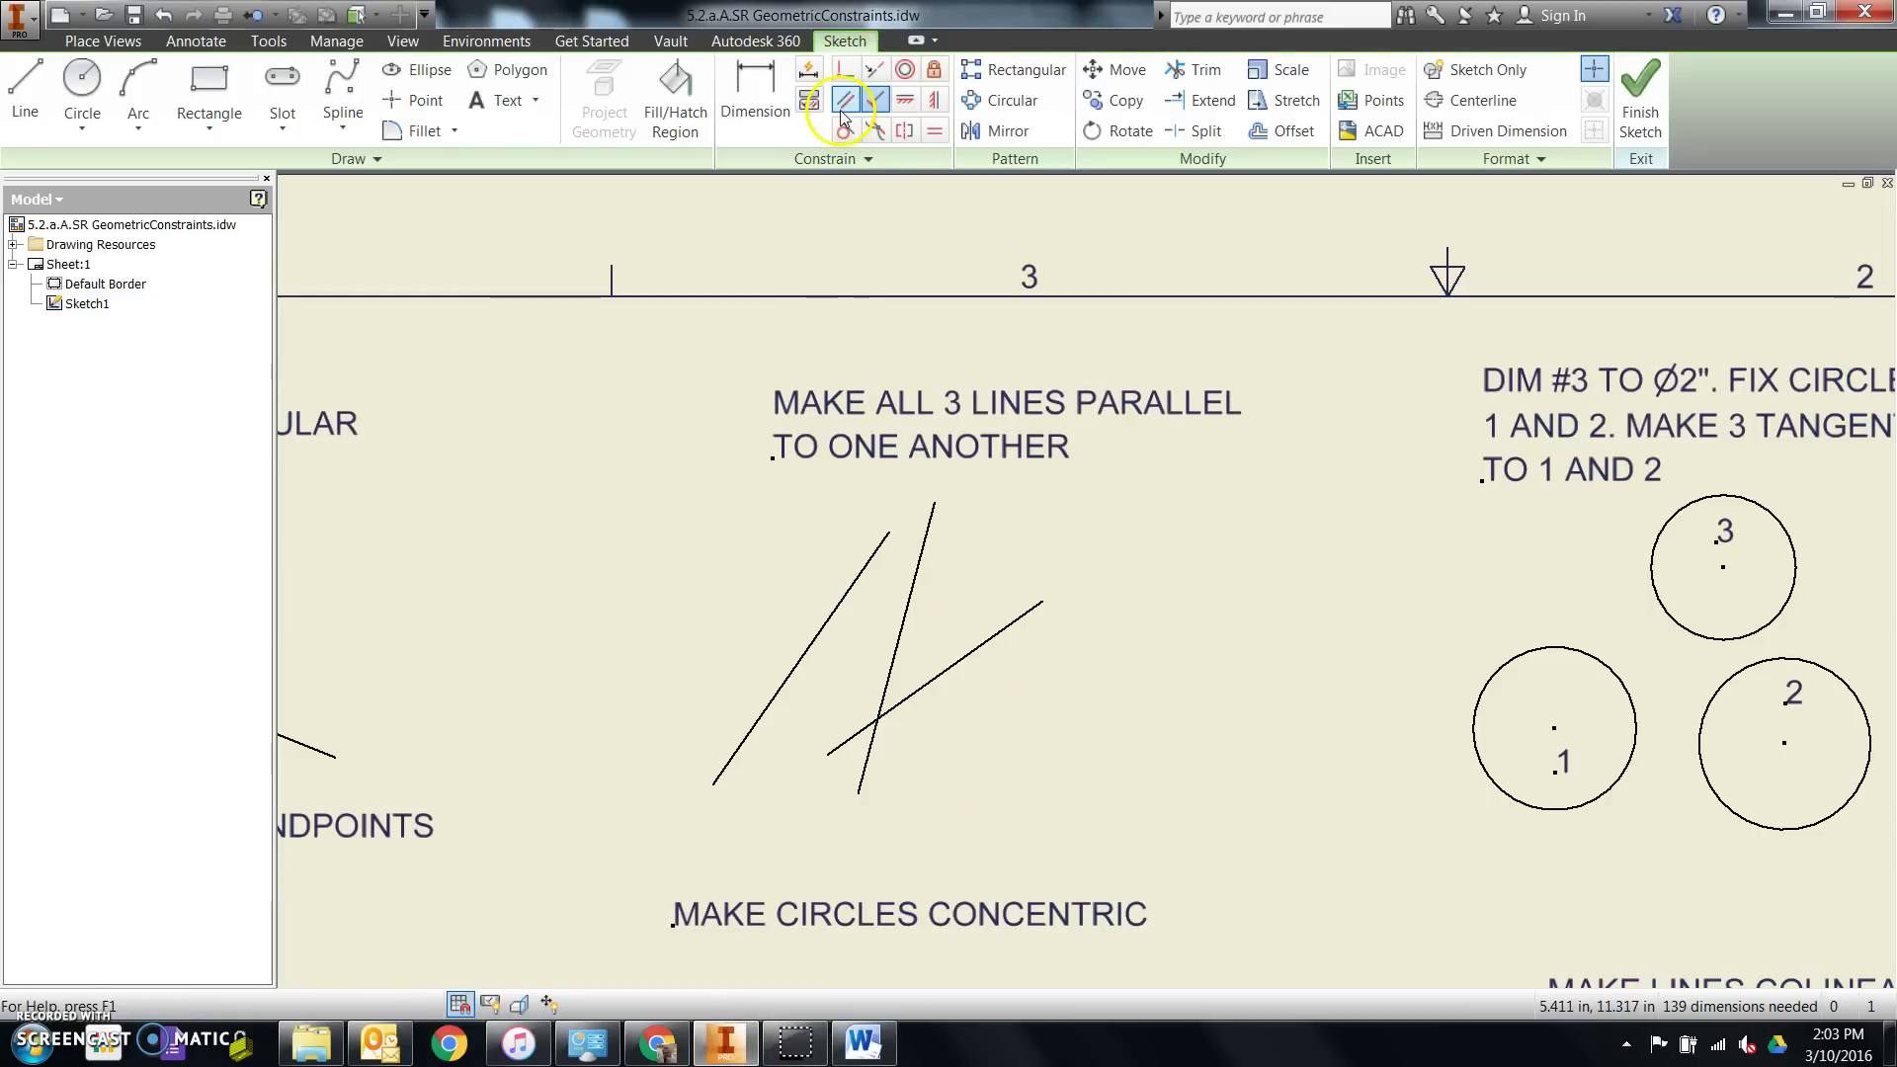
Step: Make the crossing line and the left line parallel to the middle line
left_click(842, 112)
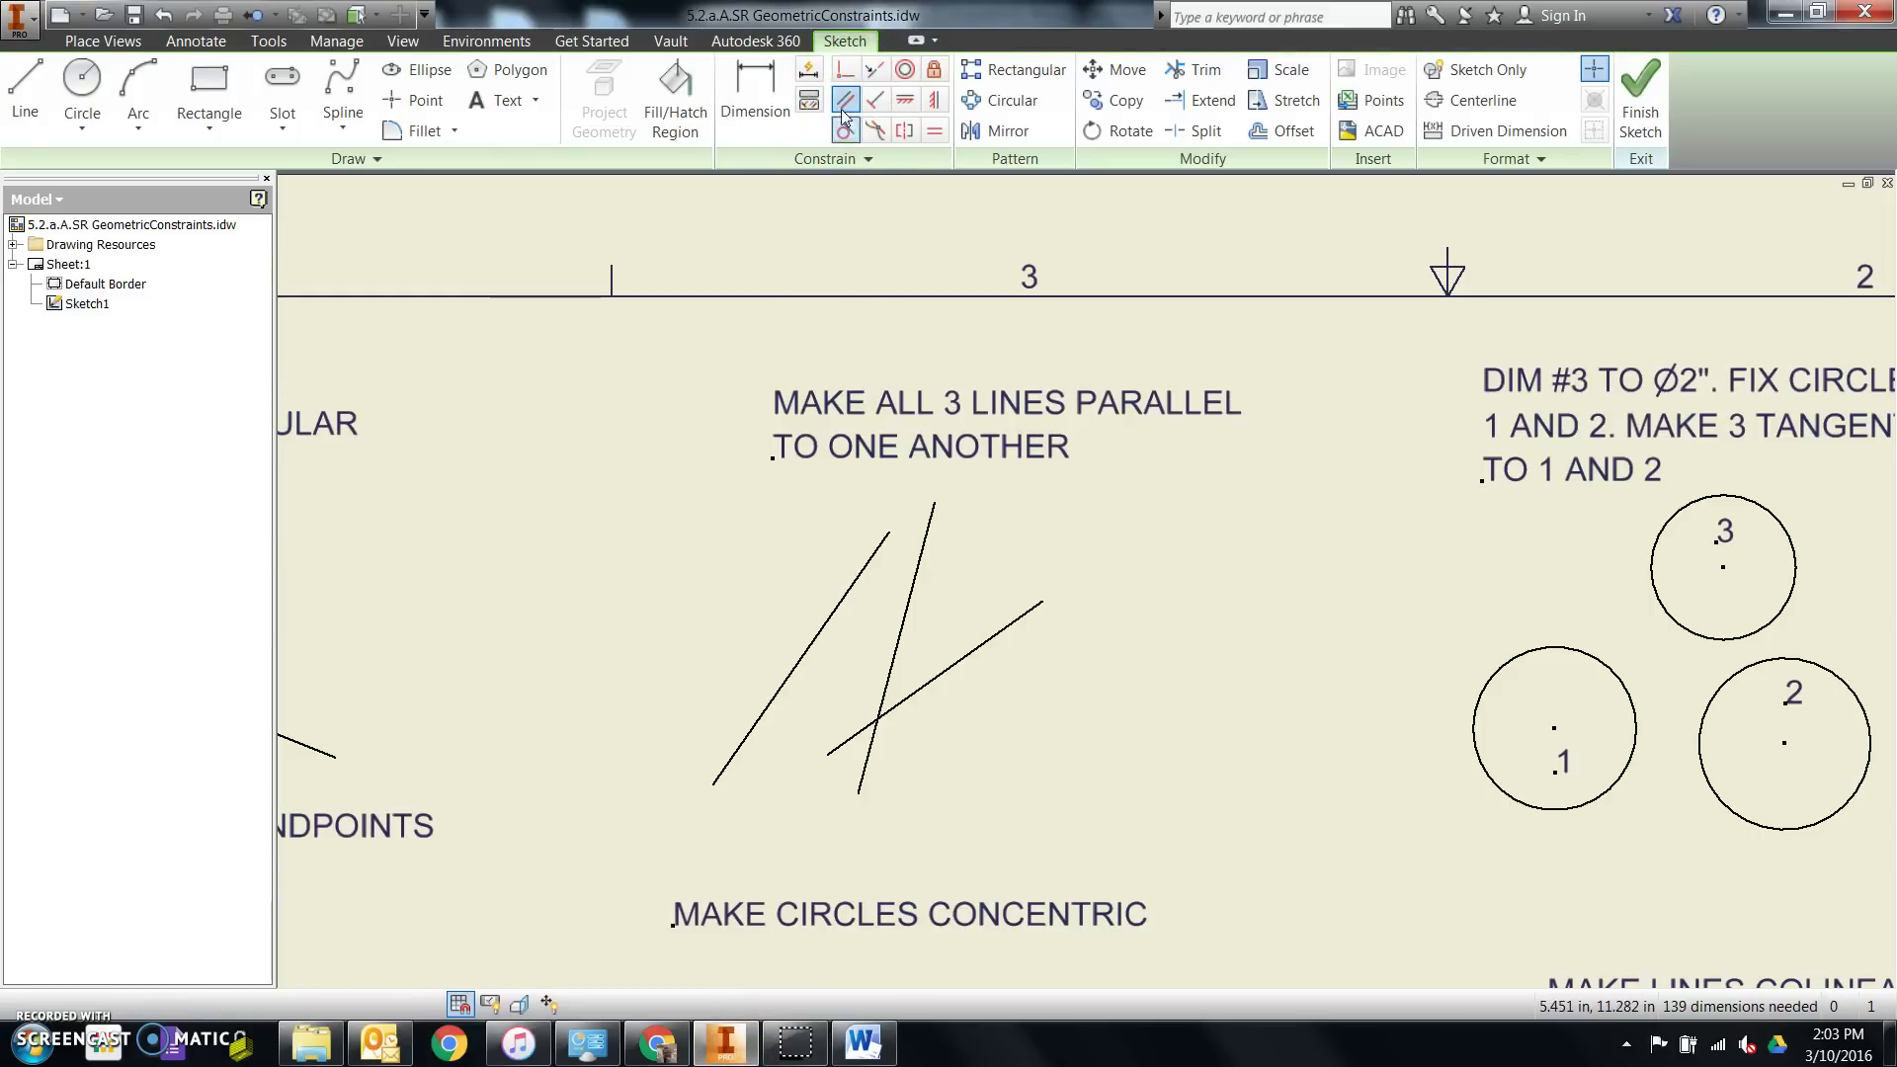
left_click(930, 689)
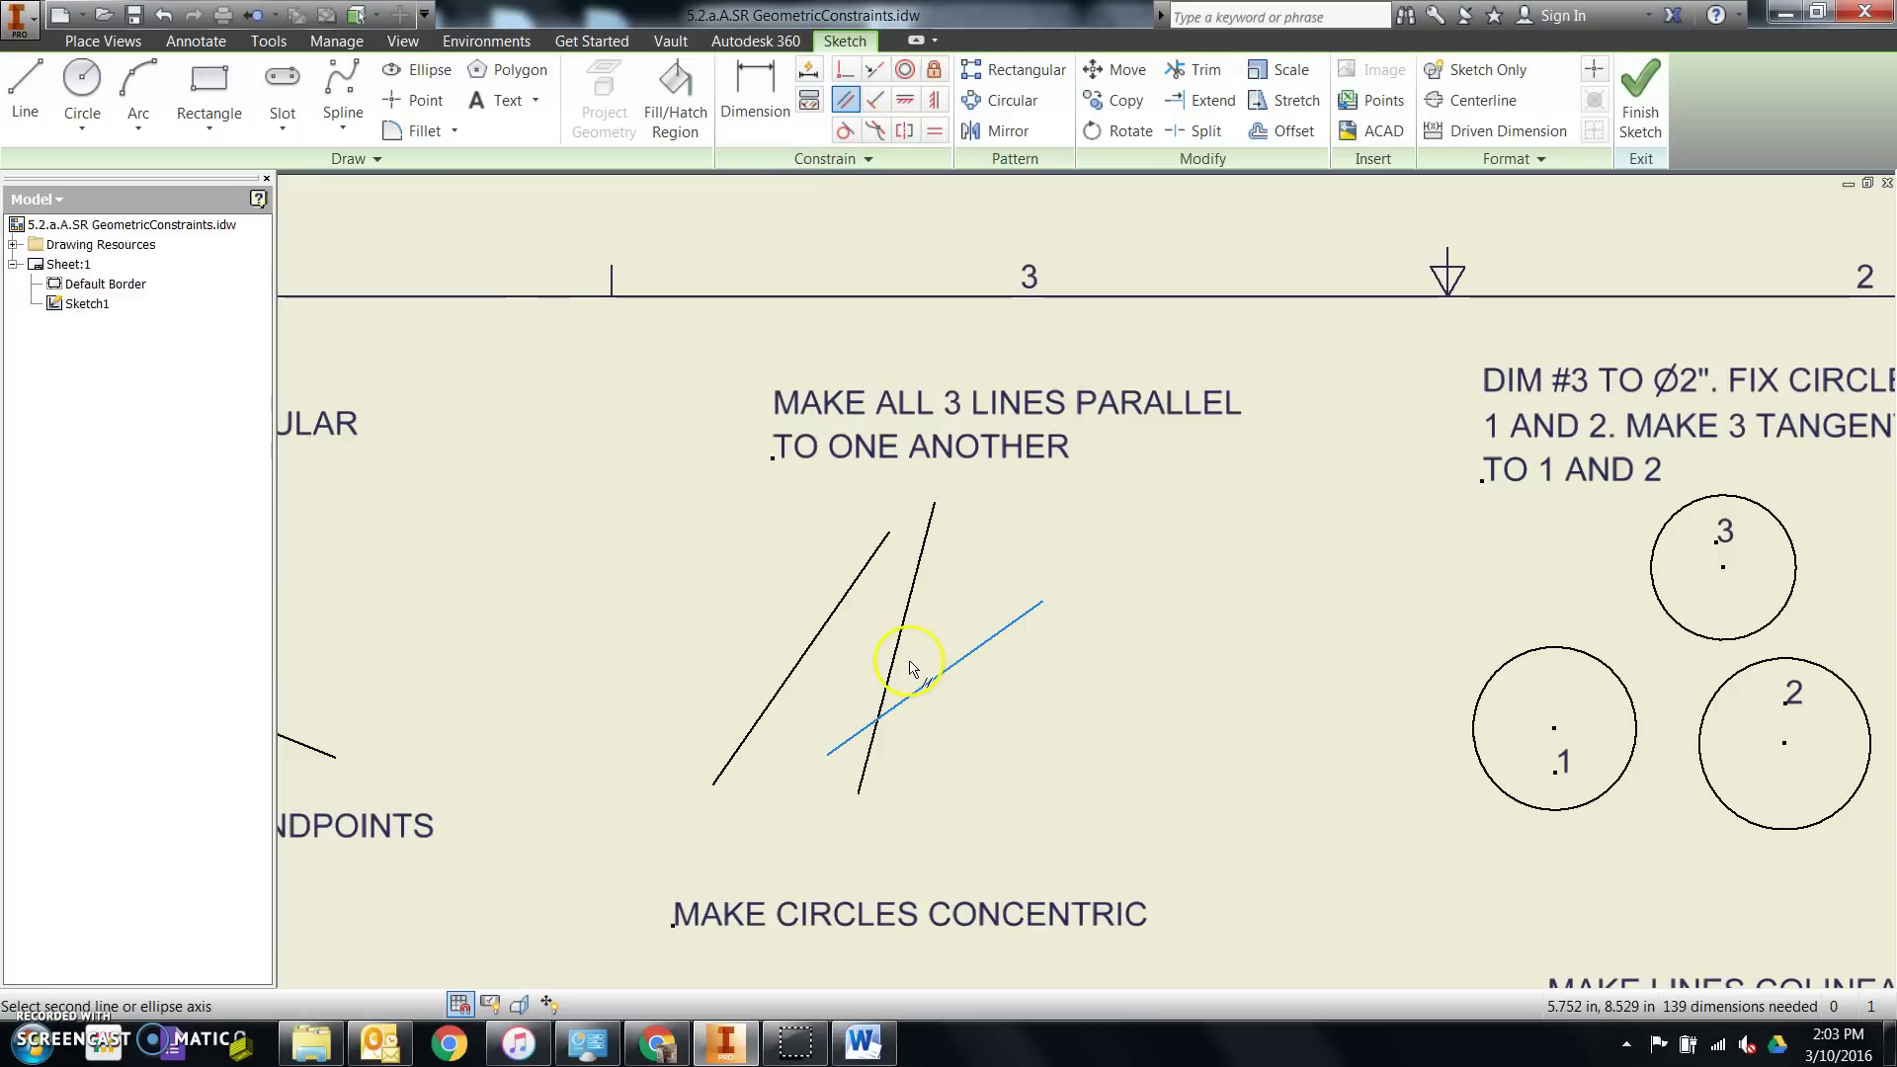
left_click(900, 658)
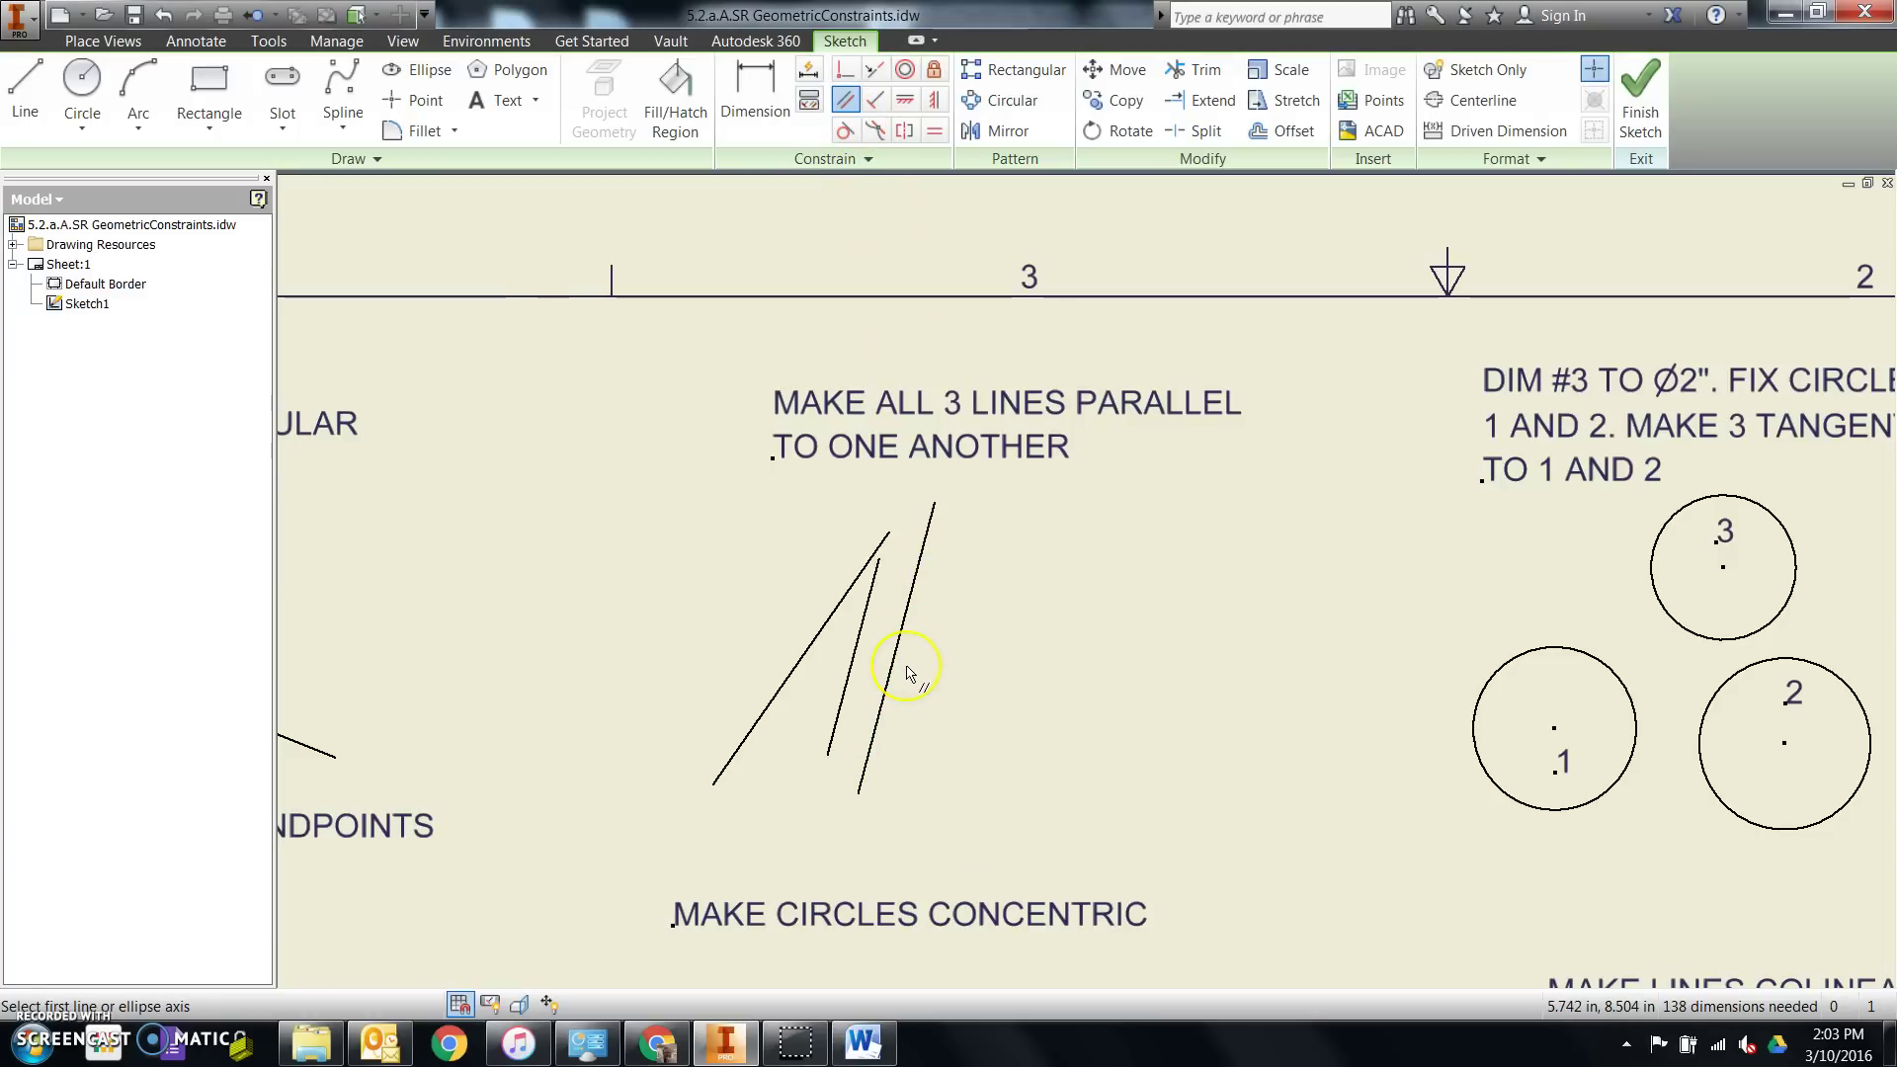
left_click(805, 654)
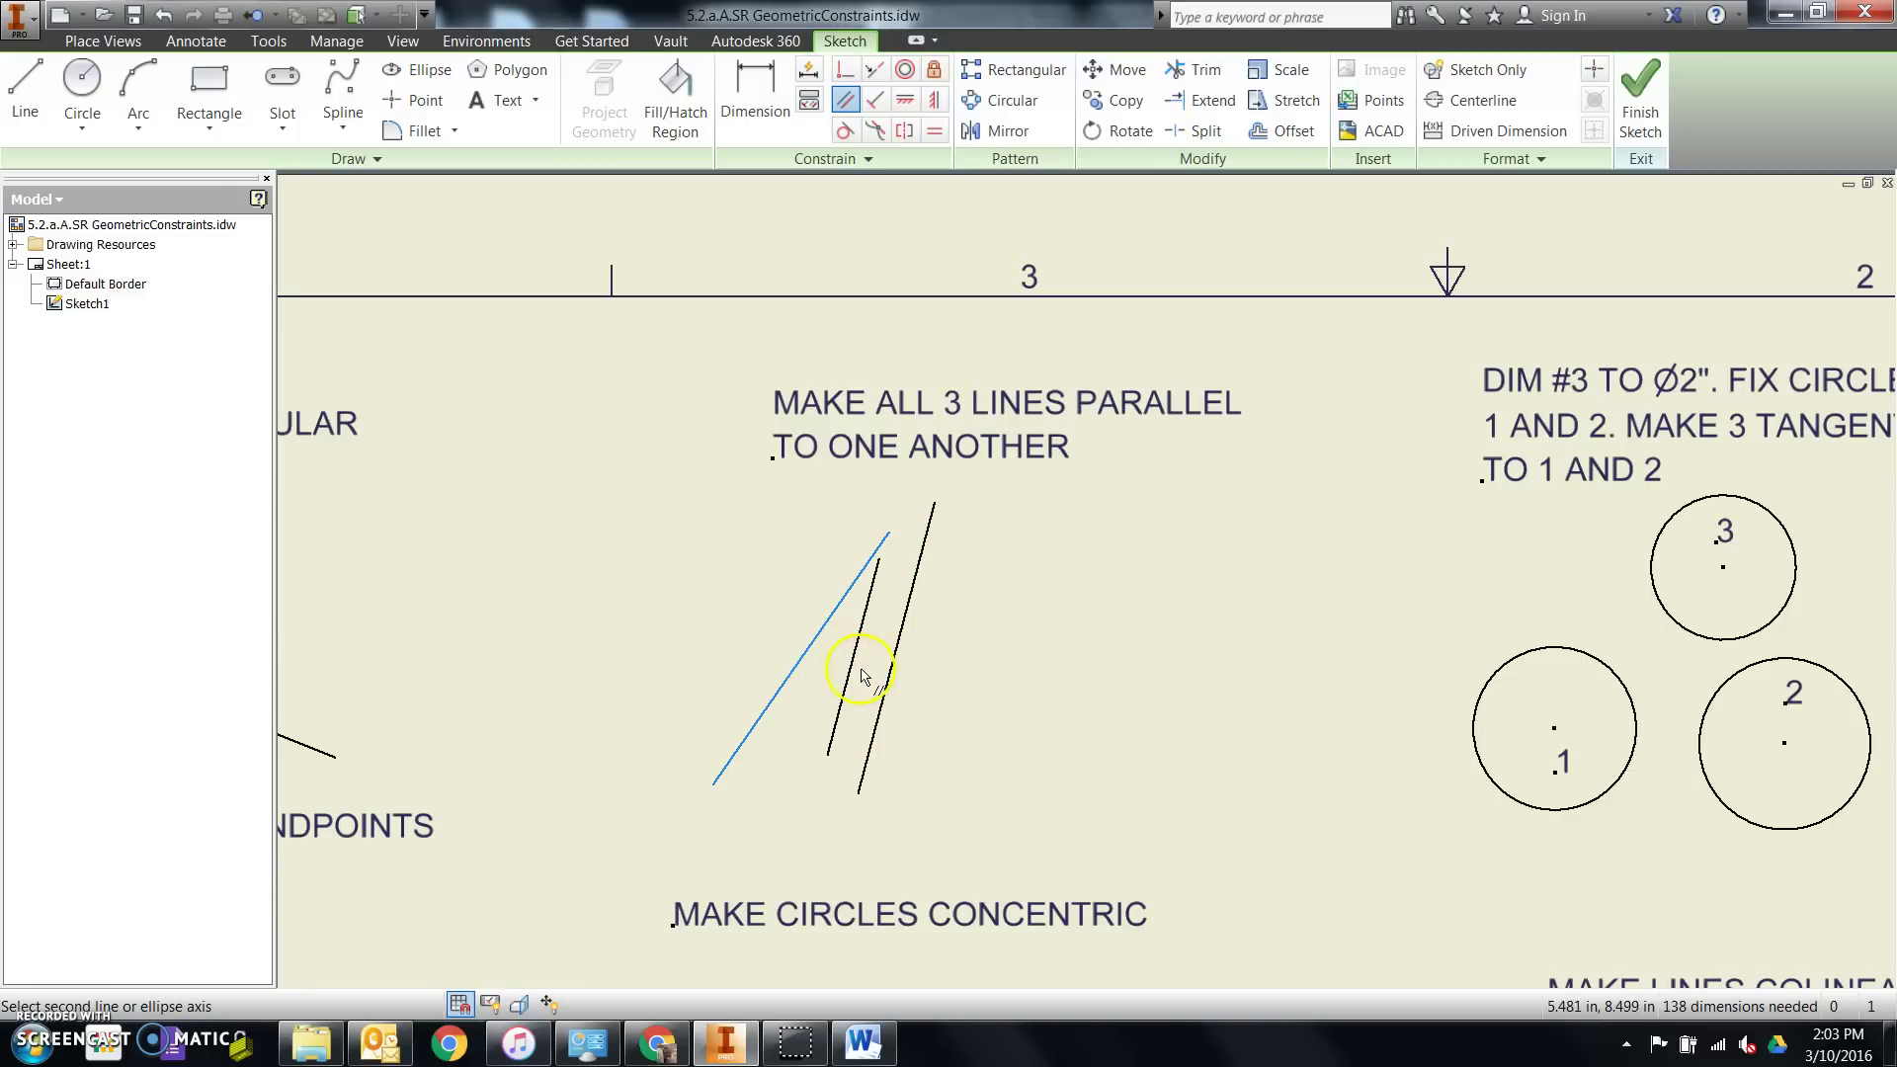
left_click(849, 662)
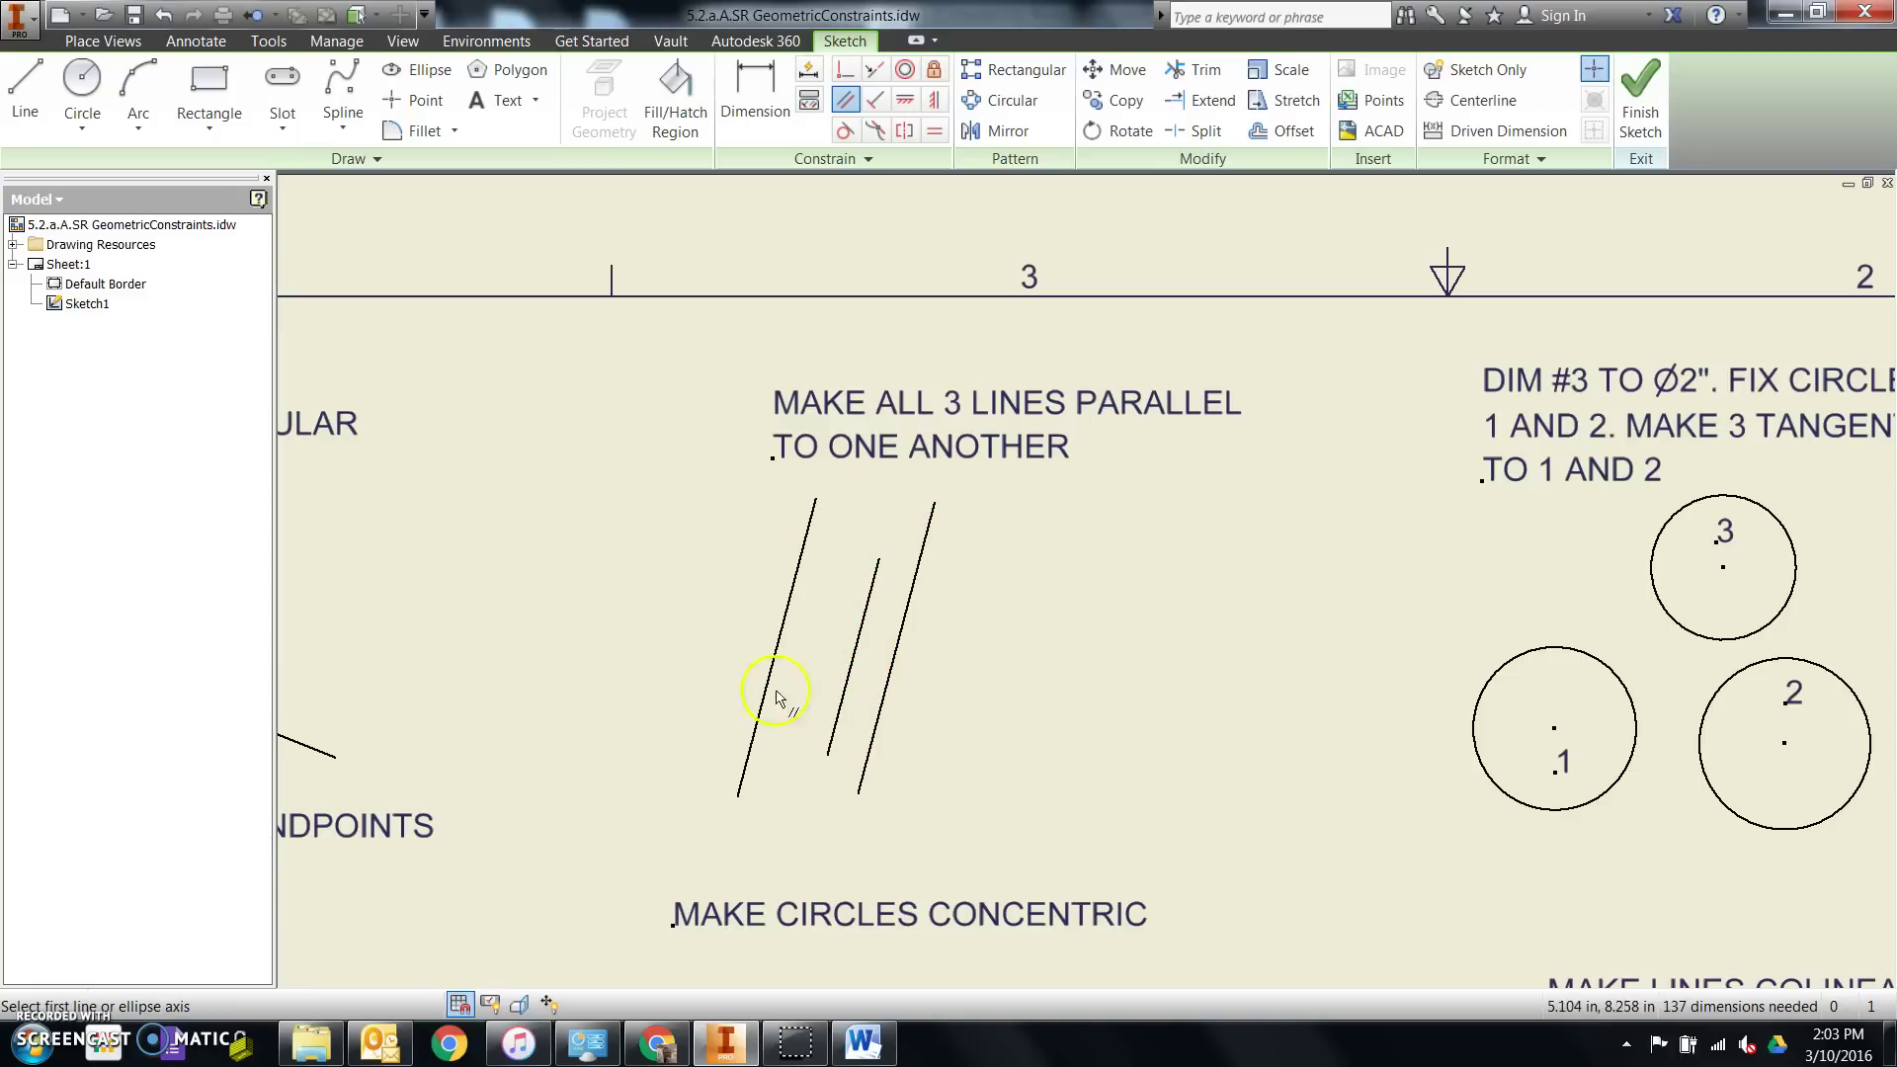
Step: Scroll through the Word reference to recheck the parallel-lines example
left_click(862, 1043)
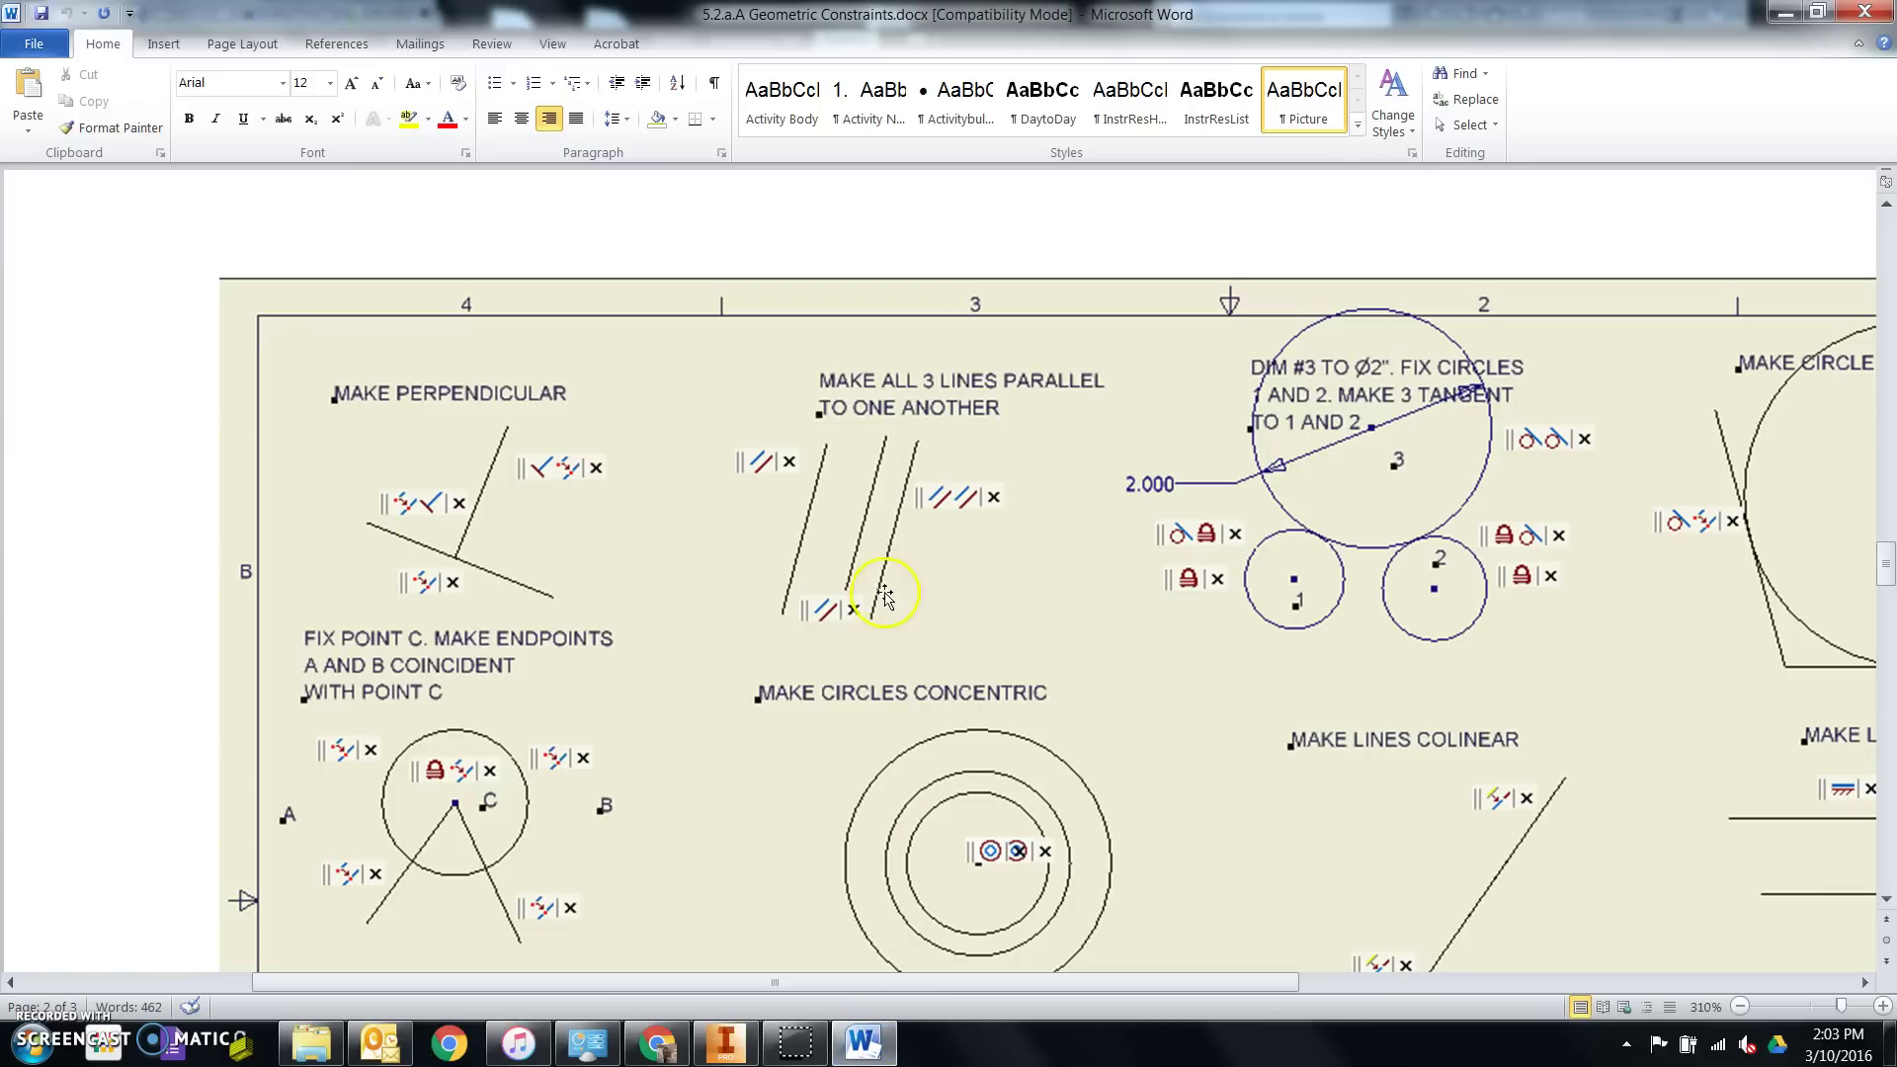
scroll(868, 603, "down", 1)
scroll(856, 529, "down", 1)
scroll(857, 529, "up", 1)
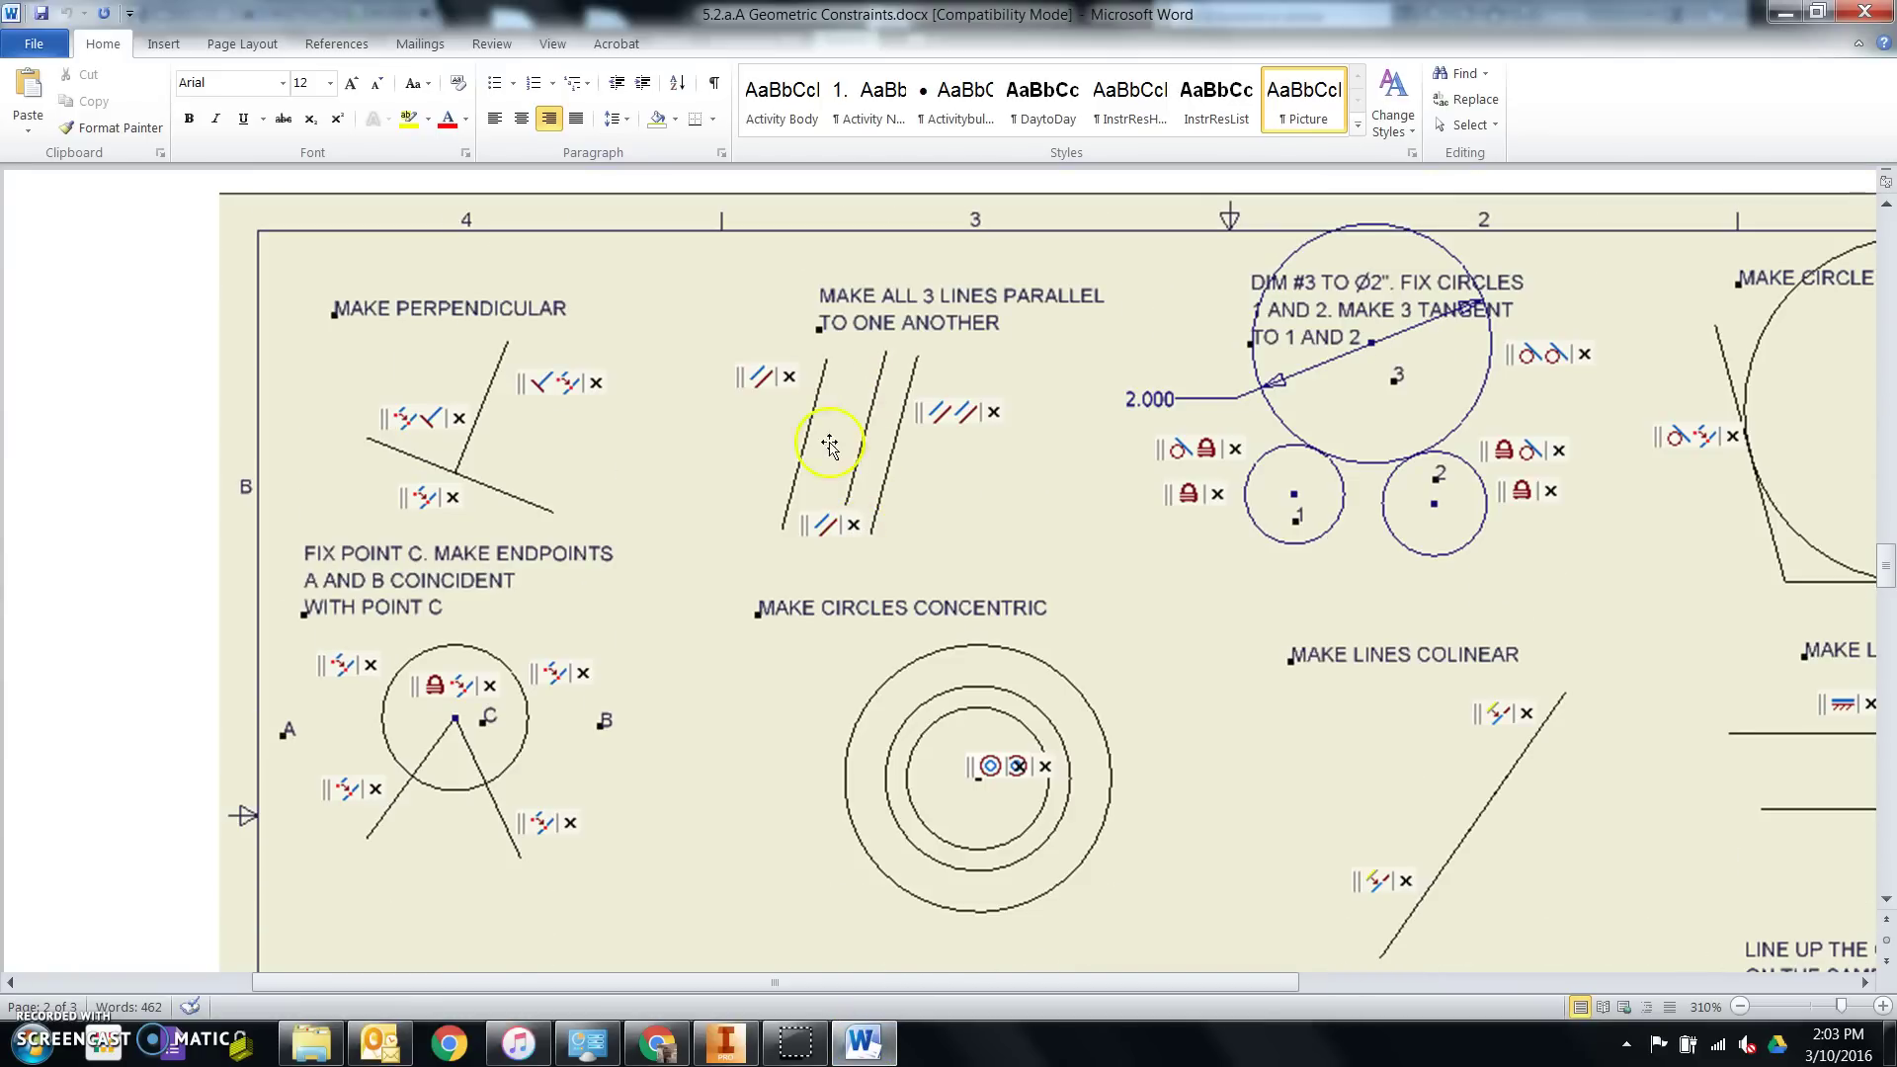
left_click(864, 1042)
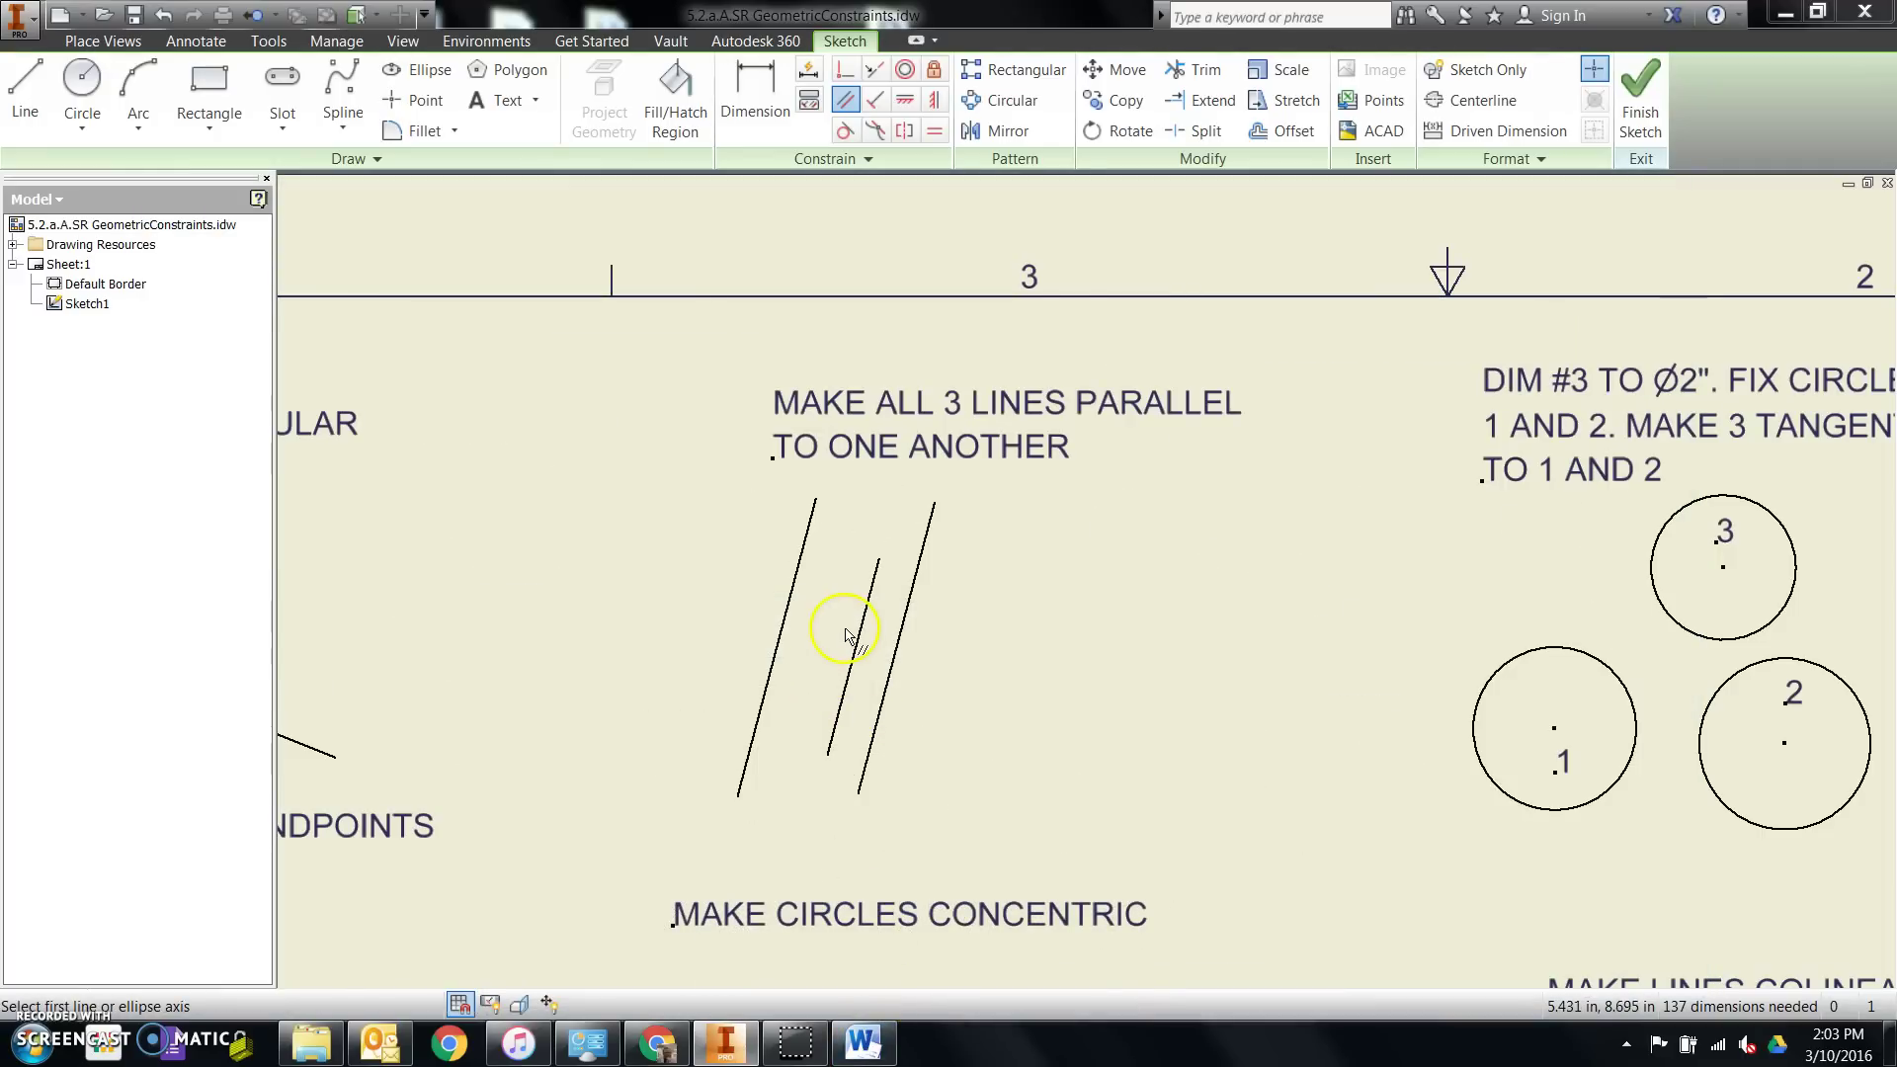
Step: Undo both parallel constraints and reapply them: left line to middle, then crossing line to middle
left_click(164, 16)
left_click(164, 16)
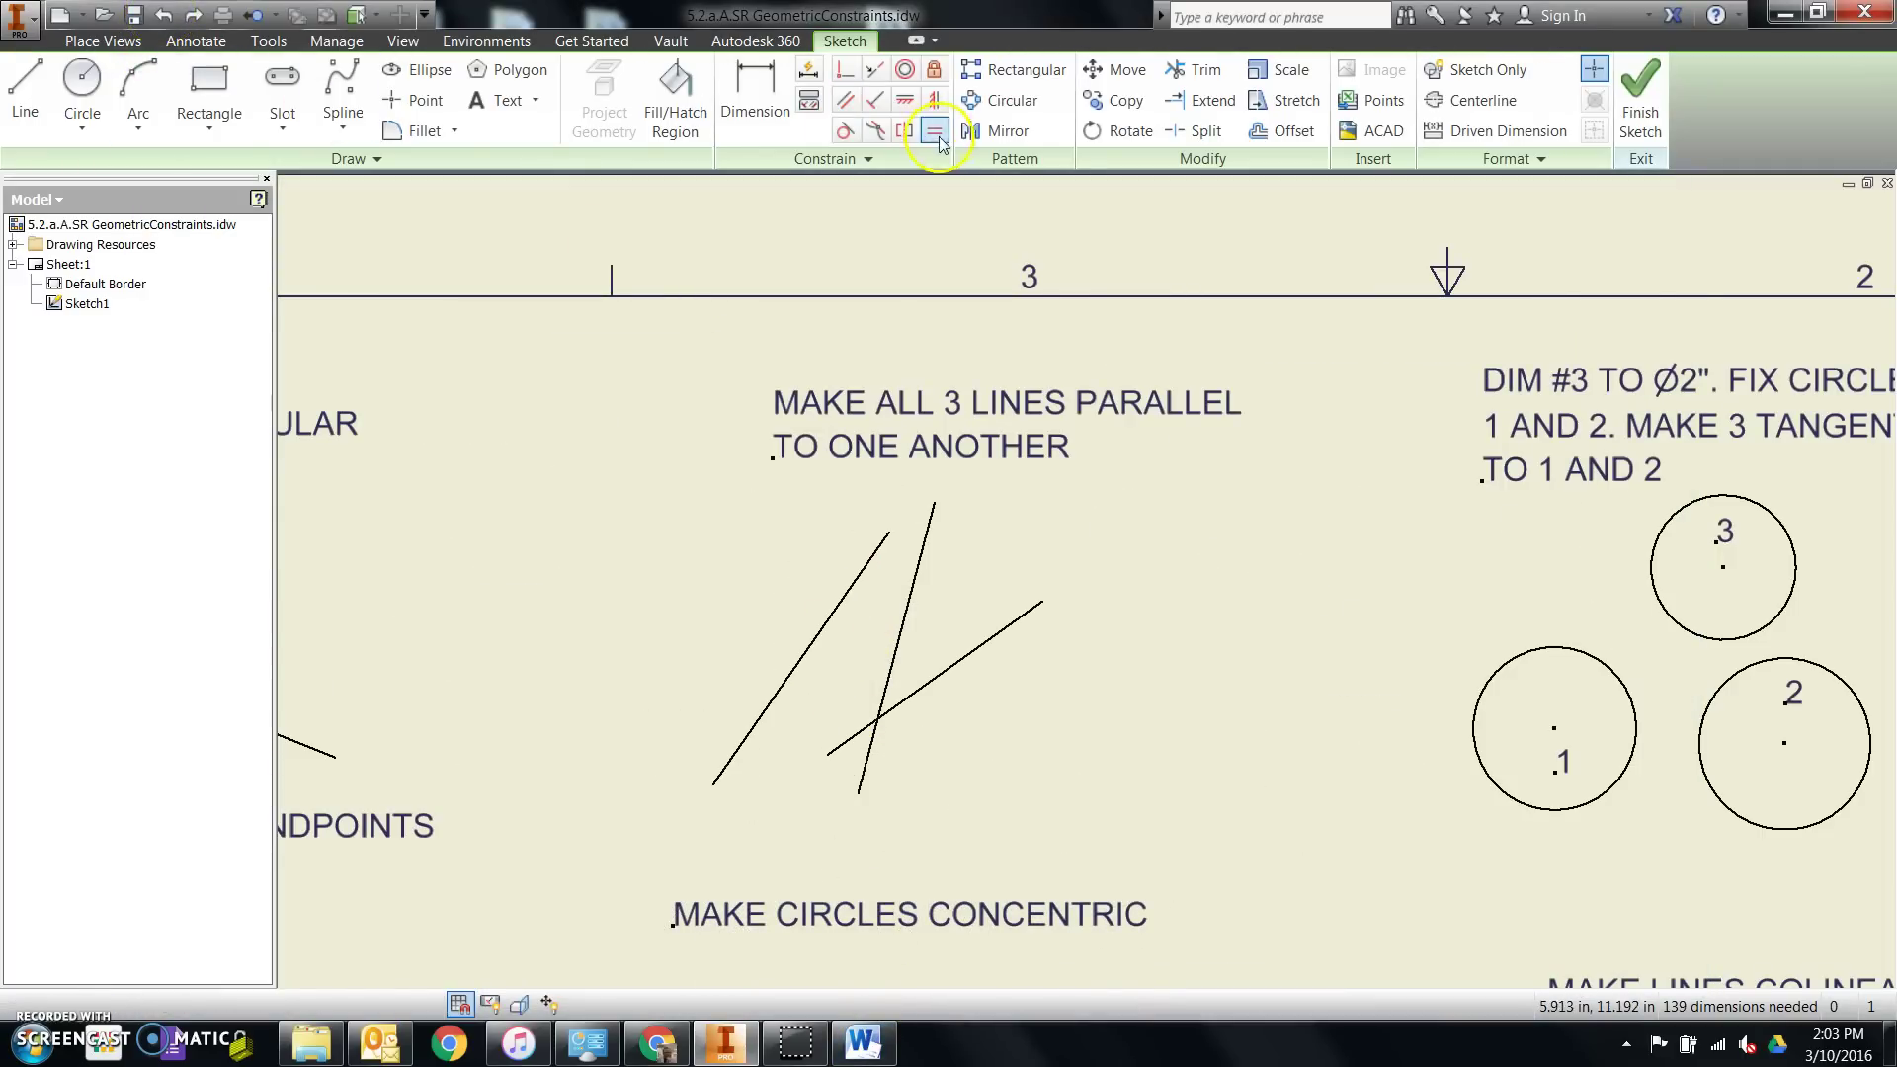
left_click(846, 100)
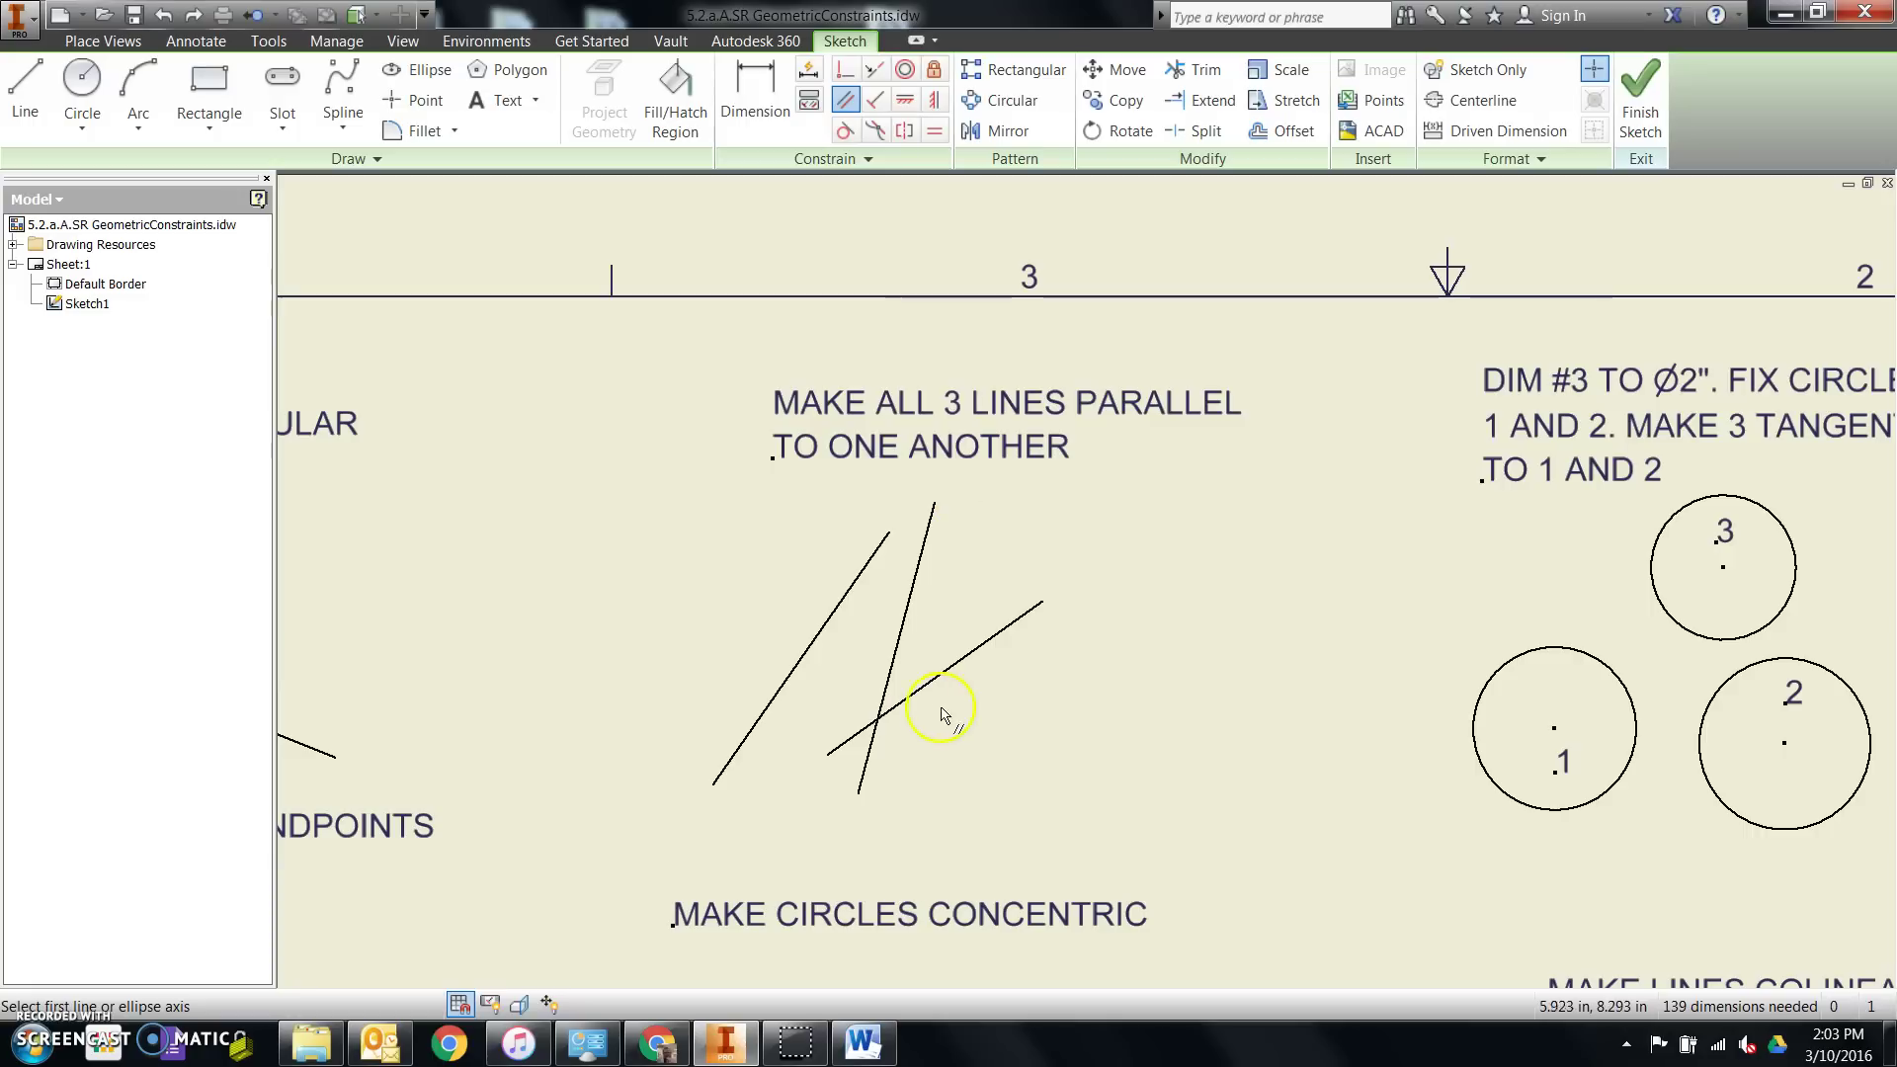
left_click(812, 654)
left_click(903, 647)
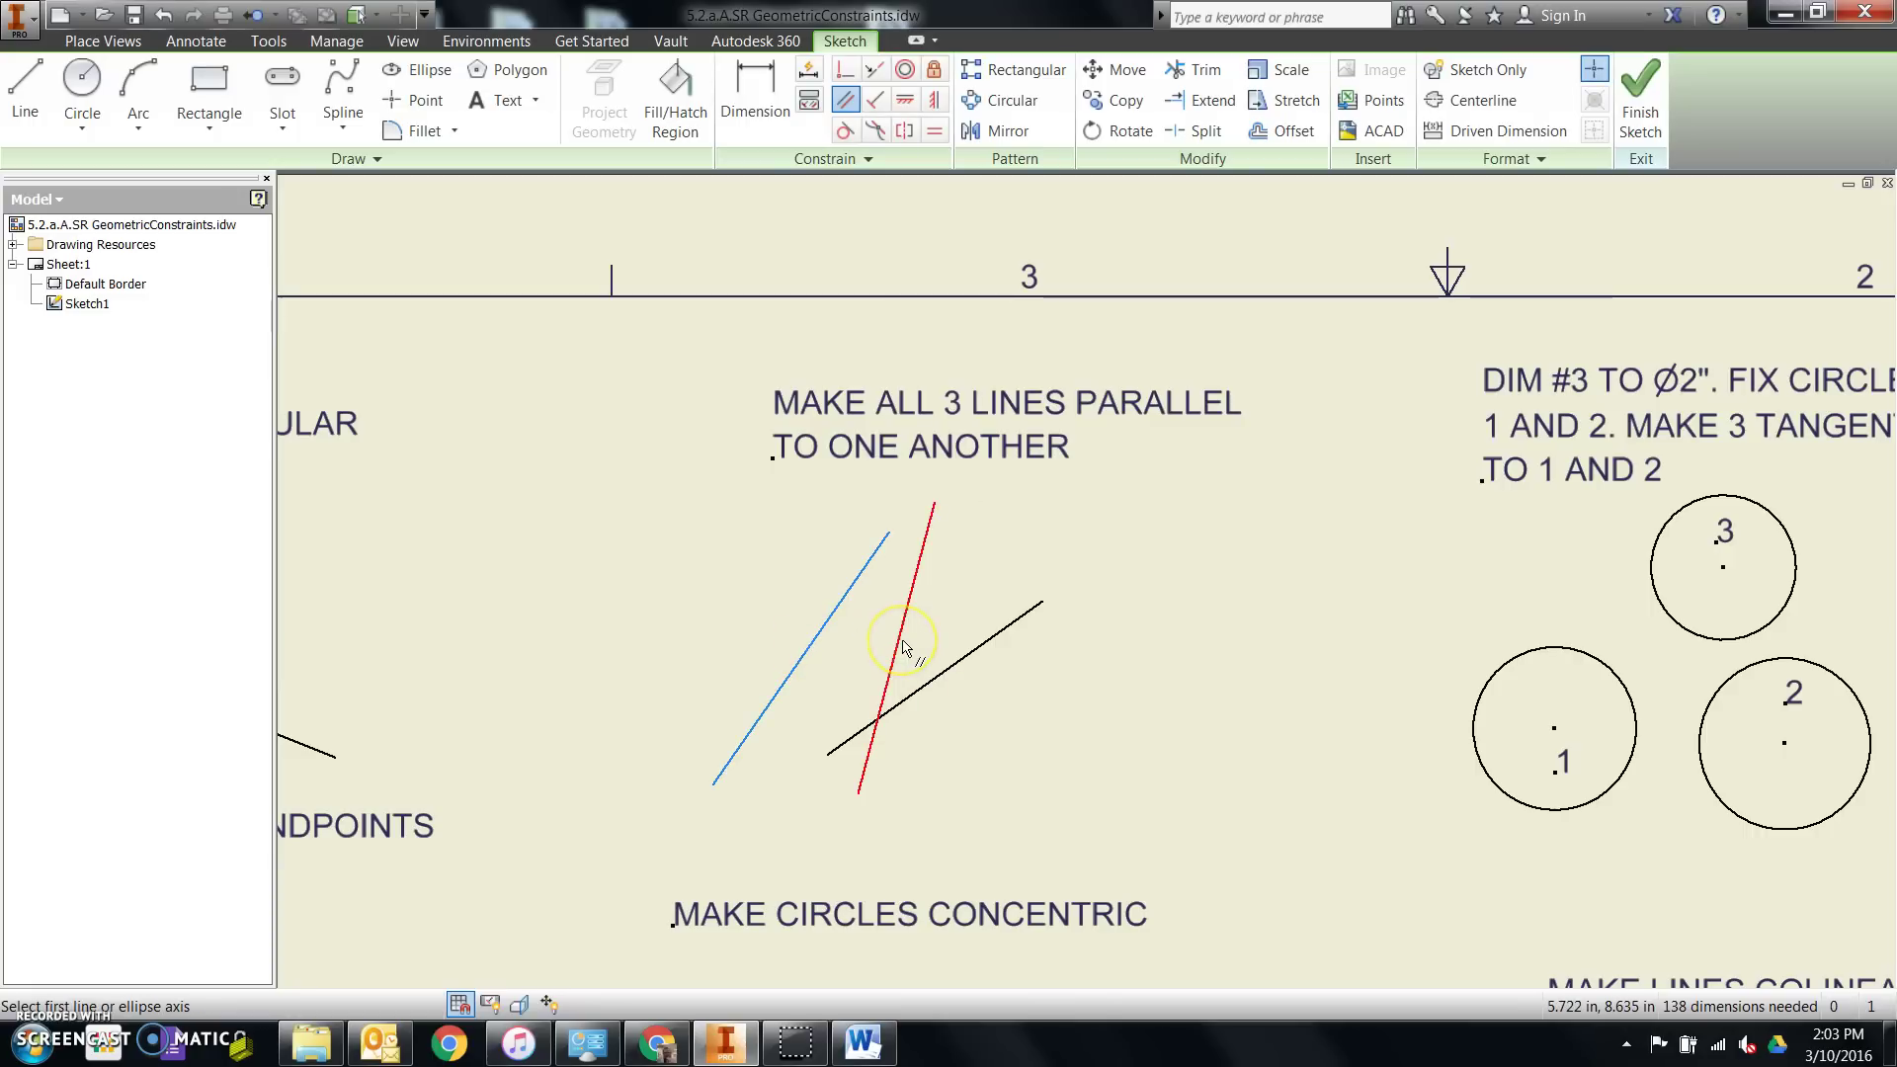
left_click(903, 647)
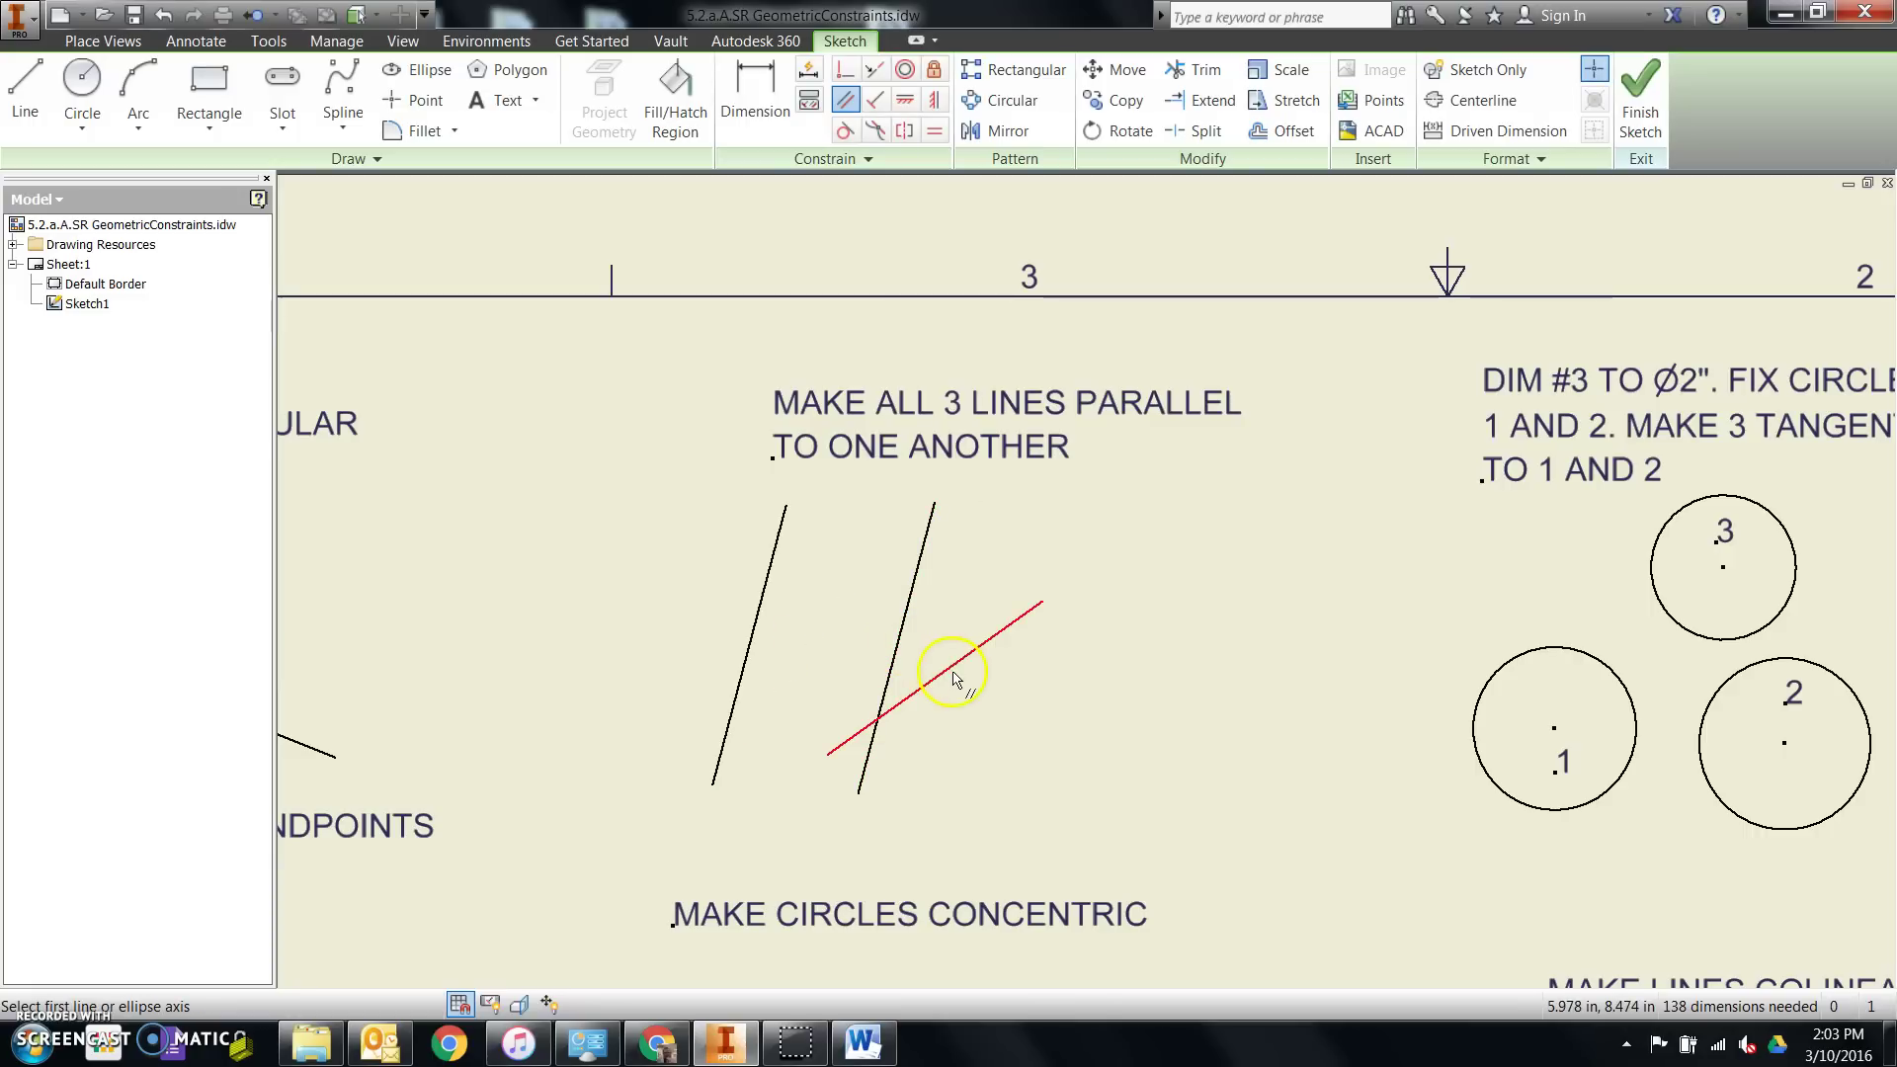
left_click(953, 667)
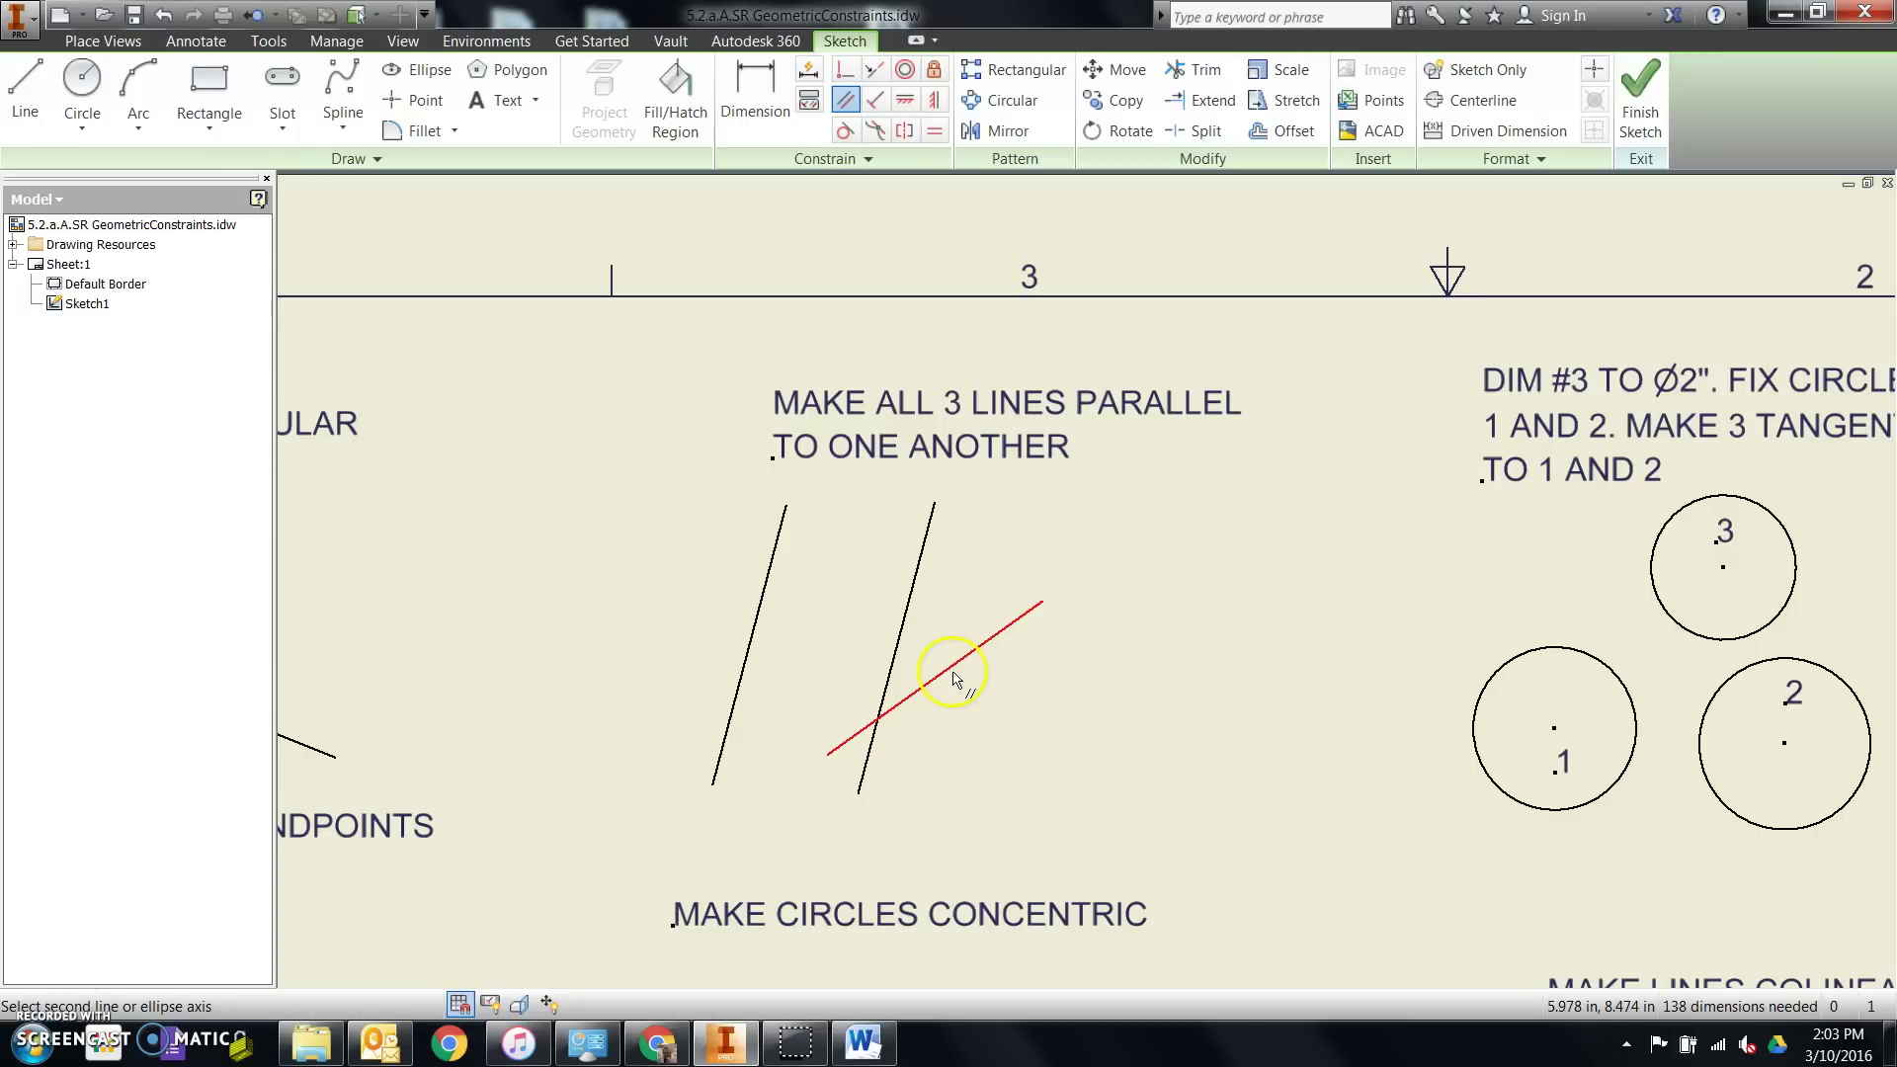
left_click(901, 644)
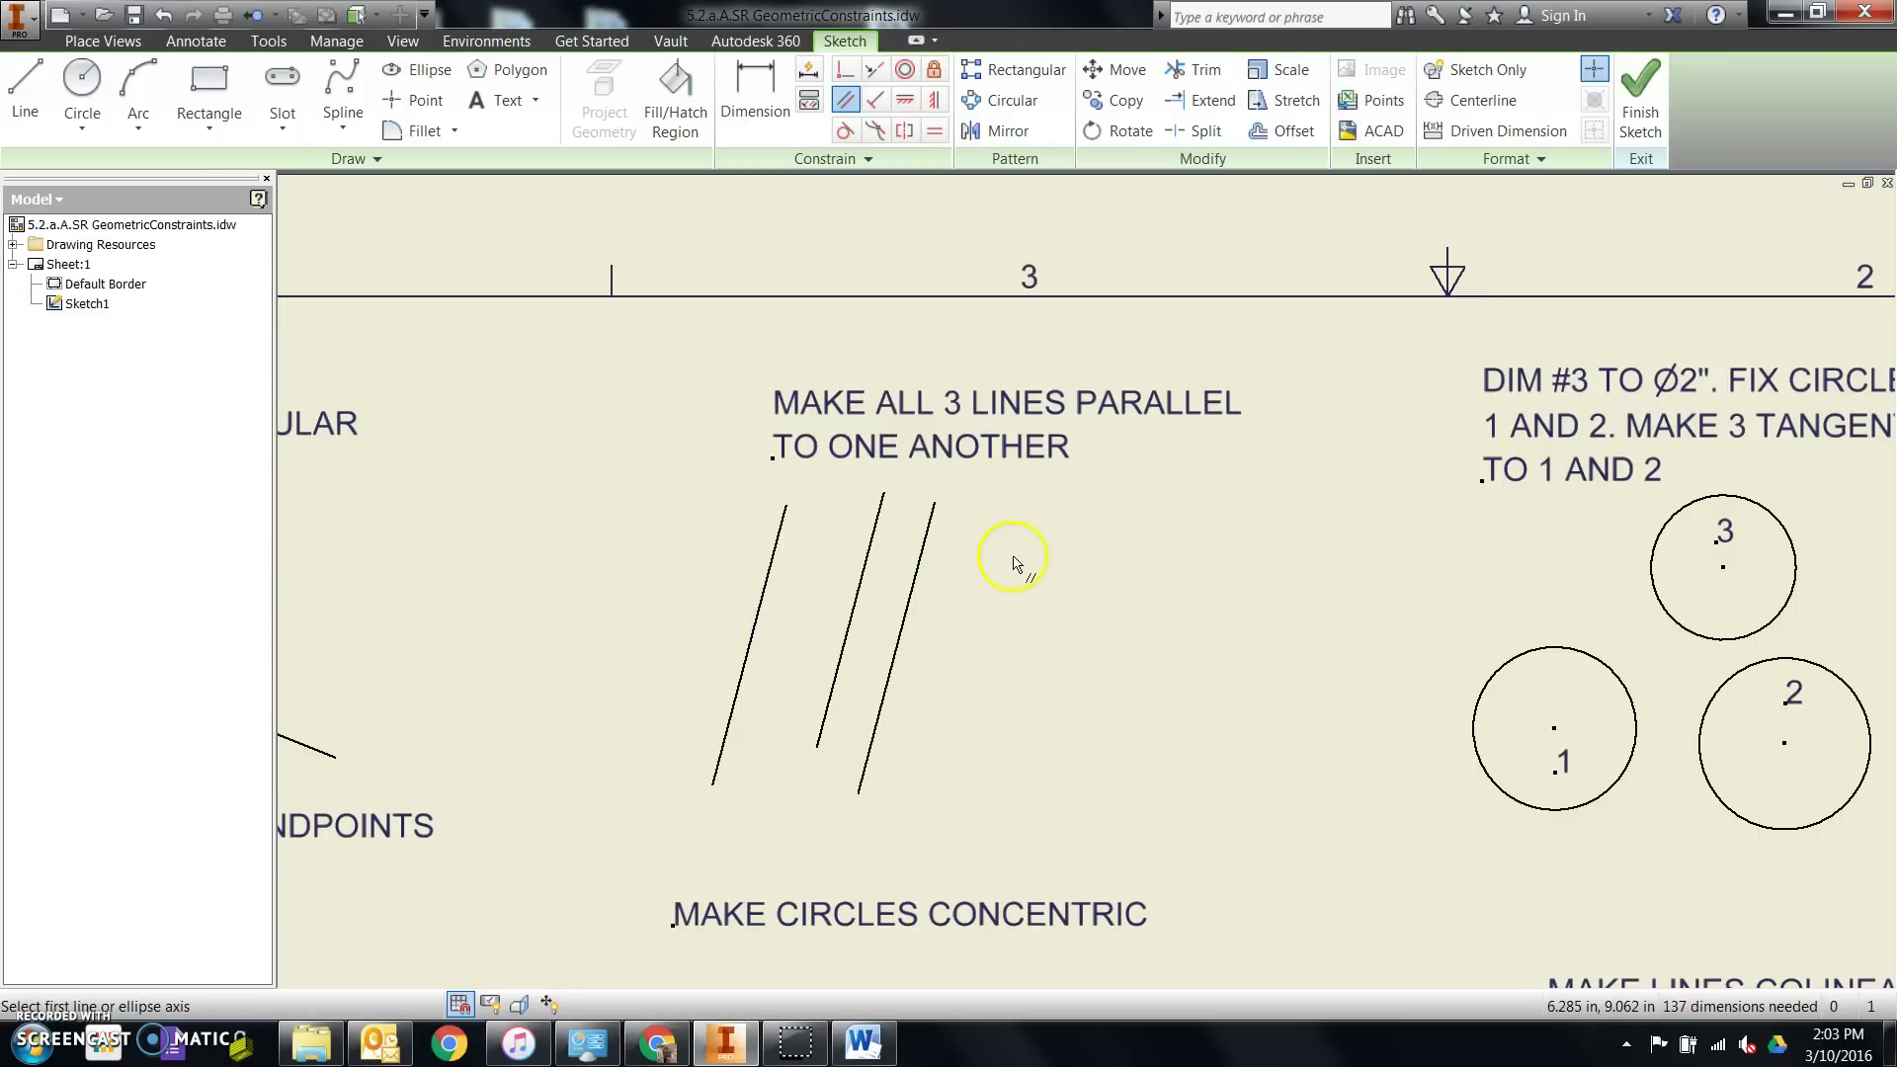
Step: Compare the re-constrained parallel lines against the Word reference once more
left_click(866, 1045)
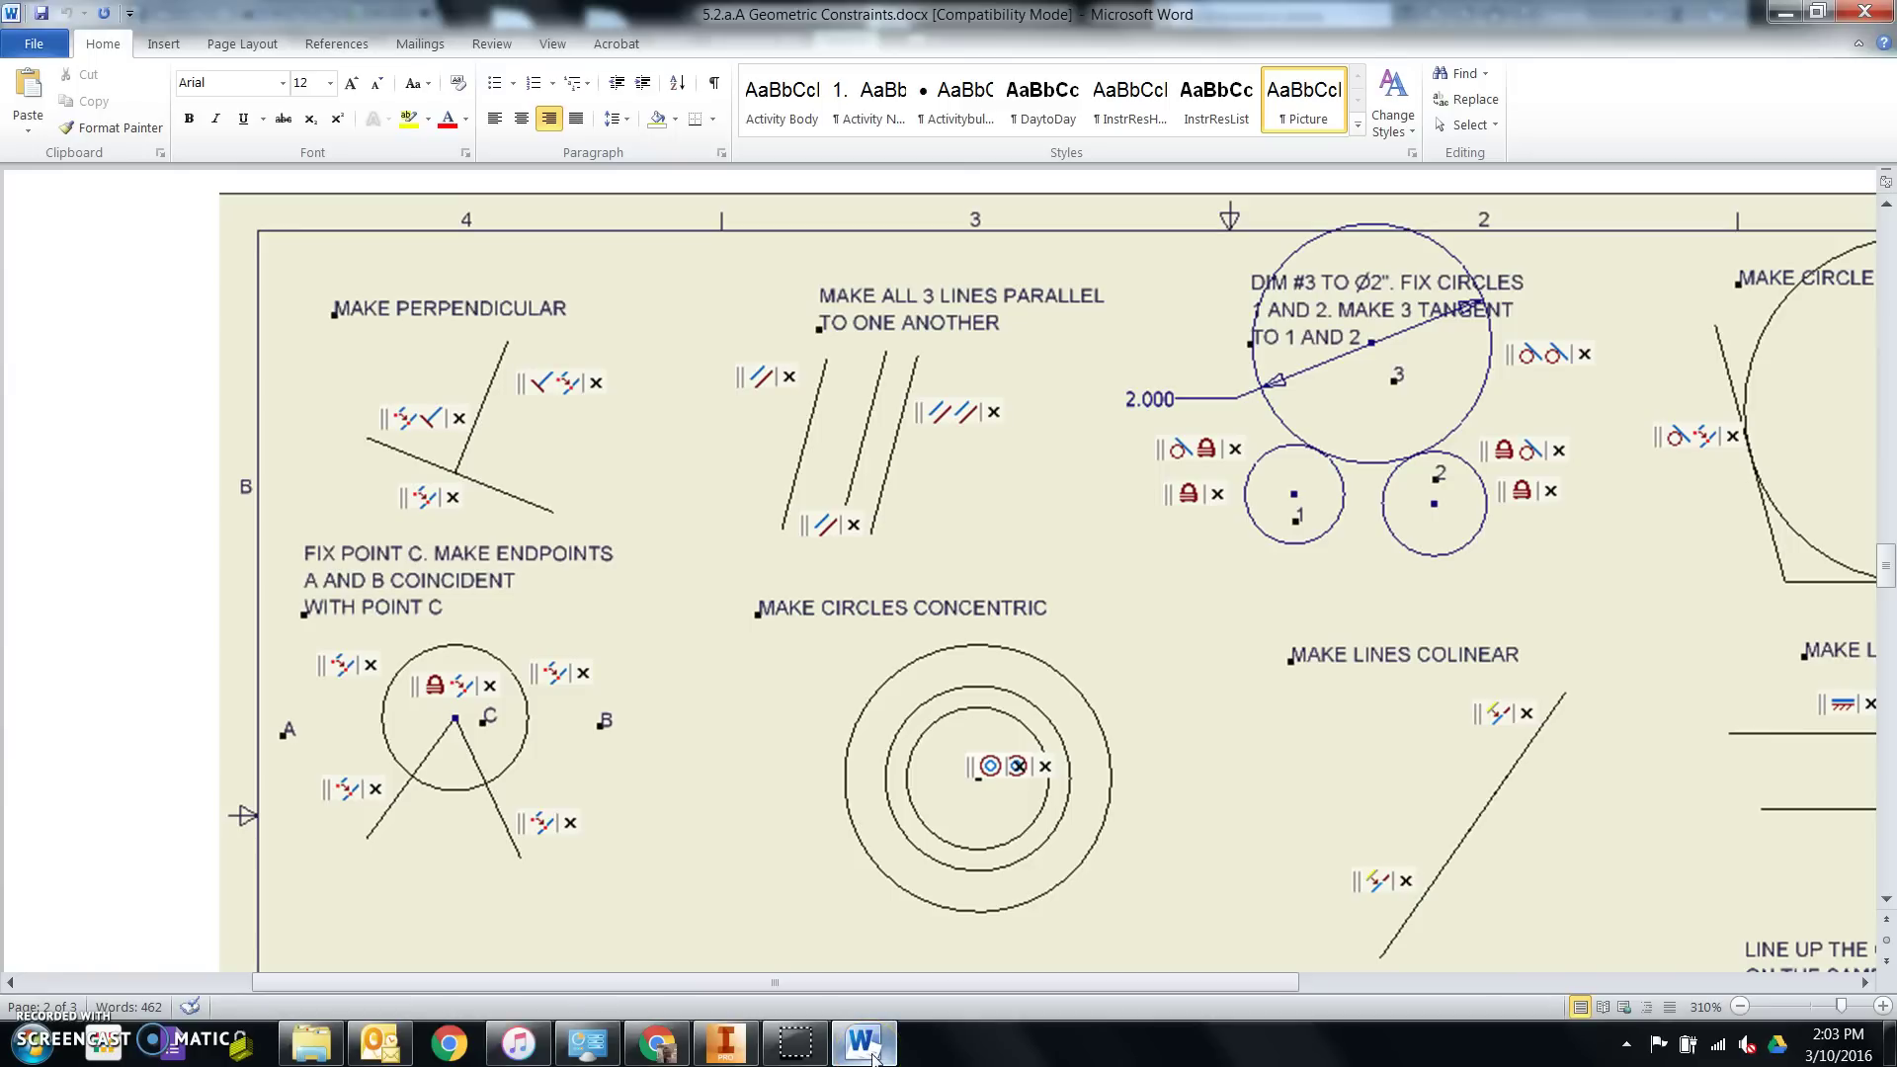
left_click(873, 1053)
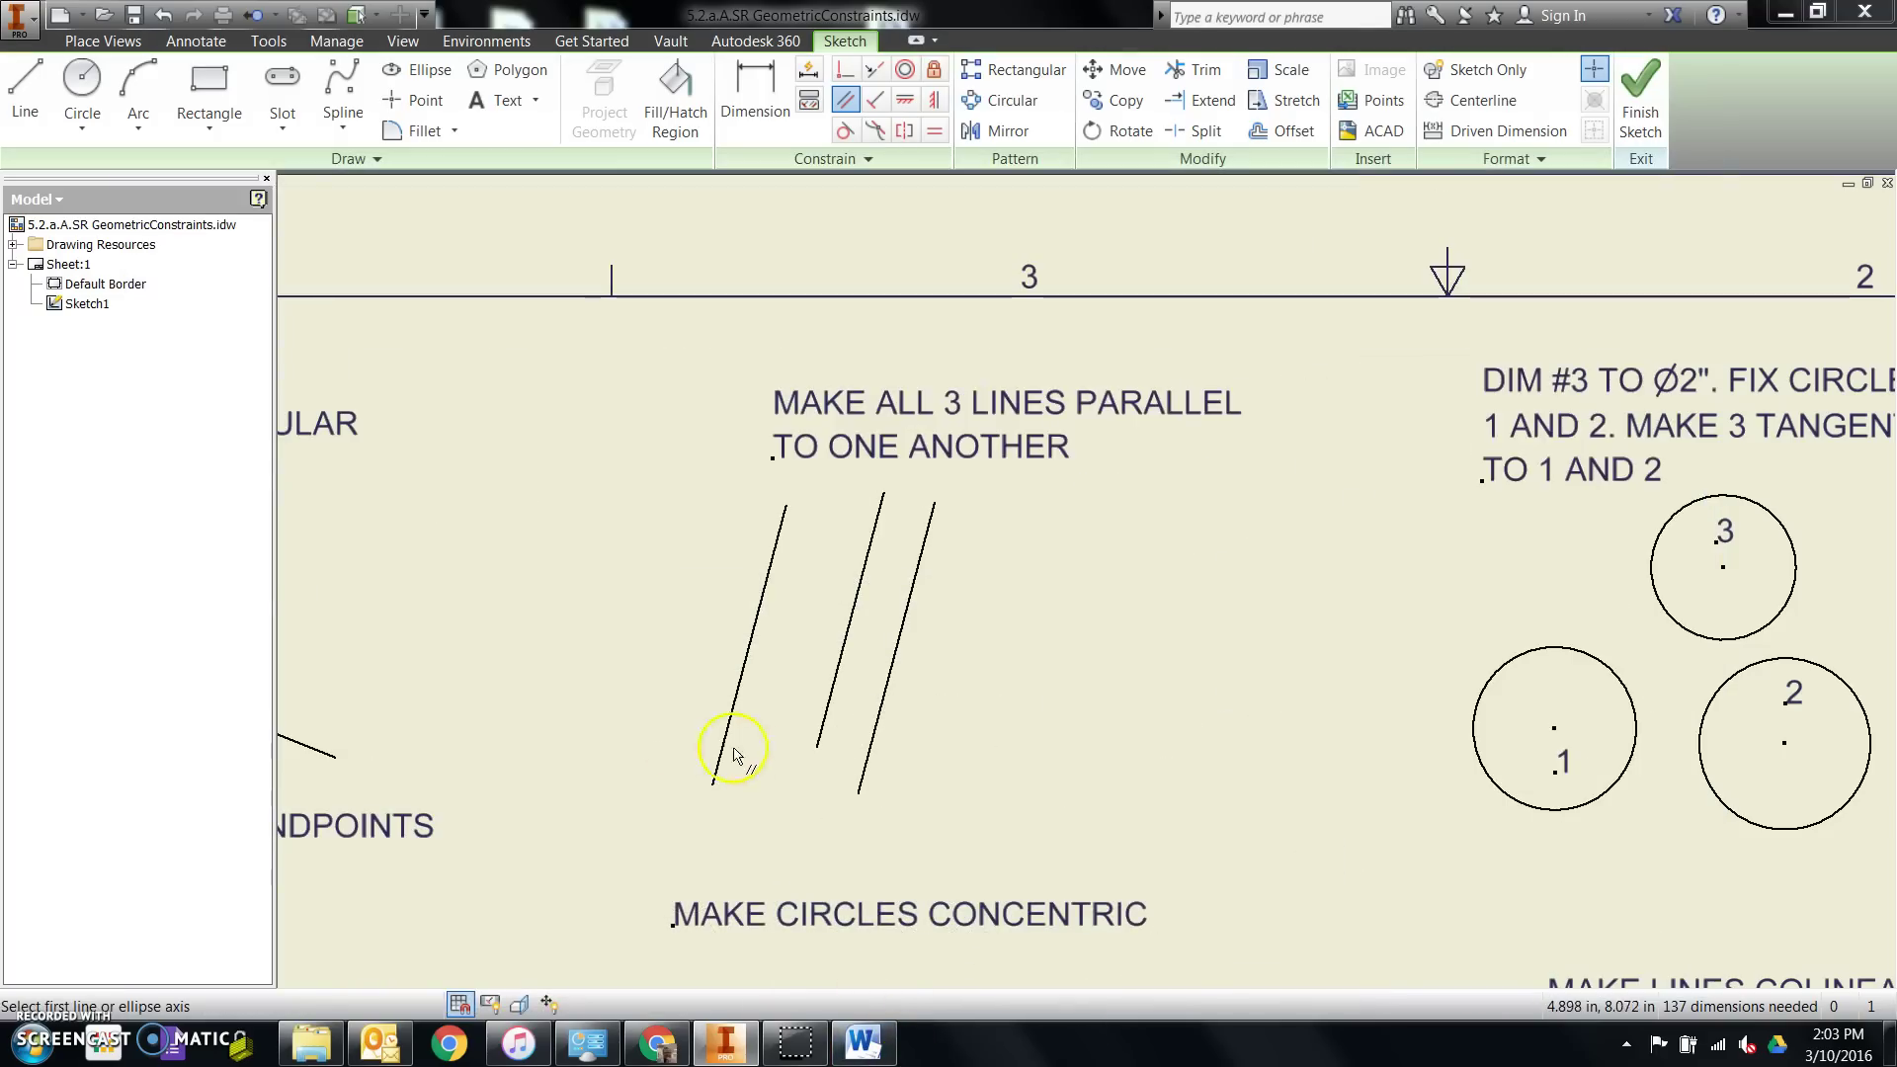
scroll(734, 756, "down", 3)
Step: Add a 2.000 diameter dimension to circle 3 in Dim #3, then glance at the Word handout
scroll(1236, 678, "up", 3)
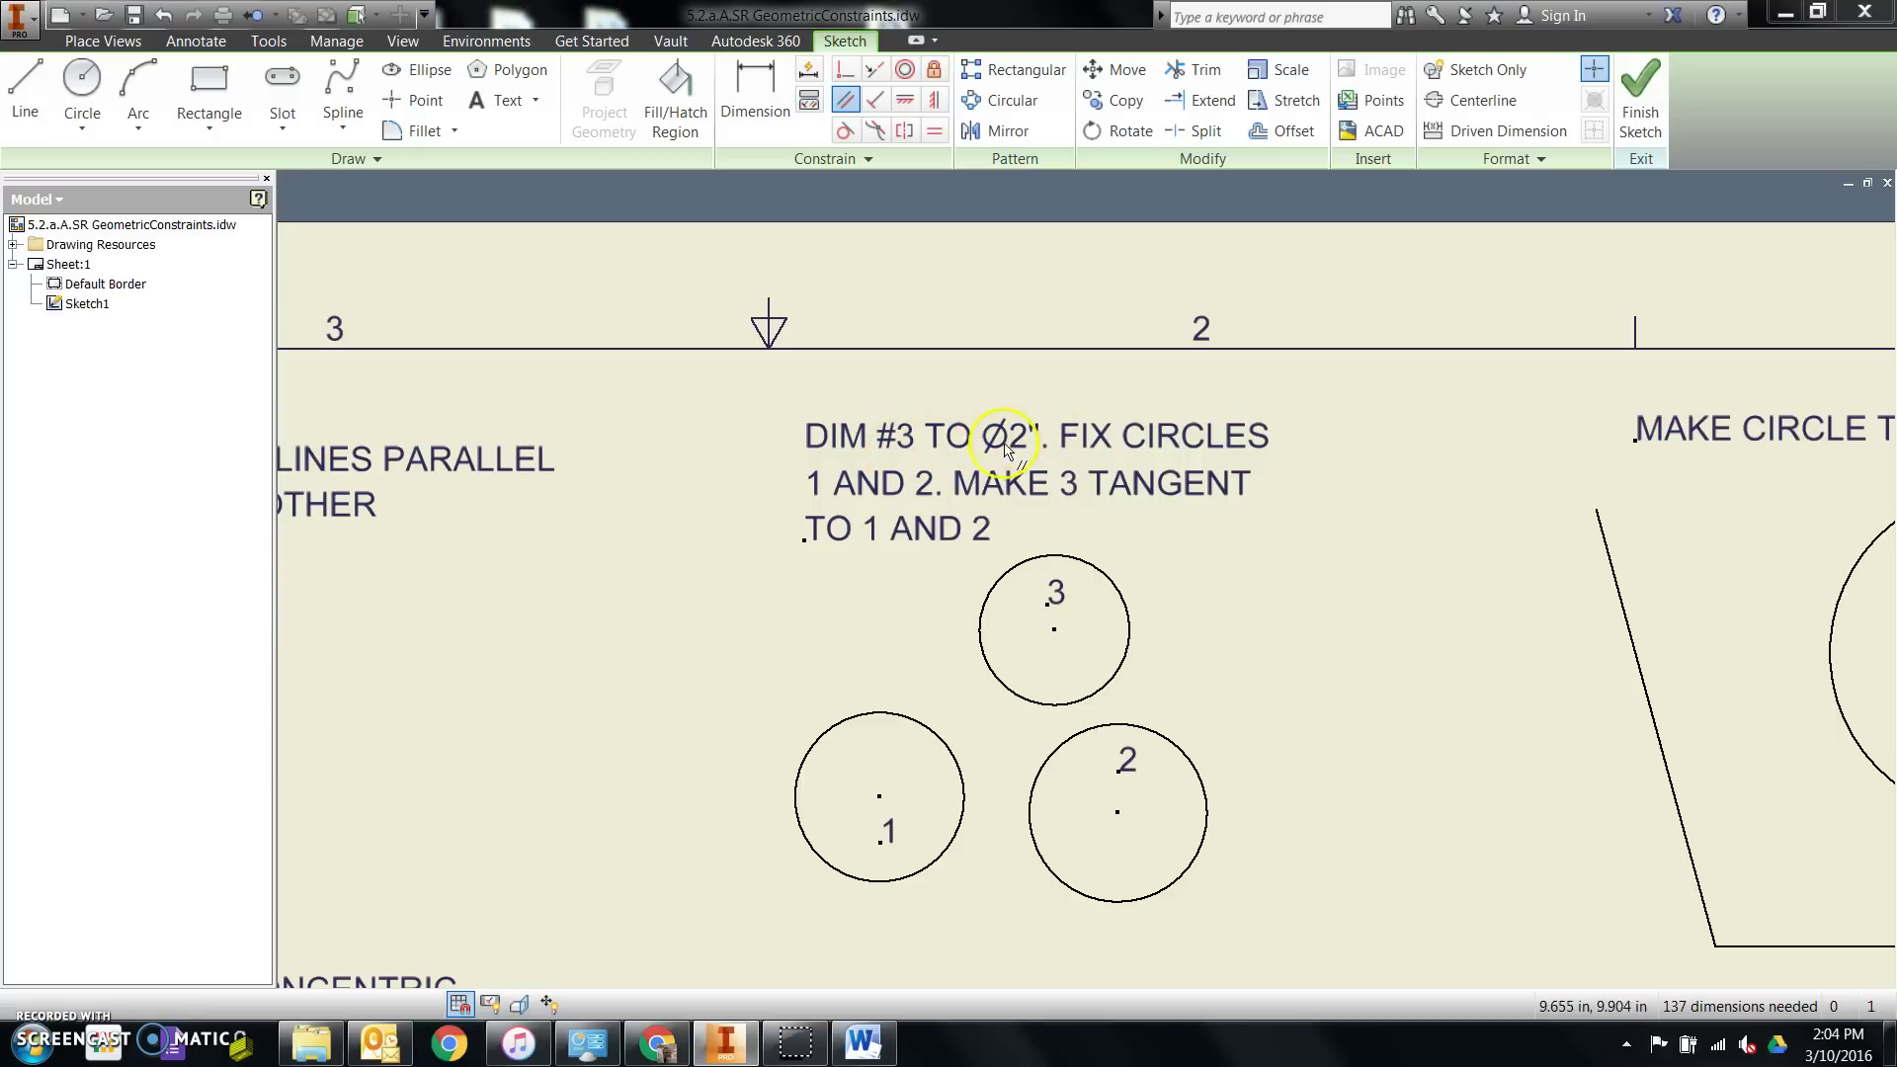
key("d")
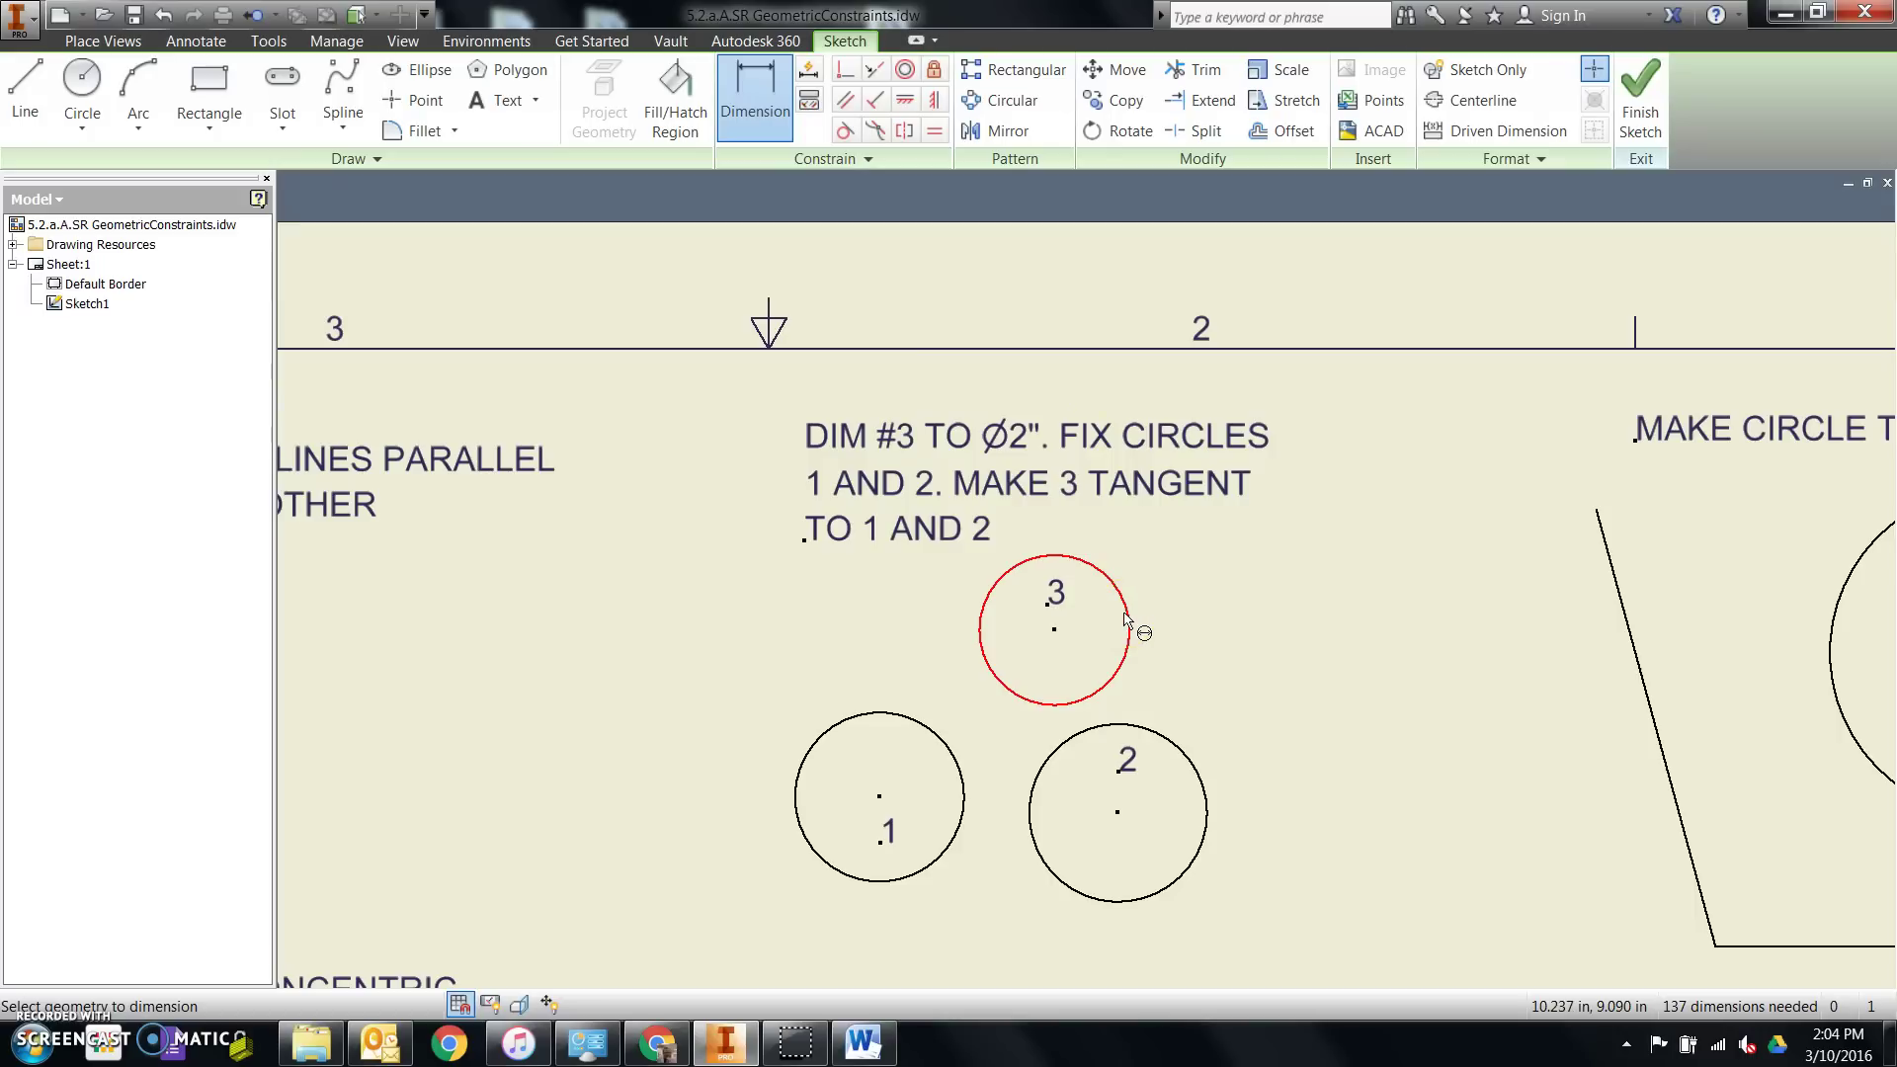
left_click_drag(1127, 619, 1195, 573)
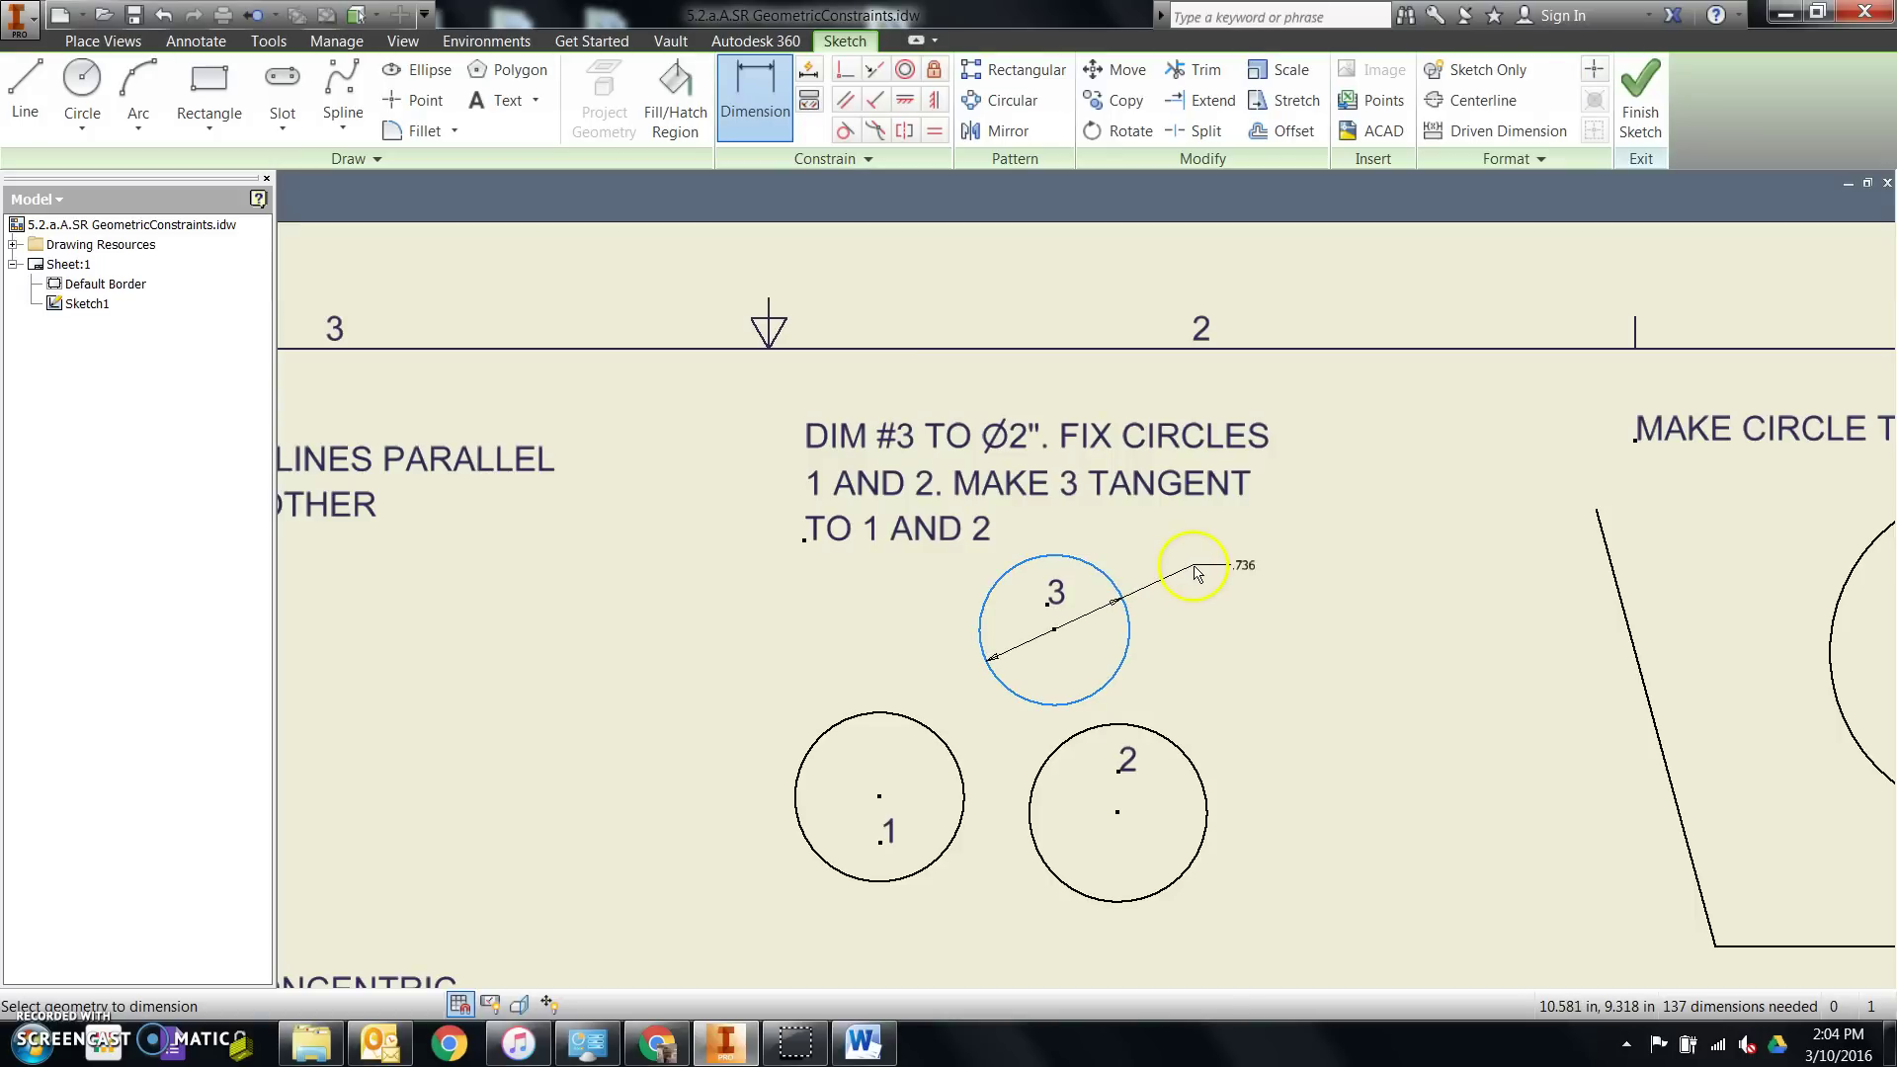
left_click(1199, 565)
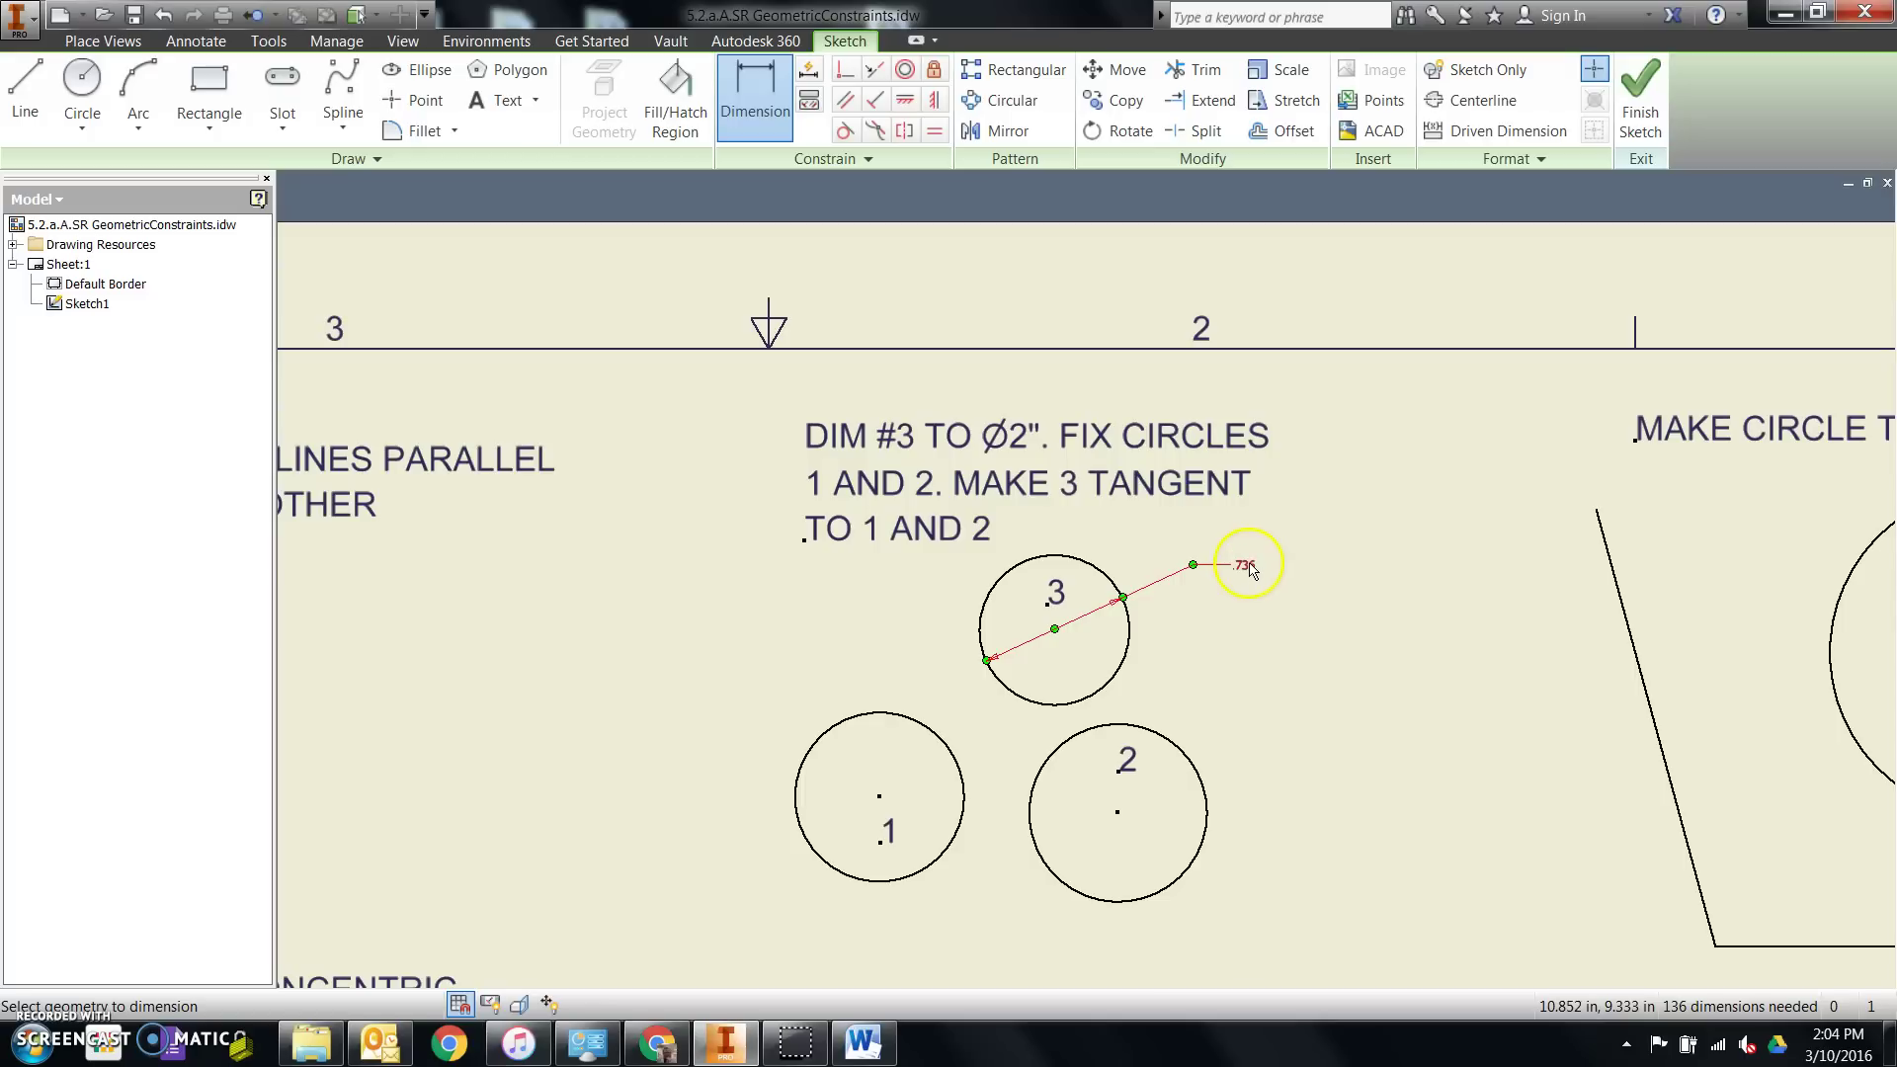
double_click(1246, 566)
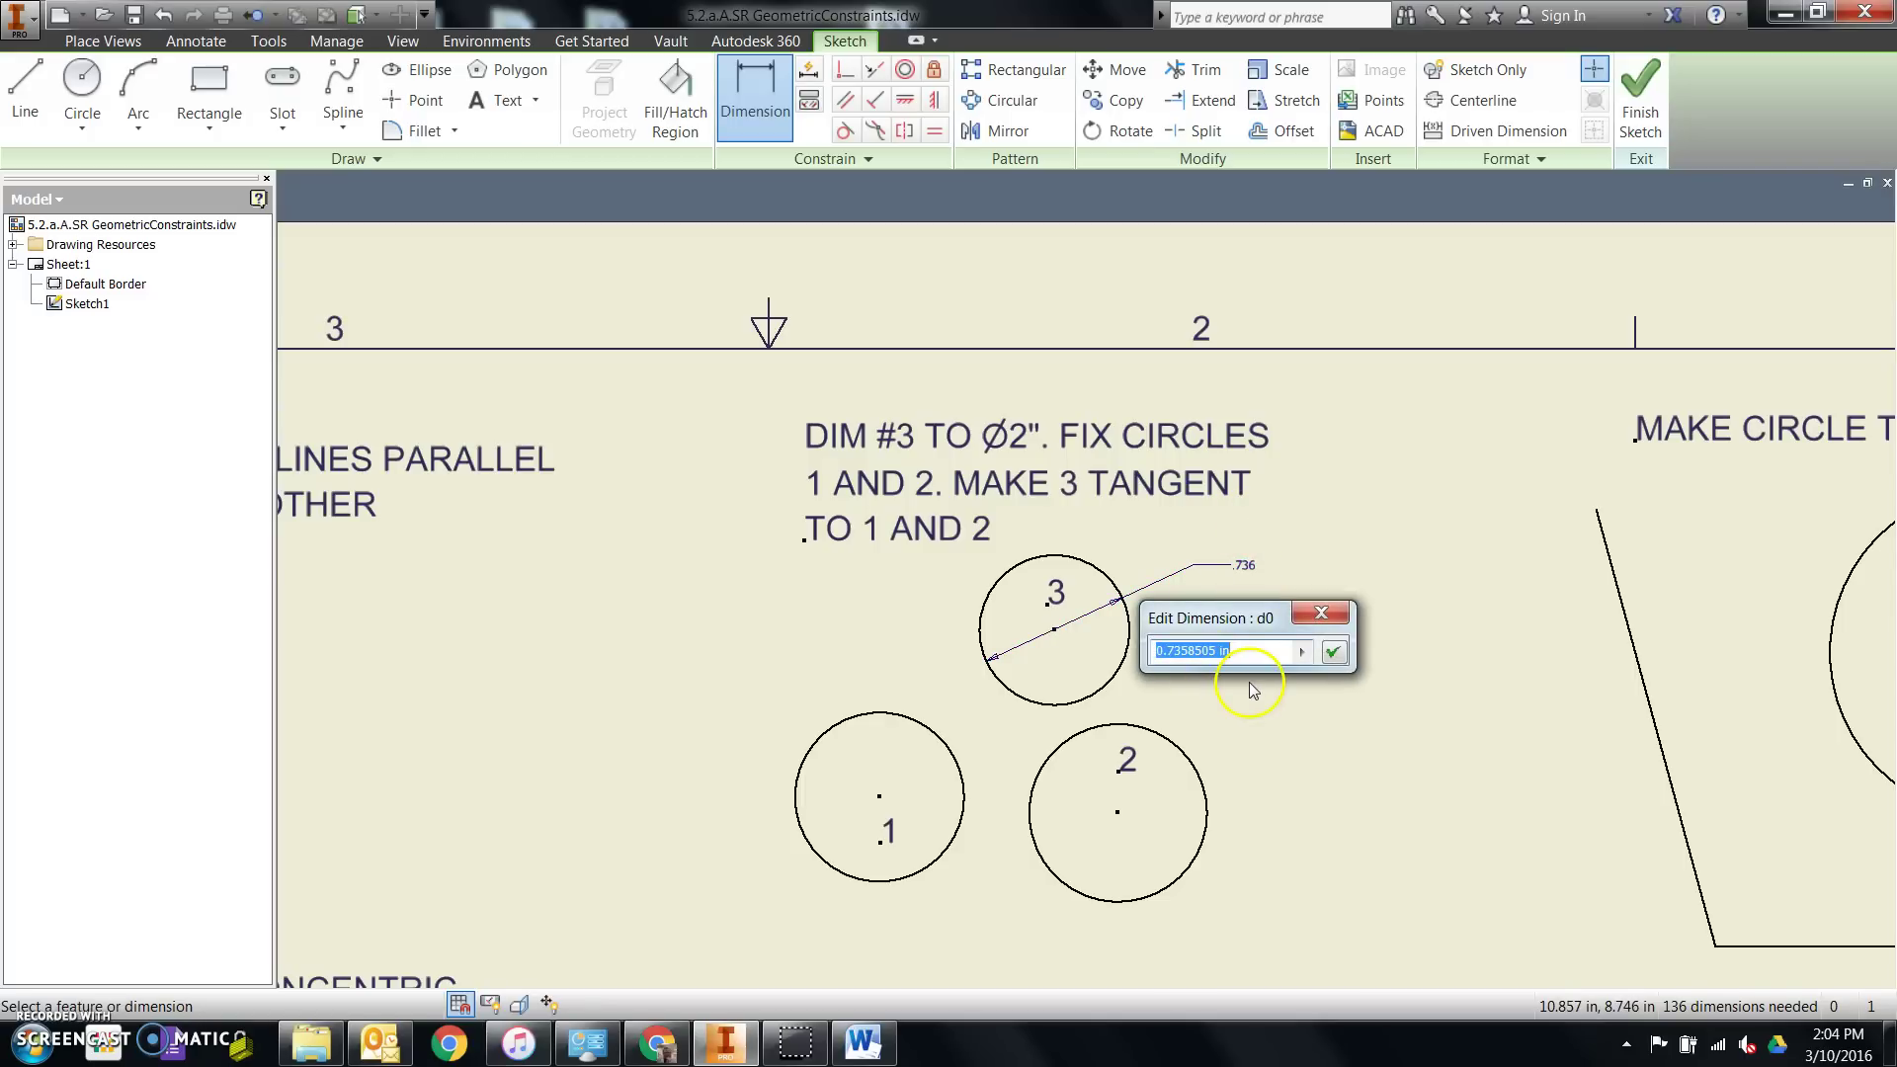
type("2")
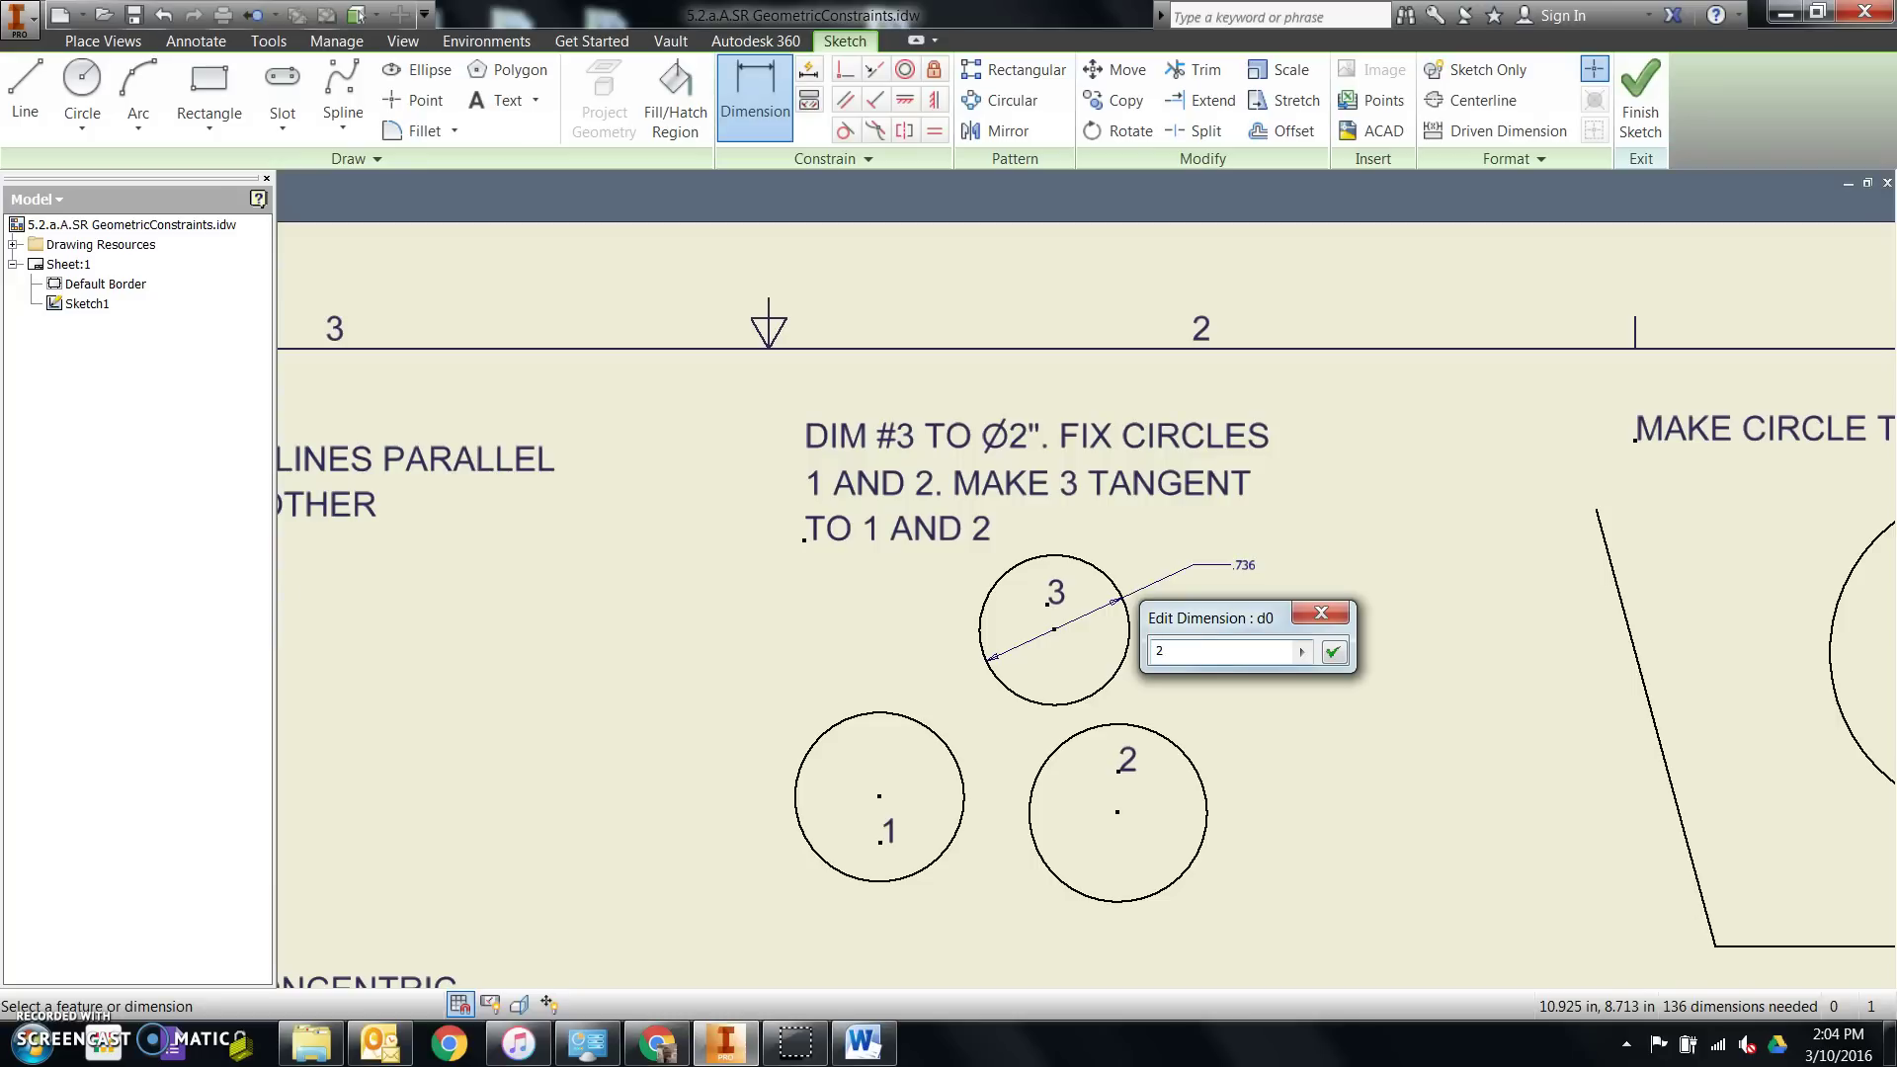
key("Return")
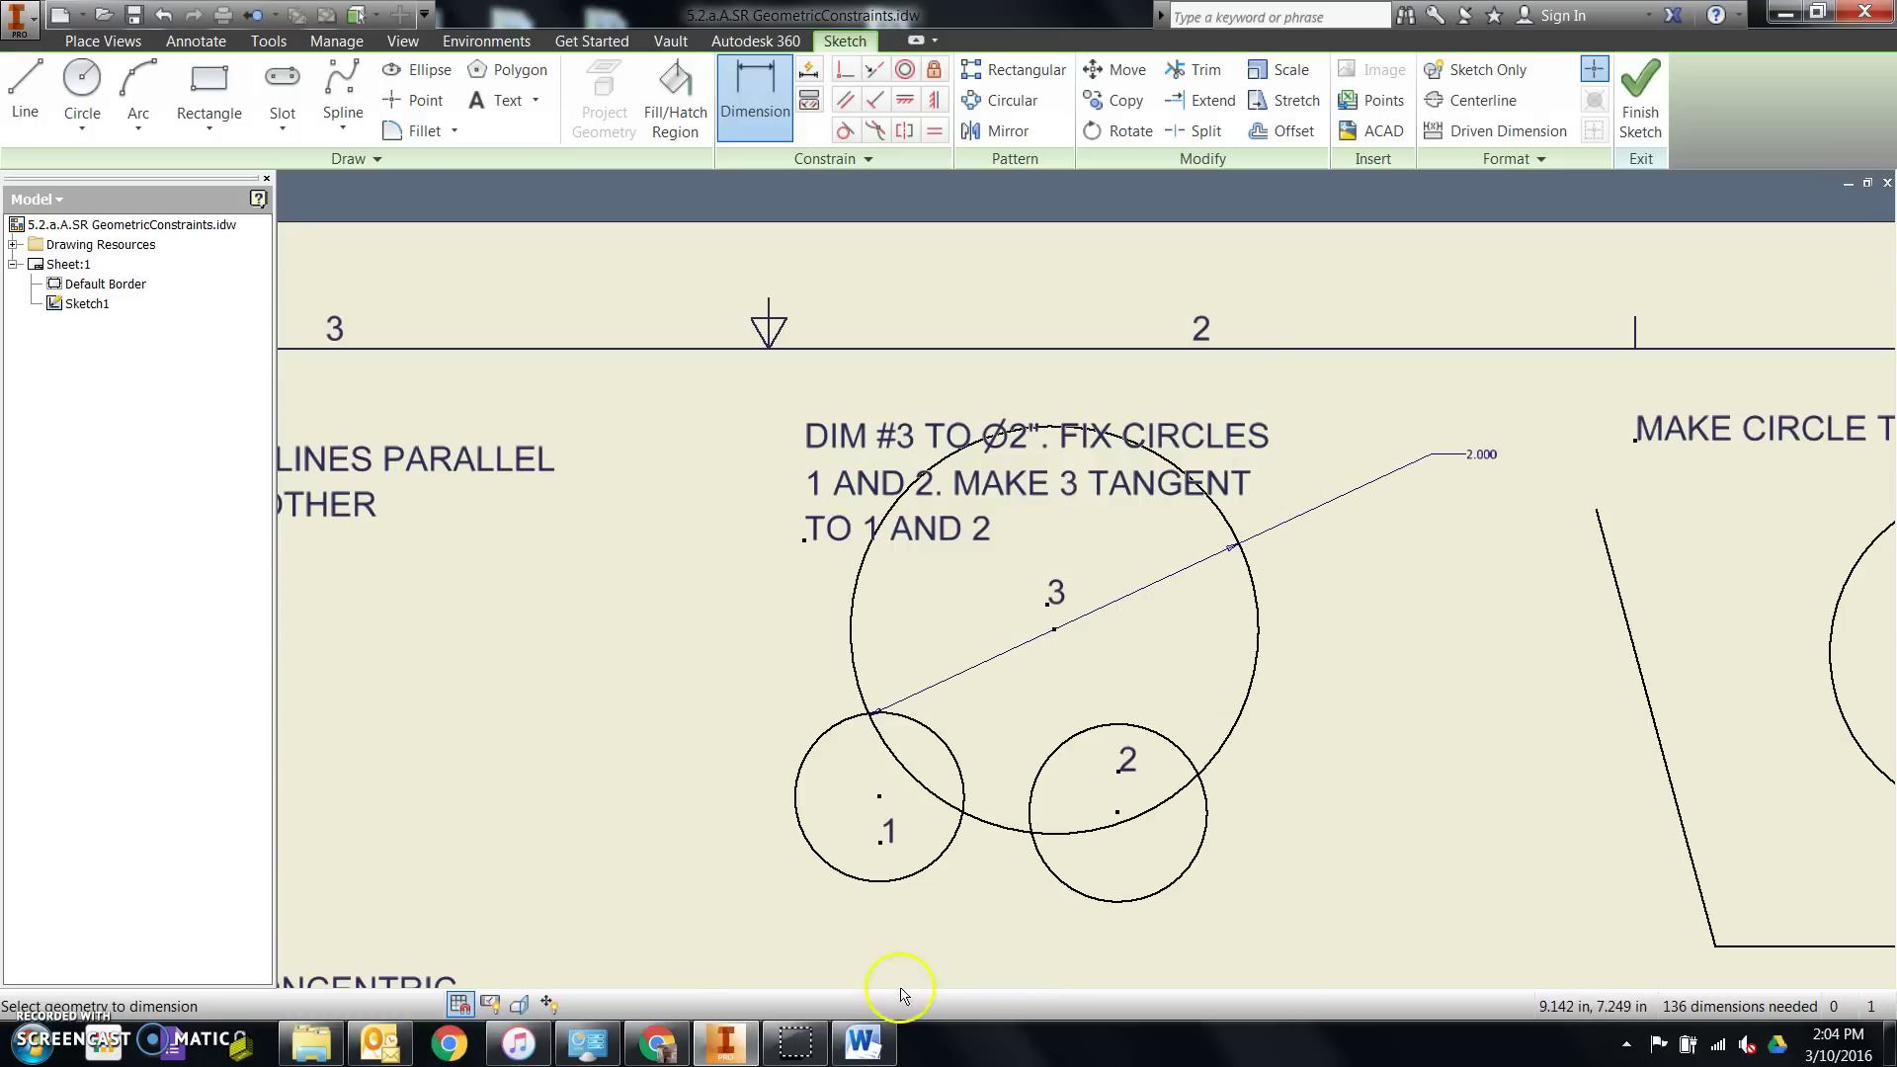
left_click(865, 1044)
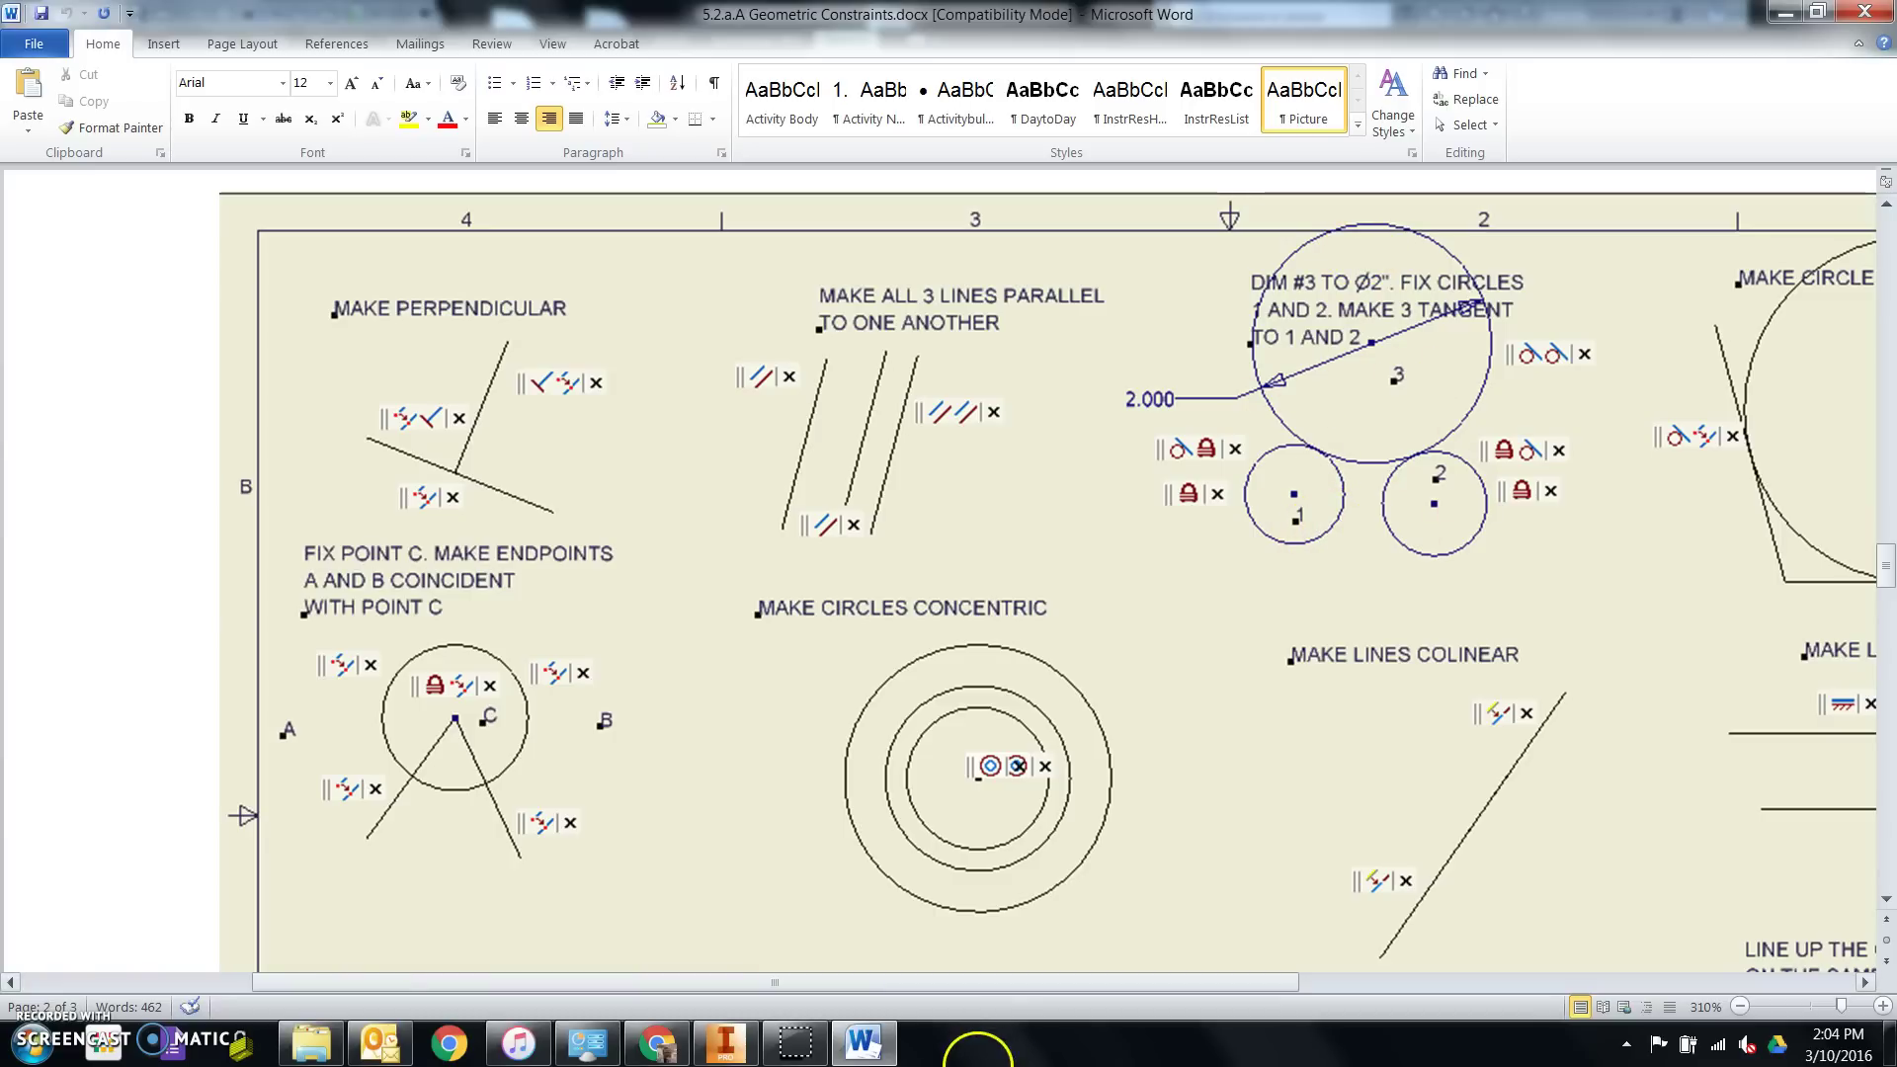
left_click(866, 1045)
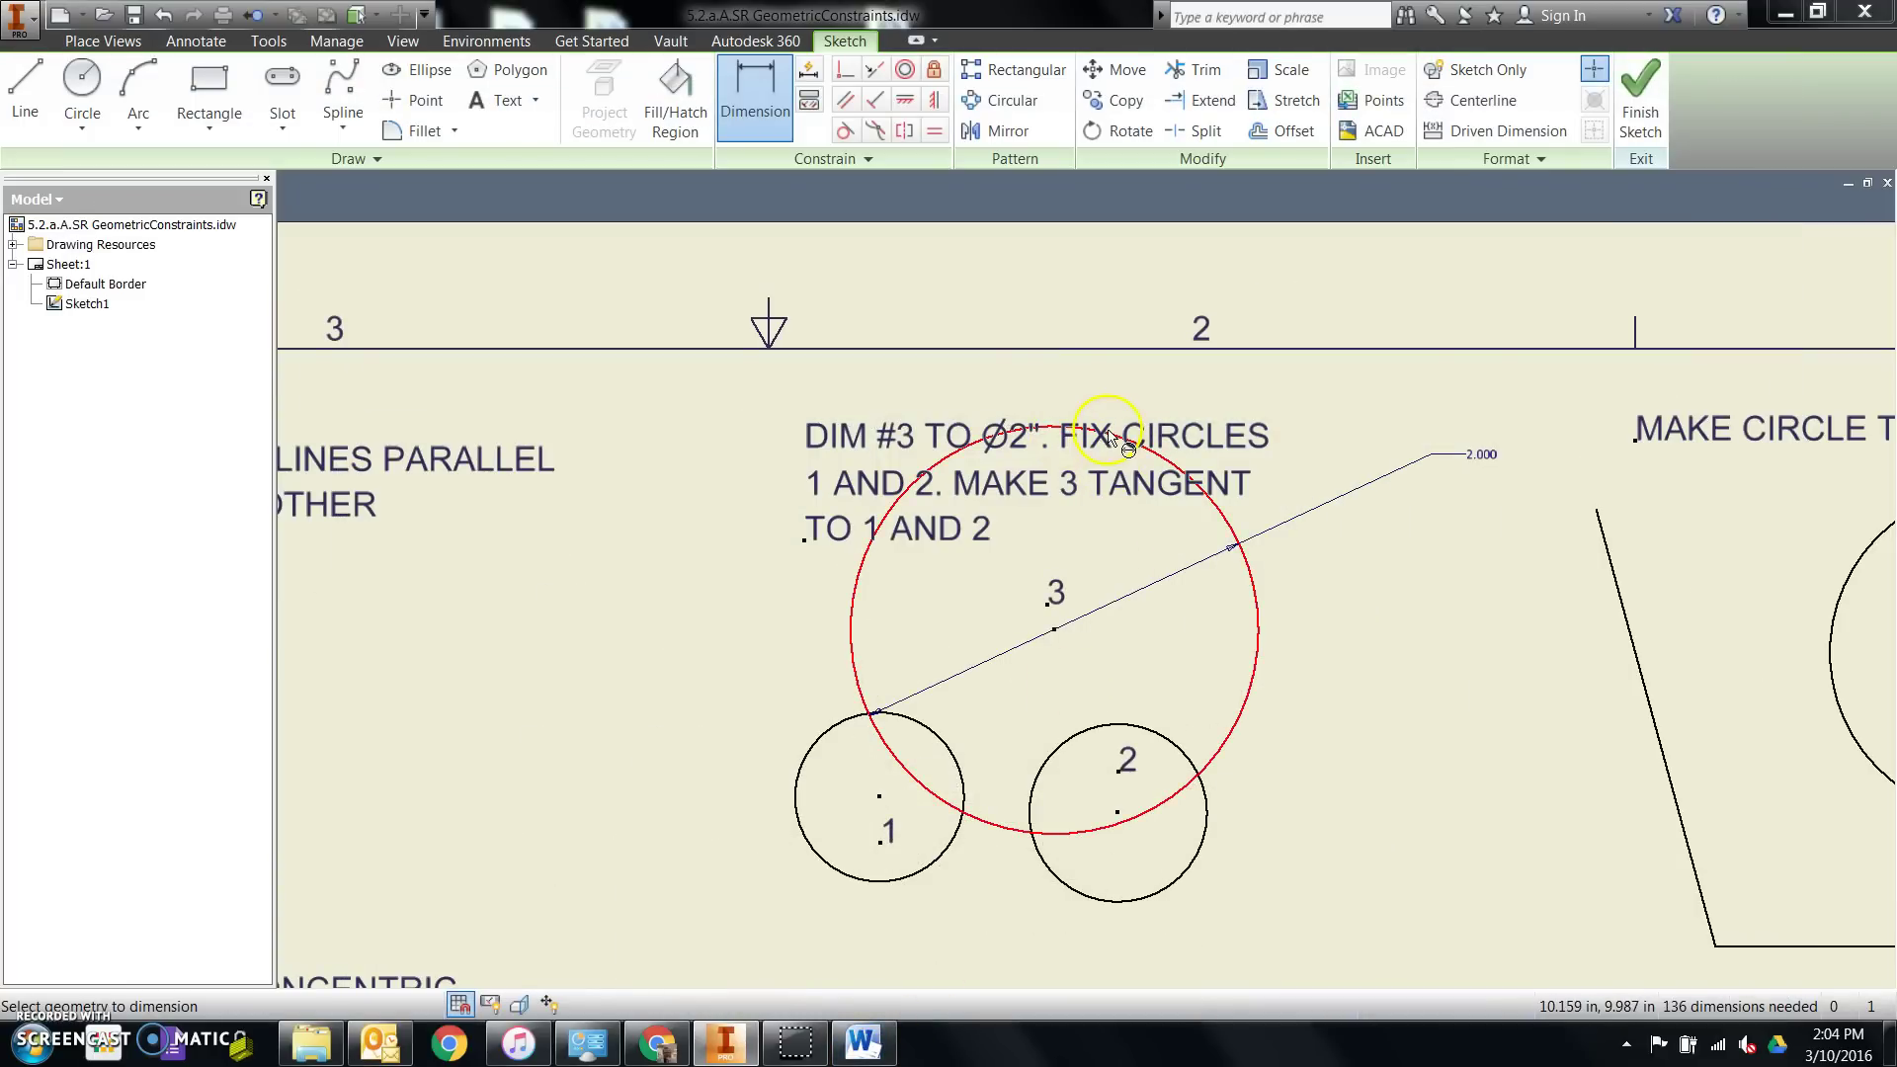
Step: Apply the Fix constraint to circle 2 and circle 1 of the Dim #3 exercise
left_click(934, 75)
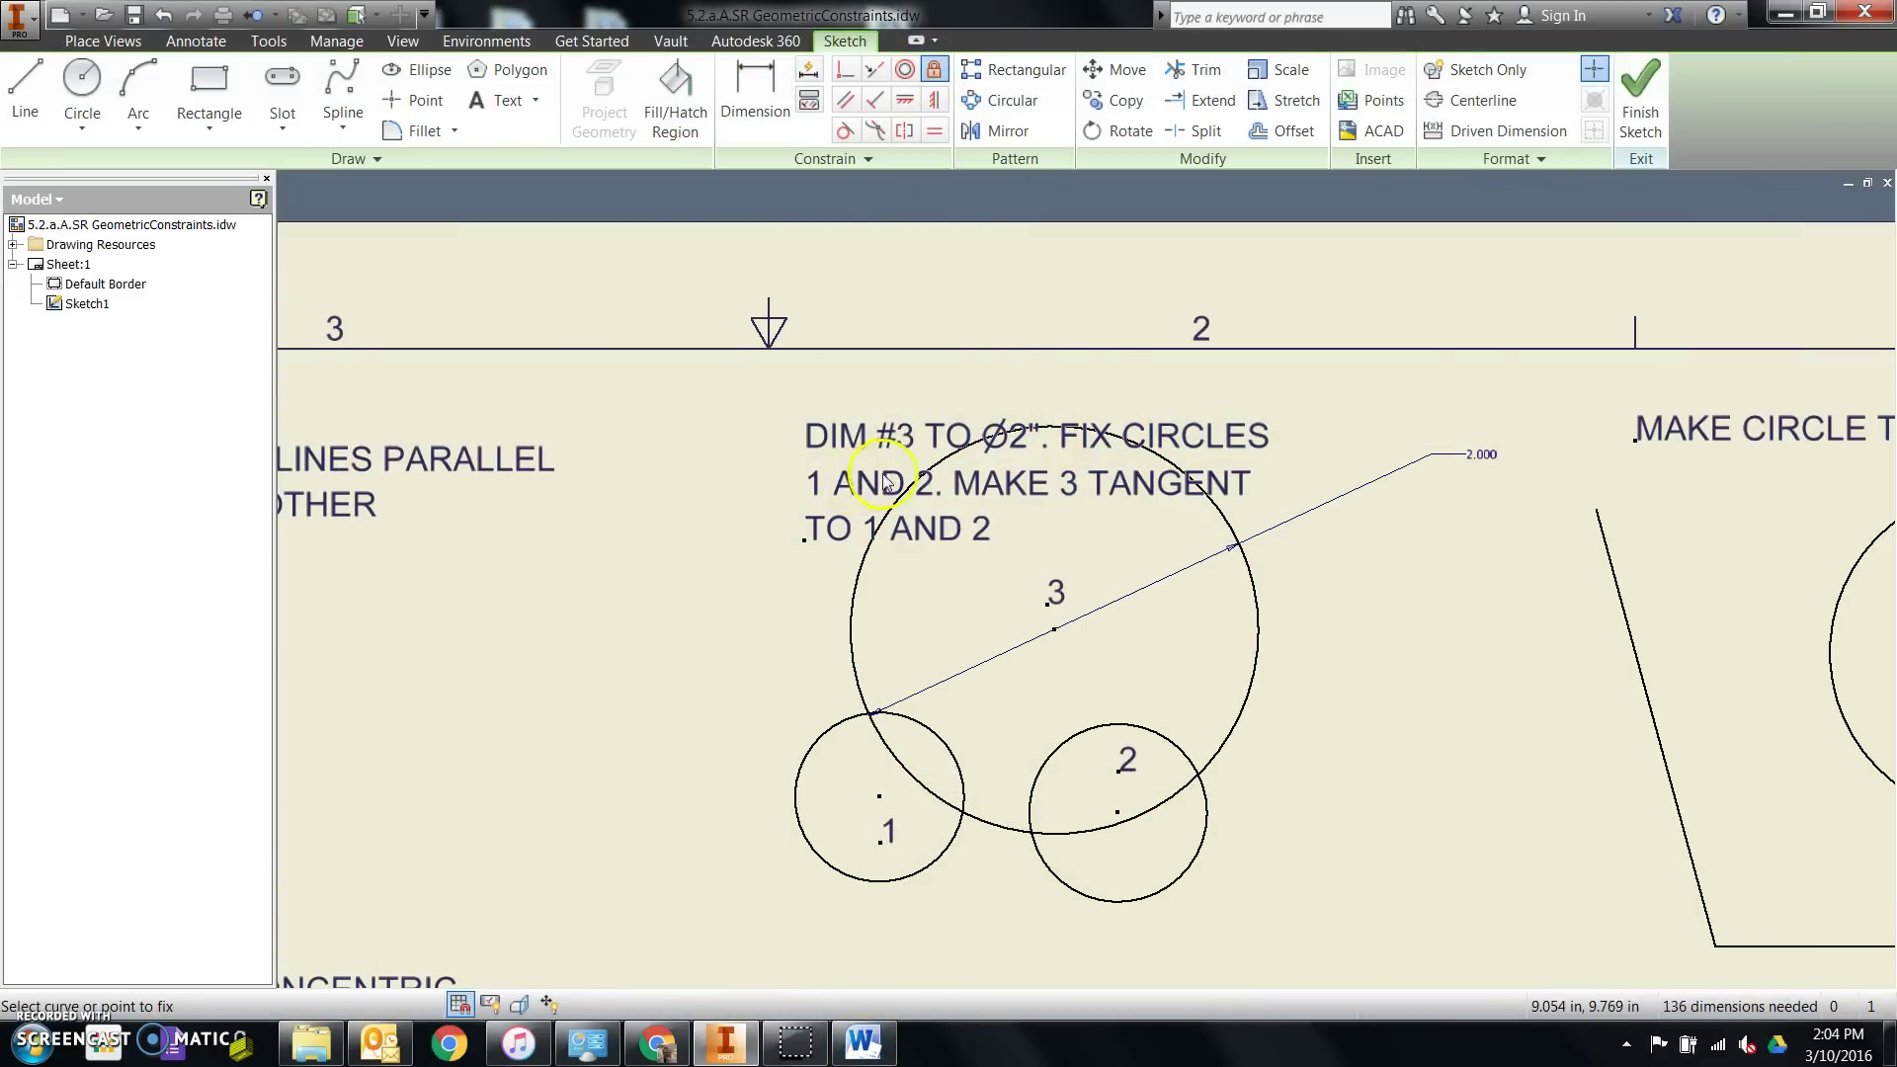
left_click(909, 879)
left_click(1072, 889)
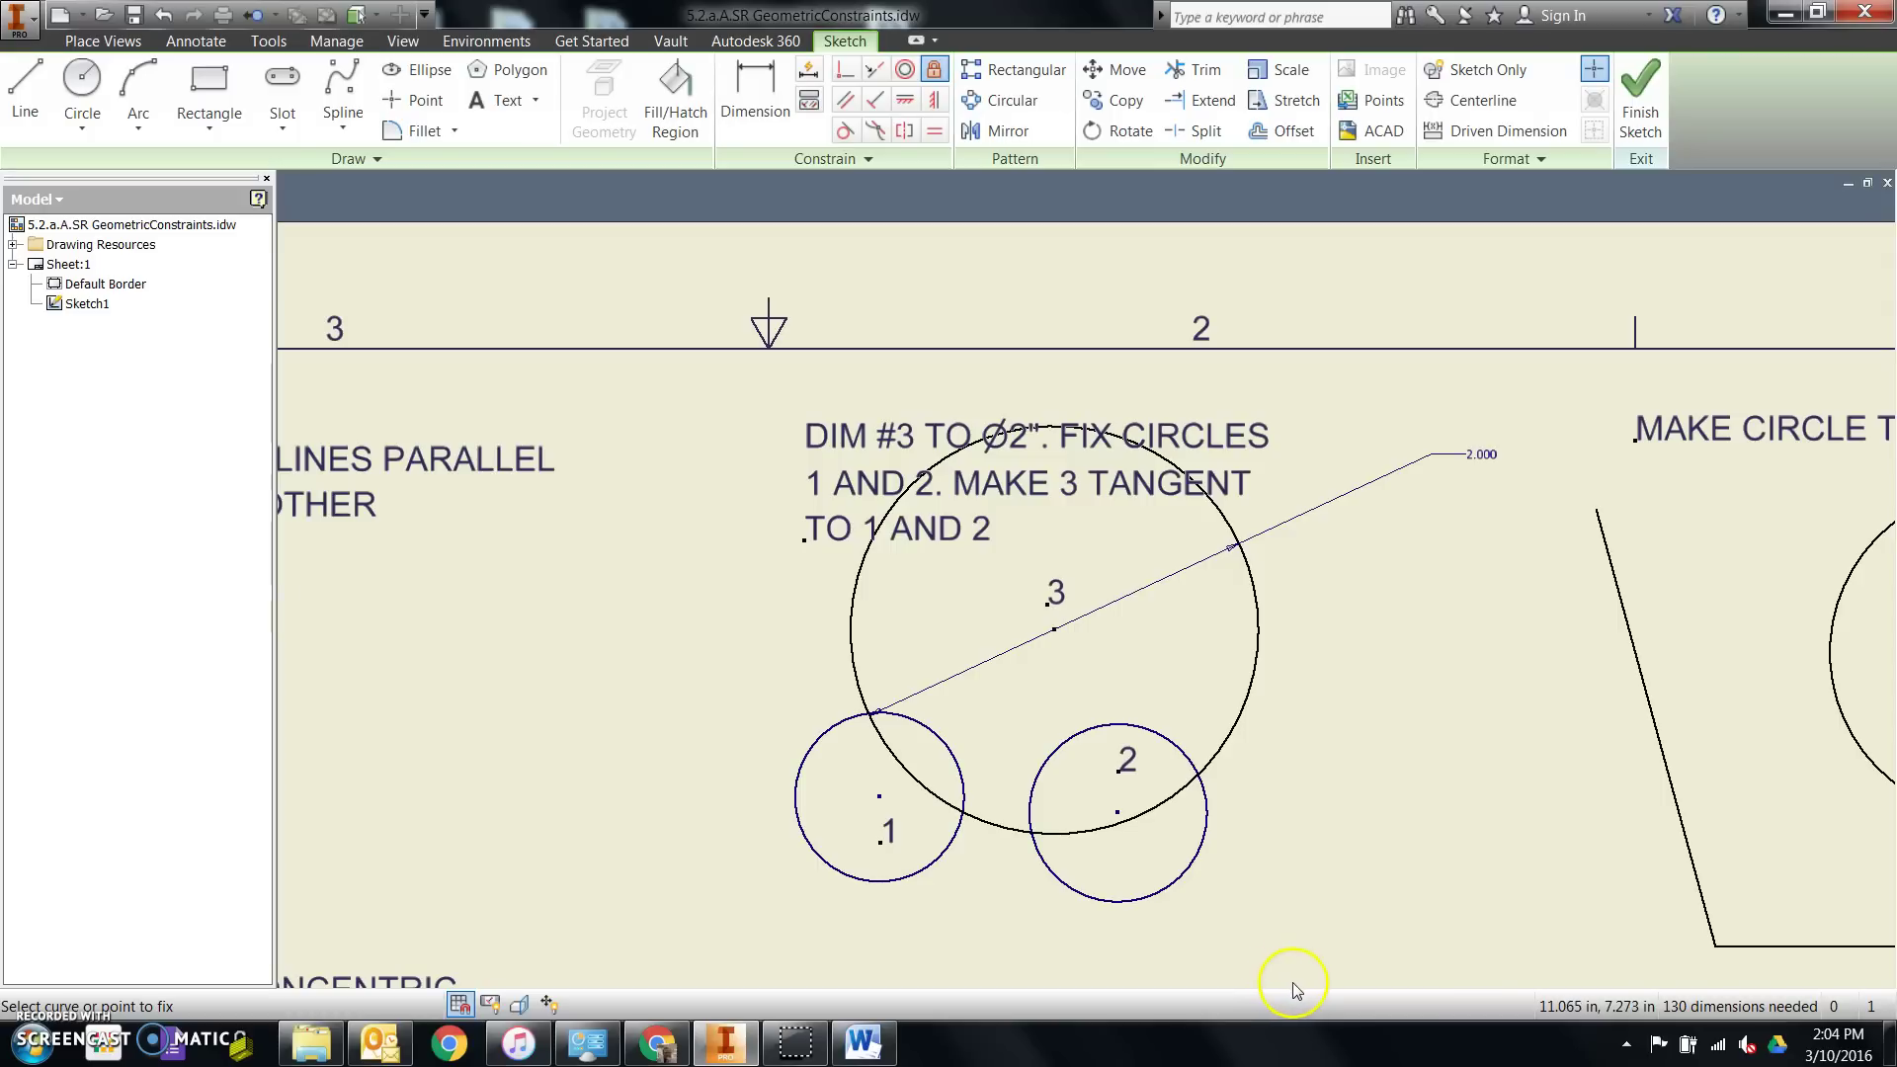
left_click(919, 868)
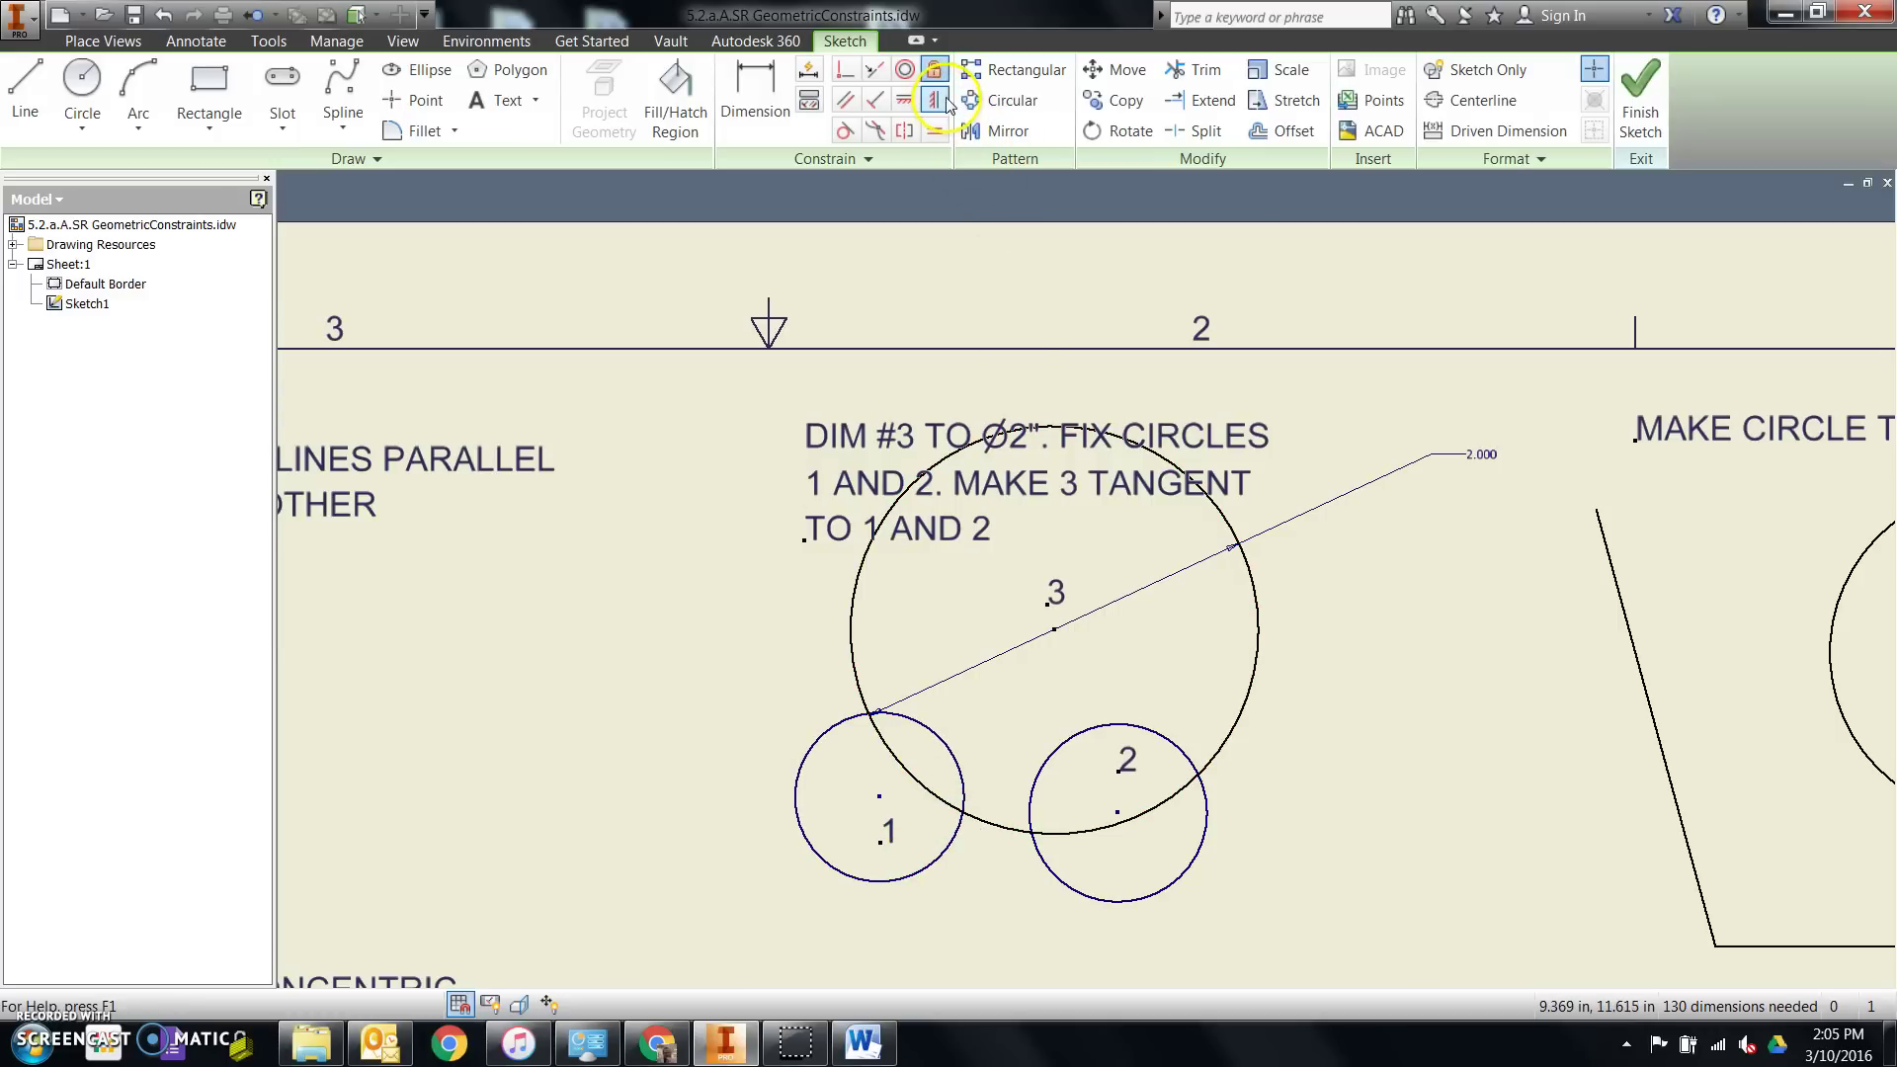
Step: Try tangent constraints between circle 3 and circles 2 and 1, then undo both attempts
left_click(845, 131)
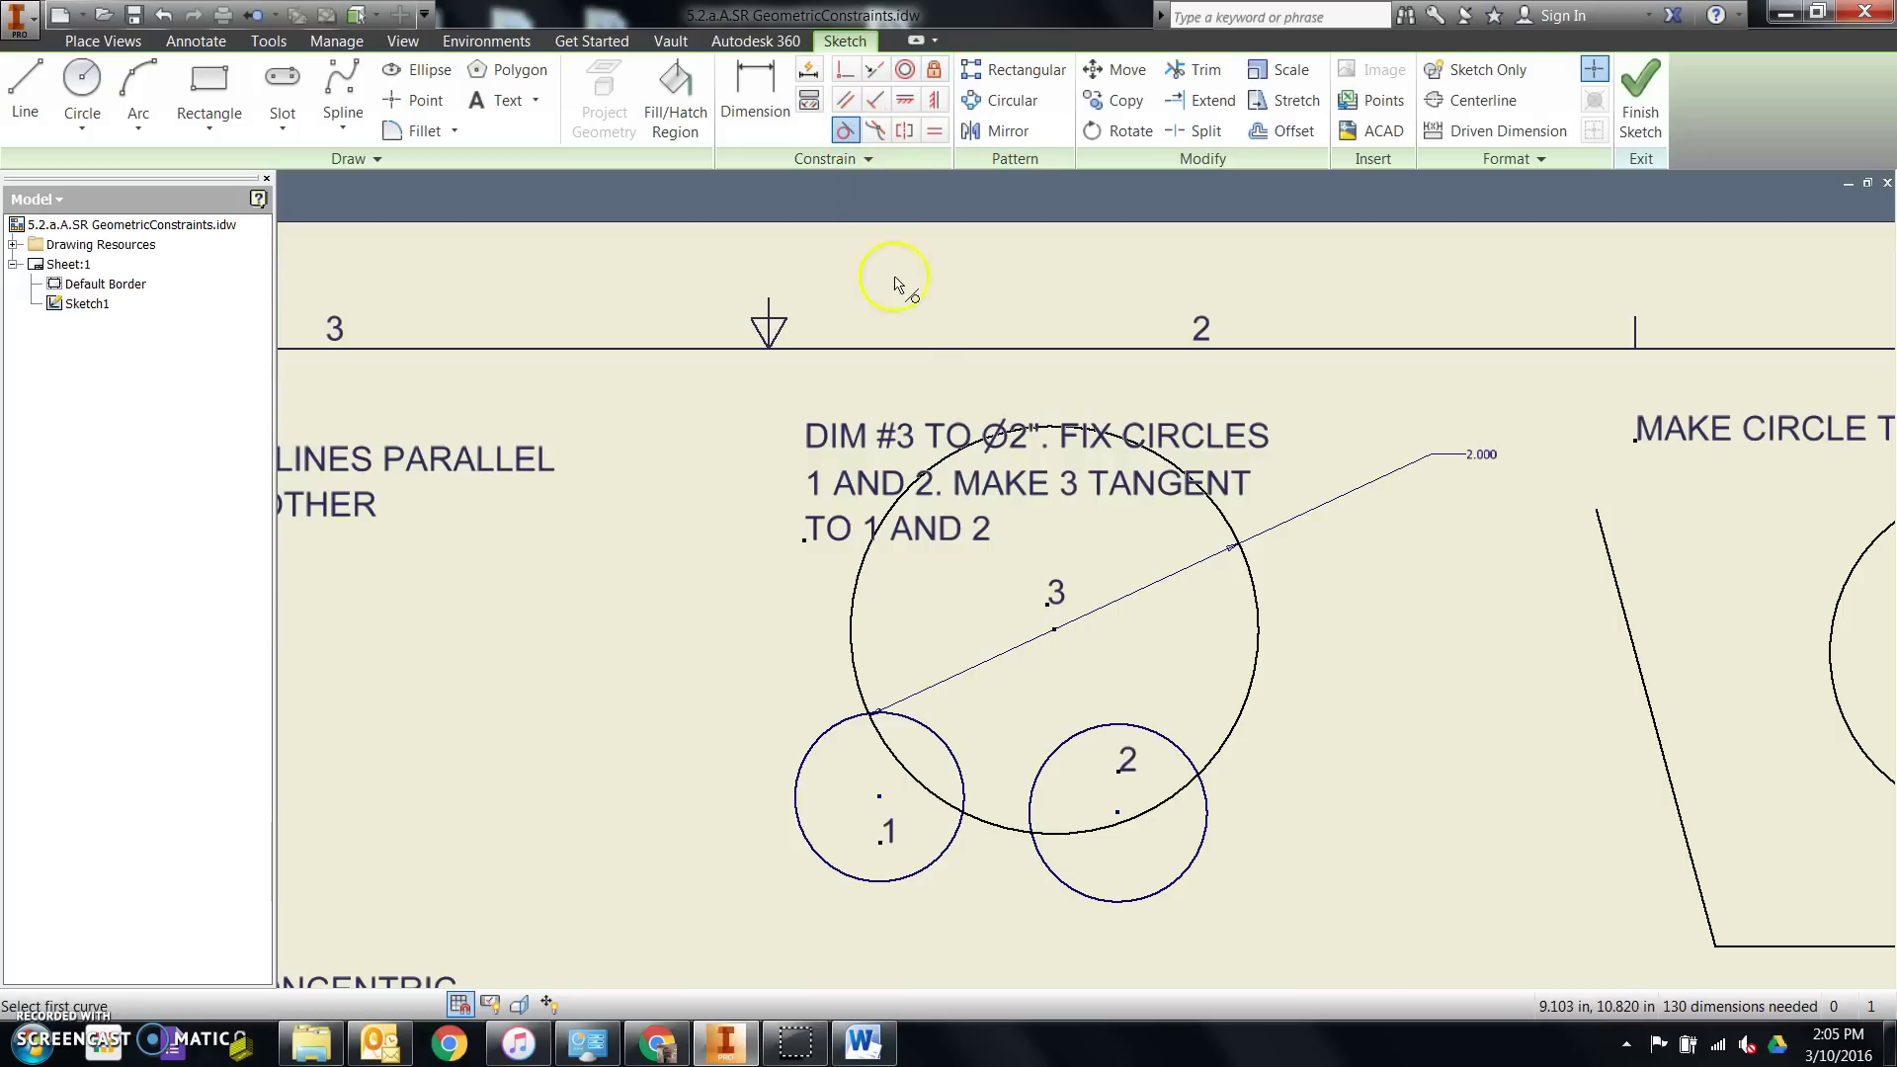
left_click(858, 586)
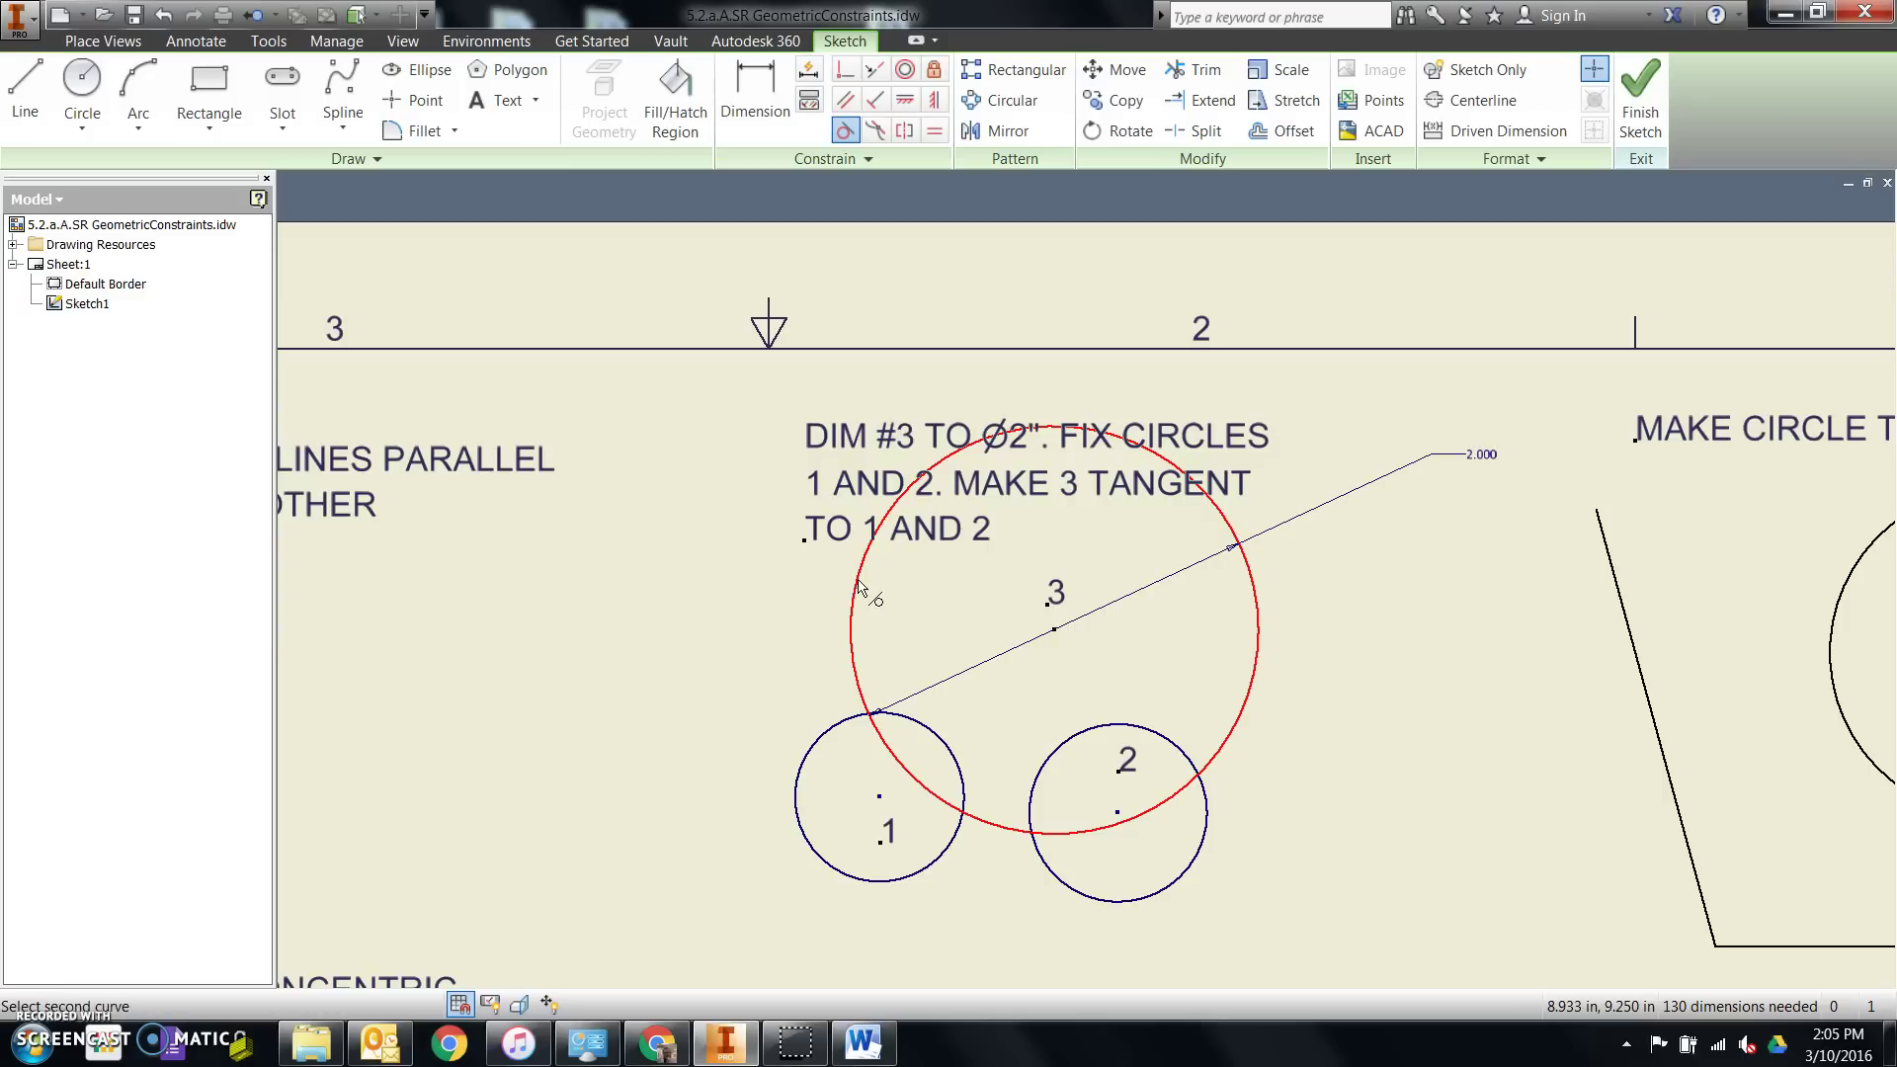
left_click(1170, 741)
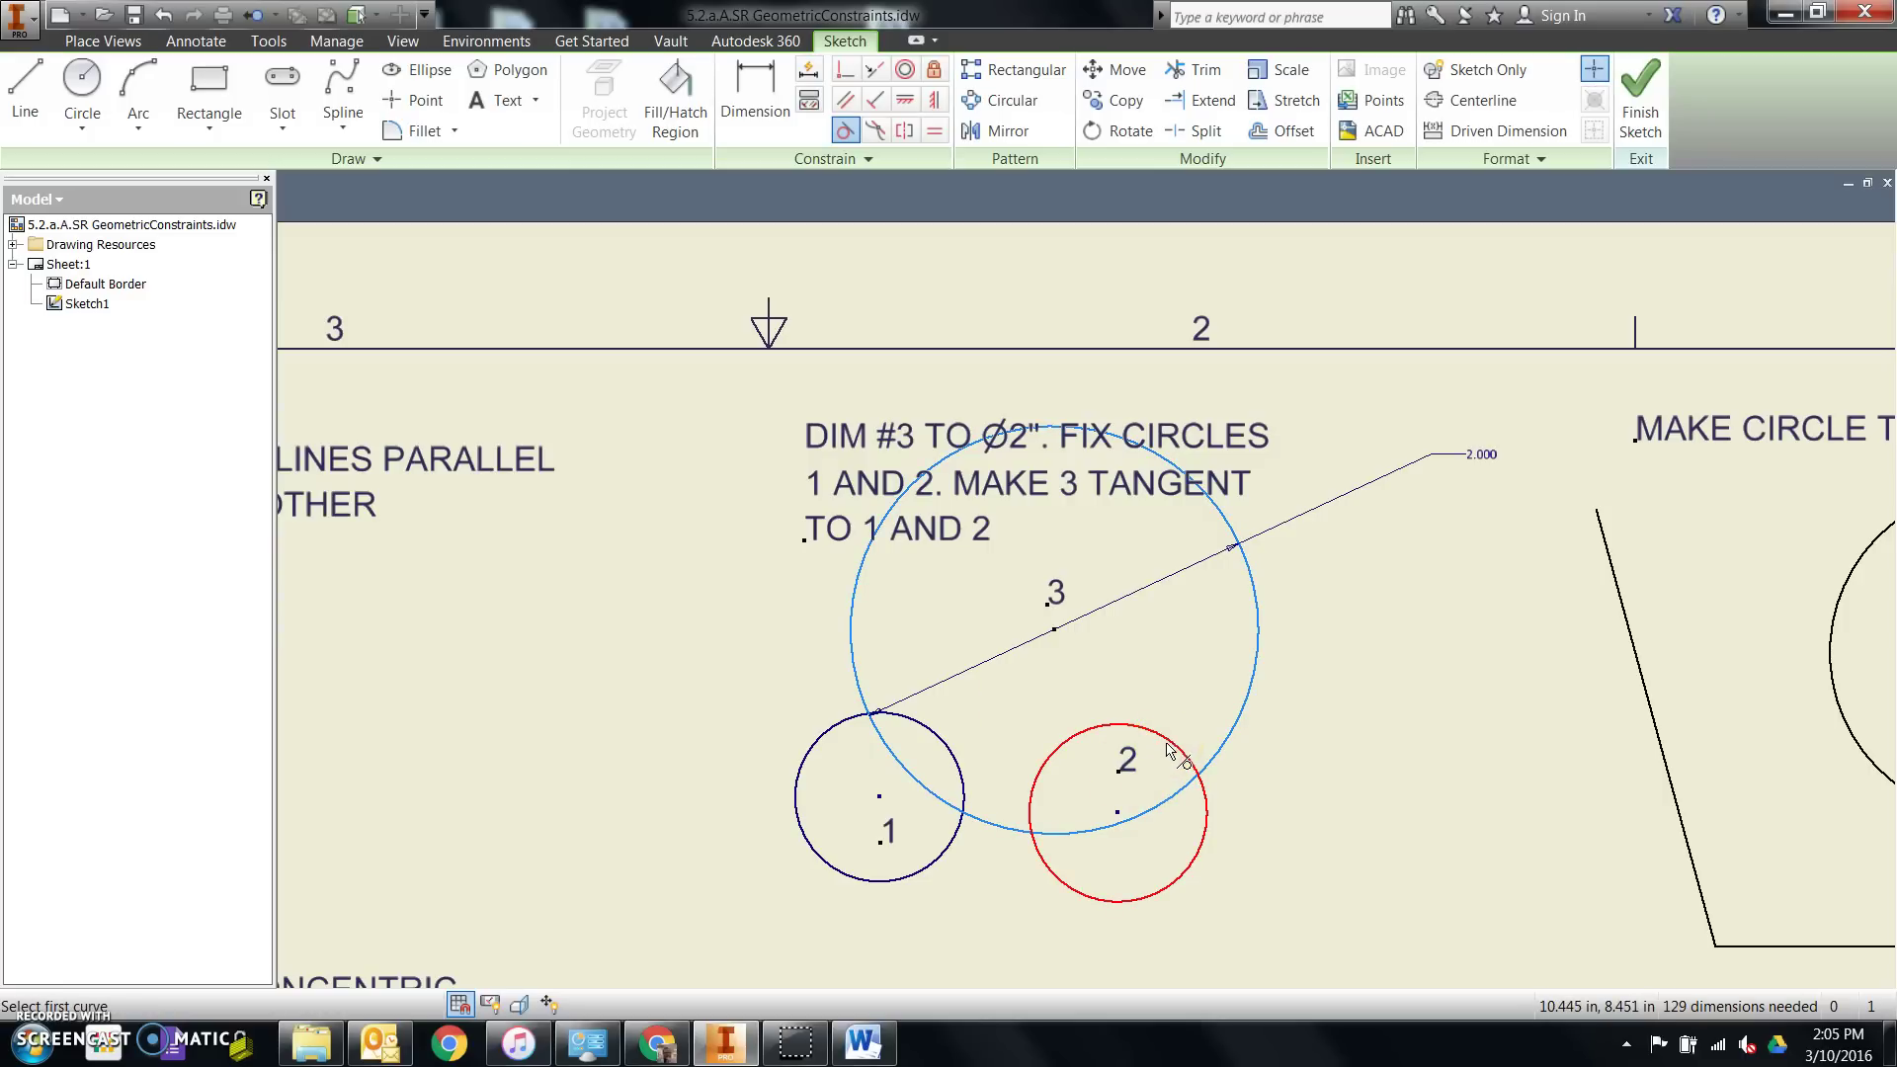
left_click(1473, 933)
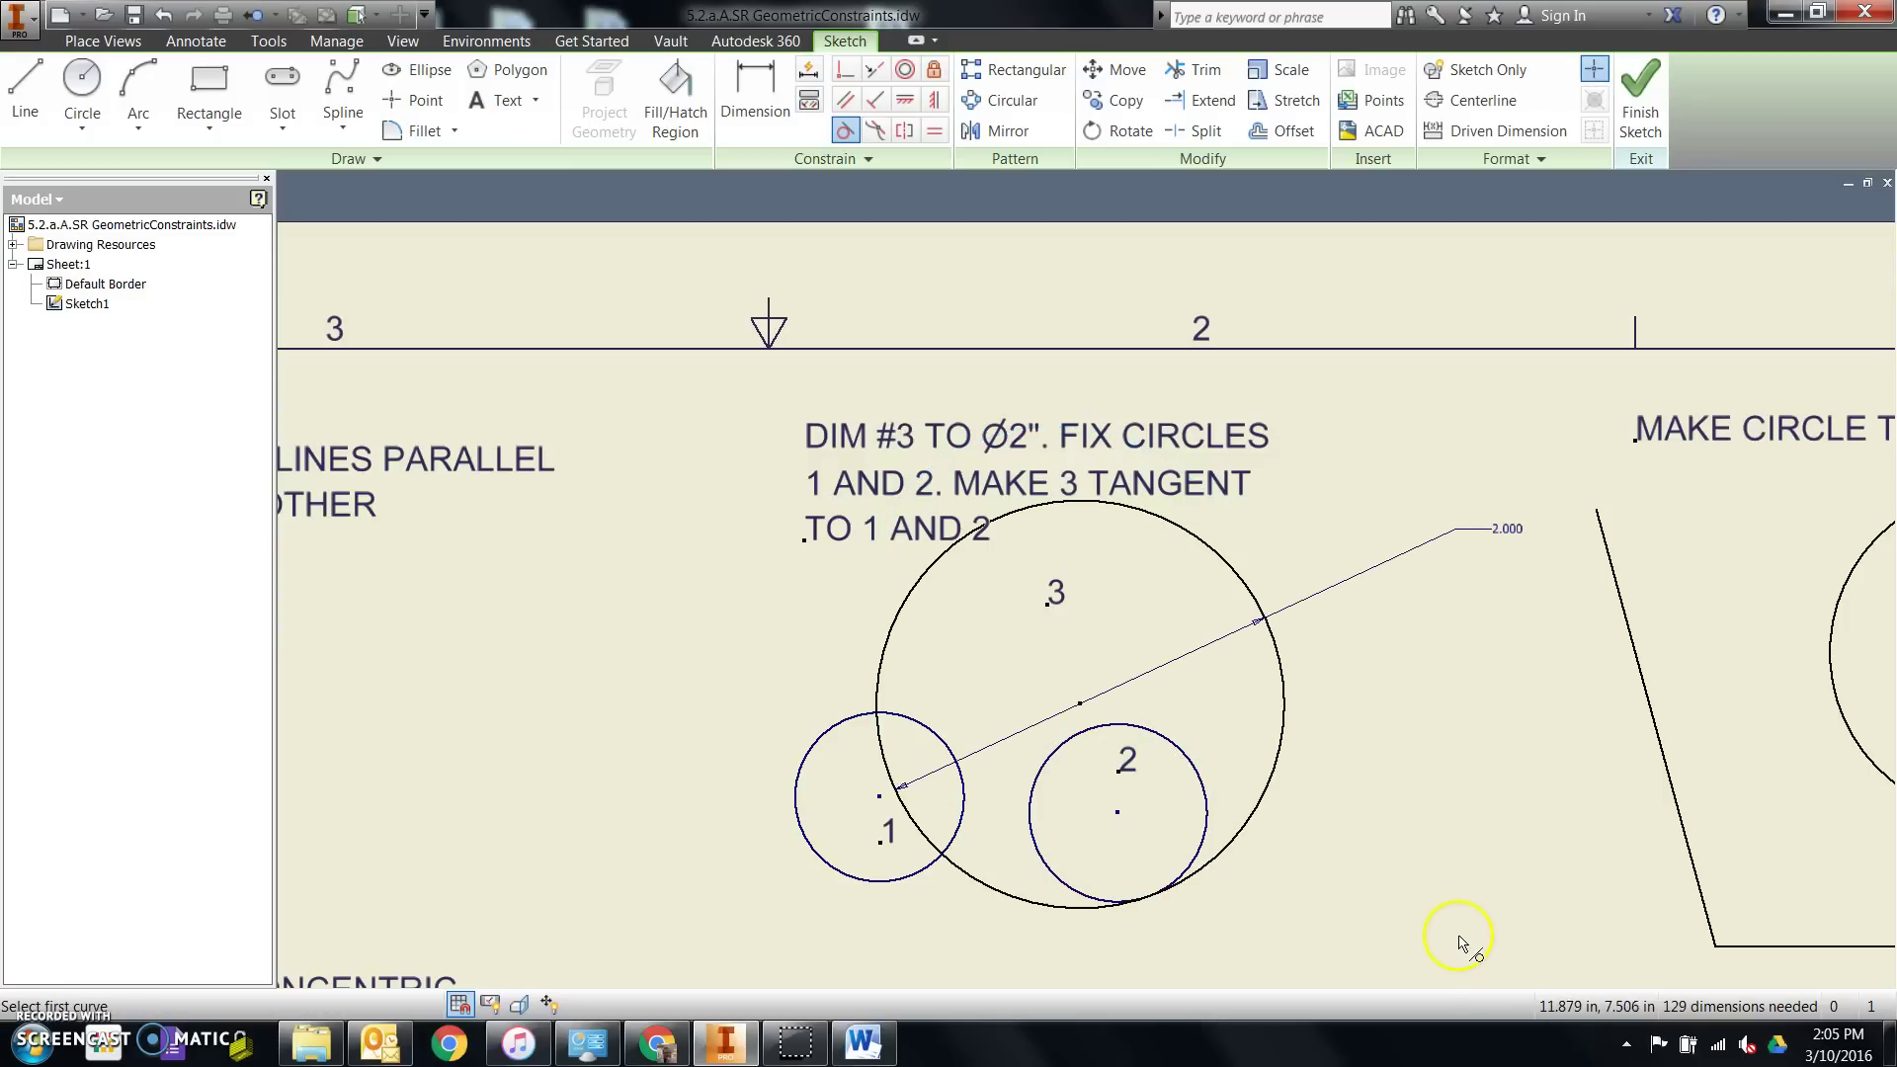
left_click(933, 873)
left_click(974, 882)
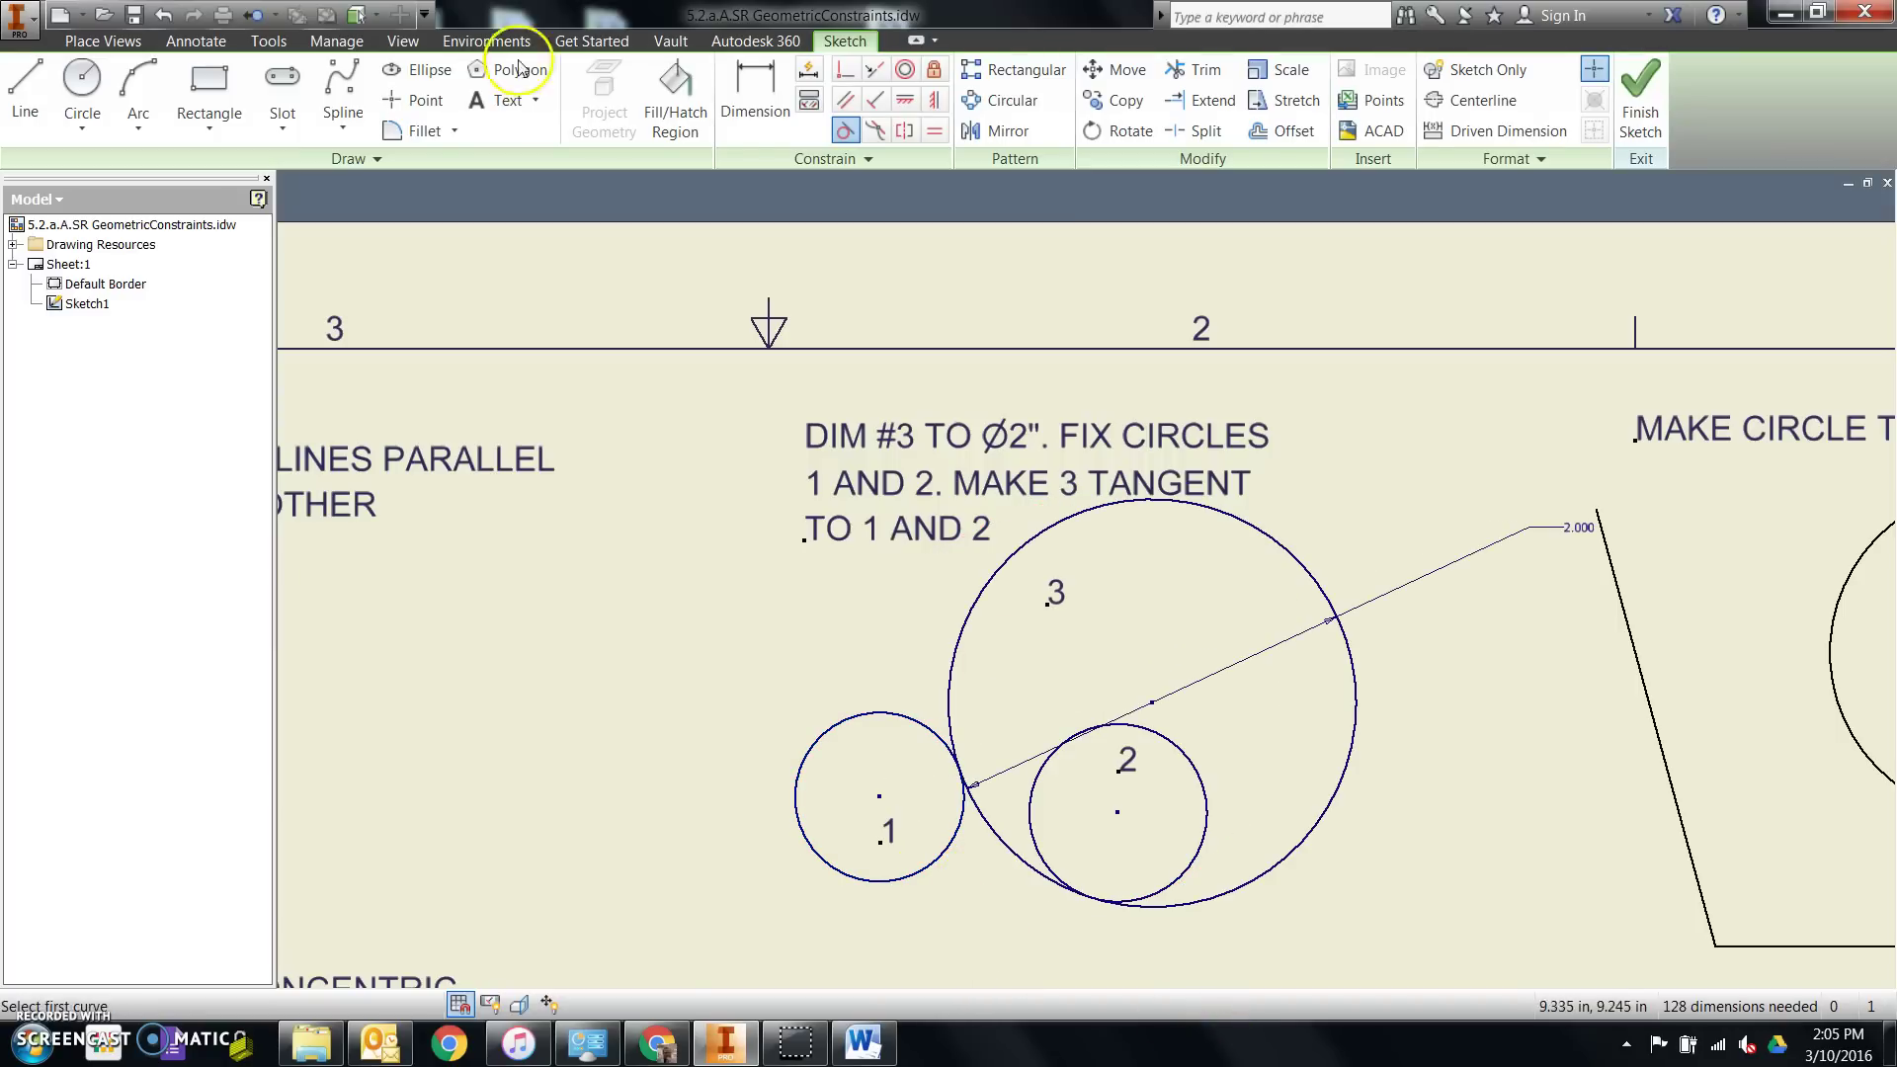
left_click(169, 19)
left_click(170, 19)
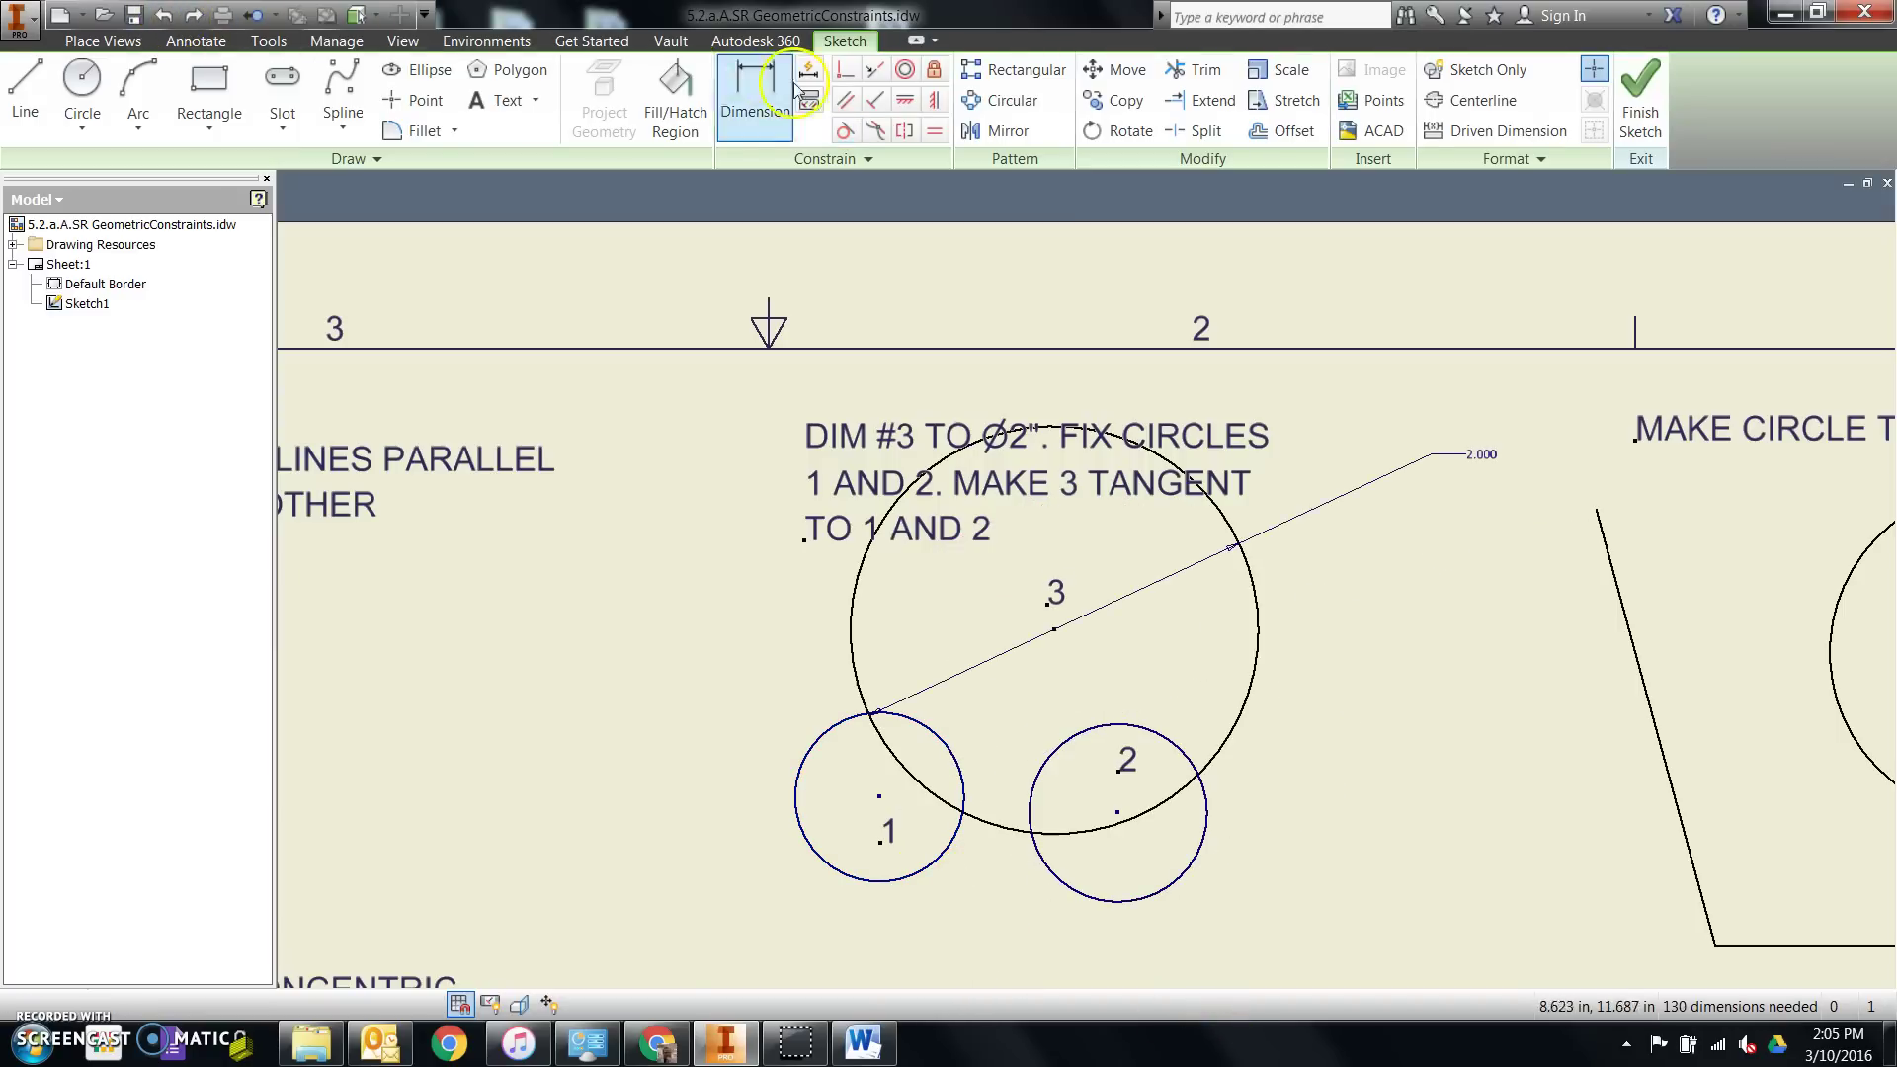
Step: Make circle 3 tangent to circle 1 and then to circle 2
left_click(845, 131)
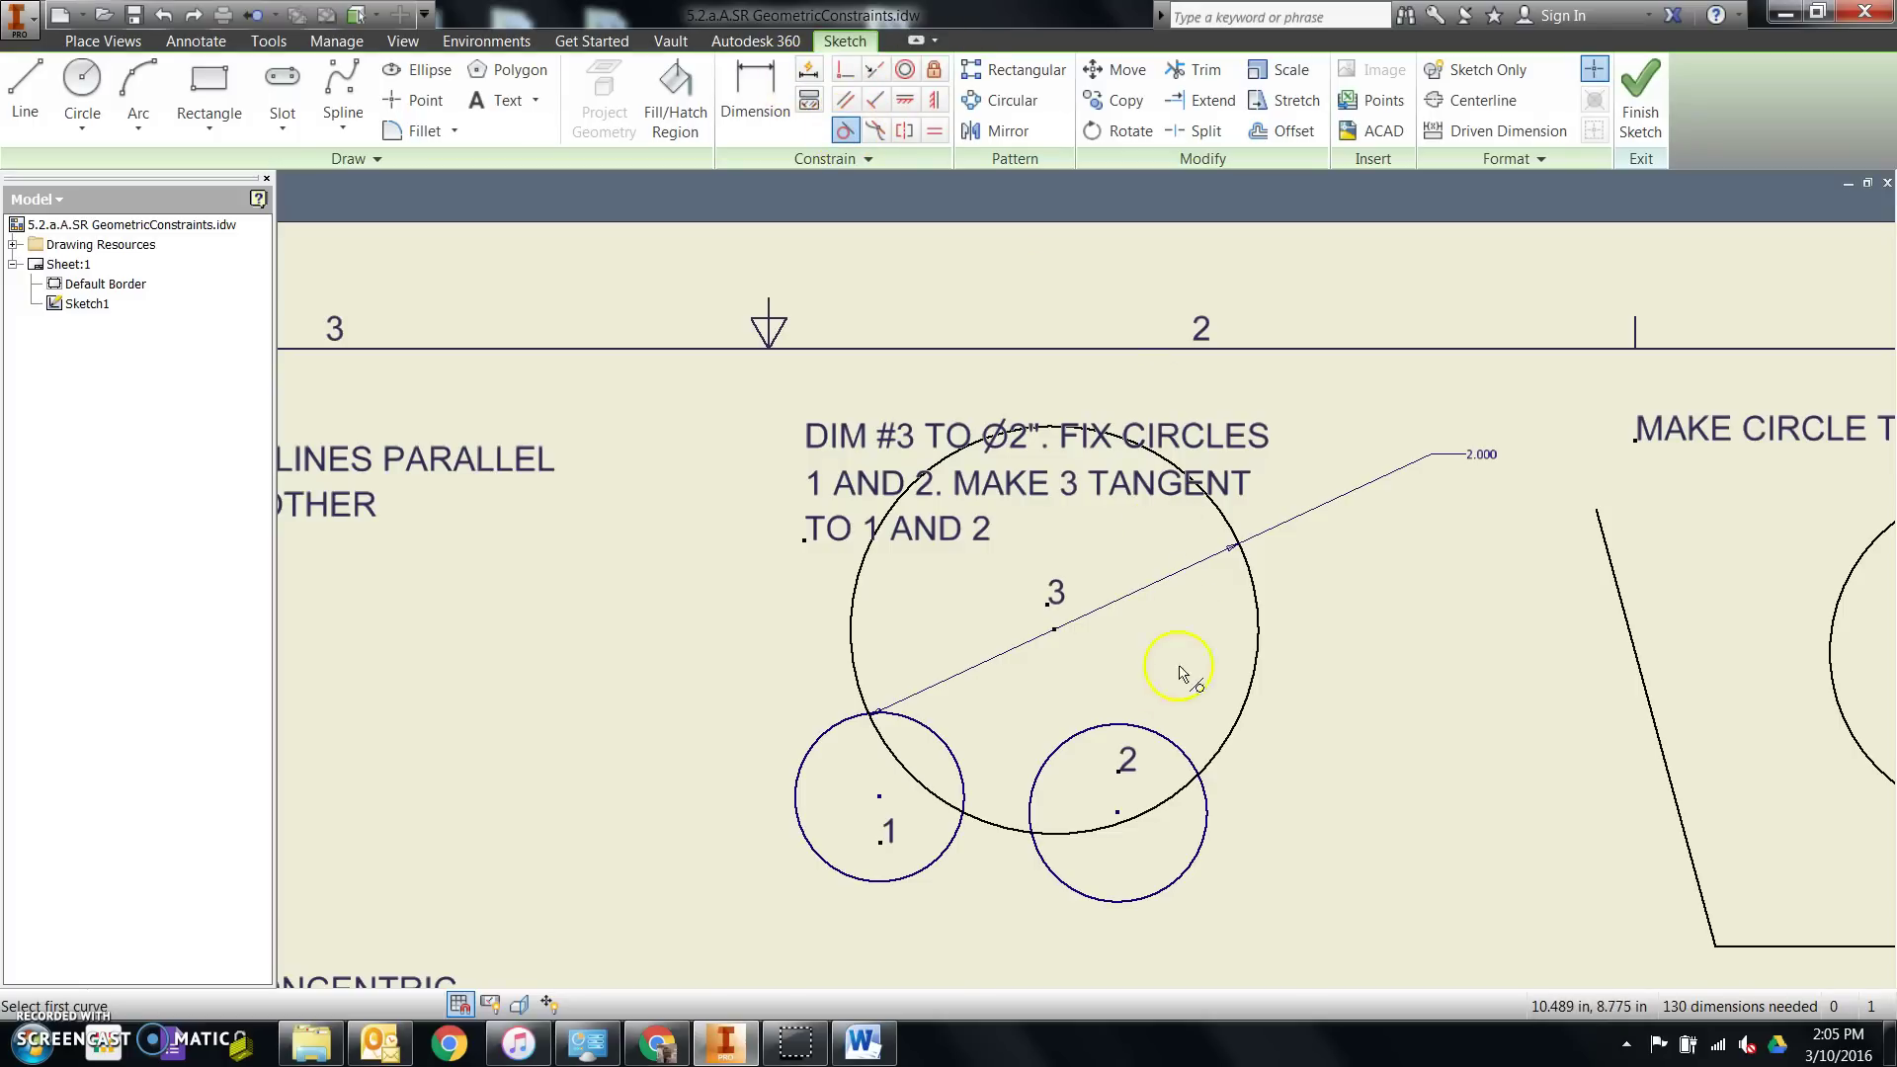
left_click(956, 835)
left_click(977, 823)
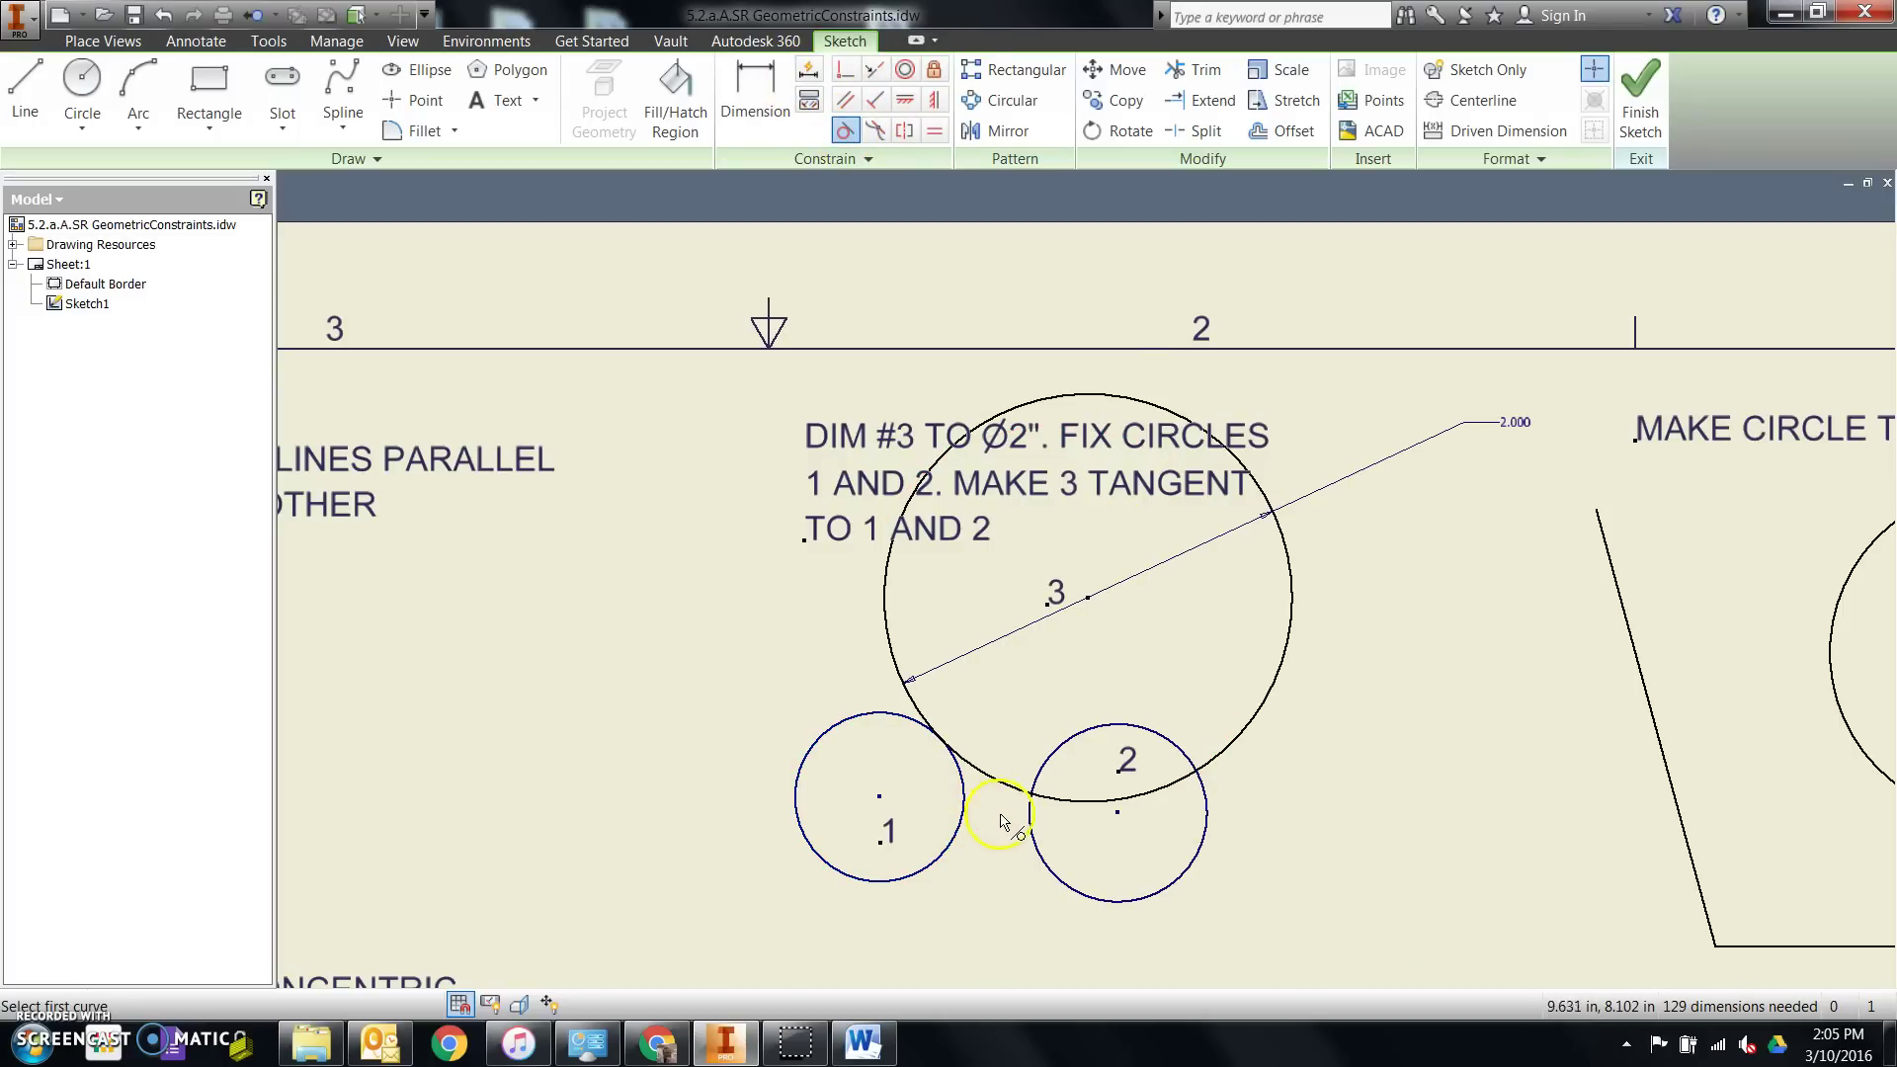
left_click(1031, 812)
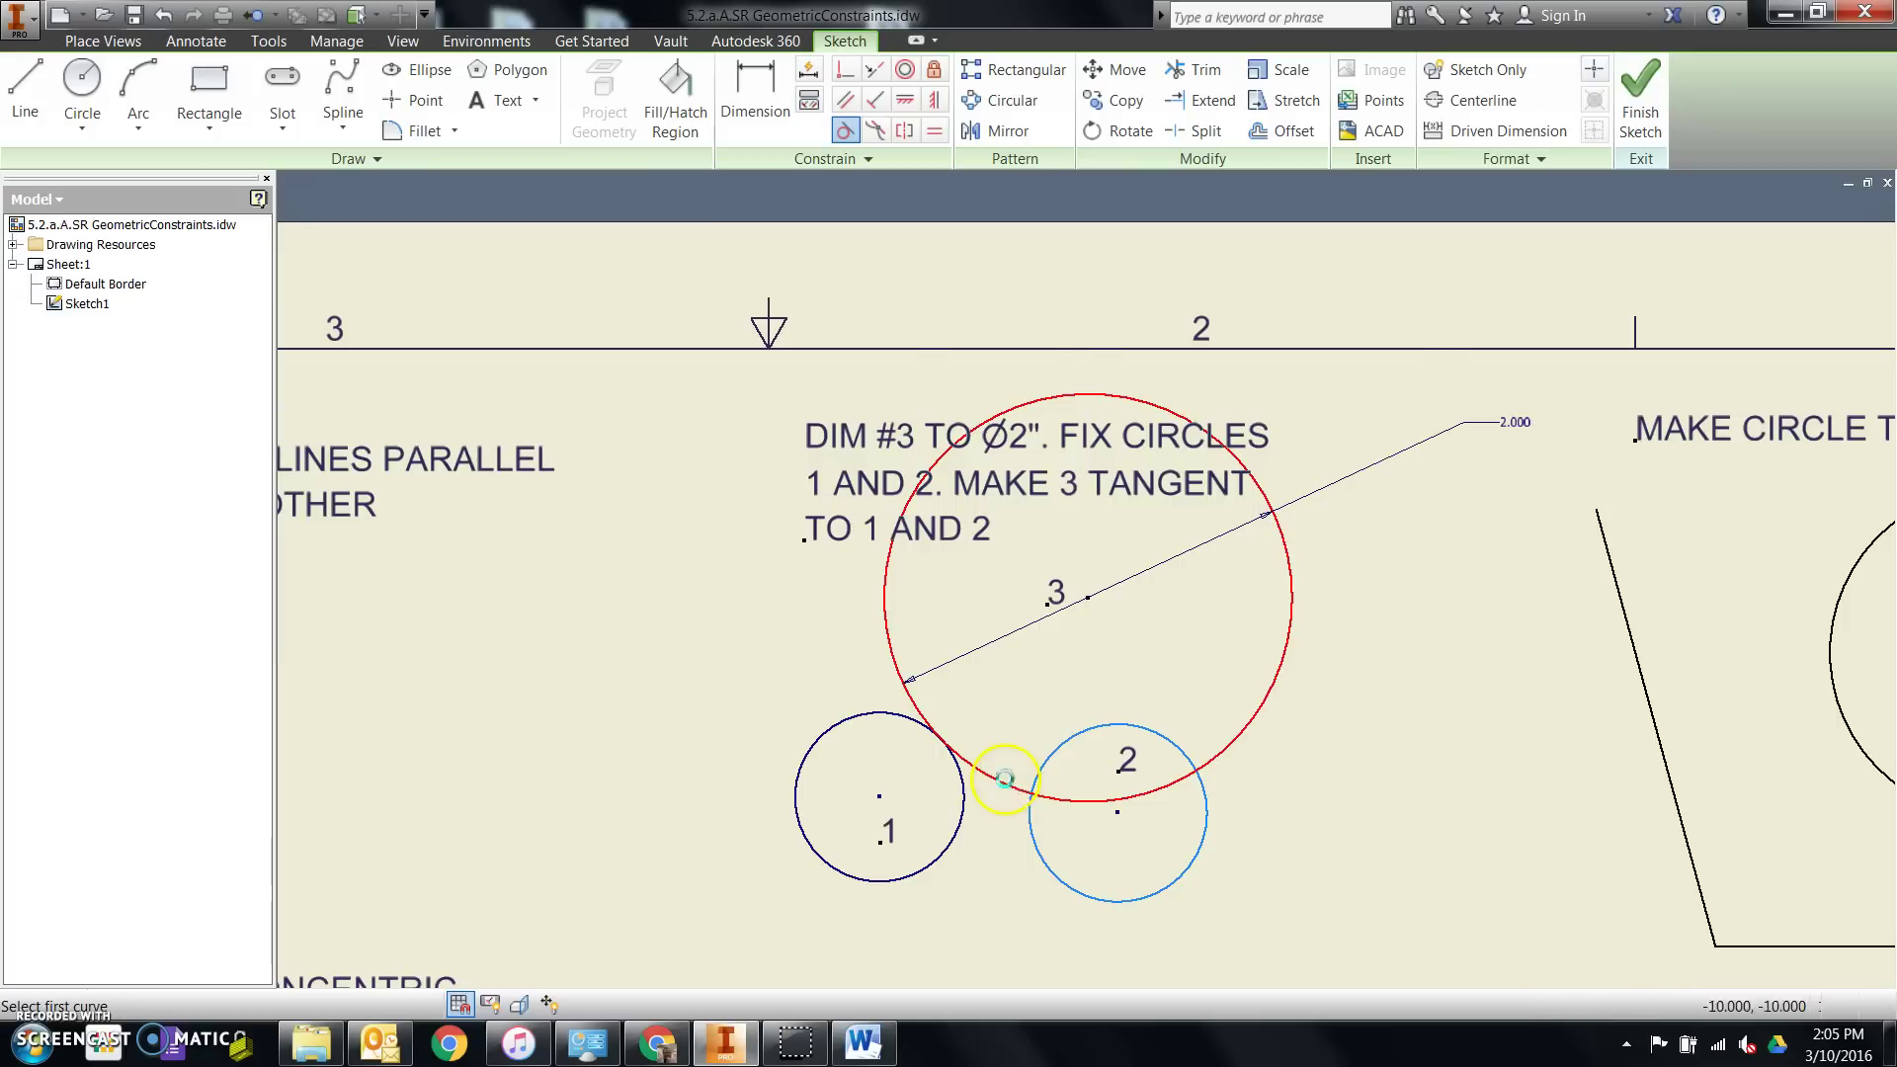
left_click(1004, 778)
scroll(834, 707, "down", 3)
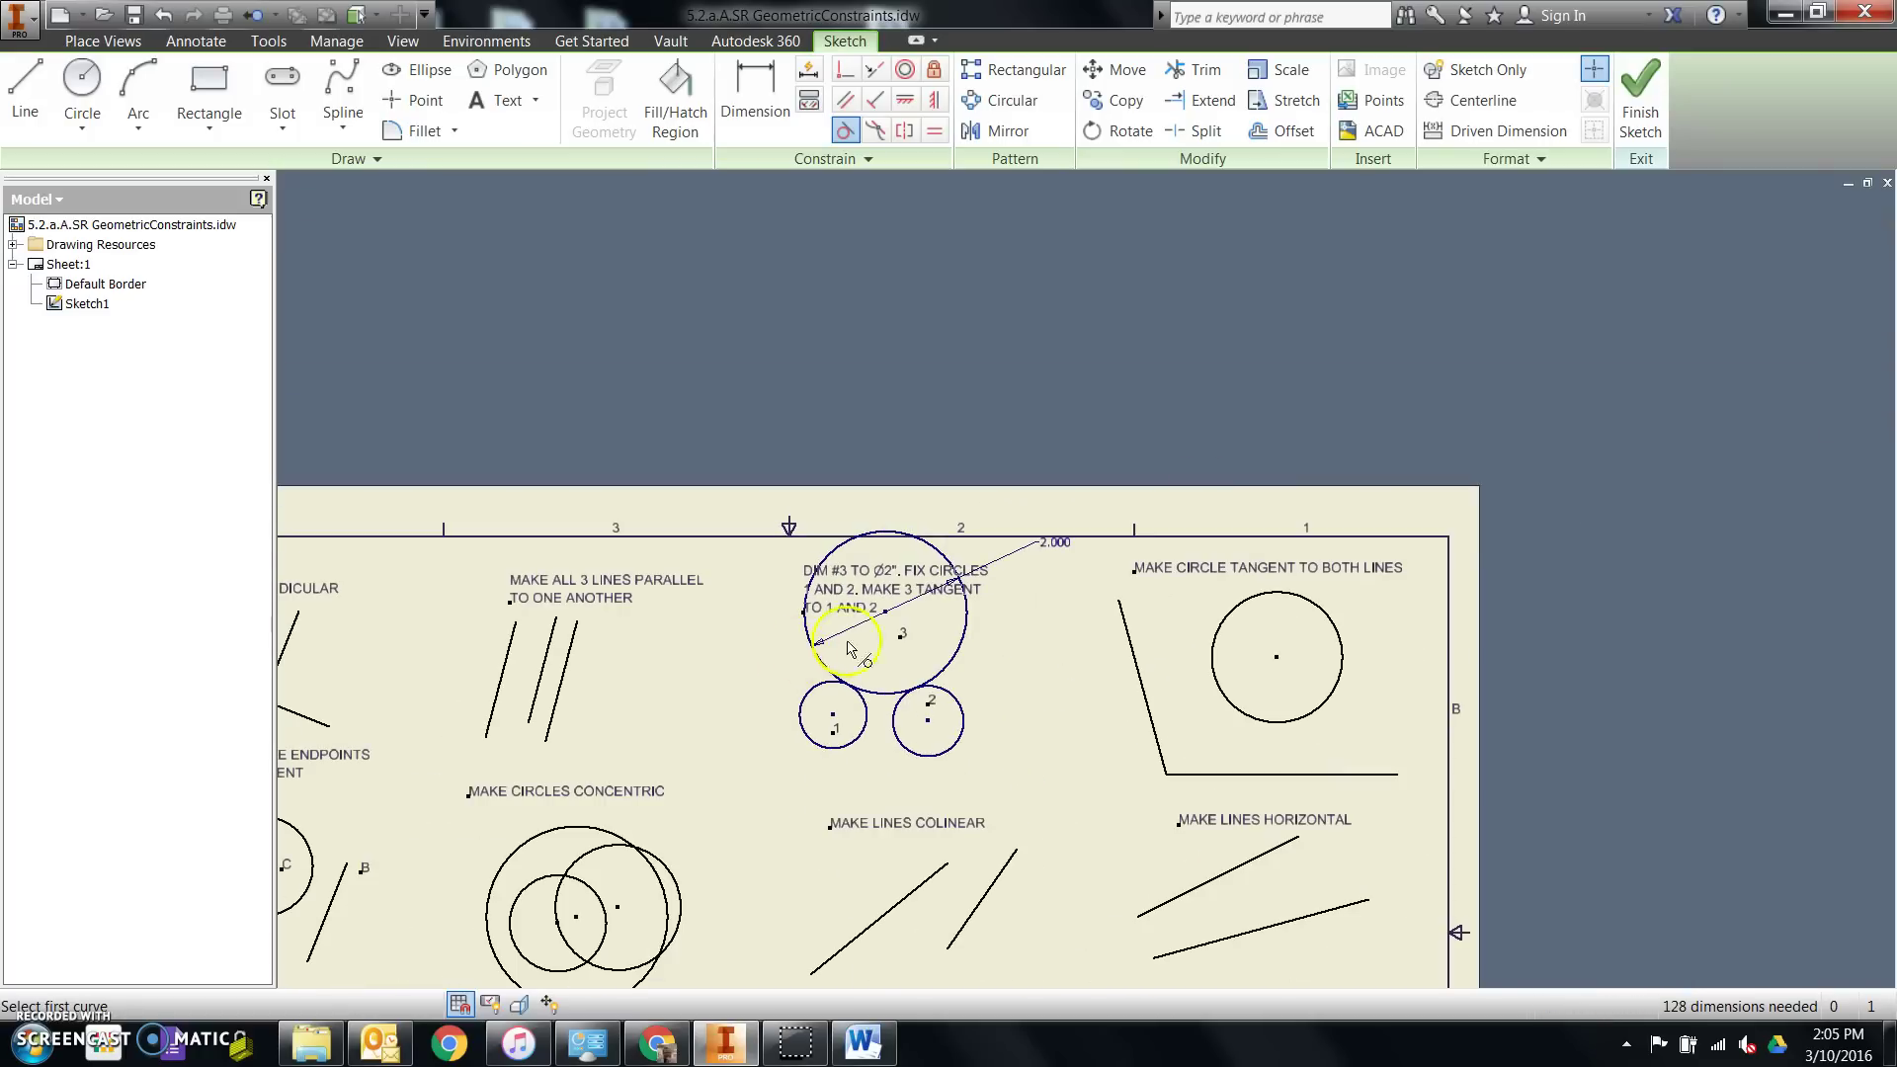
scroll(1507, 647, "up", 3)
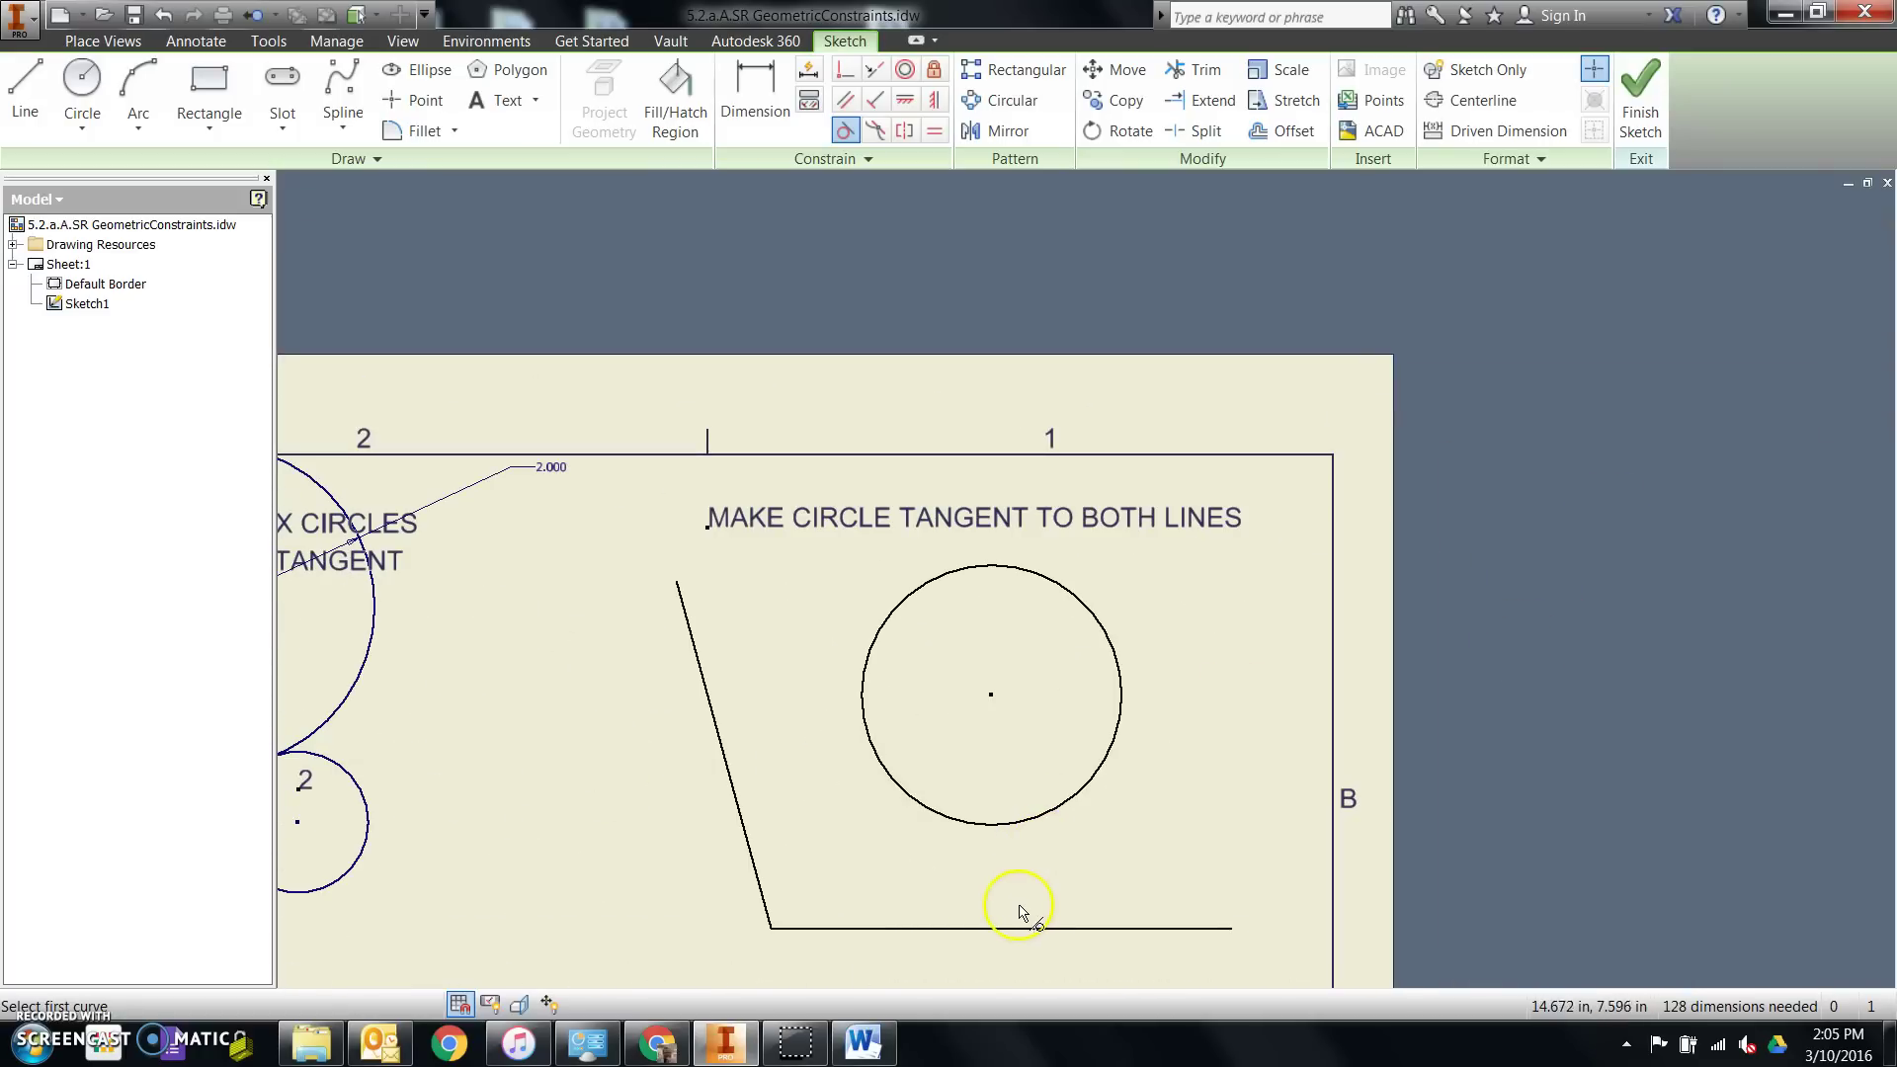
Step: Try tangency between the circle and the bottom and slanted lines, undoing the unwanted results
left_click(996, 833)
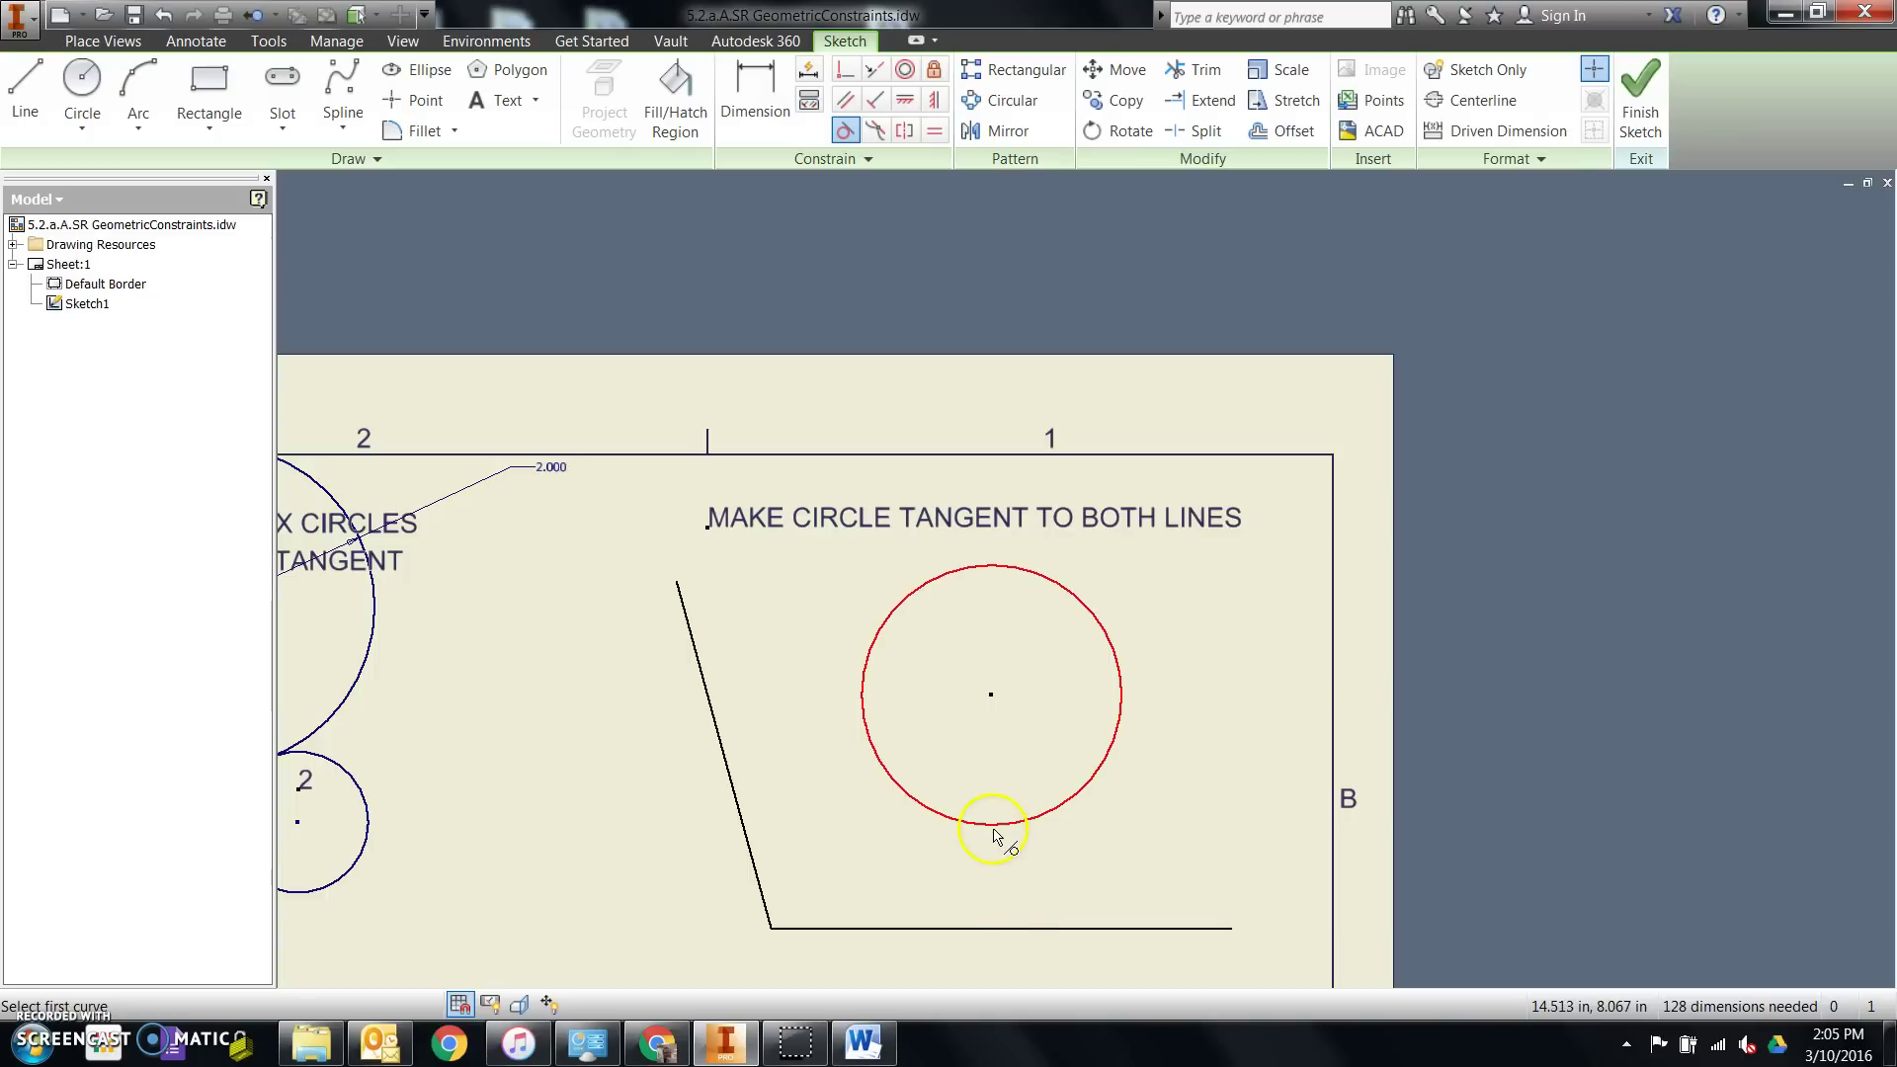
left_click(1014, 929)
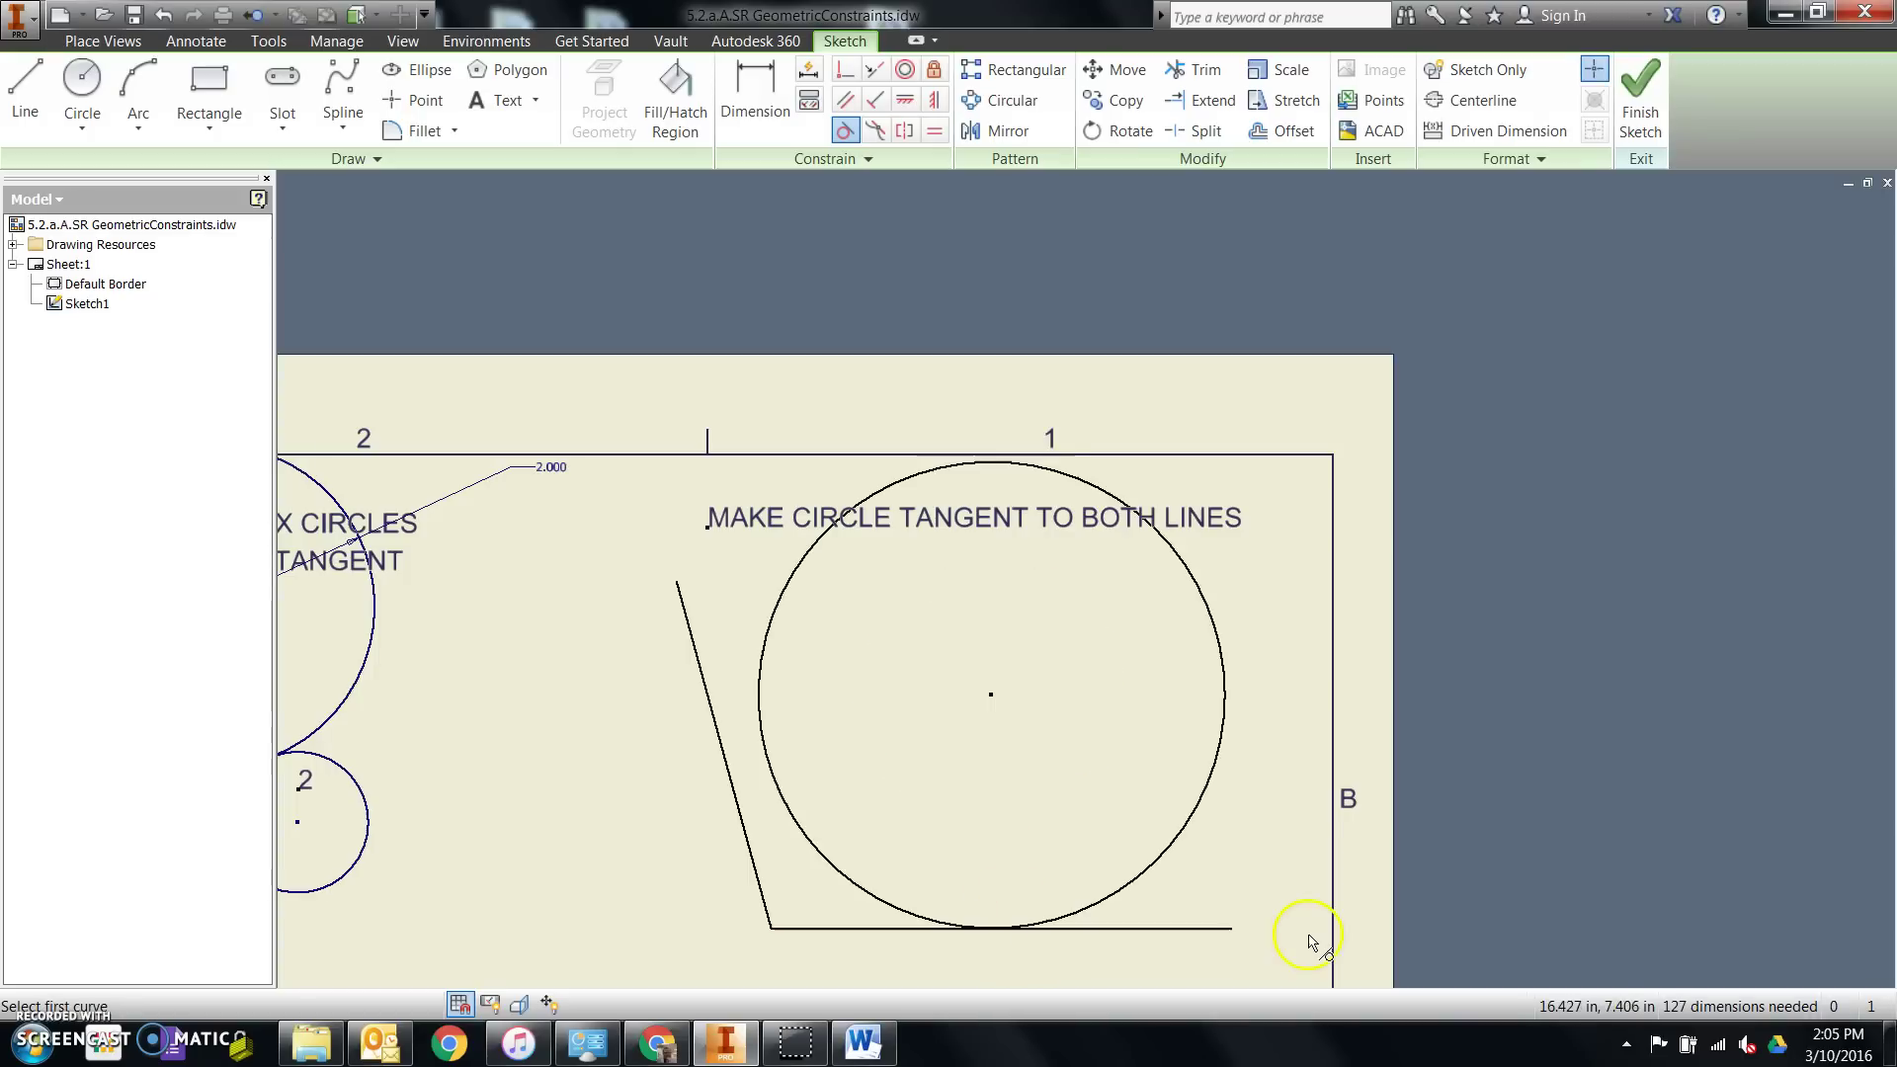
left_click(780, 809)
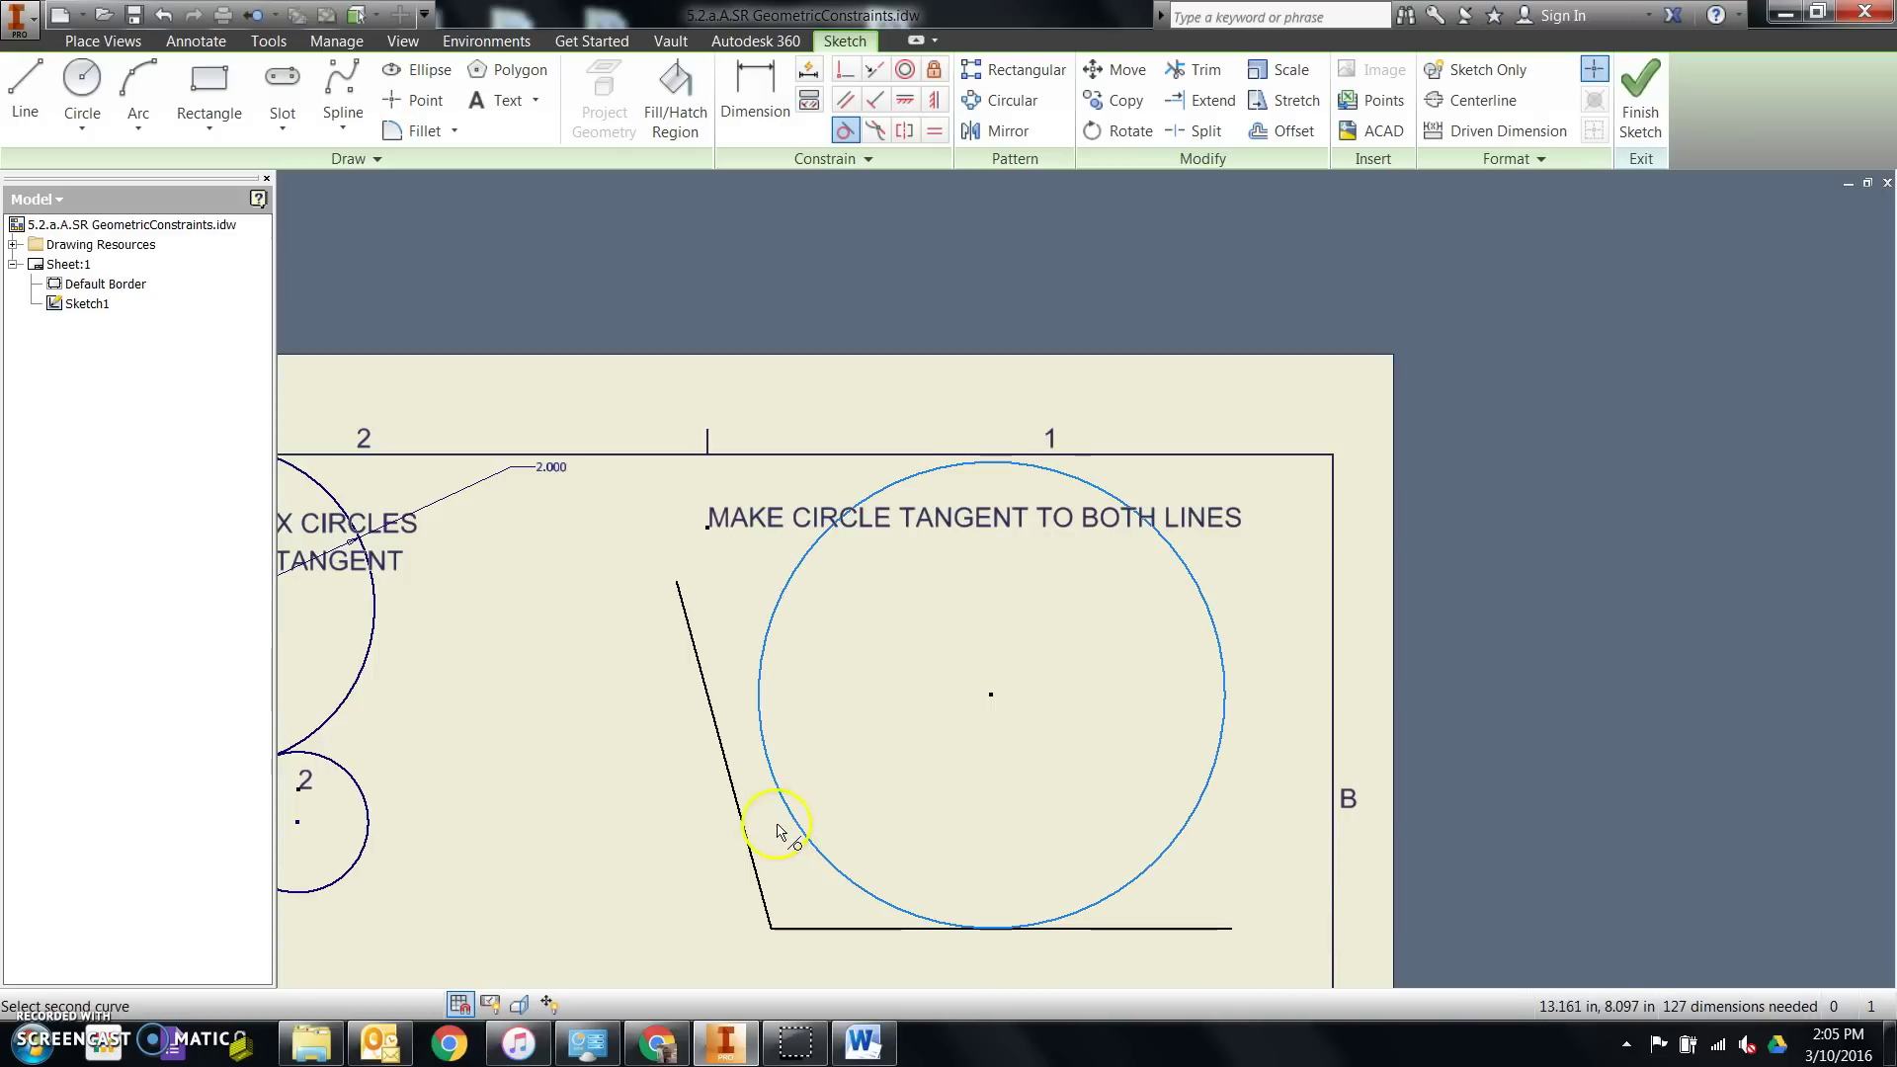
left_click(744, 831)
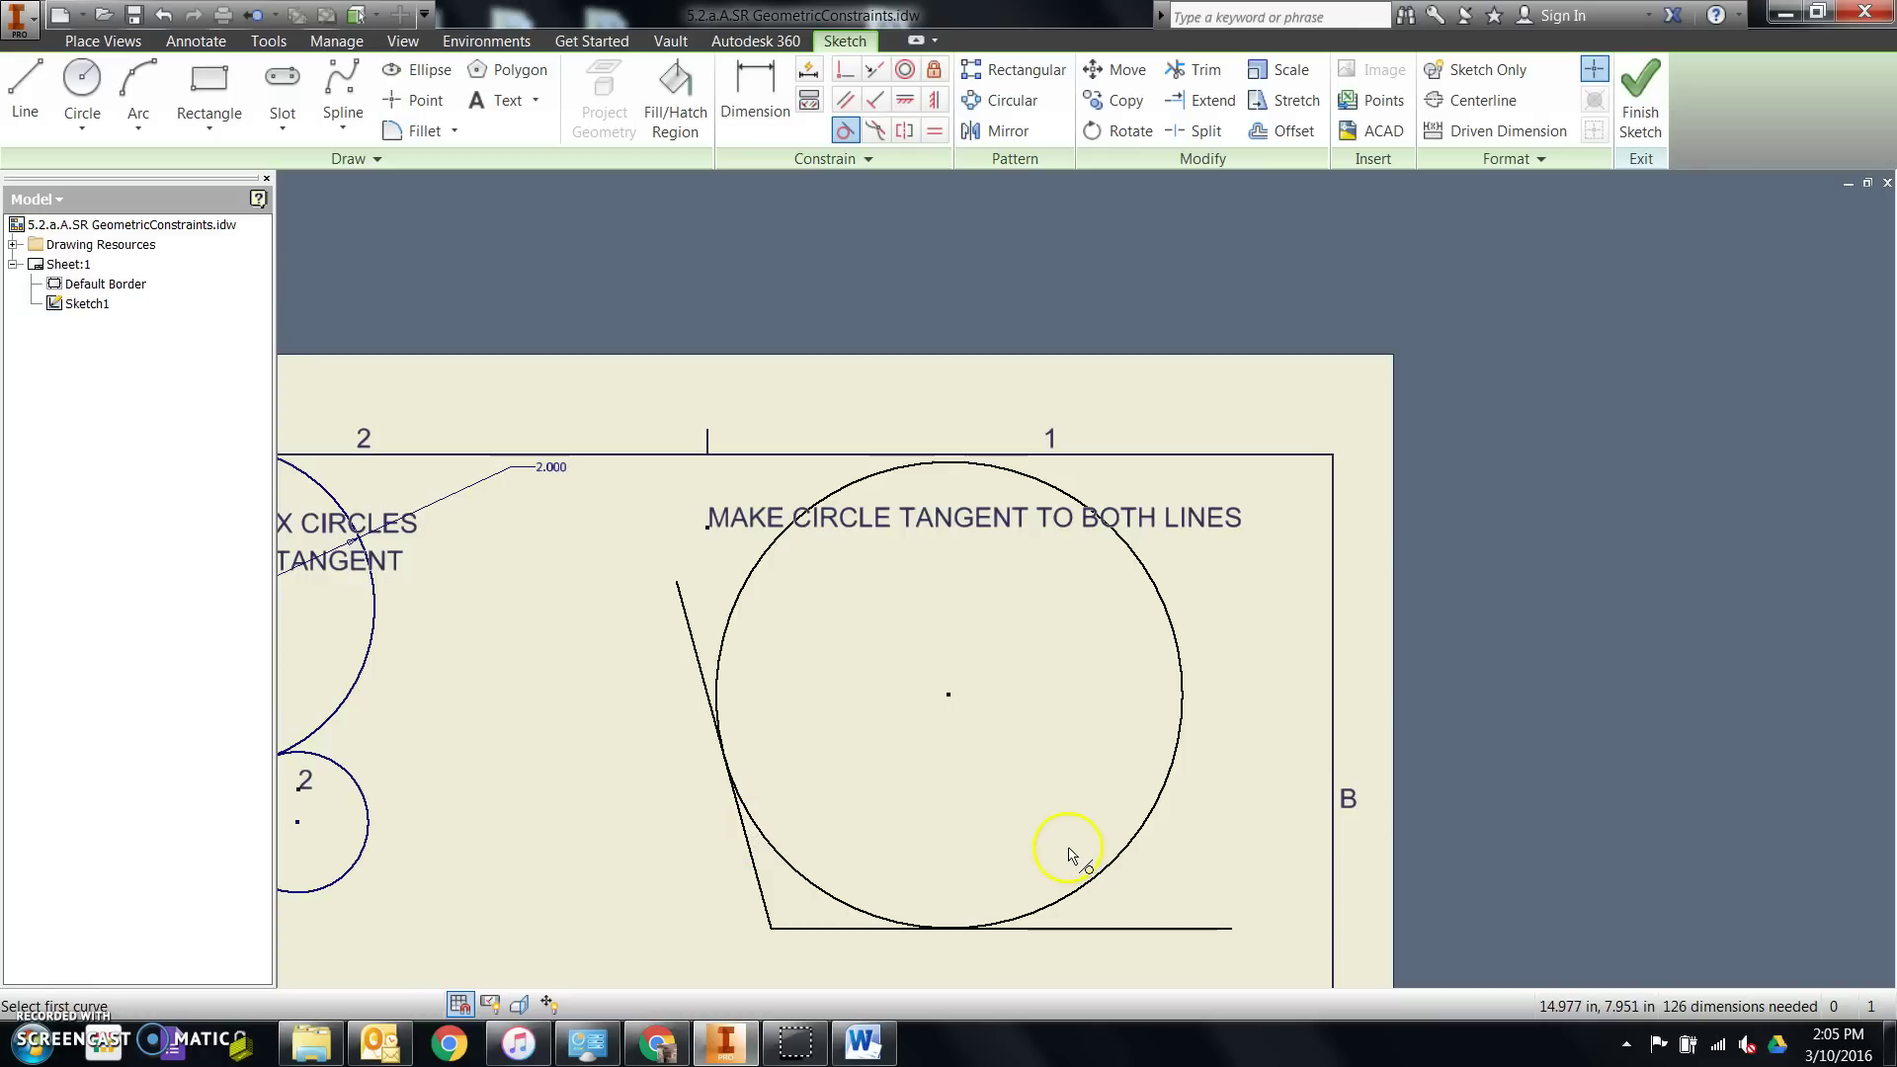
left_click(160, 18)
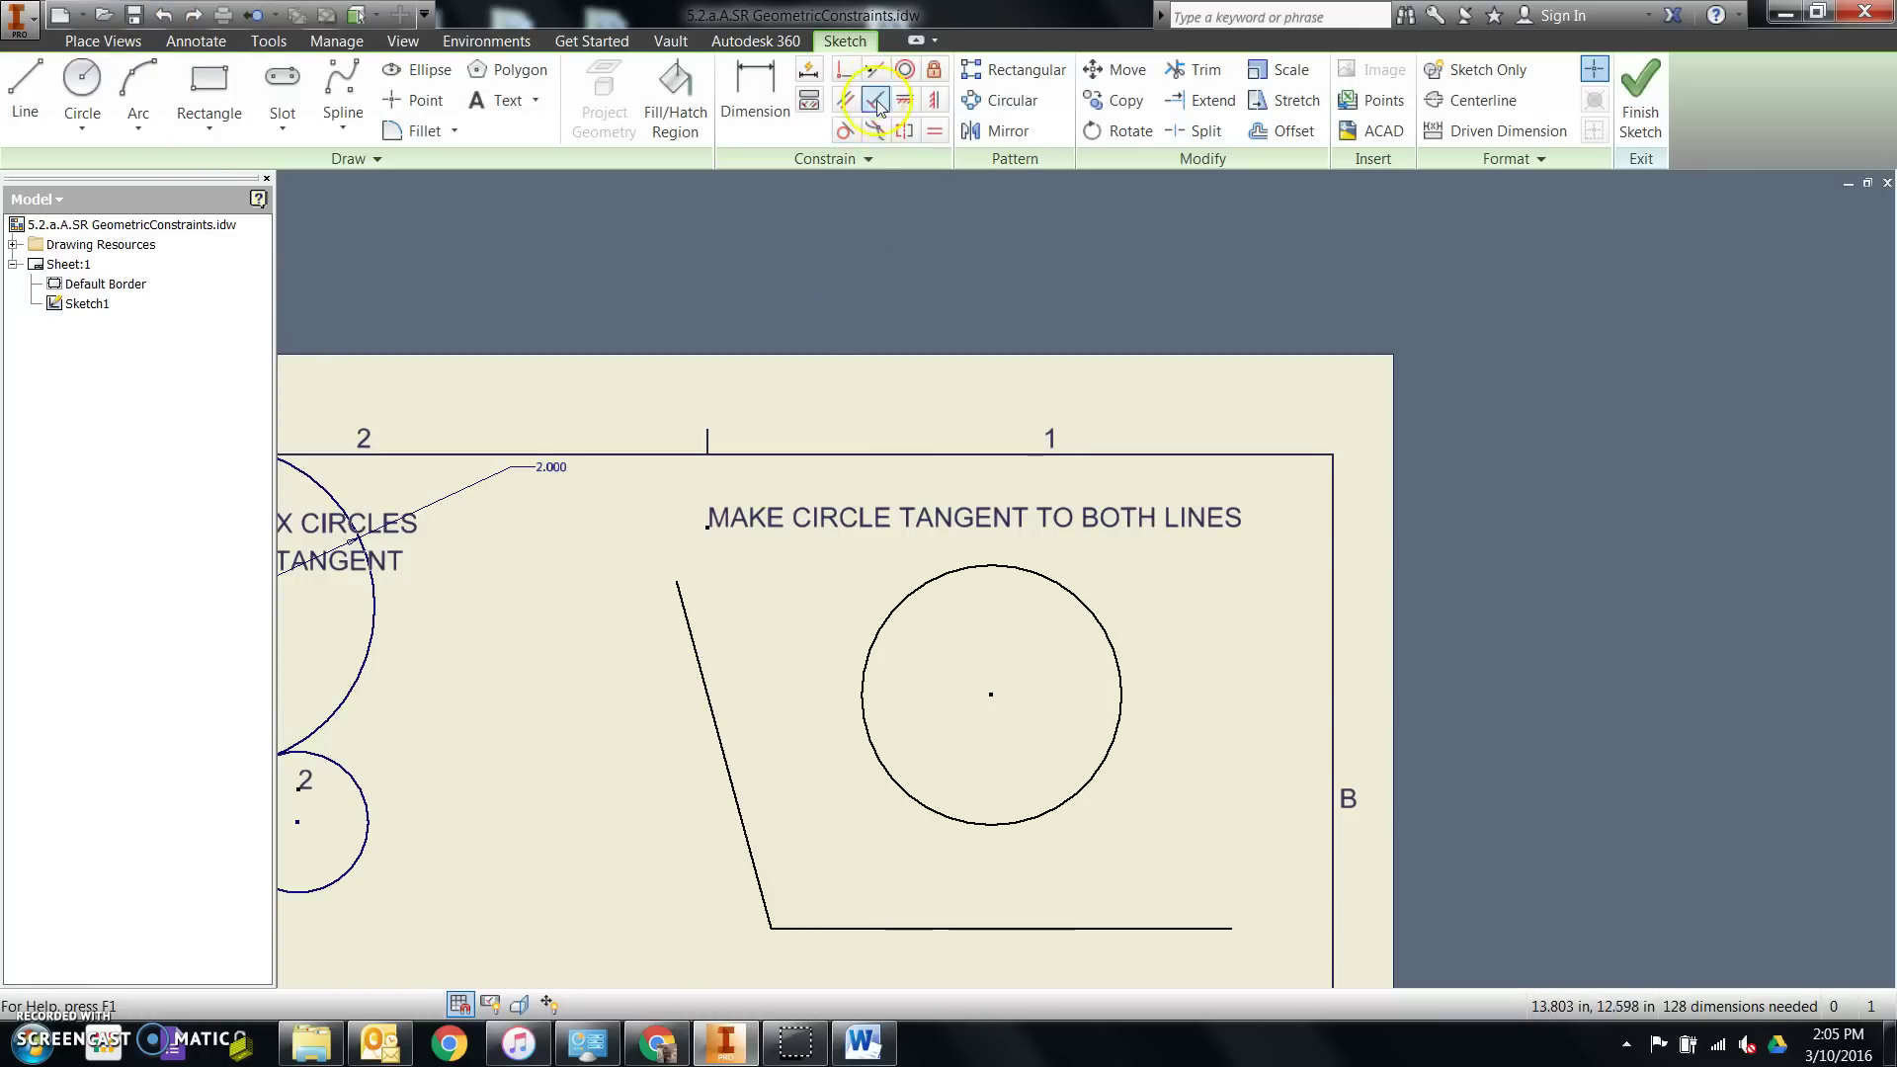
left_click(845, 130)
left_click(724, 739)
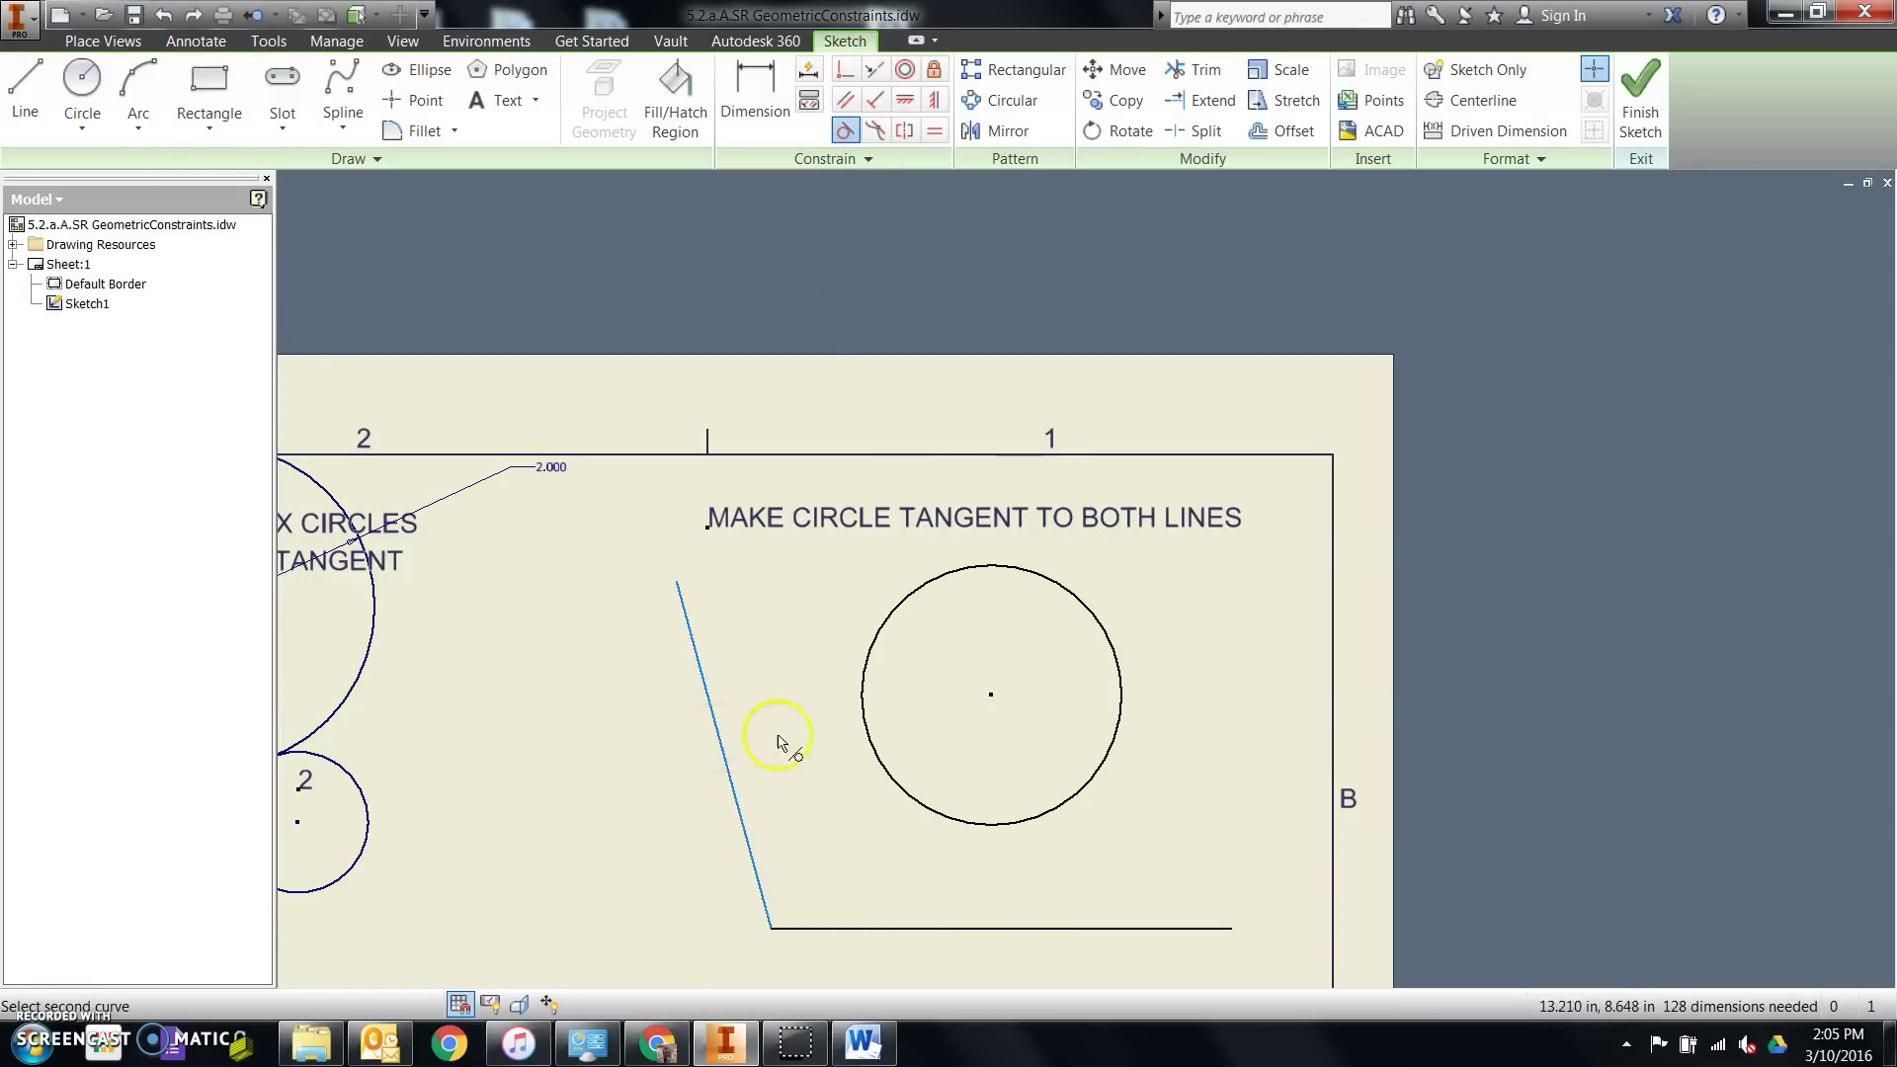
left_click(866, 696)
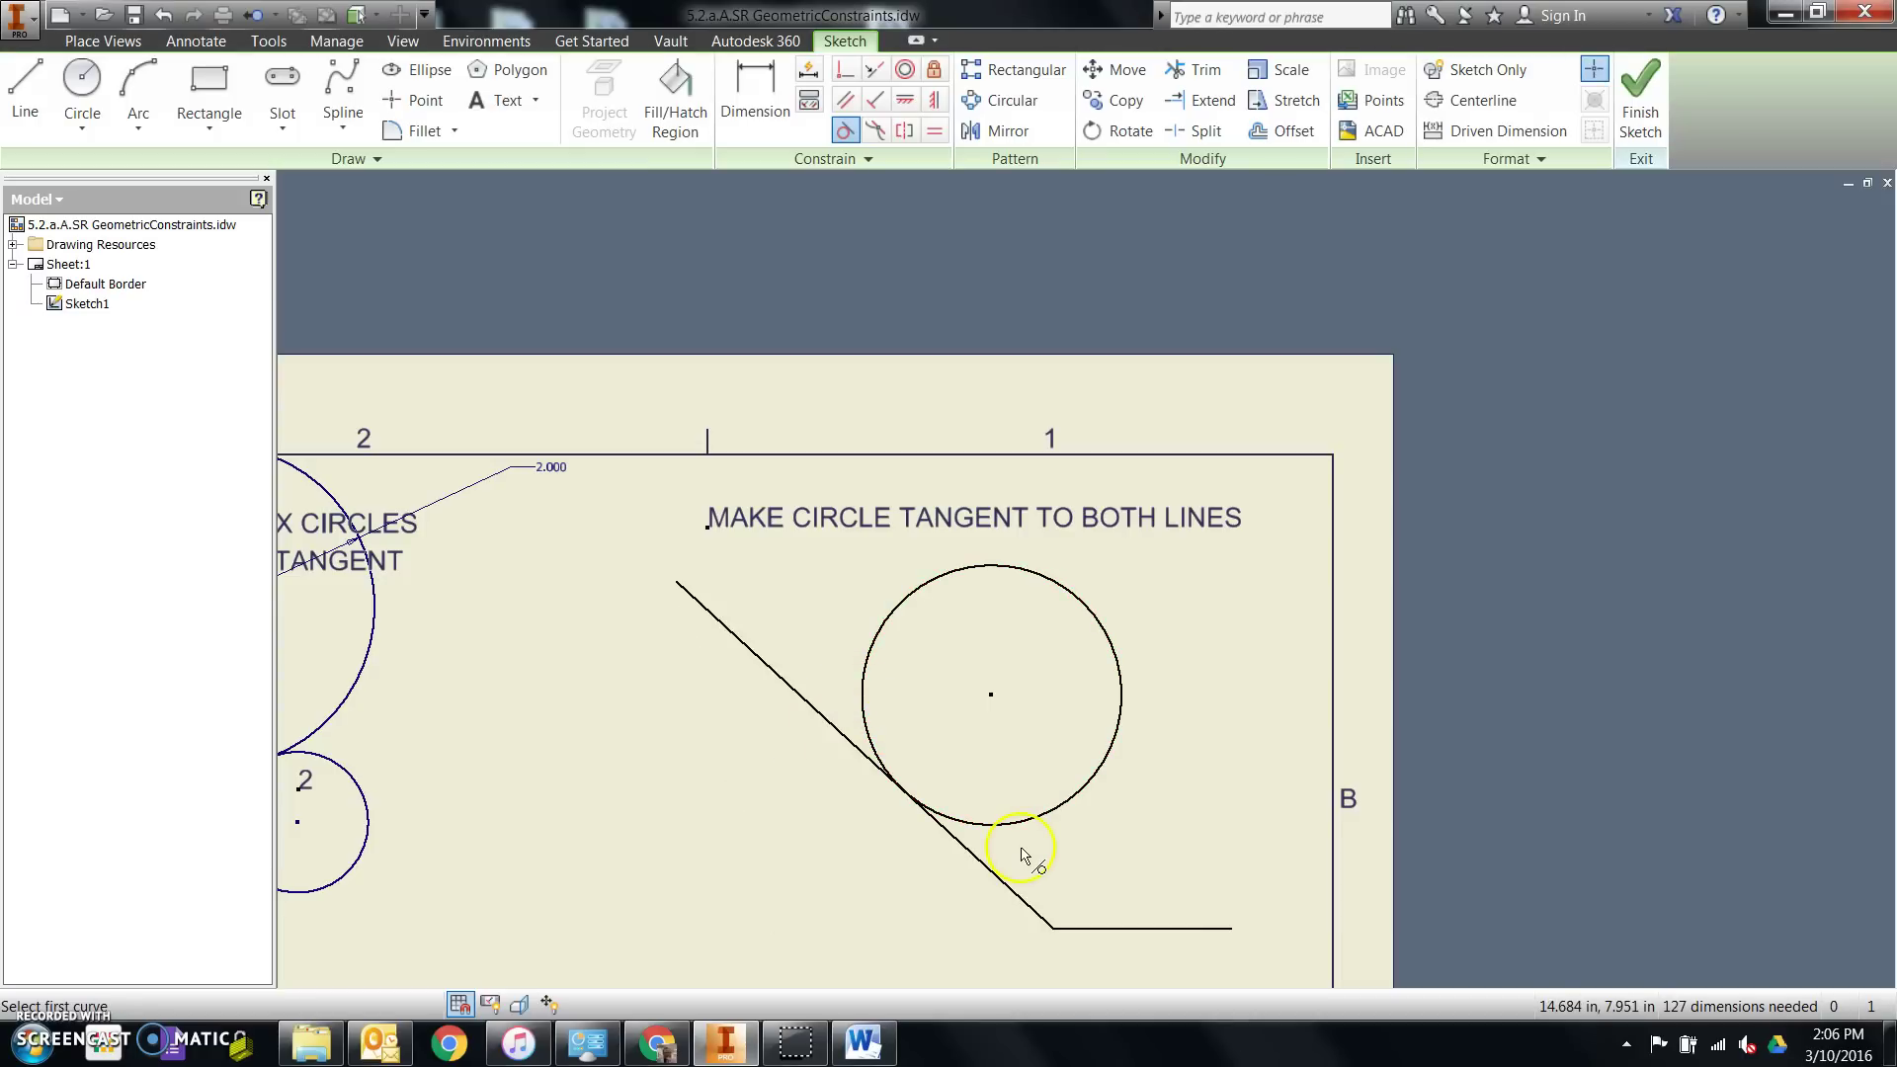
left_click(164, 15)
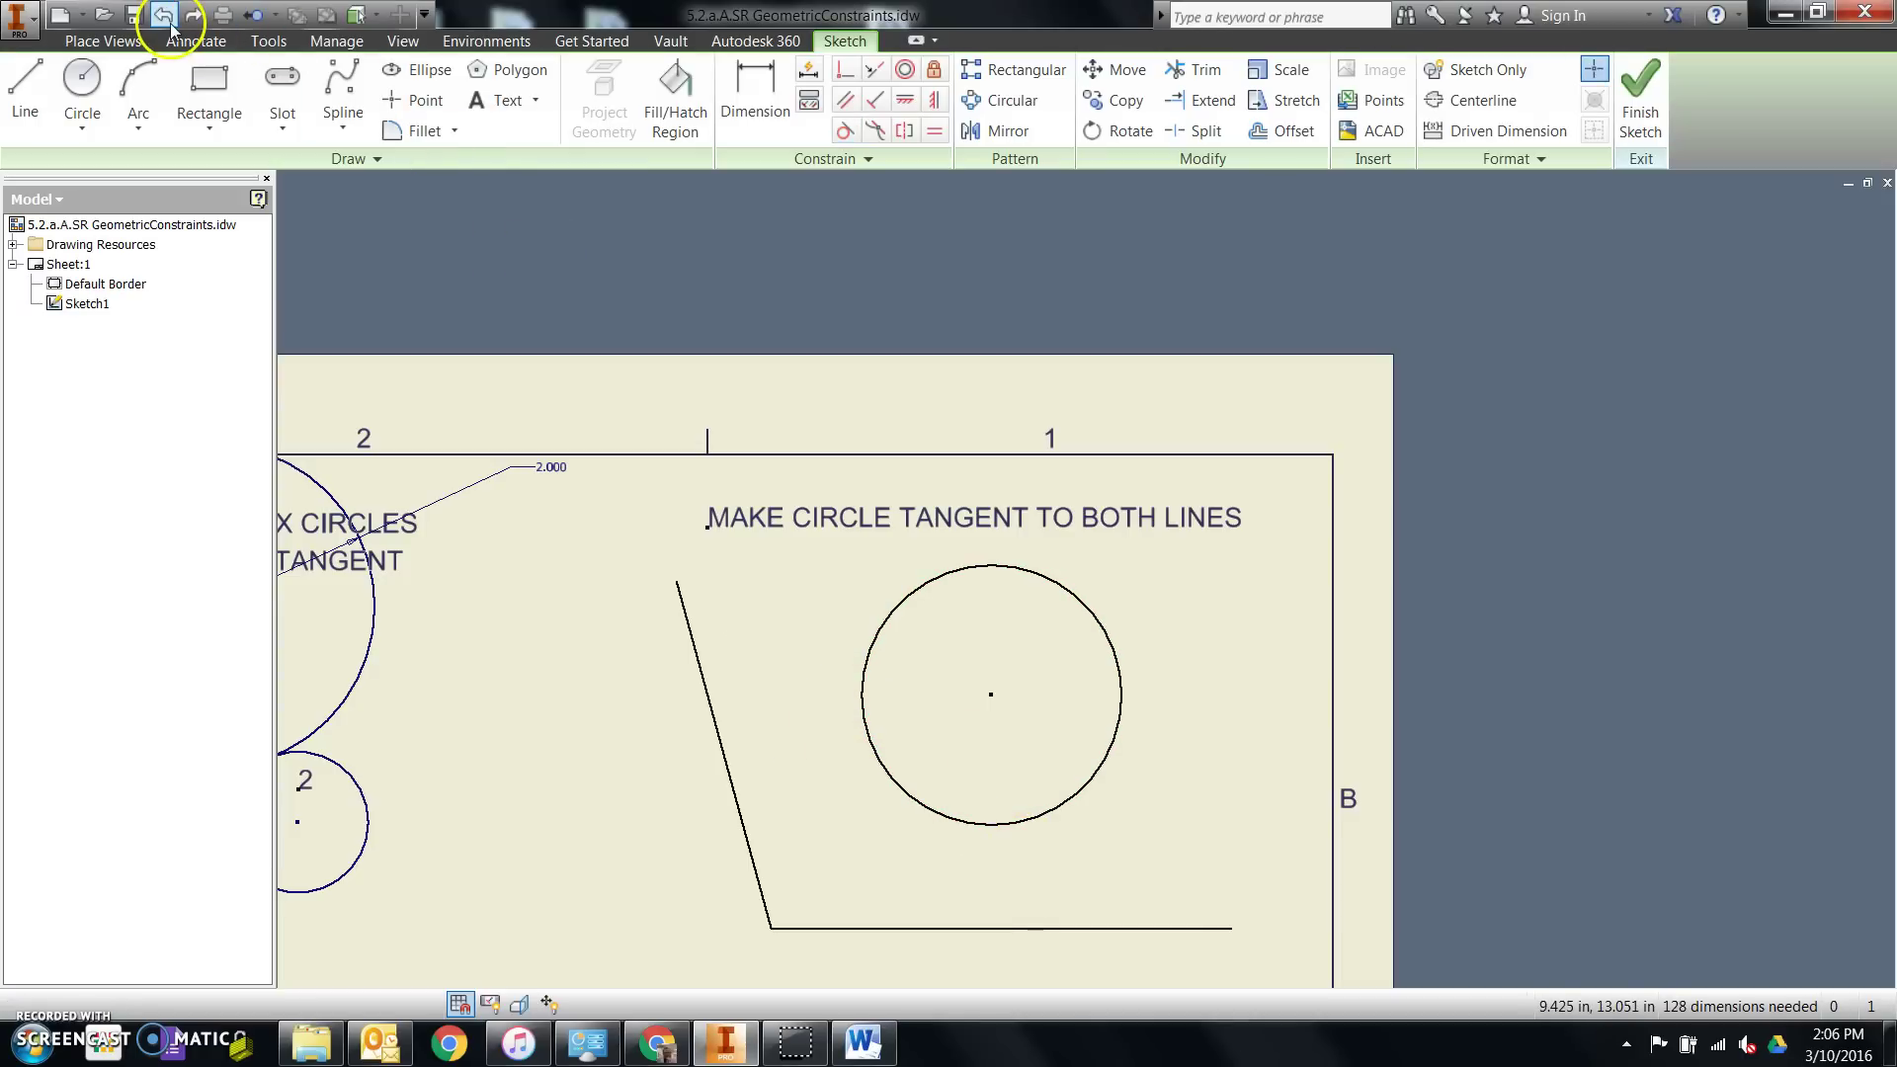
Step: Make the circle tangent to the bottom line and the slanted line
left_click(846, 130)
left_click(1001, 826)
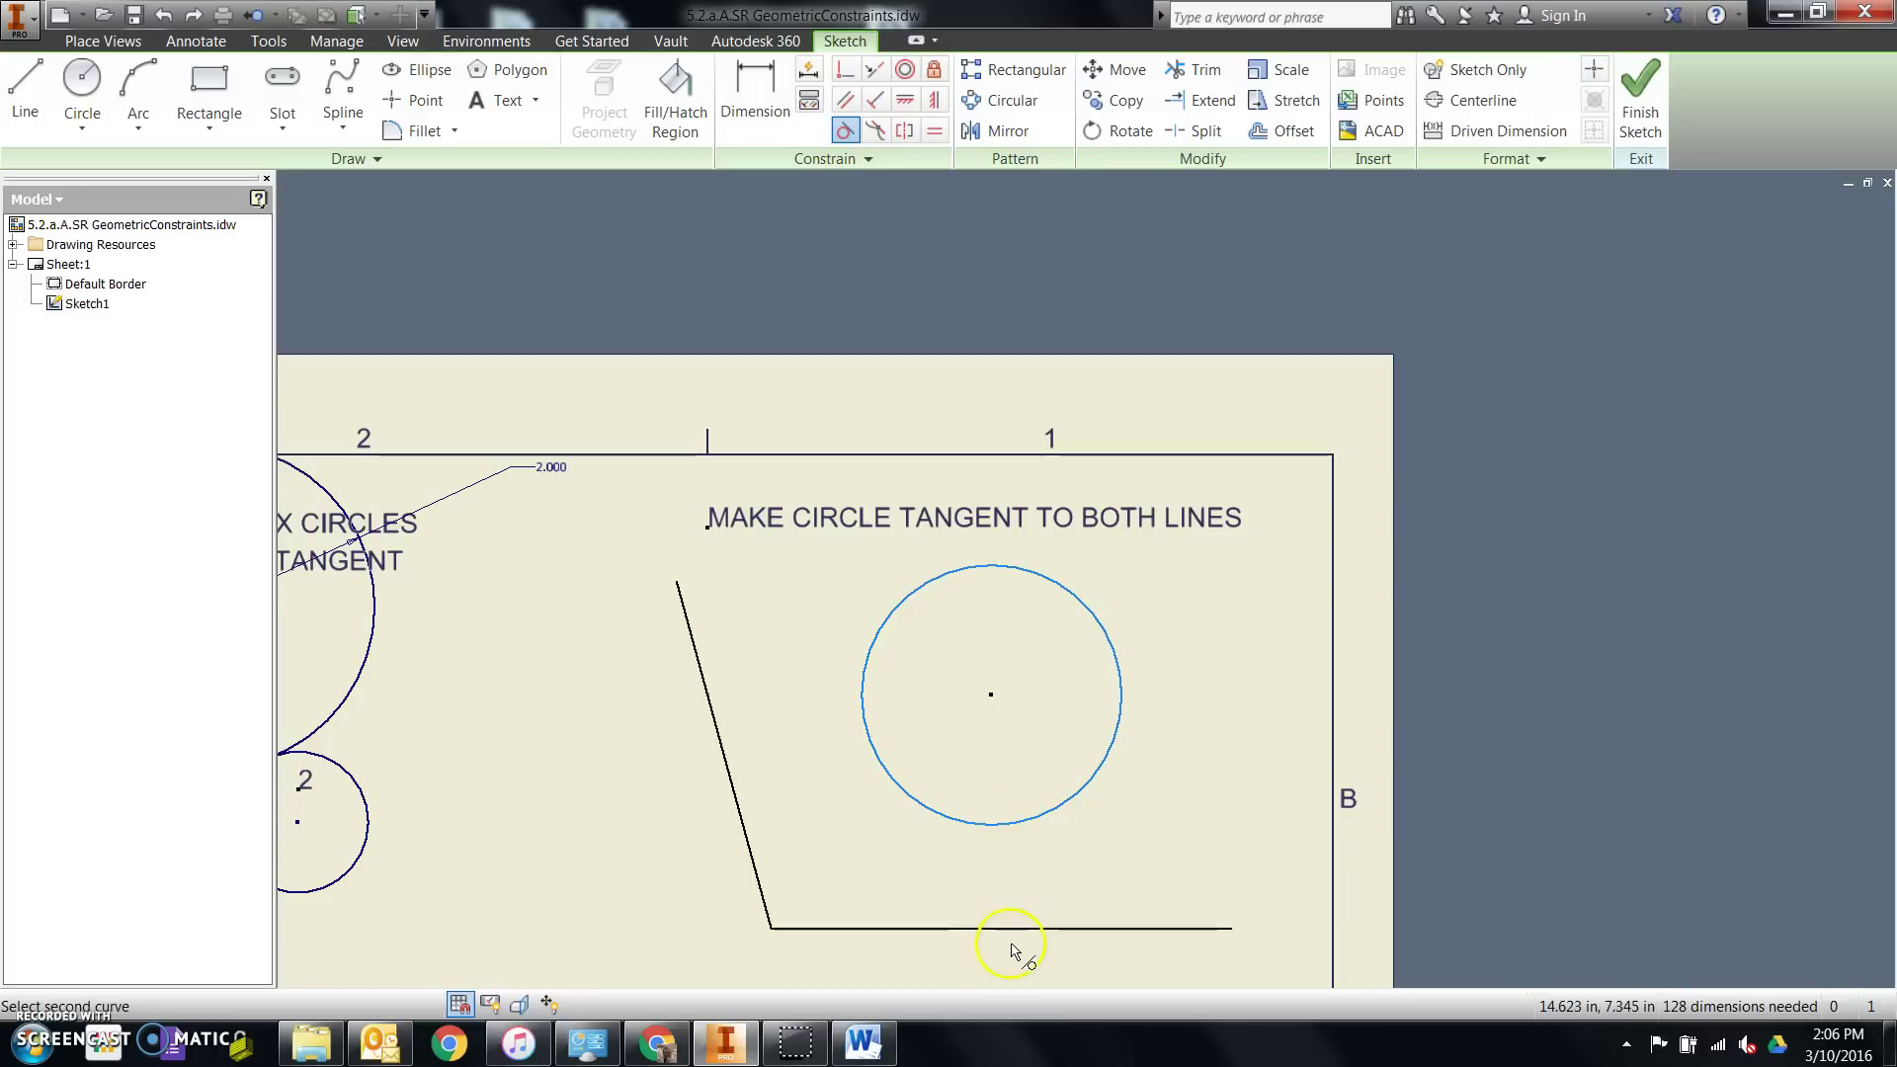
left_click(1015, 929)
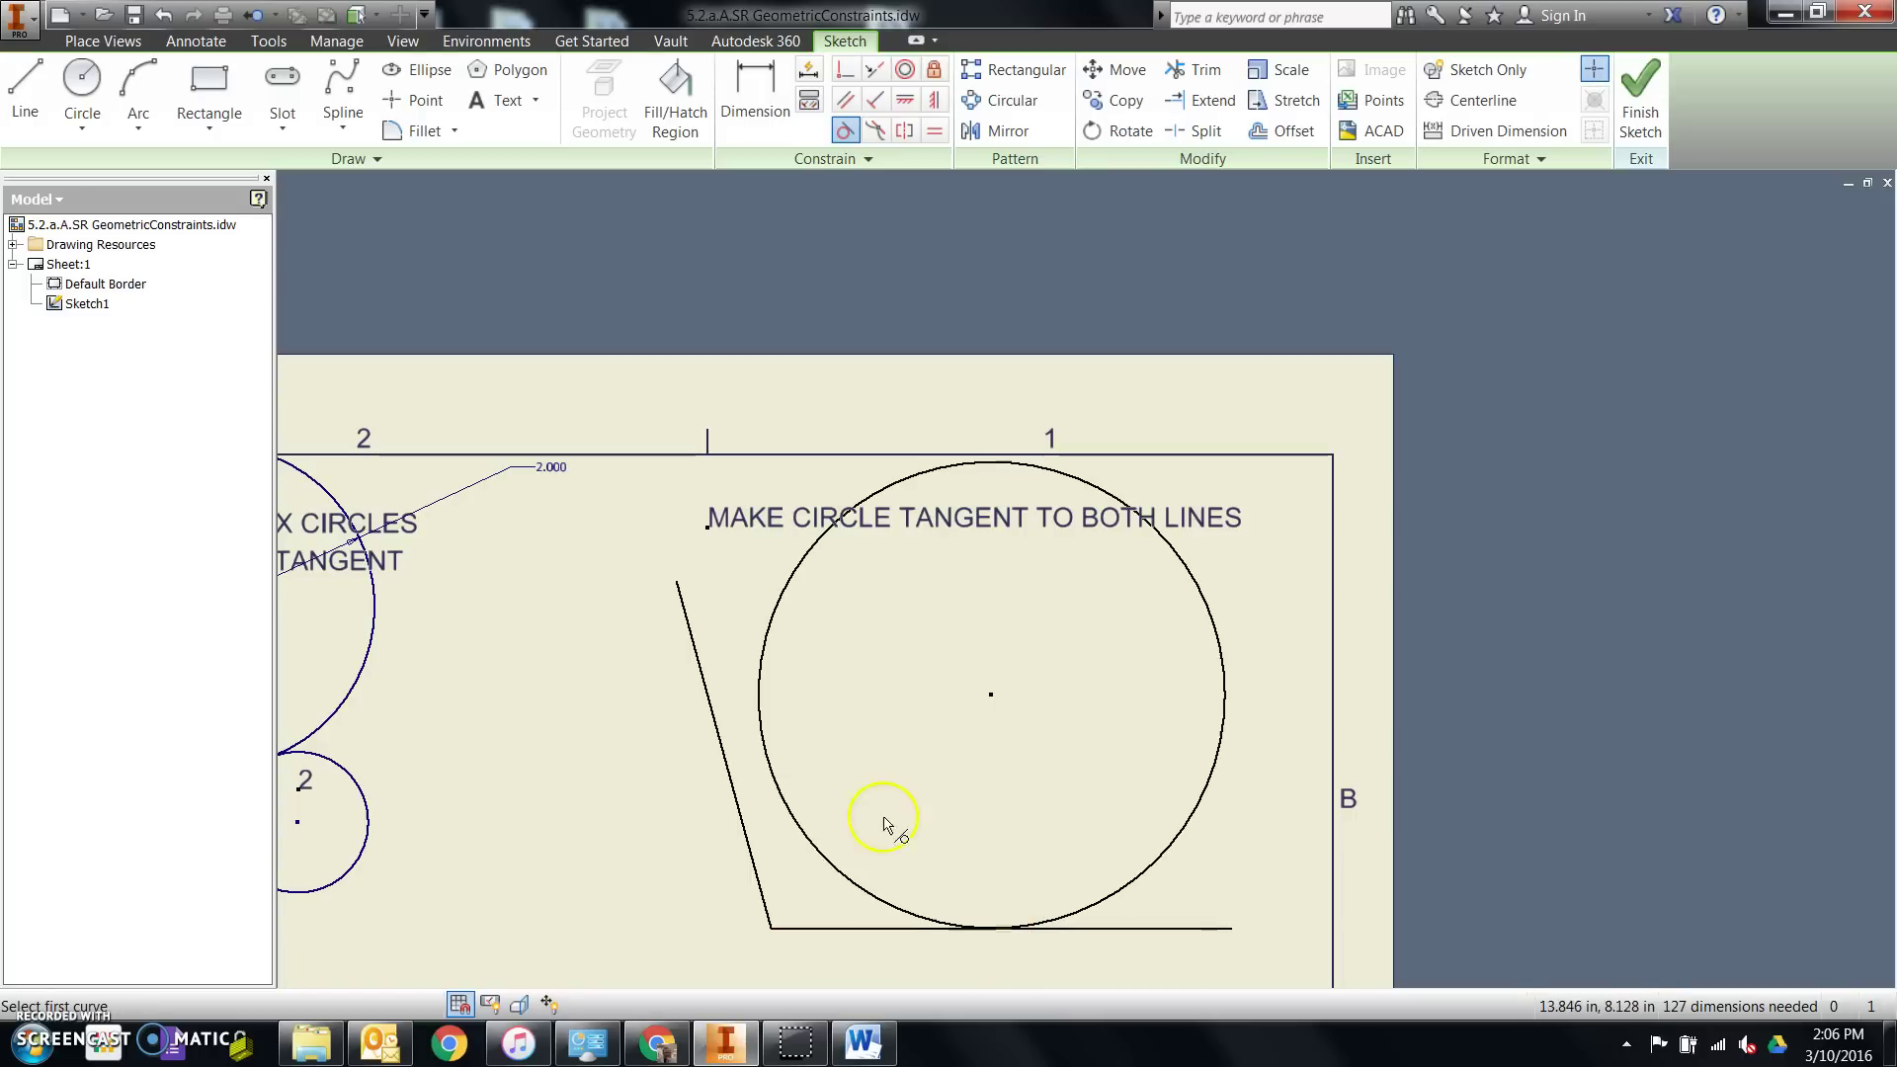
left_click(777, 789)
left_click(737, 798)
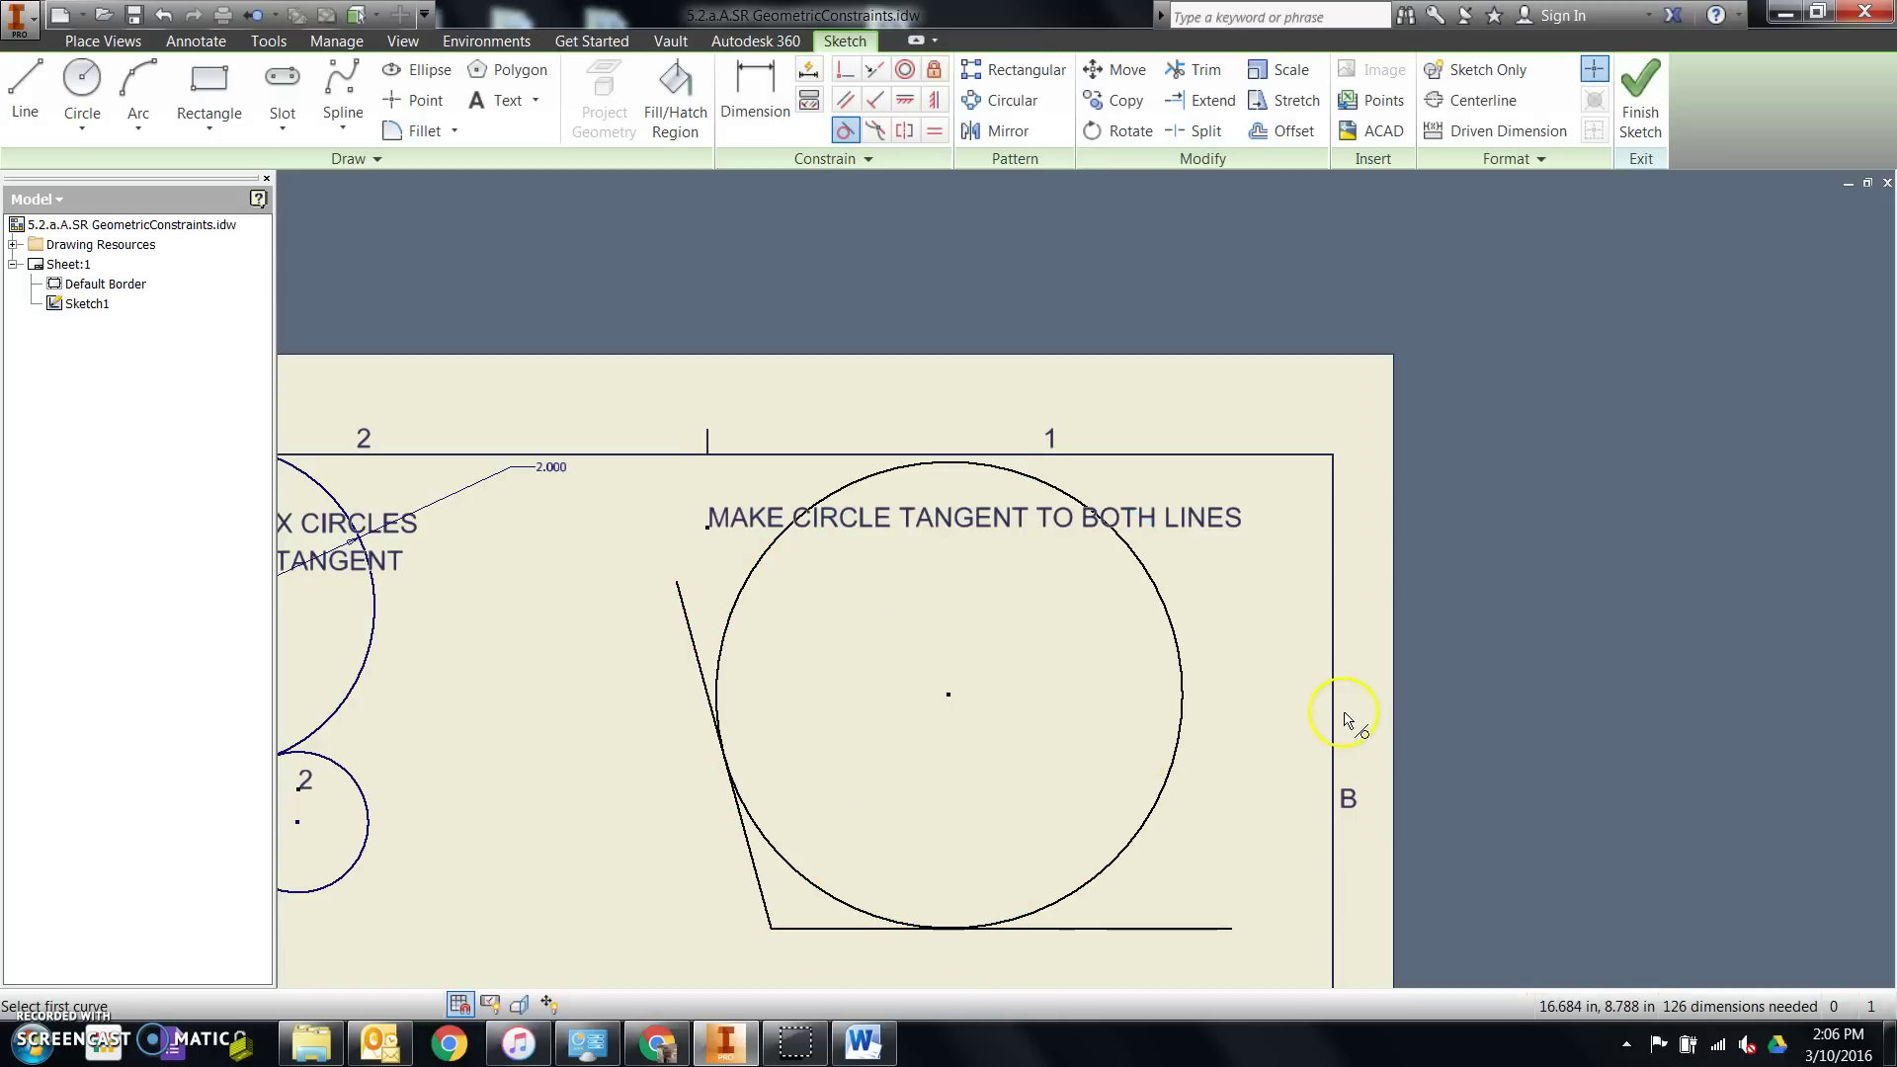
scroll(1345, 719, "down", 5)
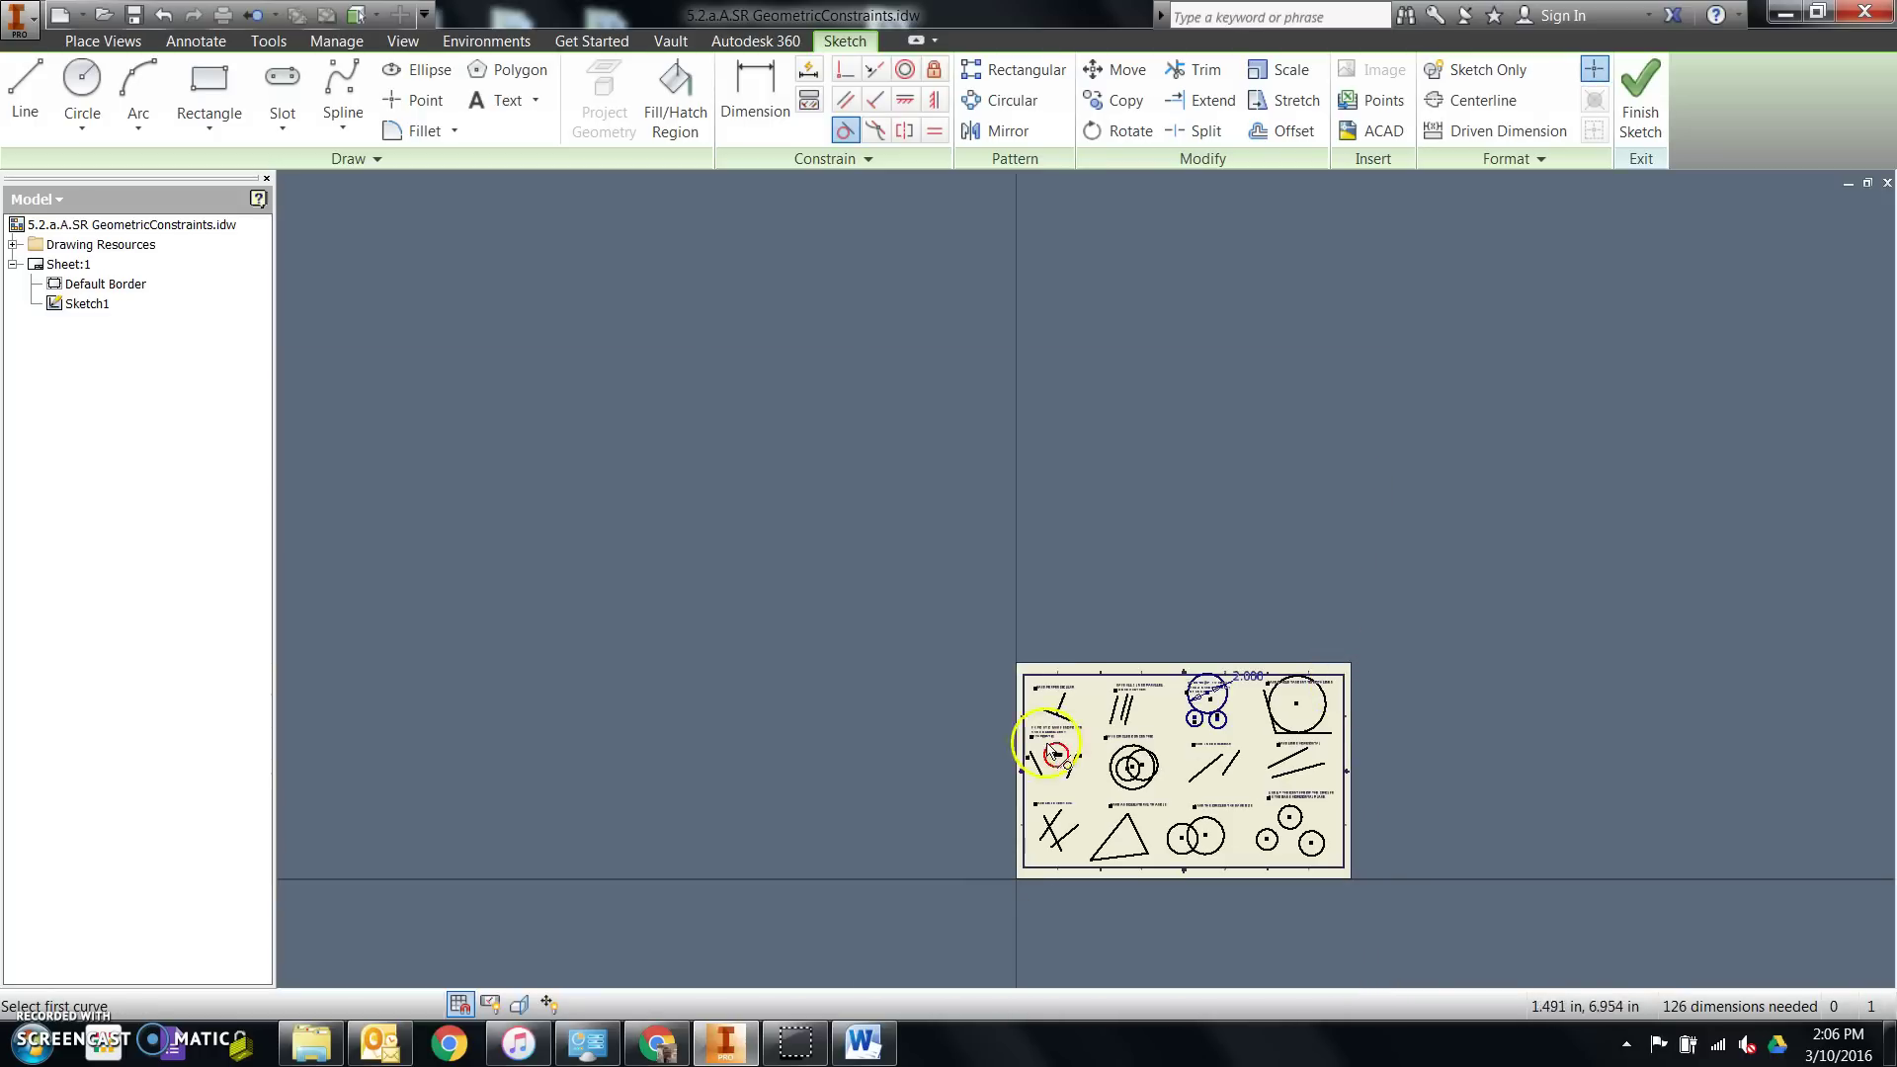
Step: Fix point C at the circle's centre in place
scroll(1084, 775, "up", 2)
scroll(1084, 775, "up", 3)
scroll(1077, 772, "up", 3)
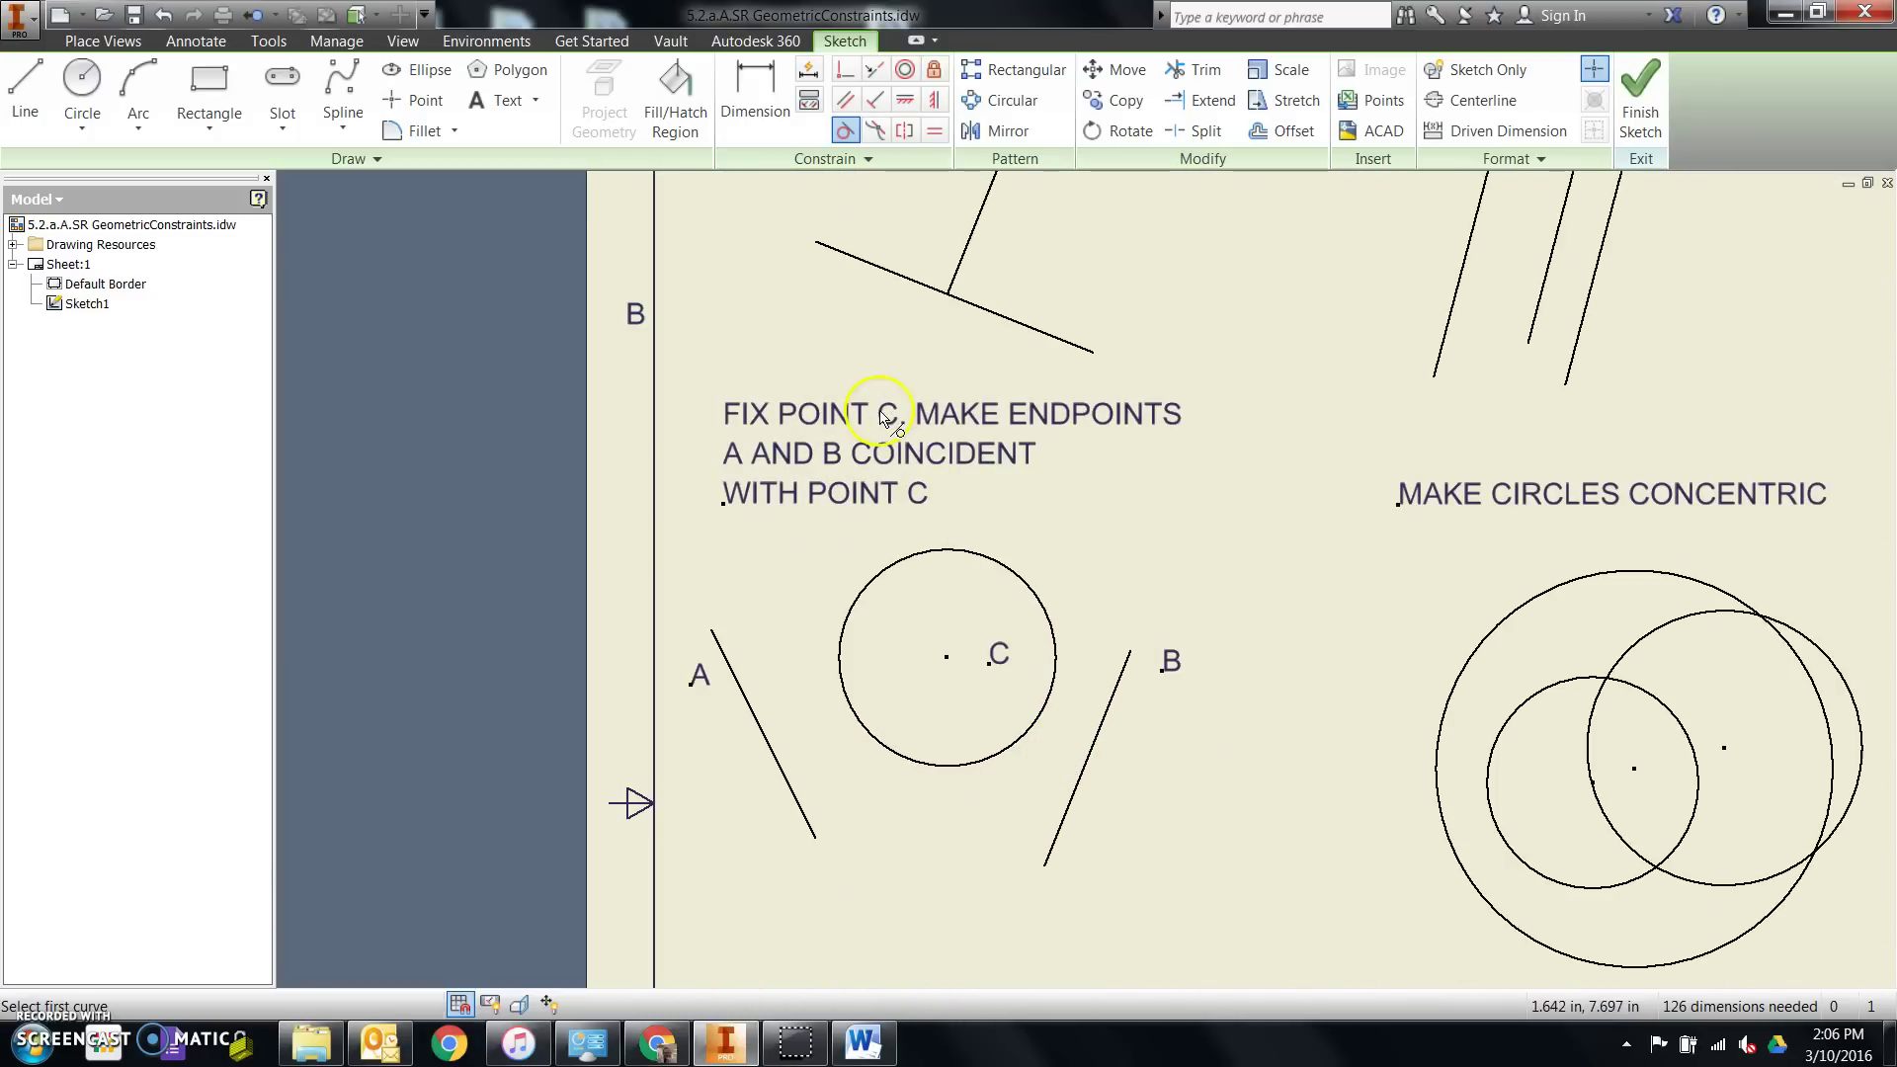
left_click(934, 69)
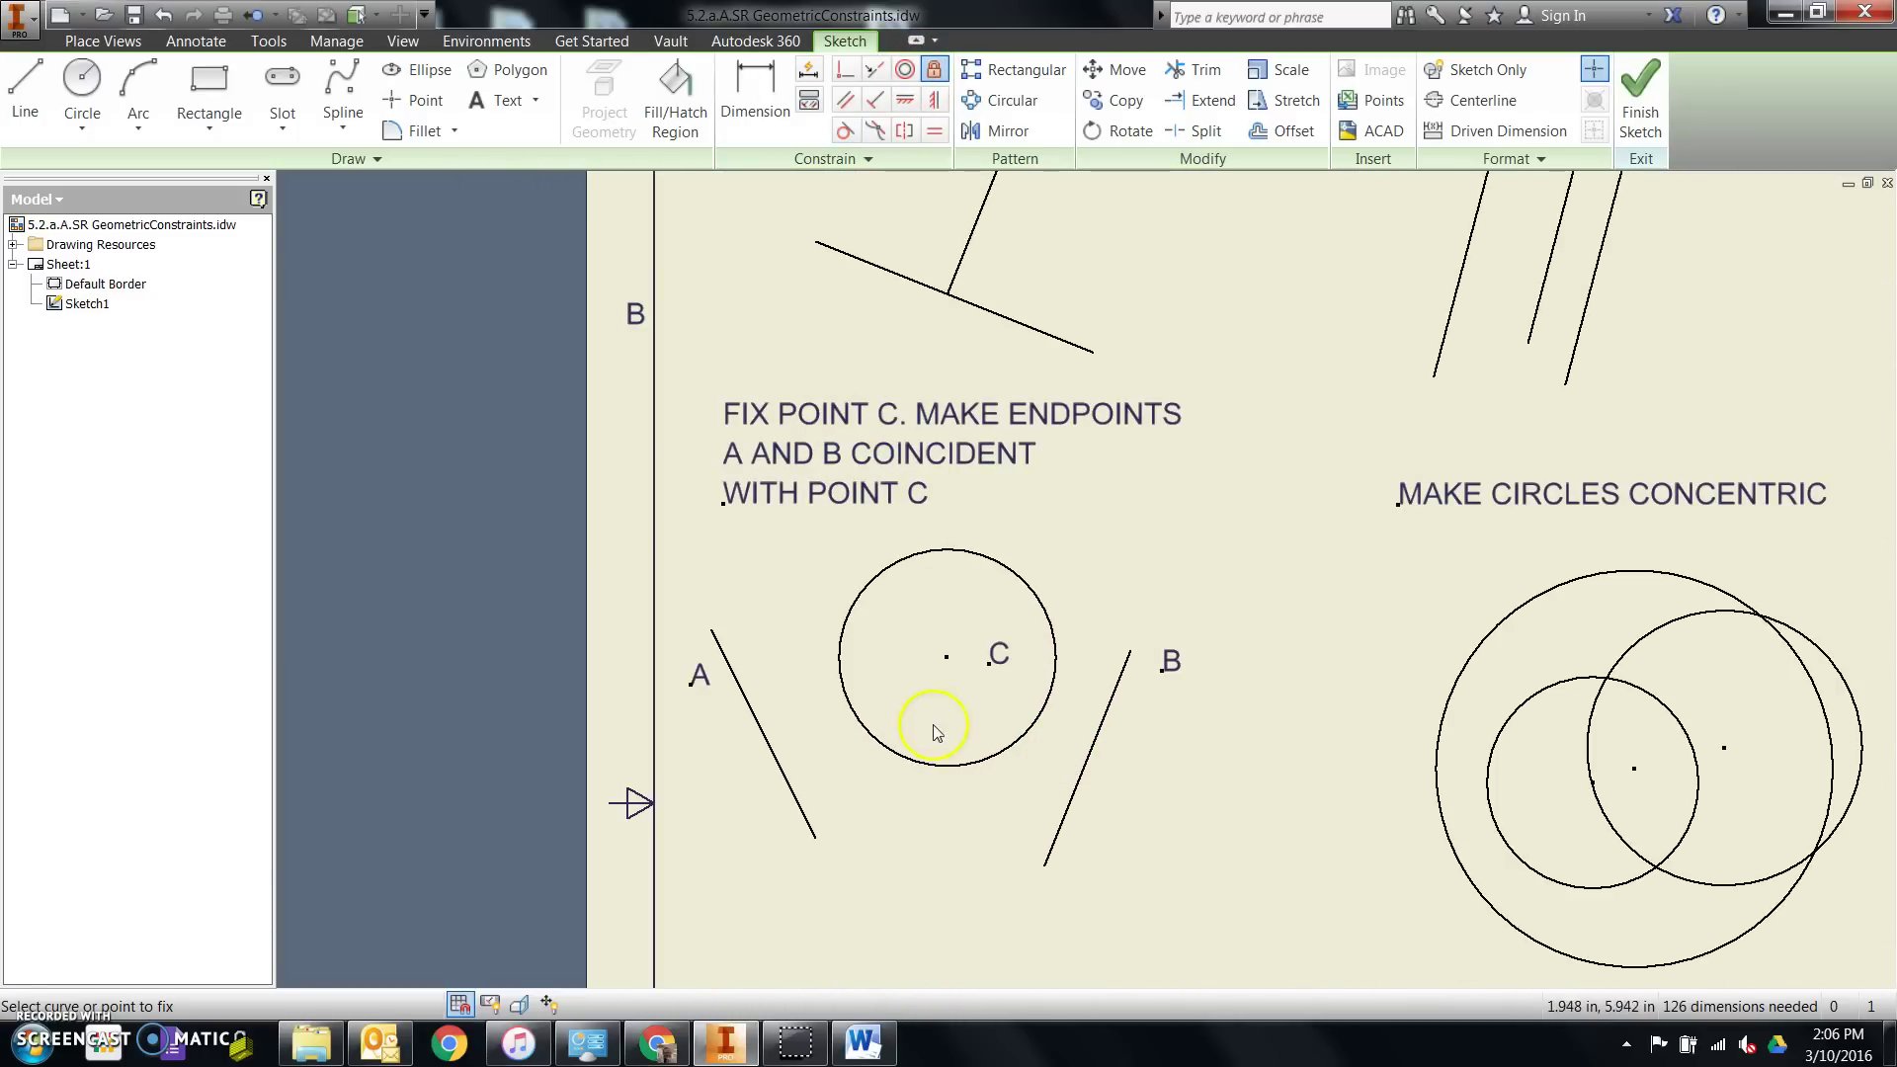
left_click(946, 658)
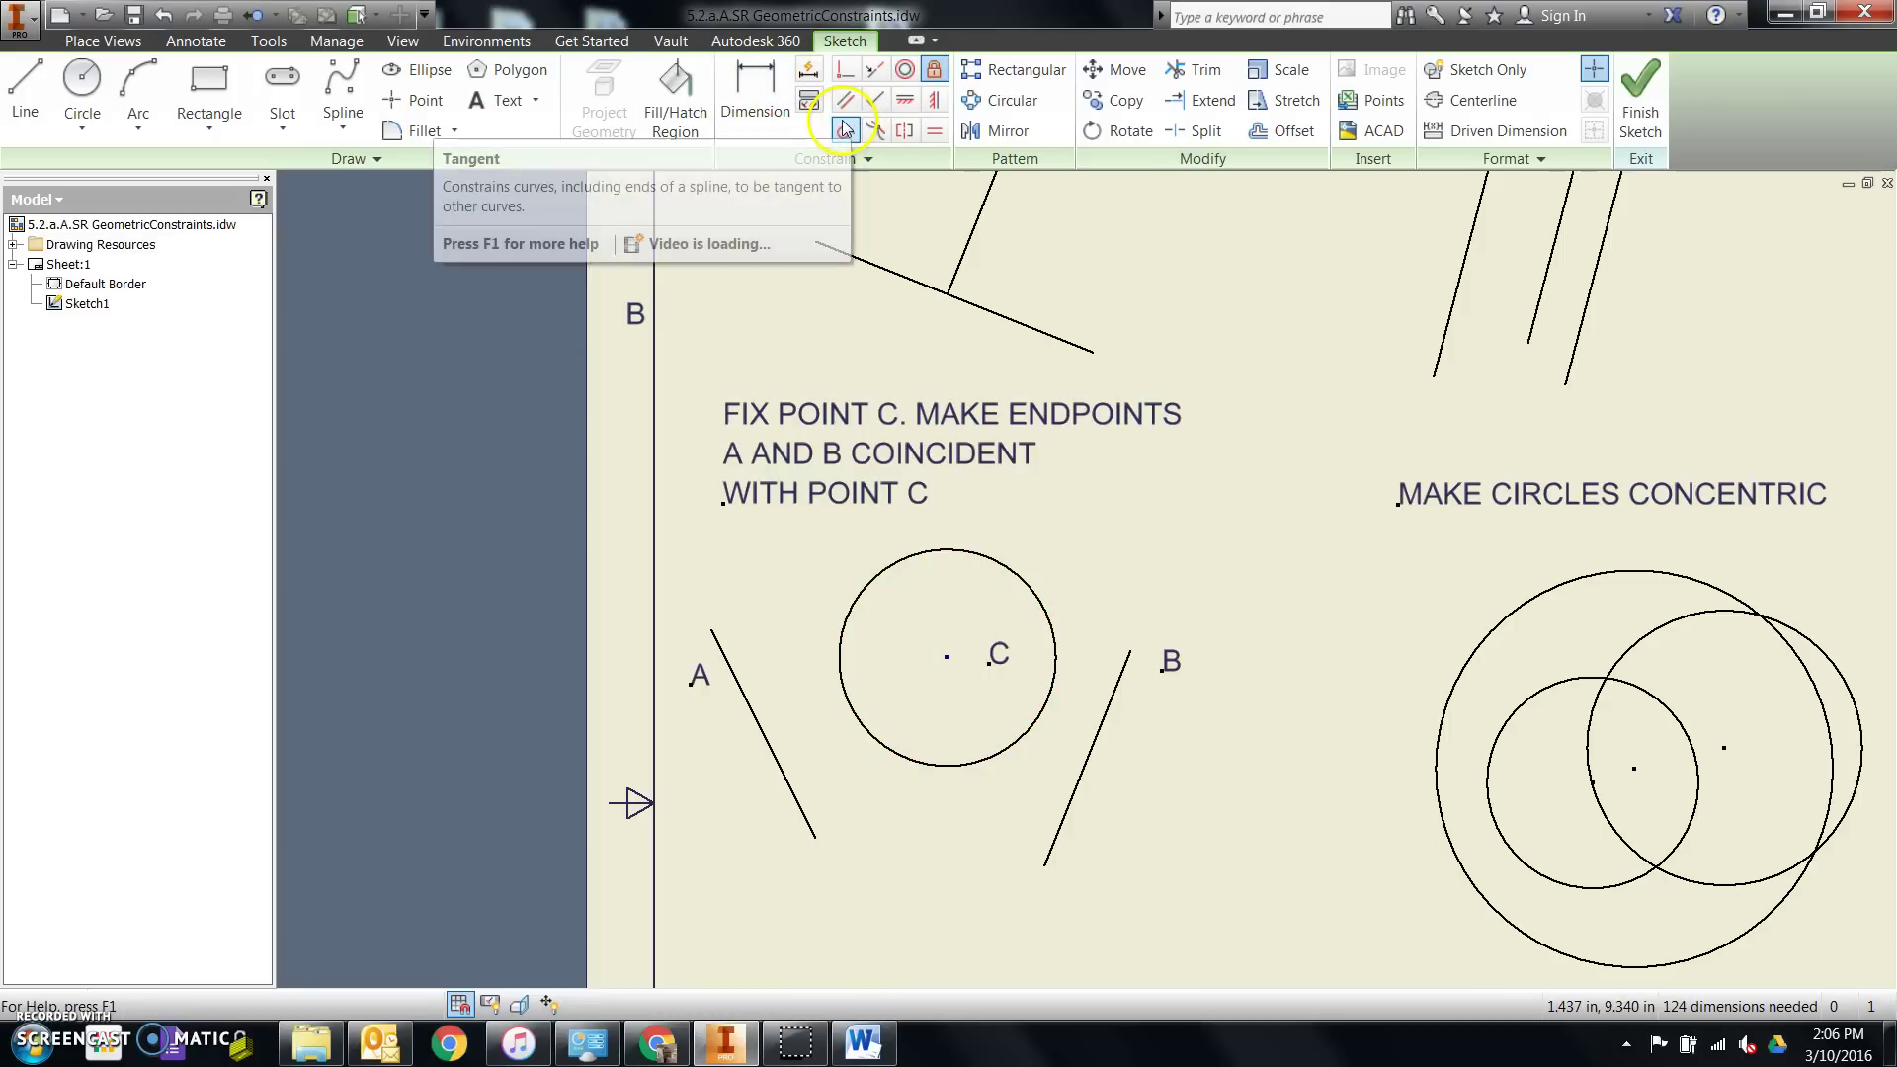
Step: Make endpoints A and B coincident with centre point C
left_click(847, 70)
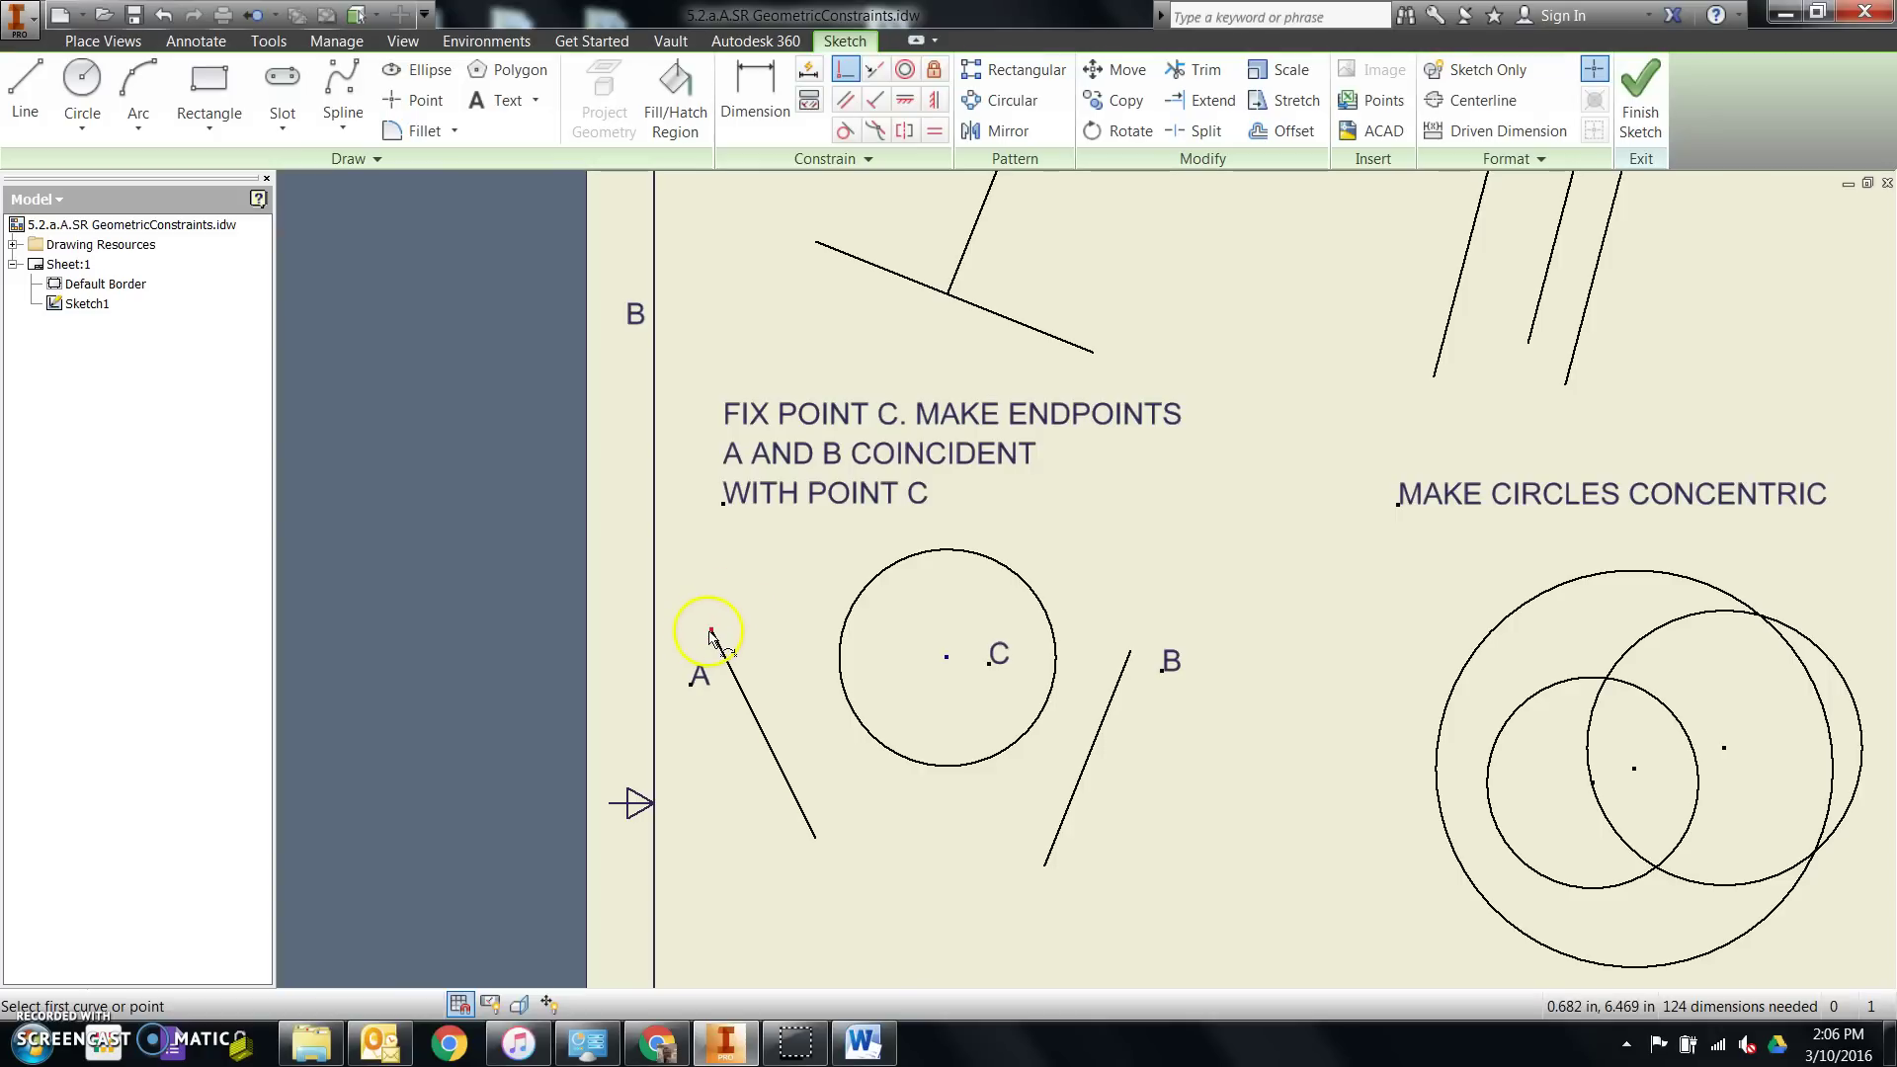
left_click(711, 631)
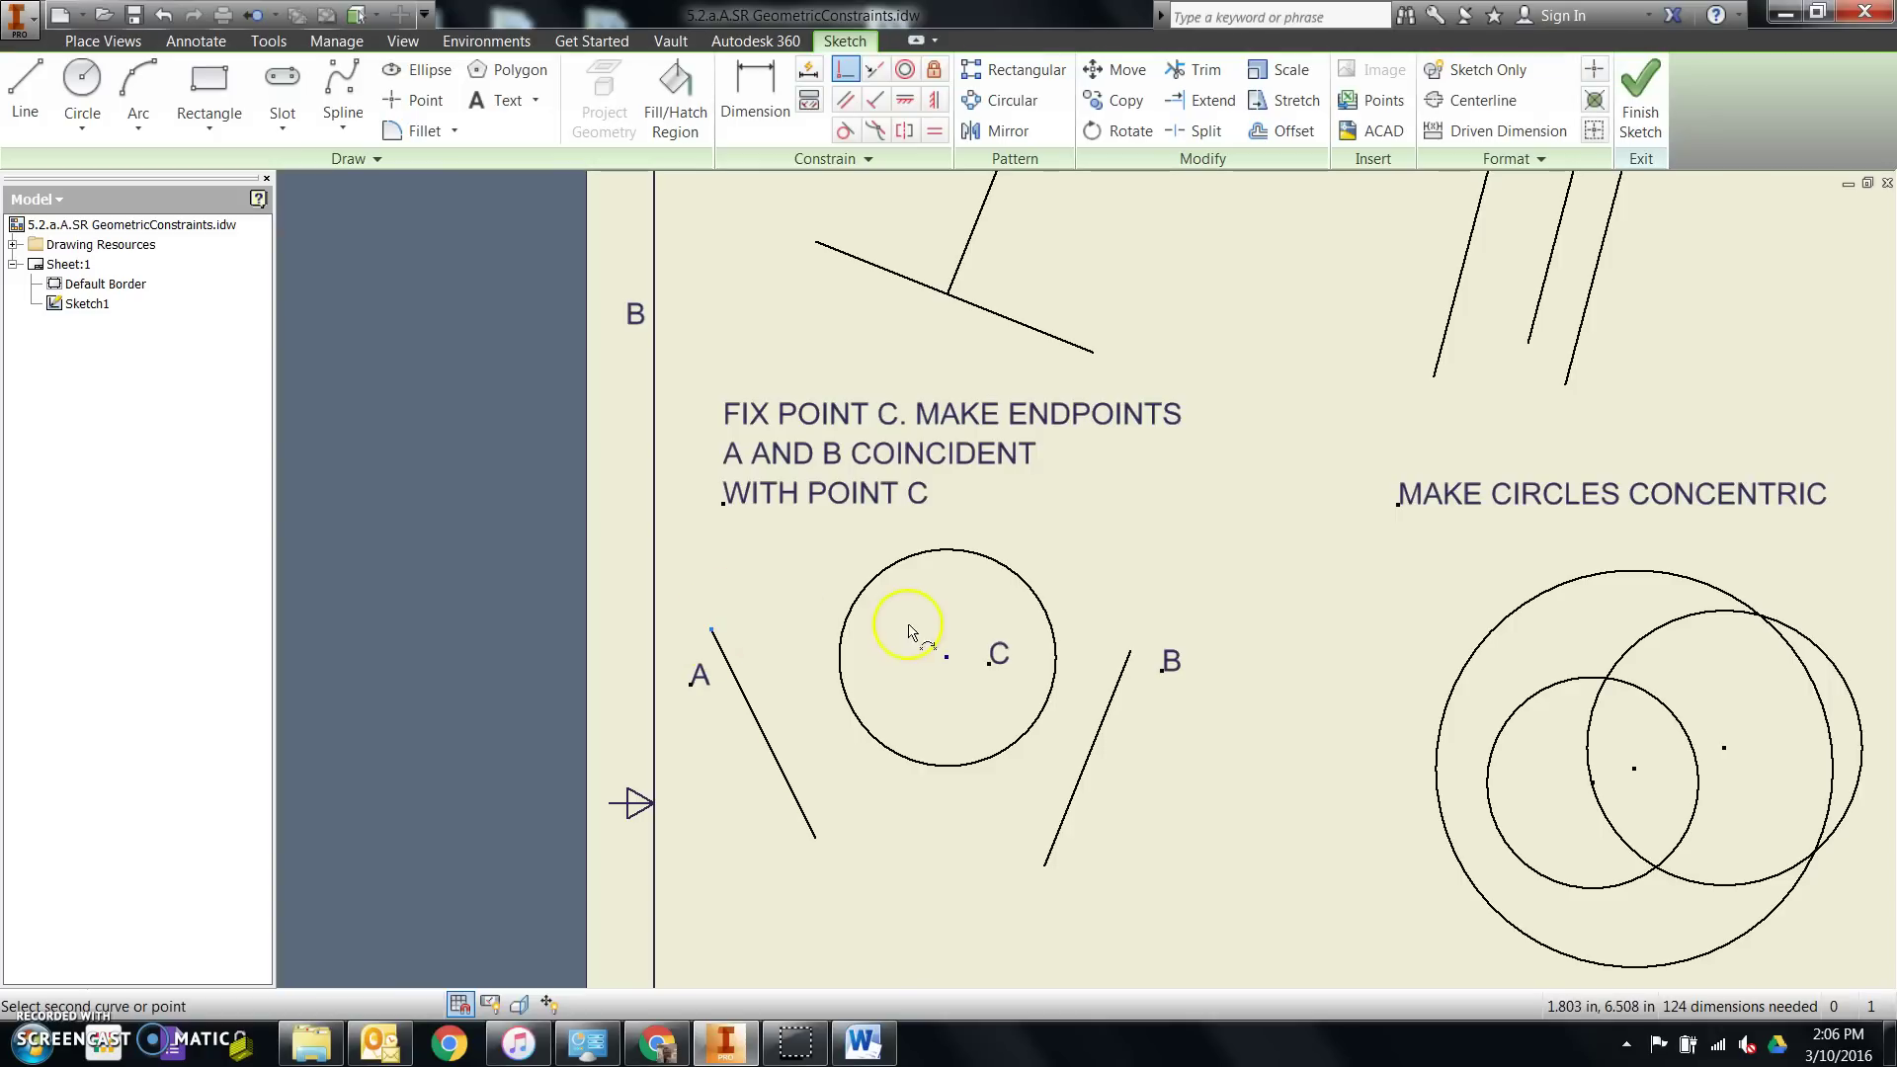
left_click(945, 658)
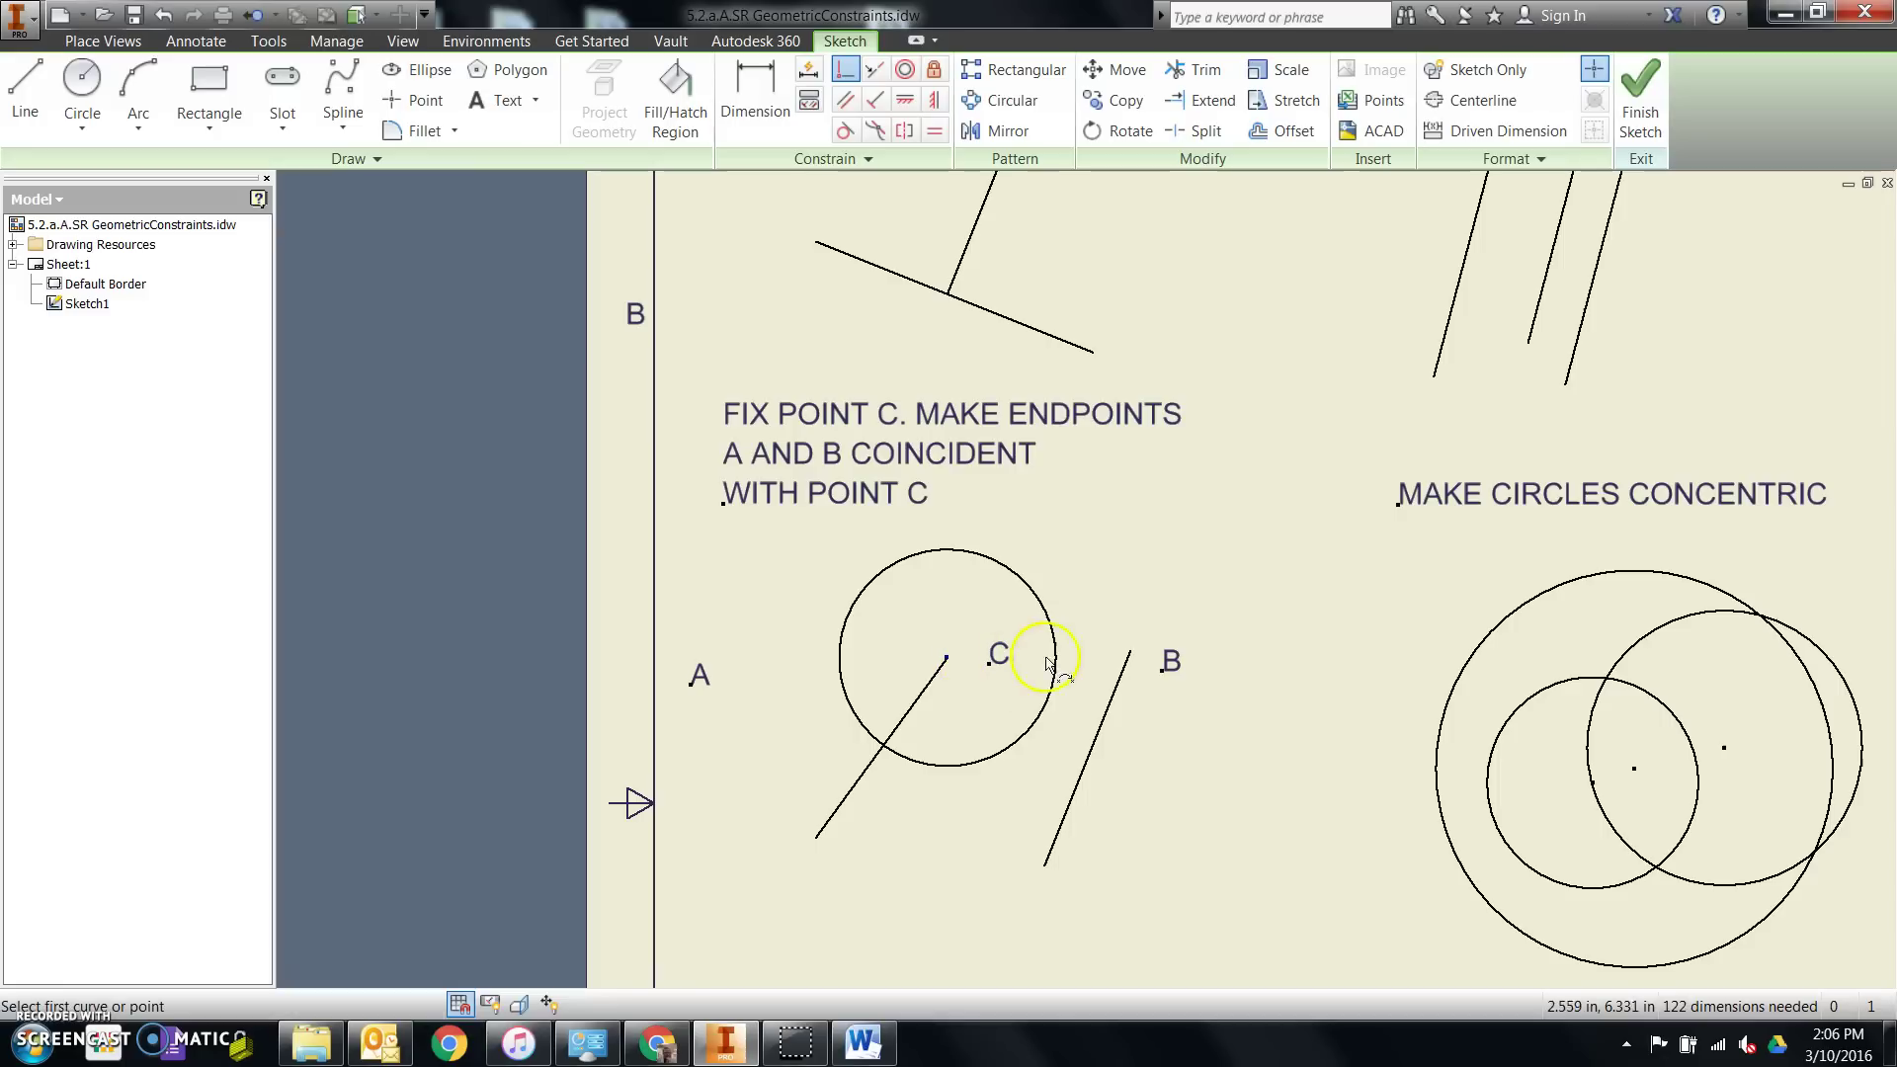
left_click(1131, 655)
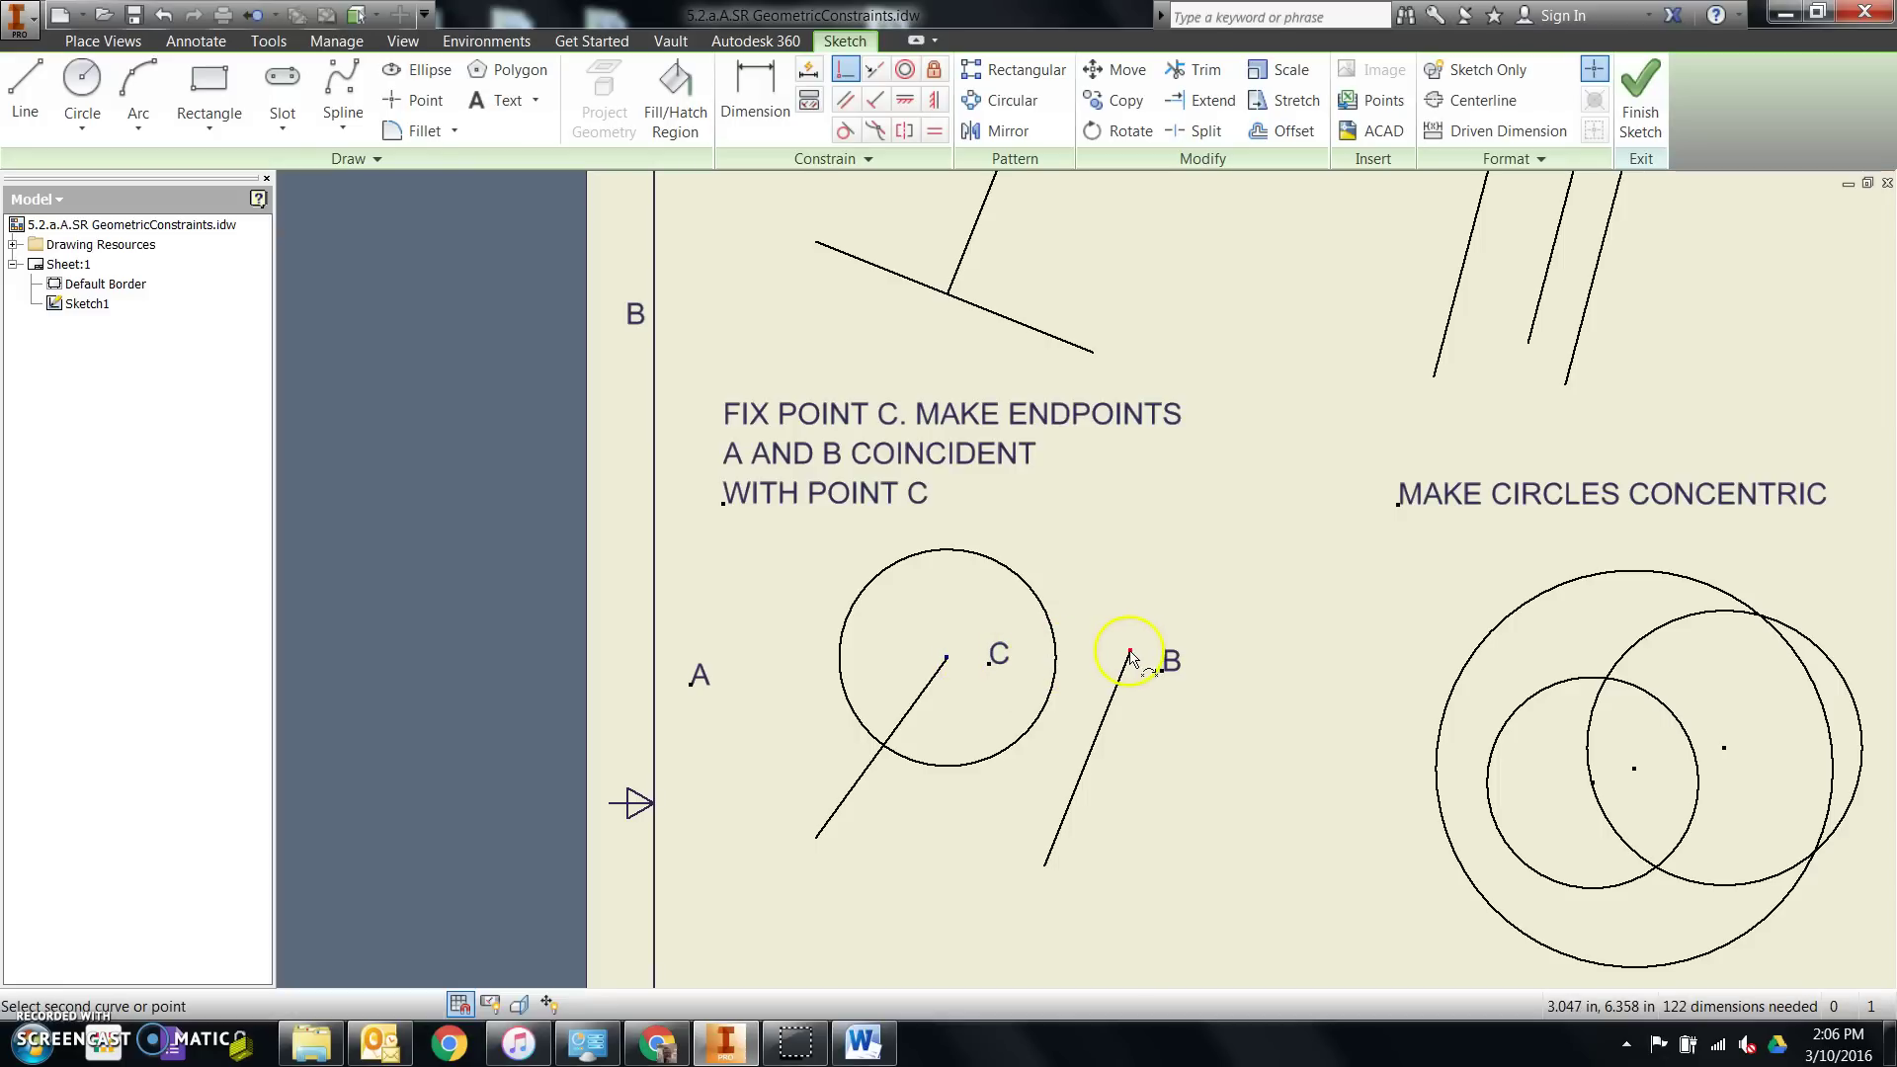
left_click(946, 658)
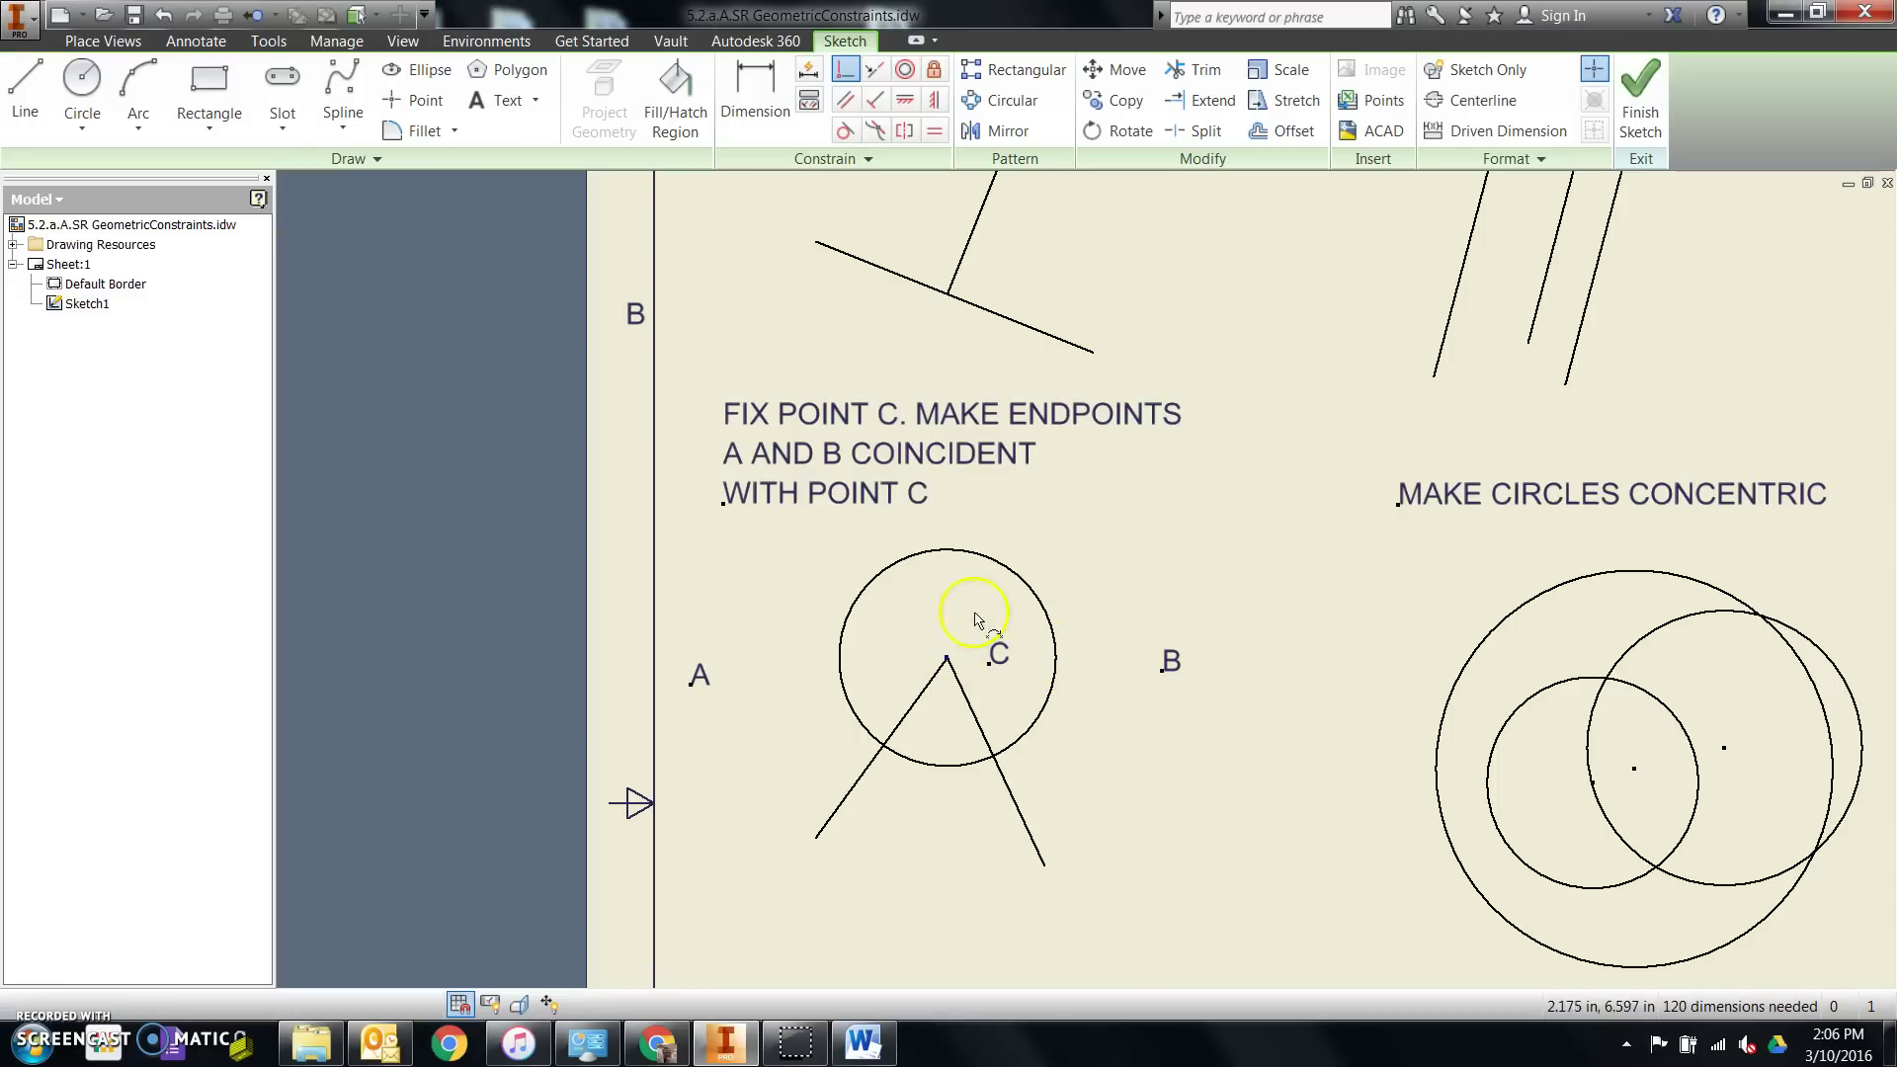
scroll(919, 726, "down", 3)
scroll(1409, 783, "up", 4)
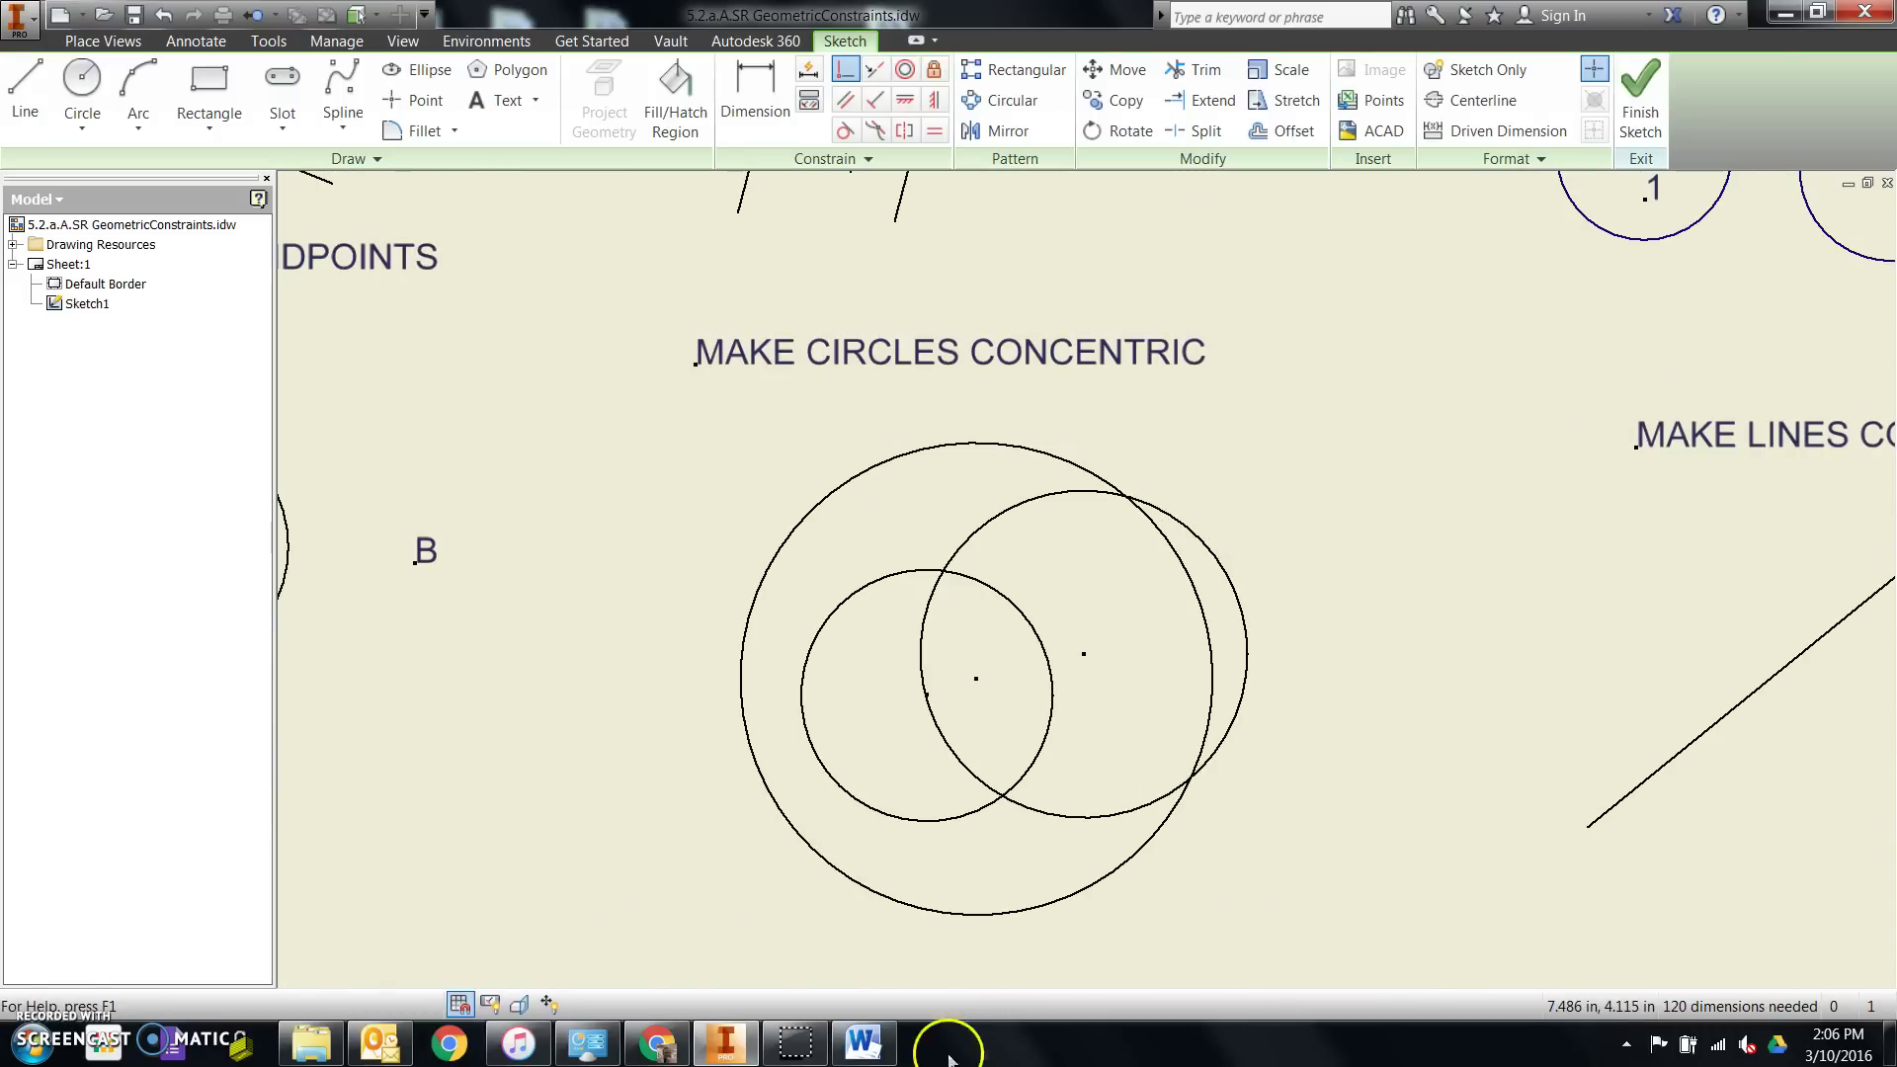
Step: After checking the Word reference, make the large and small circles concentric with the medium circle
left_click(862, 1042)
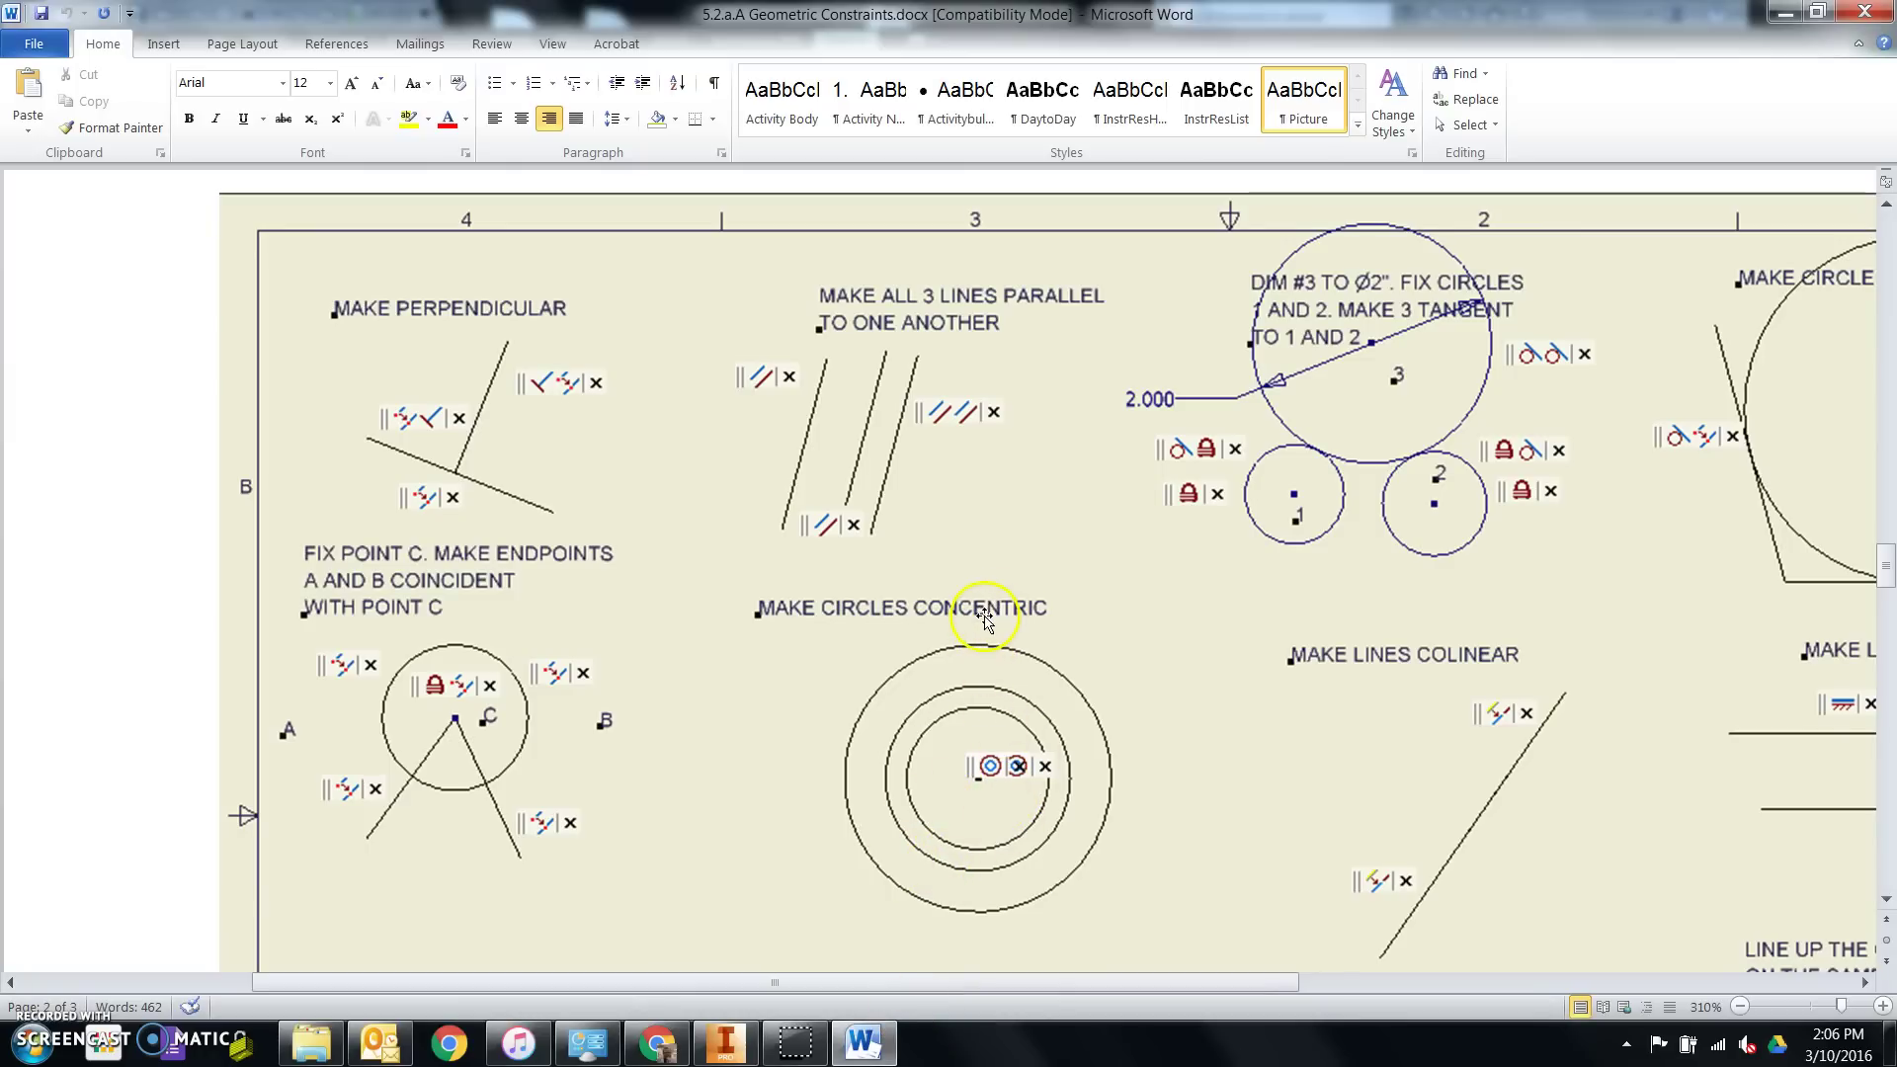
left_click(862, 1042)
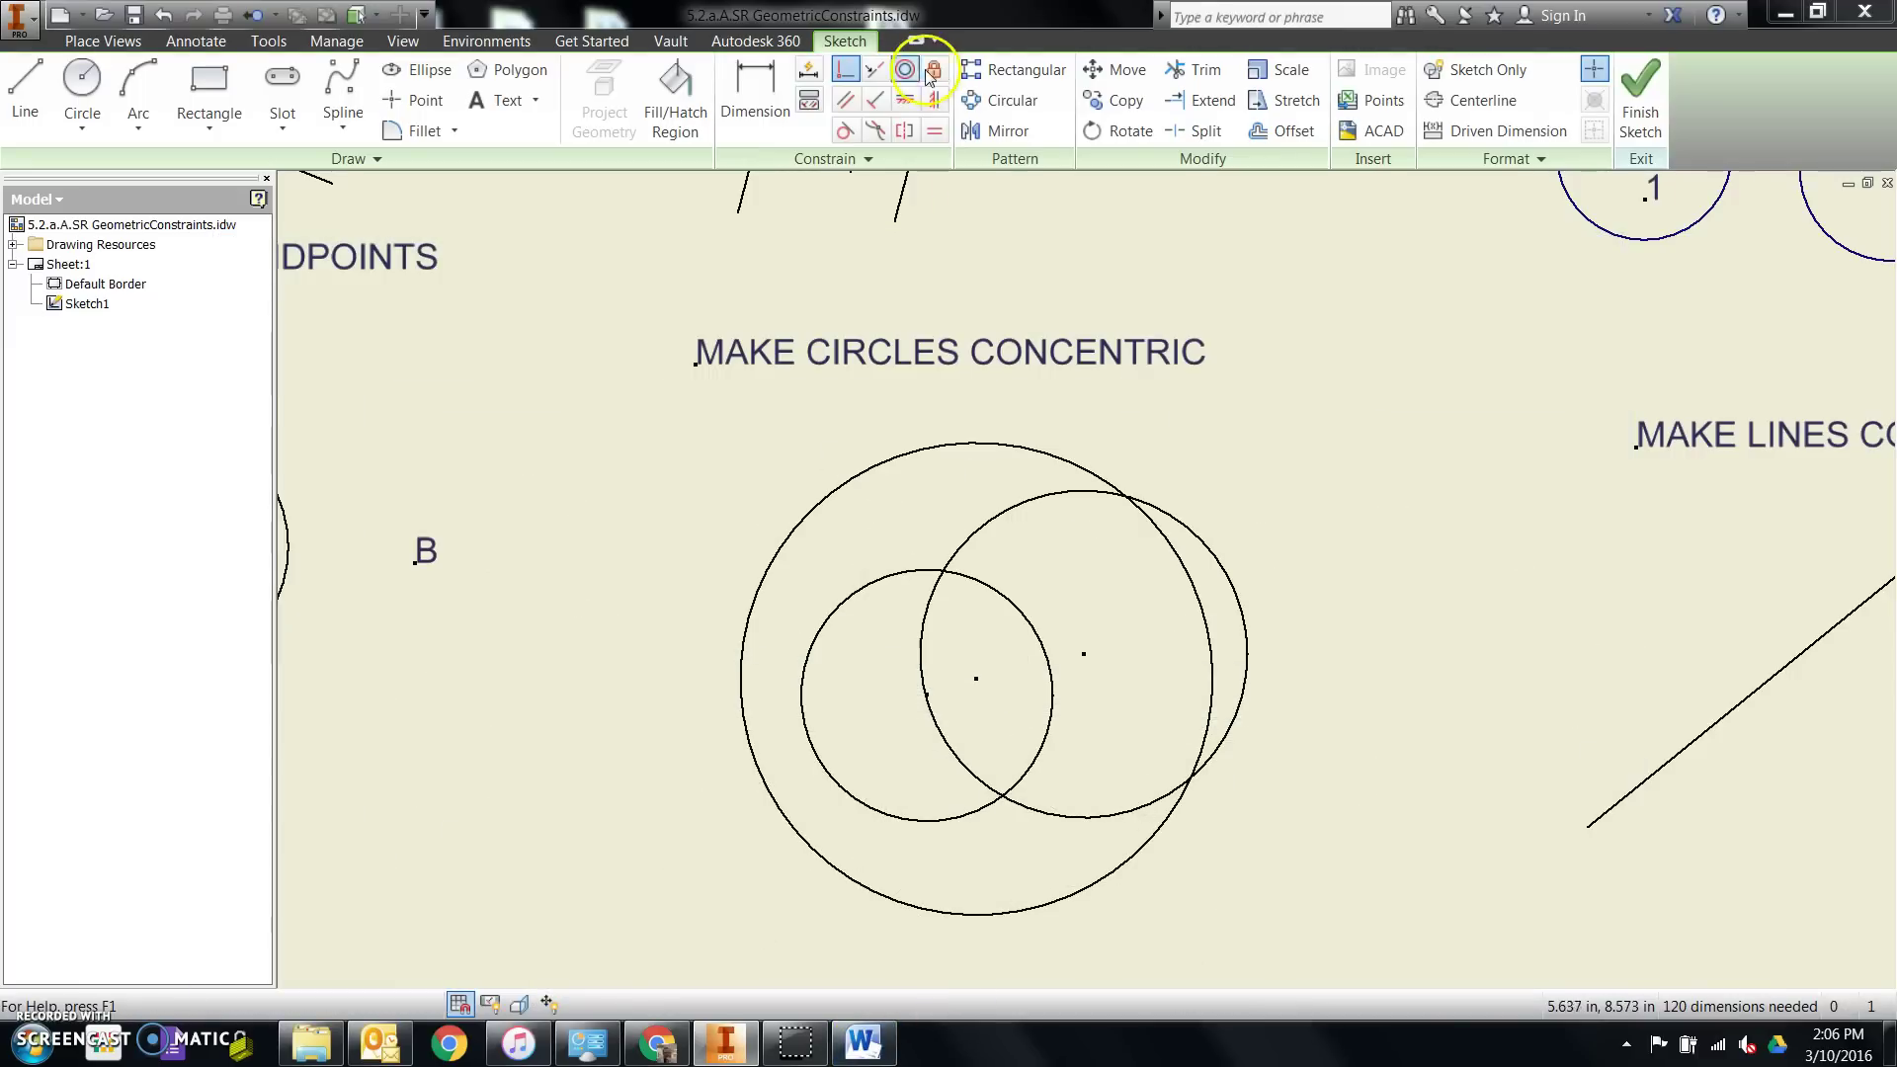
left_click(906, 71)
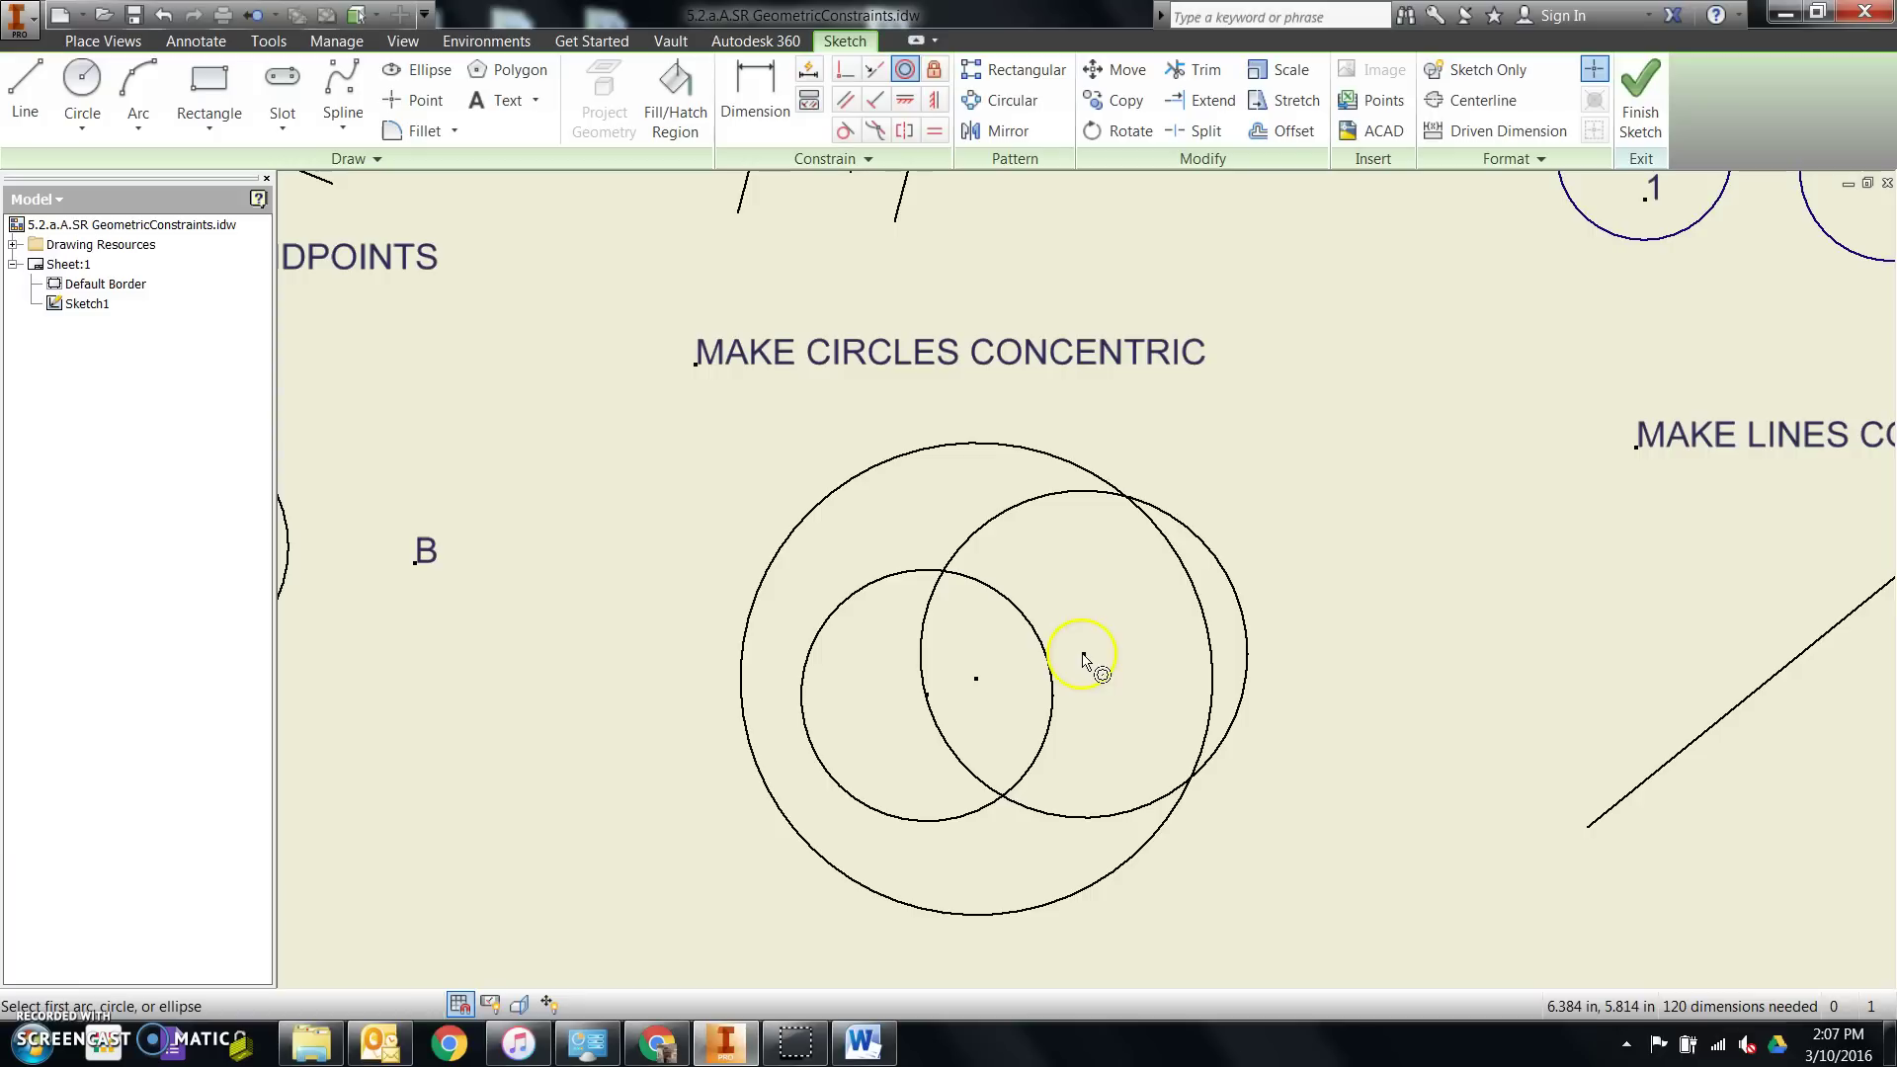
left_click(1008, 445)
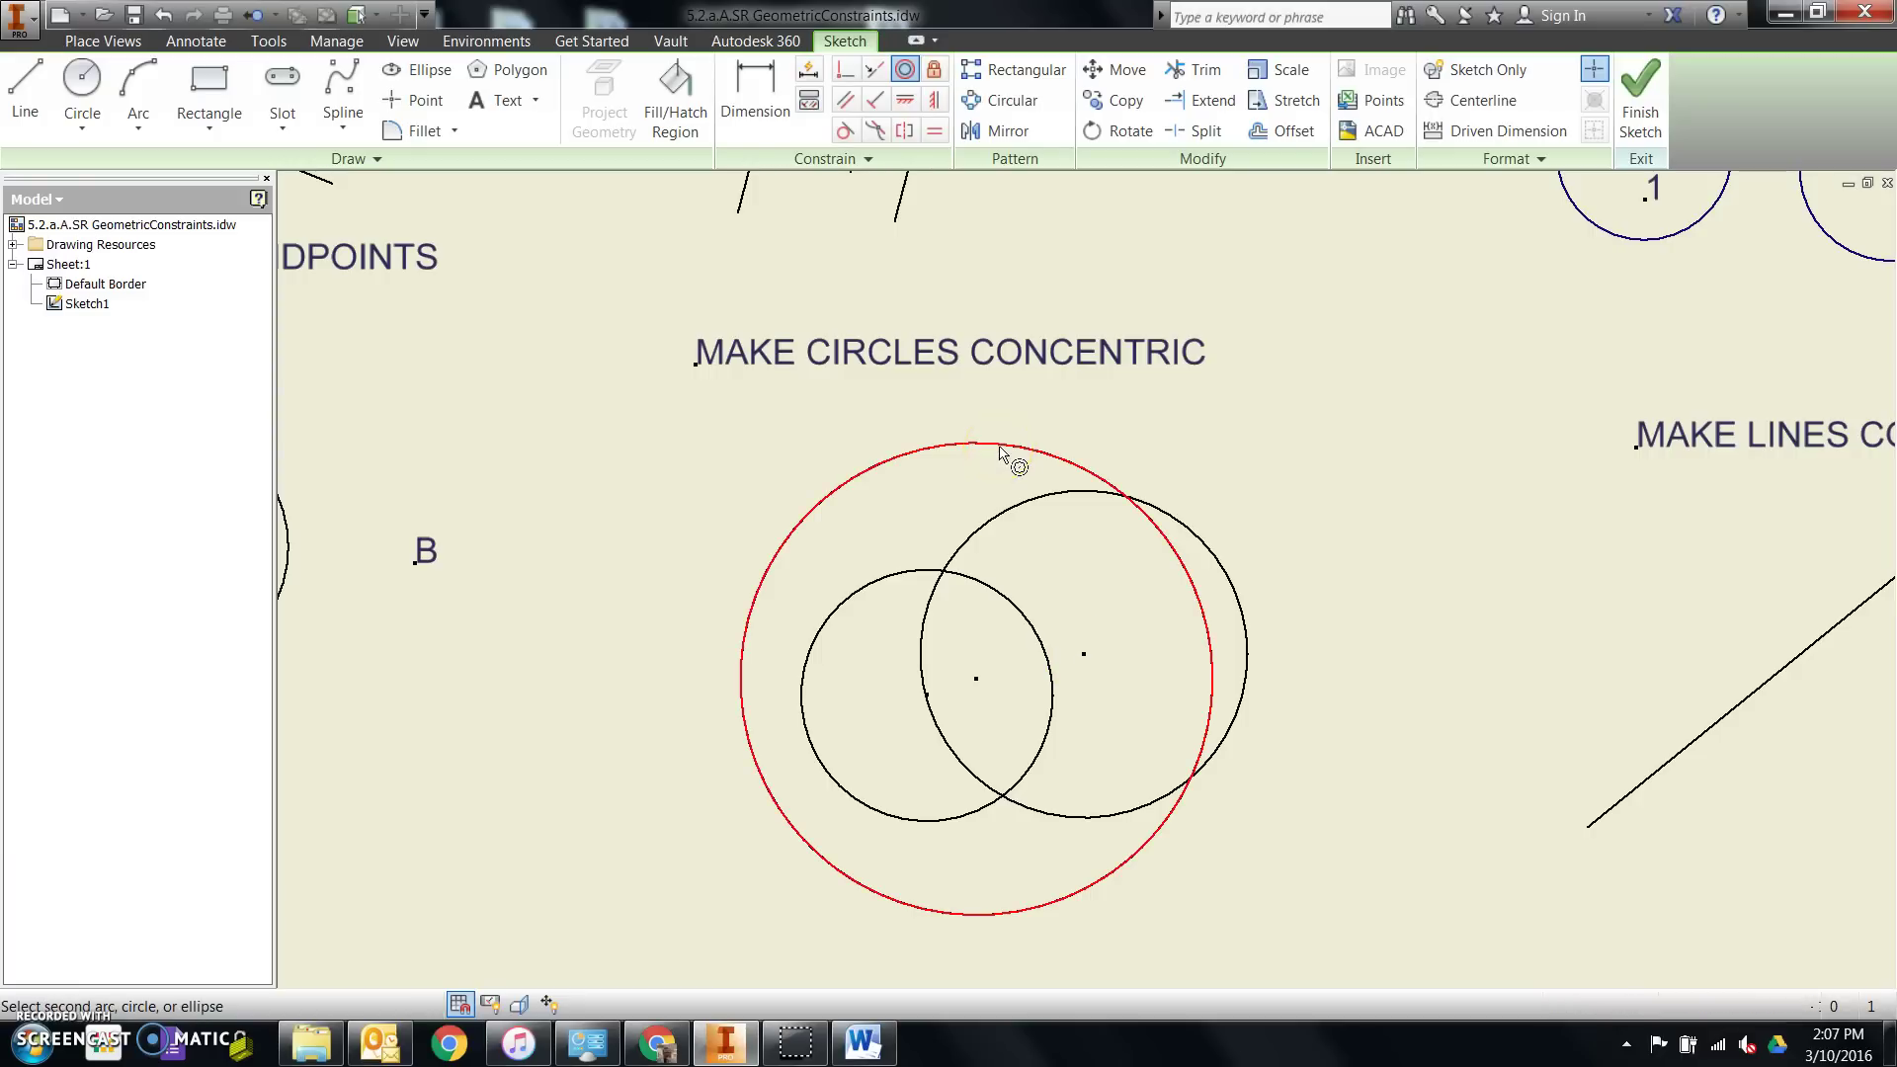
left_click(1070, 499)
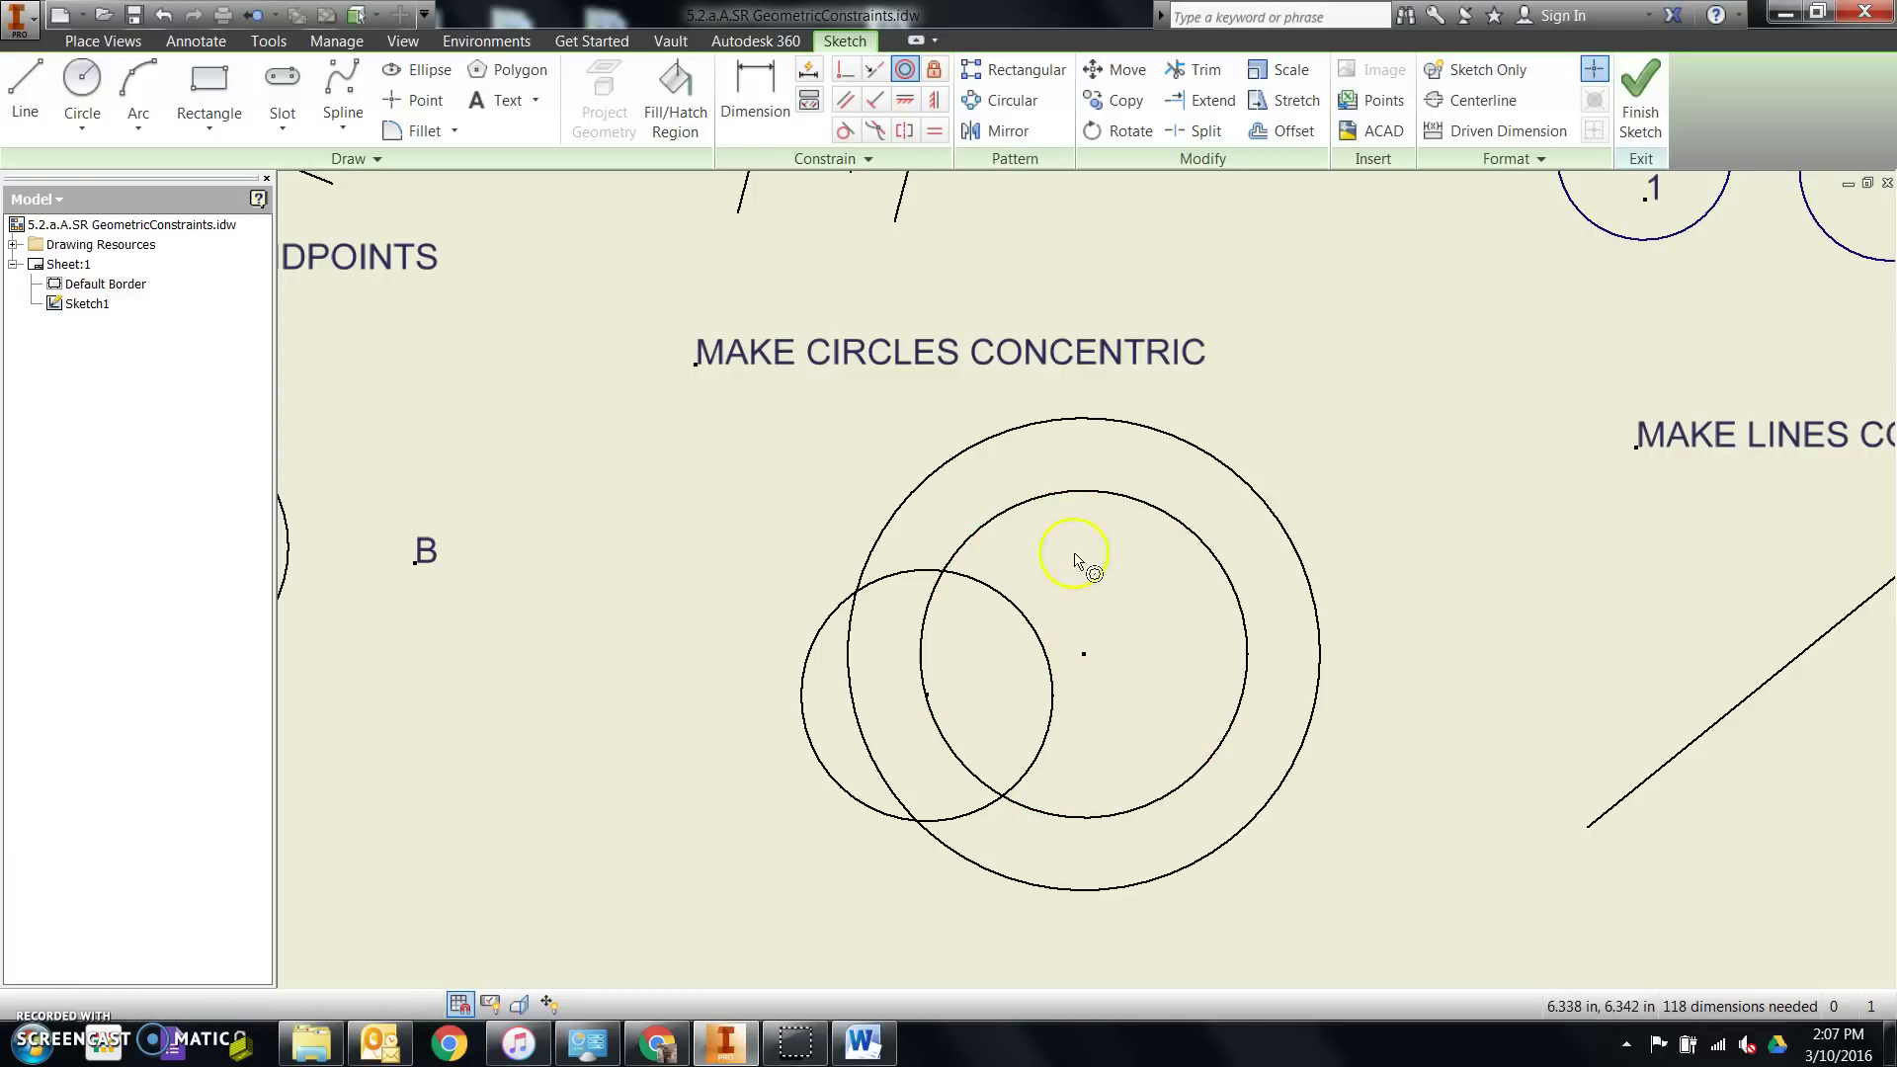
left_click(926, 575)
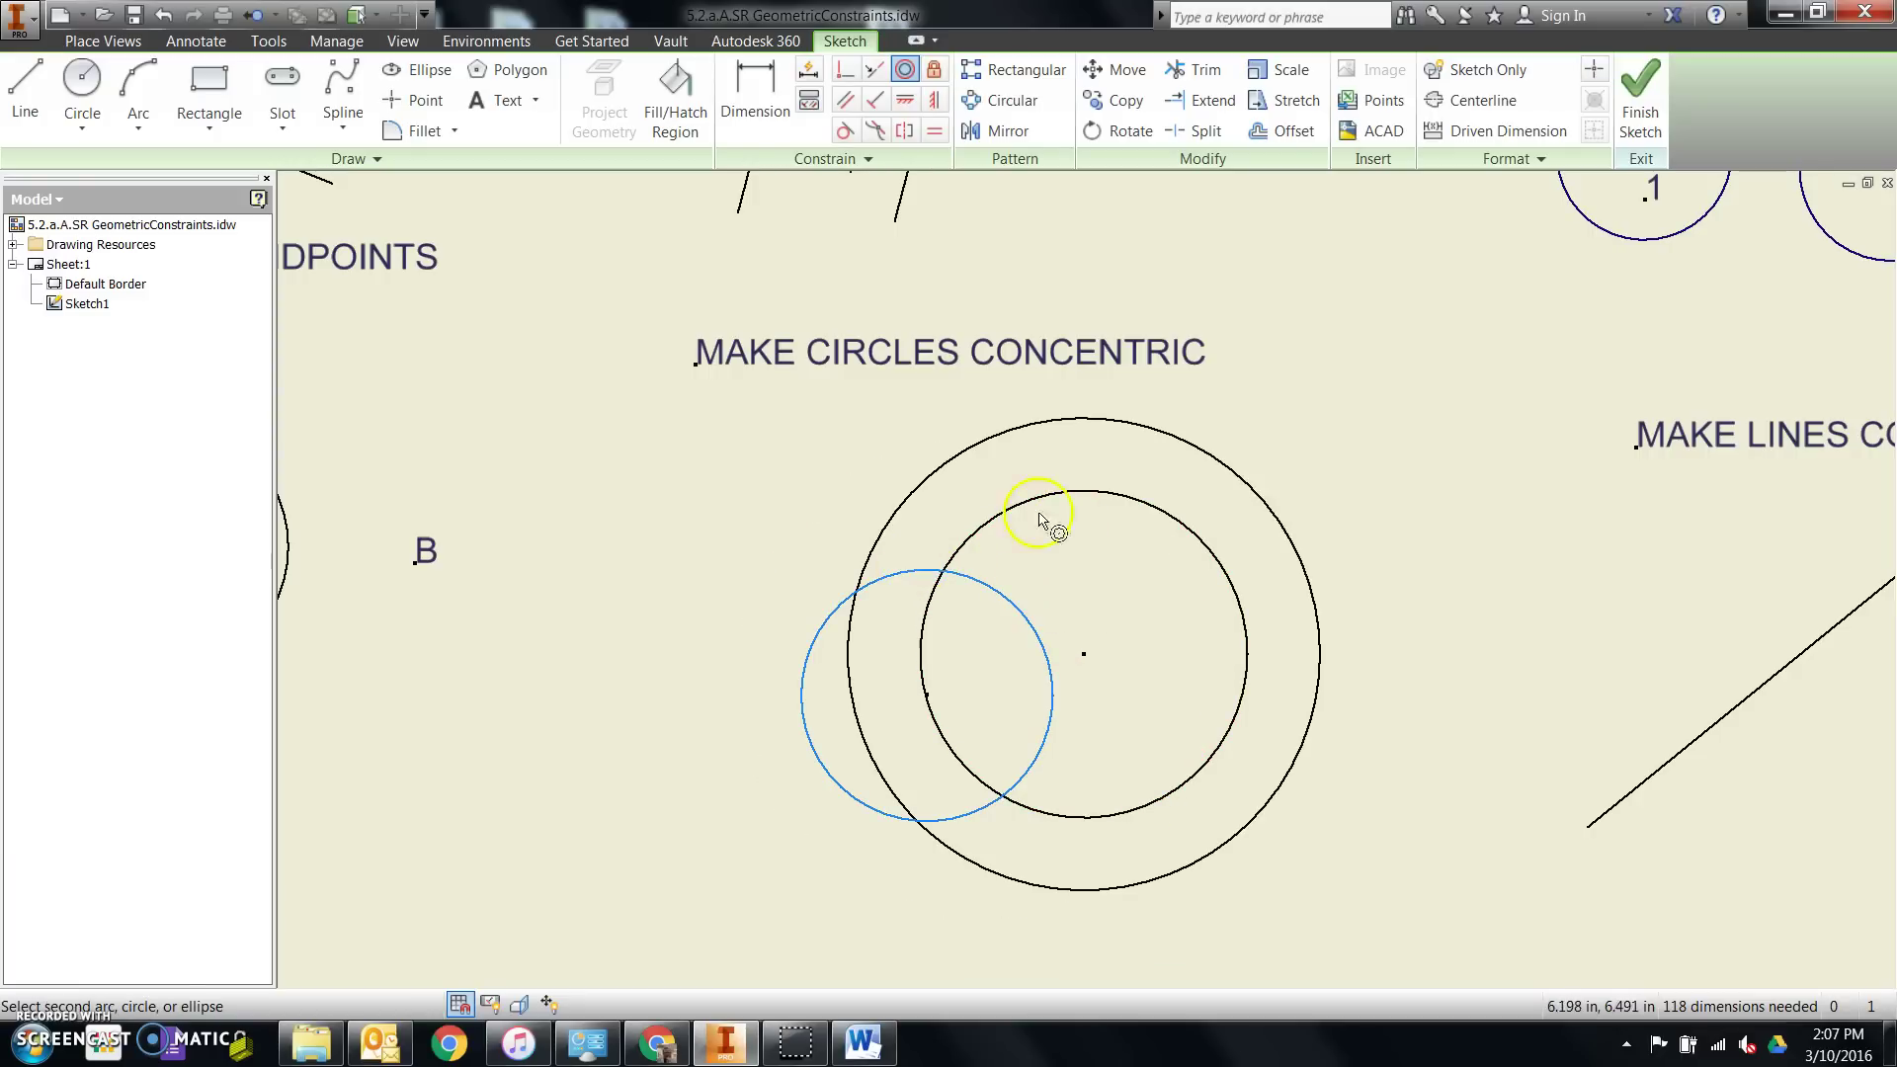
left_click(1091, 497)
scroll(804, 669, "up", 5)
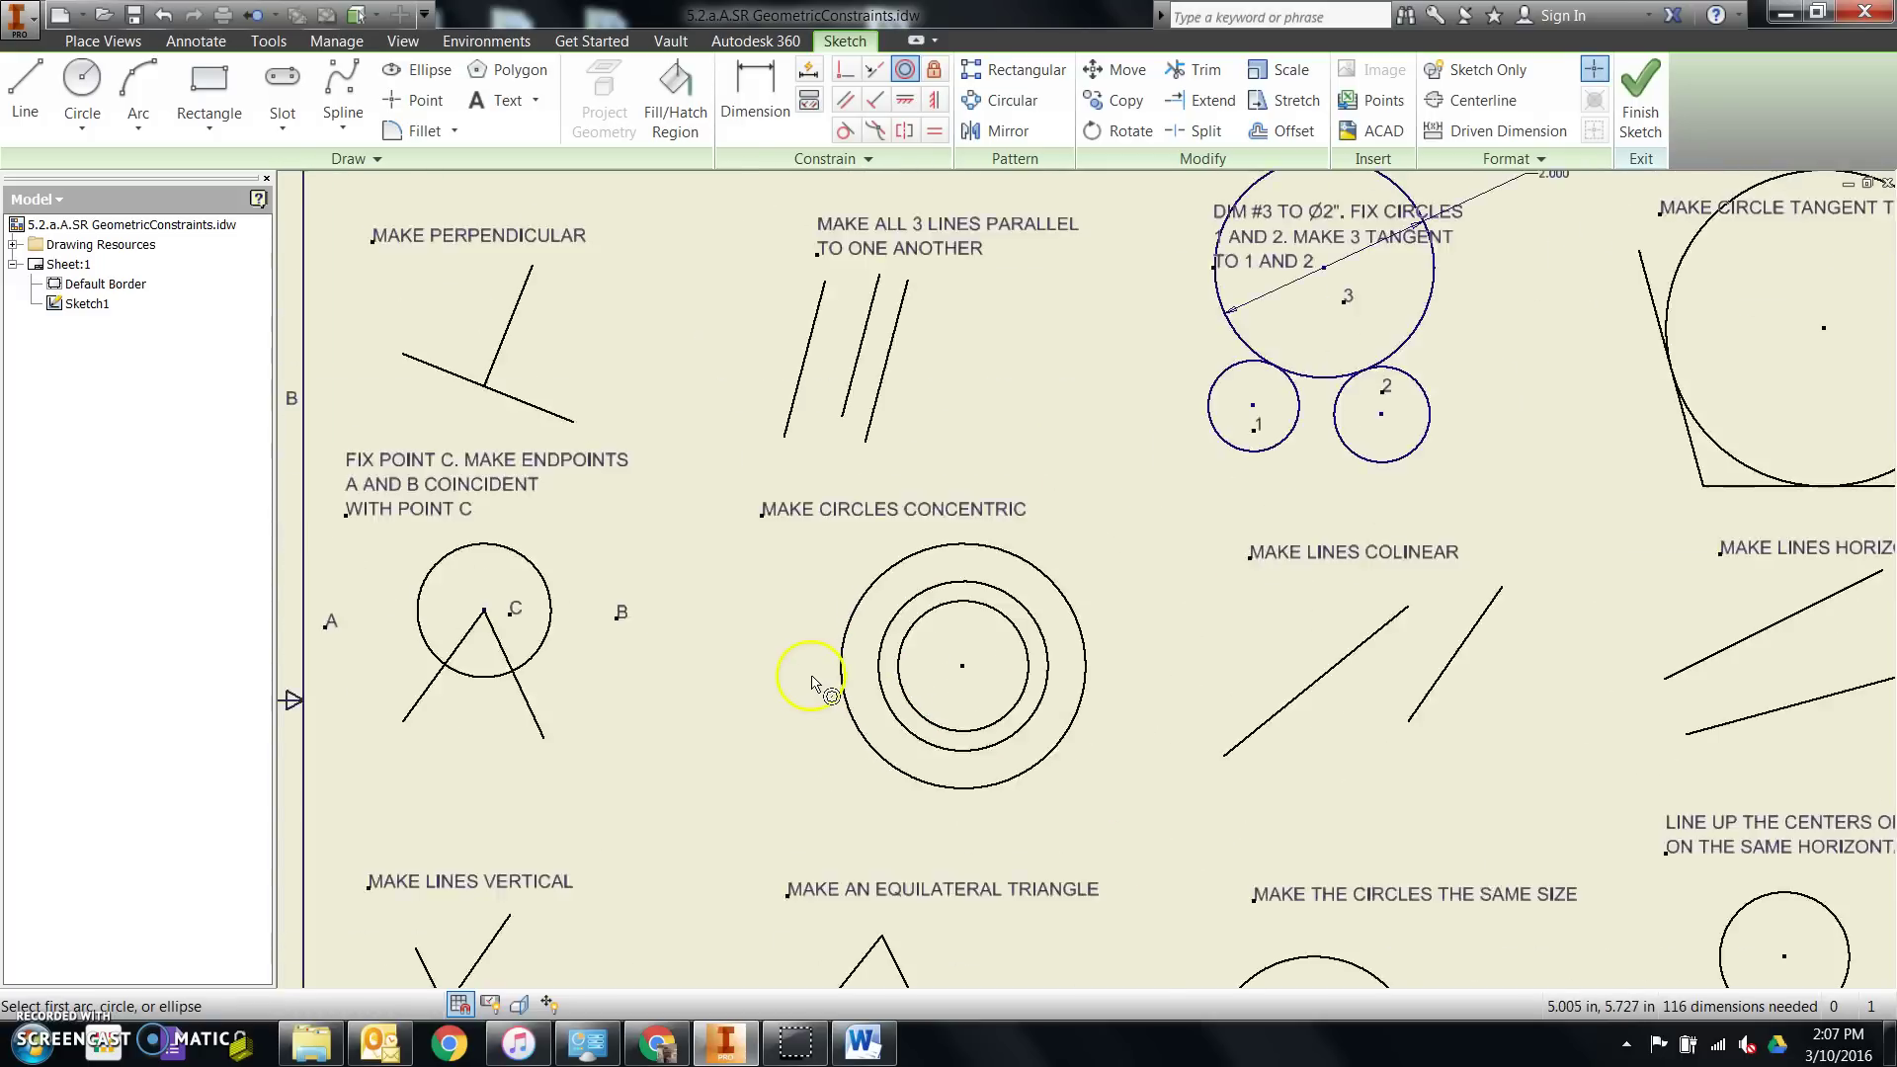
Step: Compare with the Word reference, then make the two colinear-exercise lines collinear
scroll(1173, 665, "down", 3)
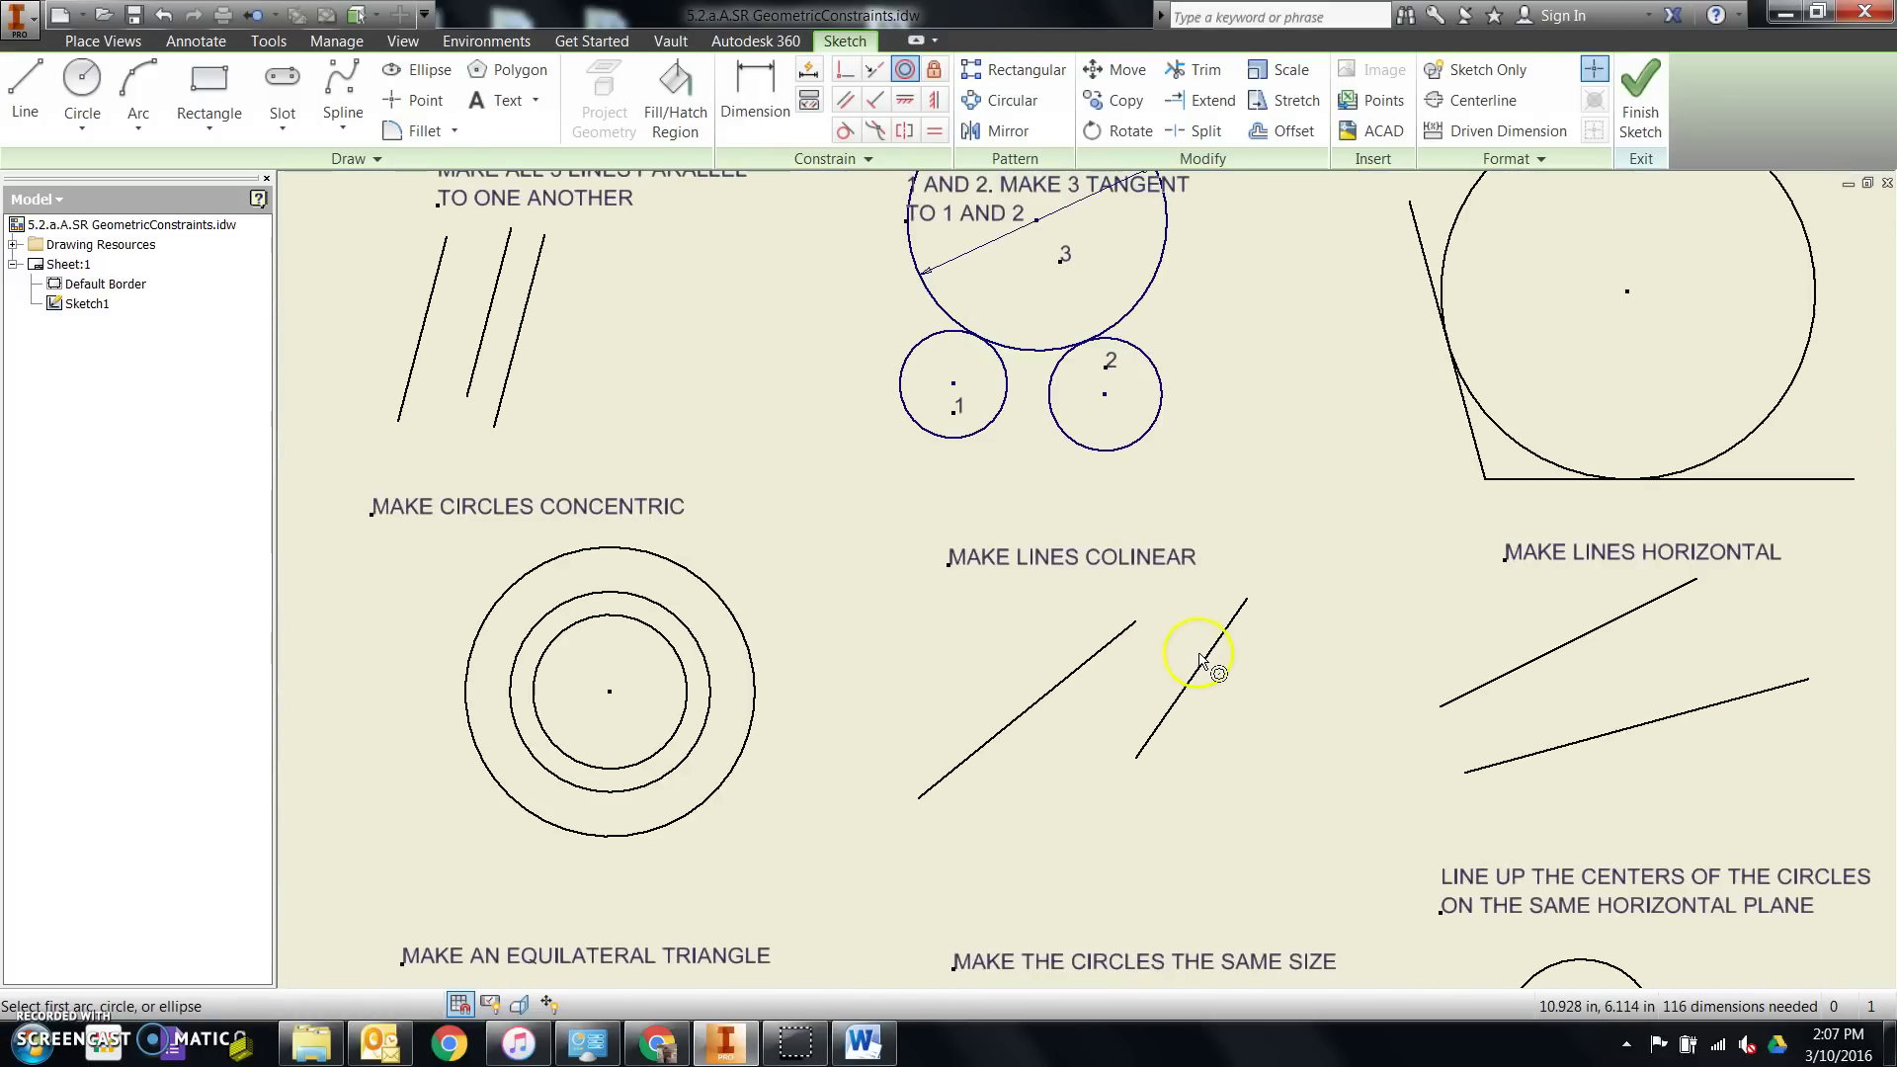
left_click(862, 1042)
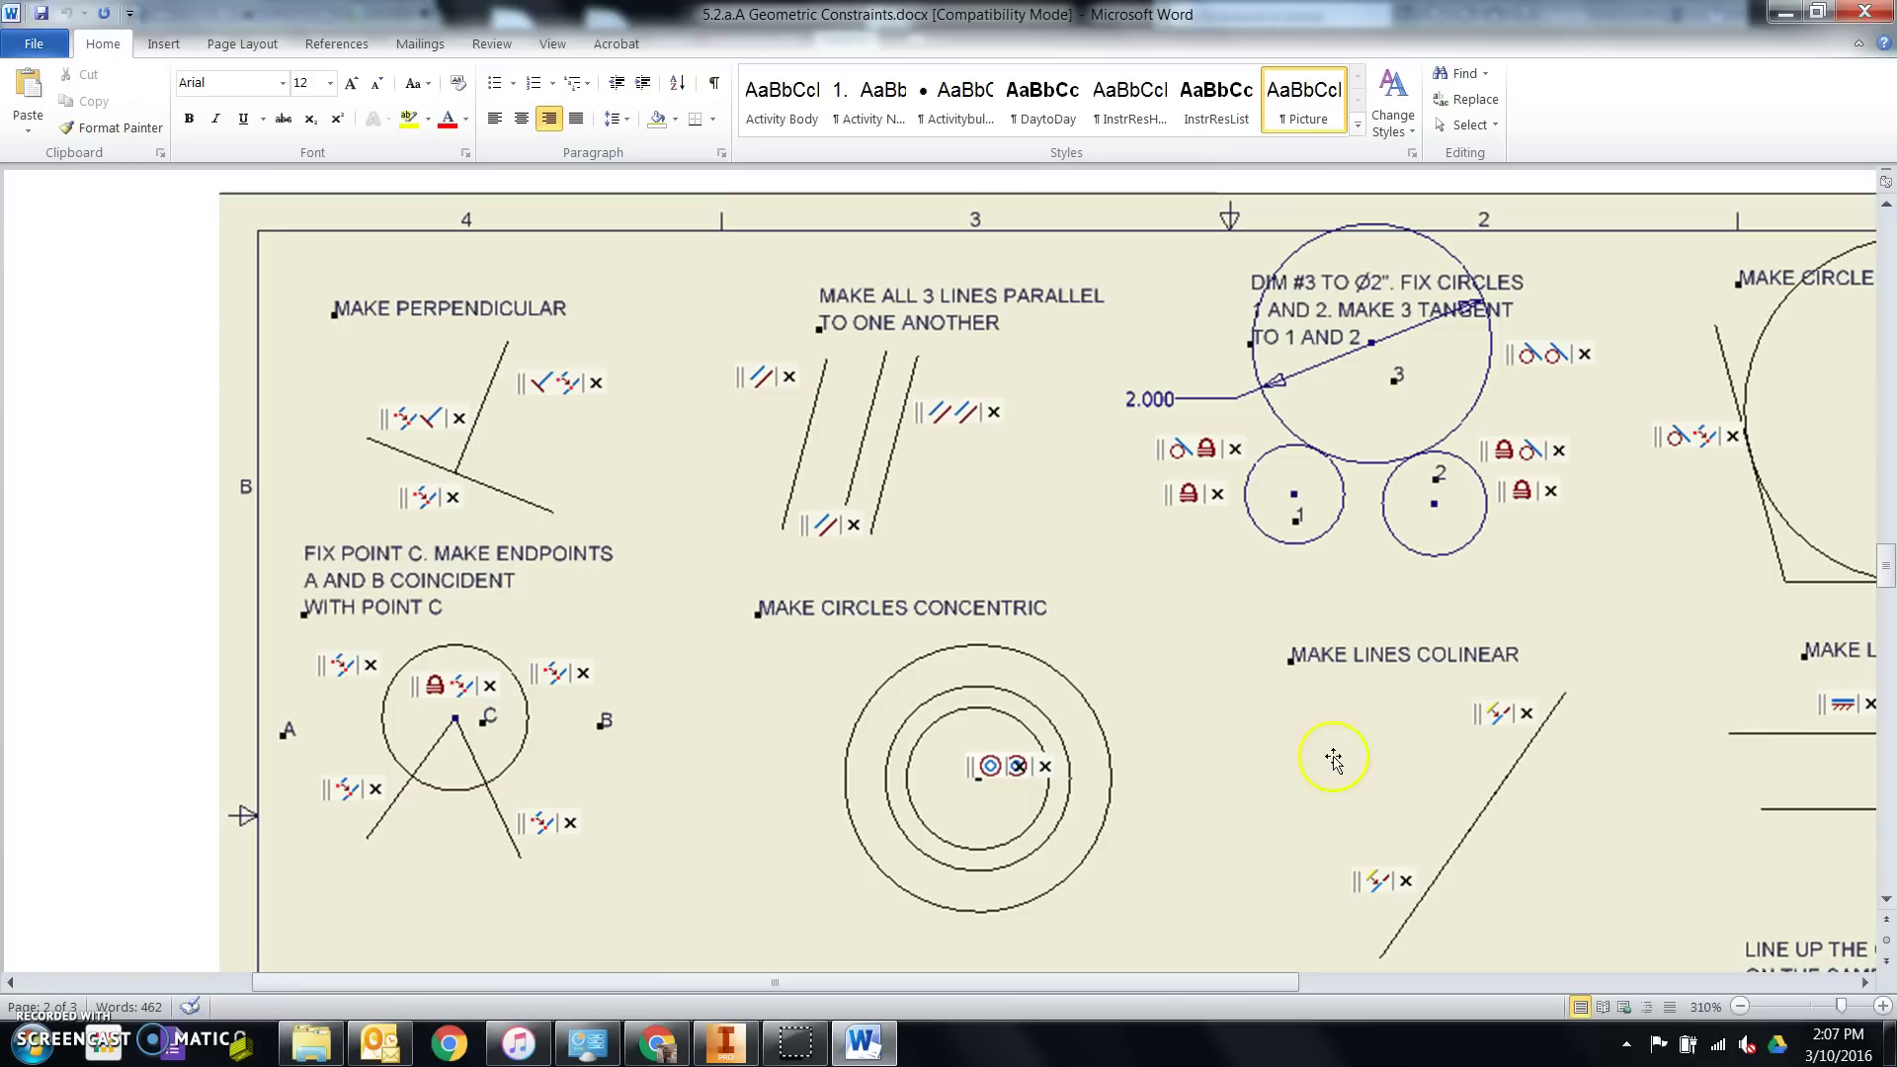
scroll(1354, 709, "down", 3)
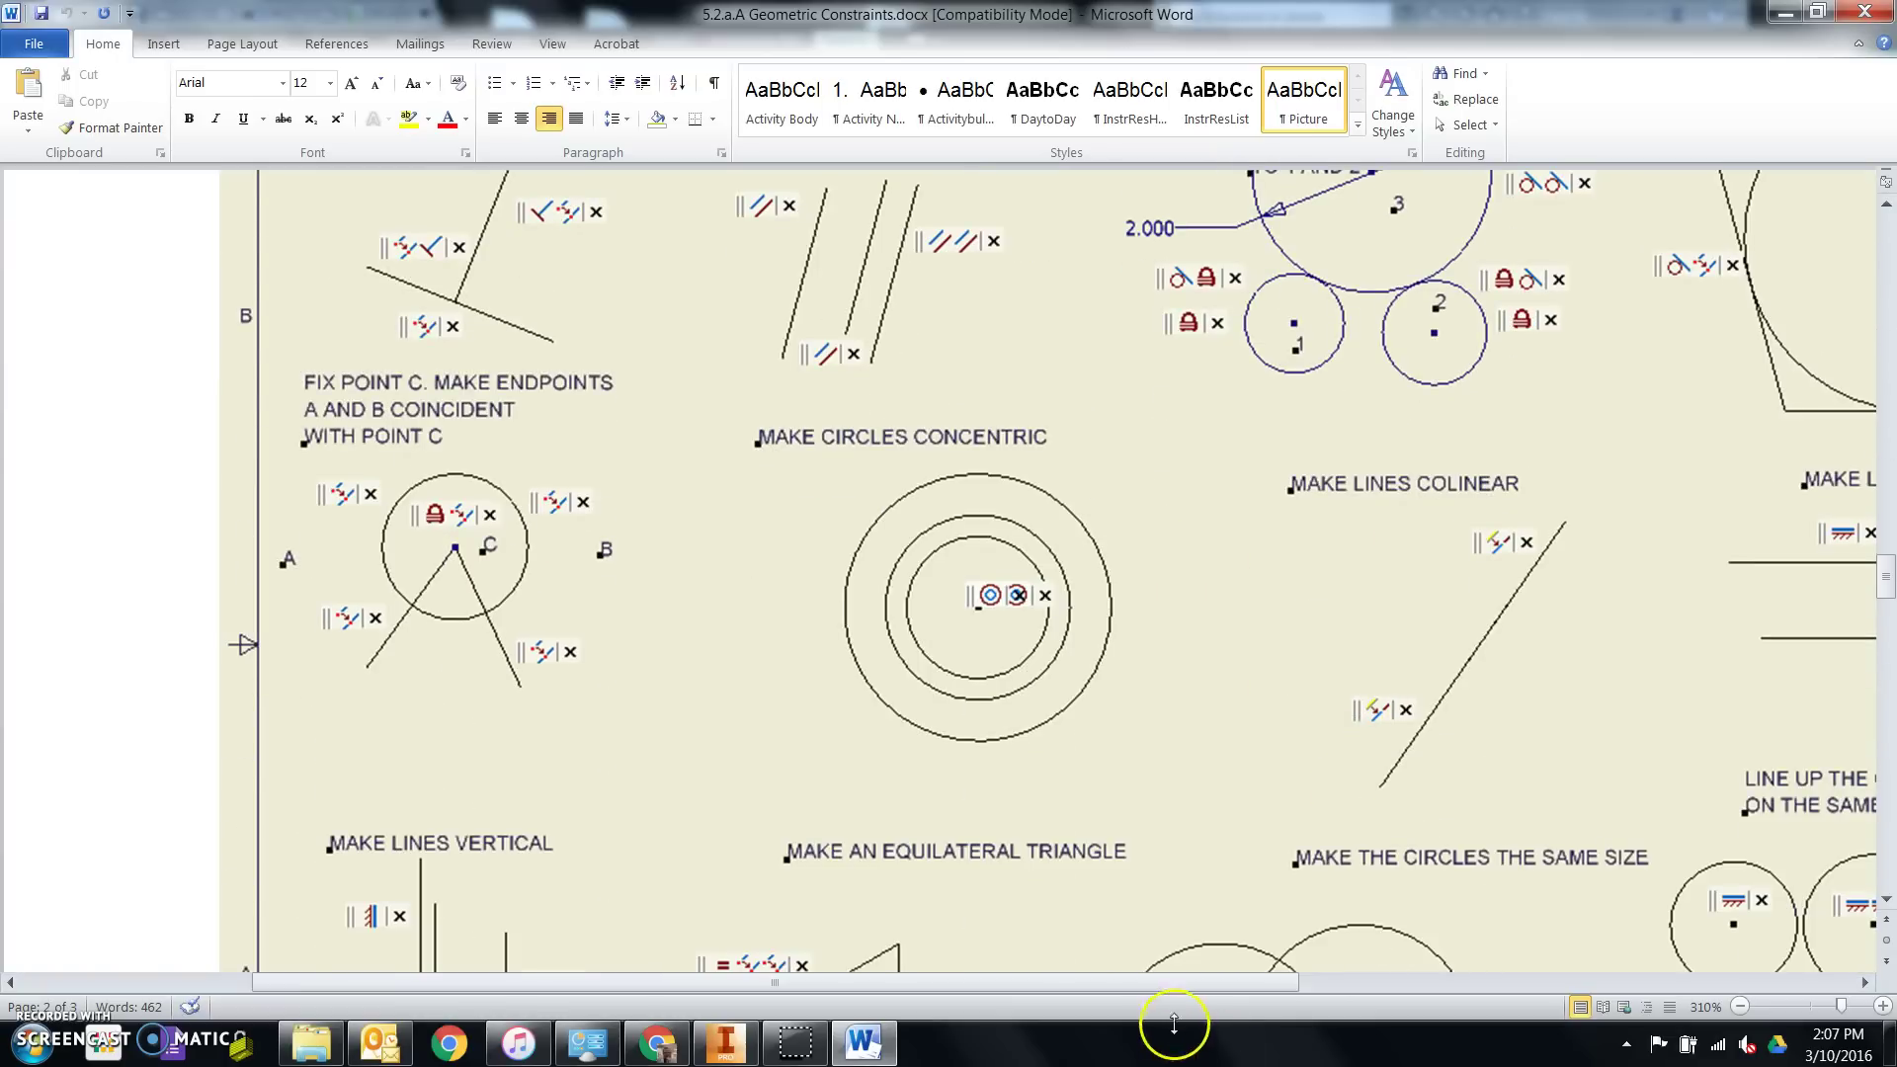
left_click_drag(1174, 983, 1442, 985)
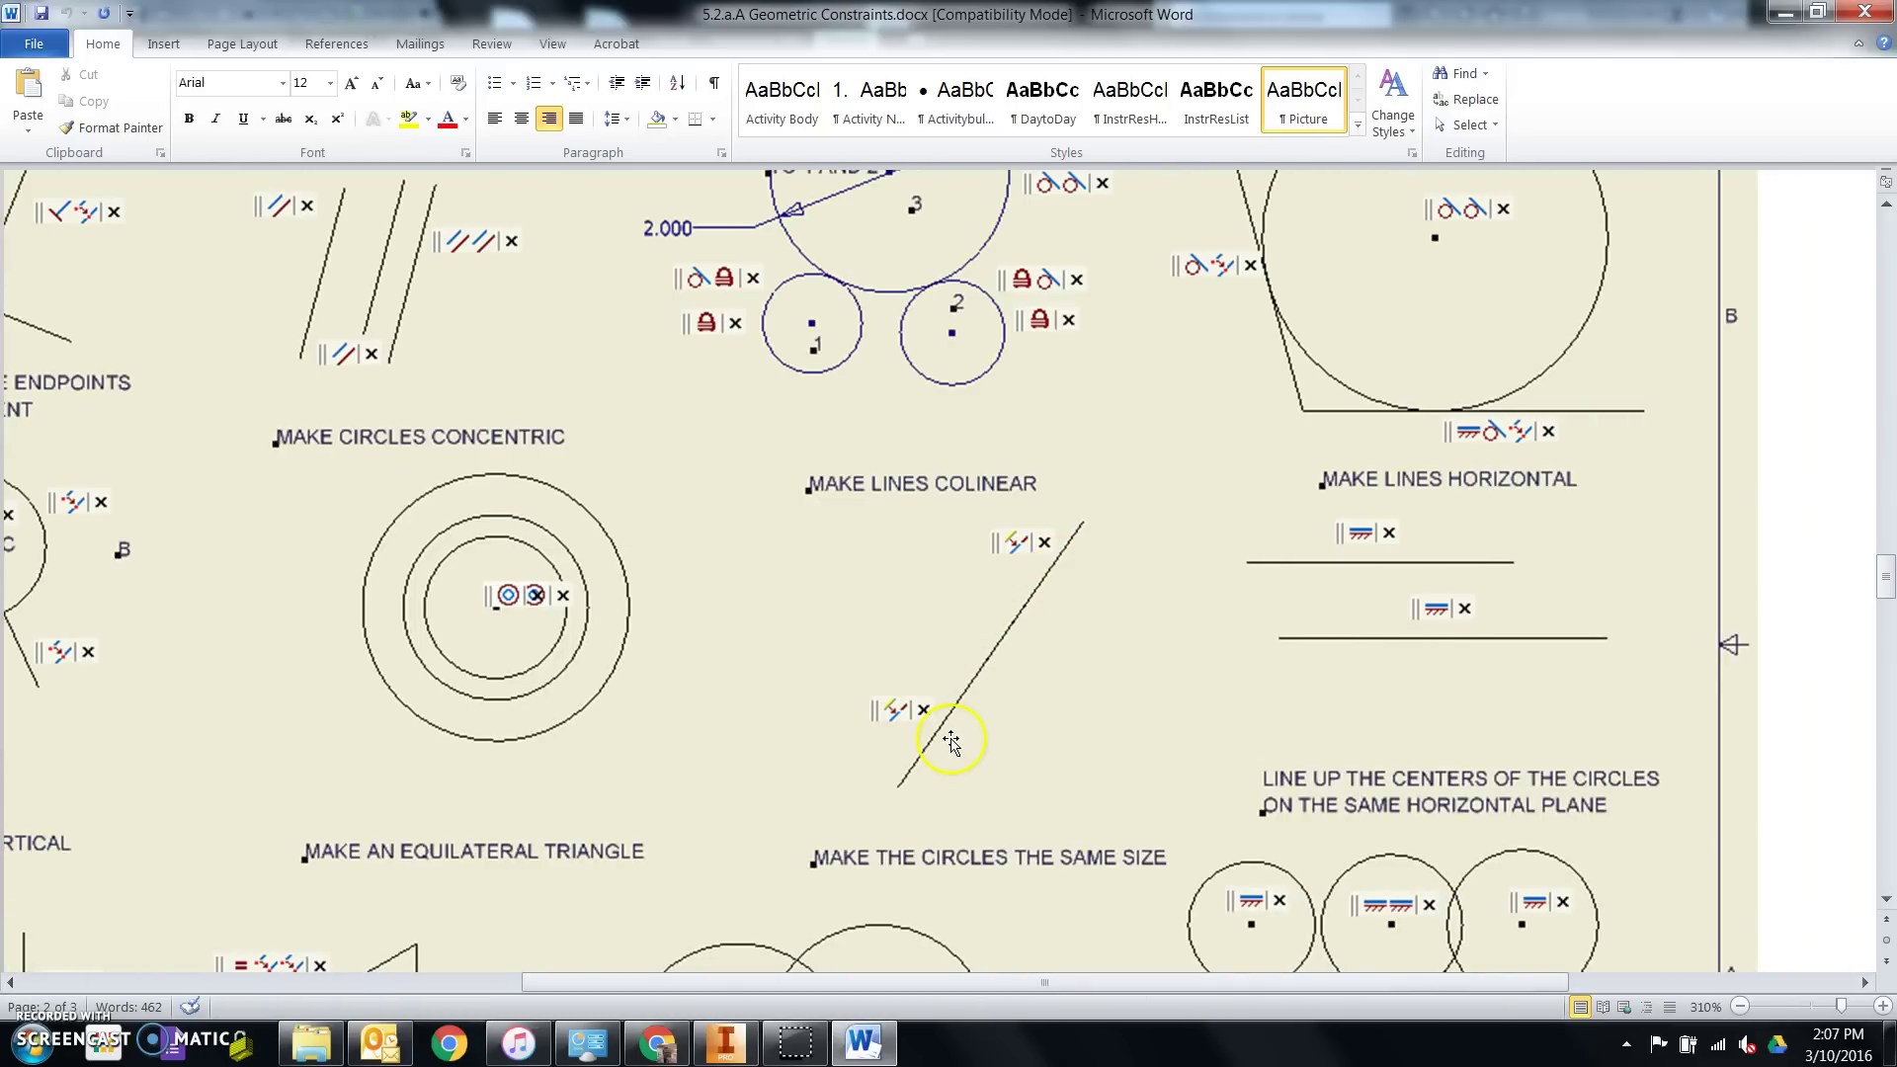
left_click(725, 1042)
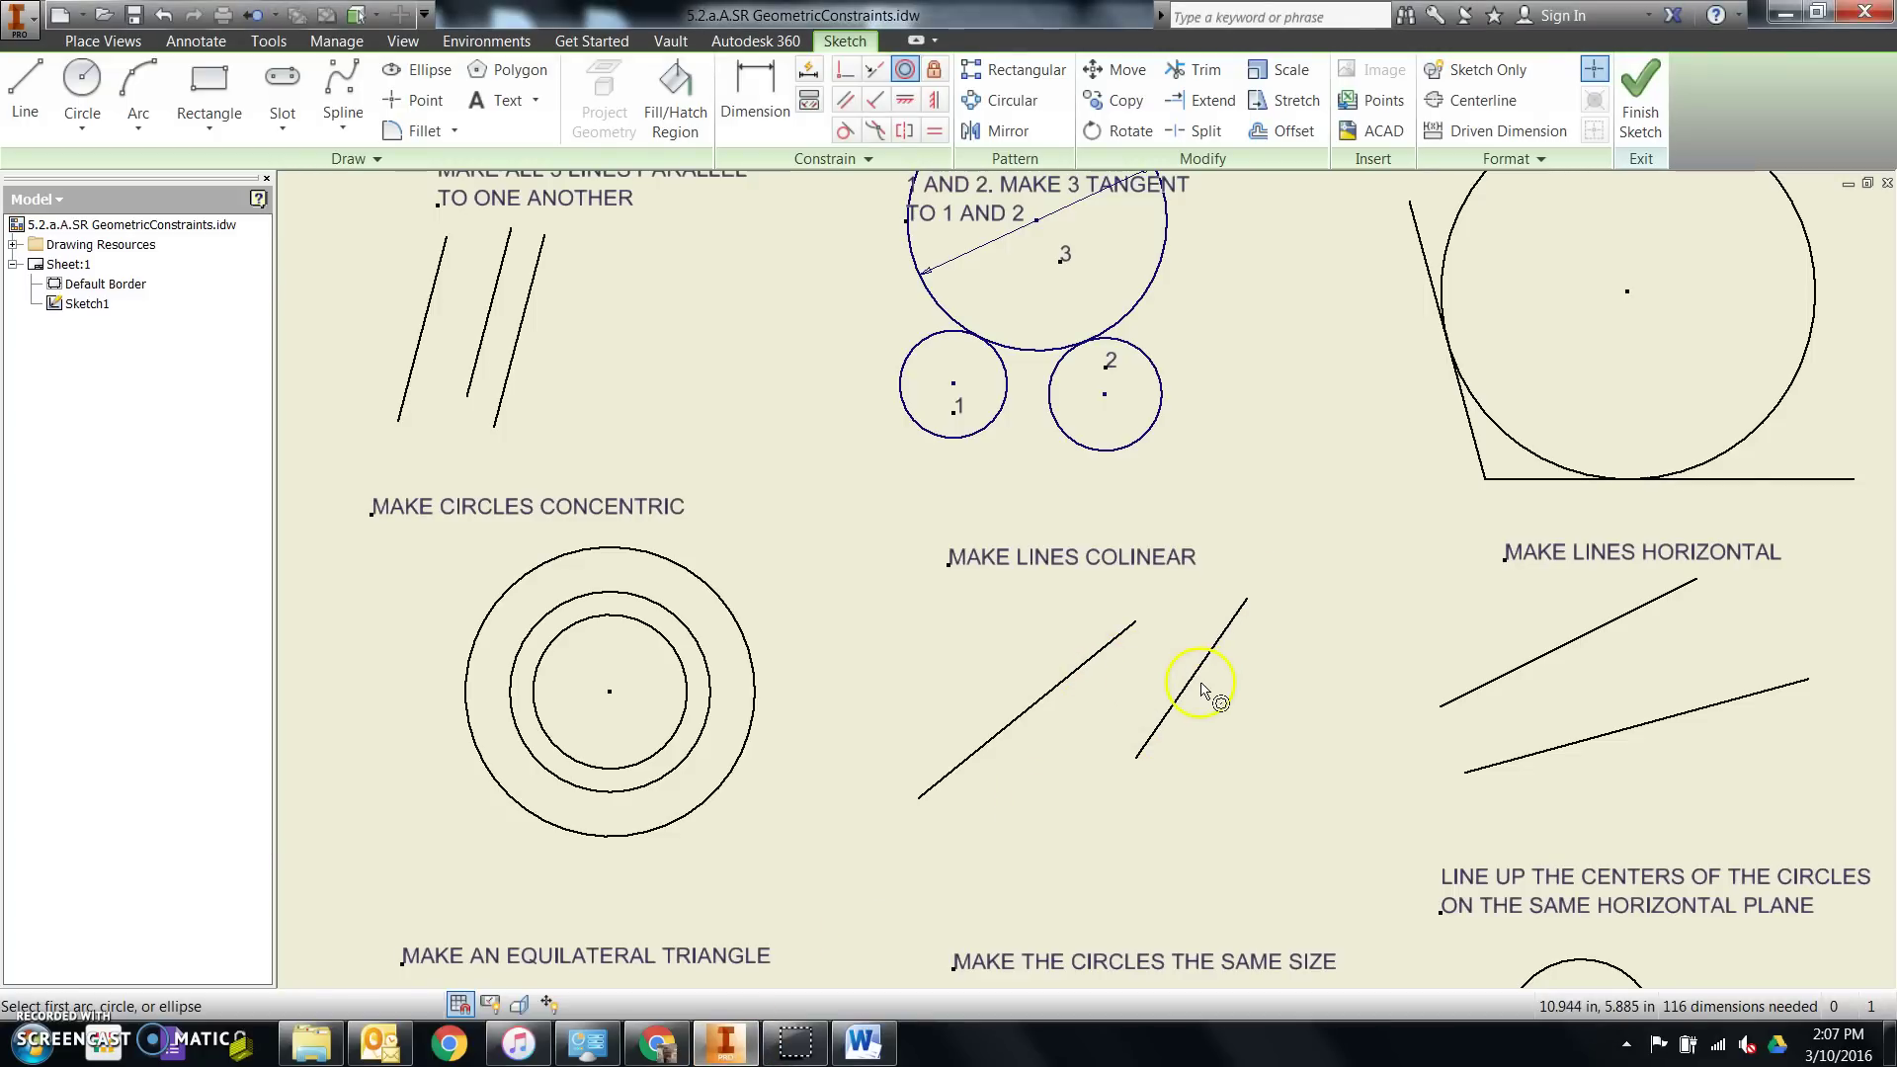
left_click(874, 69)
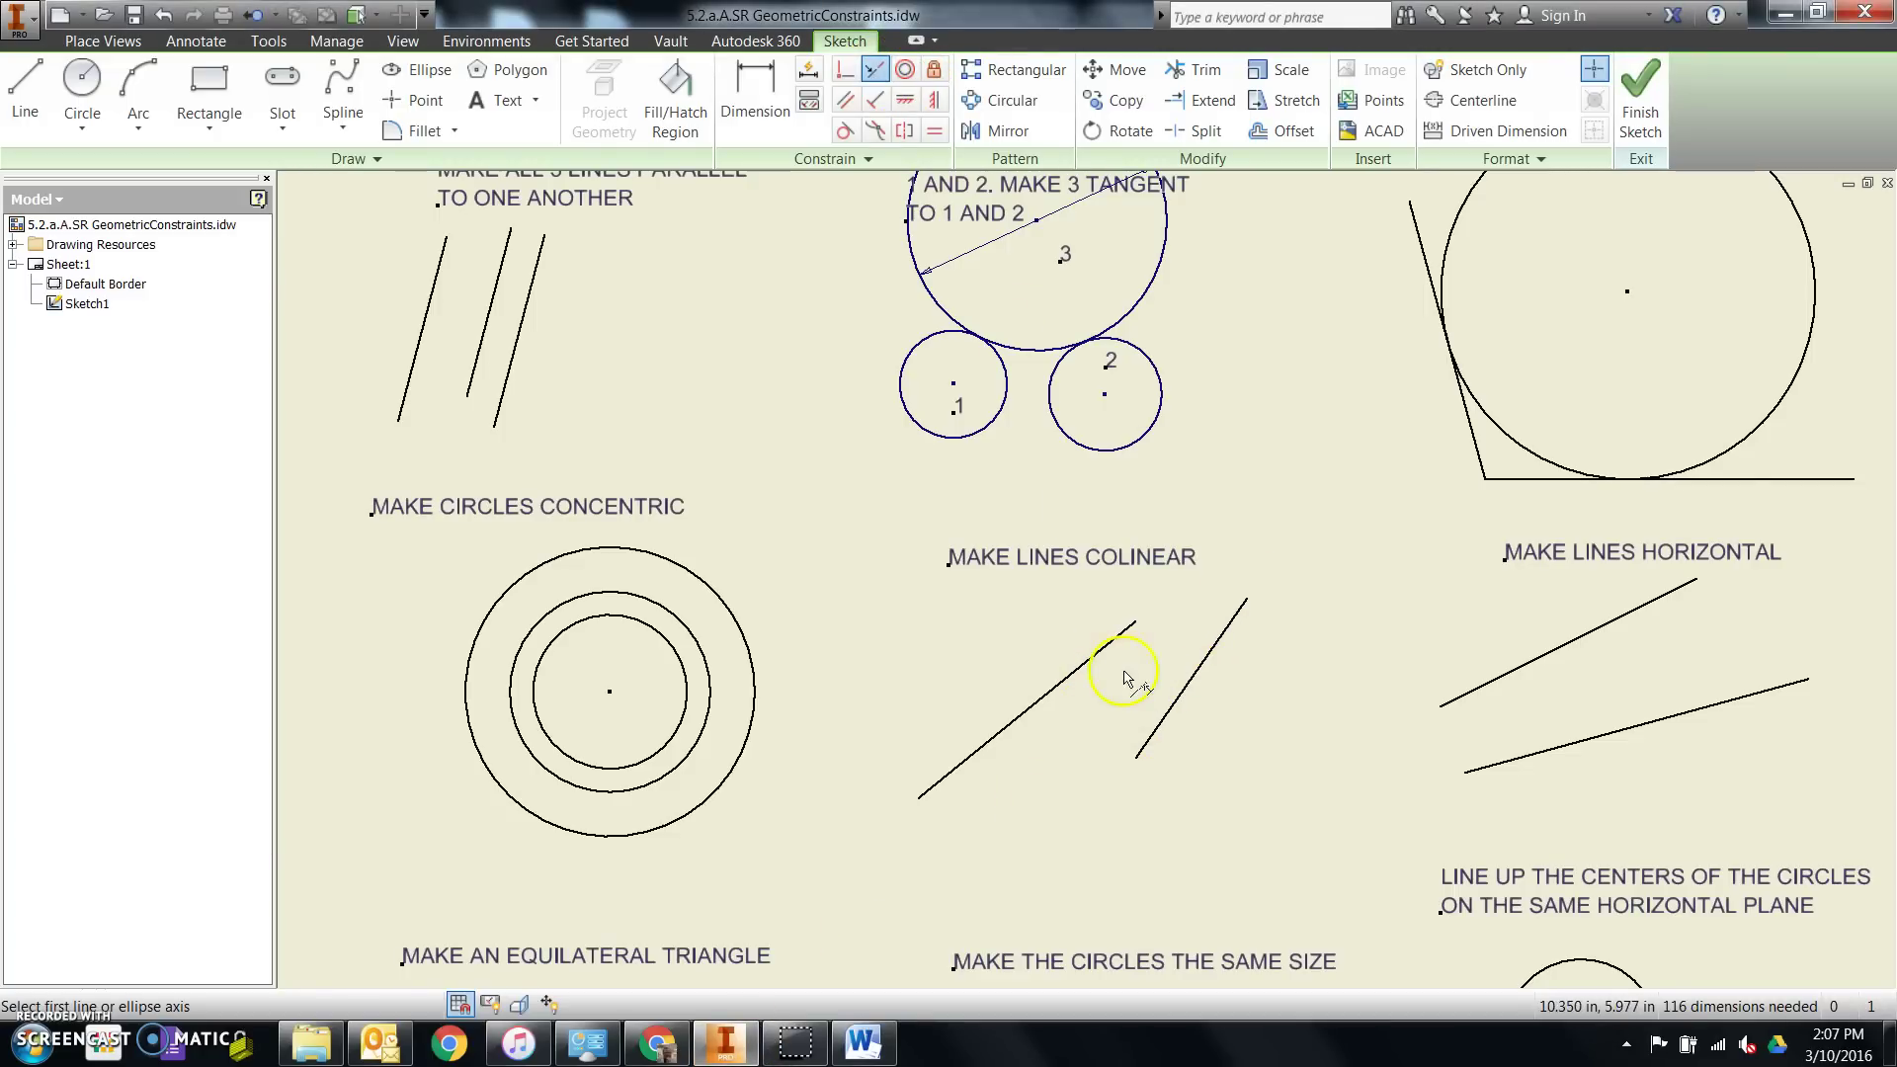
left_click(1106, 644)
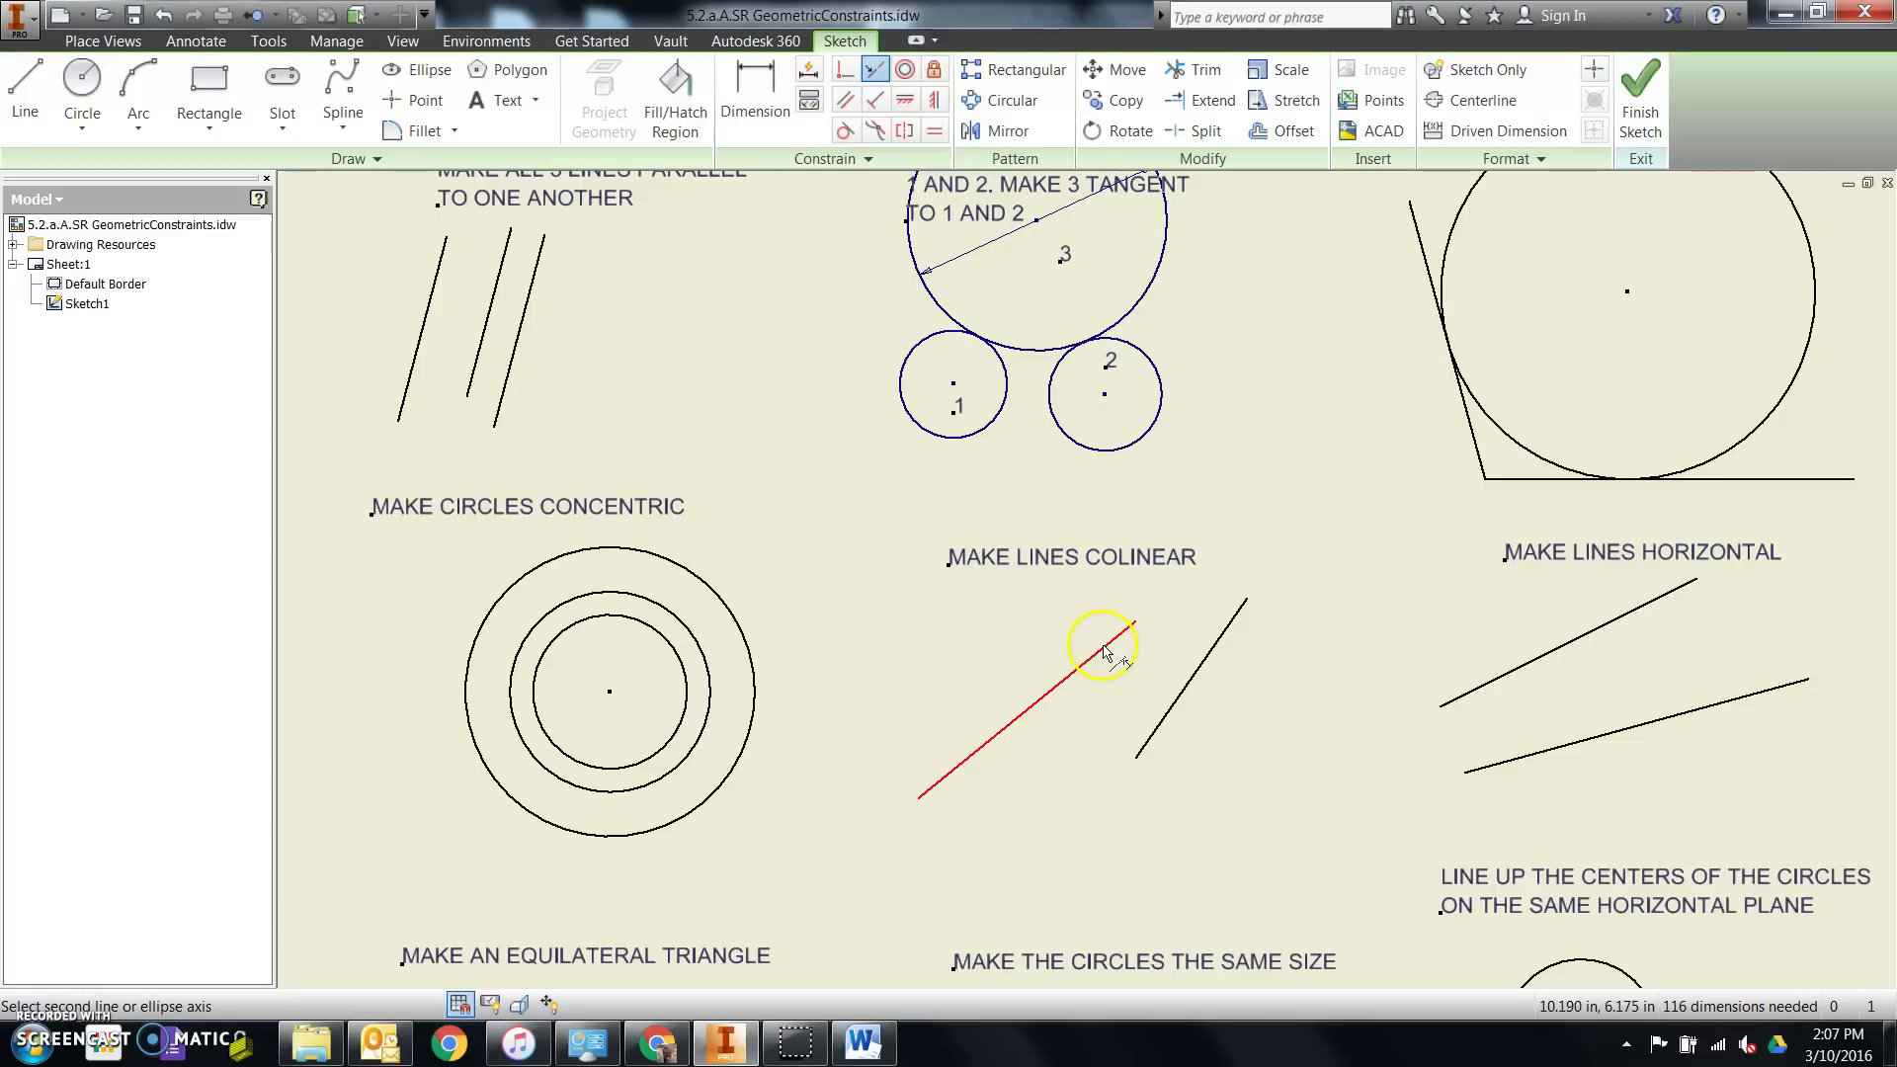
left_click(1199, 677)
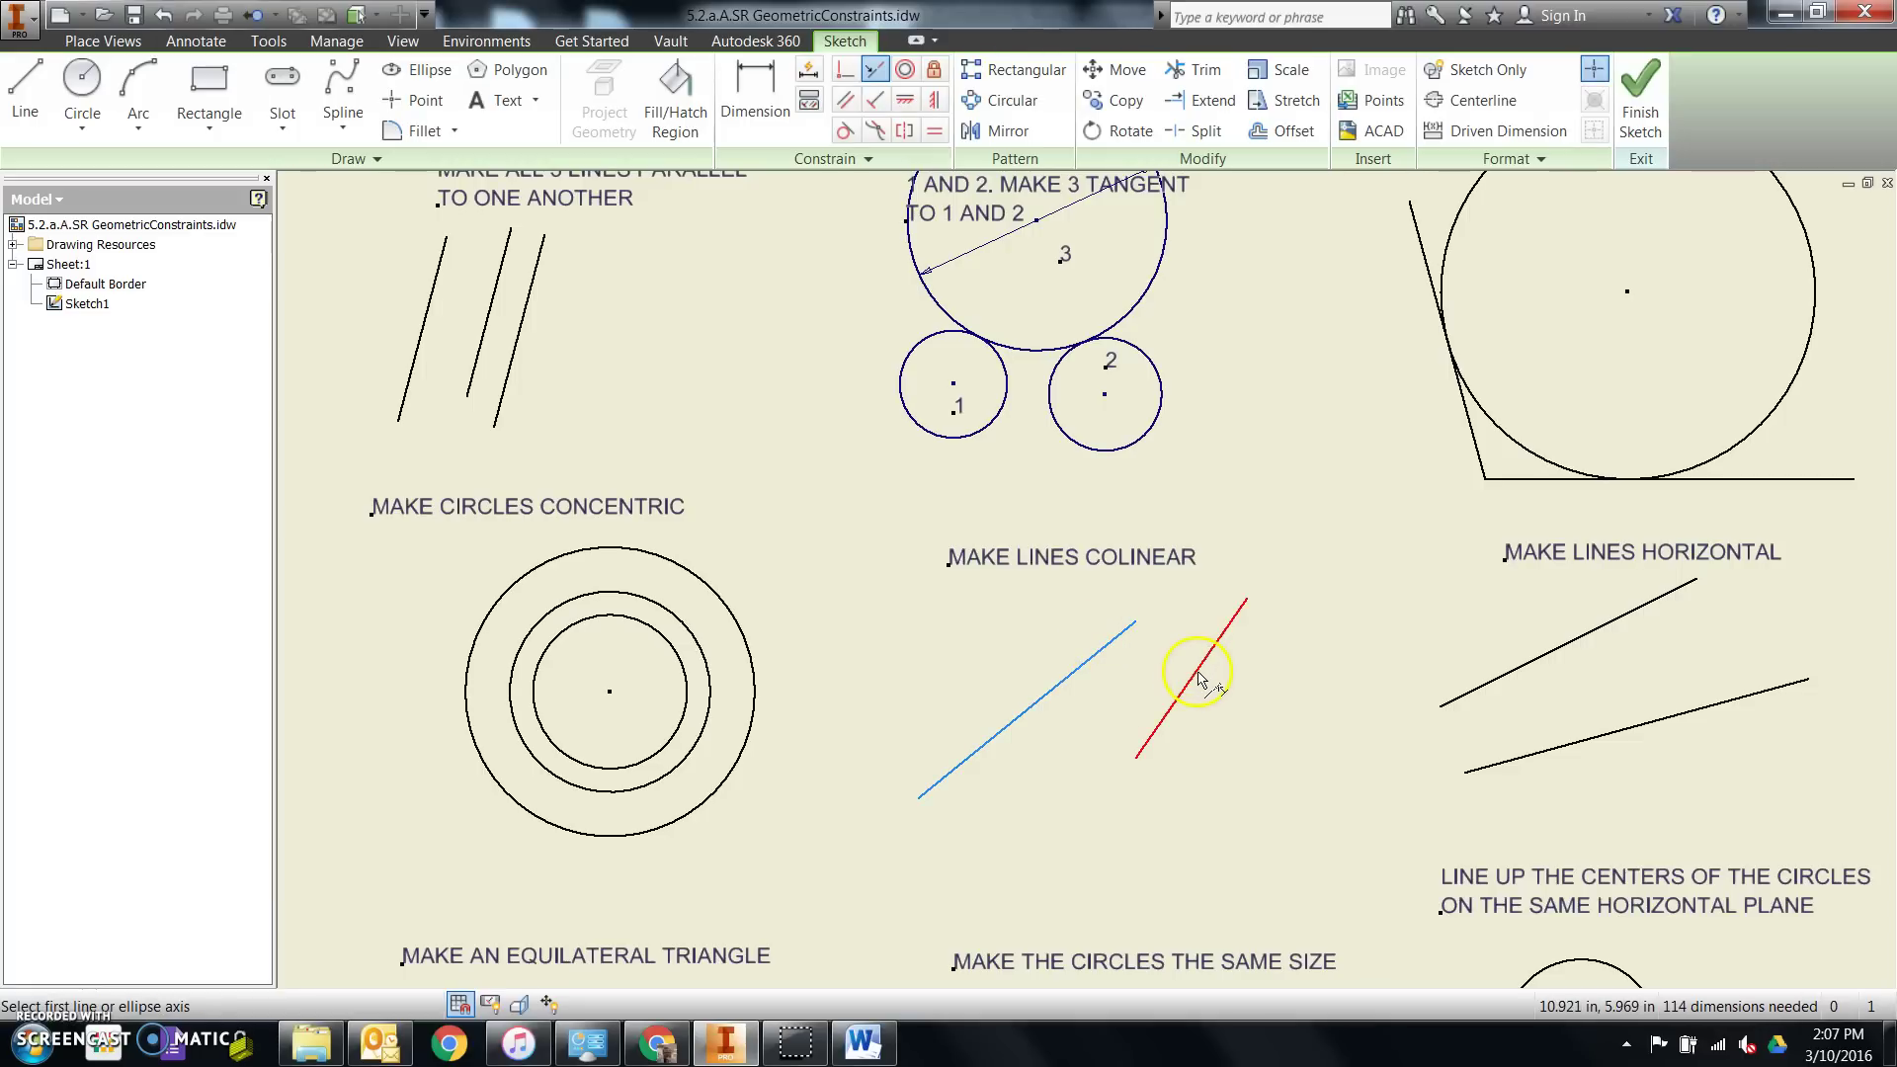
scroll(780, 652, "down", 4)
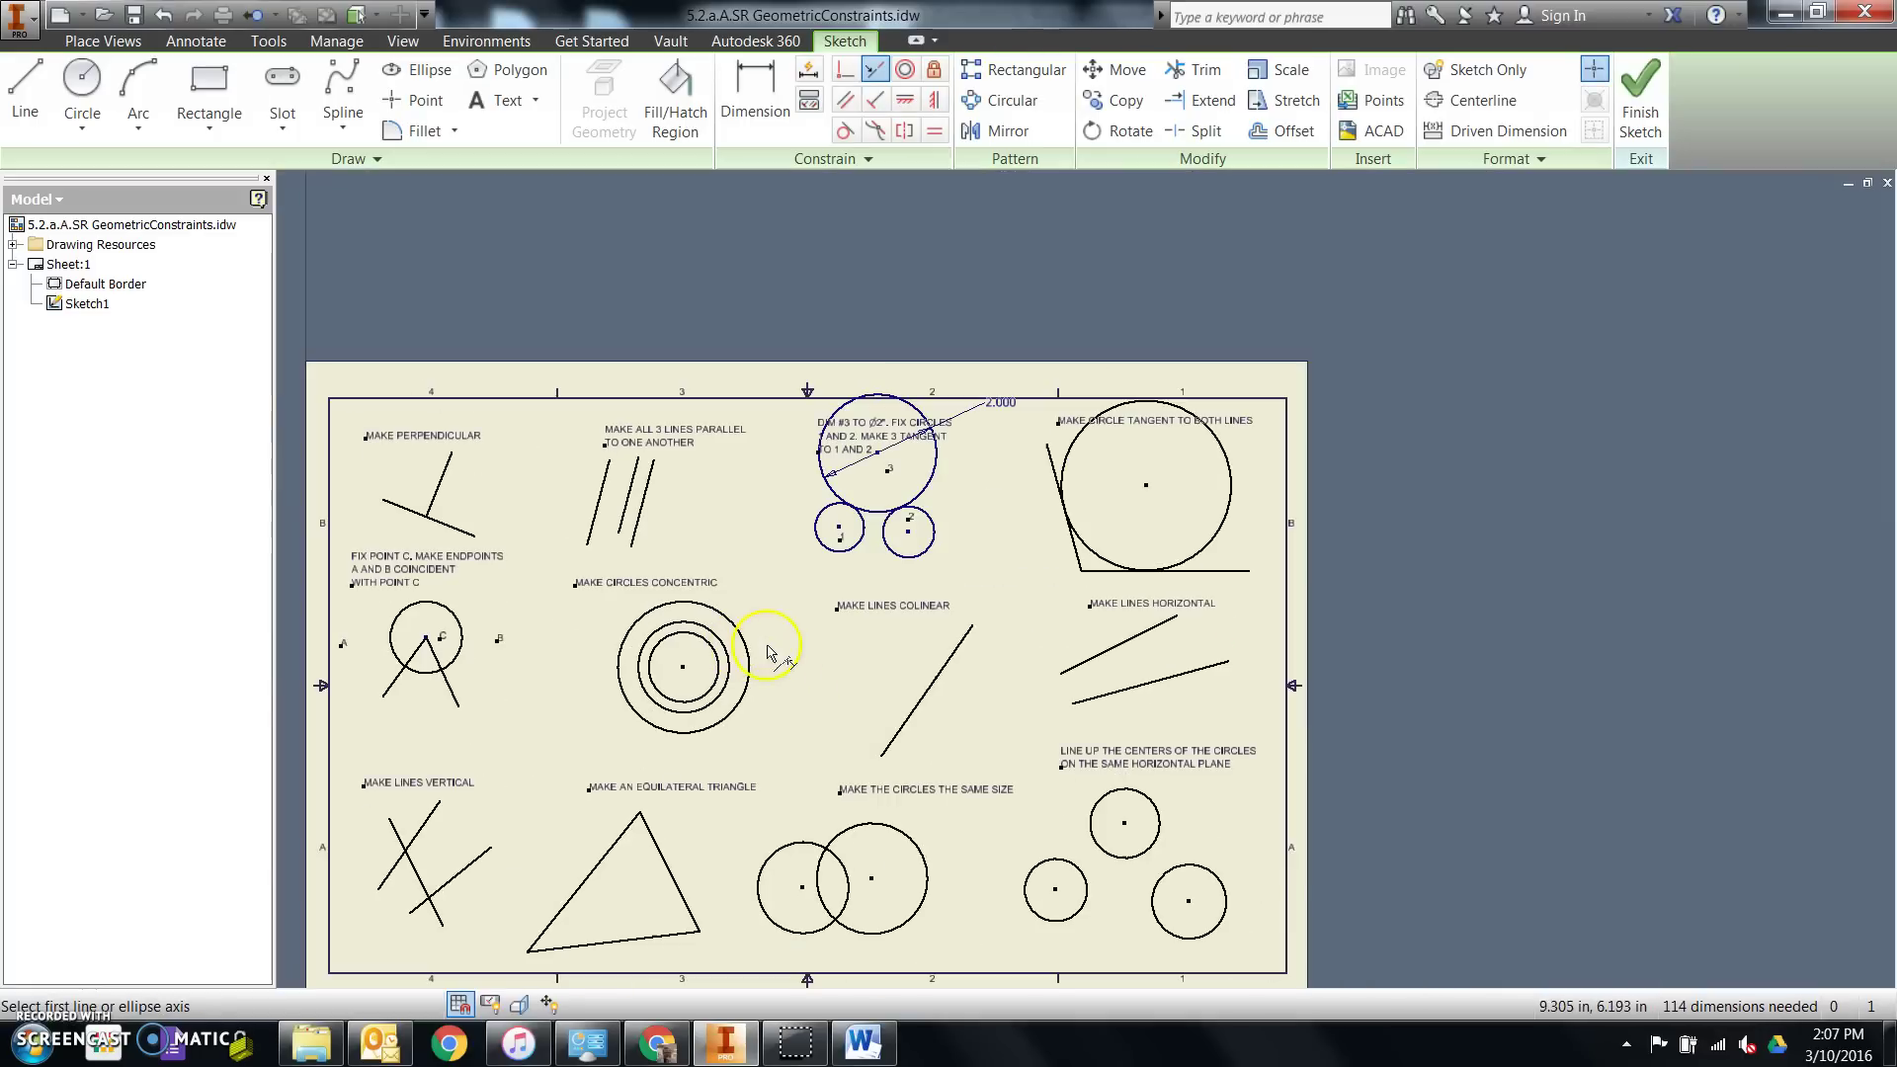
Step: Constrain the upper and lower lines of the exercise to be horizontal
scroll(1209, 647, "up", 4)
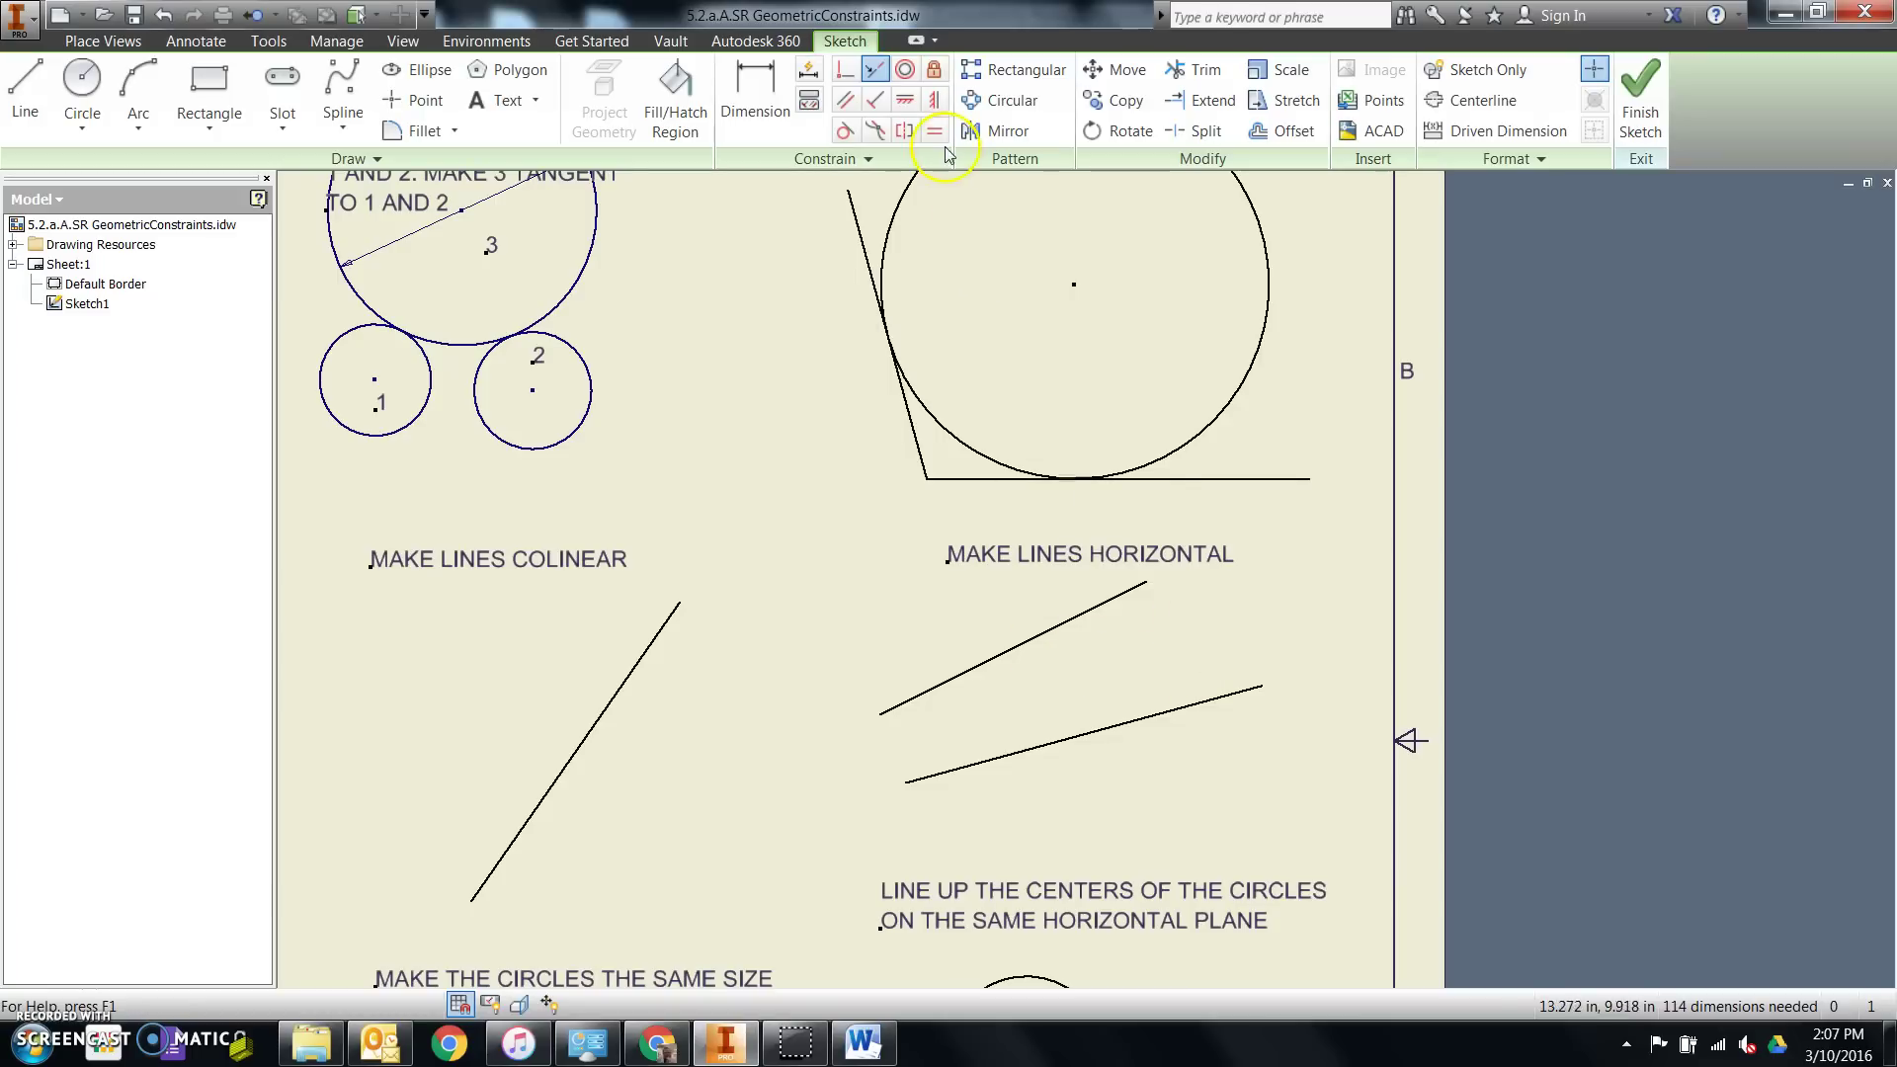
left_click(909, 103)
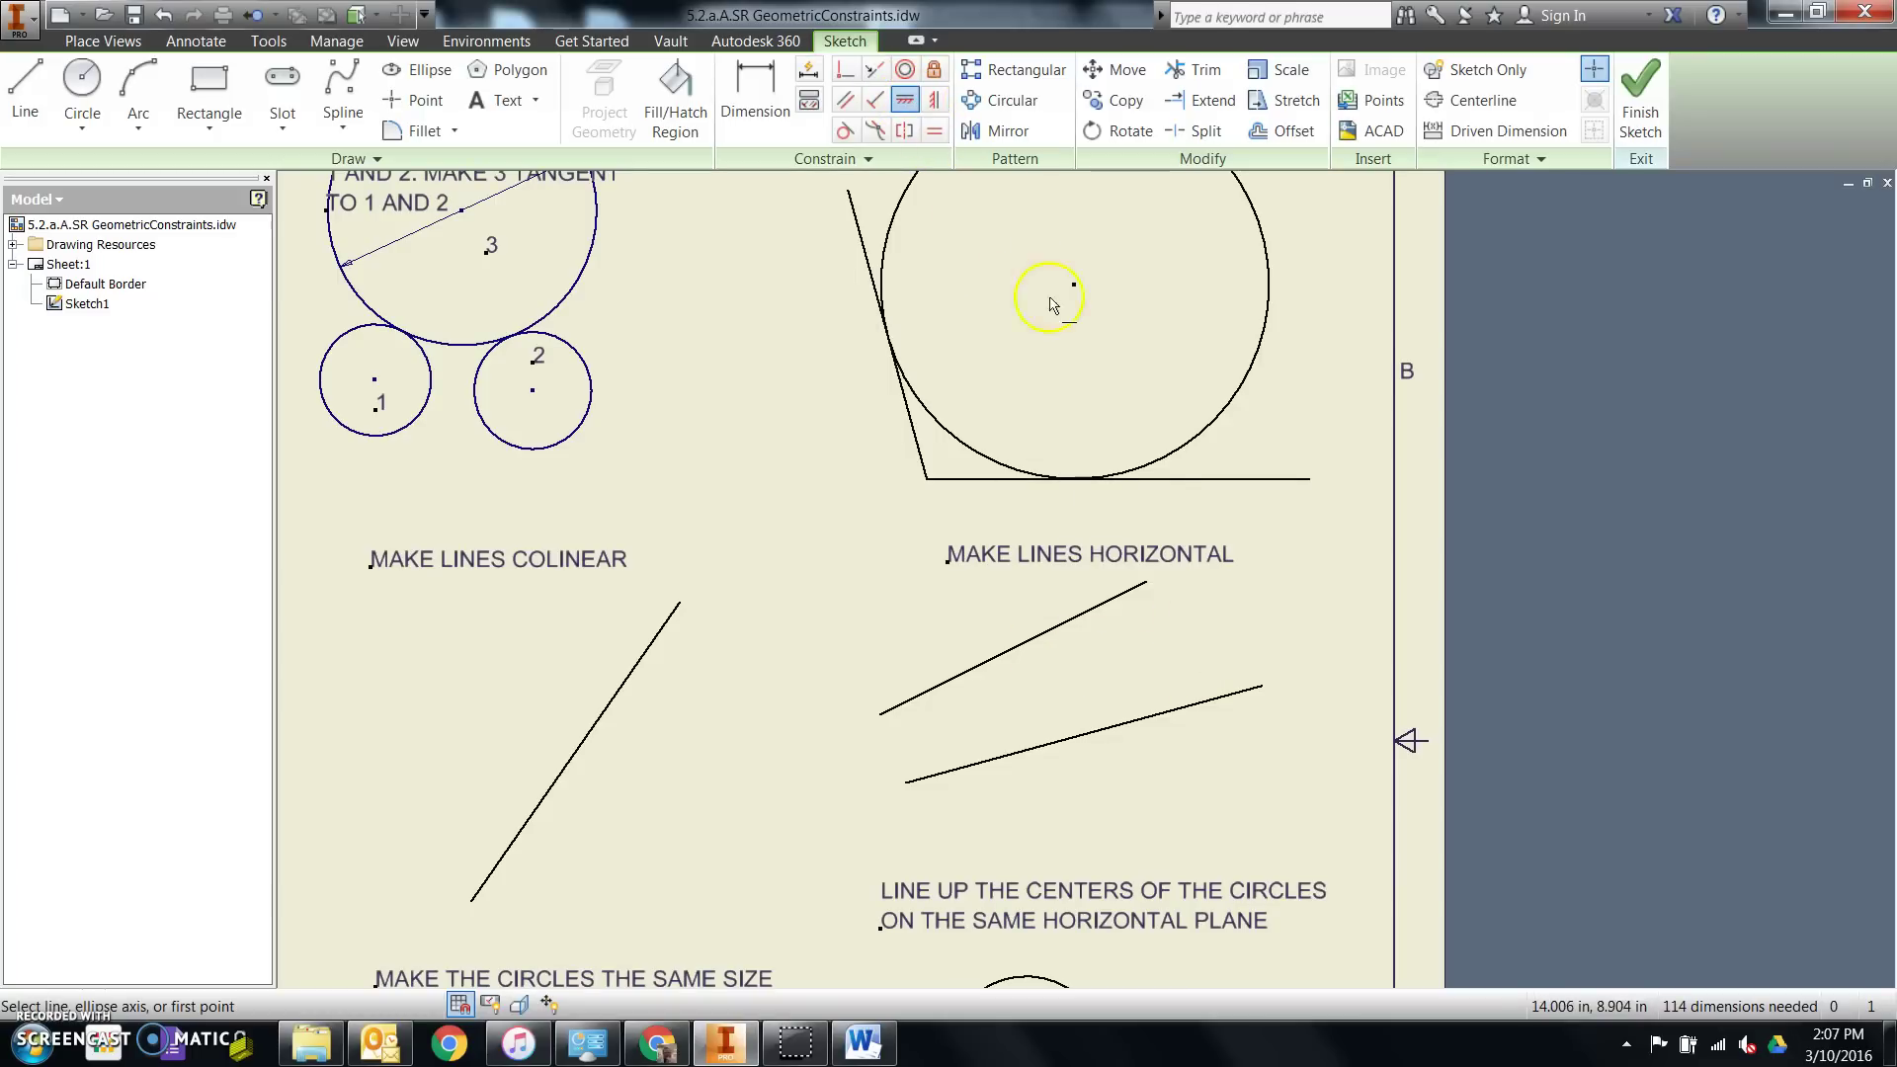
left_click(1117, 598)
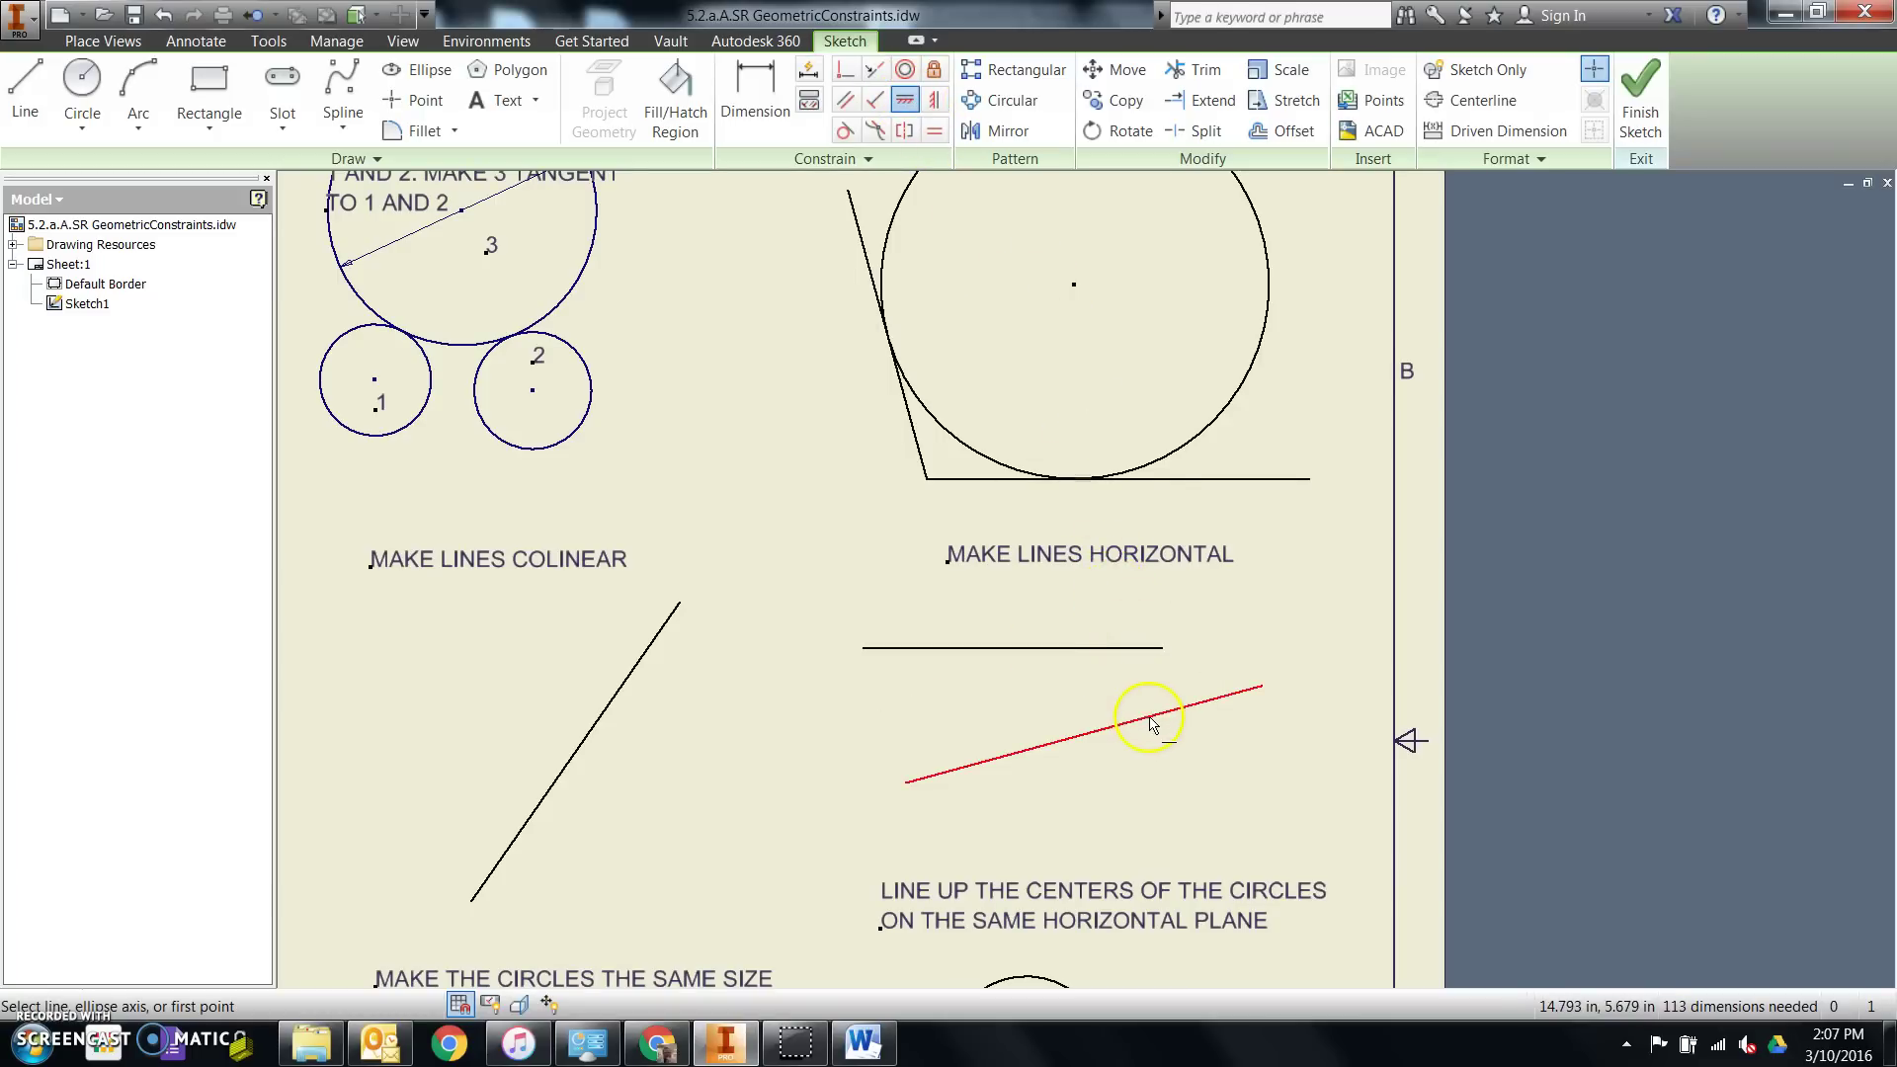
left_click(1144, 719)
Step: Compare the result with the Word constraints document, then return to Inventor
left_click(873, 1049)
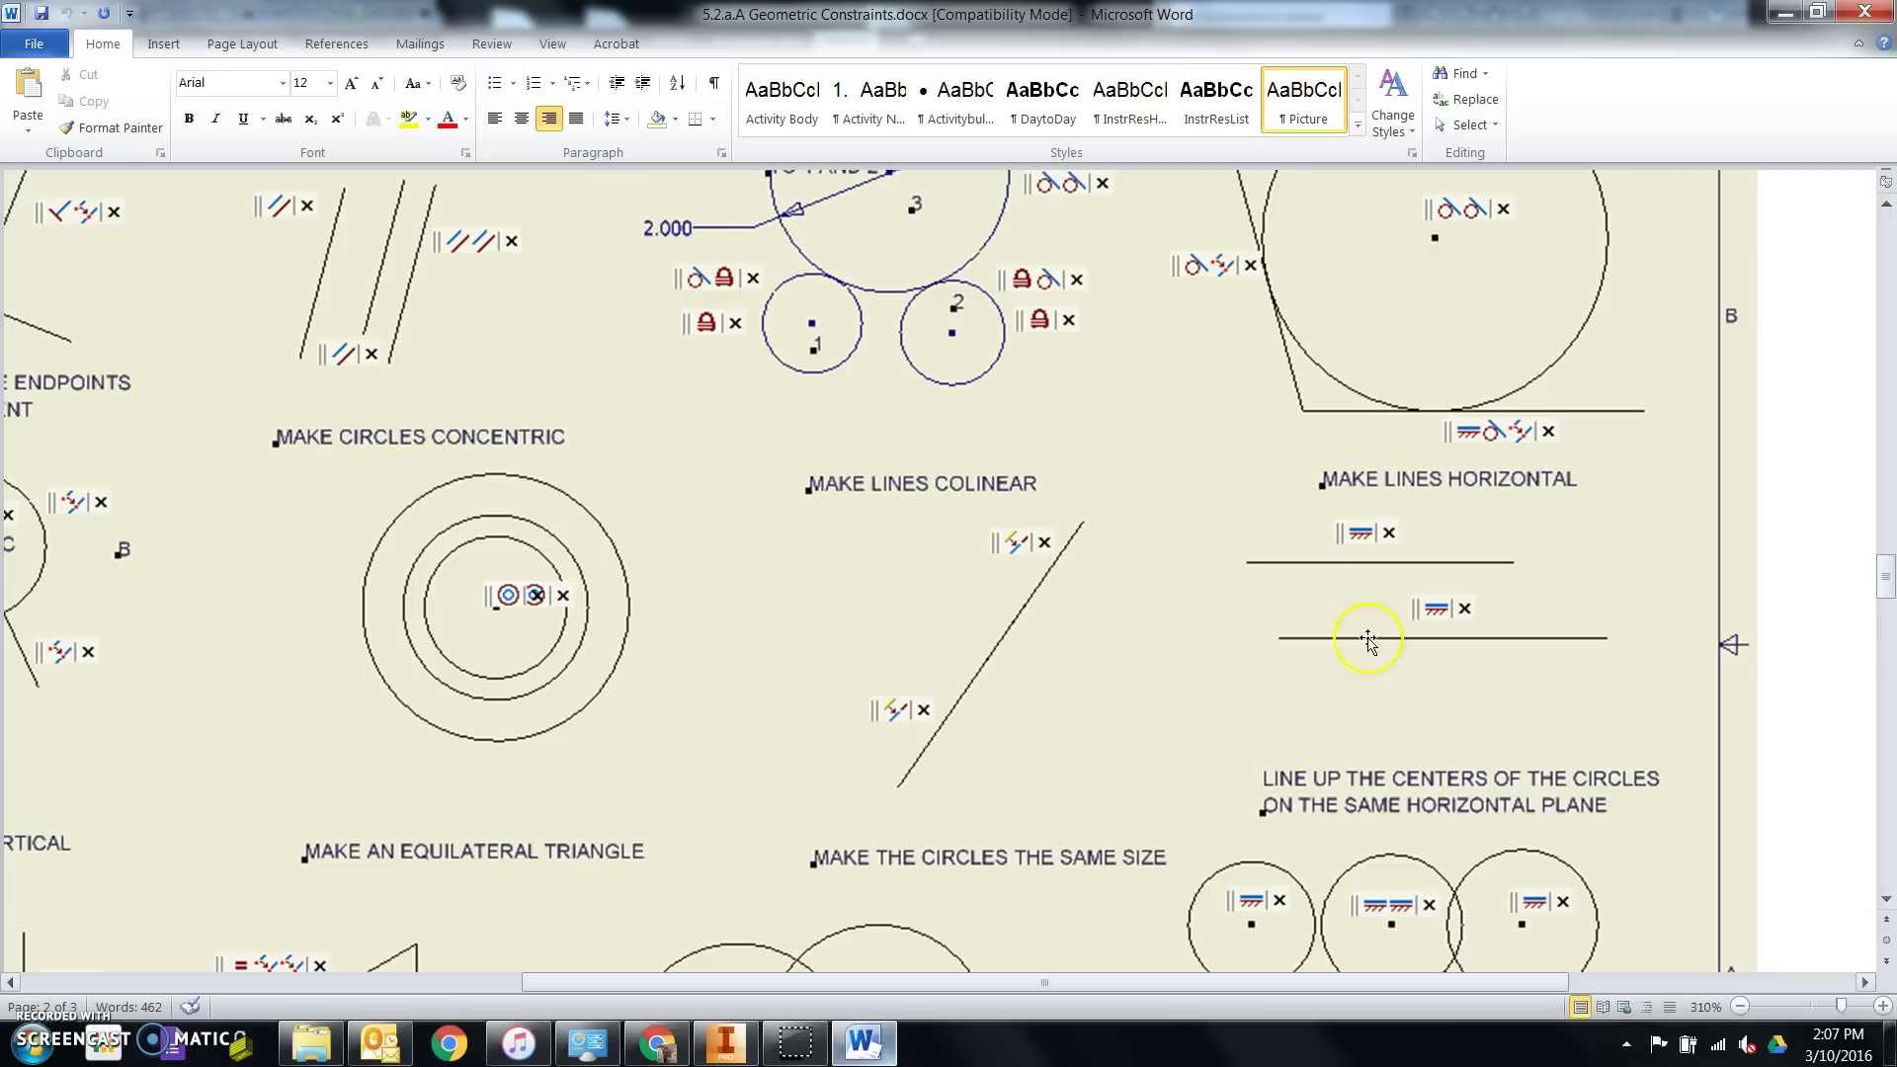
scroll(1354, 635, "down", 5)
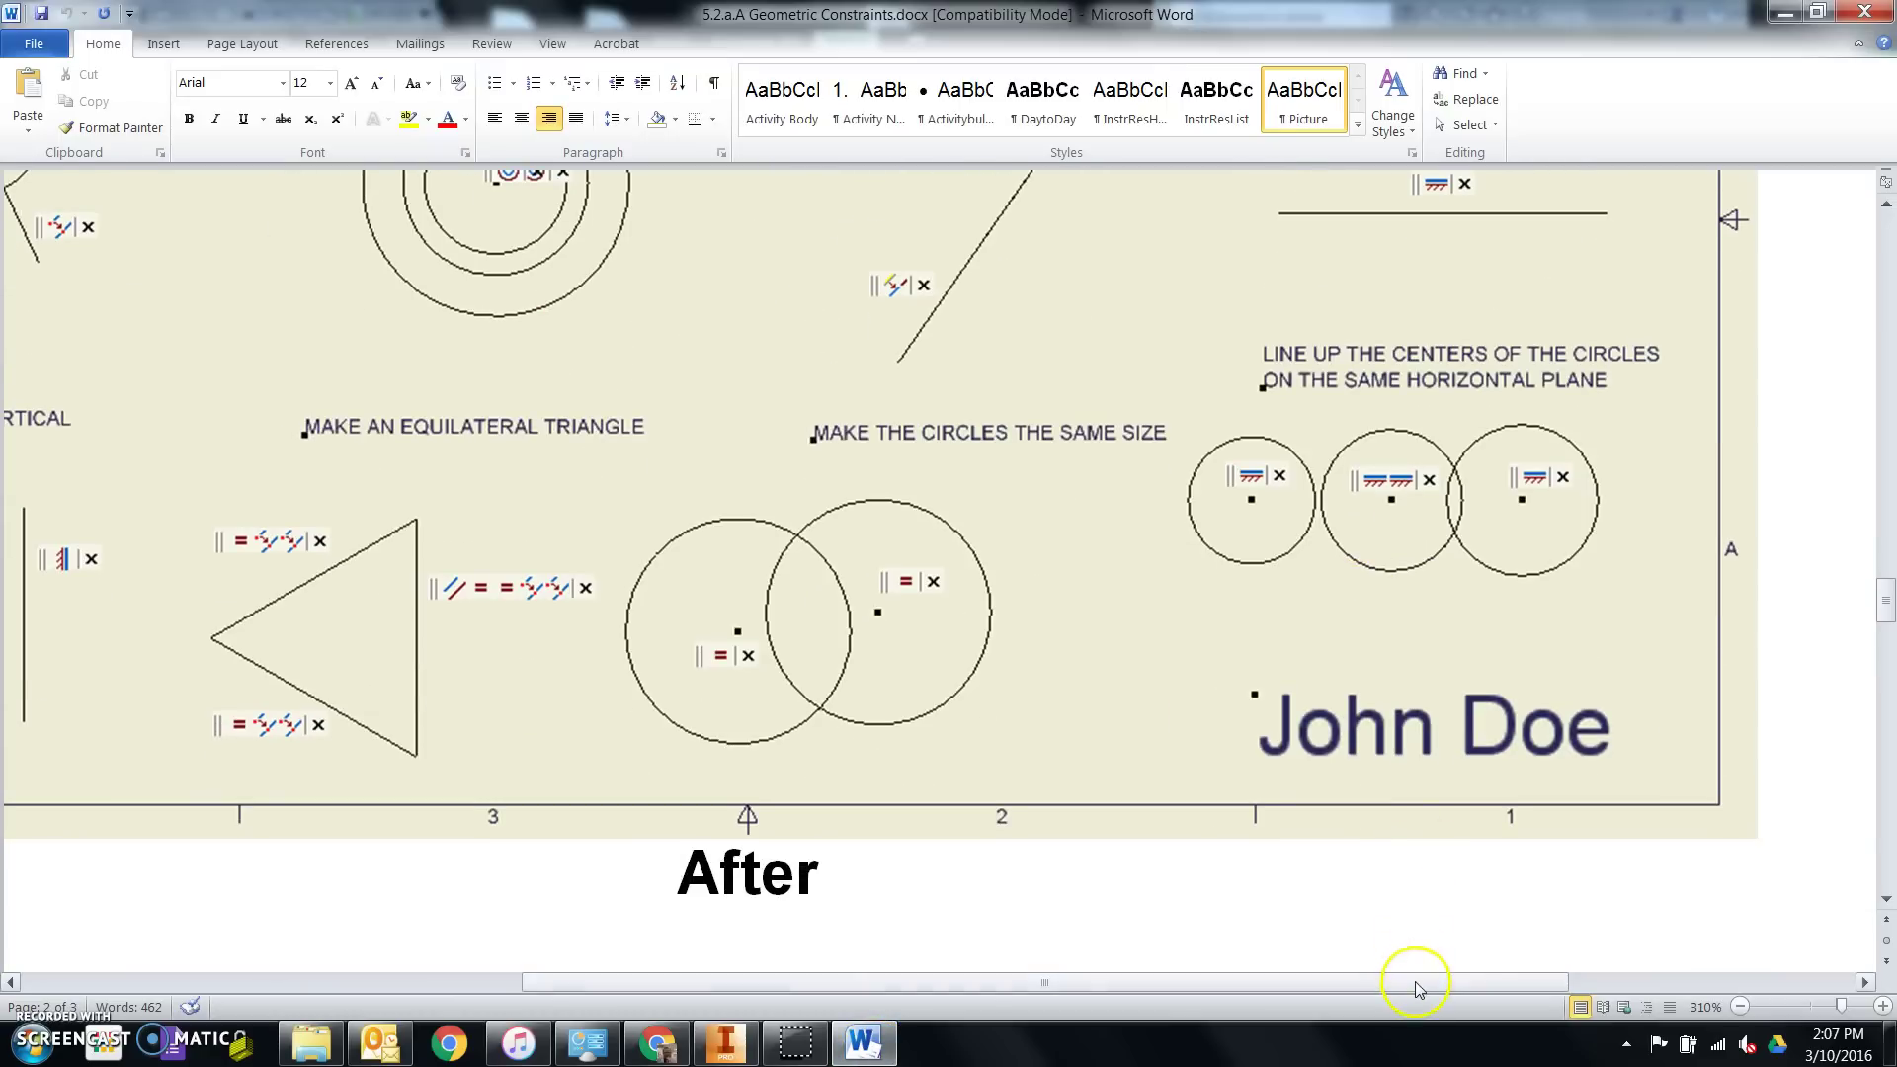
left_click_drag(1422, 982, 995, 983)
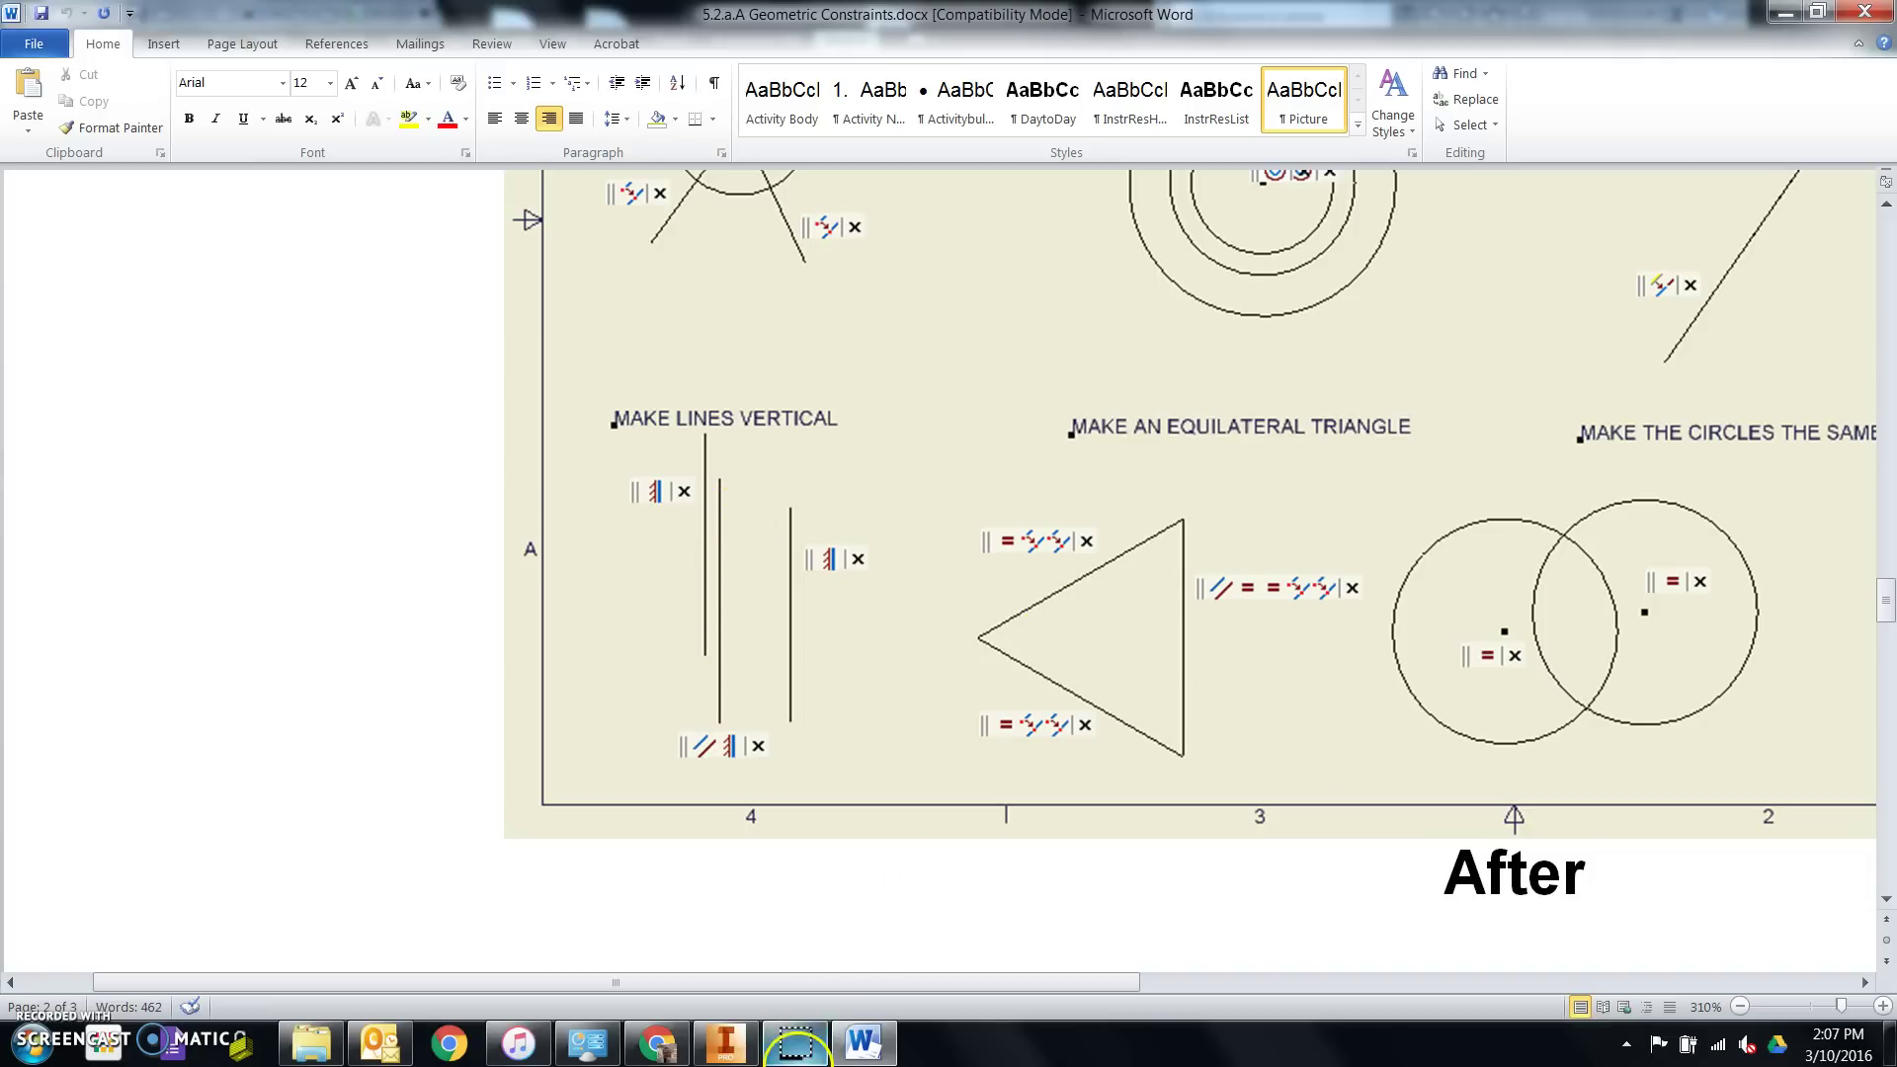
left_click(862, 1043)
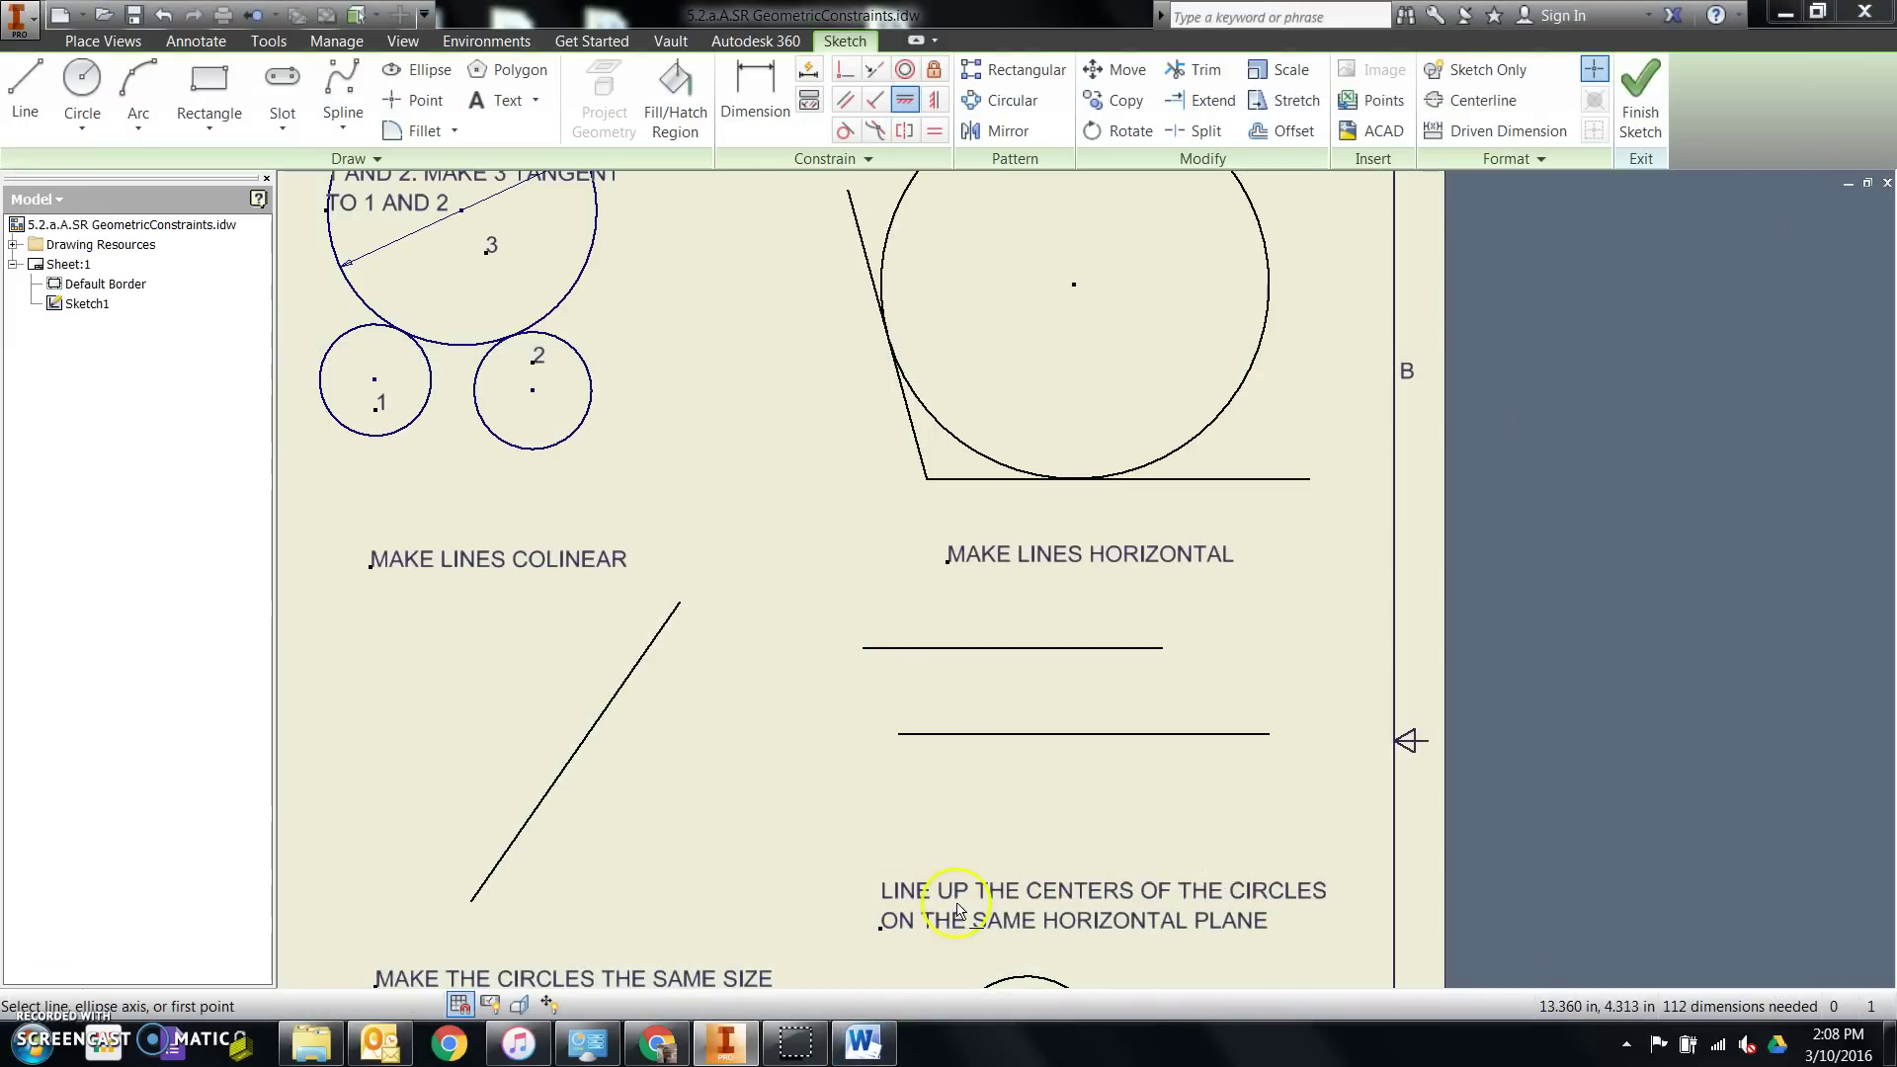
Step: Show constraint symbols on all sketches with F8 and inspect the vertical-exercise lines
scroll(957, 906, "down", 5)
scroll(677, 868, "up", 3)
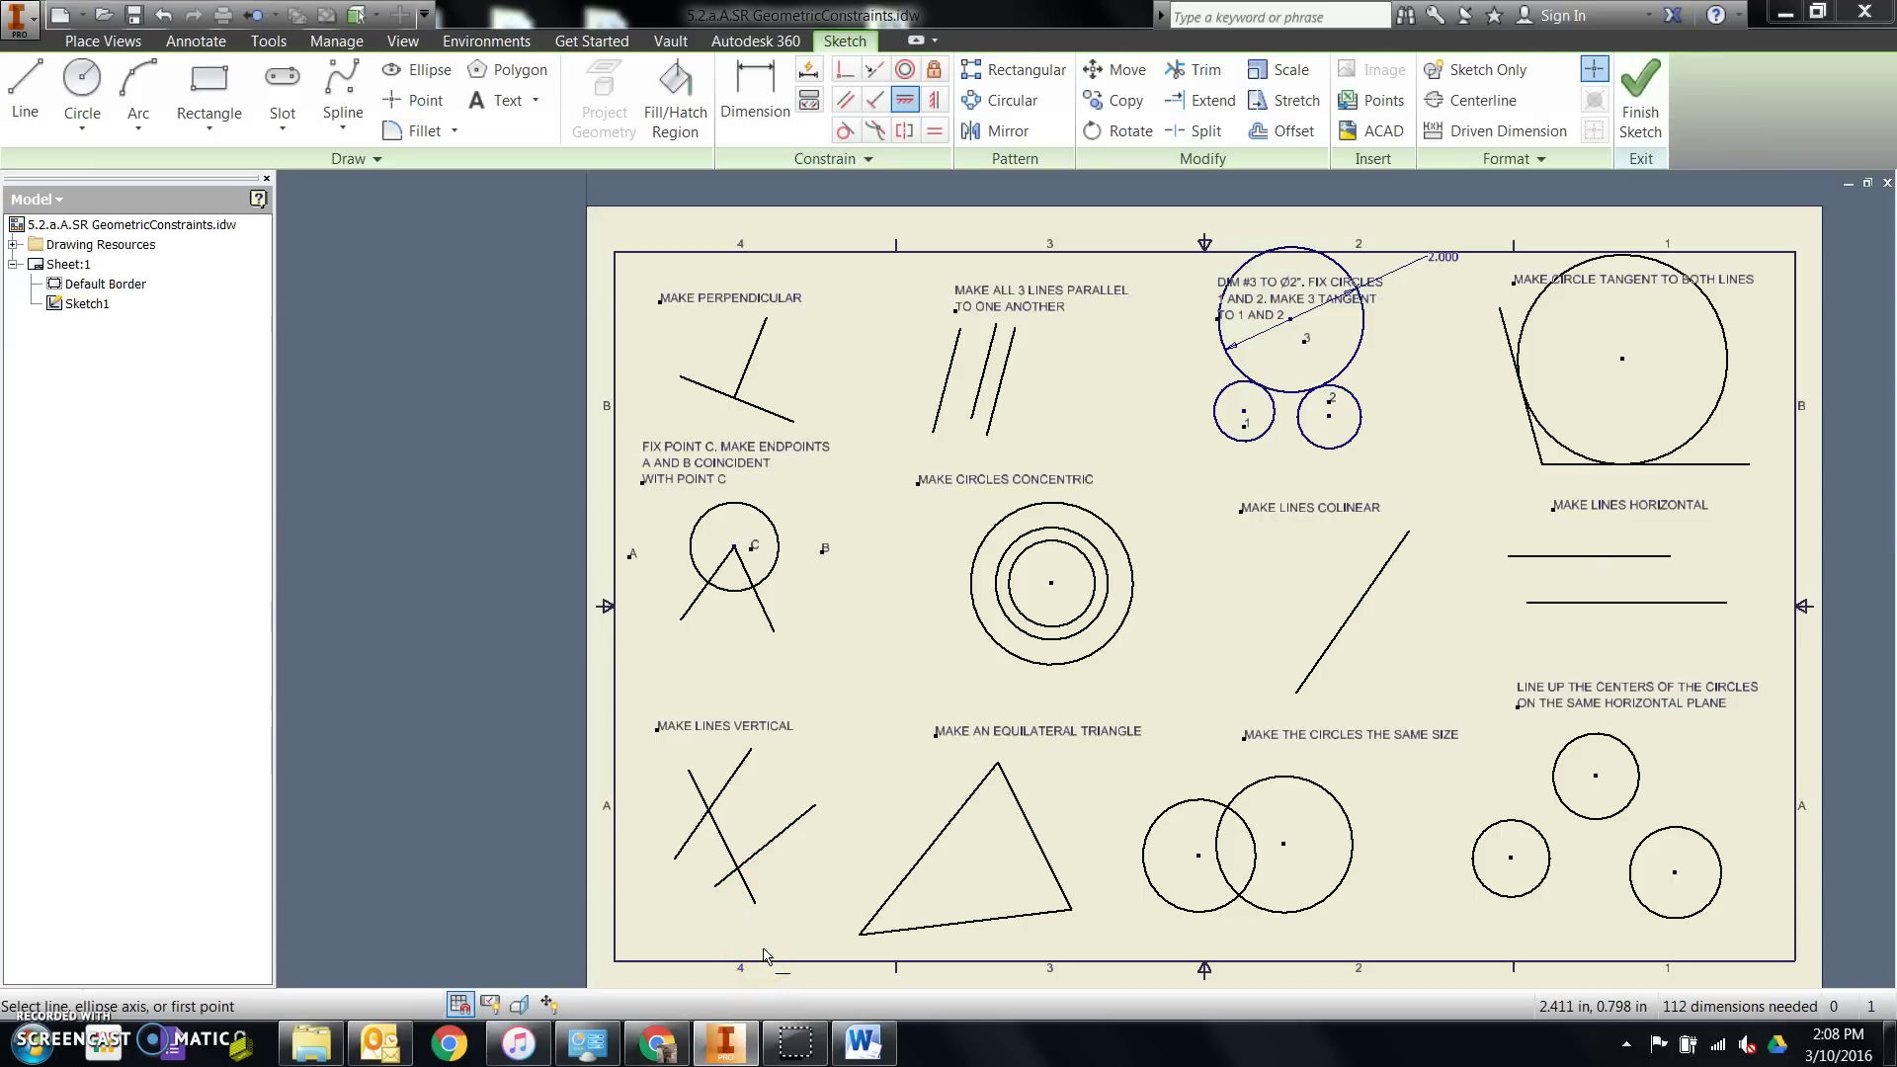
key("Escape")
key("F8")
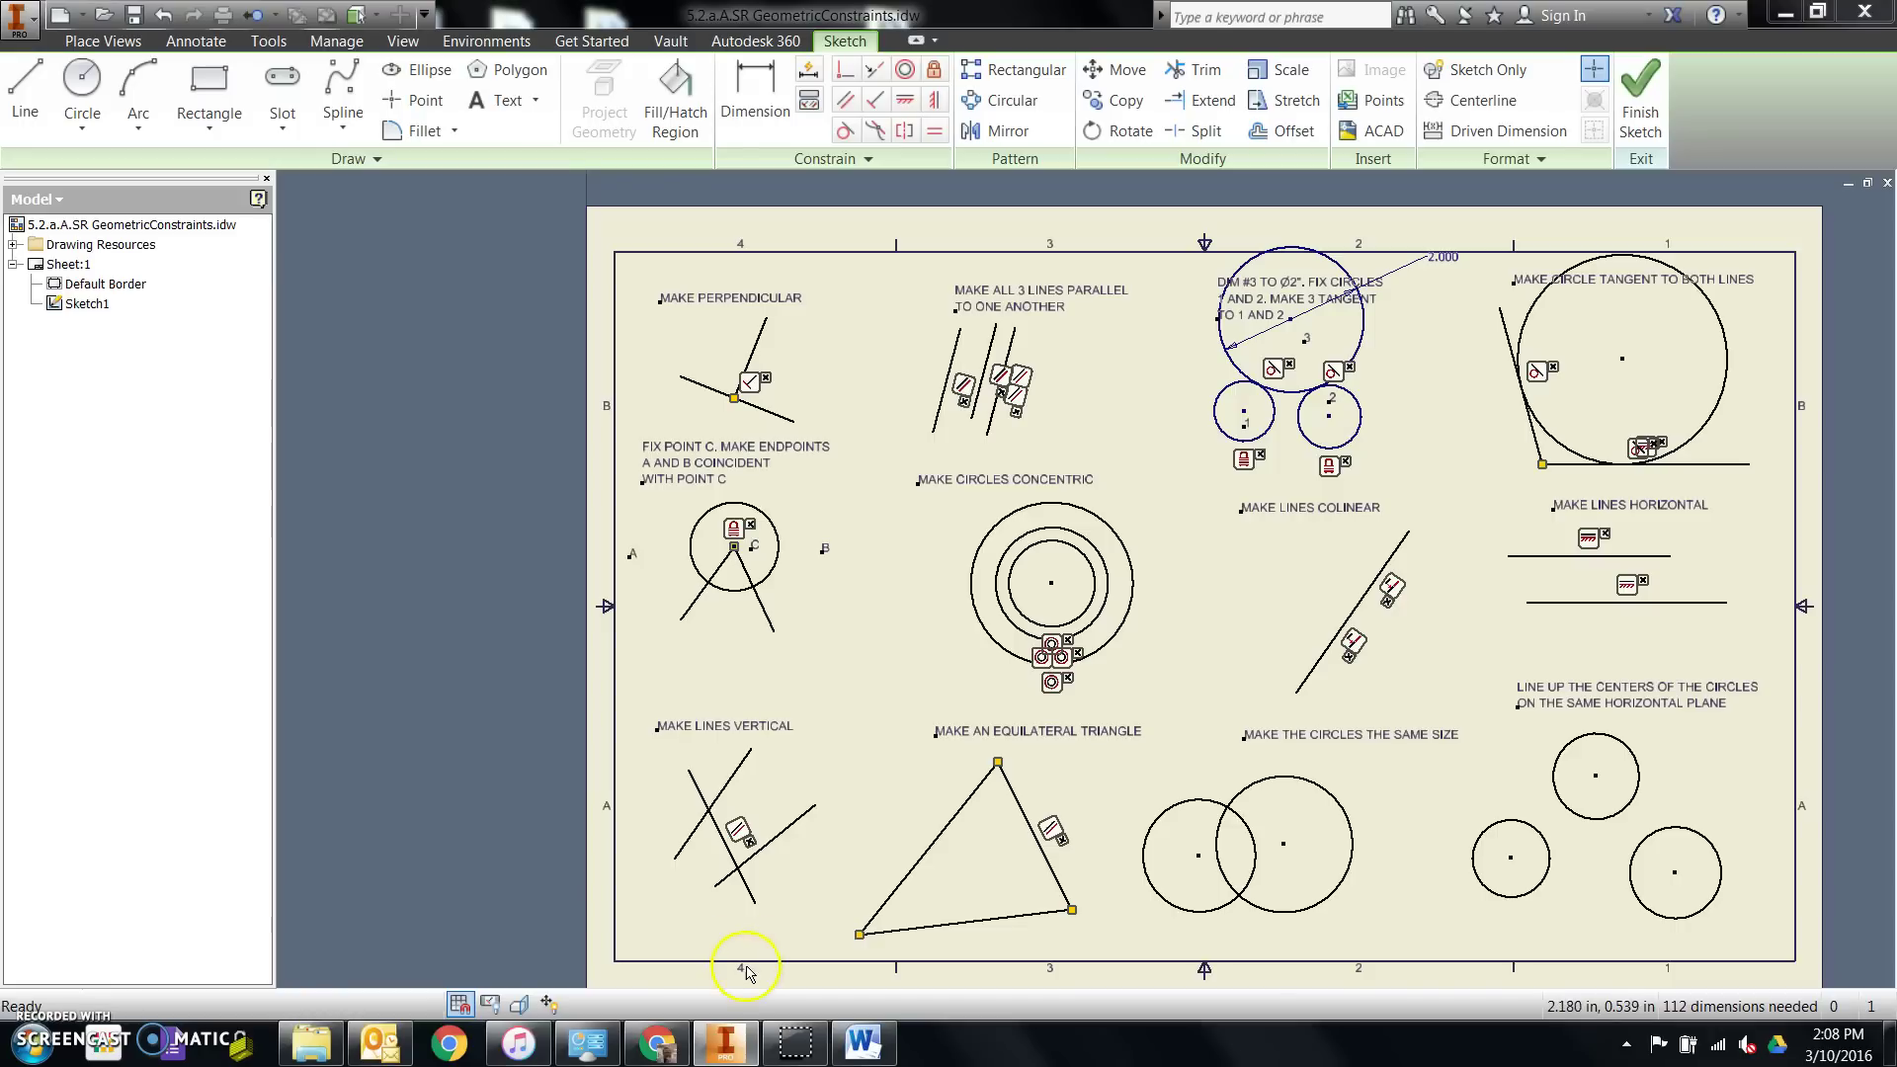
left_click(766, 849)
scroll(1049, 847, "down", 3)
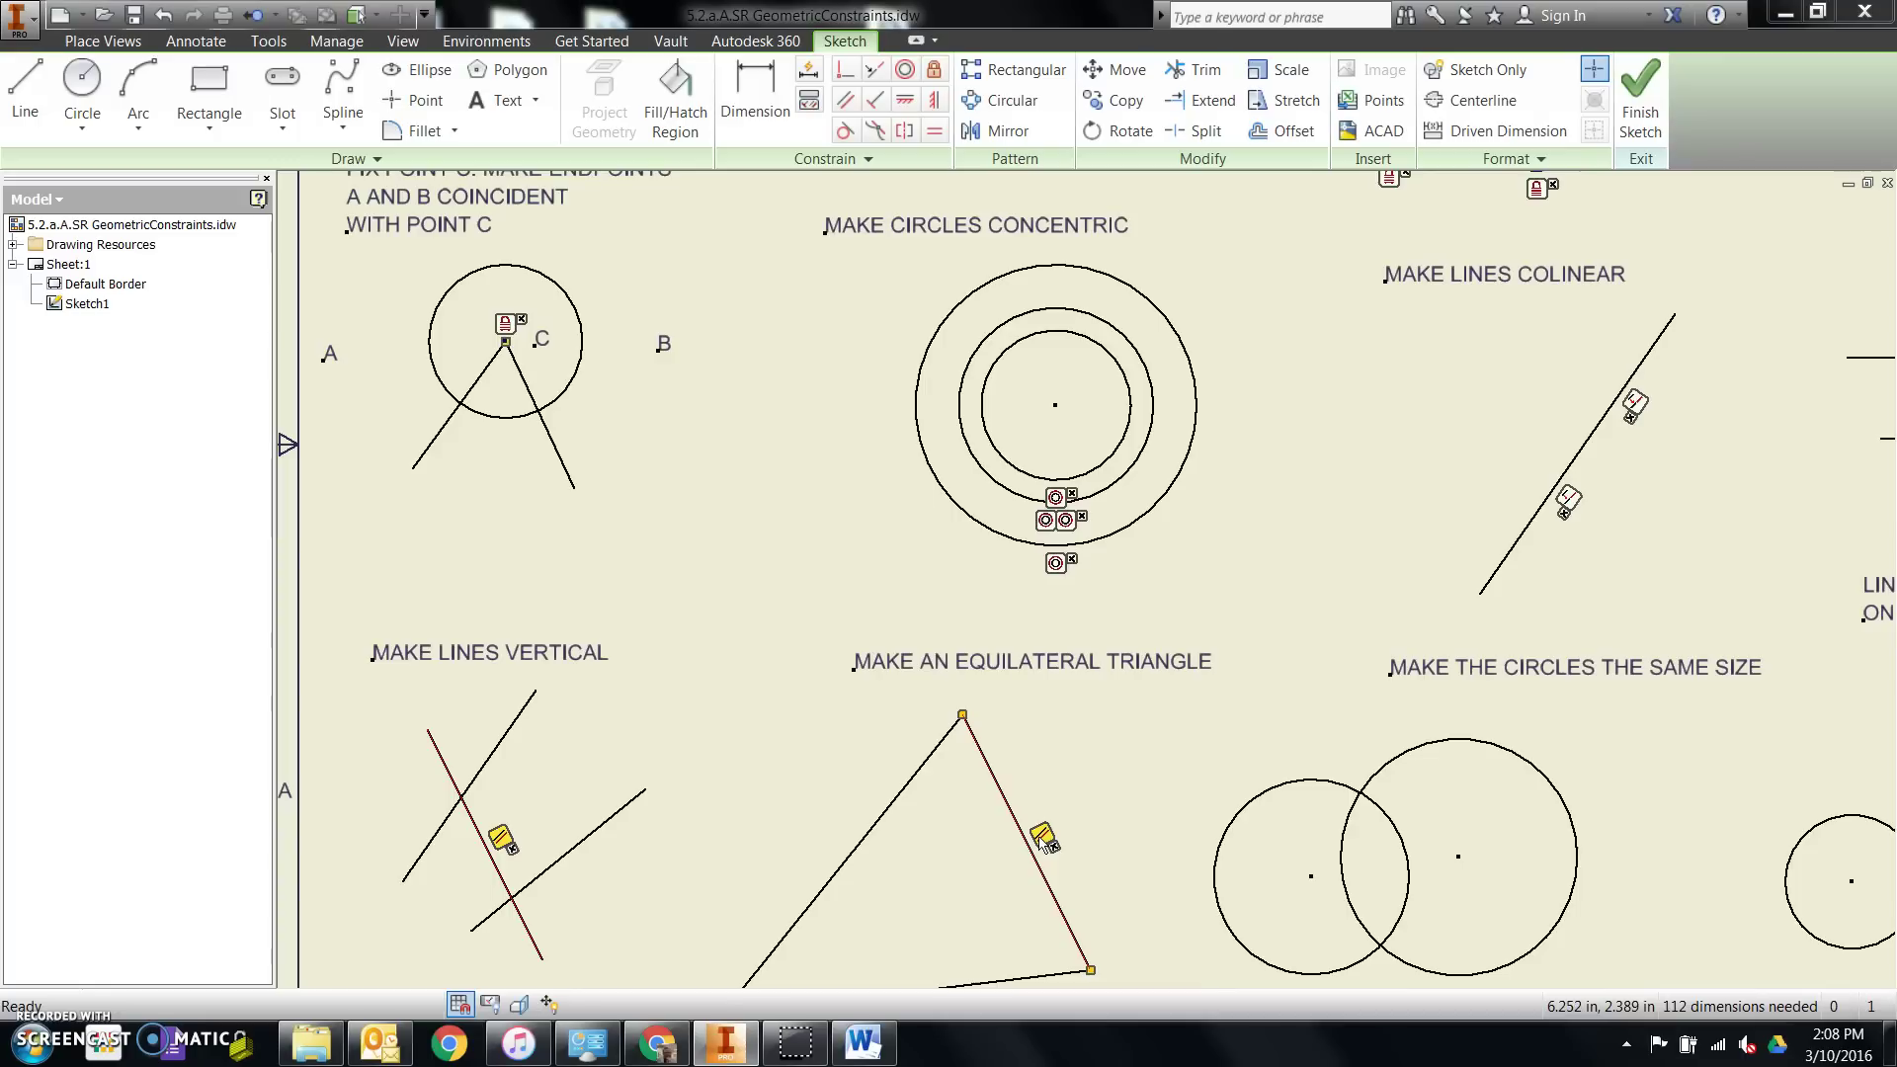
left_click(1008, 818)
left_click(476, 830)
Step: Apply the Vertical constraint to all three slanted lines
left_click(933, 100)
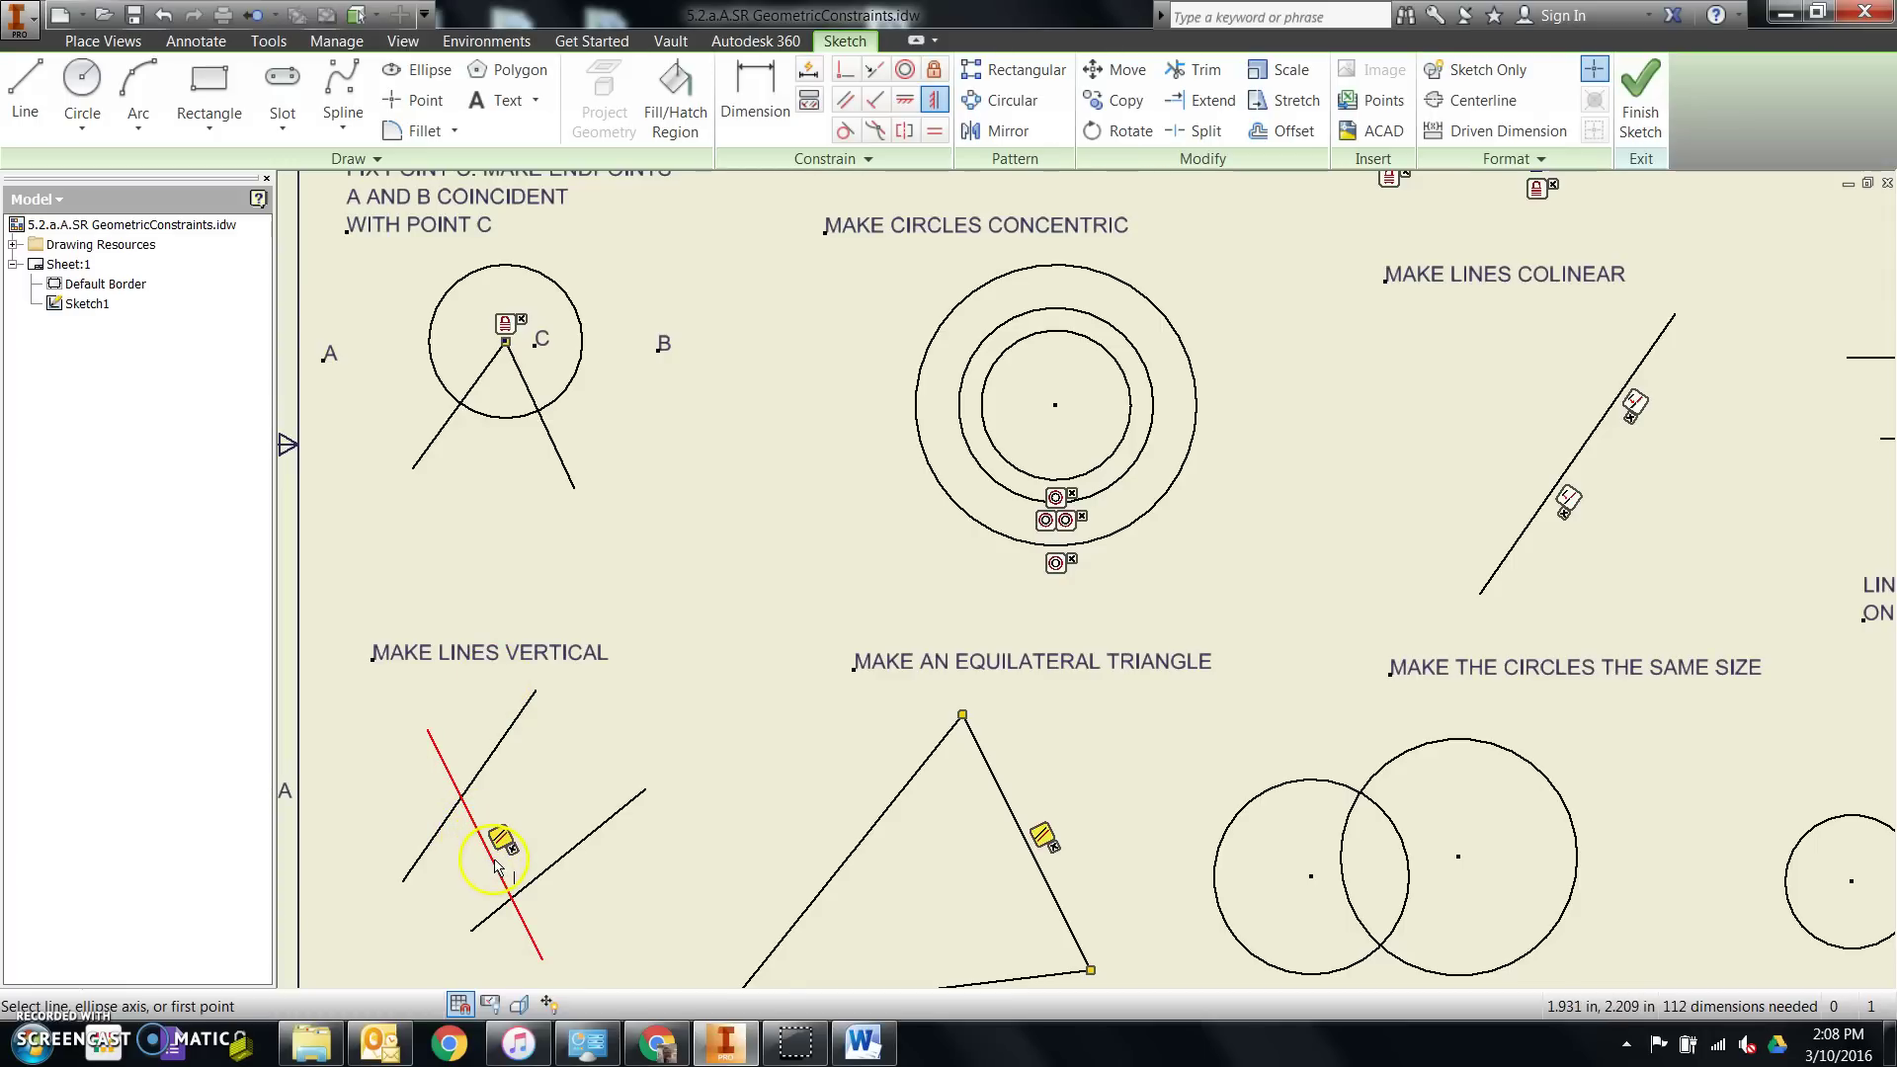
left_click(497, 865)
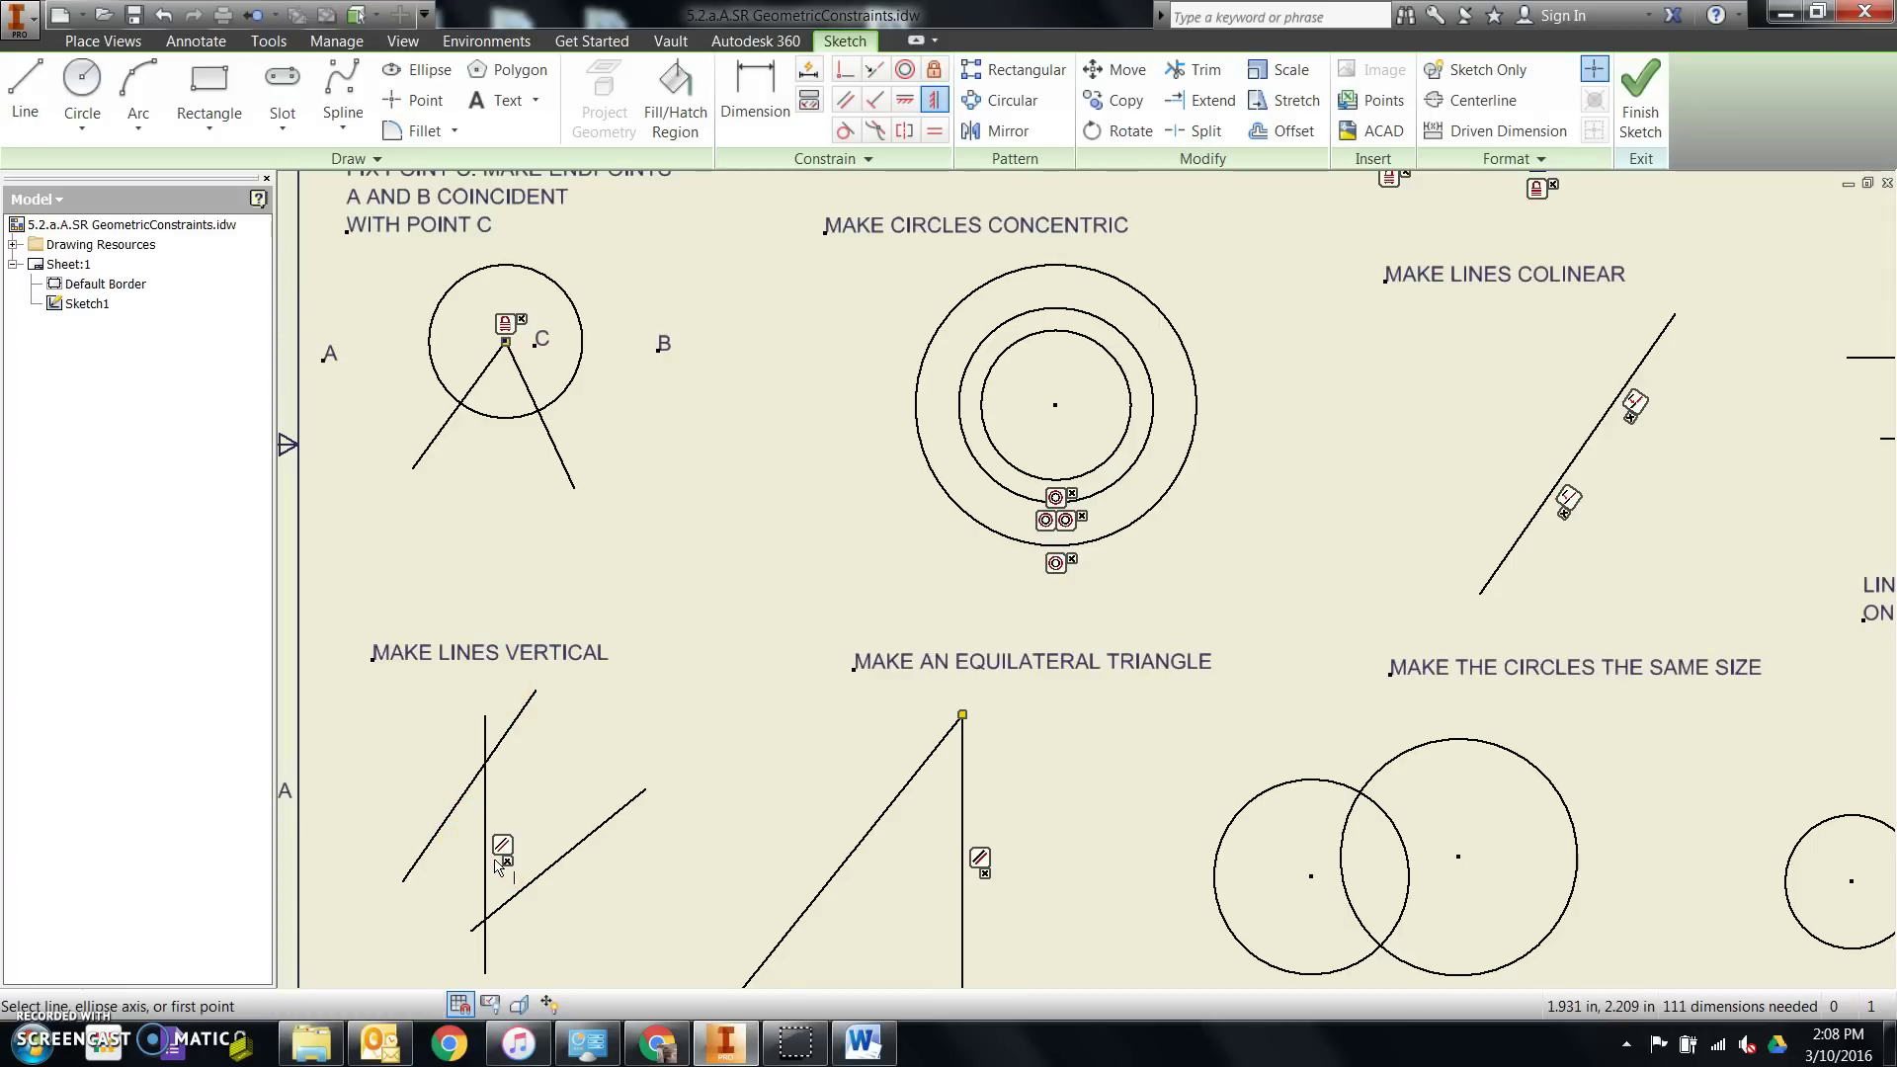
scroll(933, 635, "down", 3)
scroll(762, 839, "up", 3)
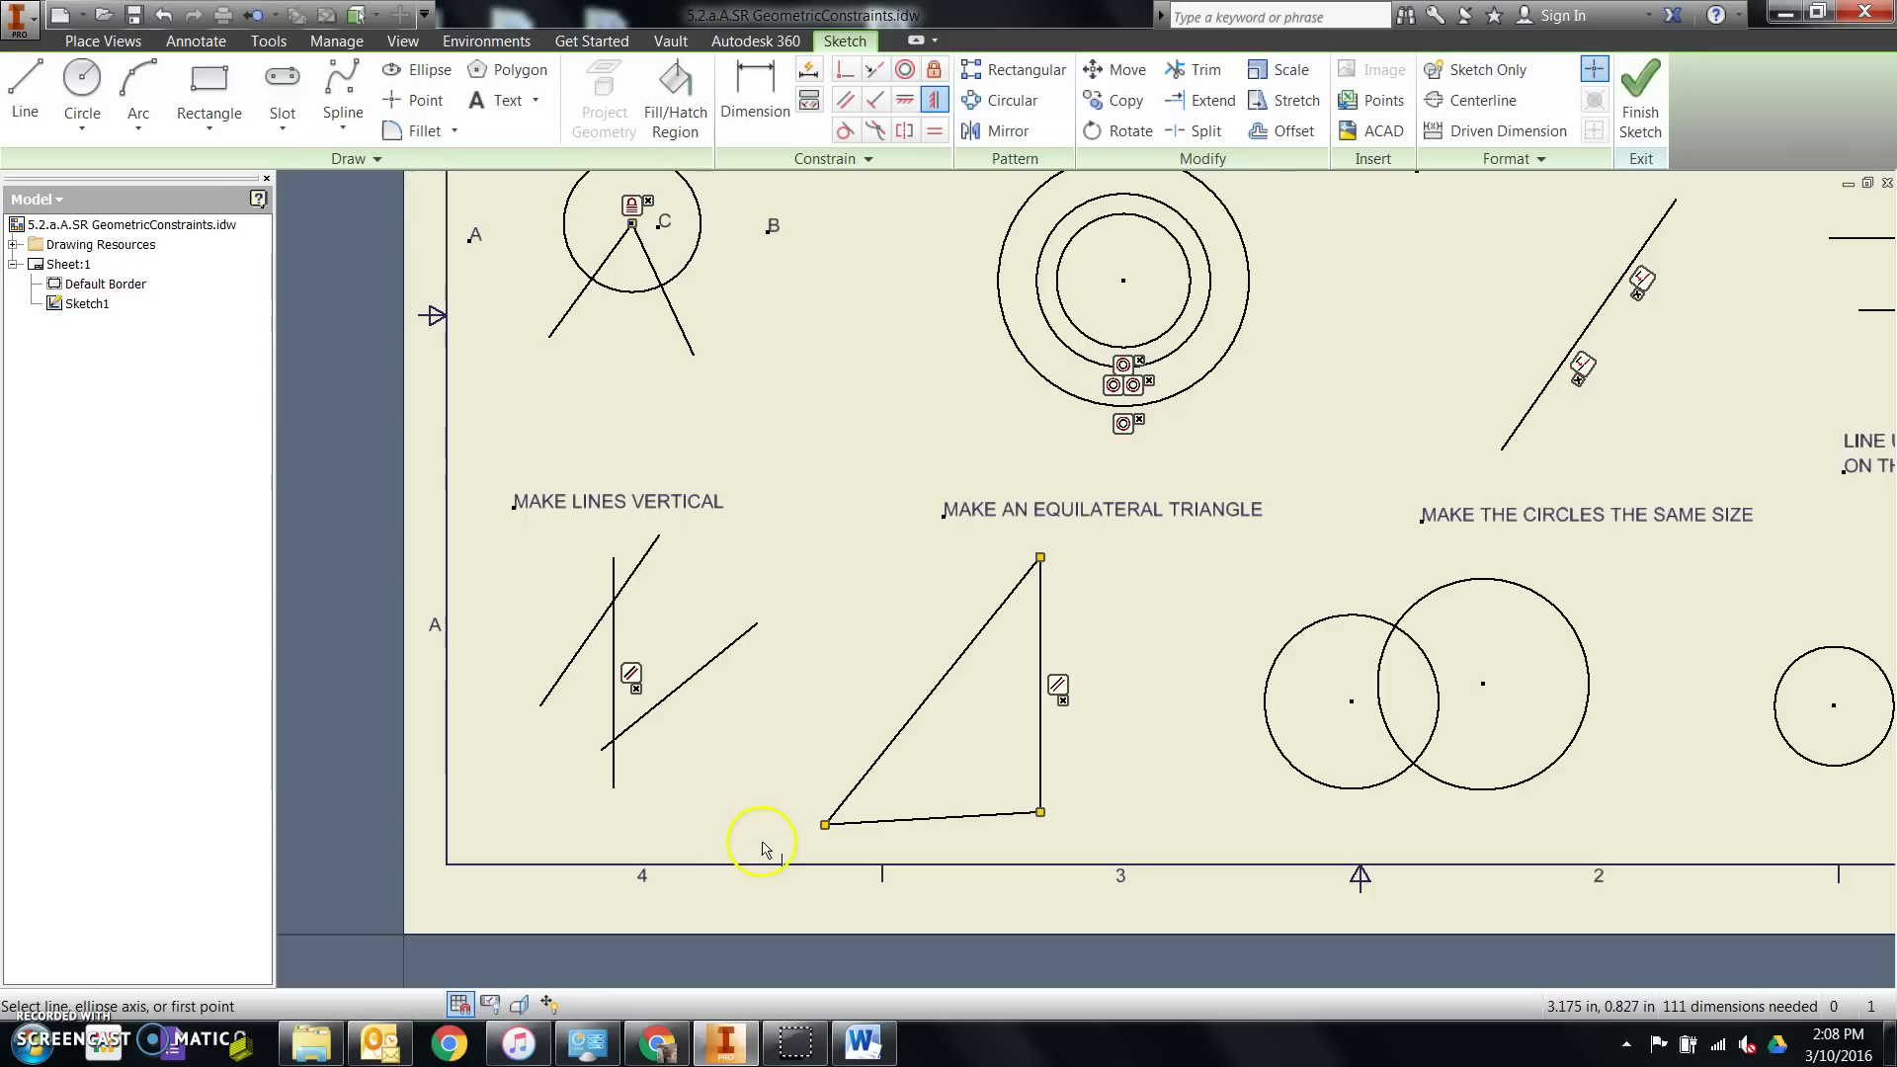
left_click(594, 637)
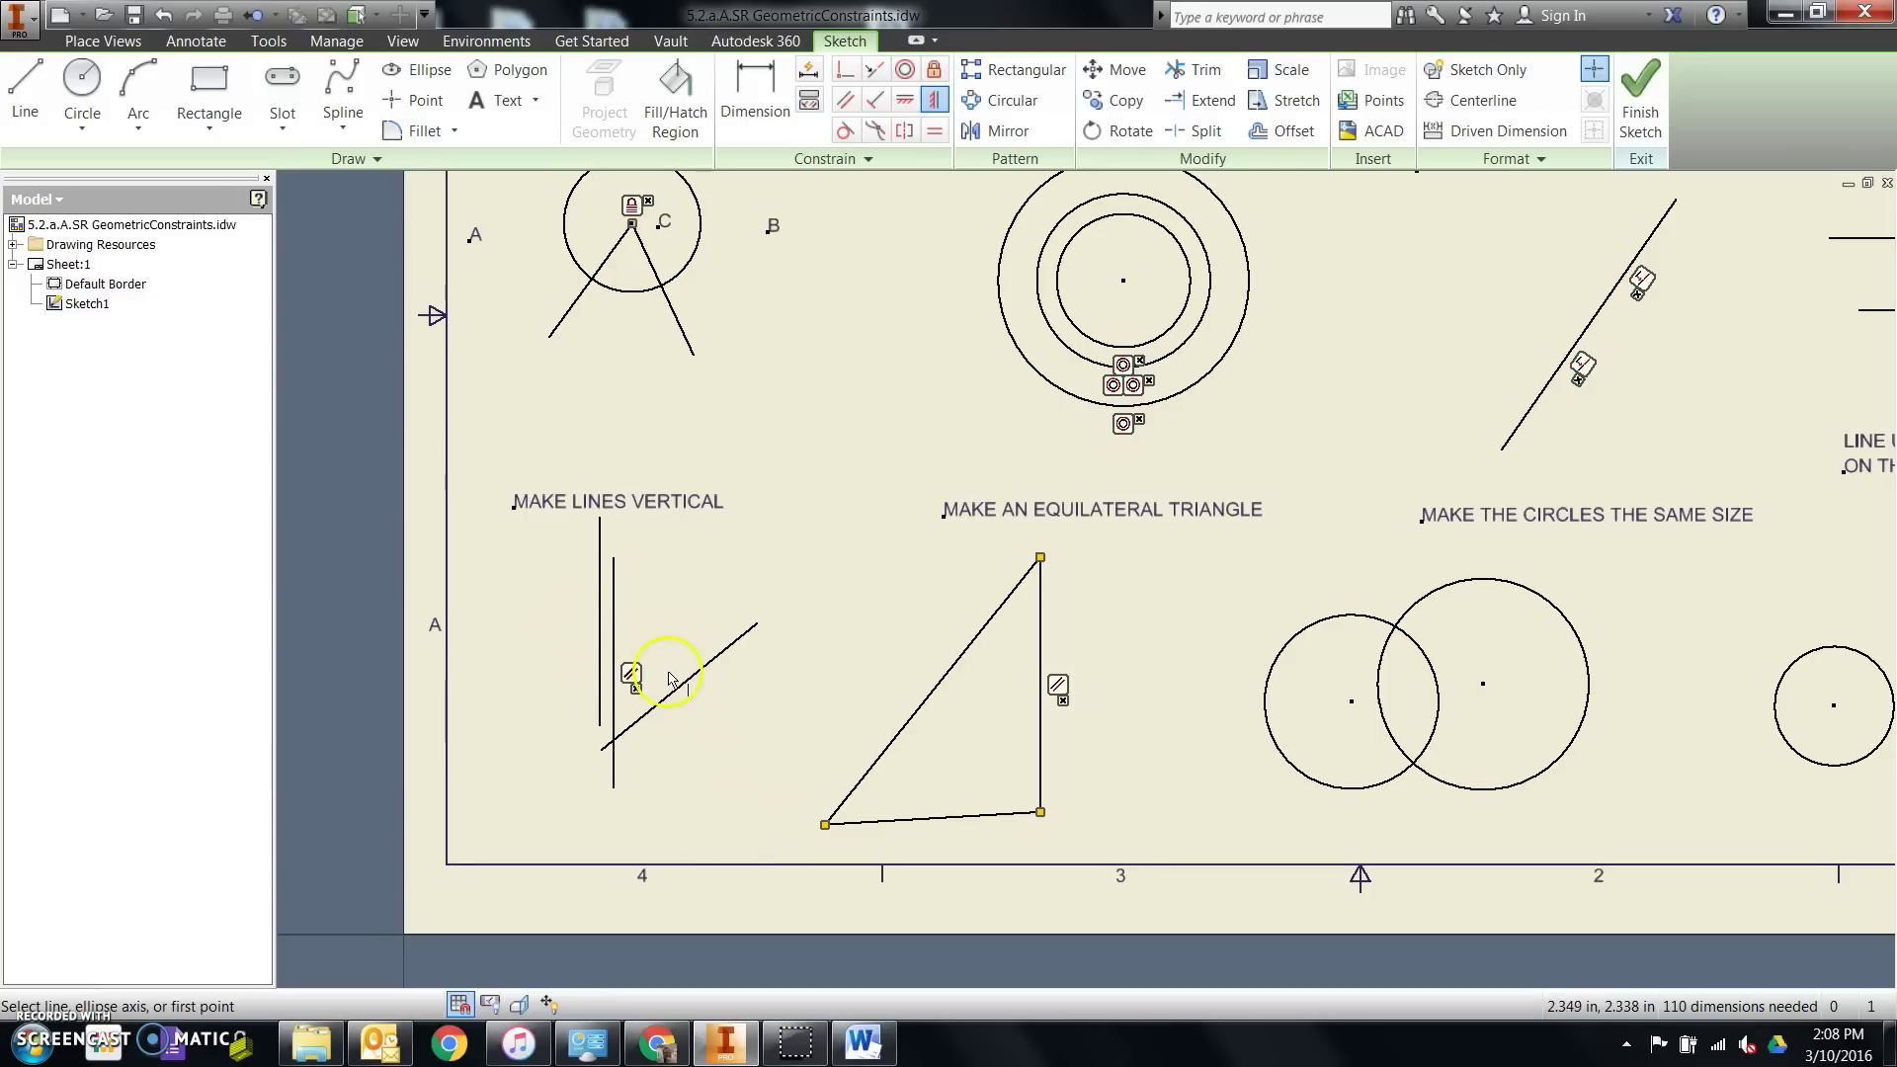
left_click(701, 669)
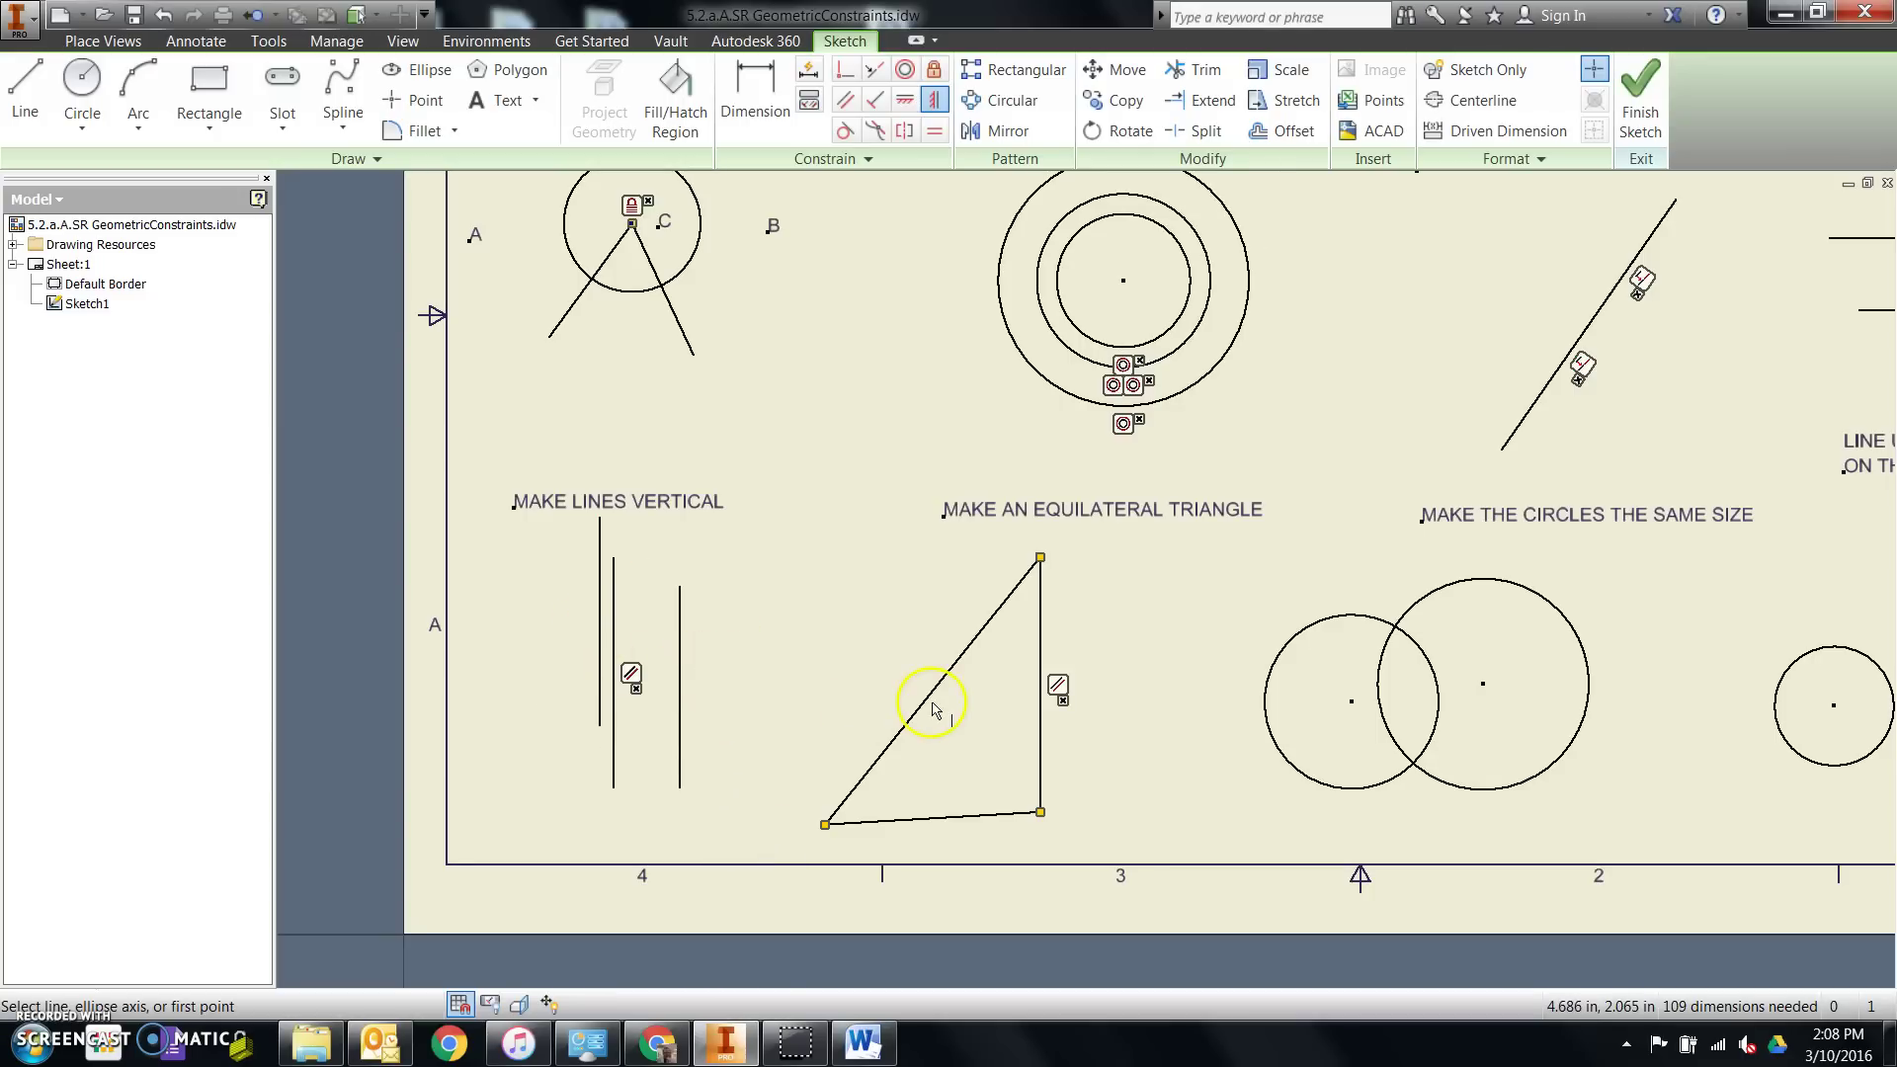
Step: Try equalising the triangle's hypotenuse, vertical and bottom sides, compare with Word, then undo
left_click(934, 130)
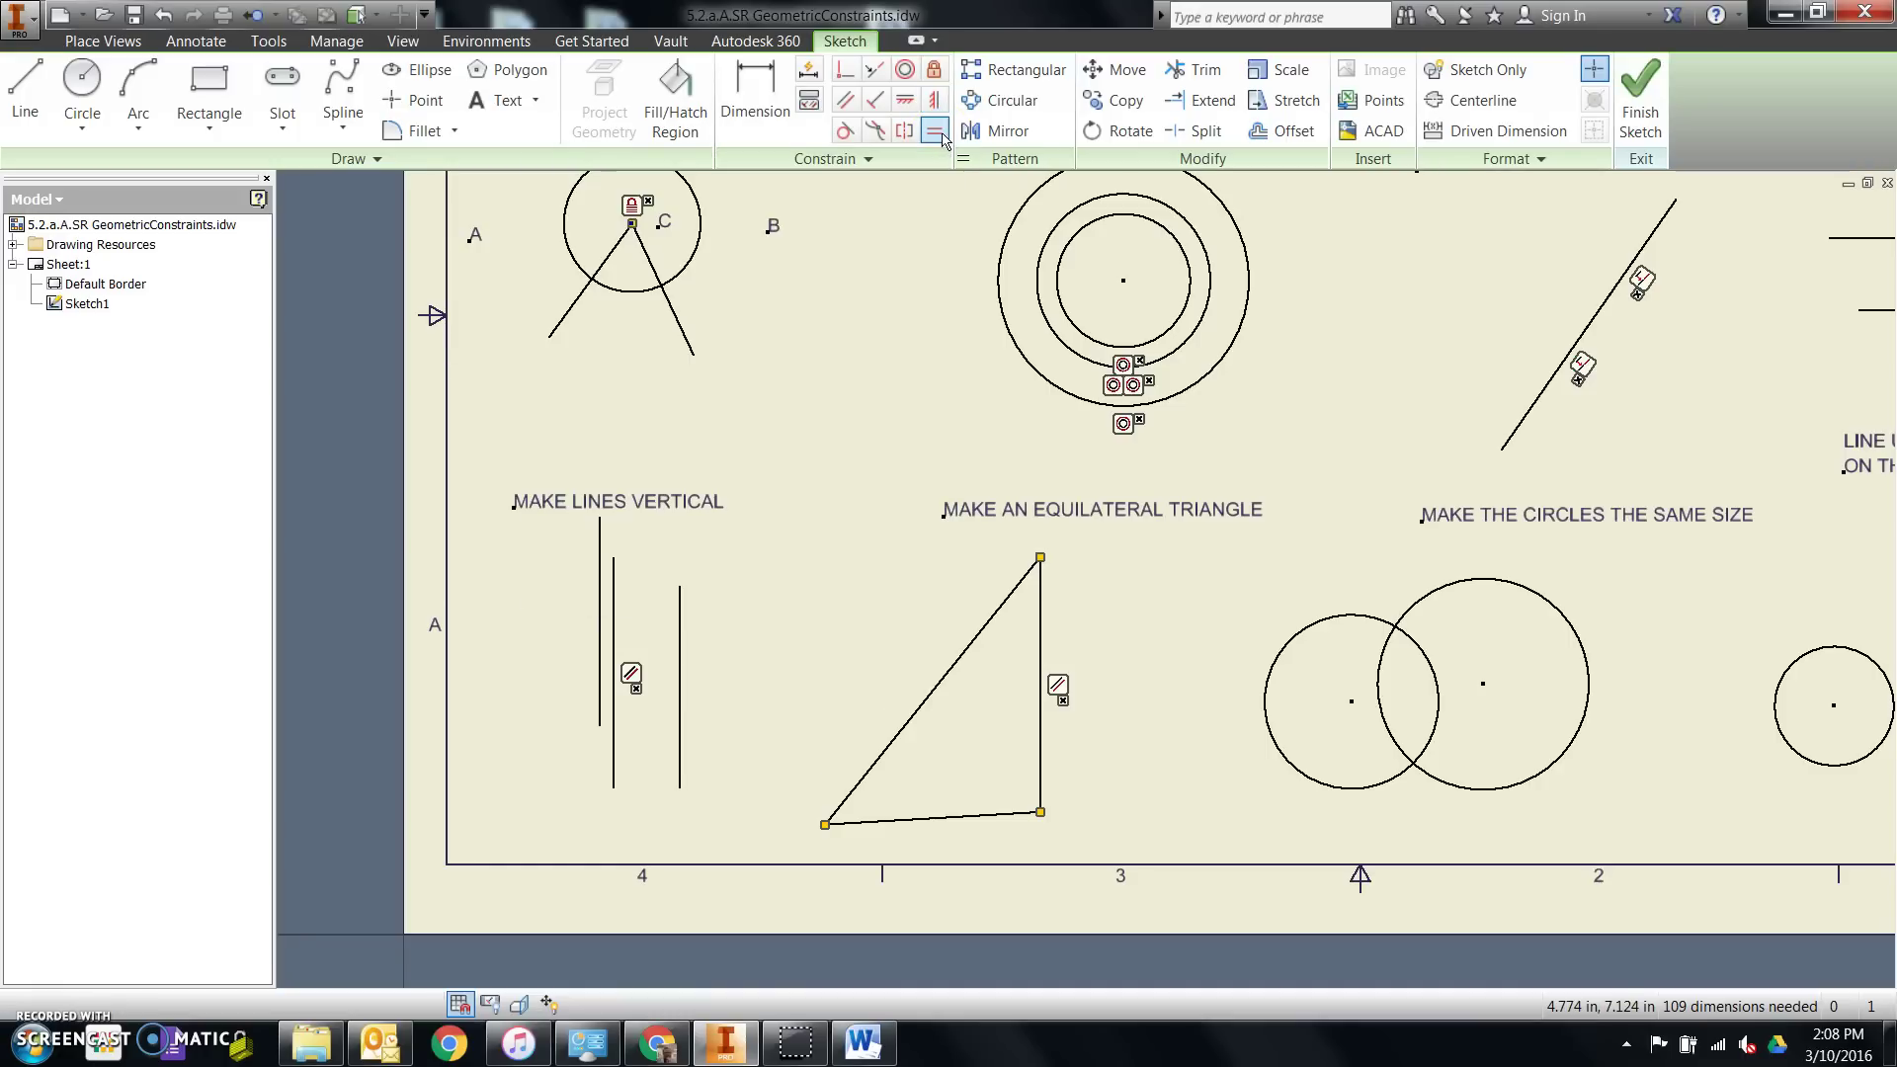
left_click(935, 131)
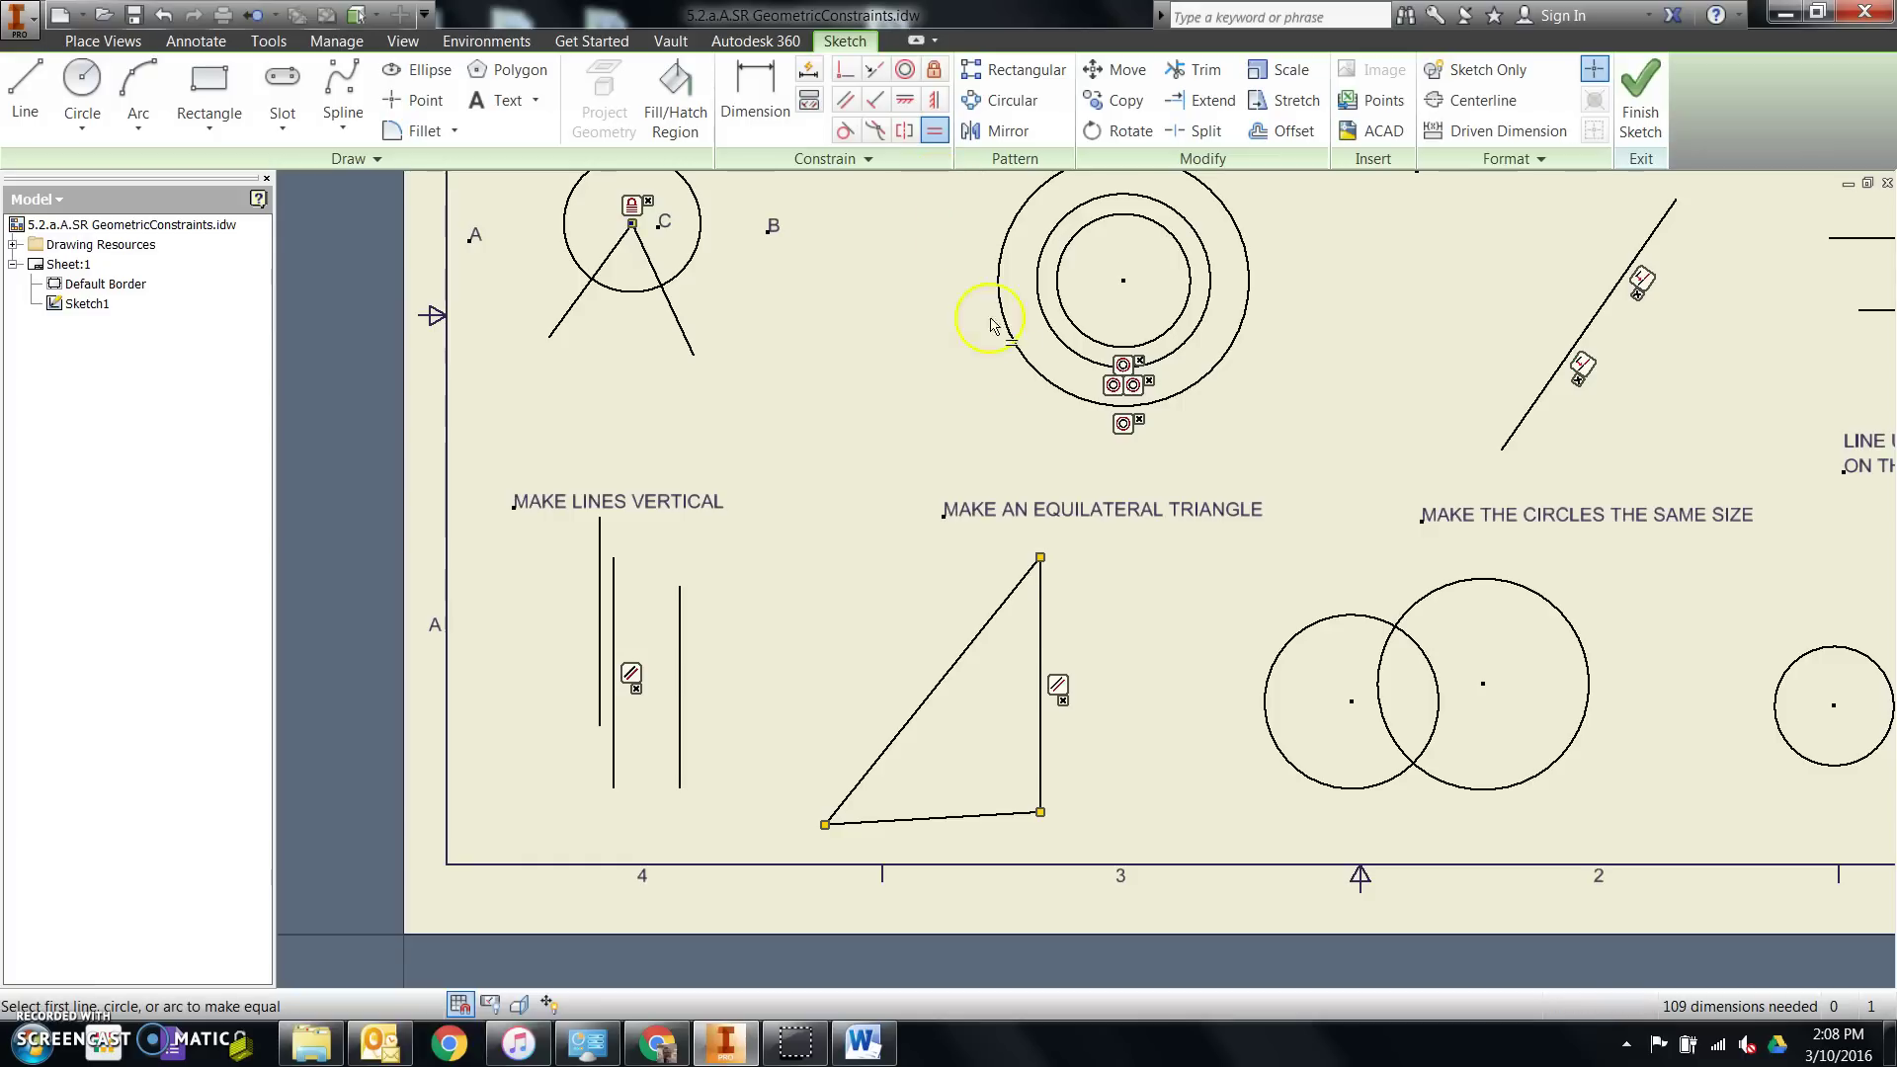
left_click(1031, 729)
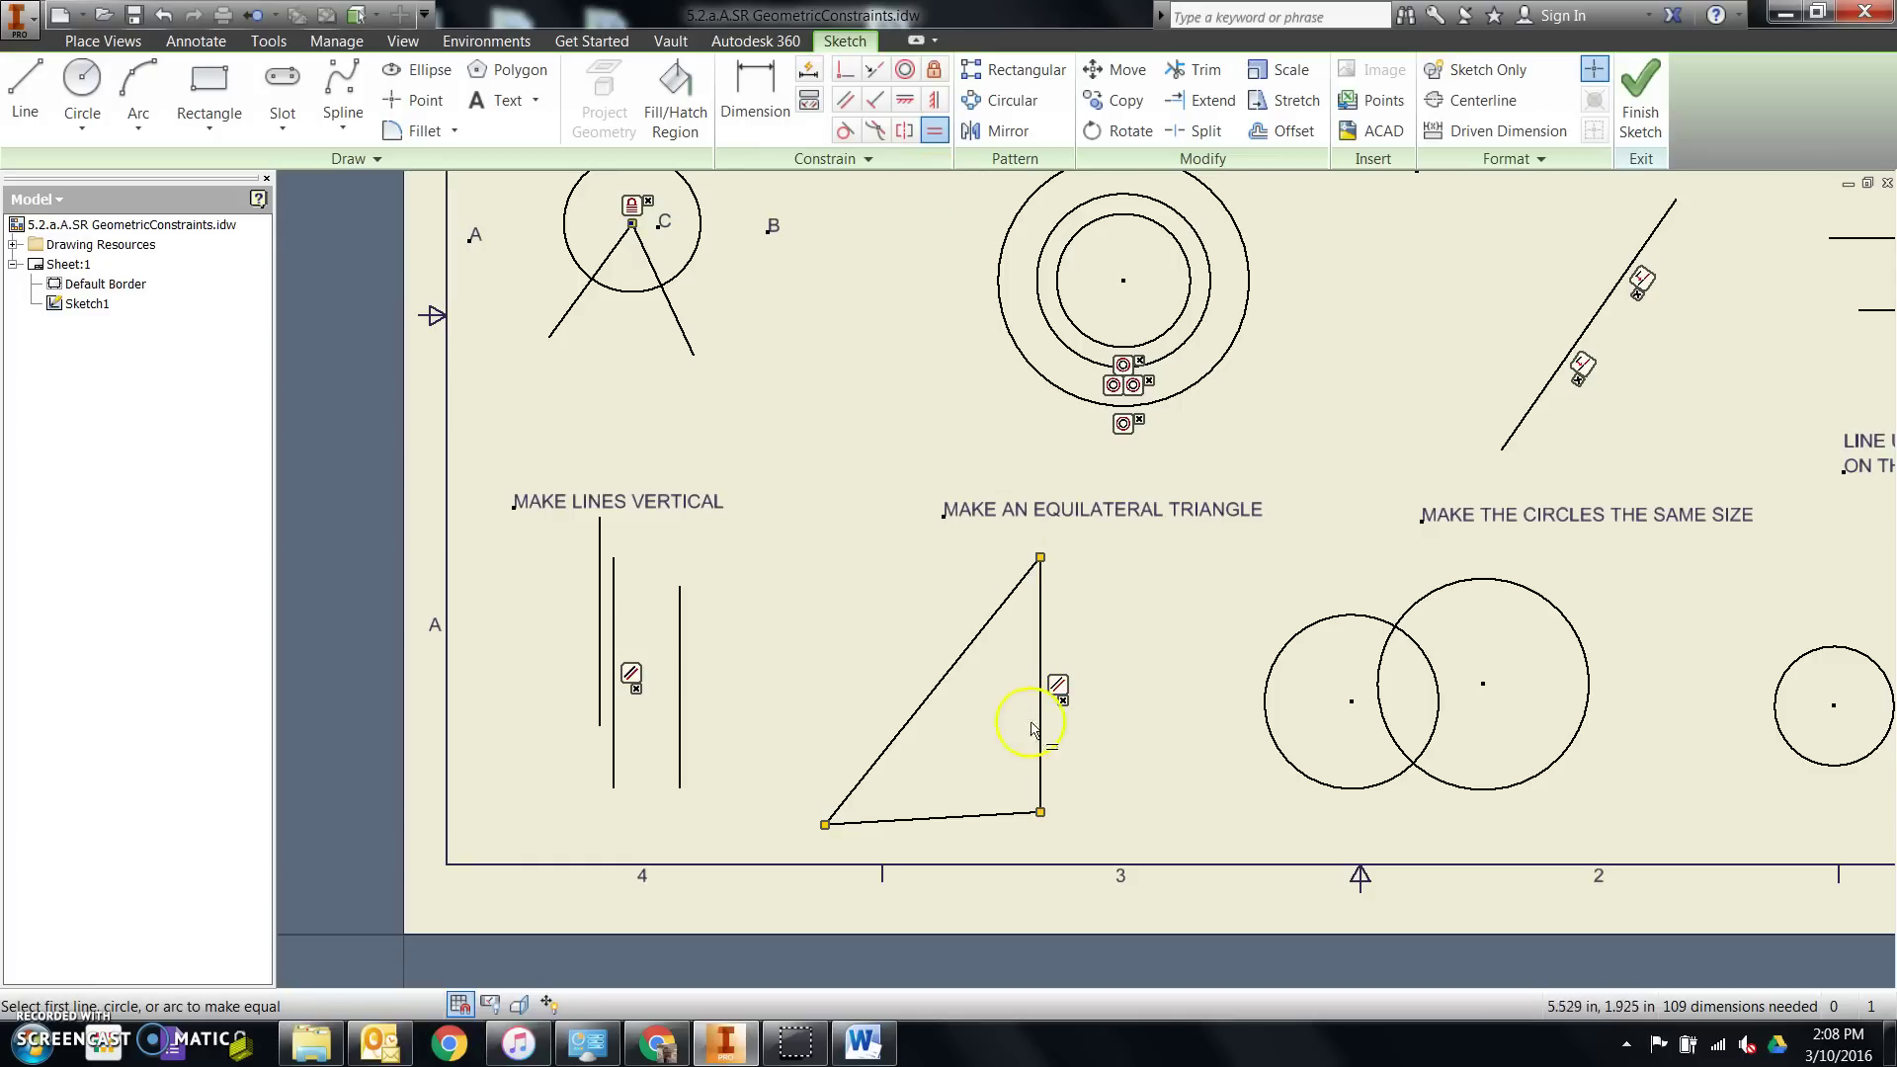
left_click(968, 657)
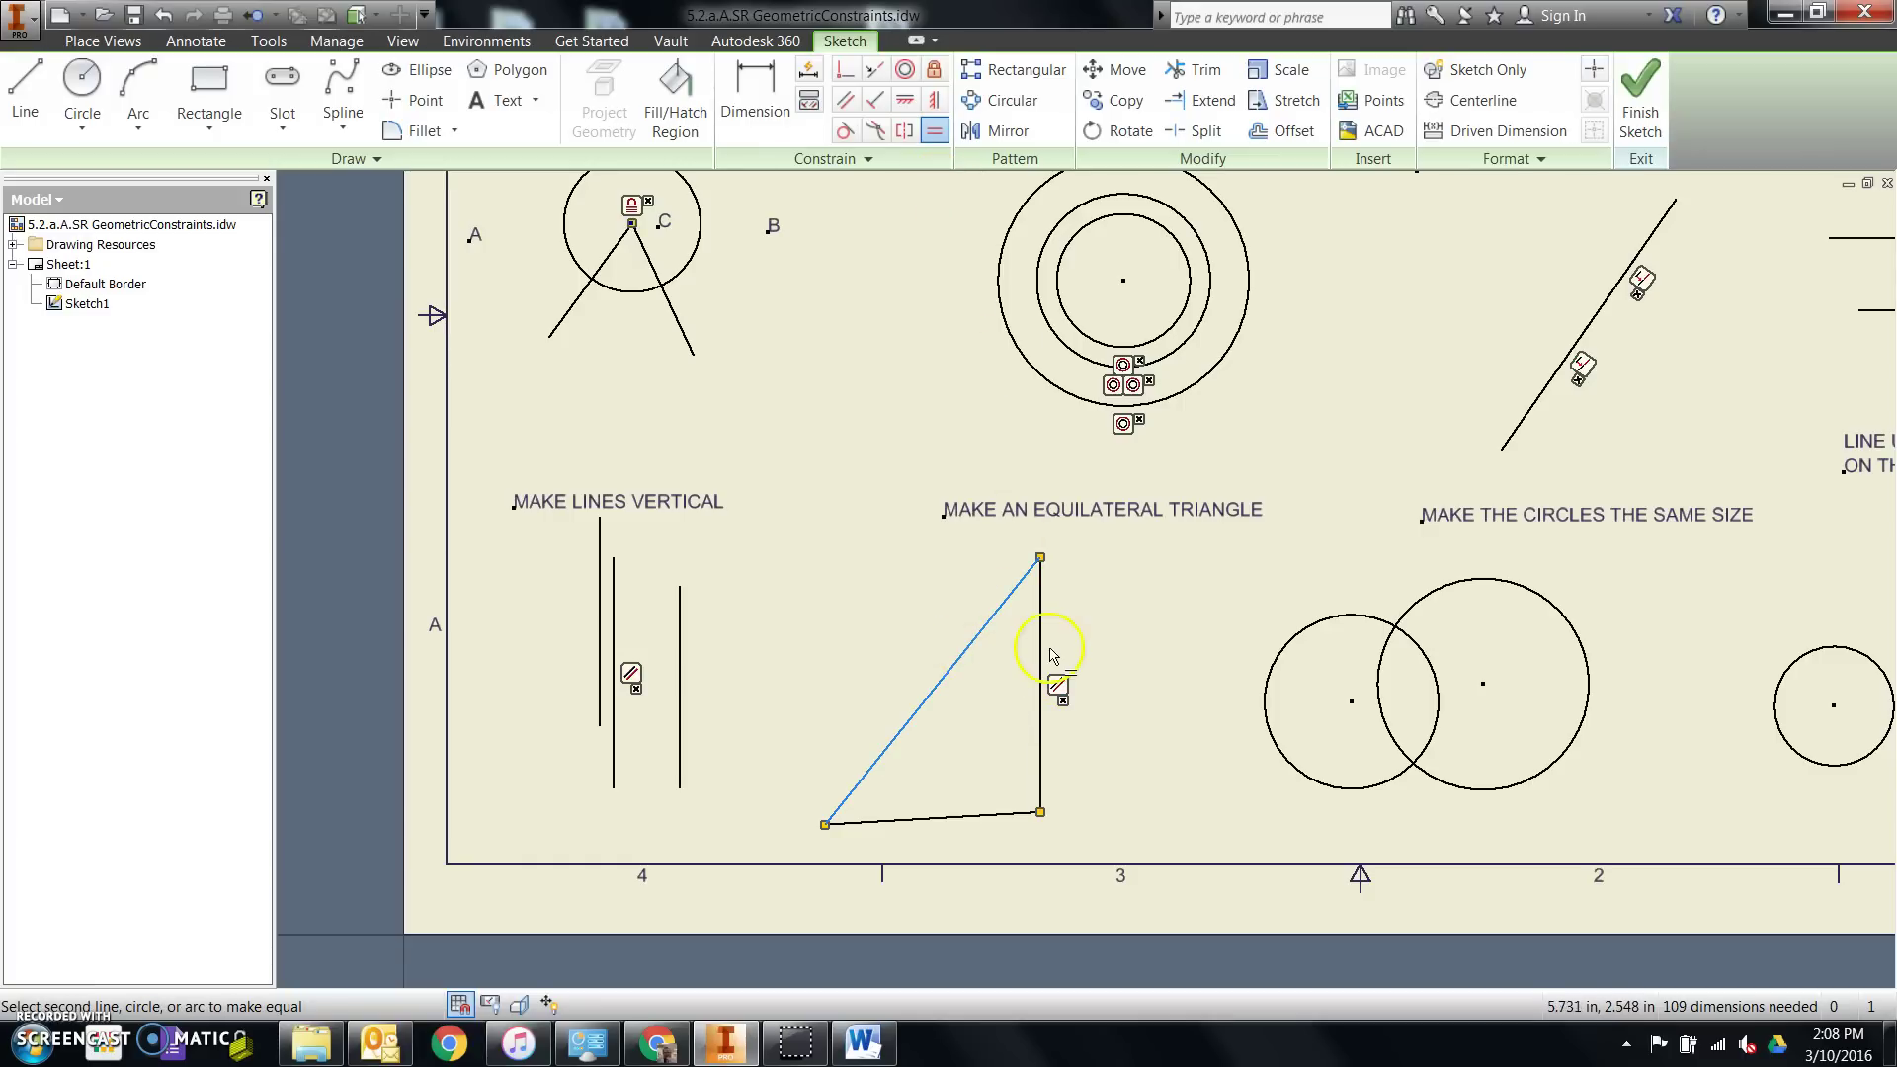
left_click(1041, 654)
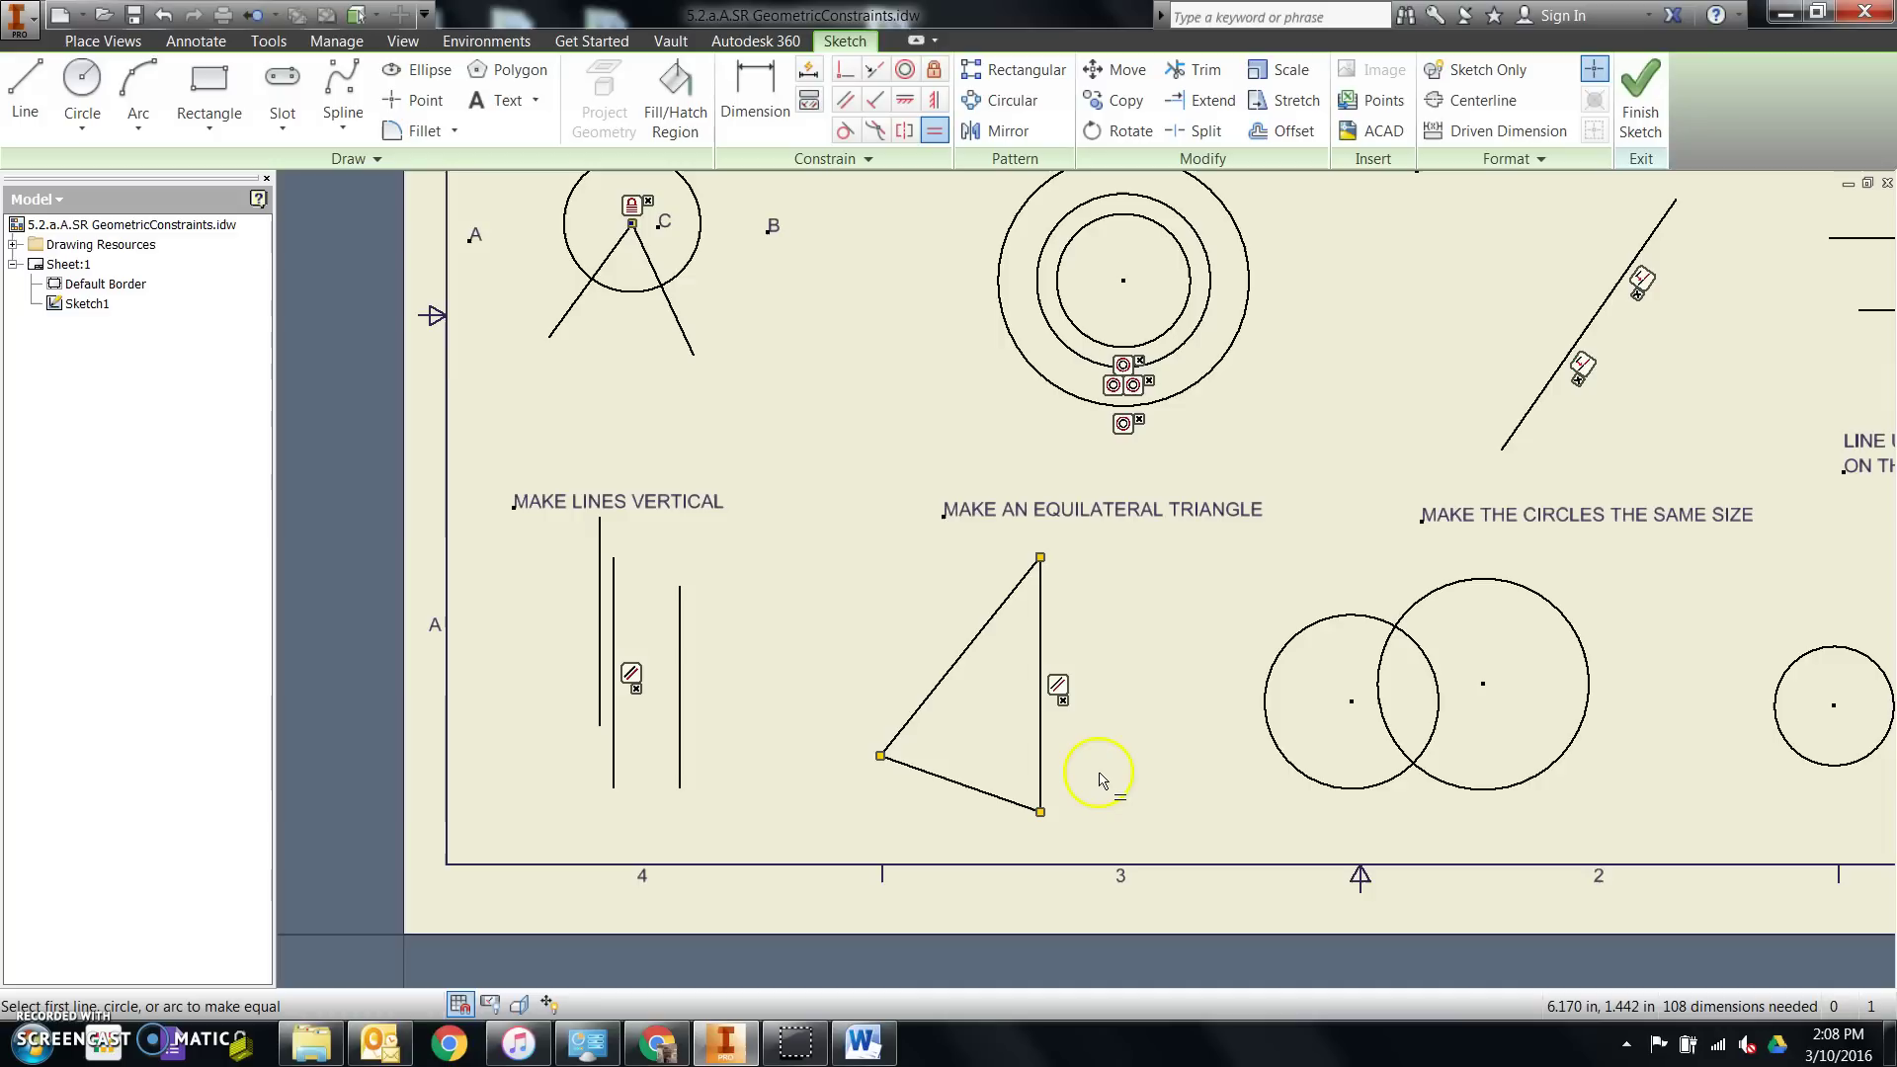
left_click(996, 797)
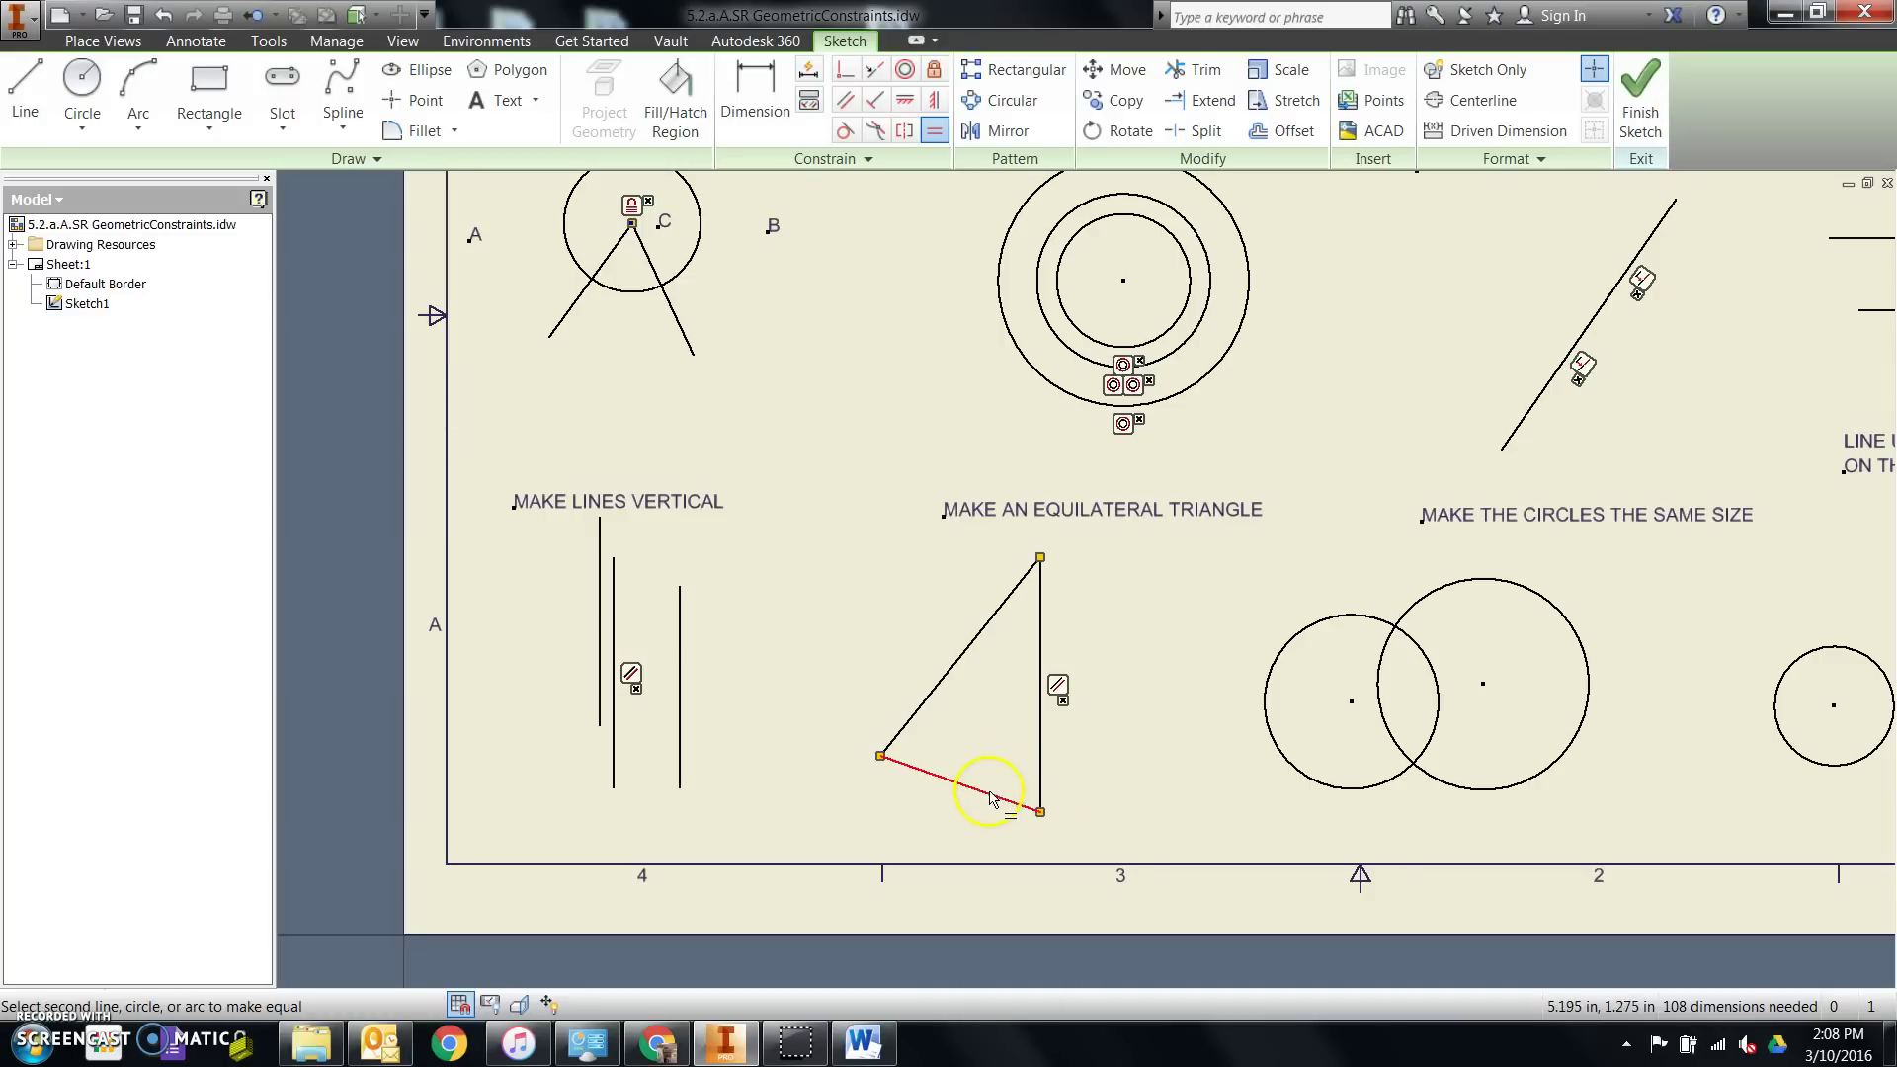
left_click(972, 640)
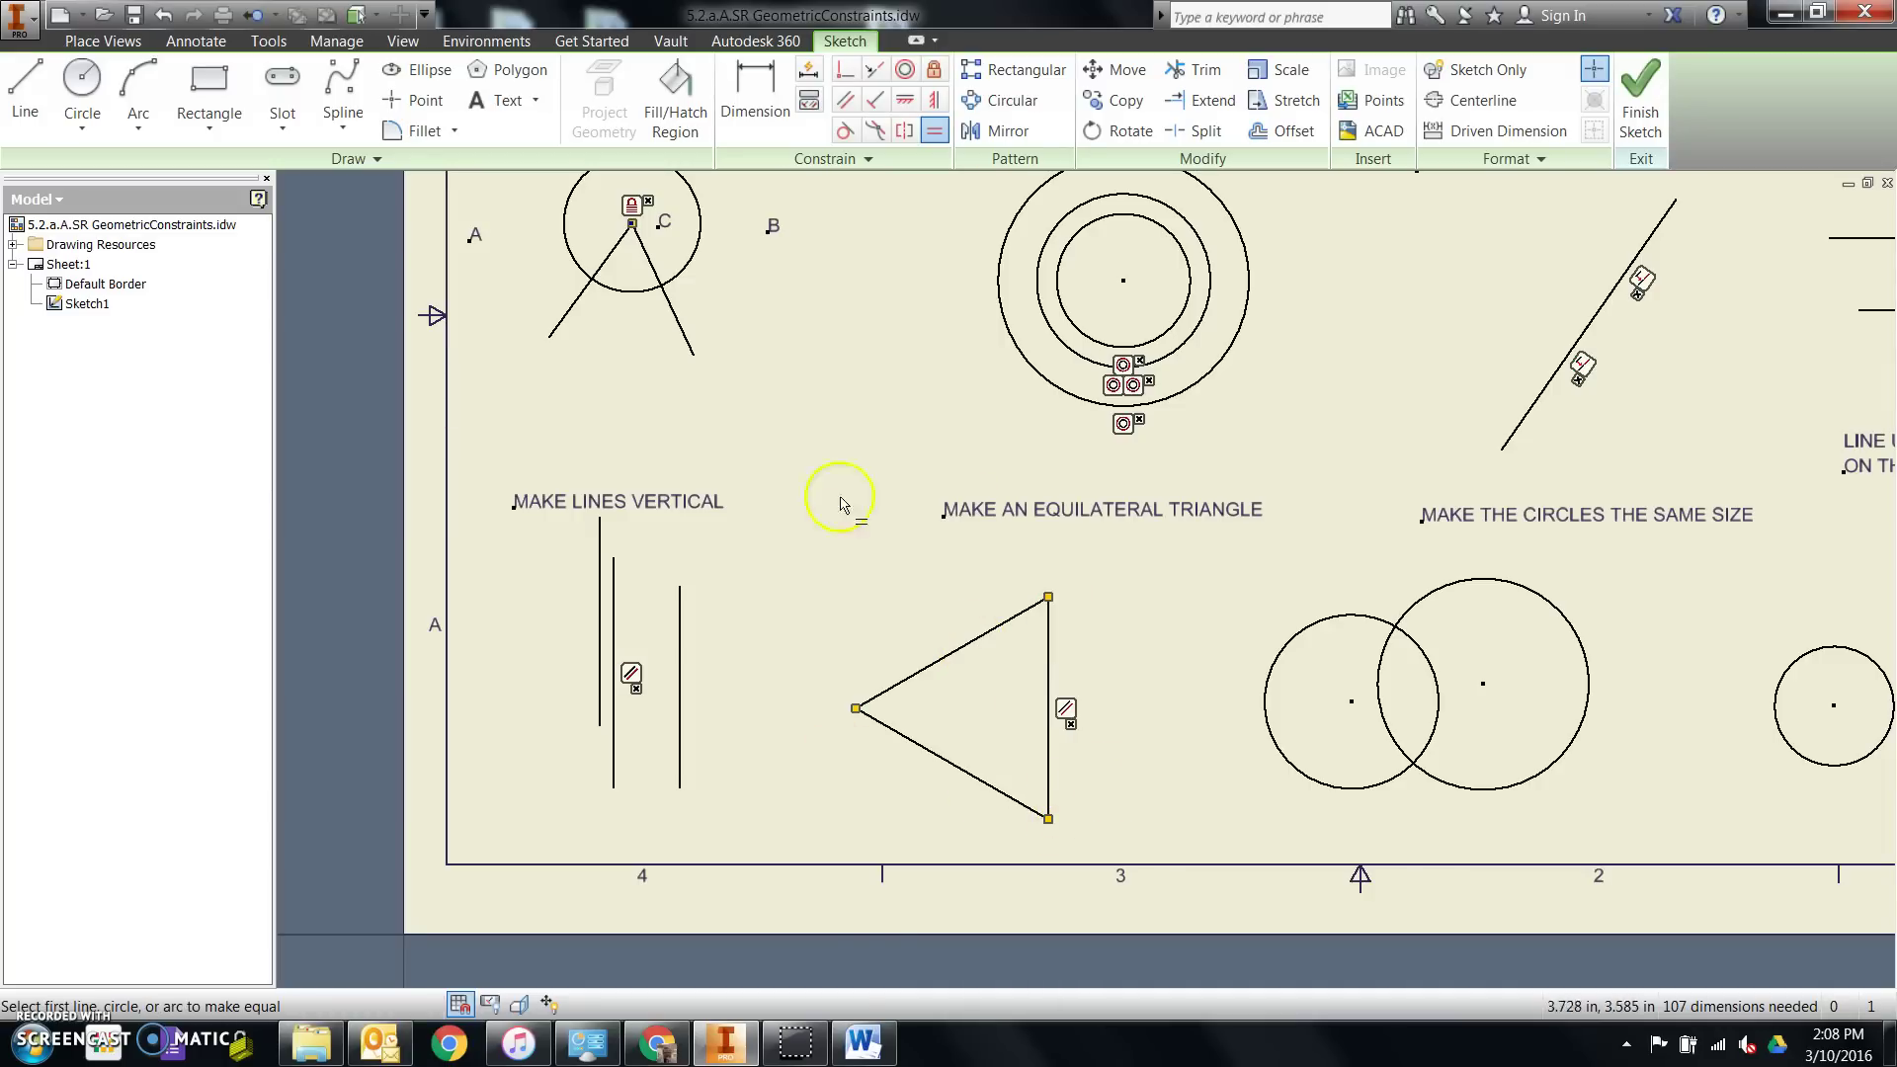
left_click(862, 1040)
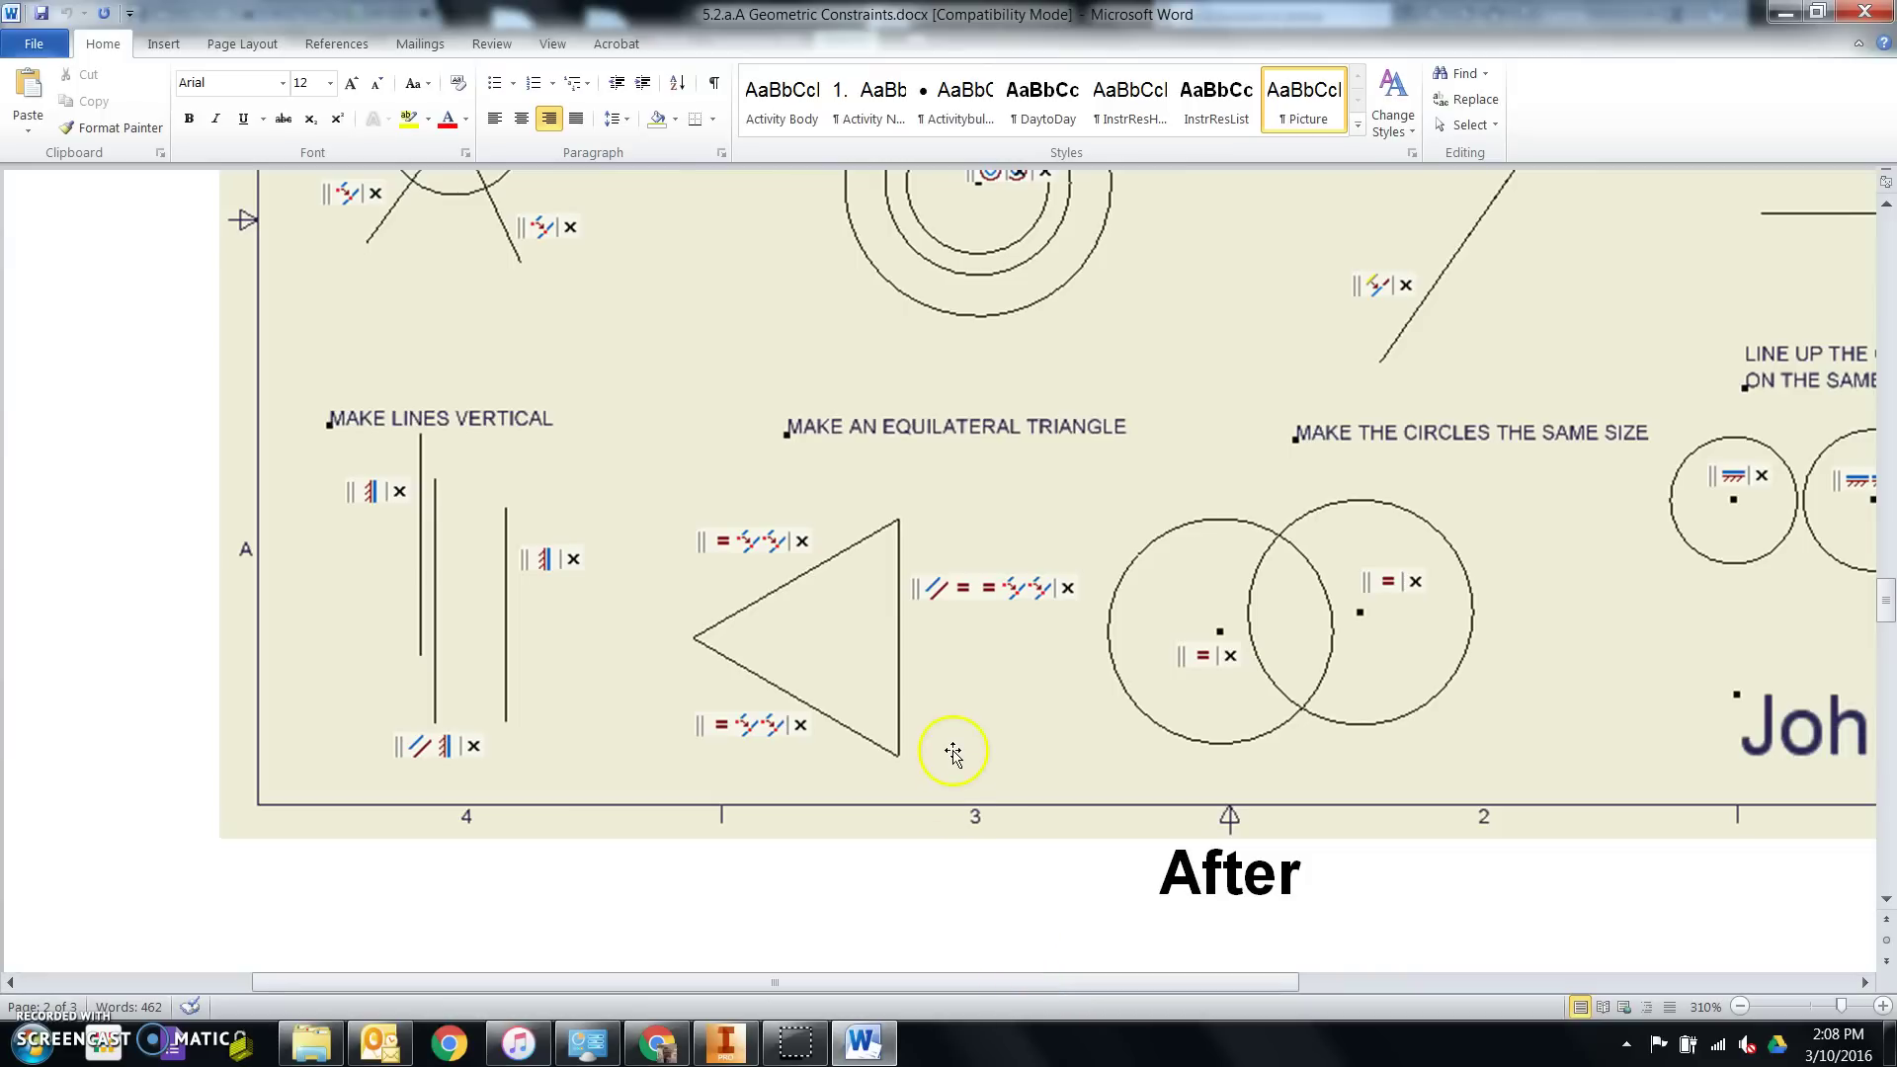
left_click(724, 1040)
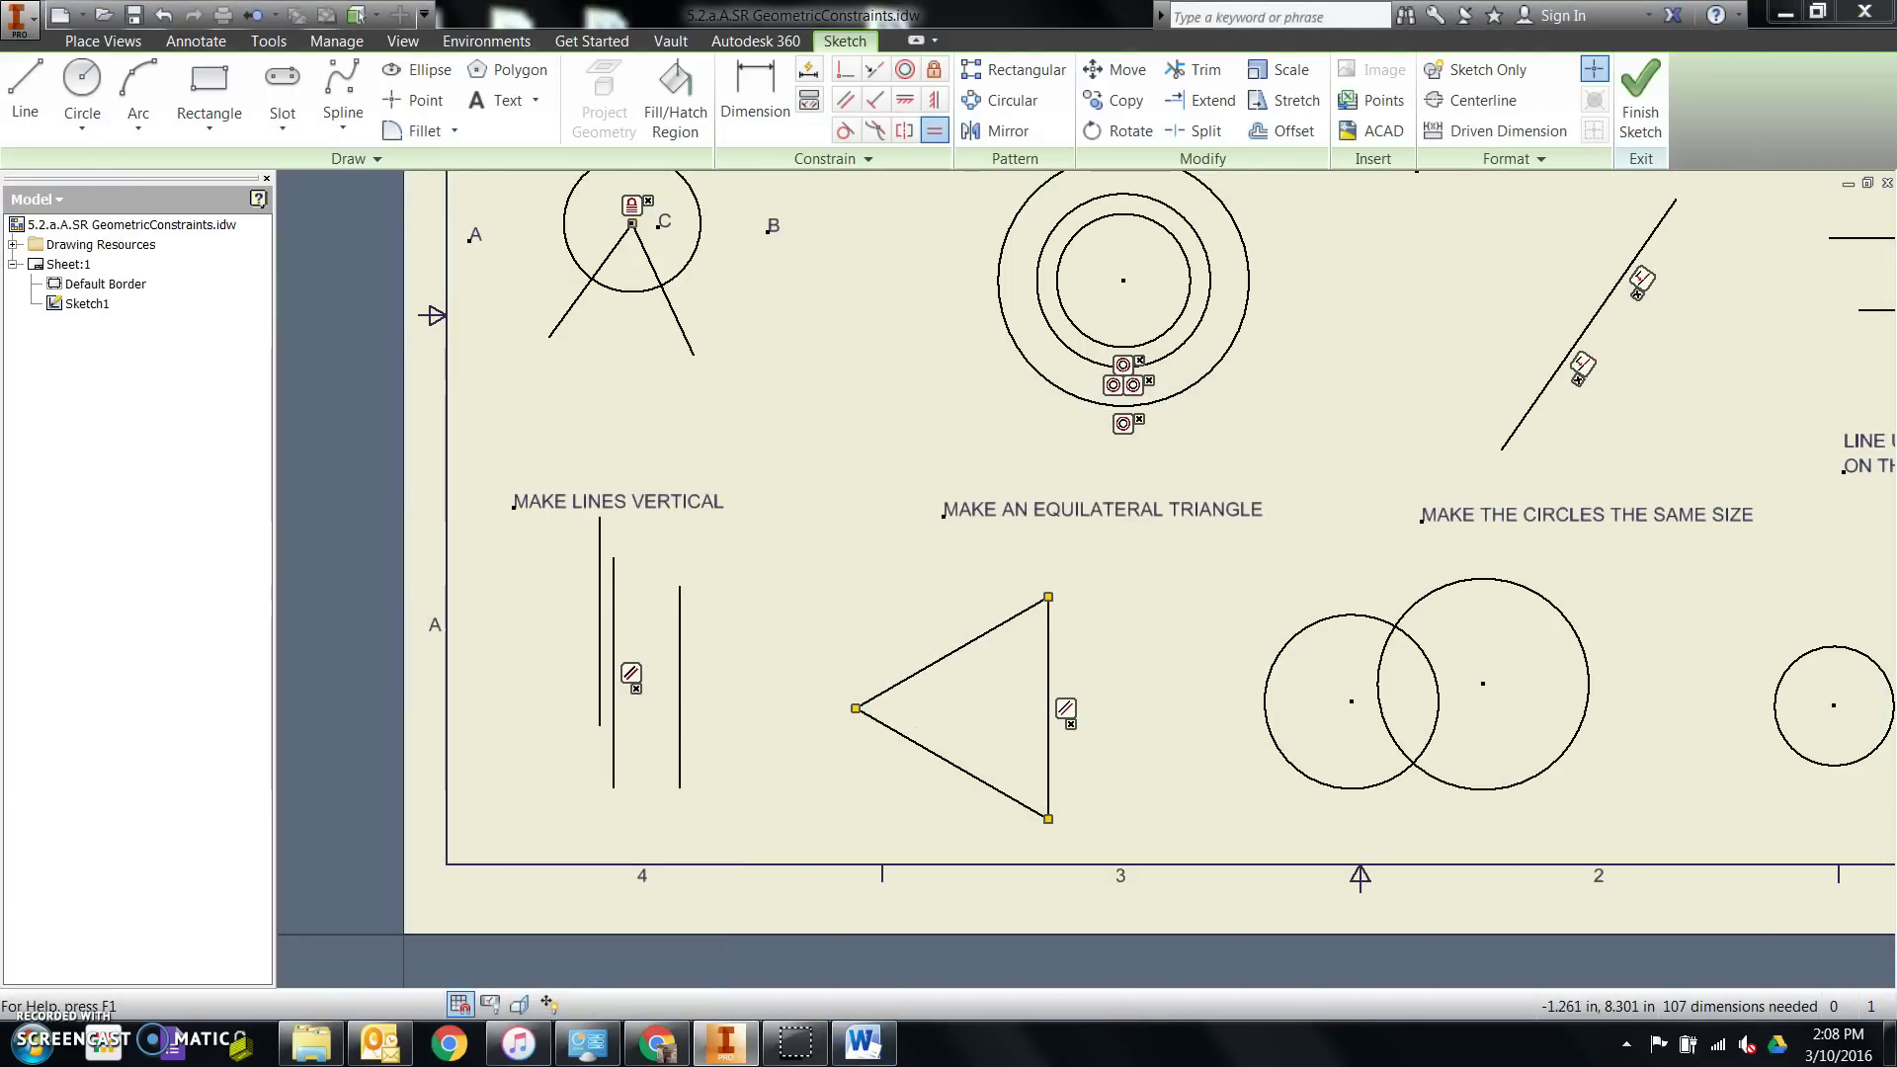
left_click(164, 15)
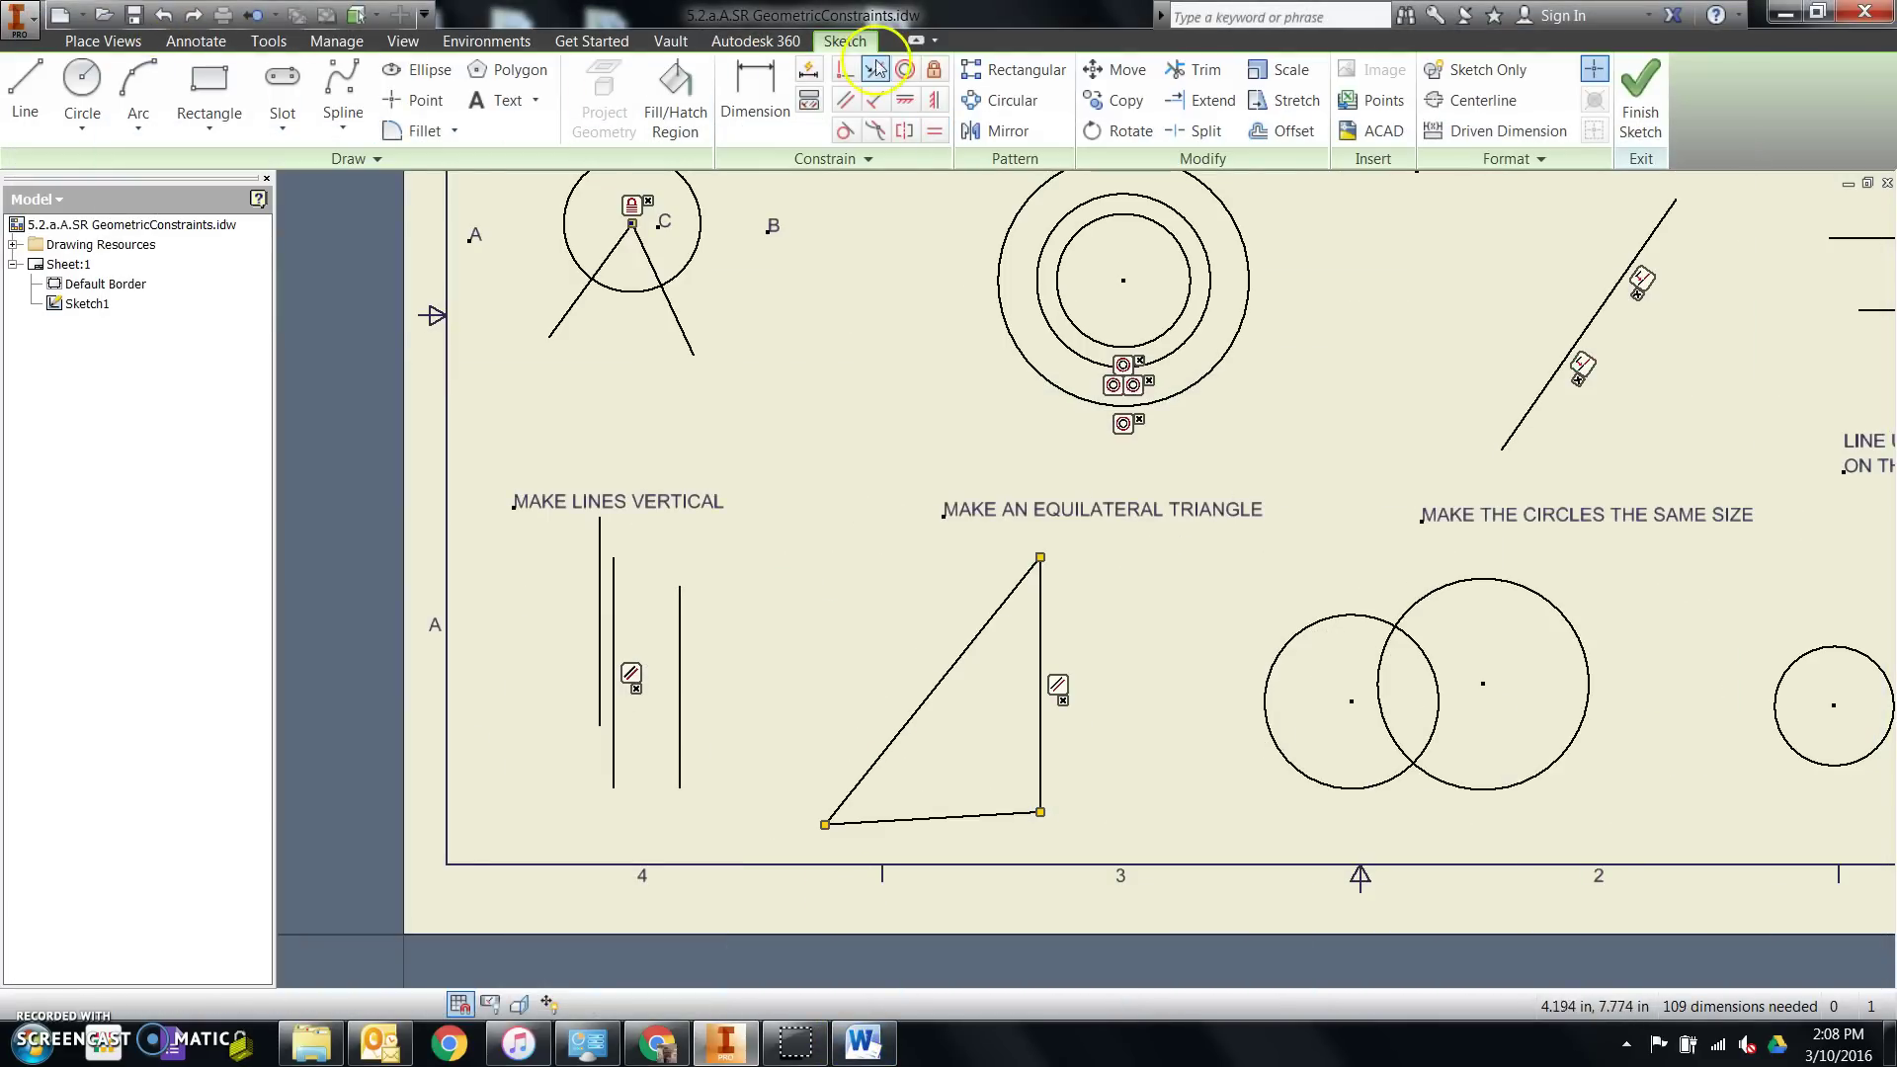
Step: Retry equalising bottom side and hypotenuse with the vertical side, check Word, then undo
left_click(933, 130)
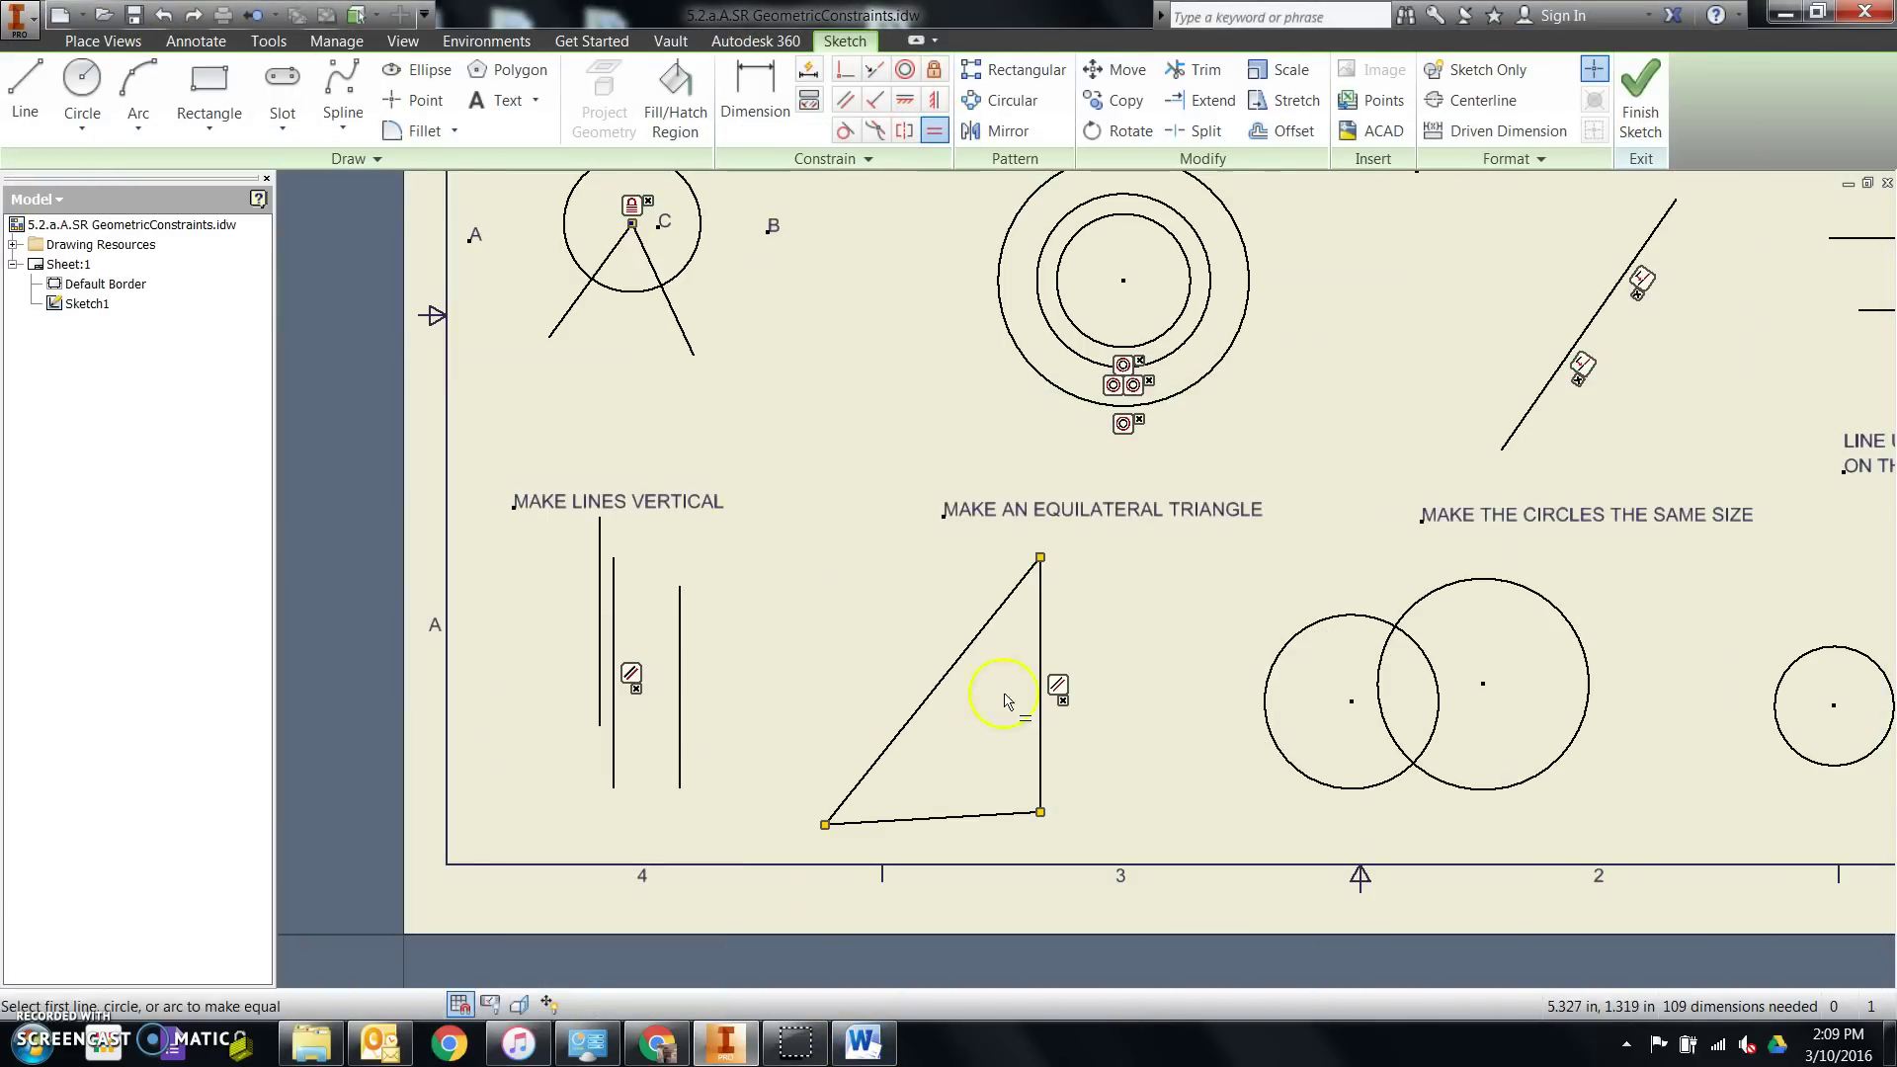
left_click(973, 818)
left_click(1039, 760)
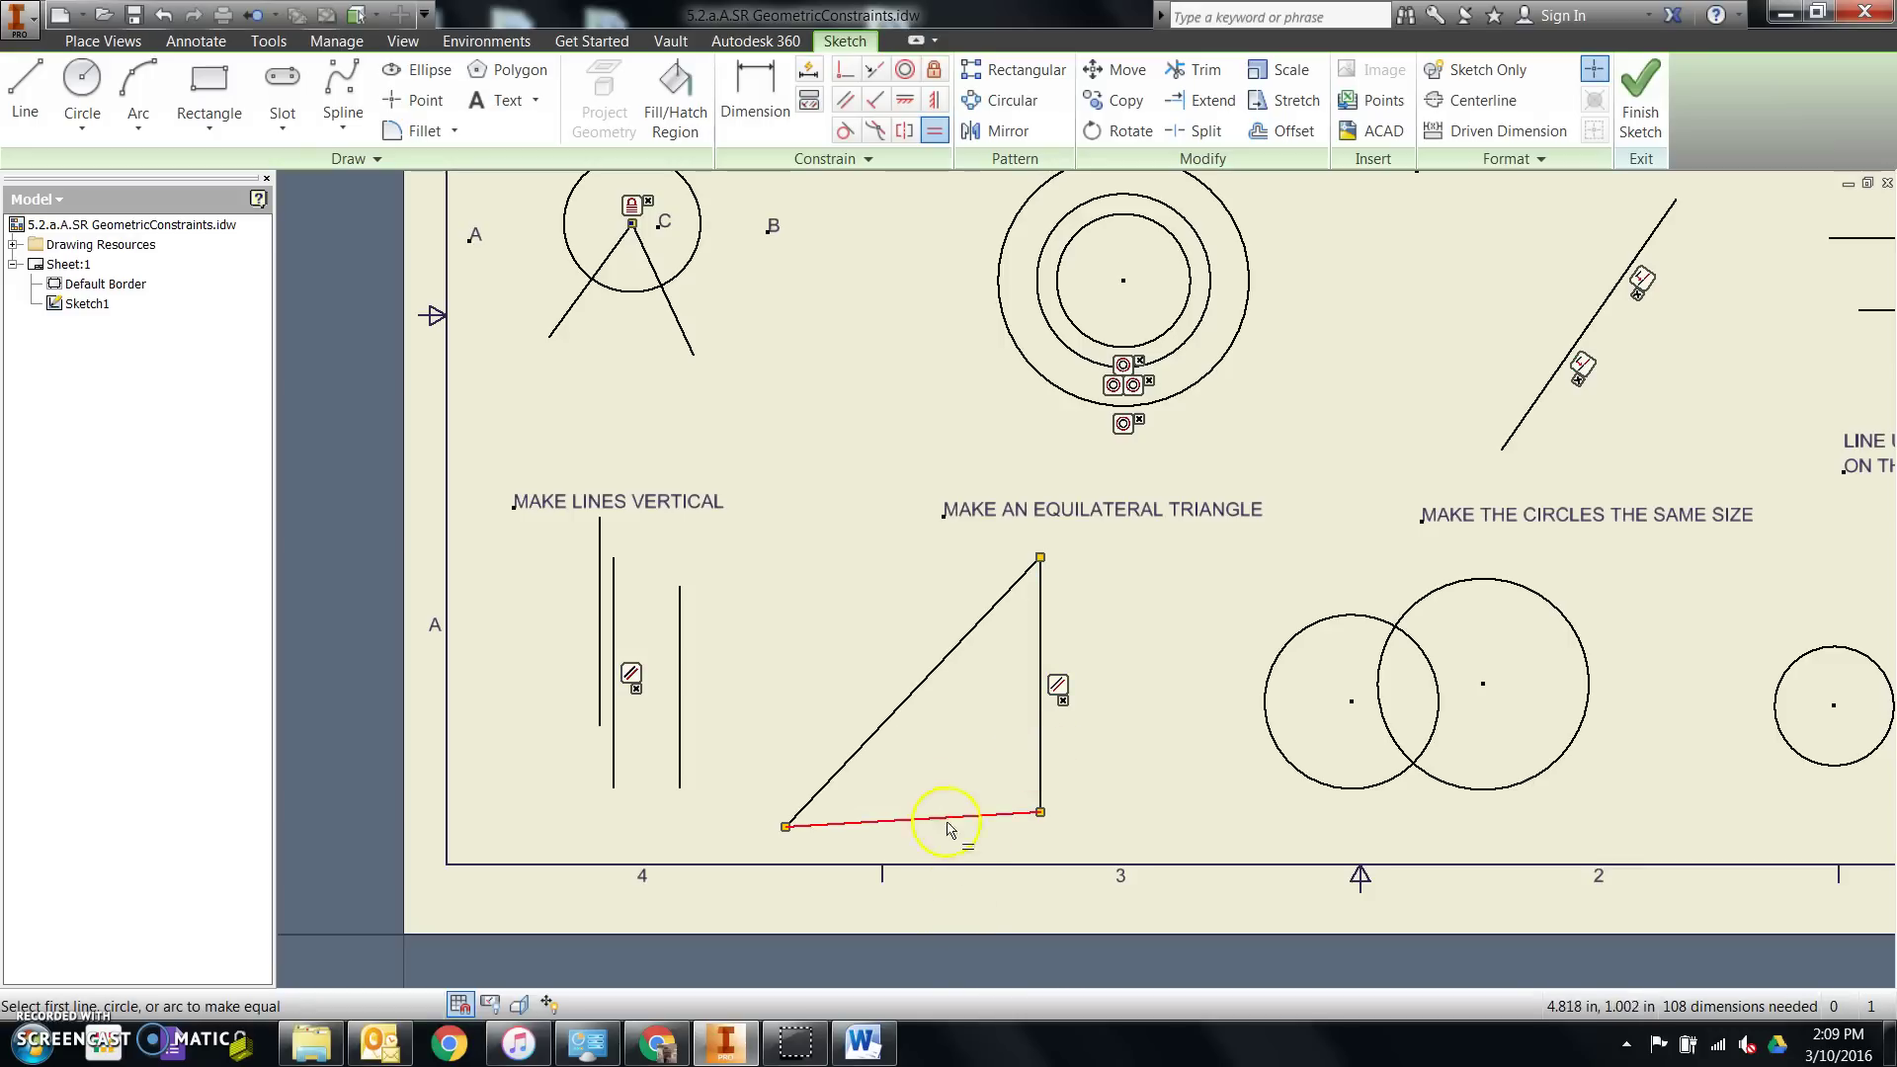
left_click(925, 677)
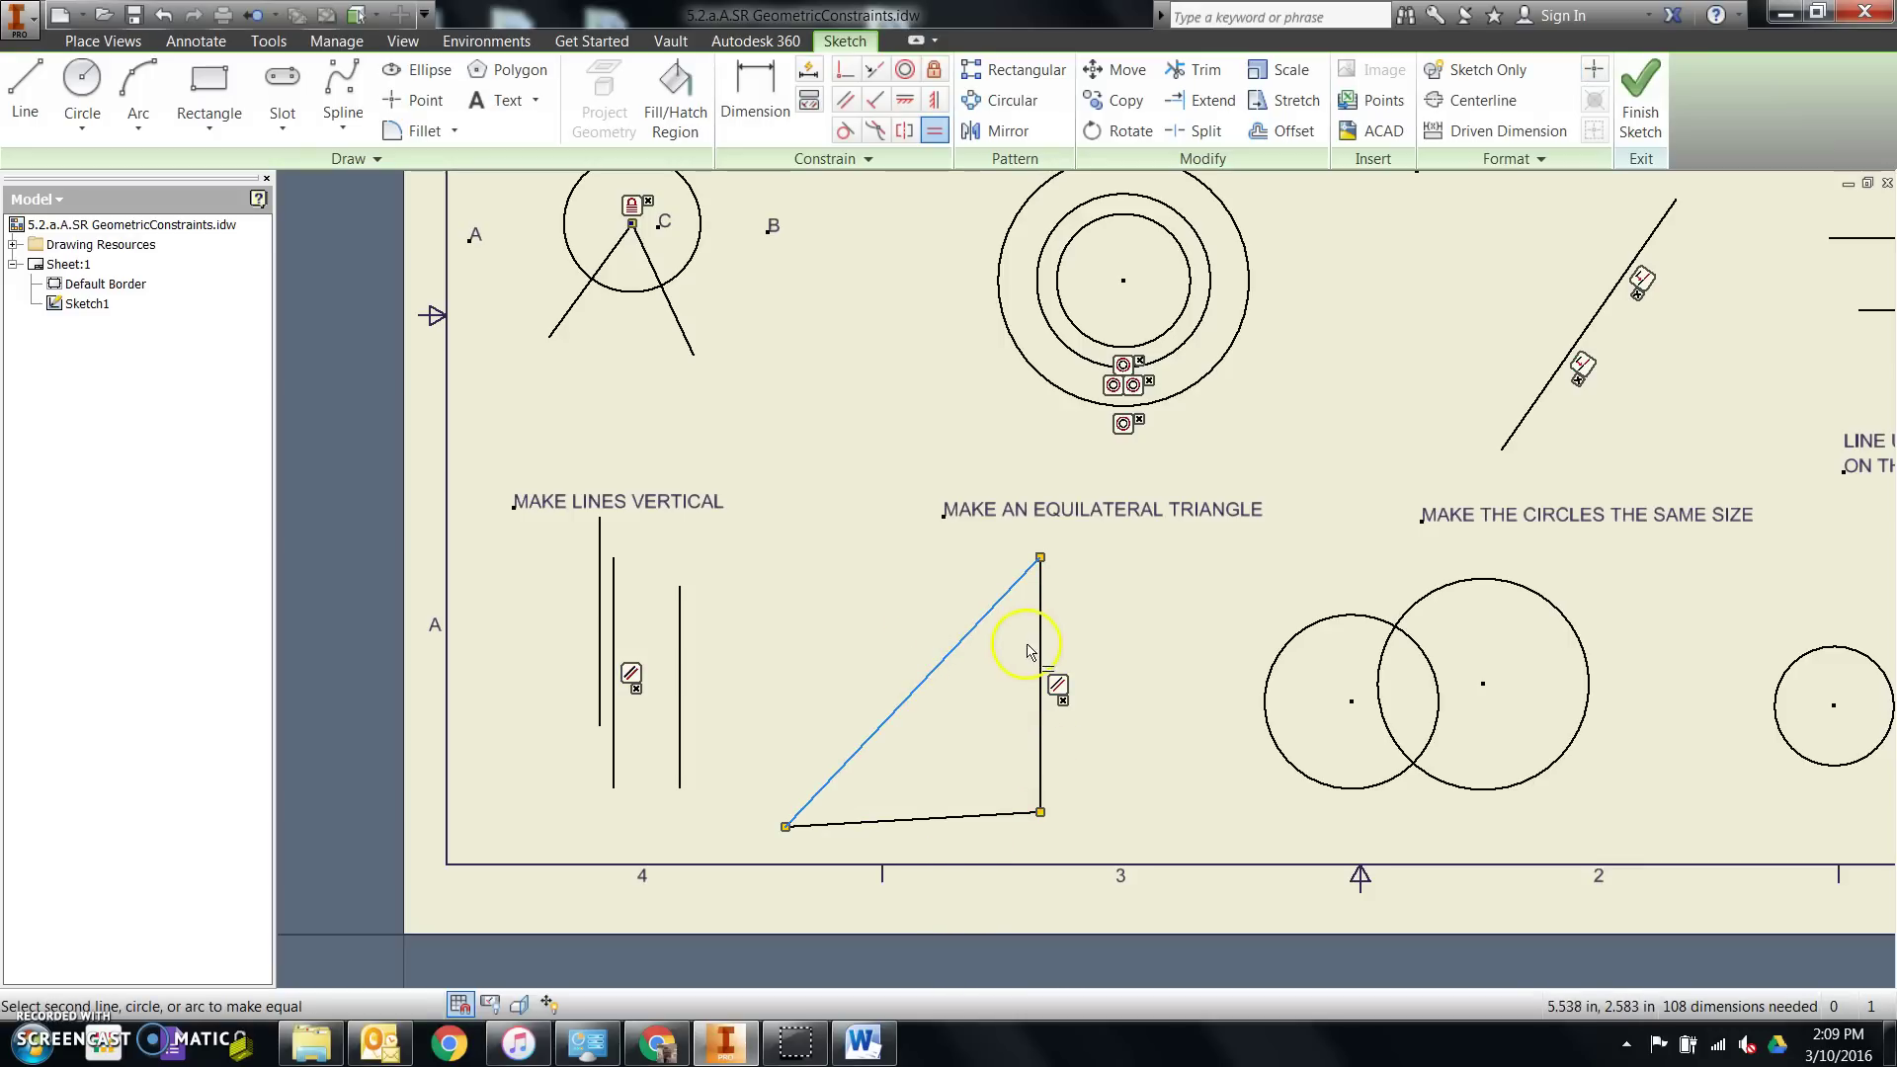
left_click(1039, 654)
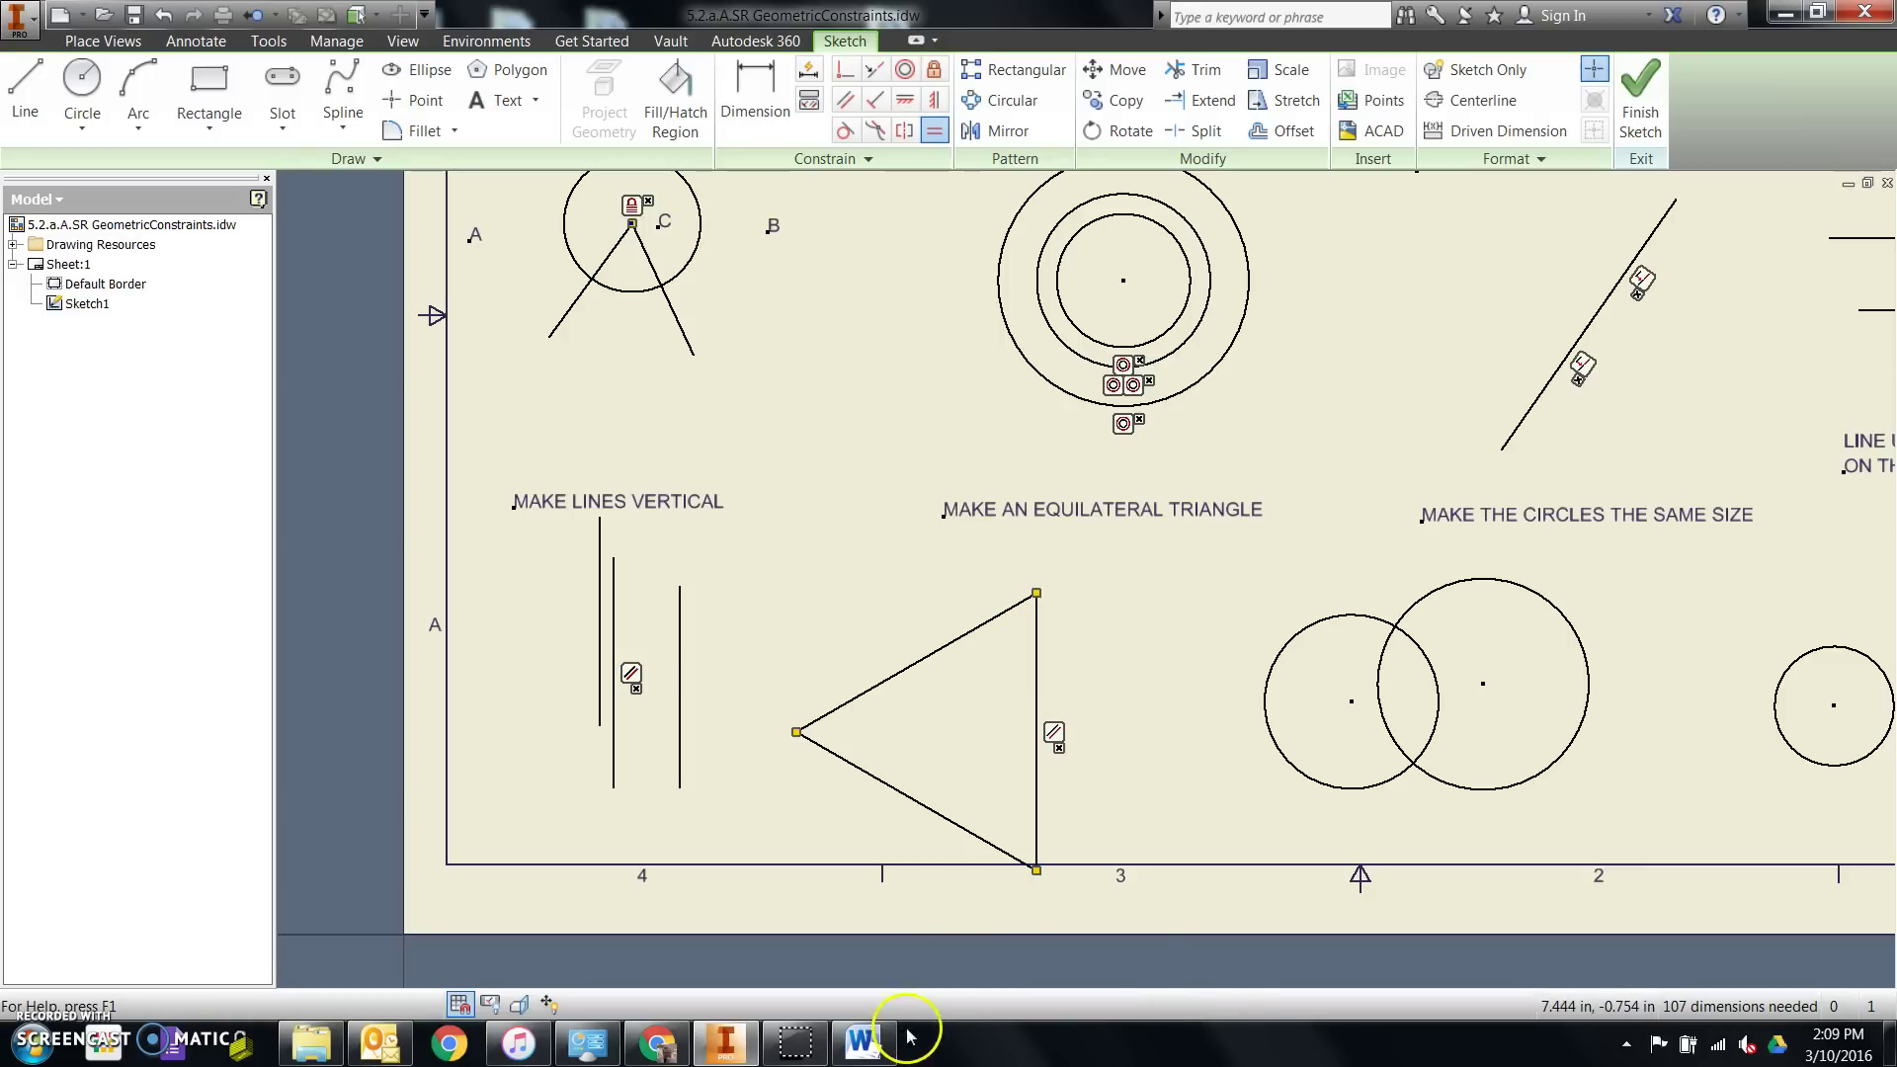
left_click(865, 1047)
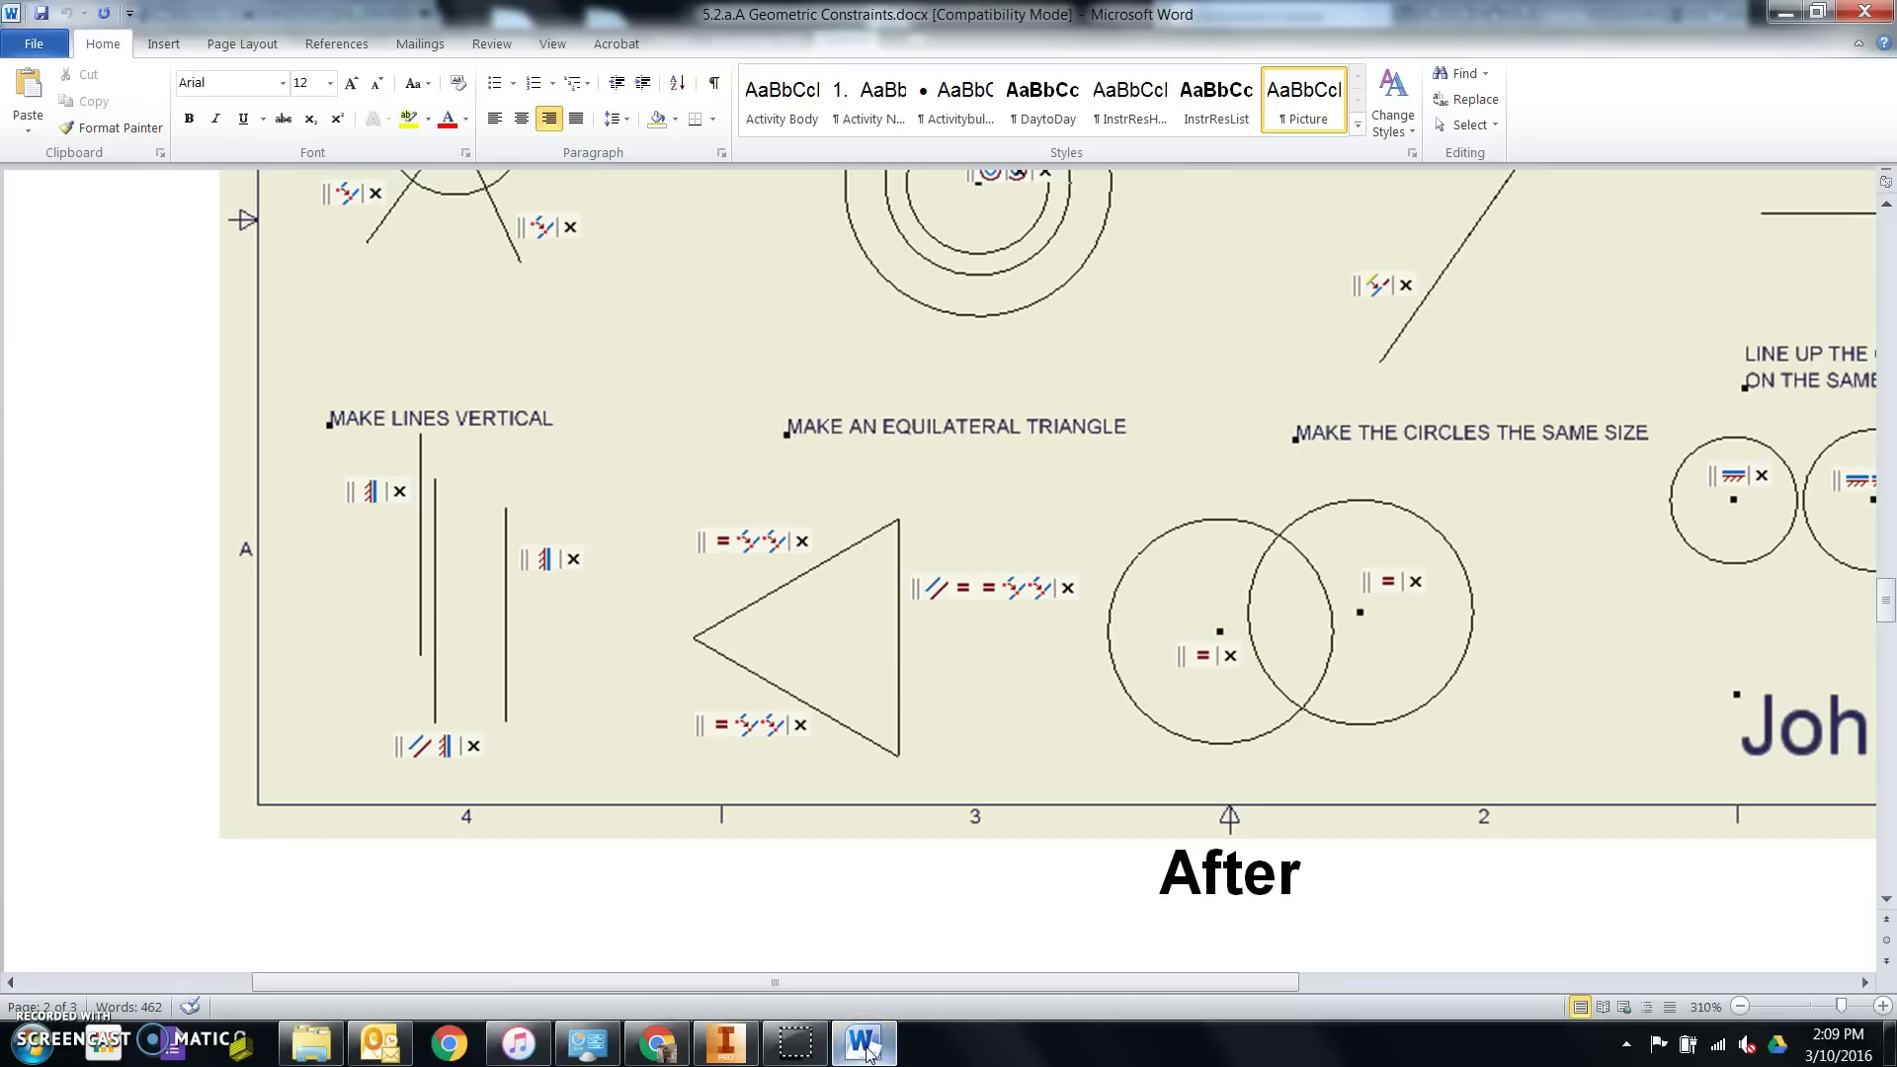
left_click(725, 1042)
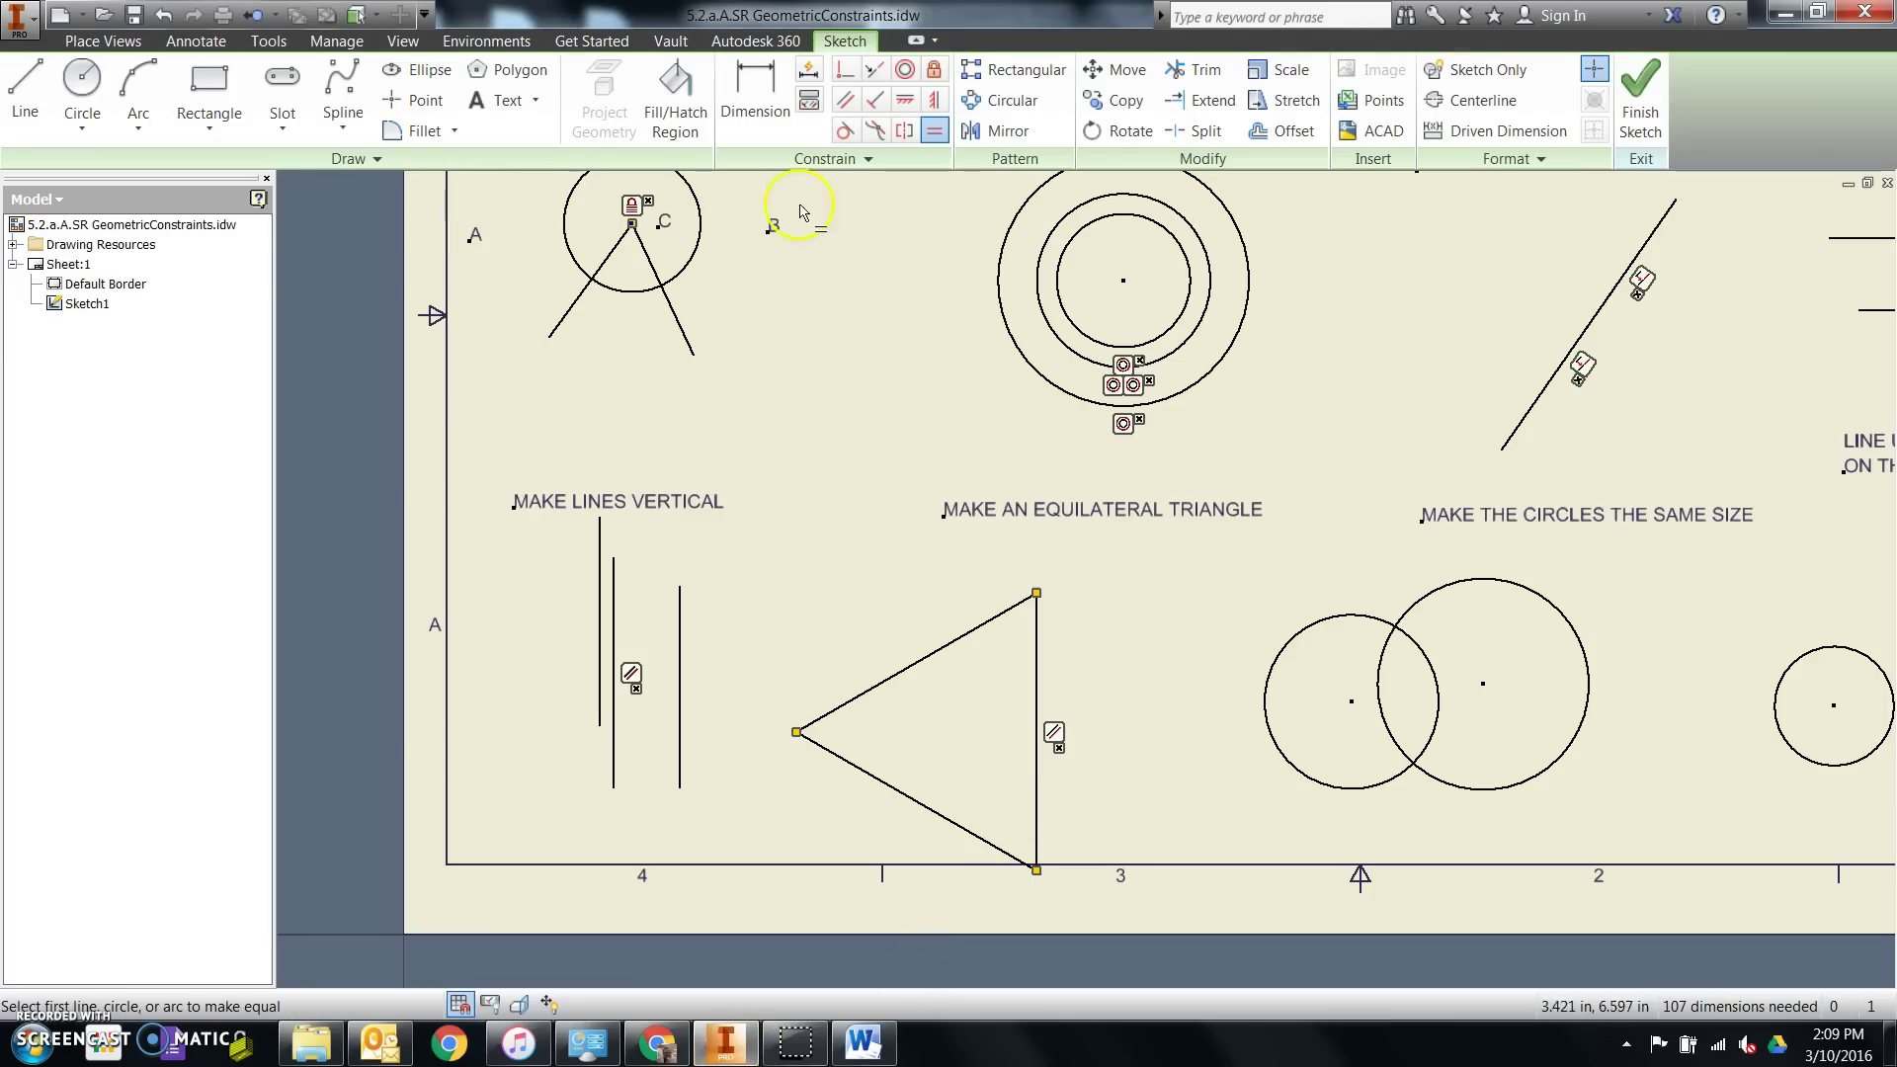
left_click(164, 15)
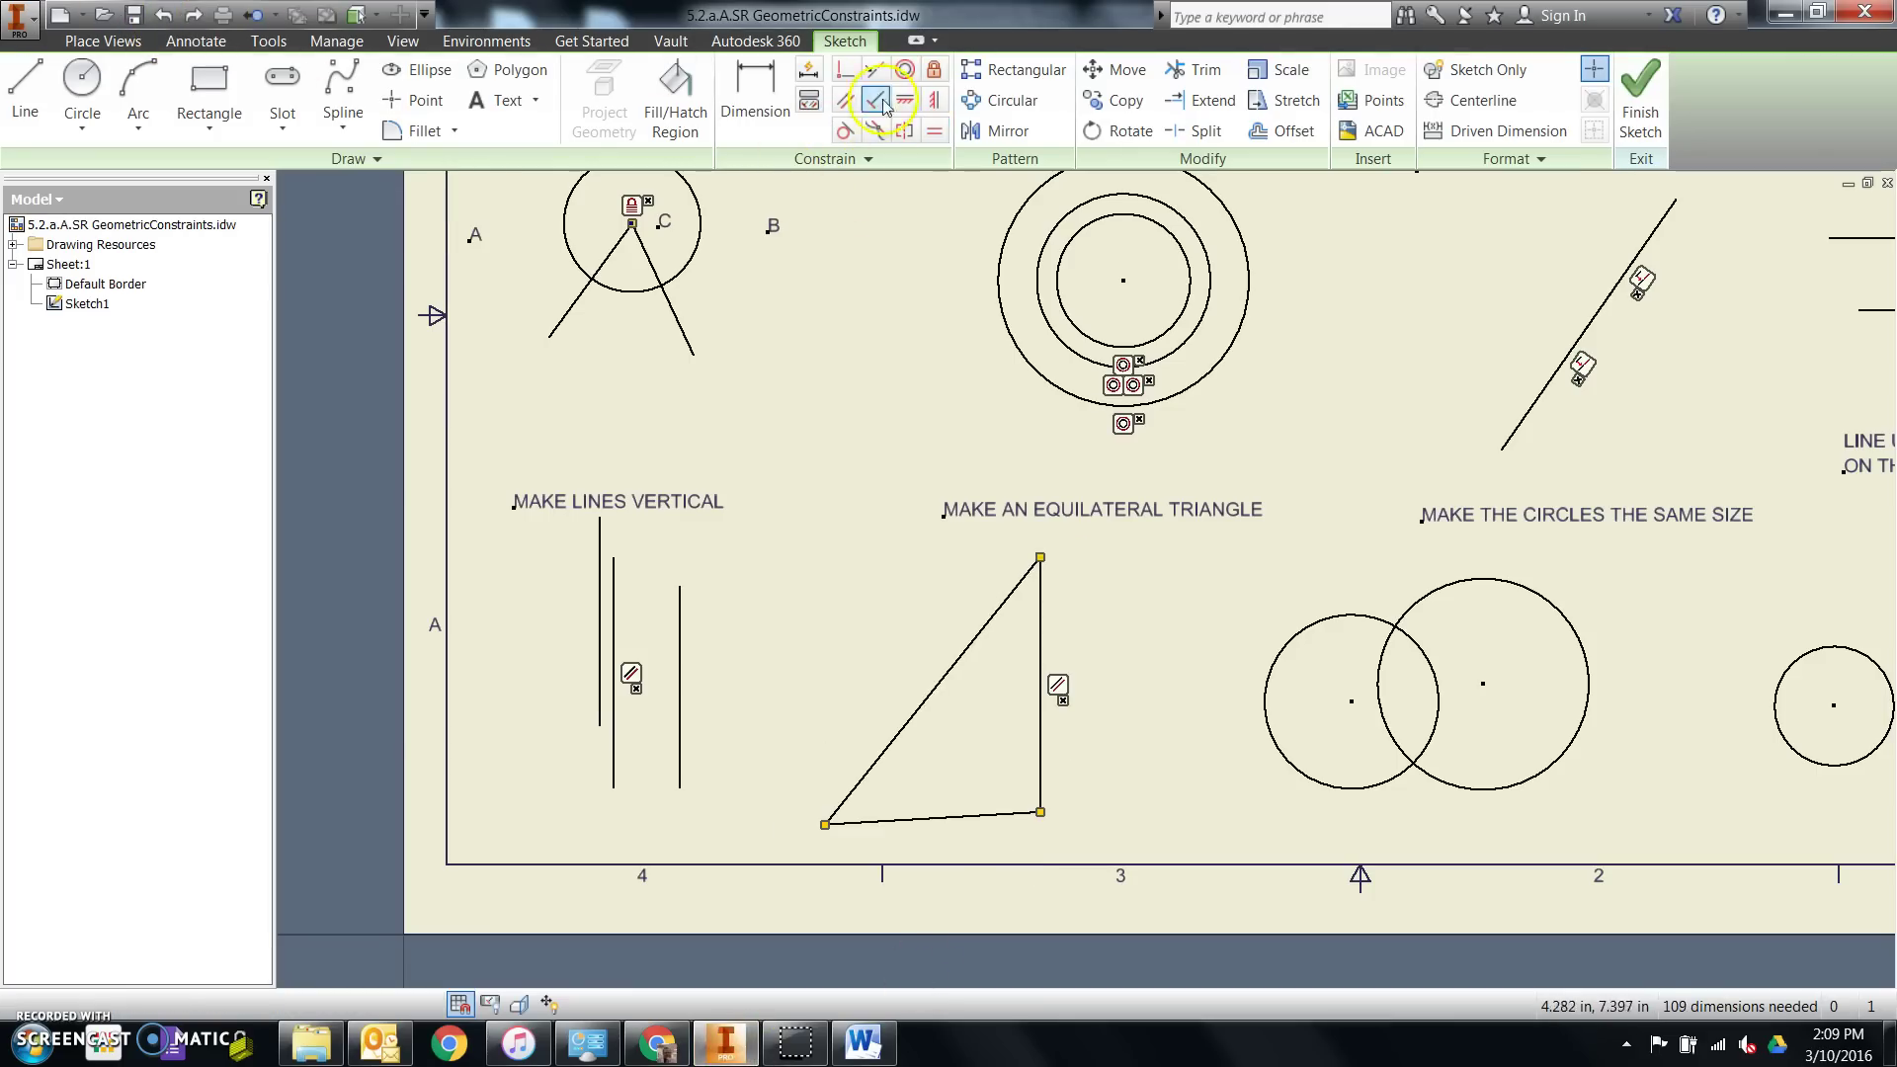
Step: Make the vertical and bottom sides equal to the hypotenuse, completing the equilateral triangle
left_click(934, 130)
left_click(992, 623)
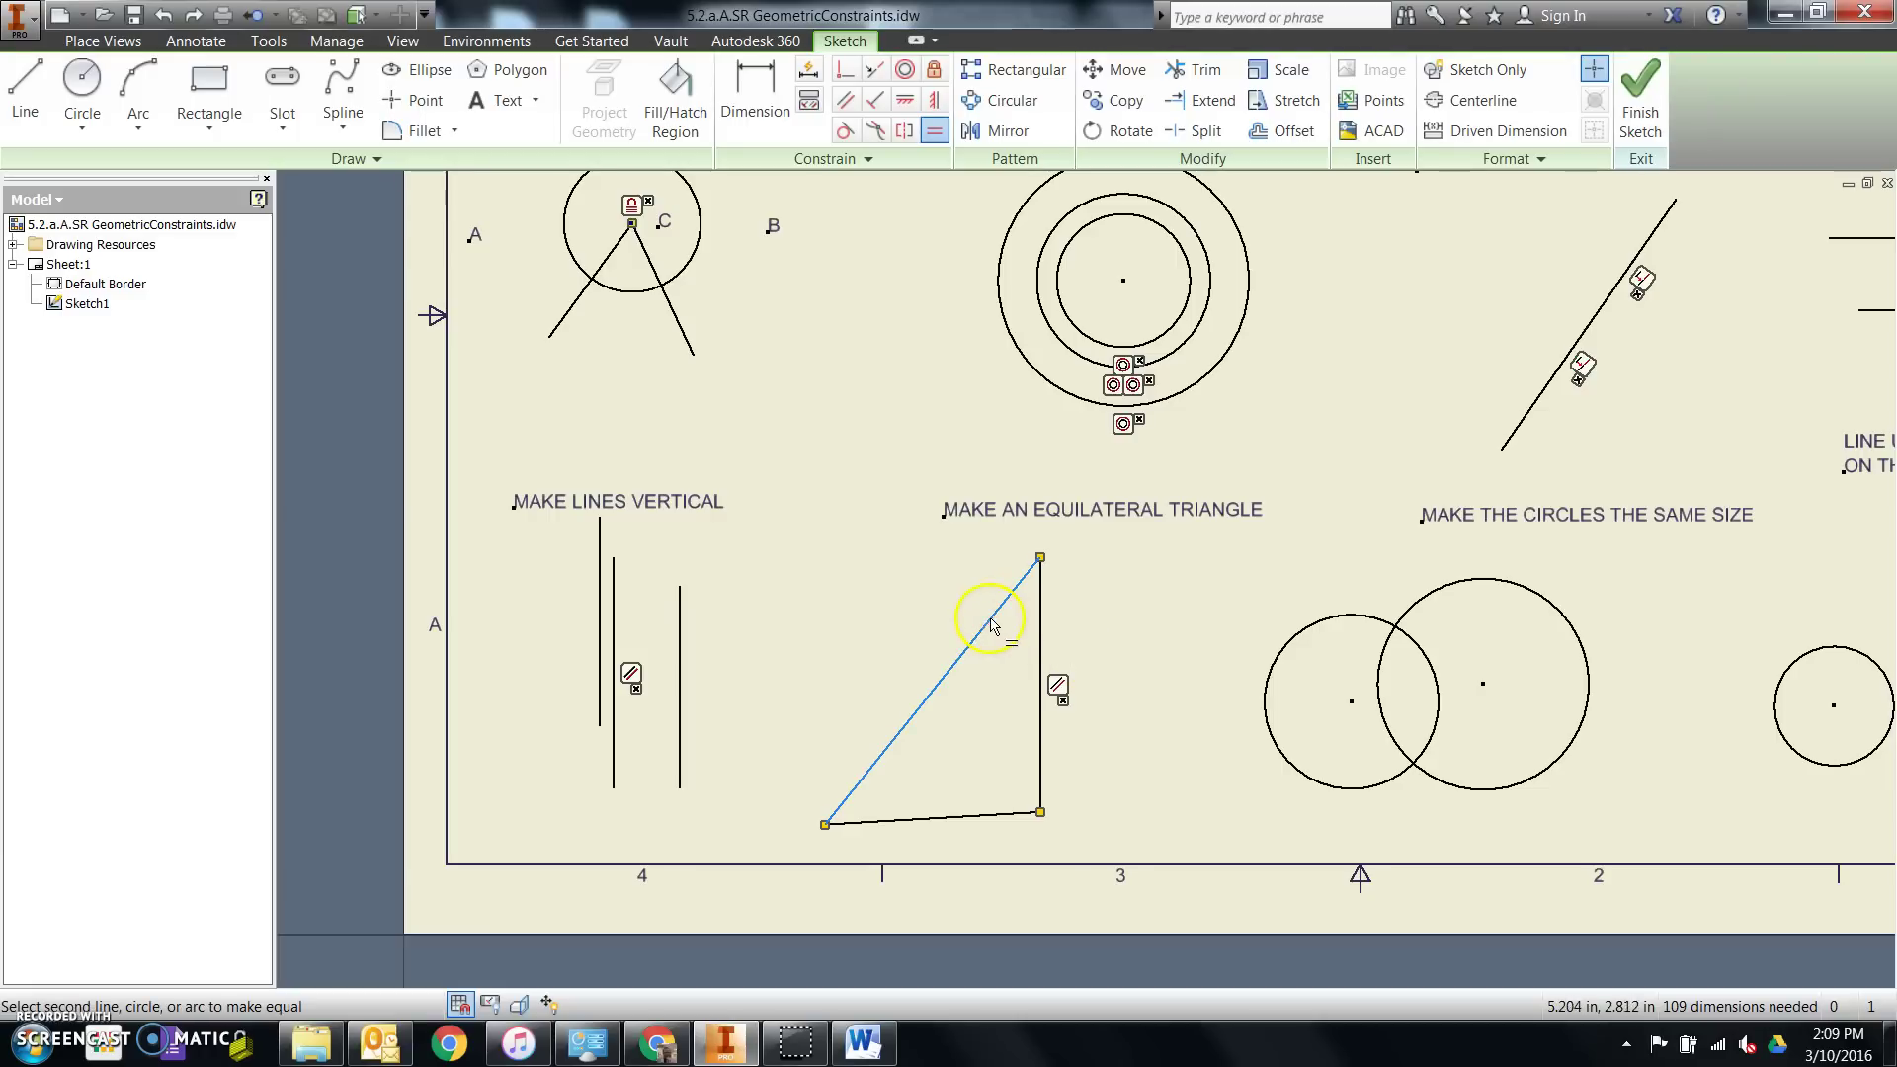
left_click(1041, 629)
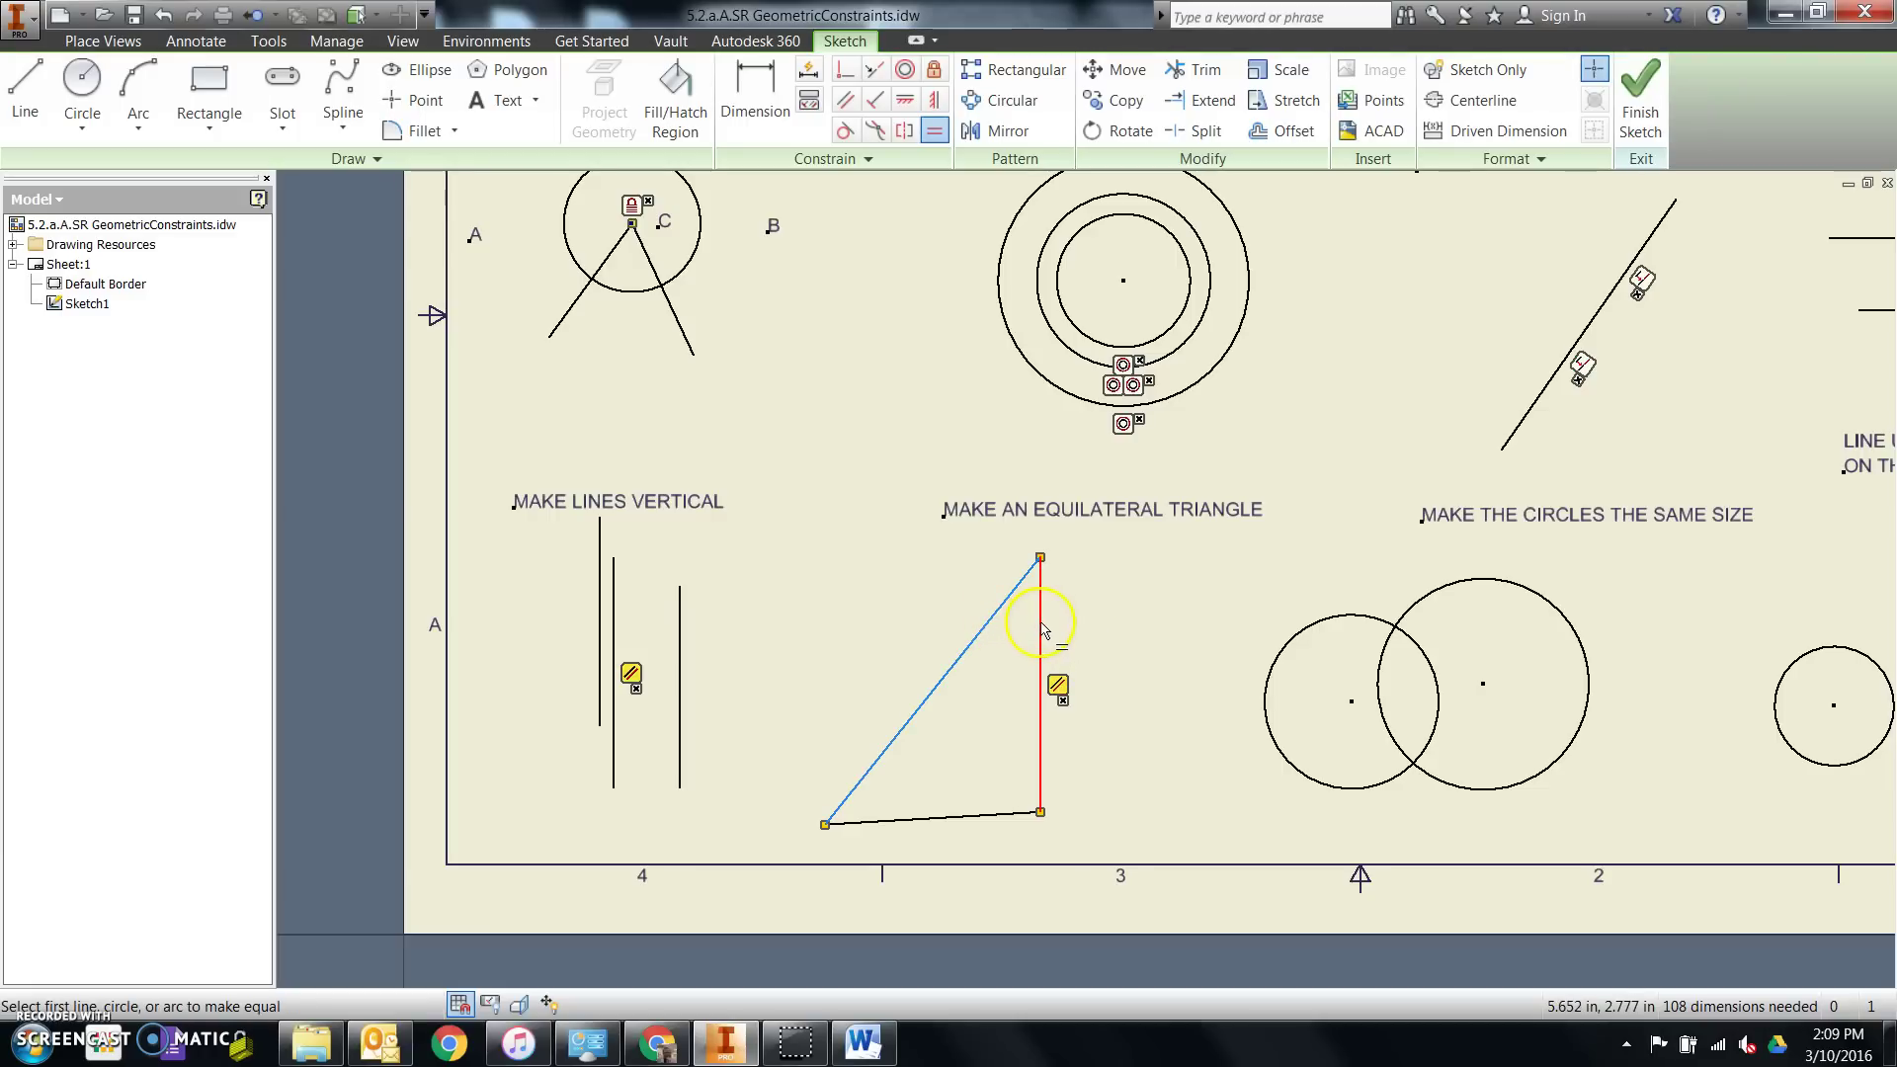
left_click(1001, 797)
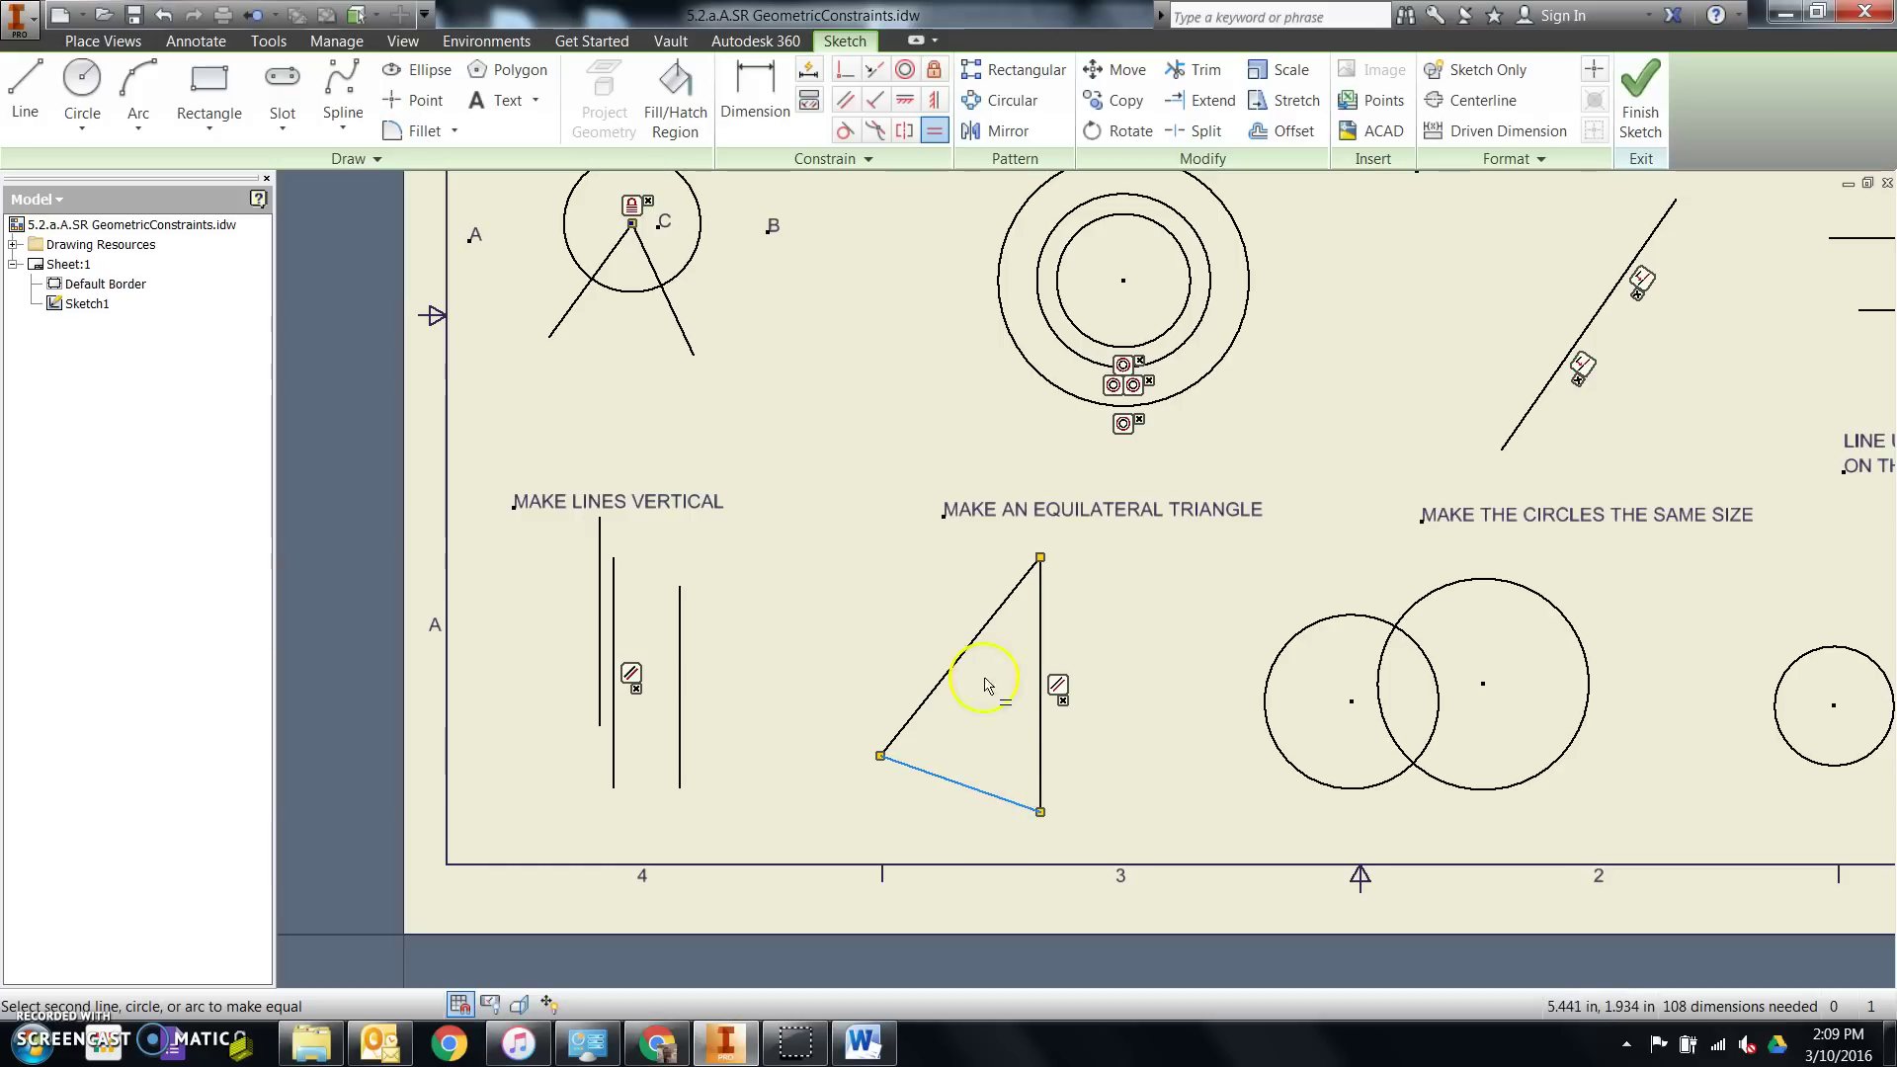
left_click(1041, 733)
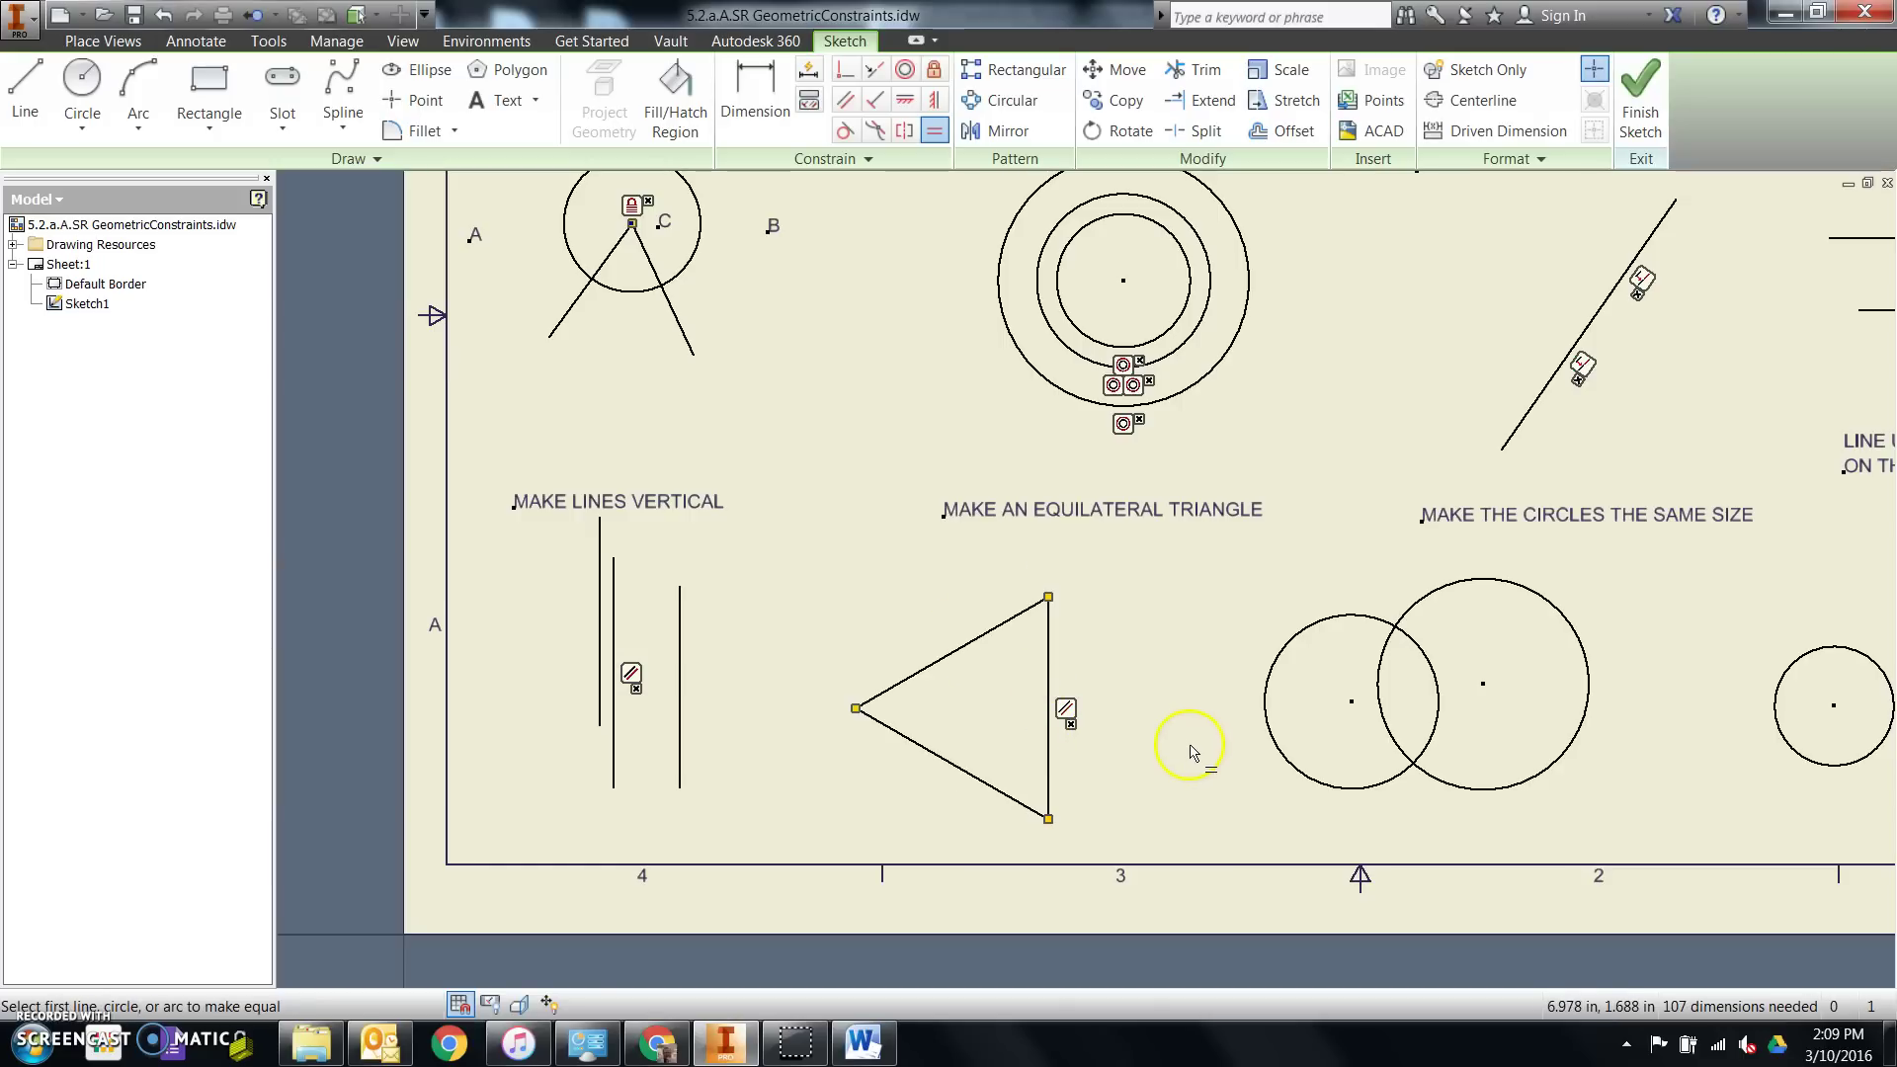
scroll(924, 664, "down", 3)
Step: After checking the Word example, make the left circle equal in size to the right circle
scroll(1300, 622, "up", 4)
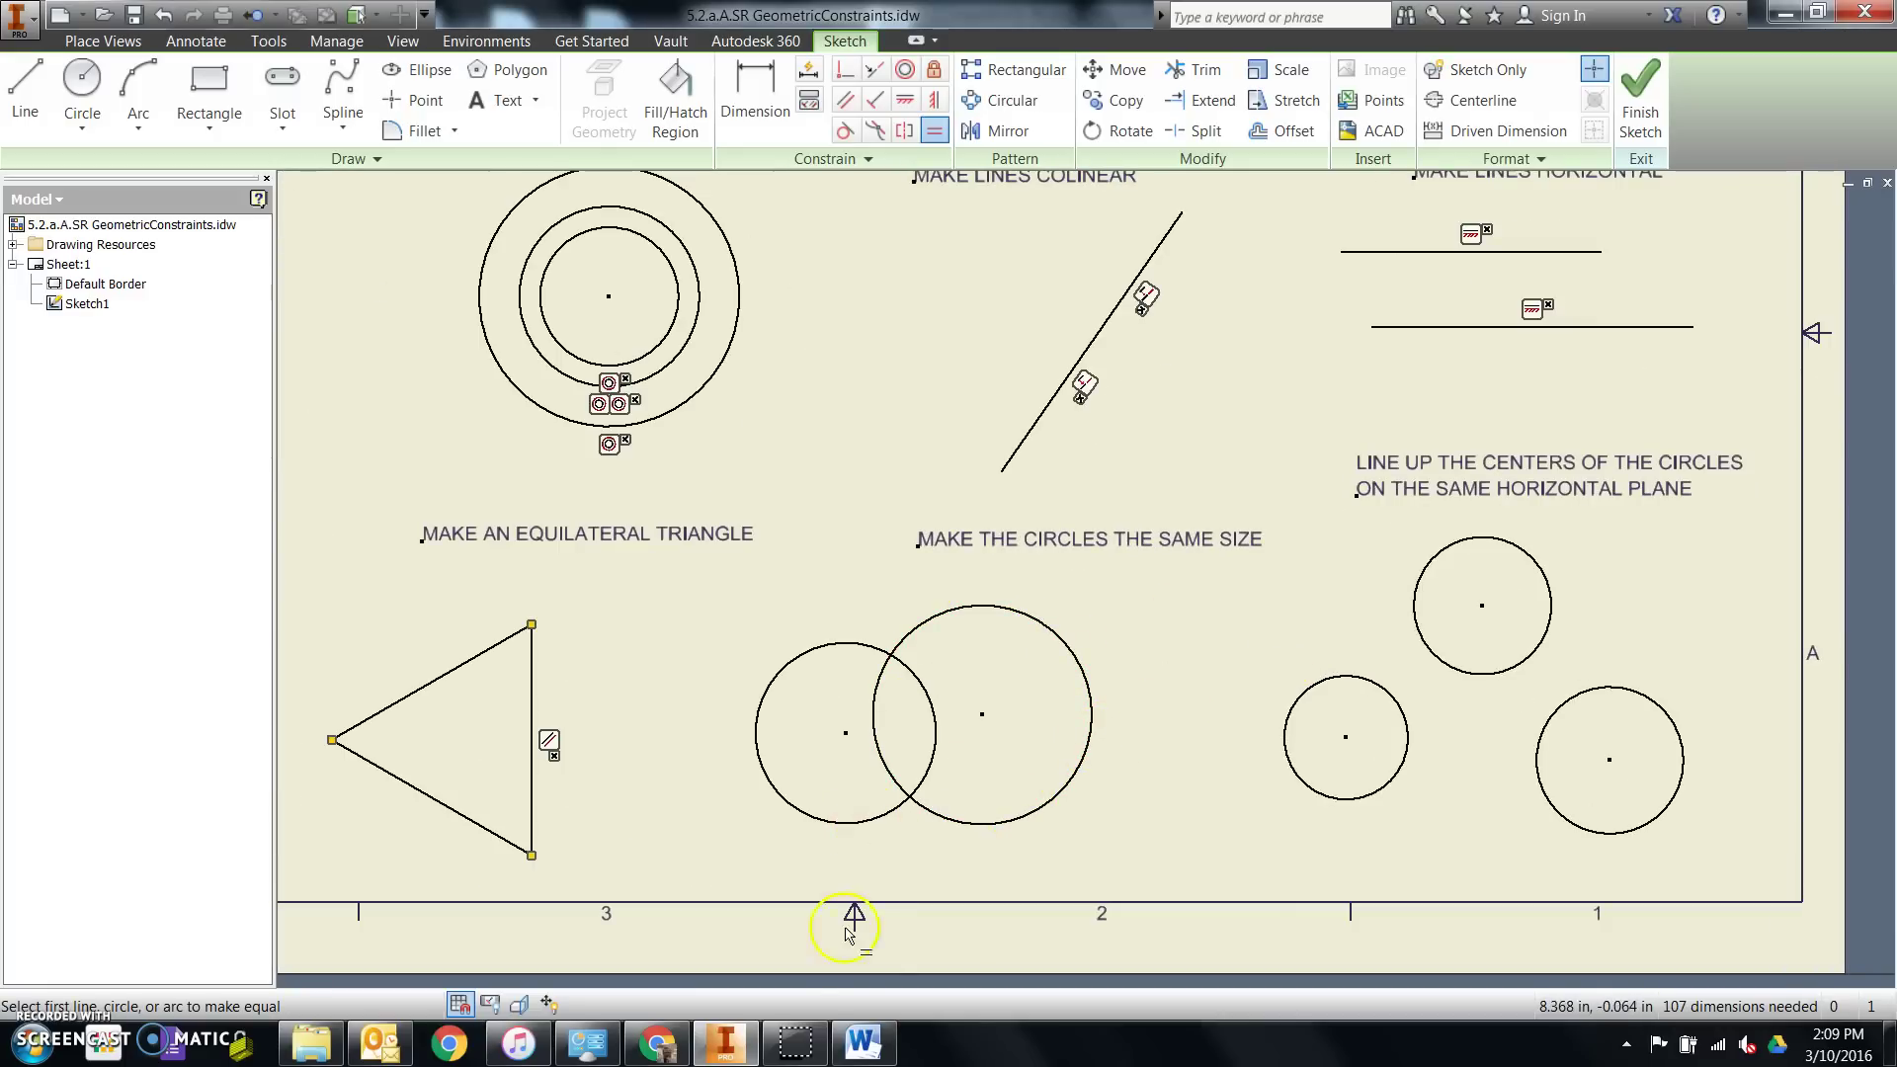
left_click(860, 1042)
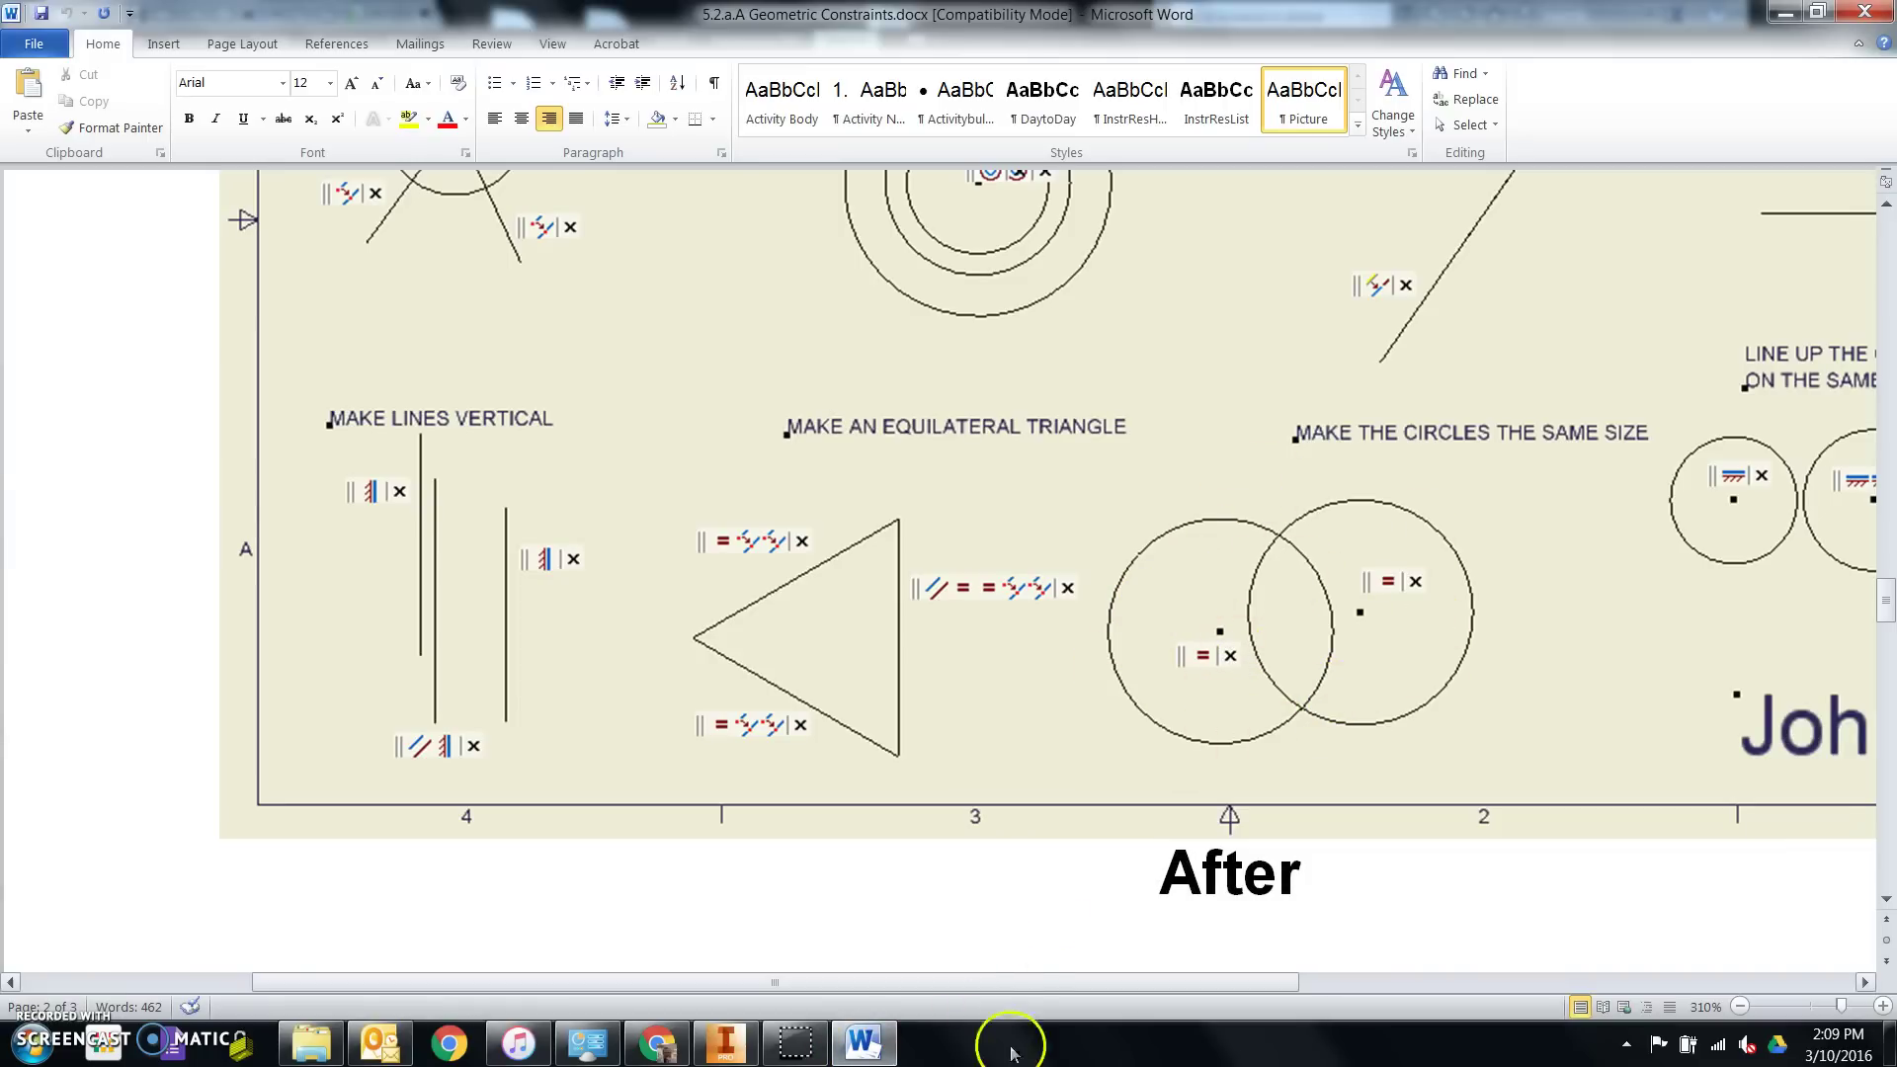
left_click(724, 1042)
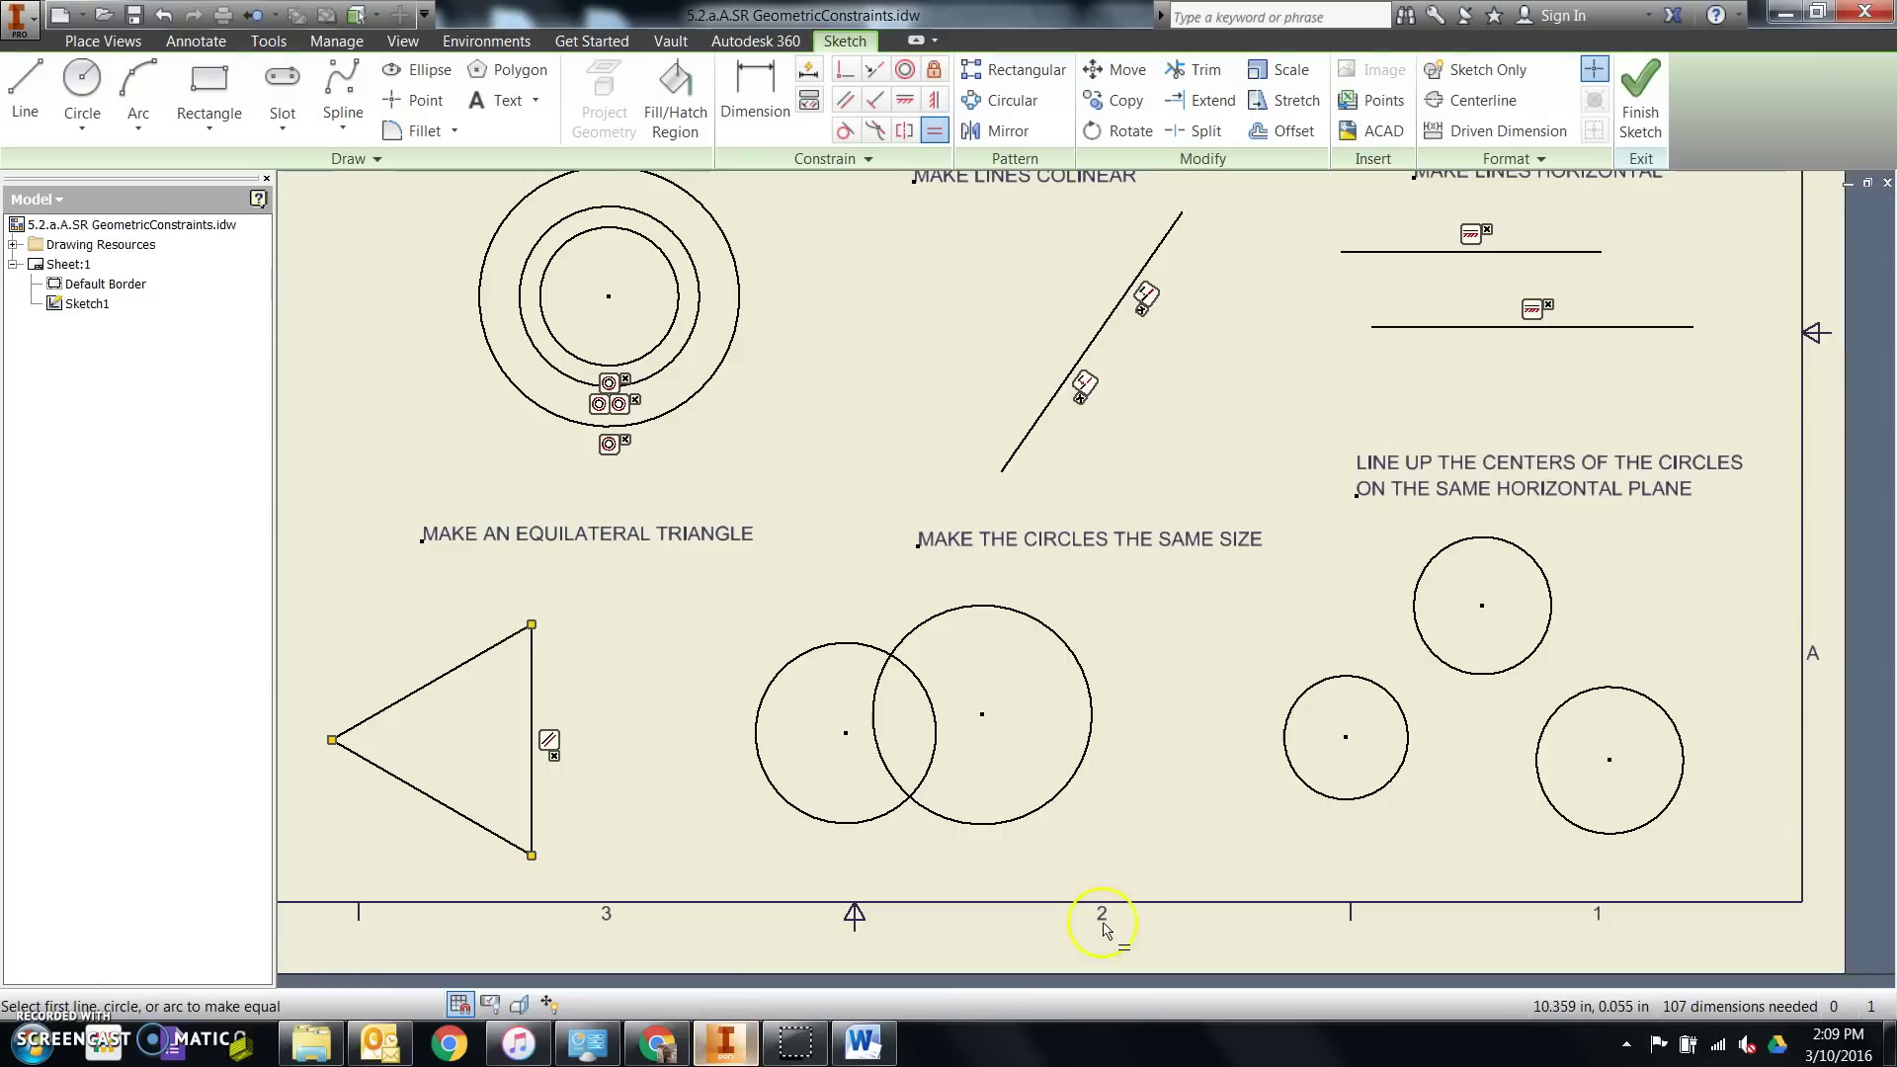
left_click(890, 821)
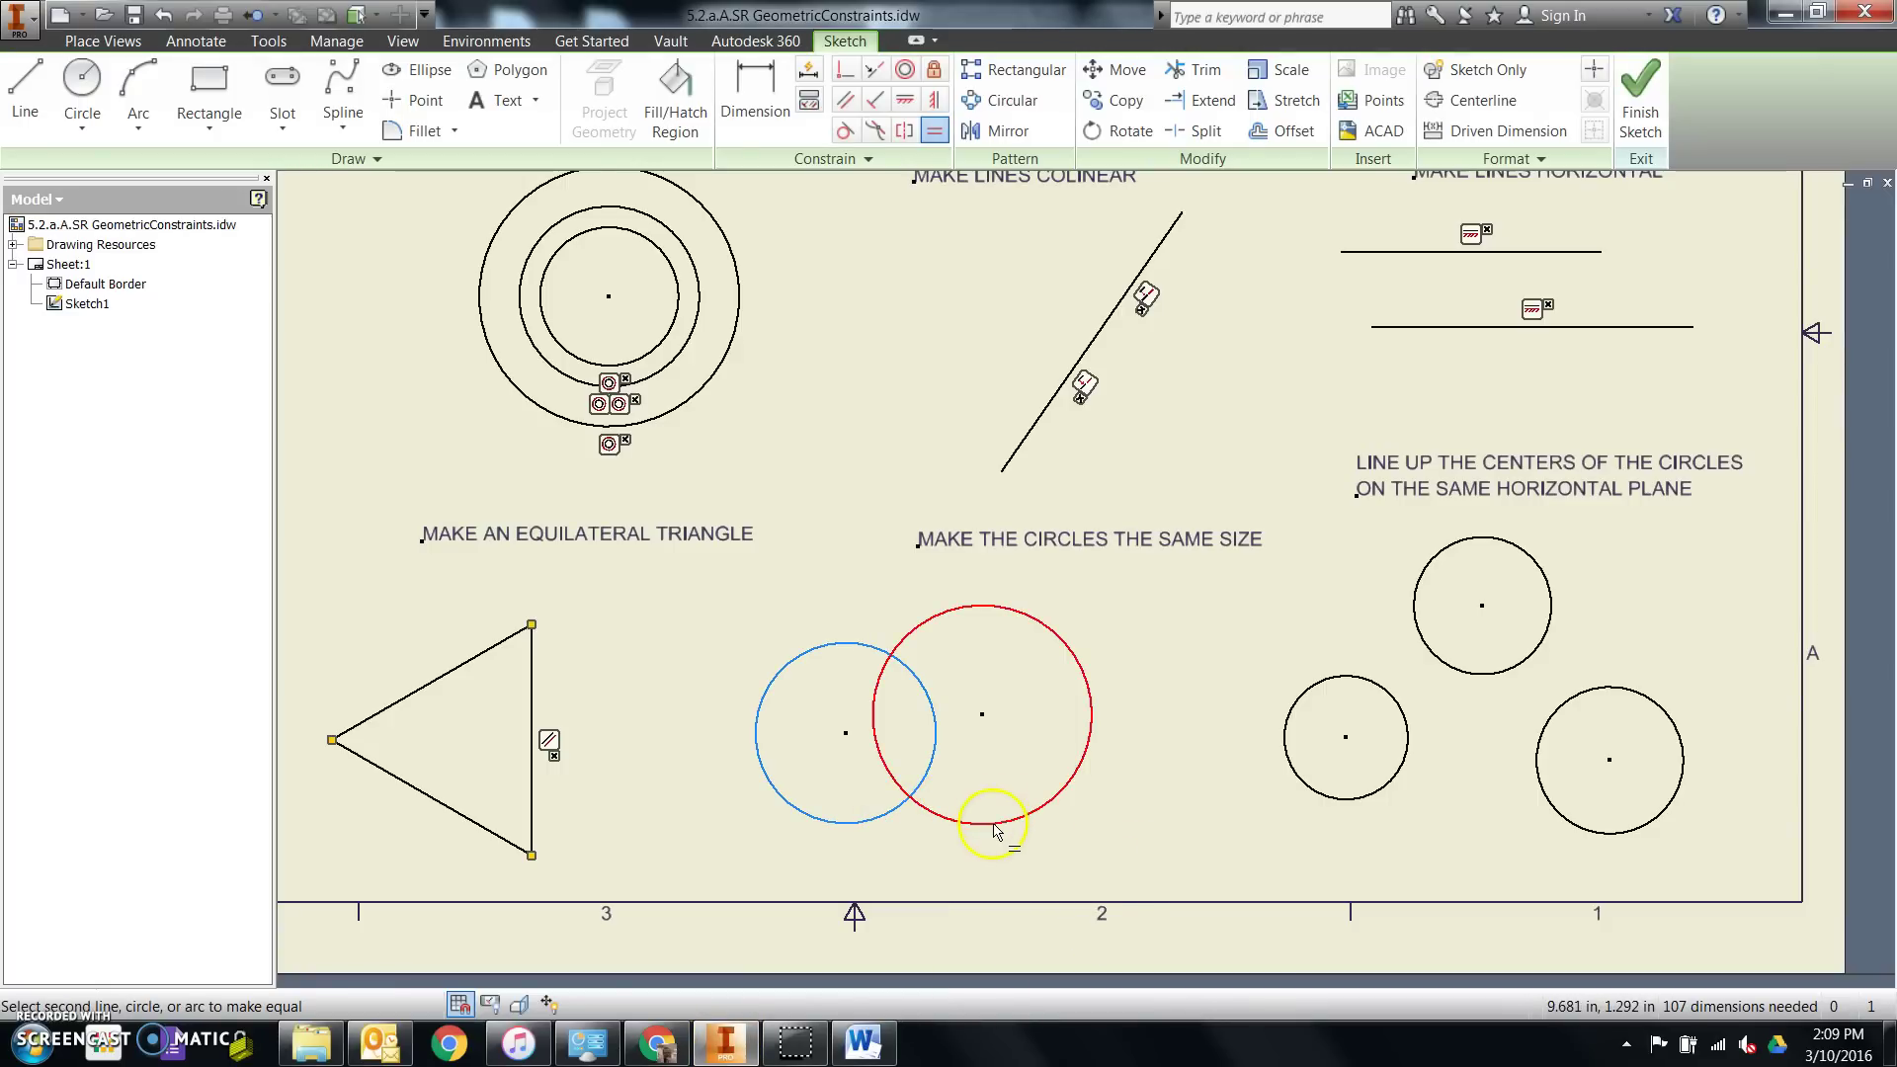
left_click(994, 824)
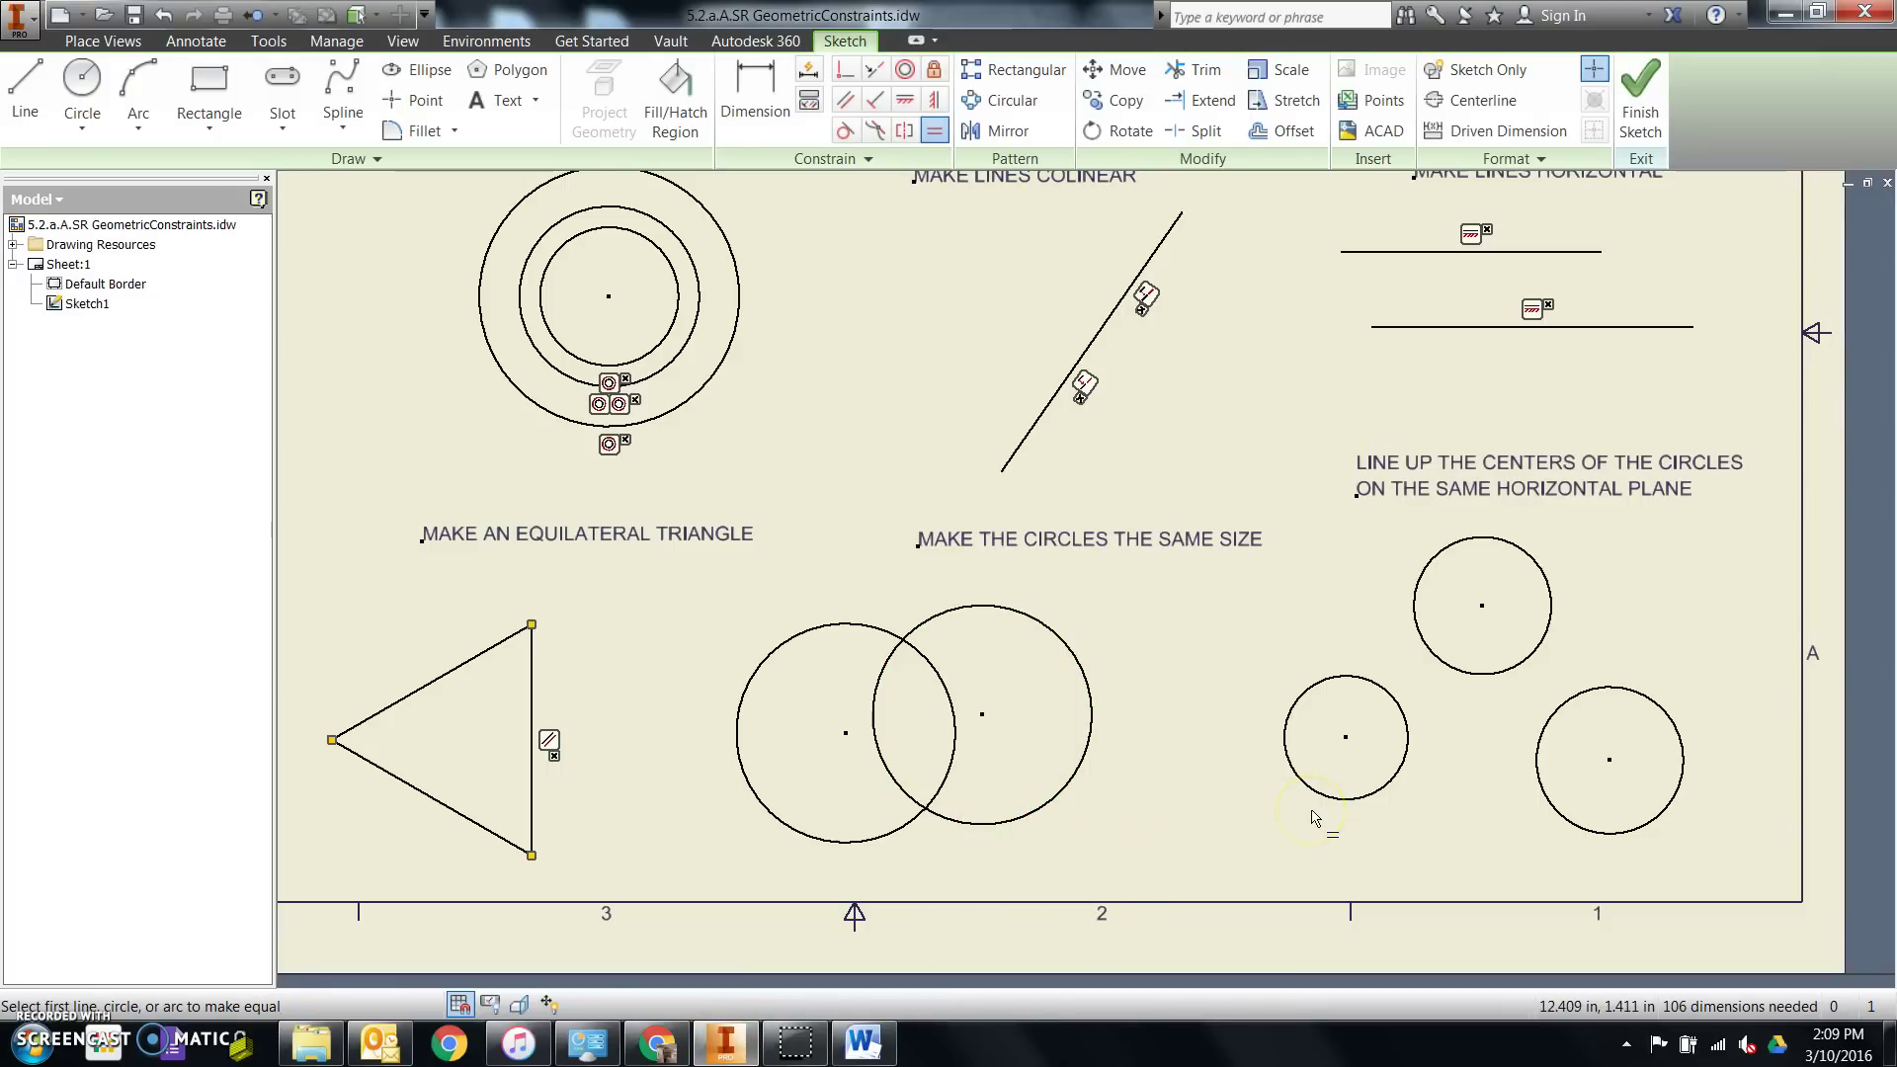
Step: Apply Horizontal constraints linking the lower-left and lower-right circle centres to the upper circle's centre
scroll(1198, 902, "up", 2)
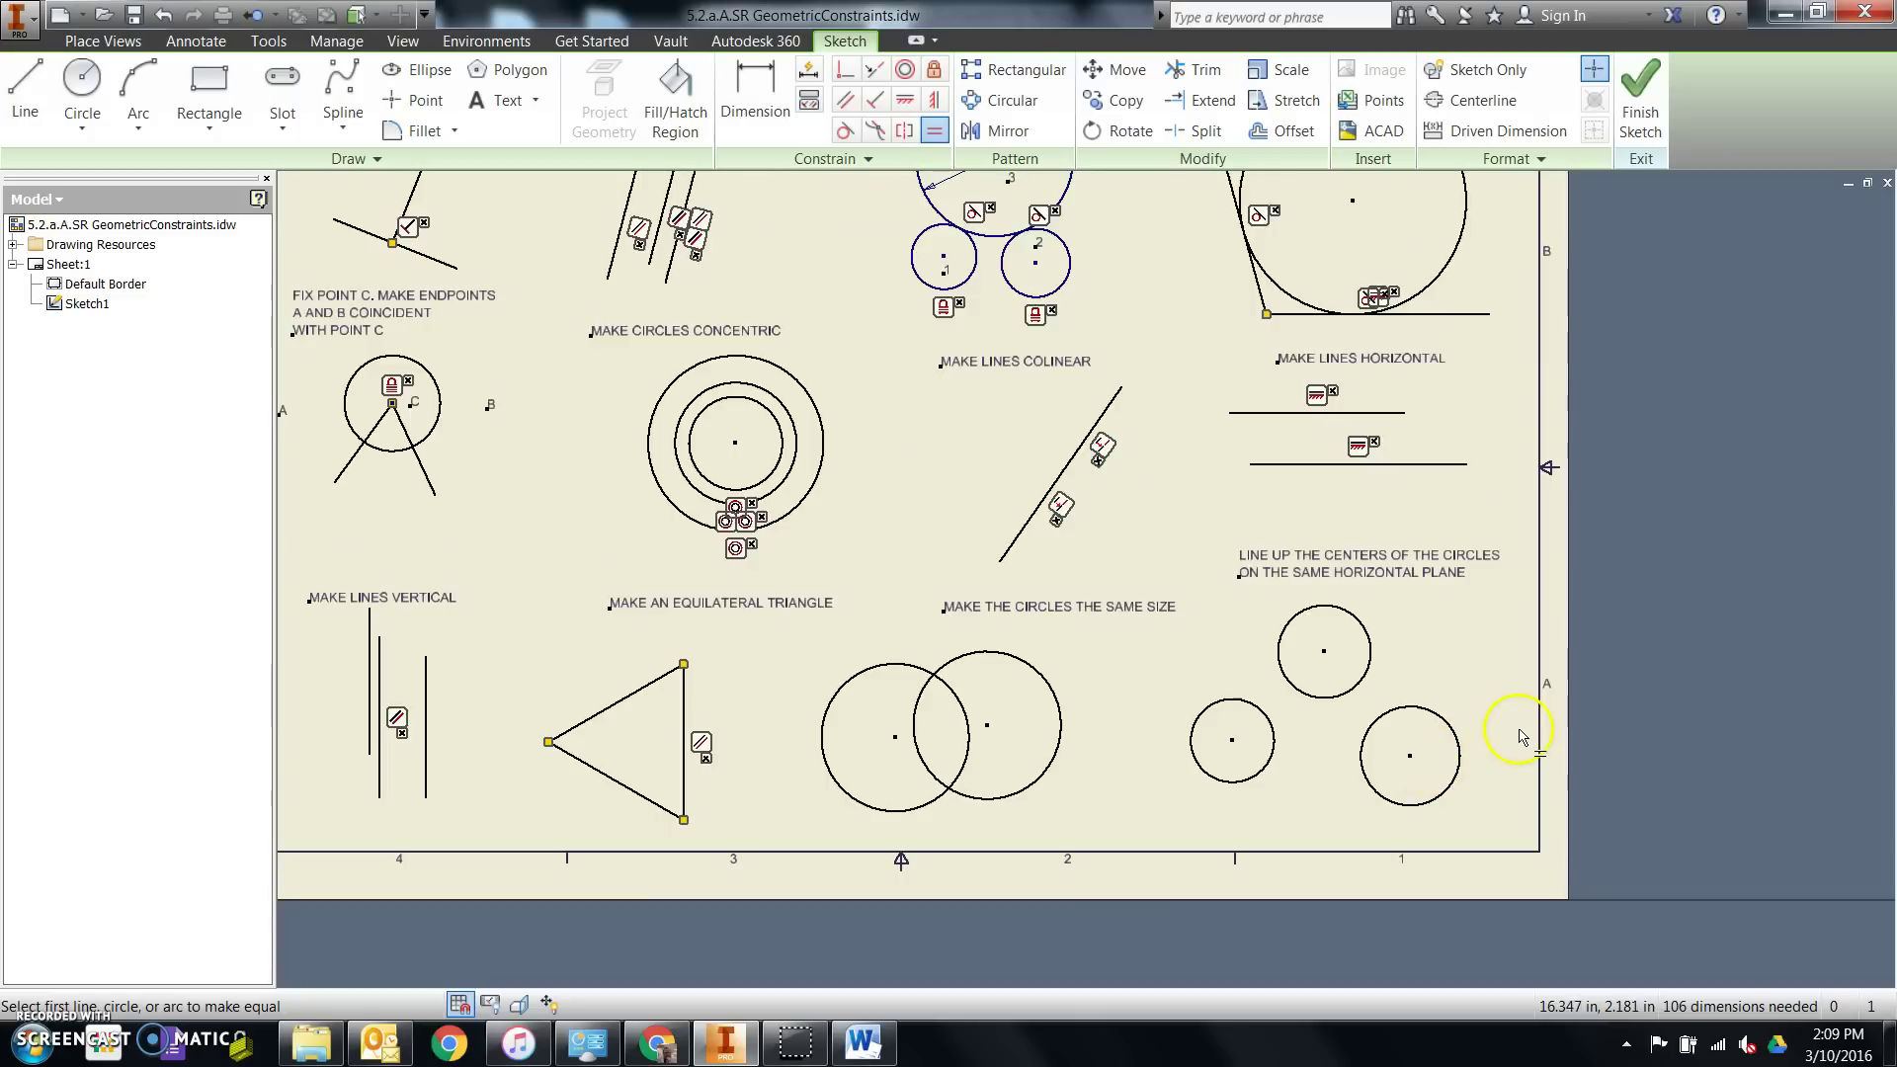
scroll(1516, 731, "down", 3)
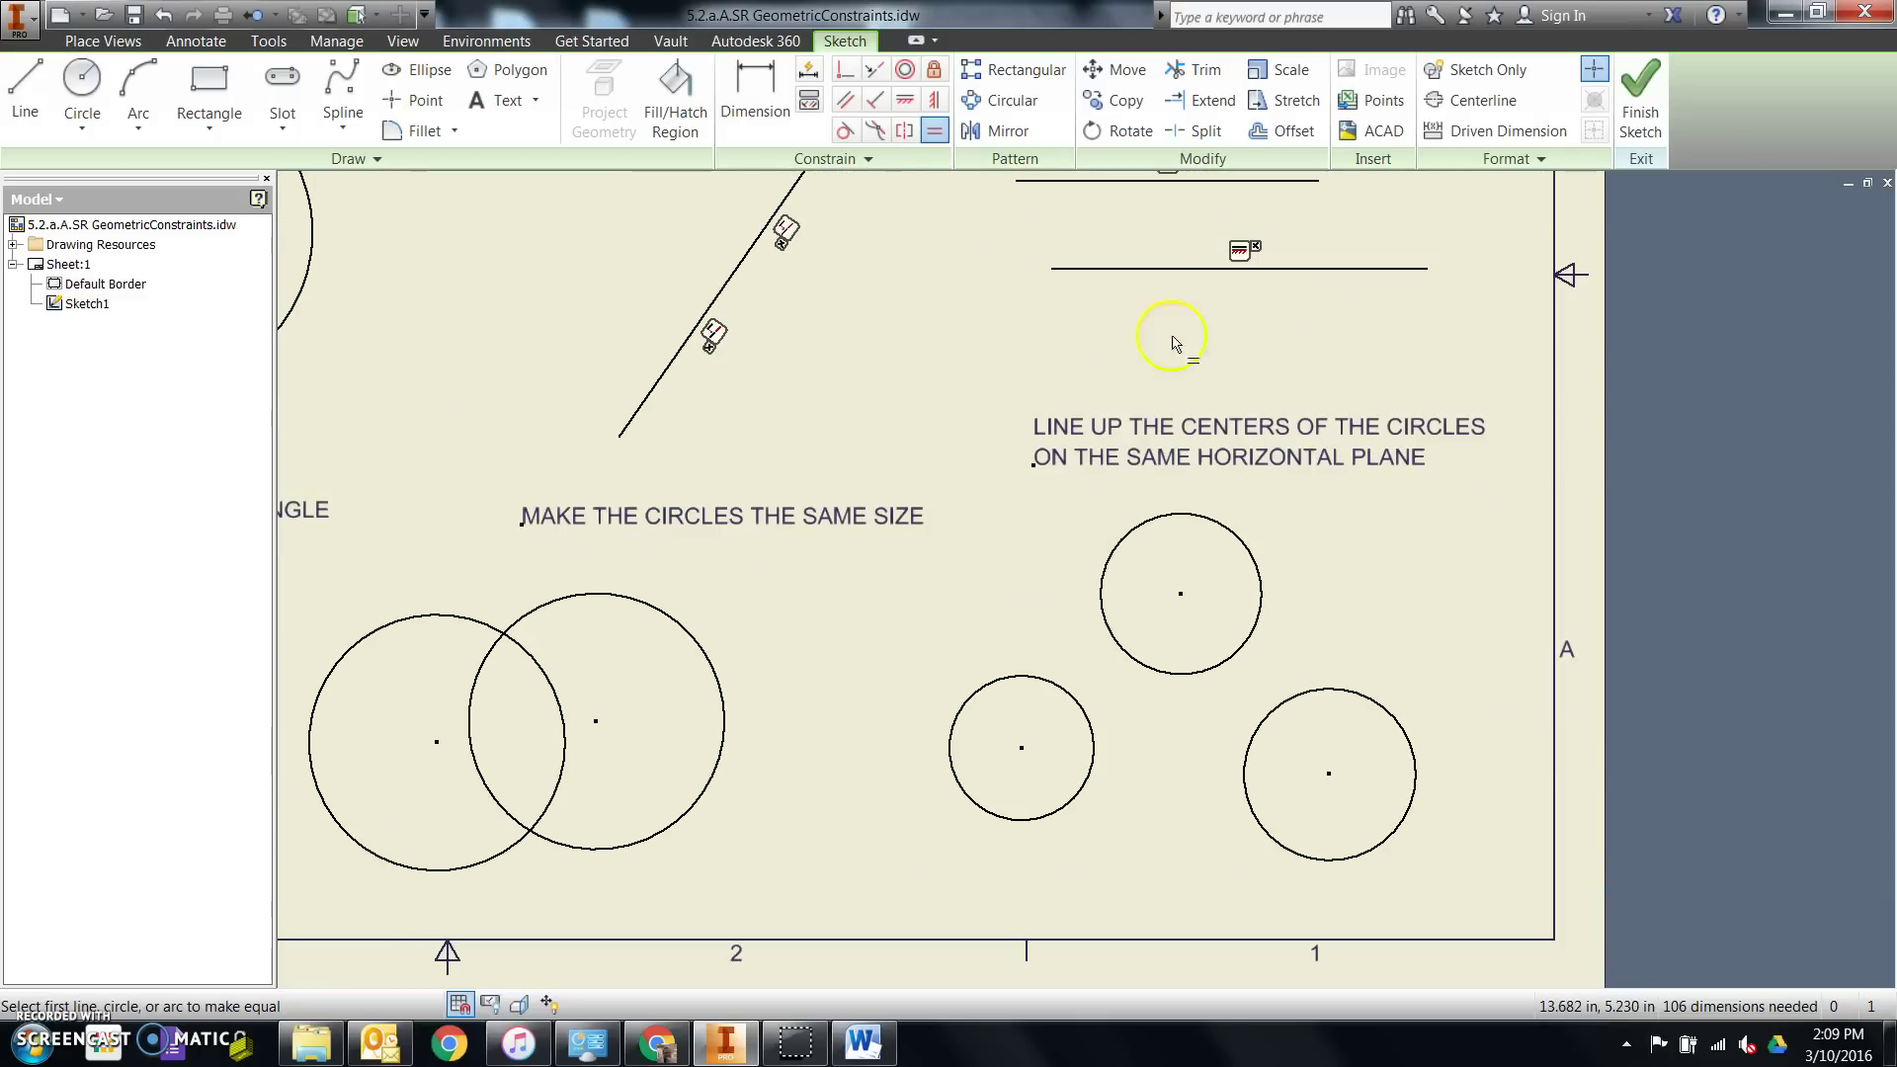
left_click(917, 109)
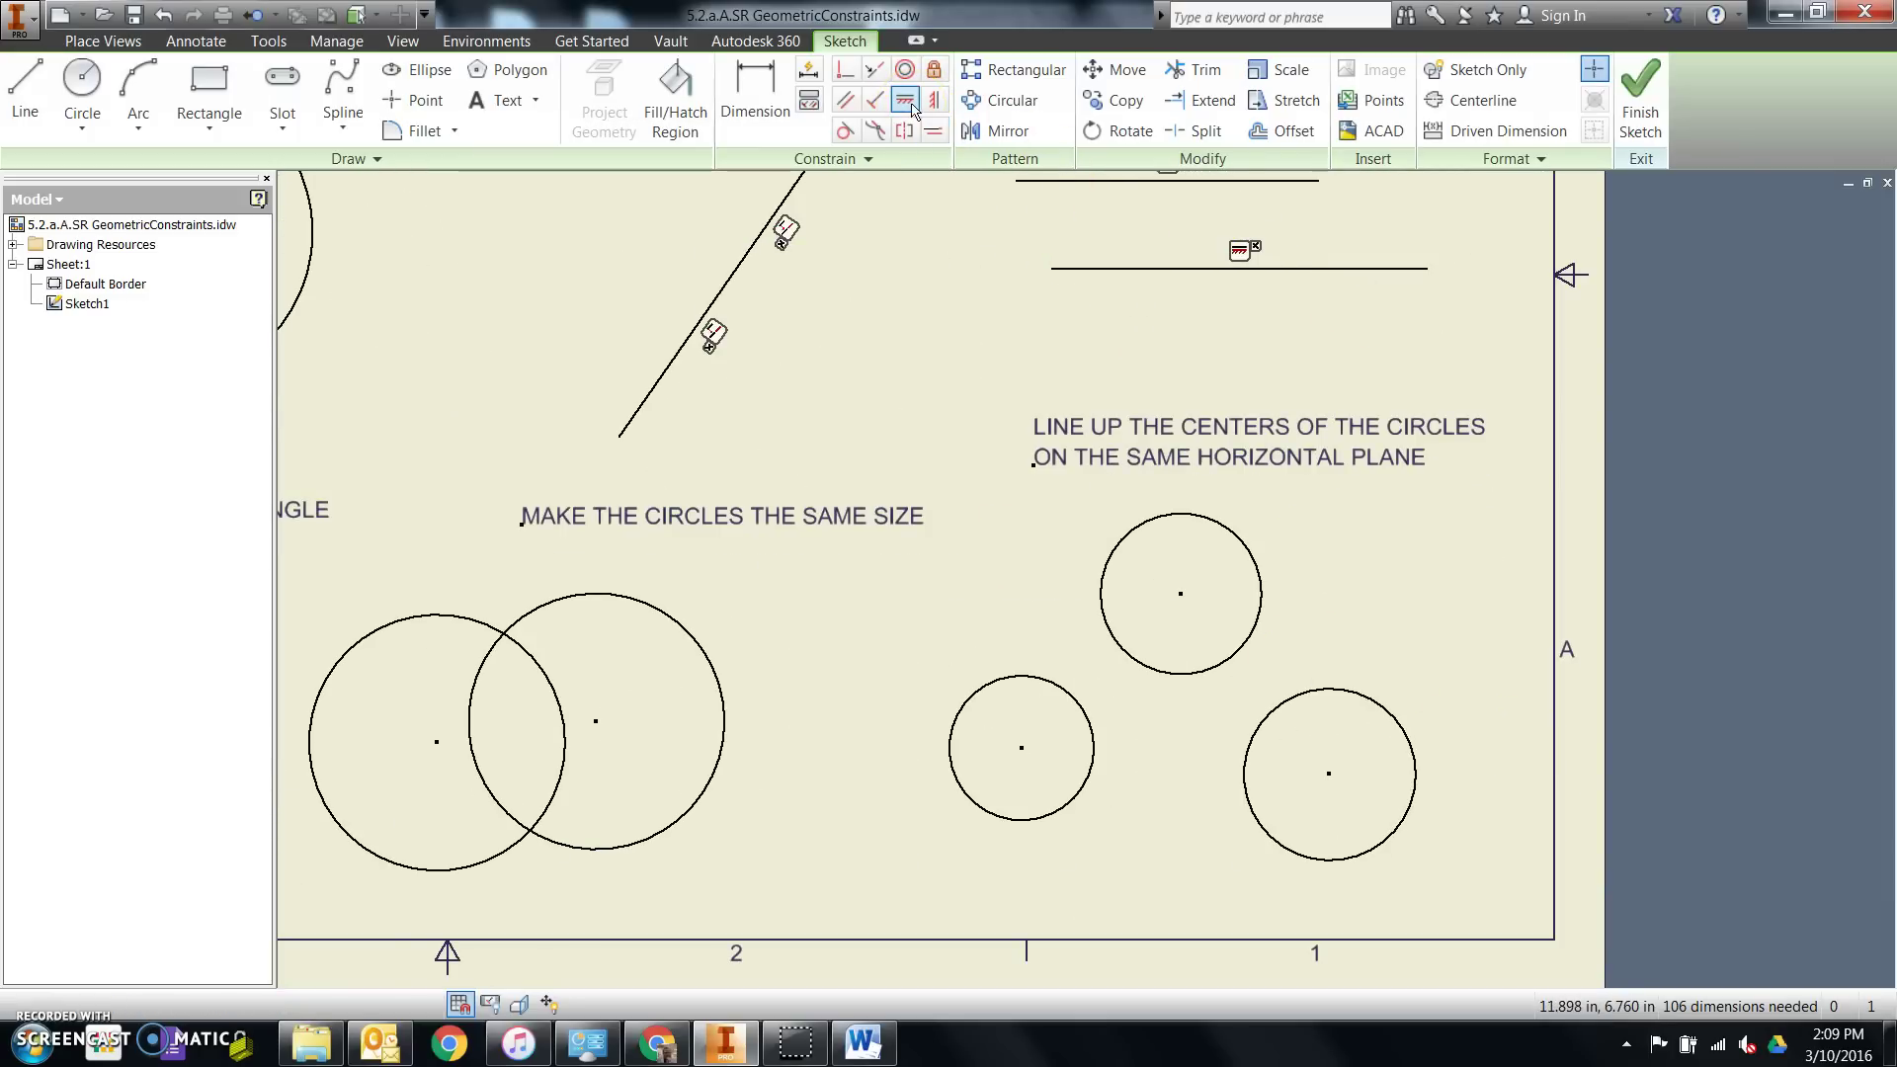
left_click(1161, 626)
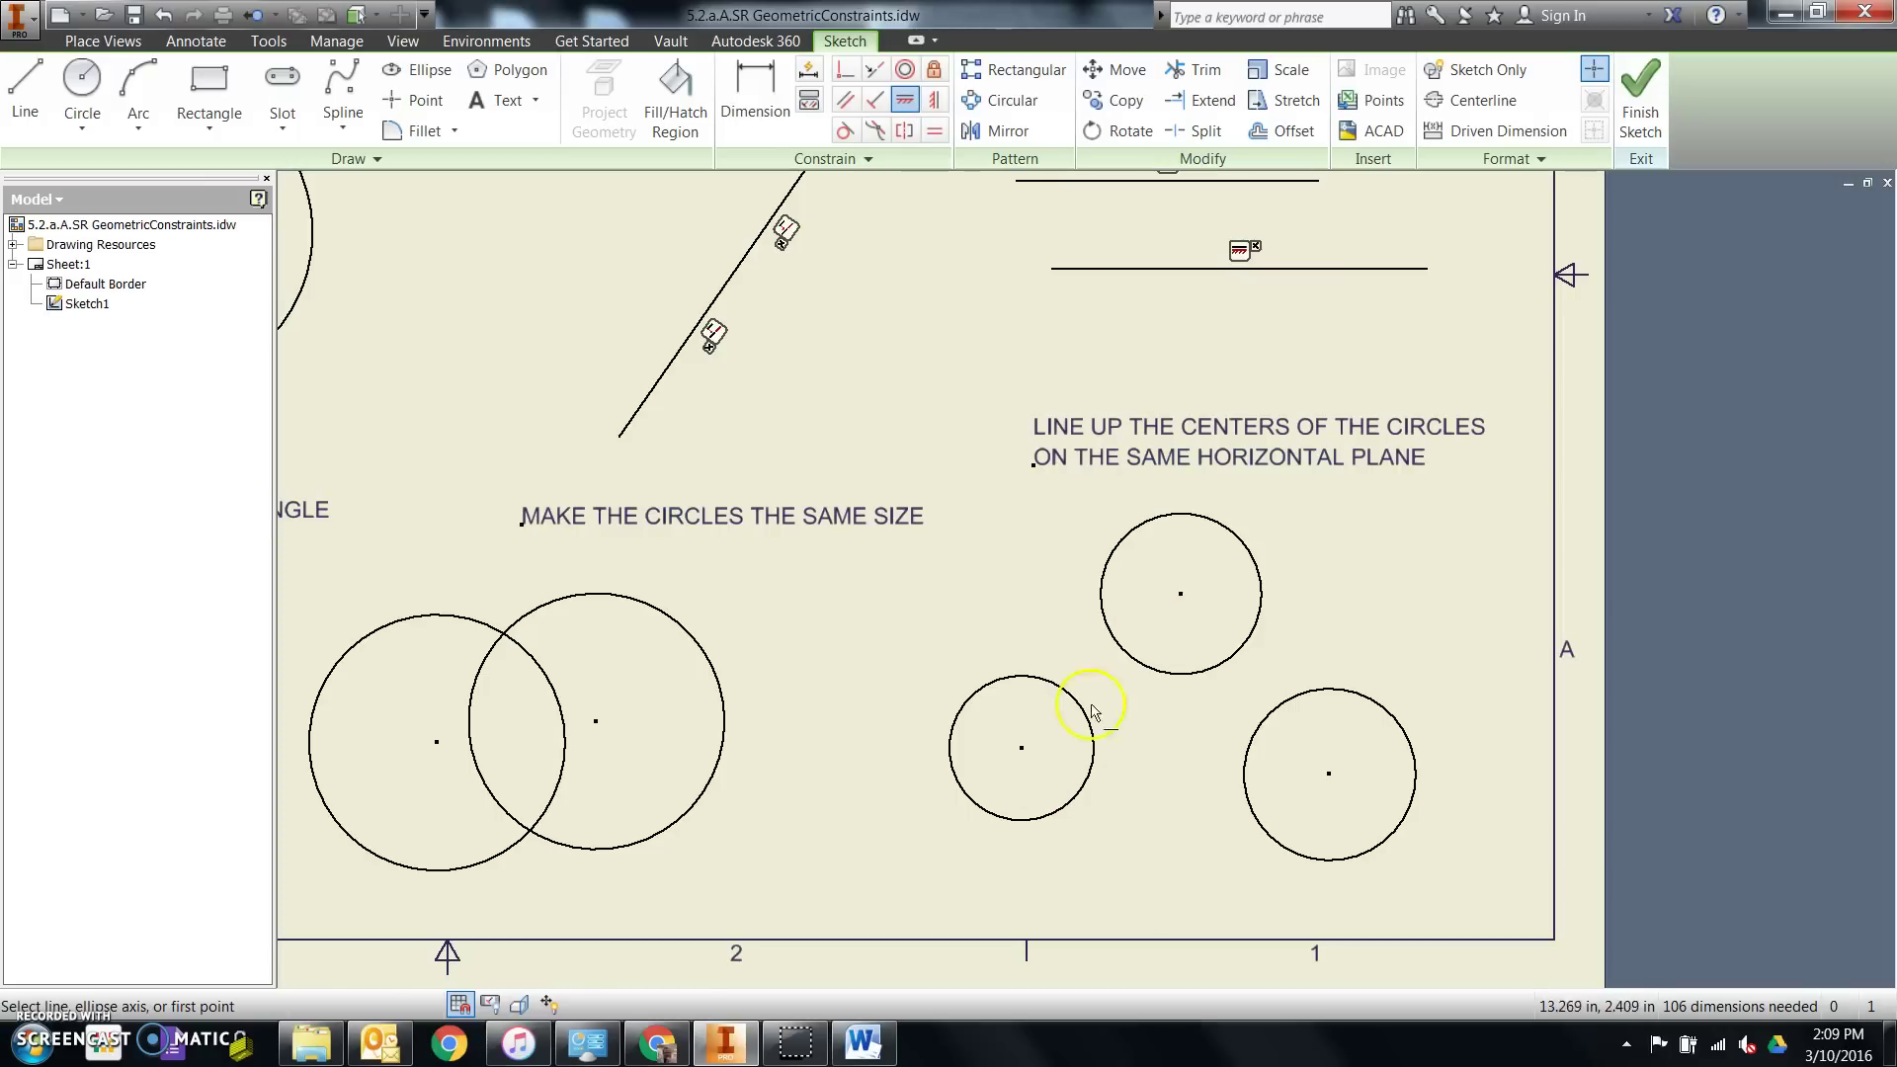
left_click(1020, 748)
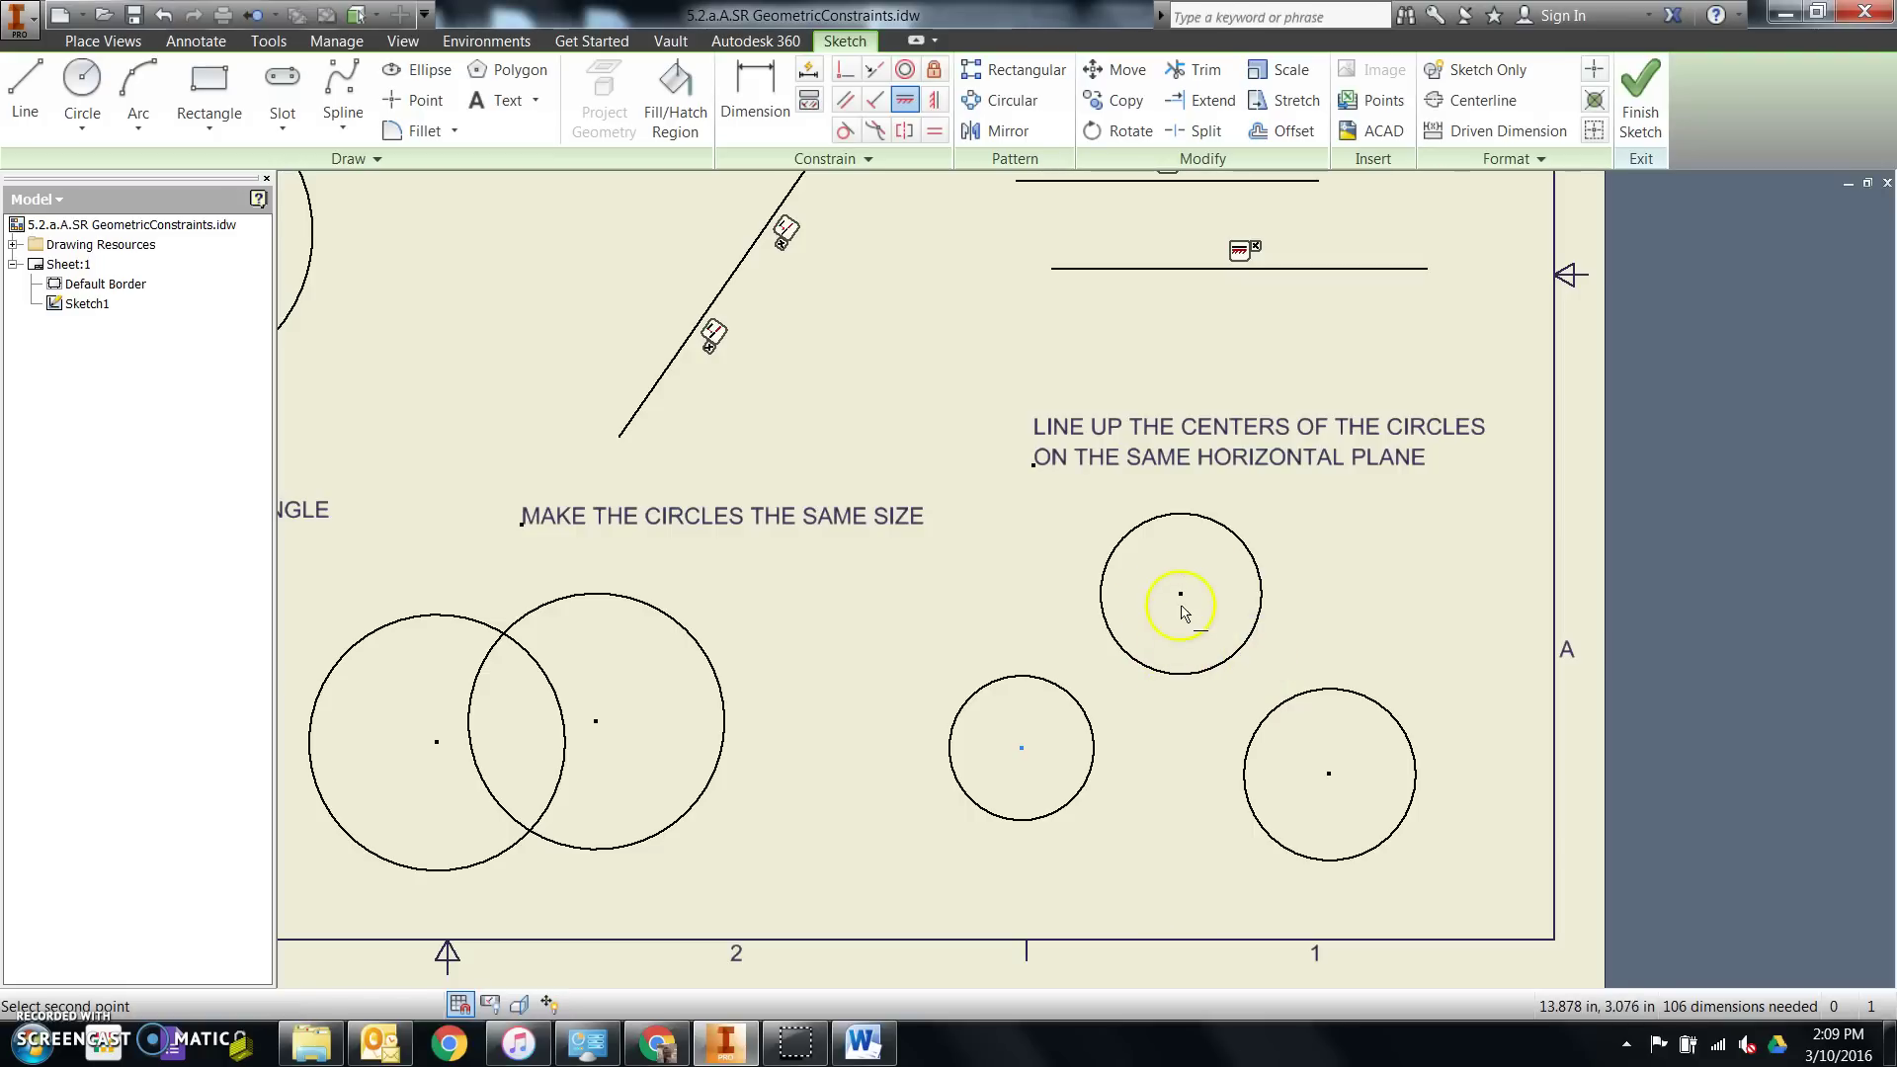
left_click(1181, 596)
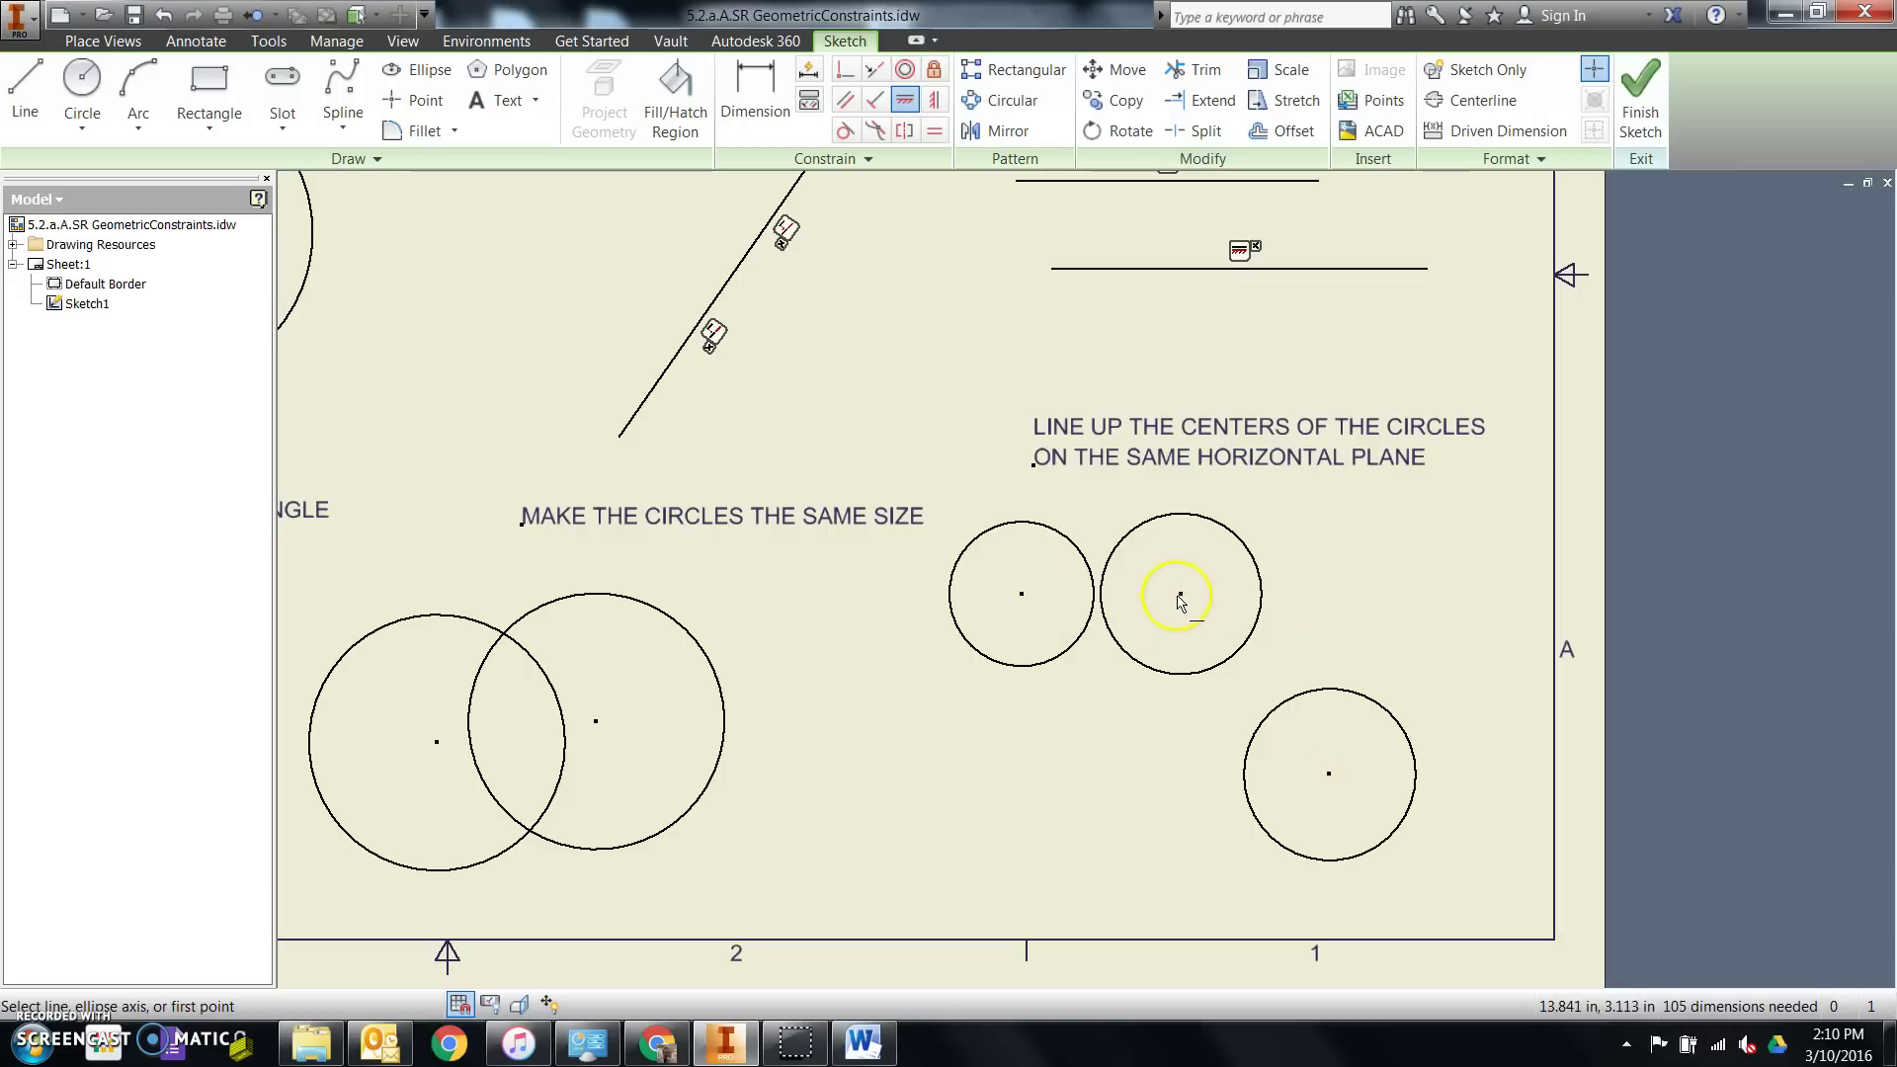
left_click(1179, 594)
left_click(1328, 773)
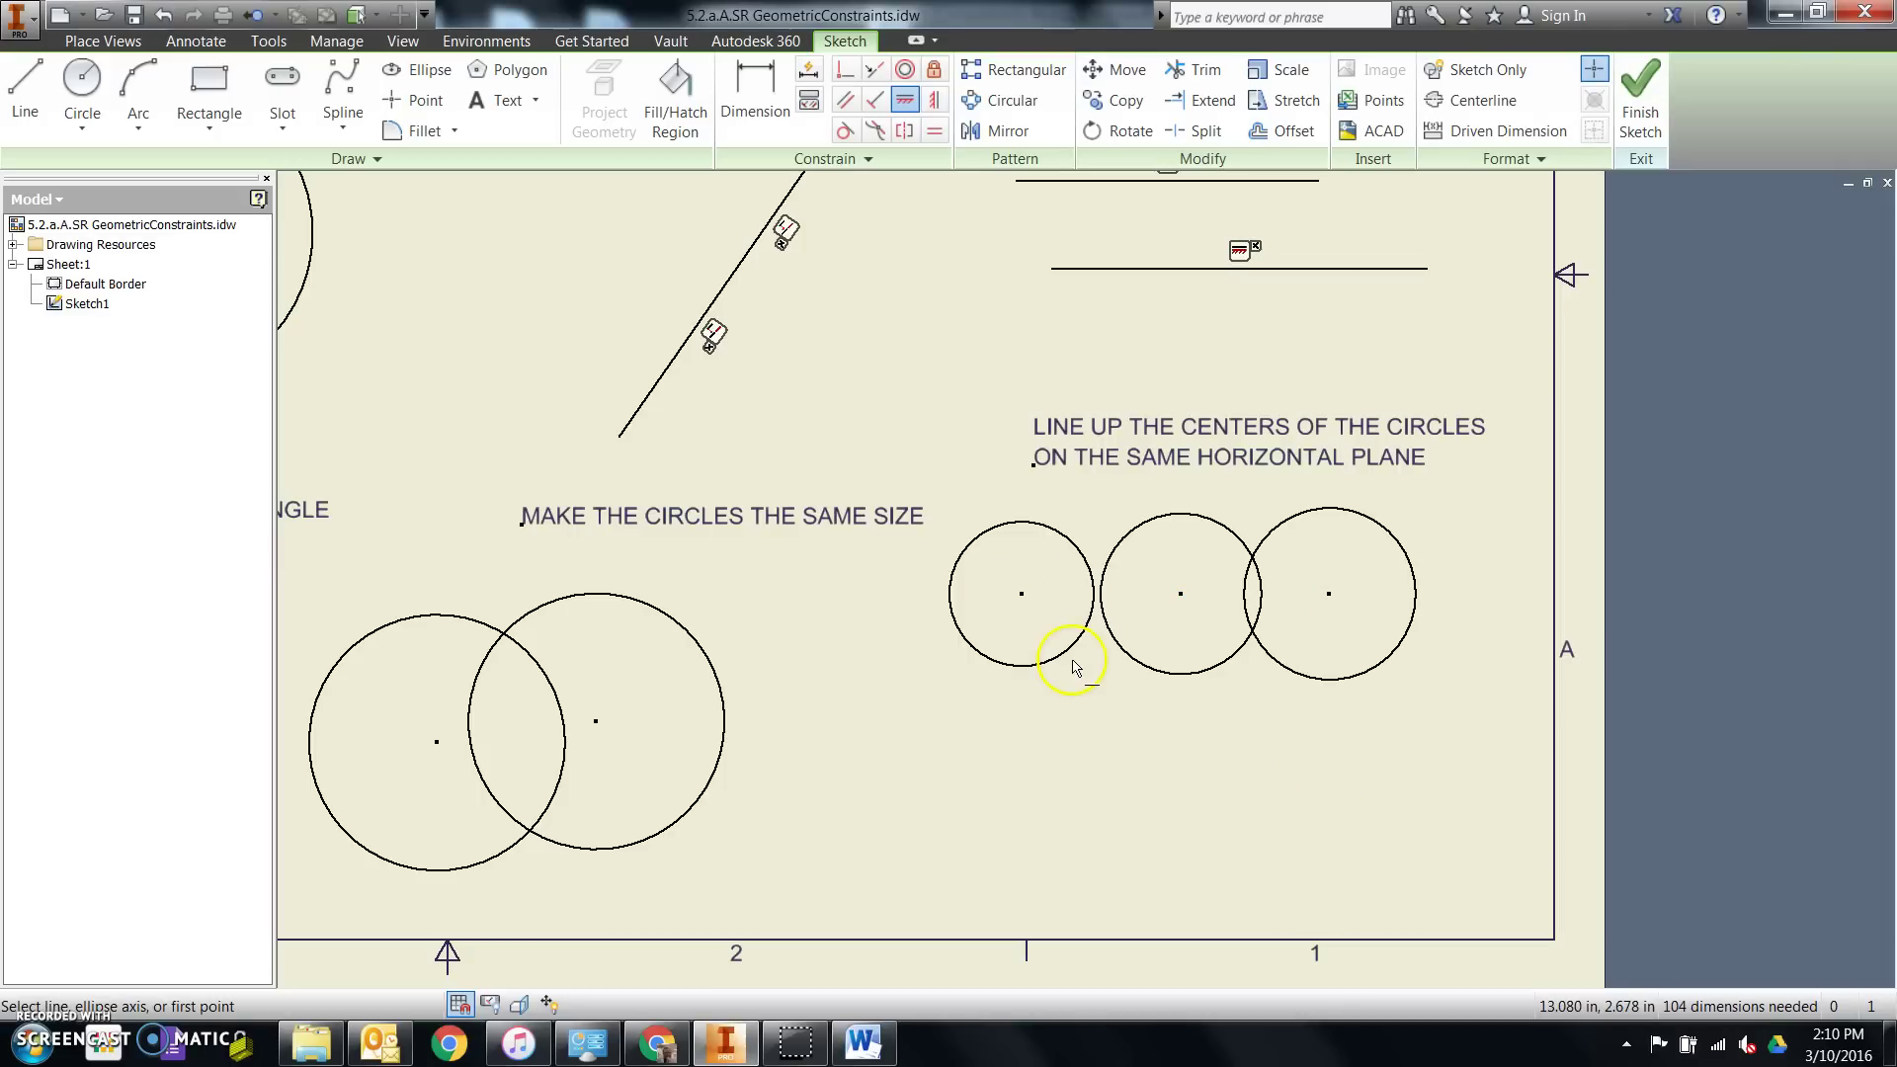
Step: Undo the two earlier circle alignments while keeping the equal-size constraint on the circles
left_click(164, 15)
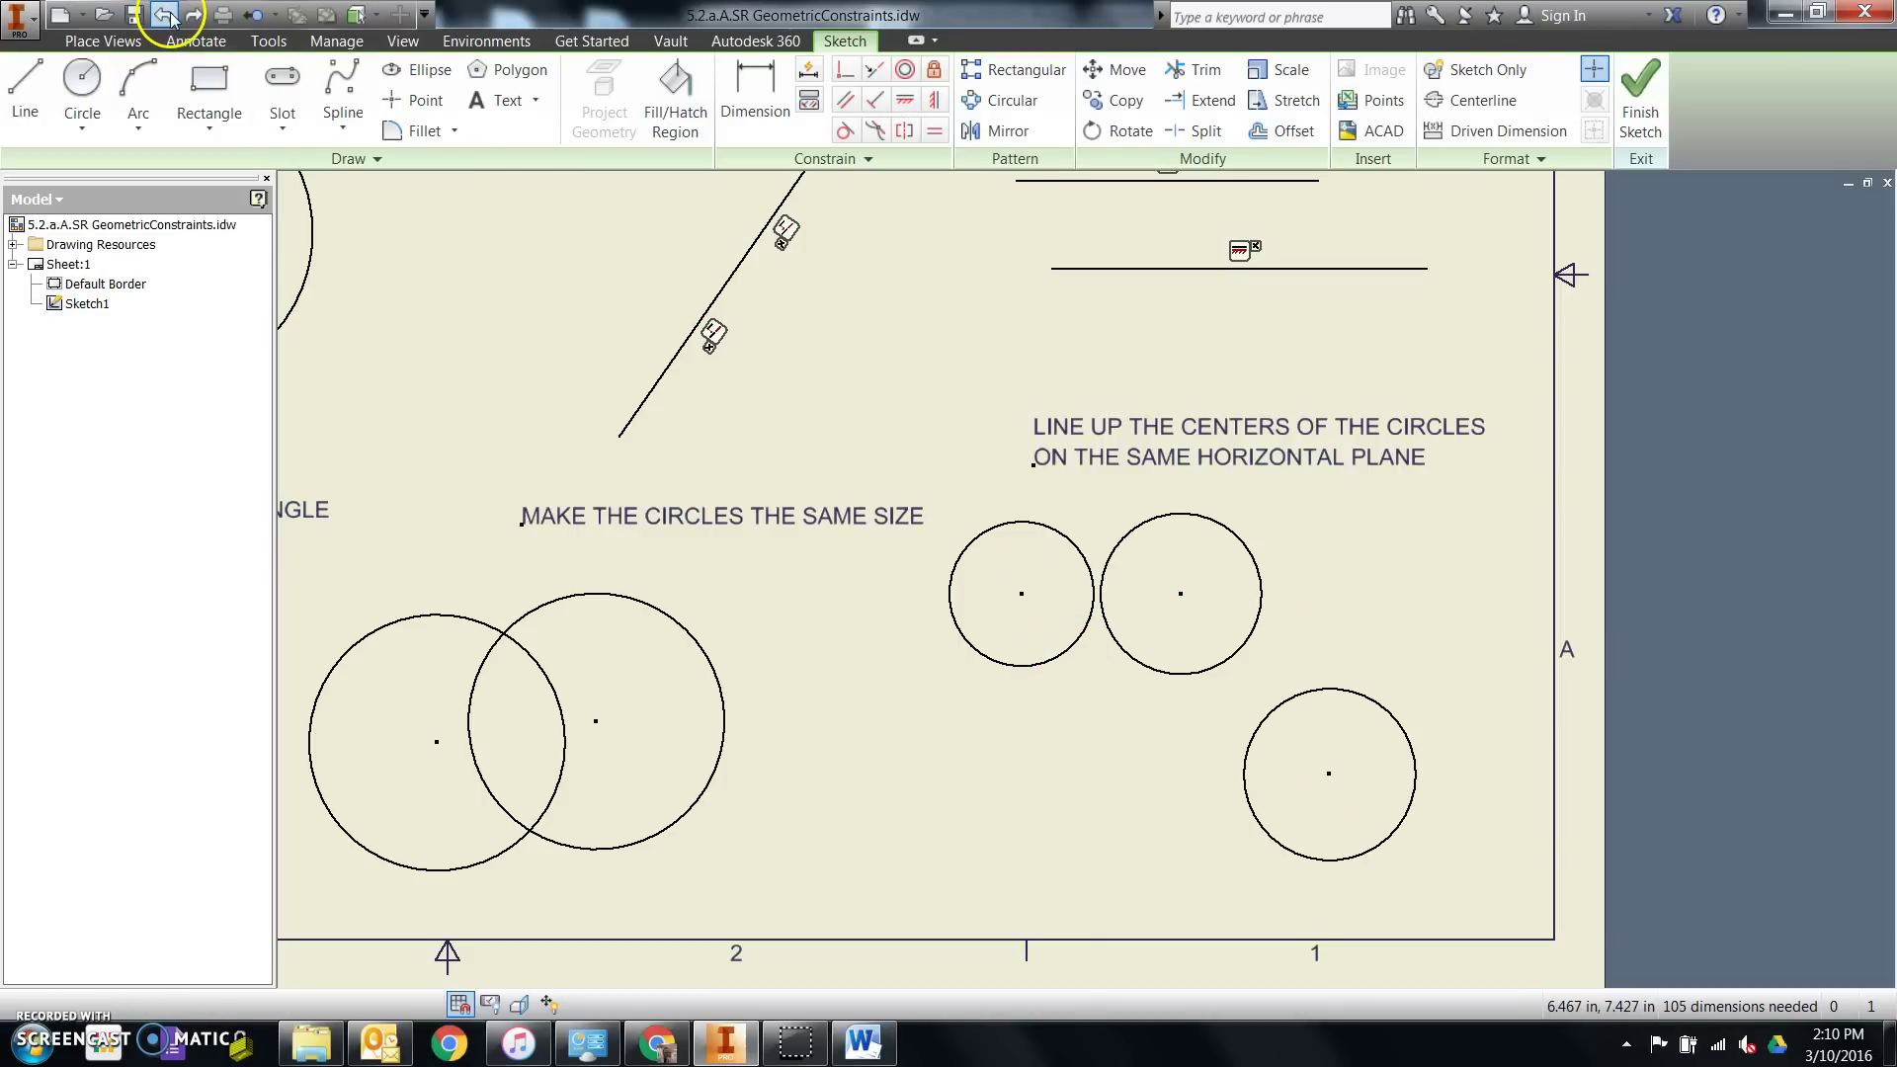
left_click(164, 15)
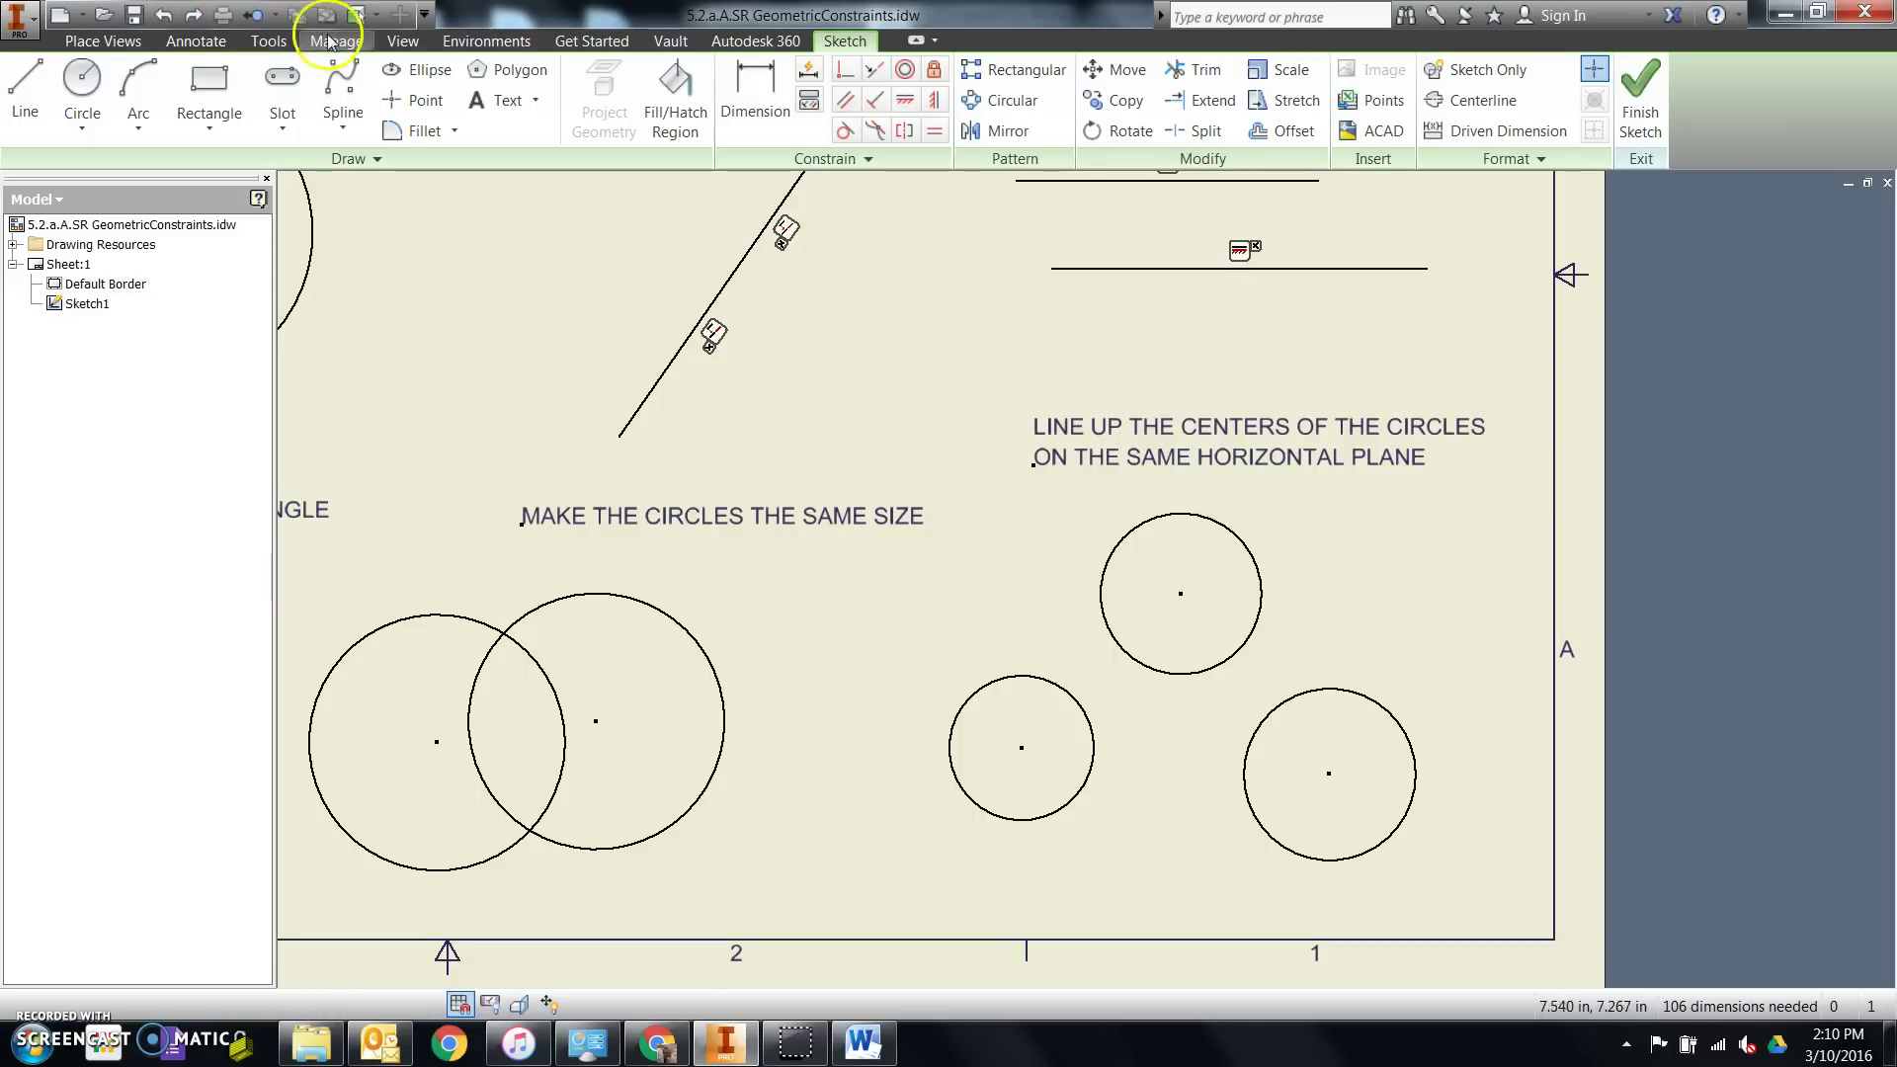
left_click(194, 17)
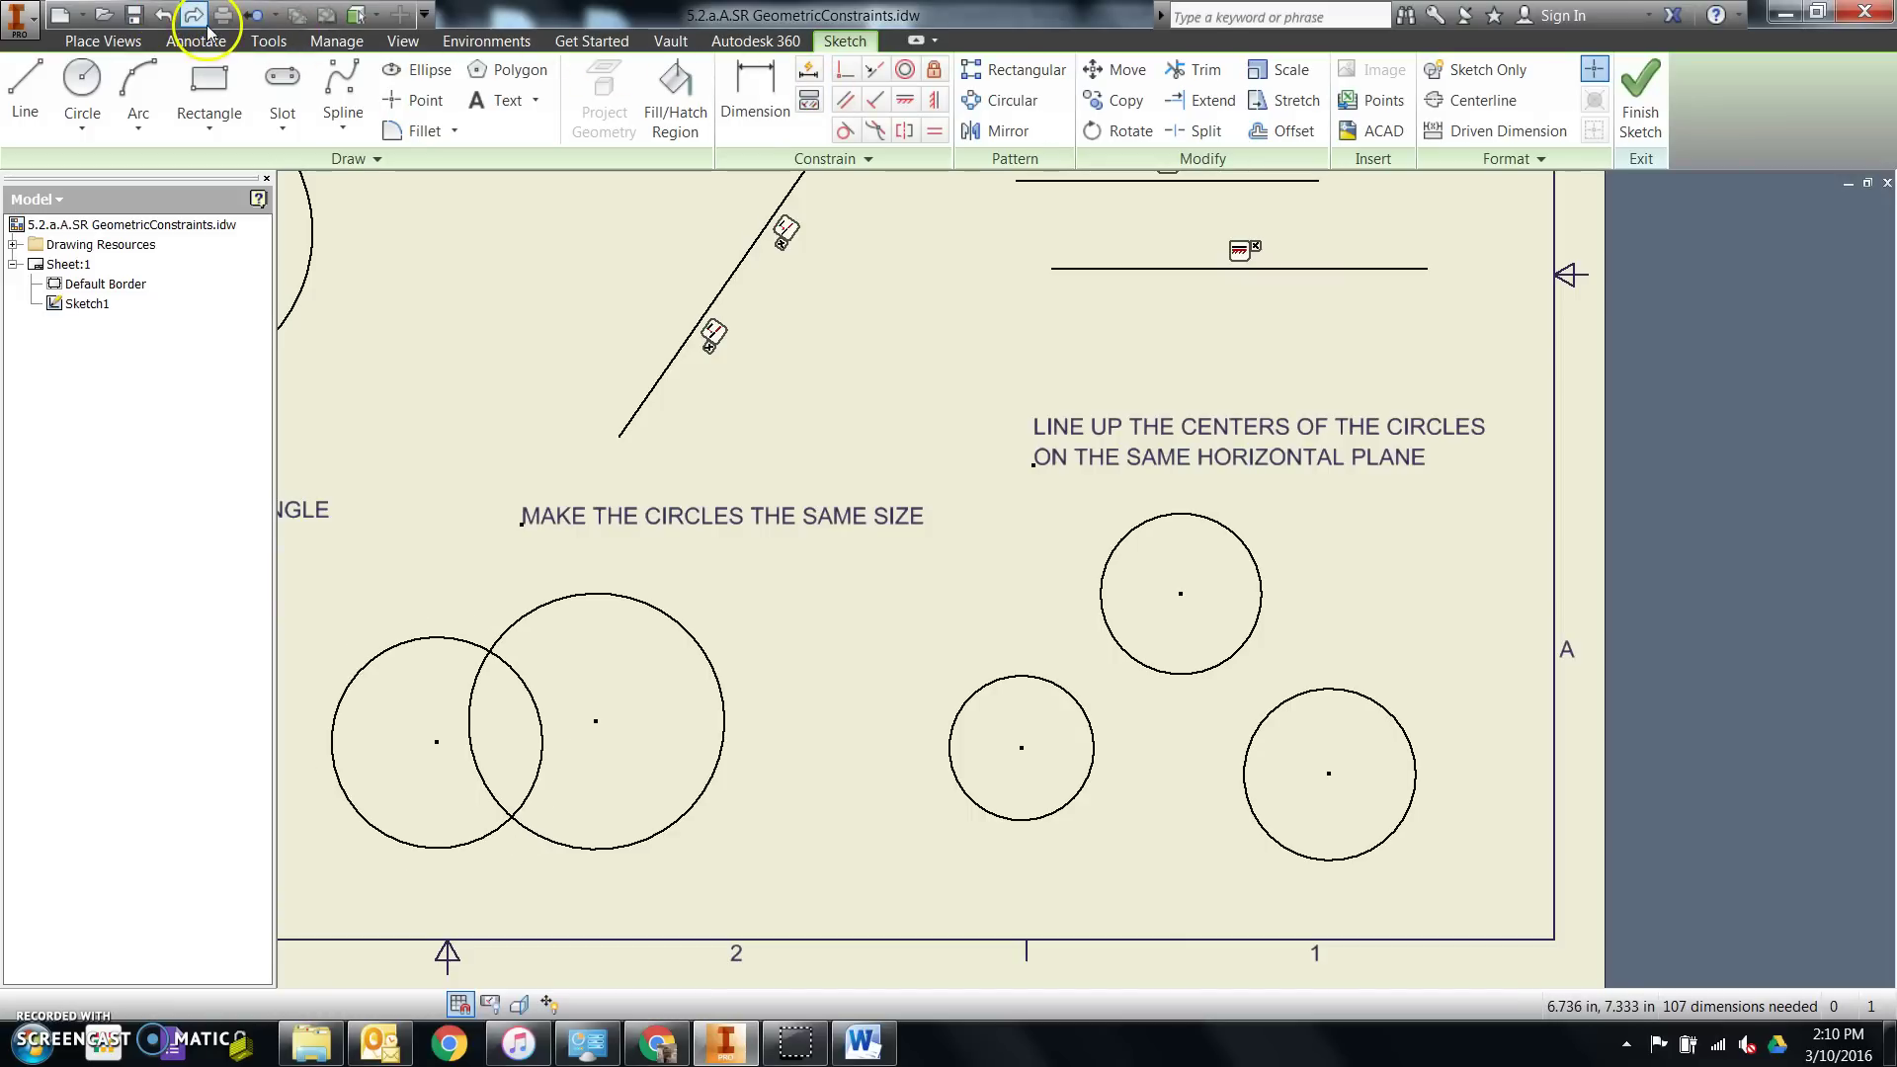
left_click(193, 16)
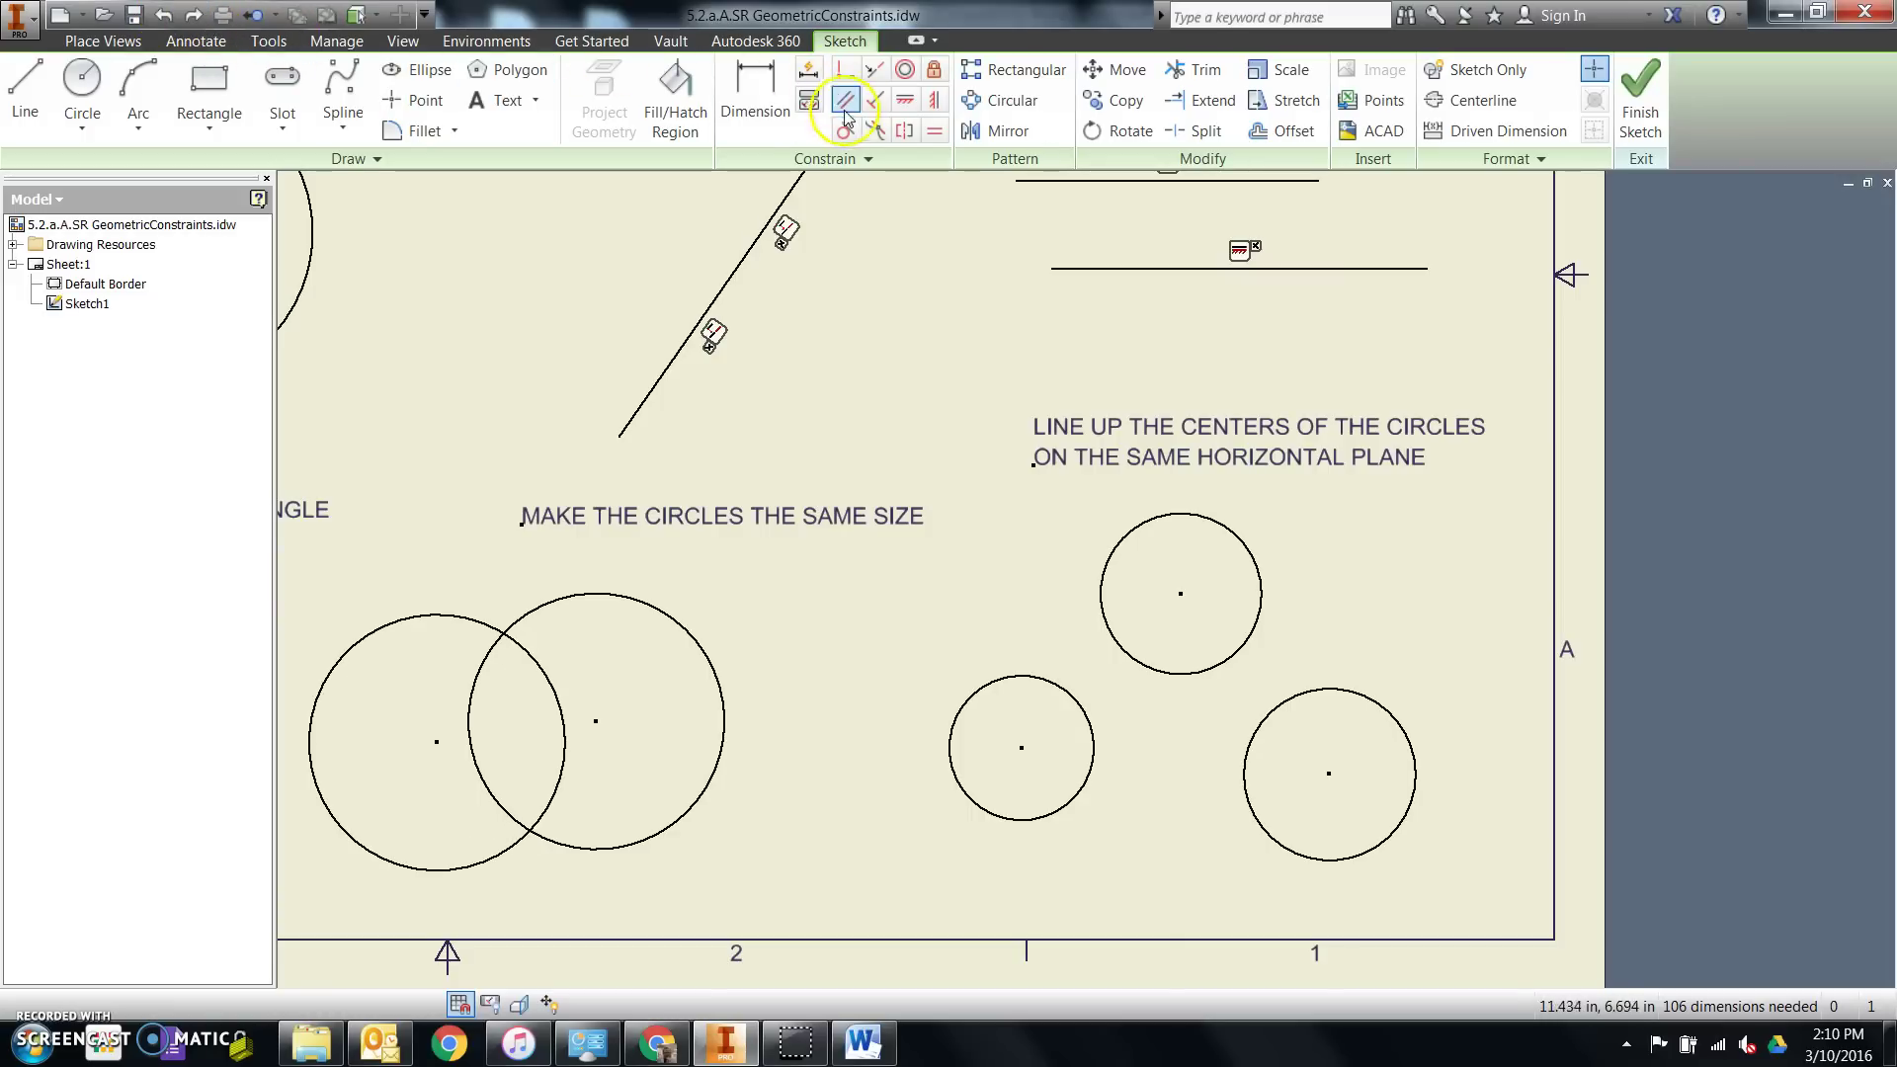
Step: Retry horizontally aligning the lower circle centres, then undo the unwanted alignment with Ctrl+Z
left_click(904, 100)
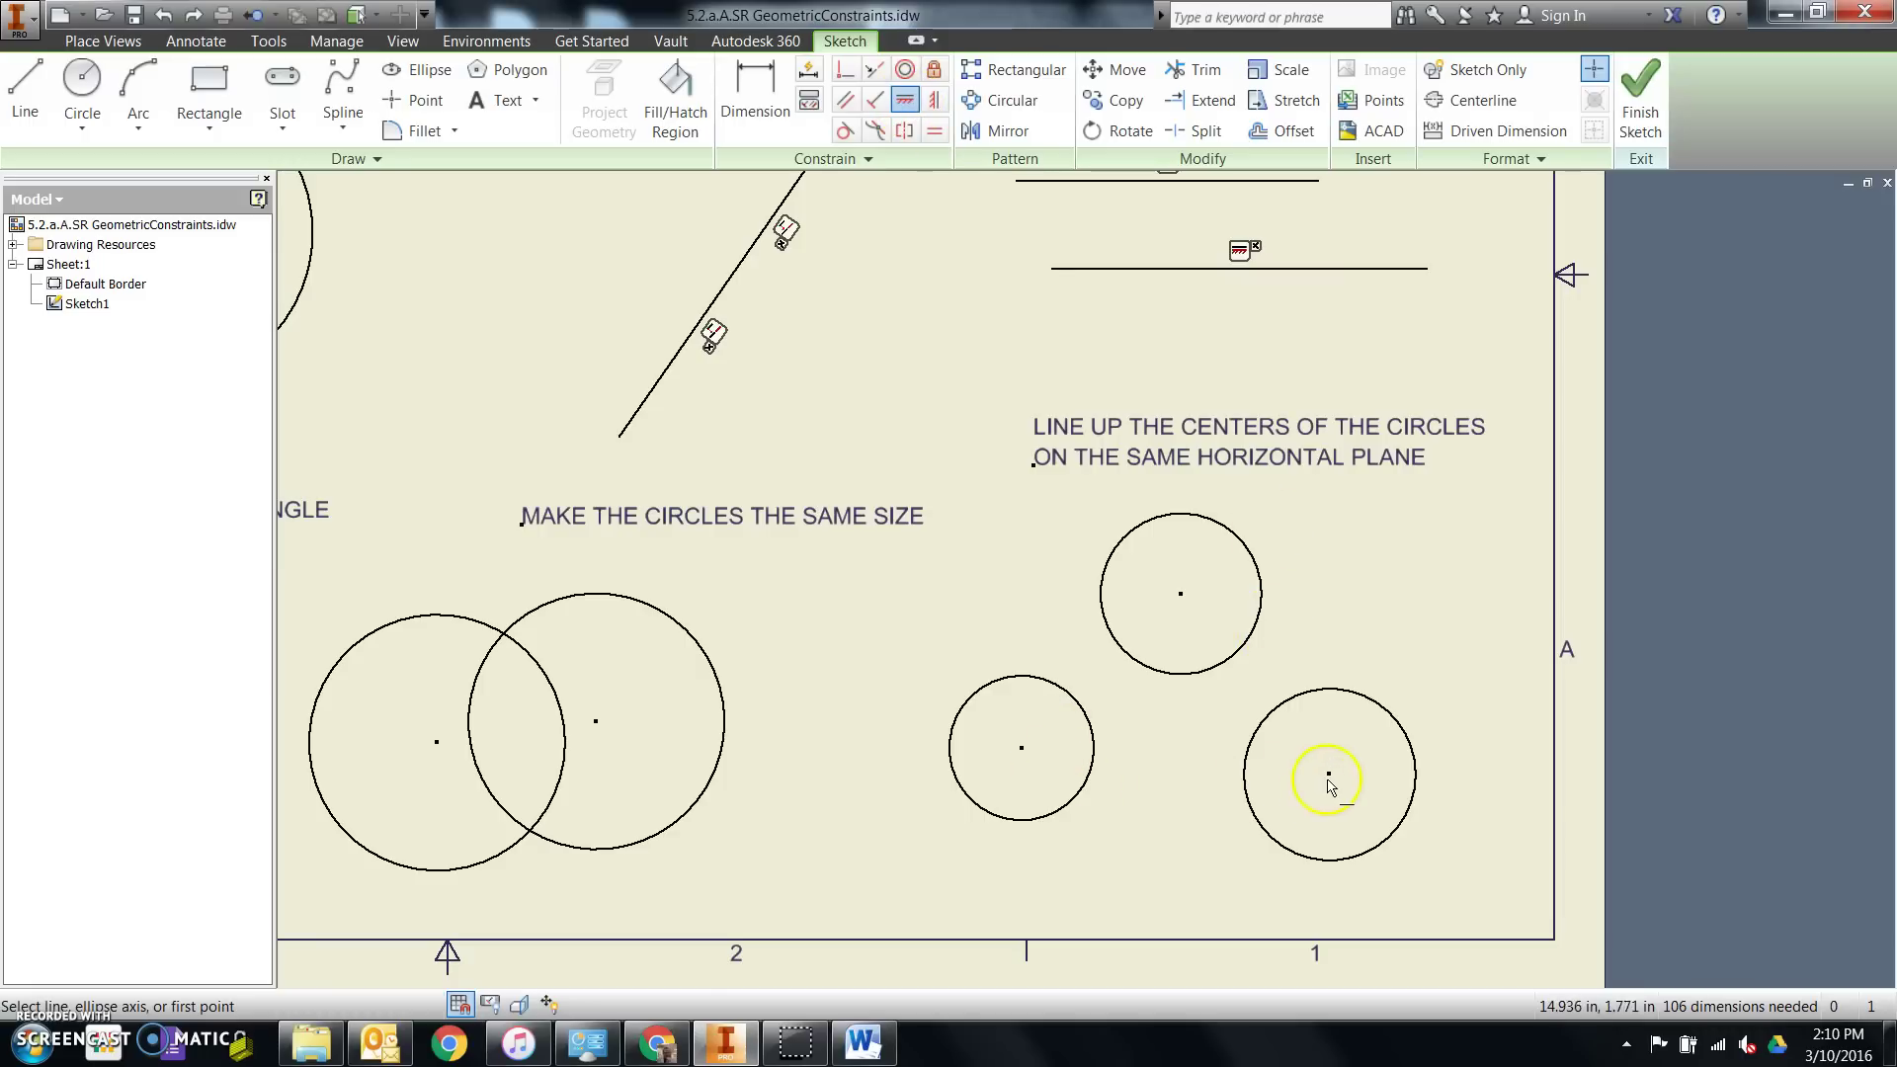
left_click(1329, 776)
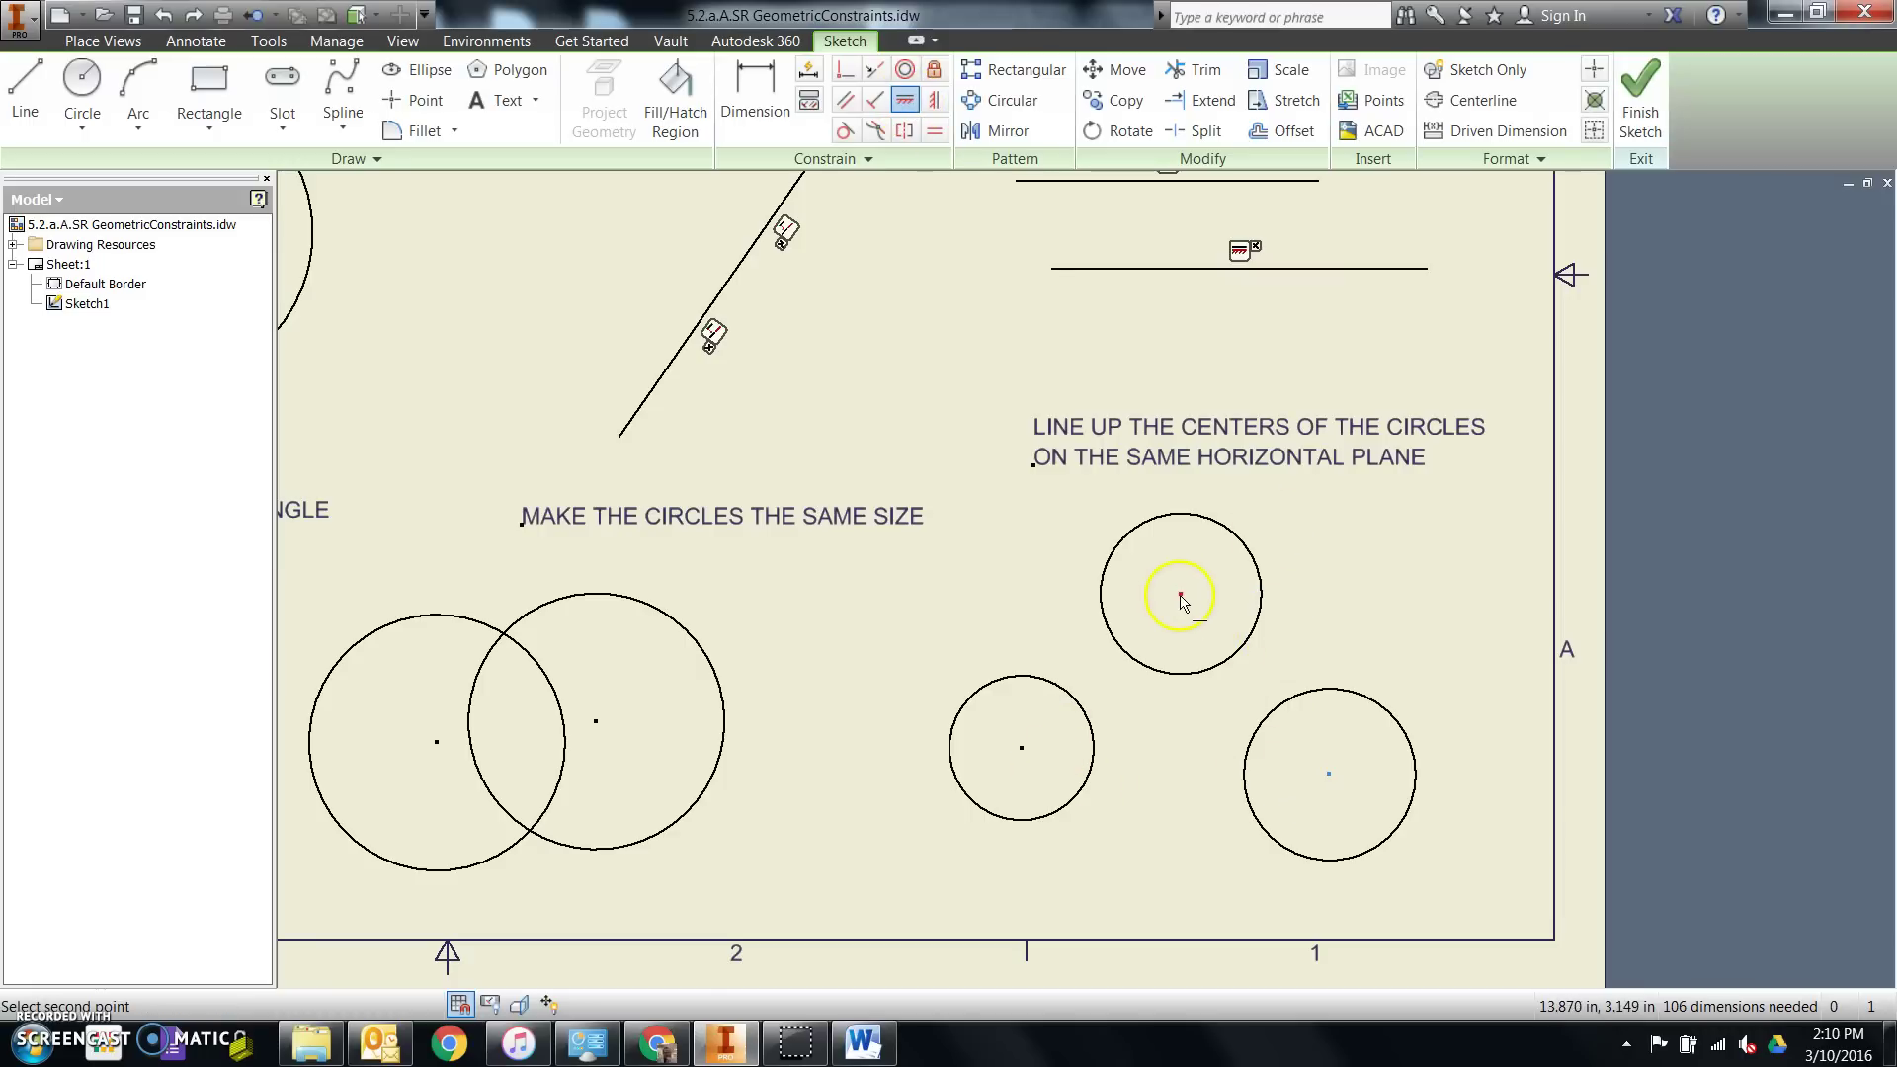
left_click(1180, 594)
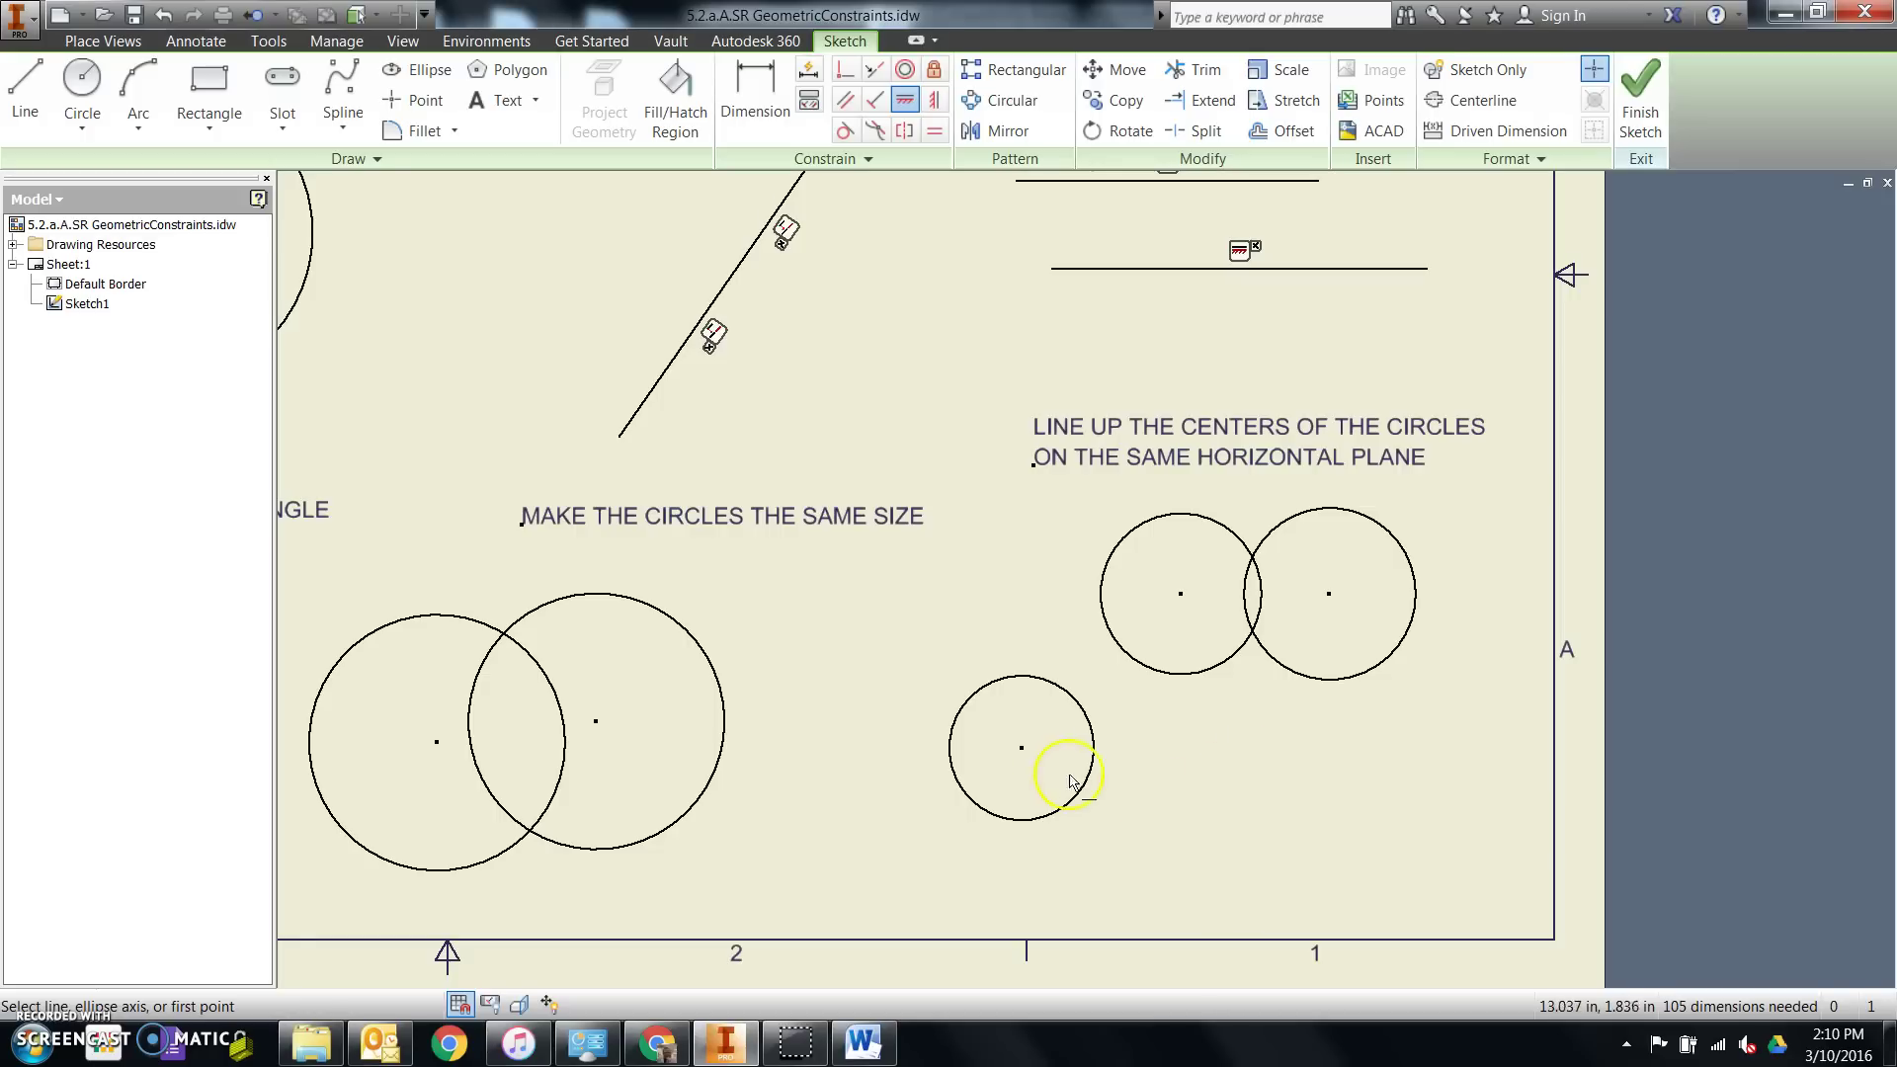
left_click(1022, 749)
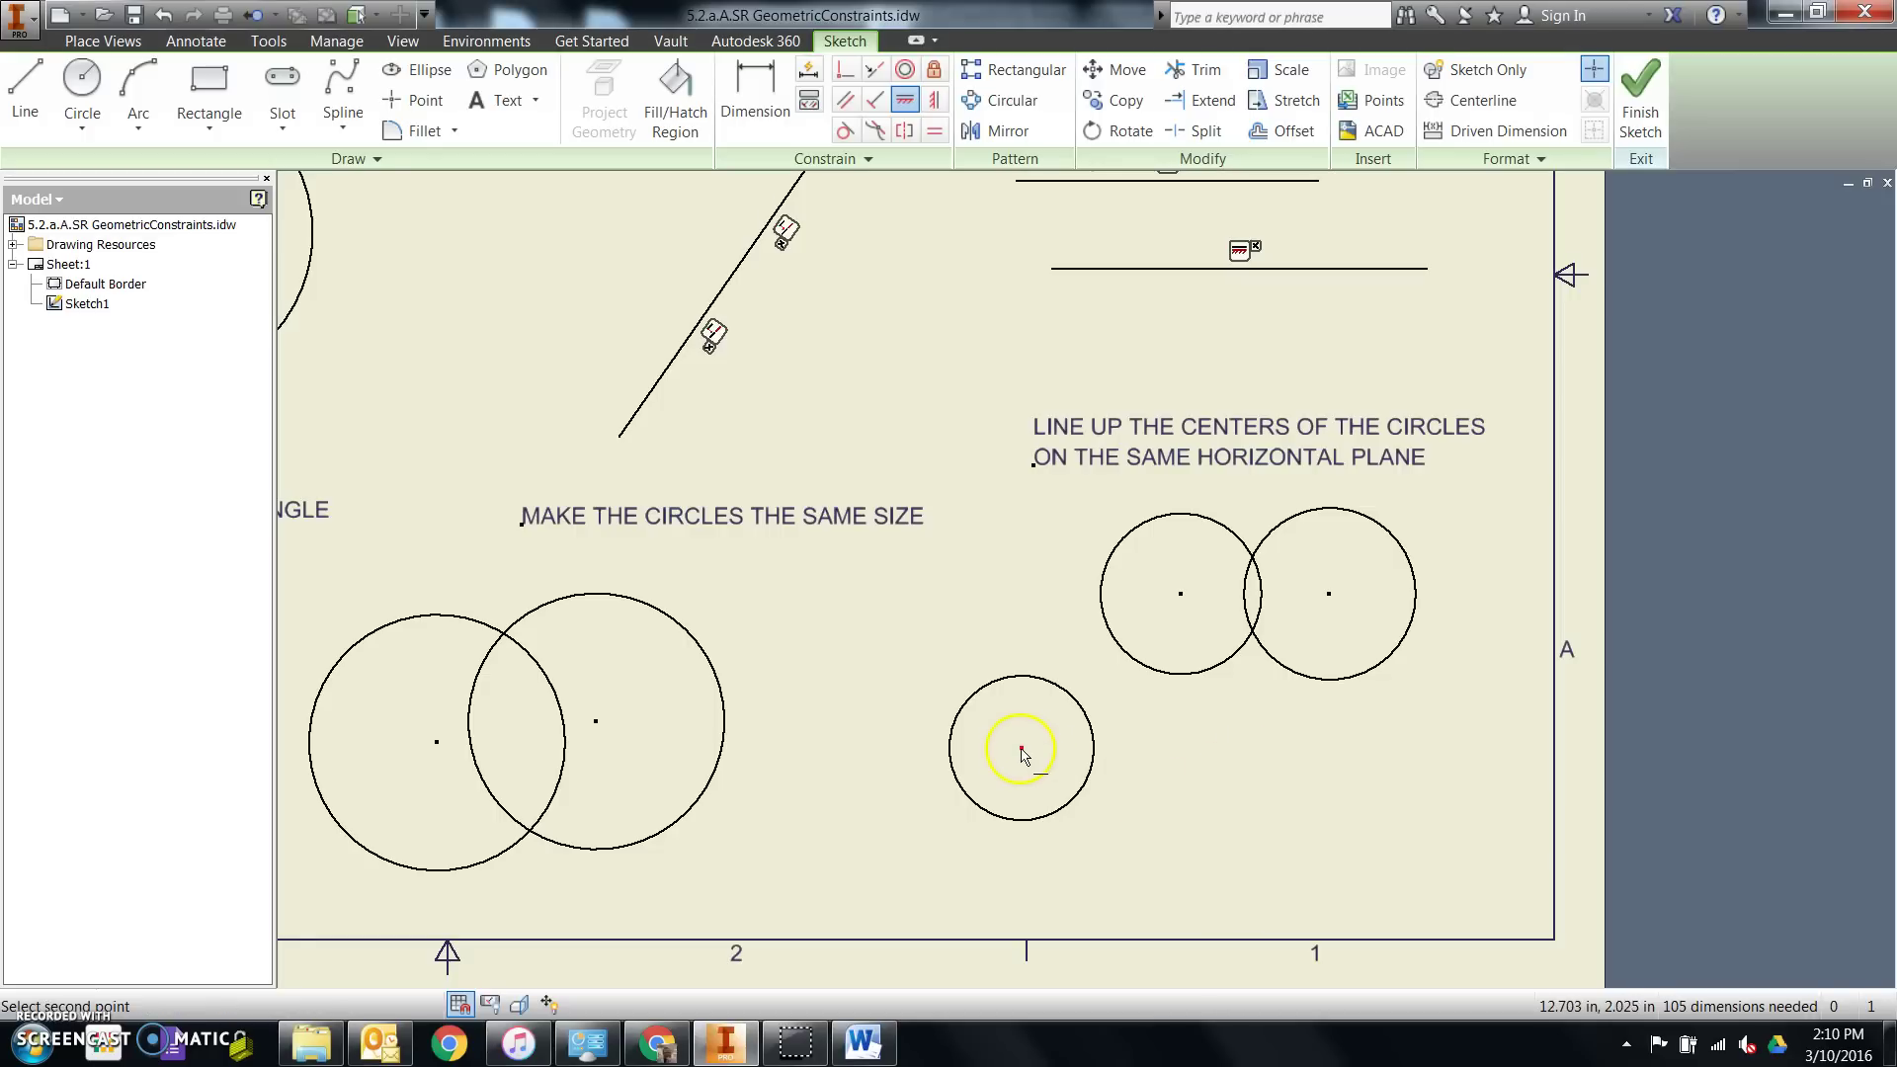
left_click(1181, 594)
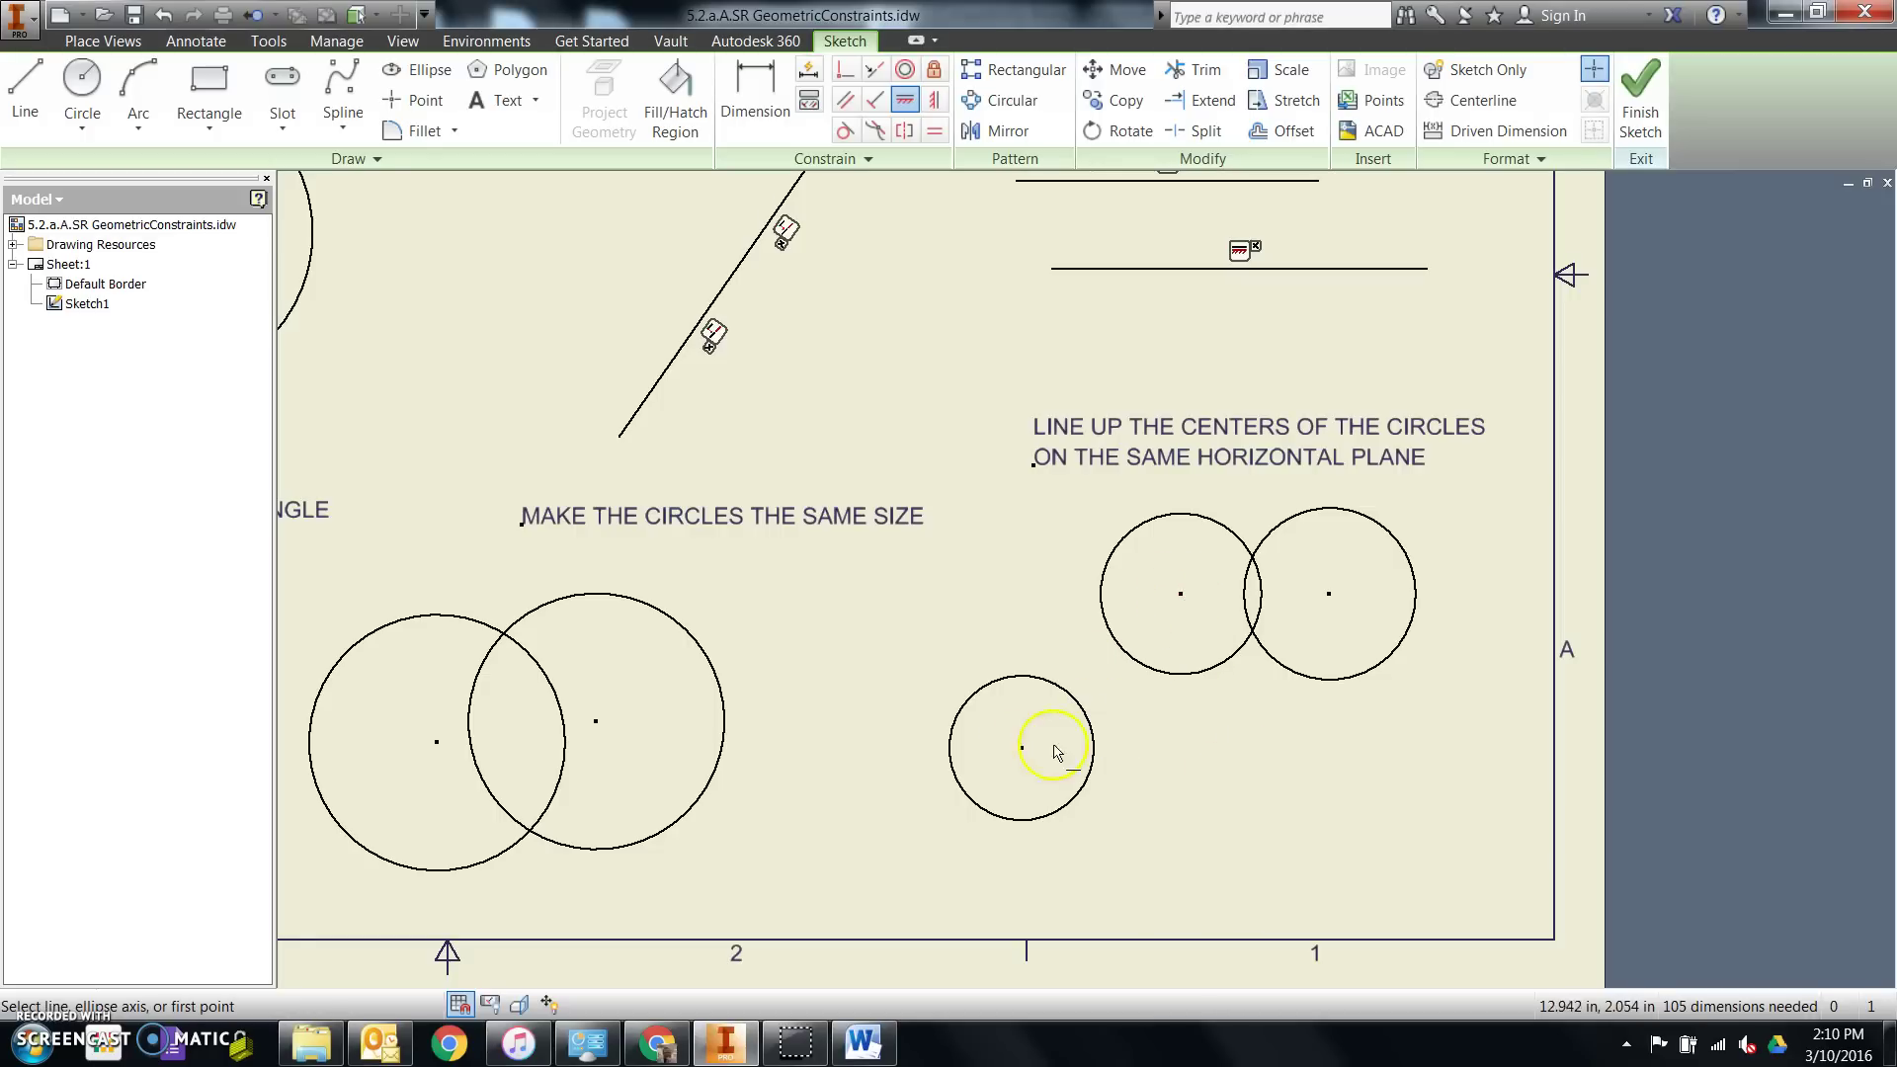
left_click(1021, 749)
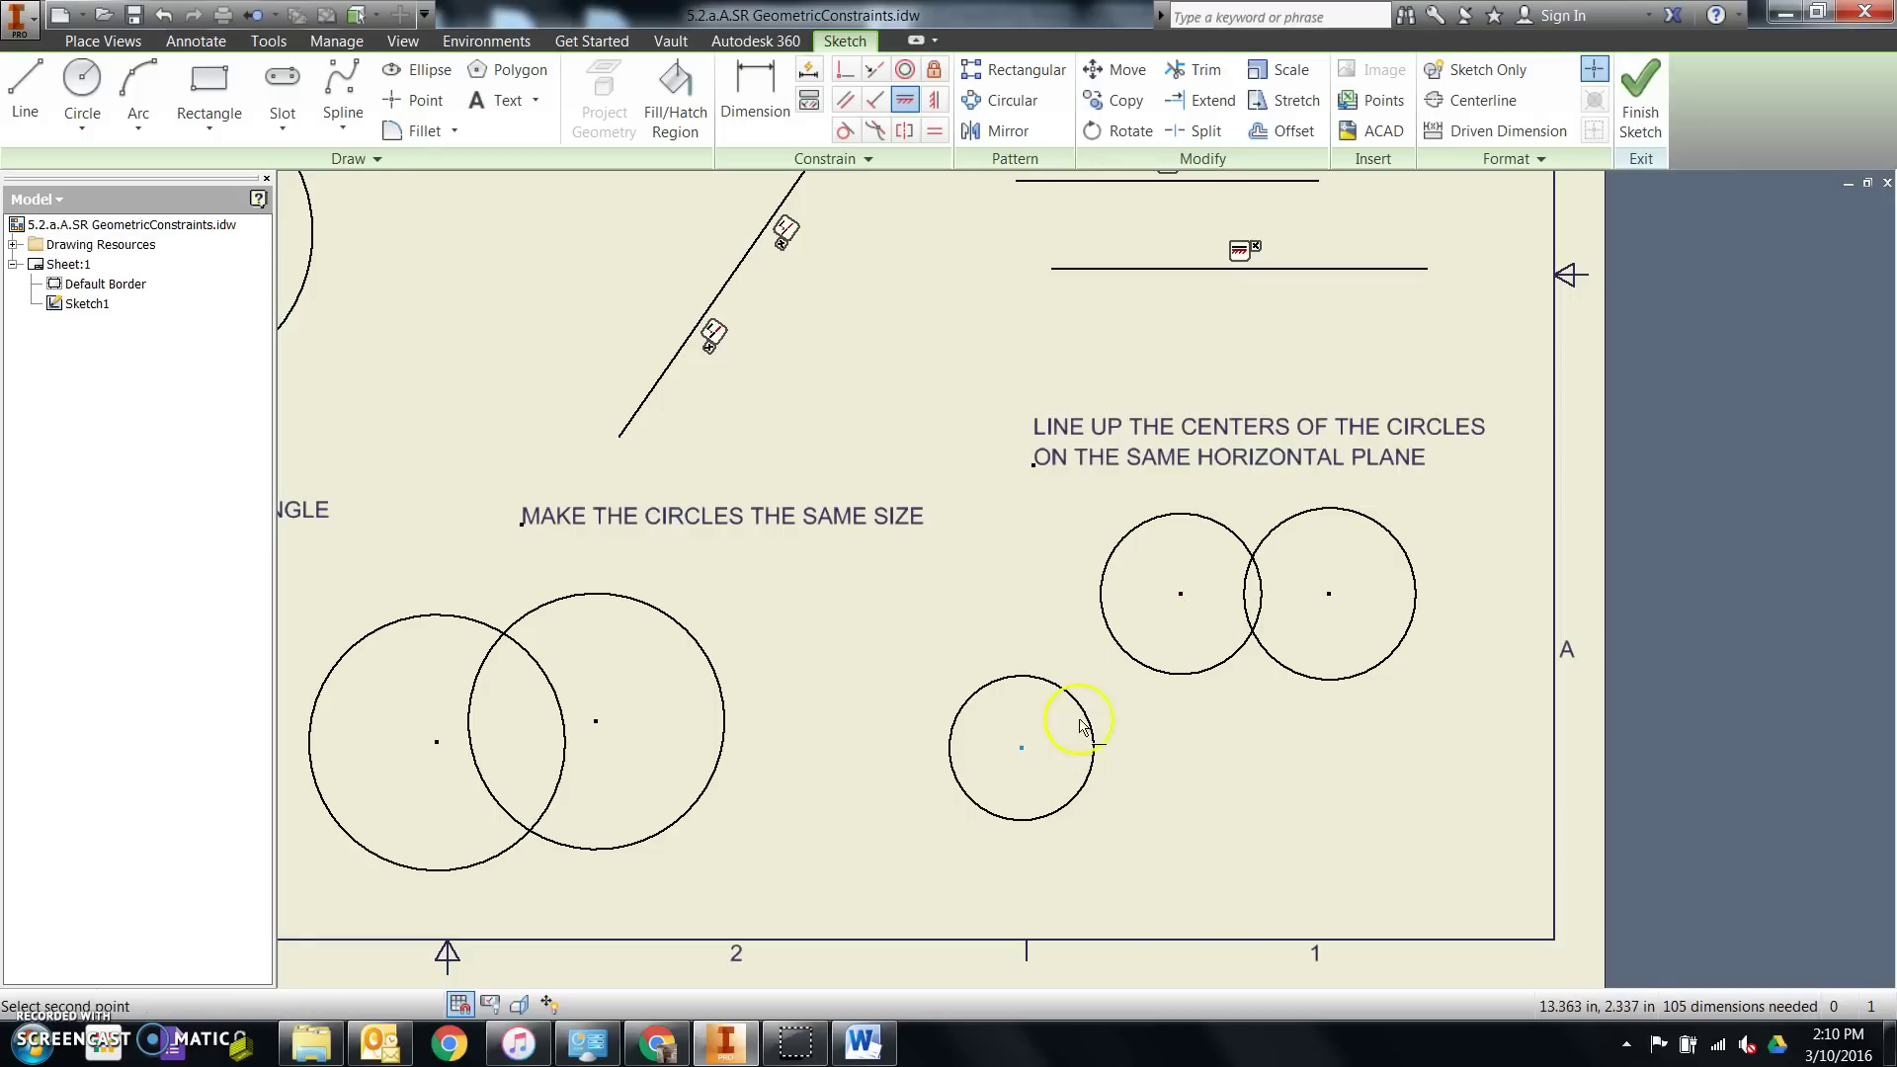
left_click(1181, 593)
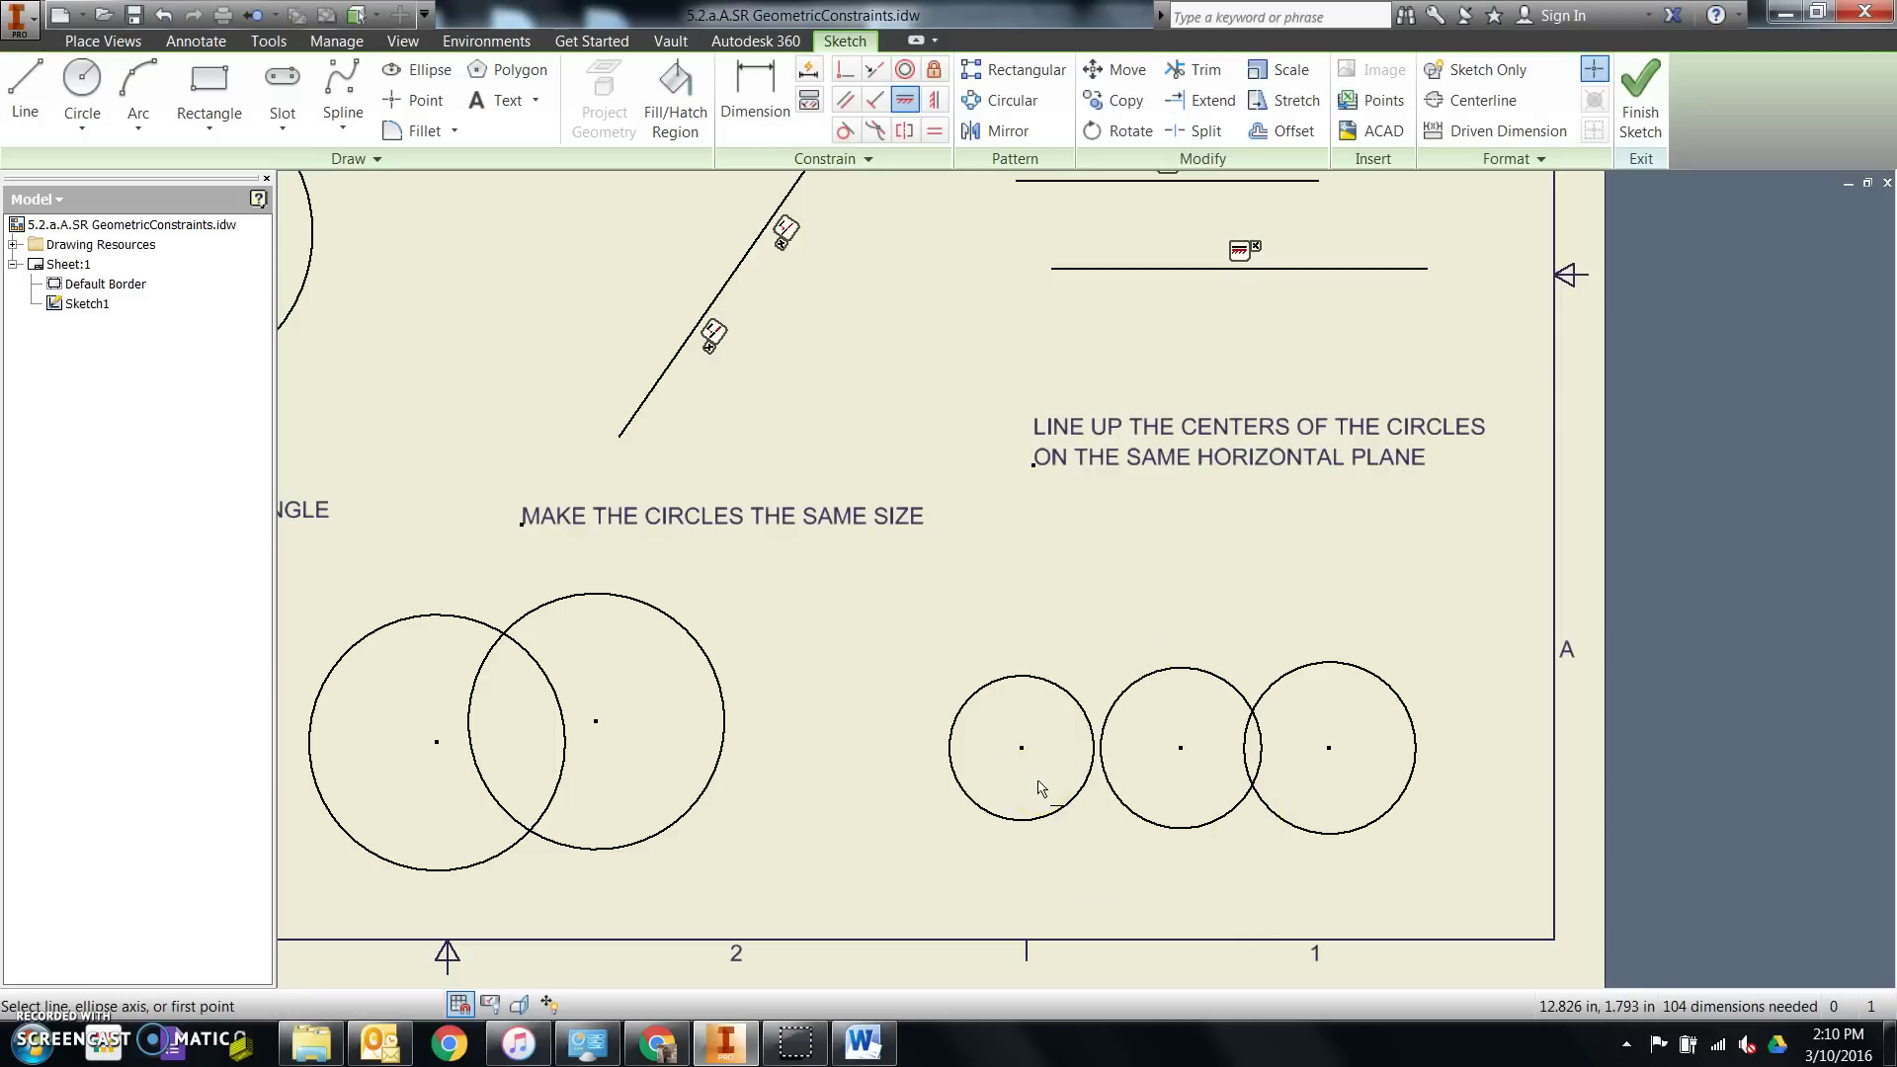
key("ctrl+z")
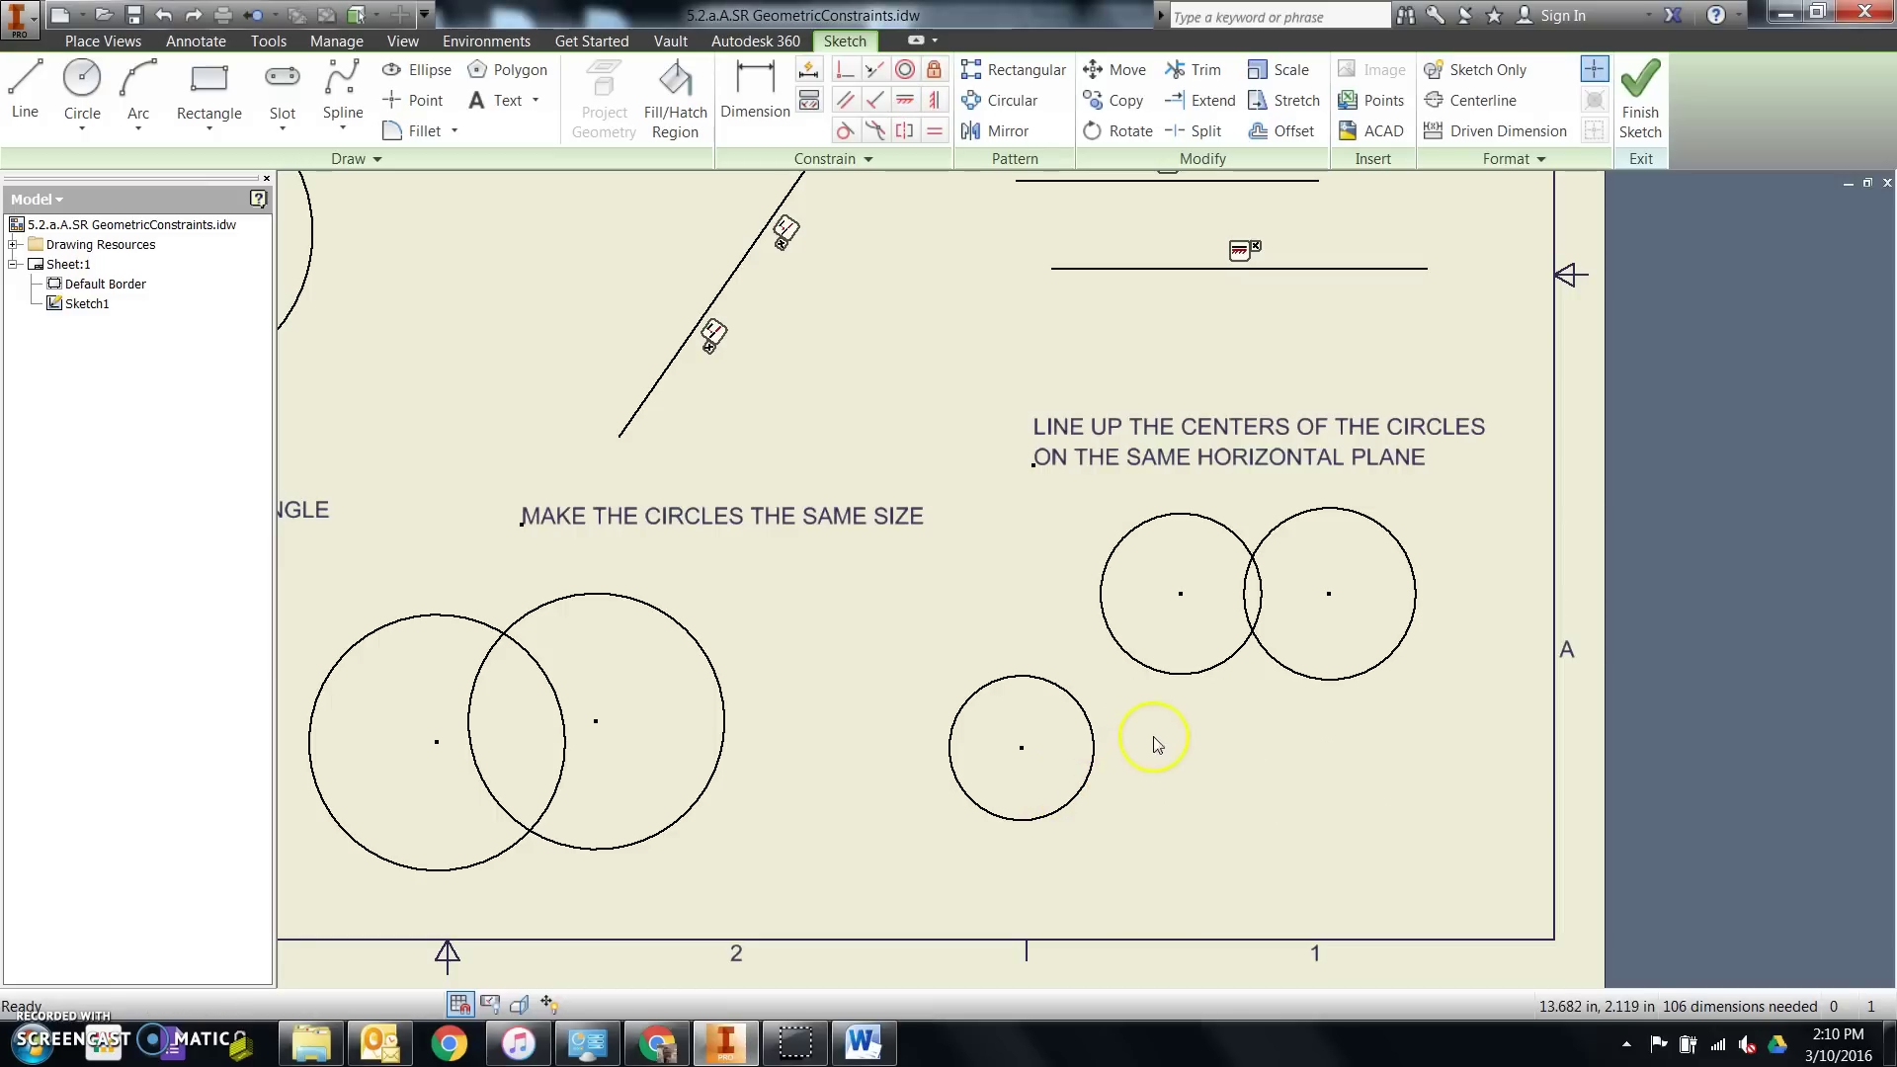
key("ctrl+z")
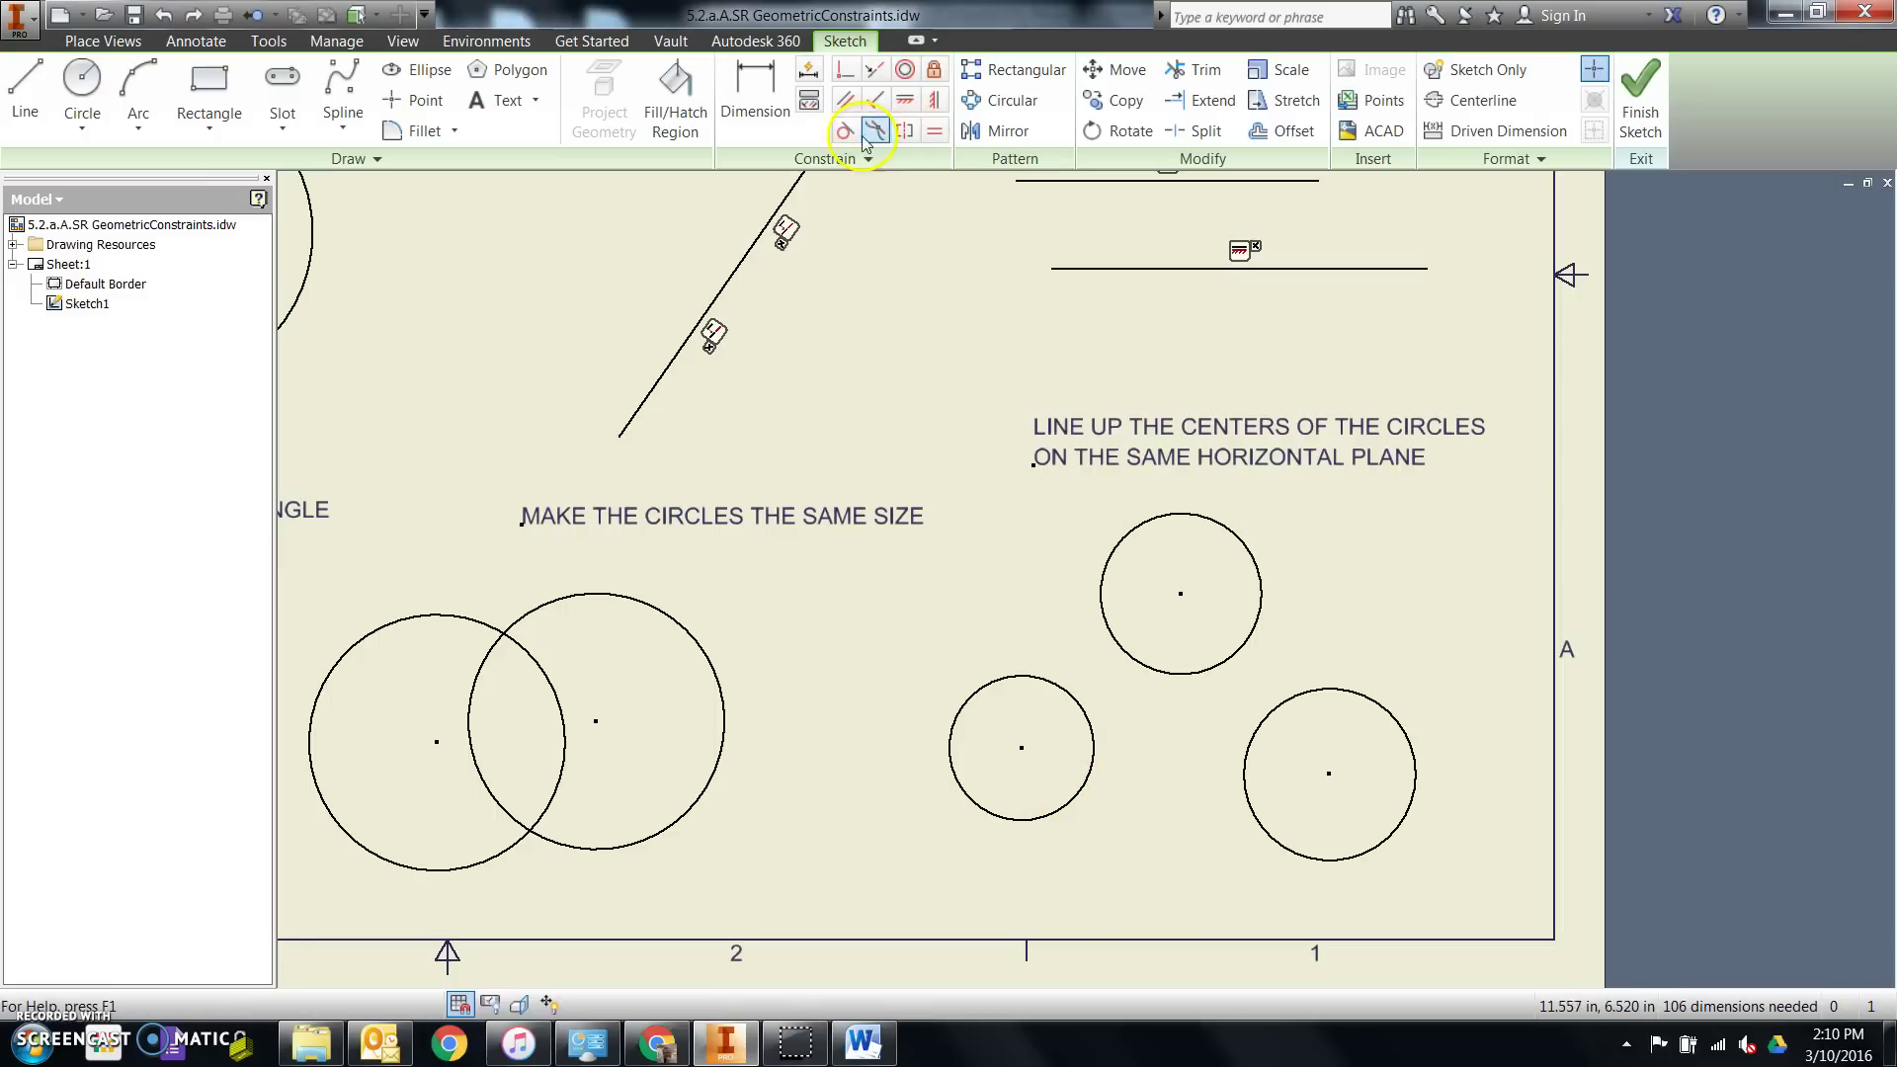
Step: Constrain the lower-left and lower-right circle centres horizontal with the upper circle's centre
left_click(904, 100)
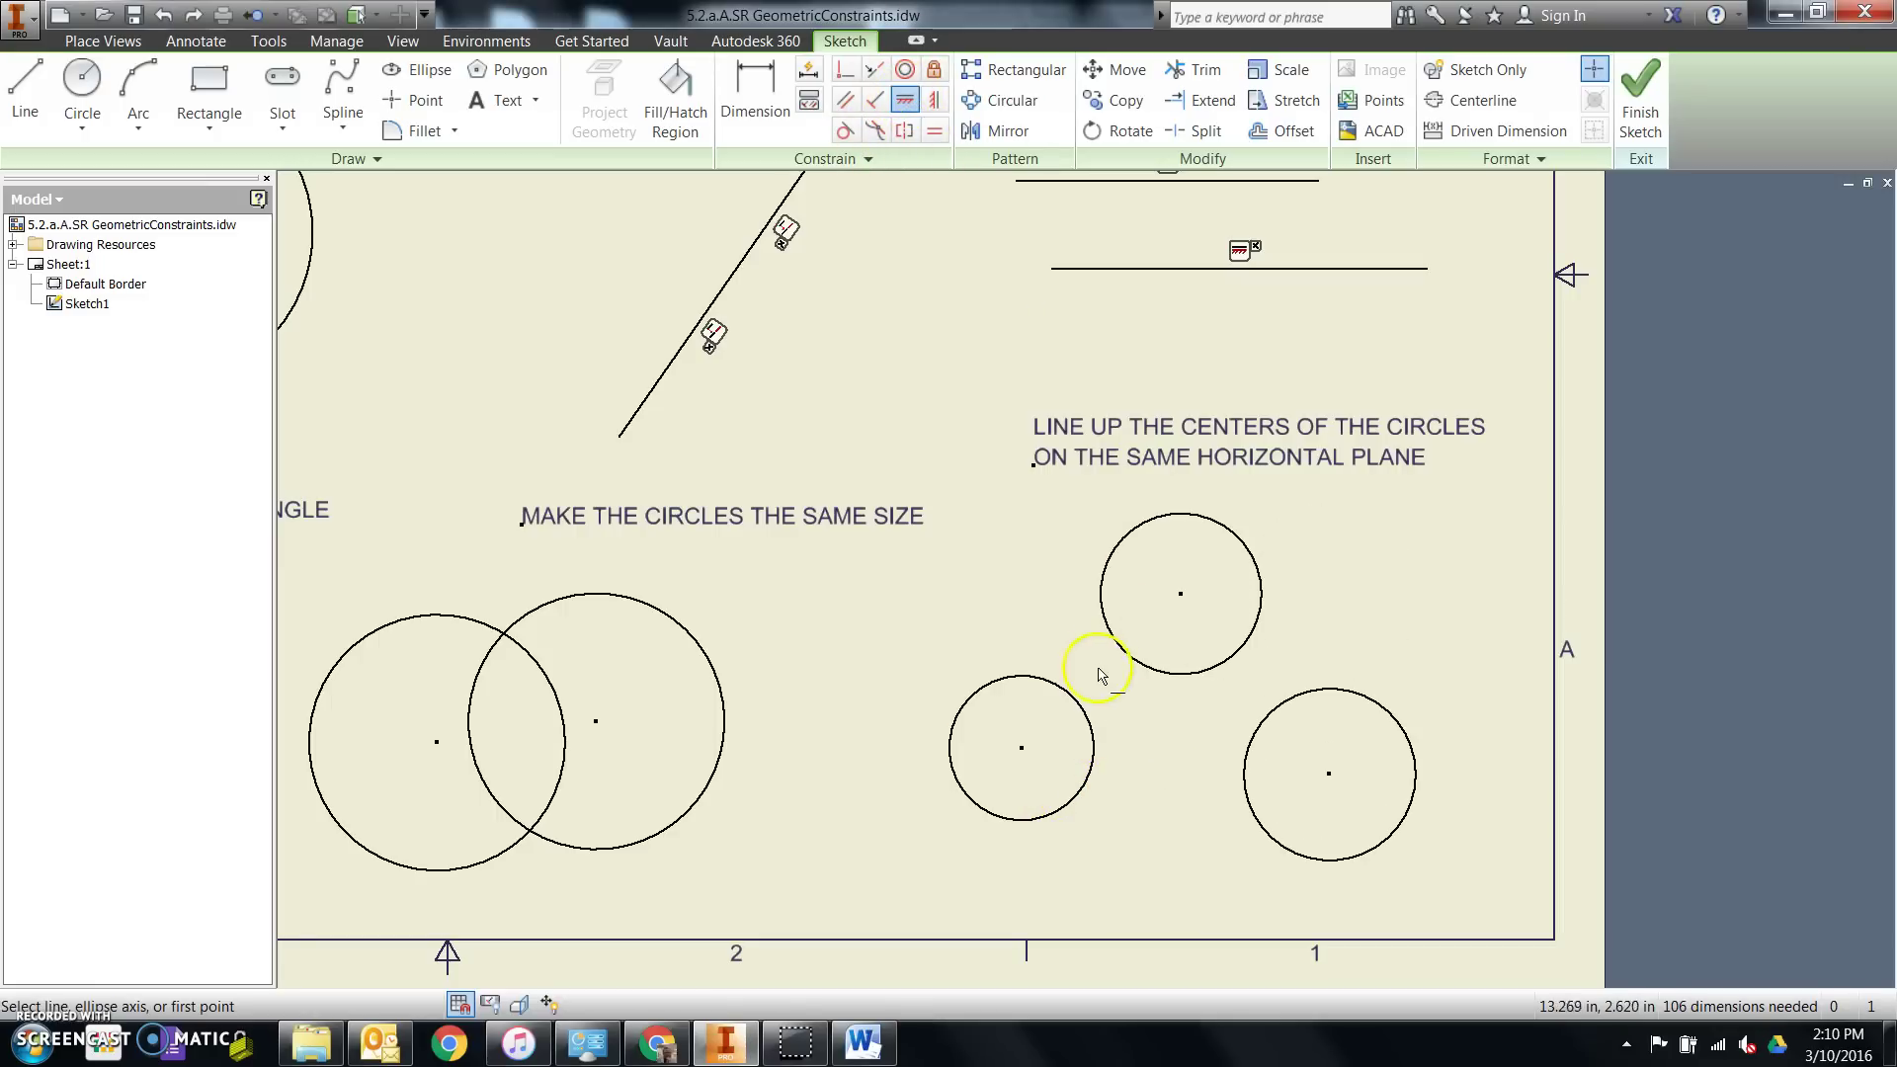
left_click(1031, 748)
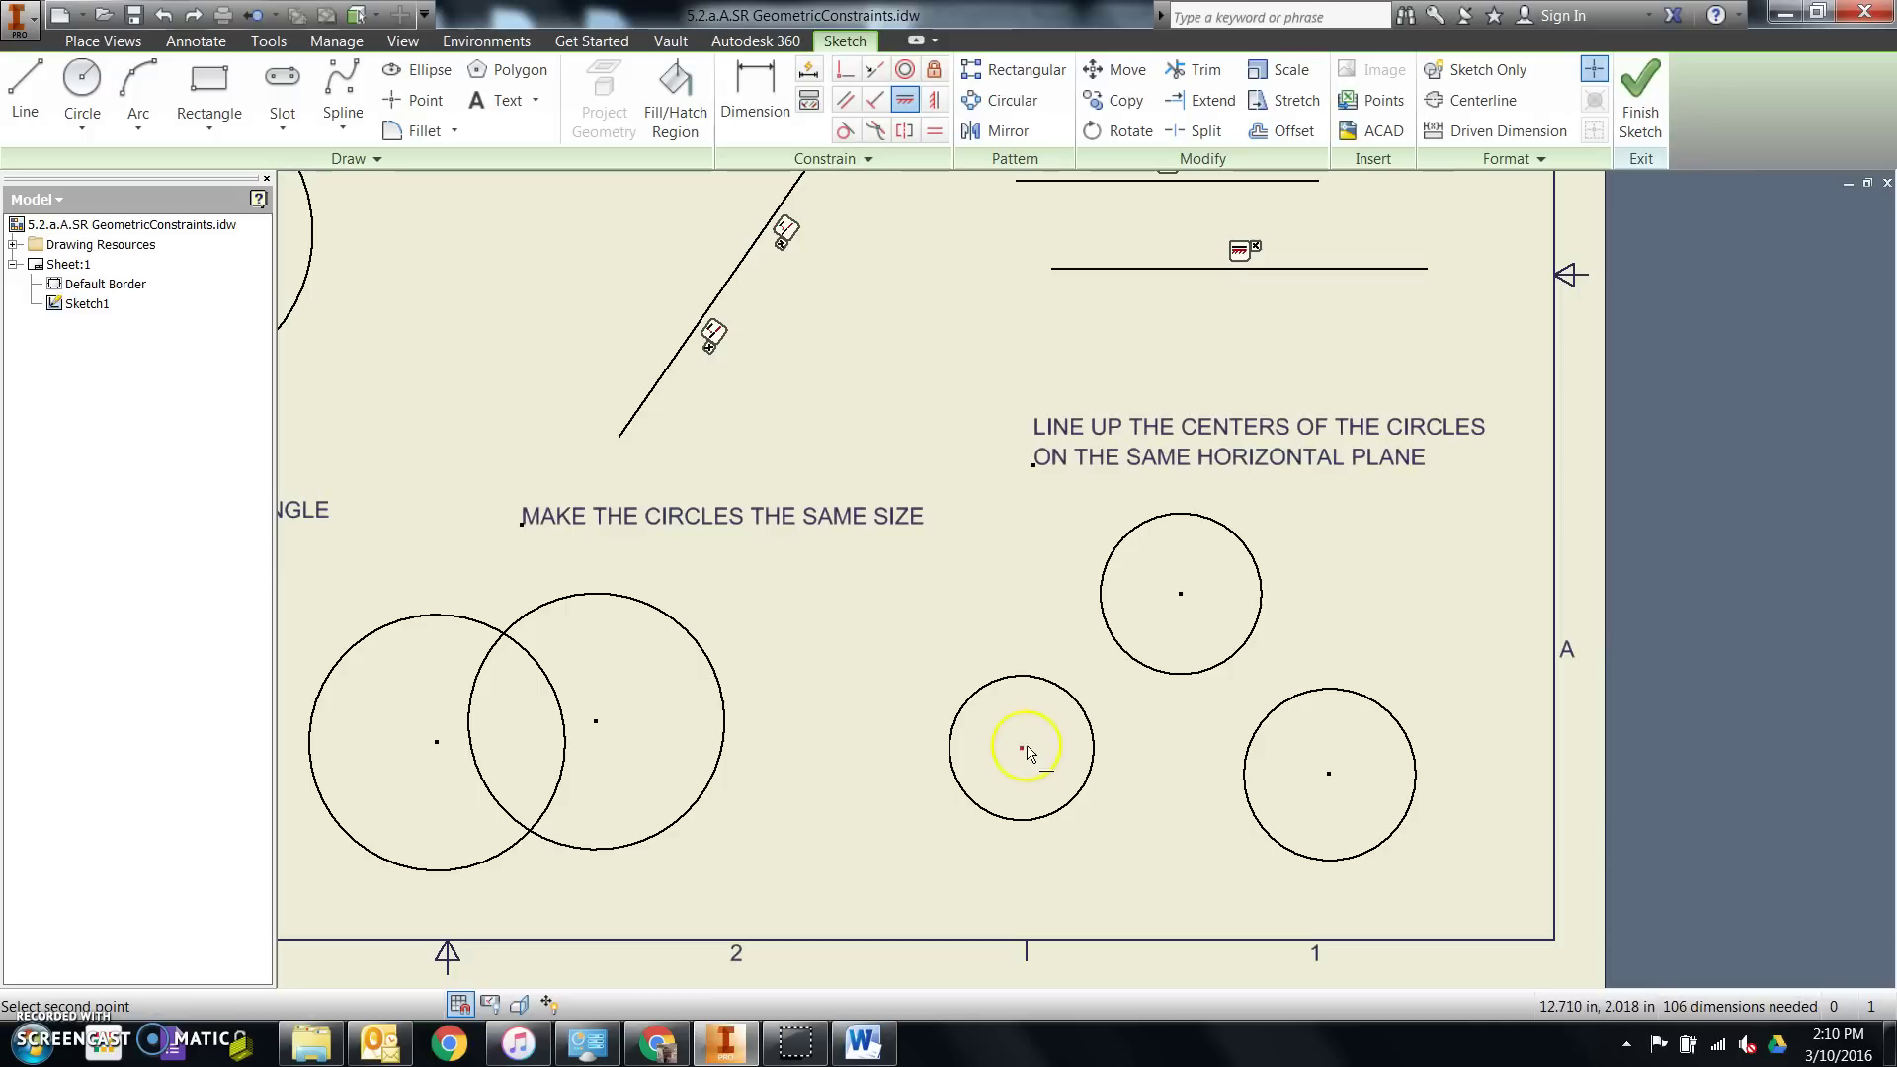
left_click(1182, 596)
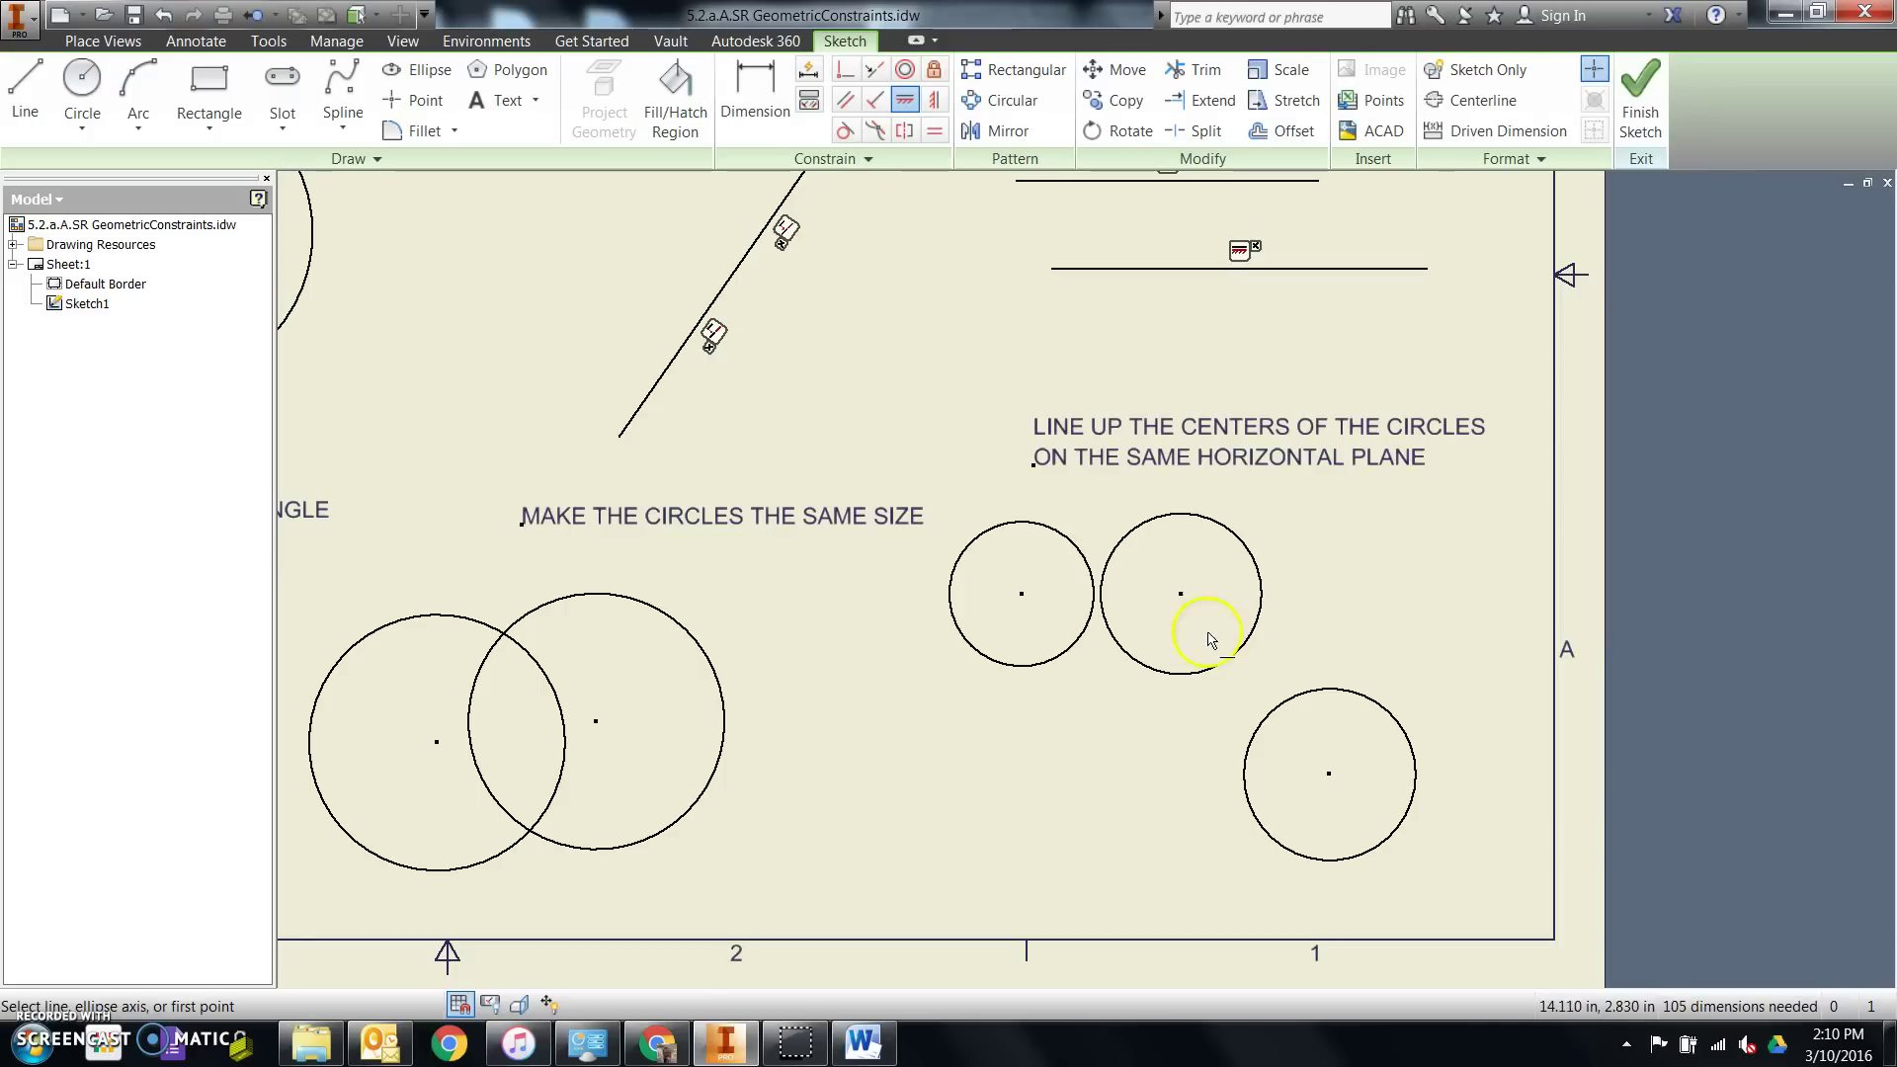
left_click(1330, 775)
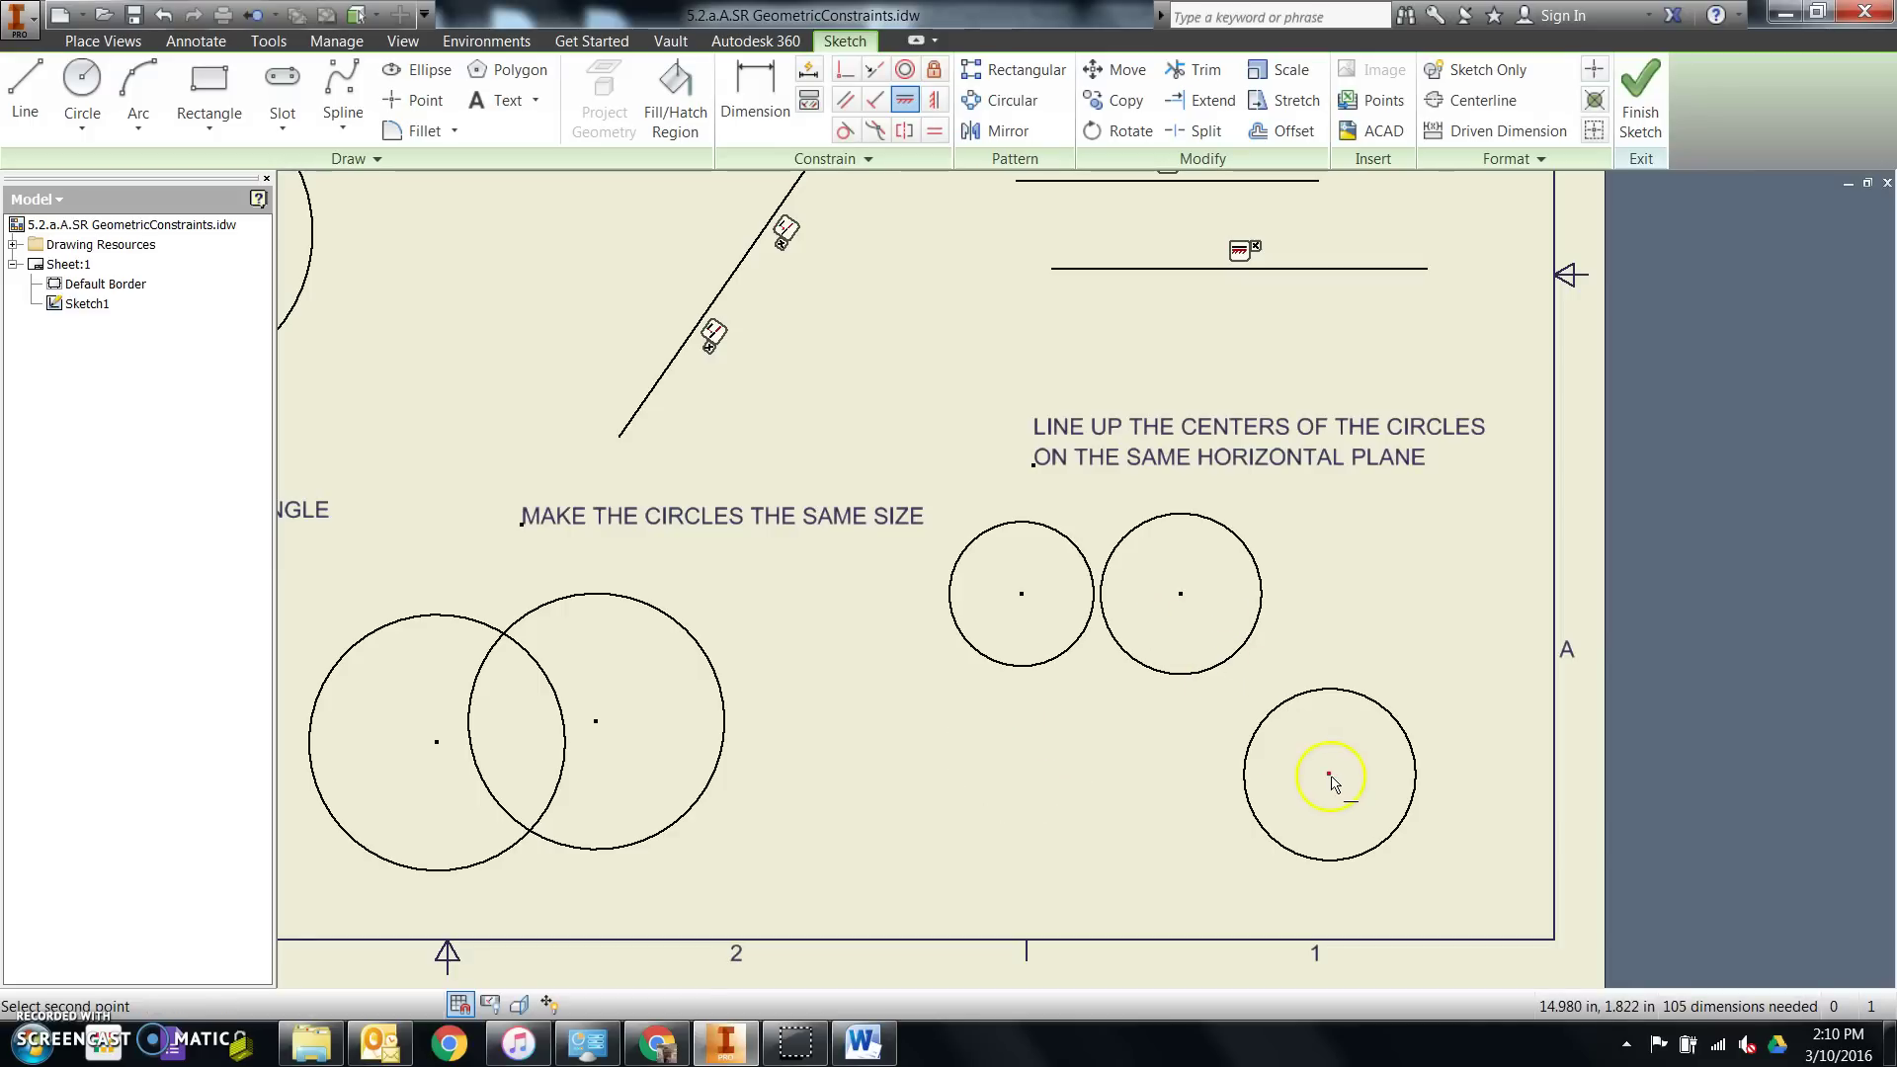
left_click(1181, 594)
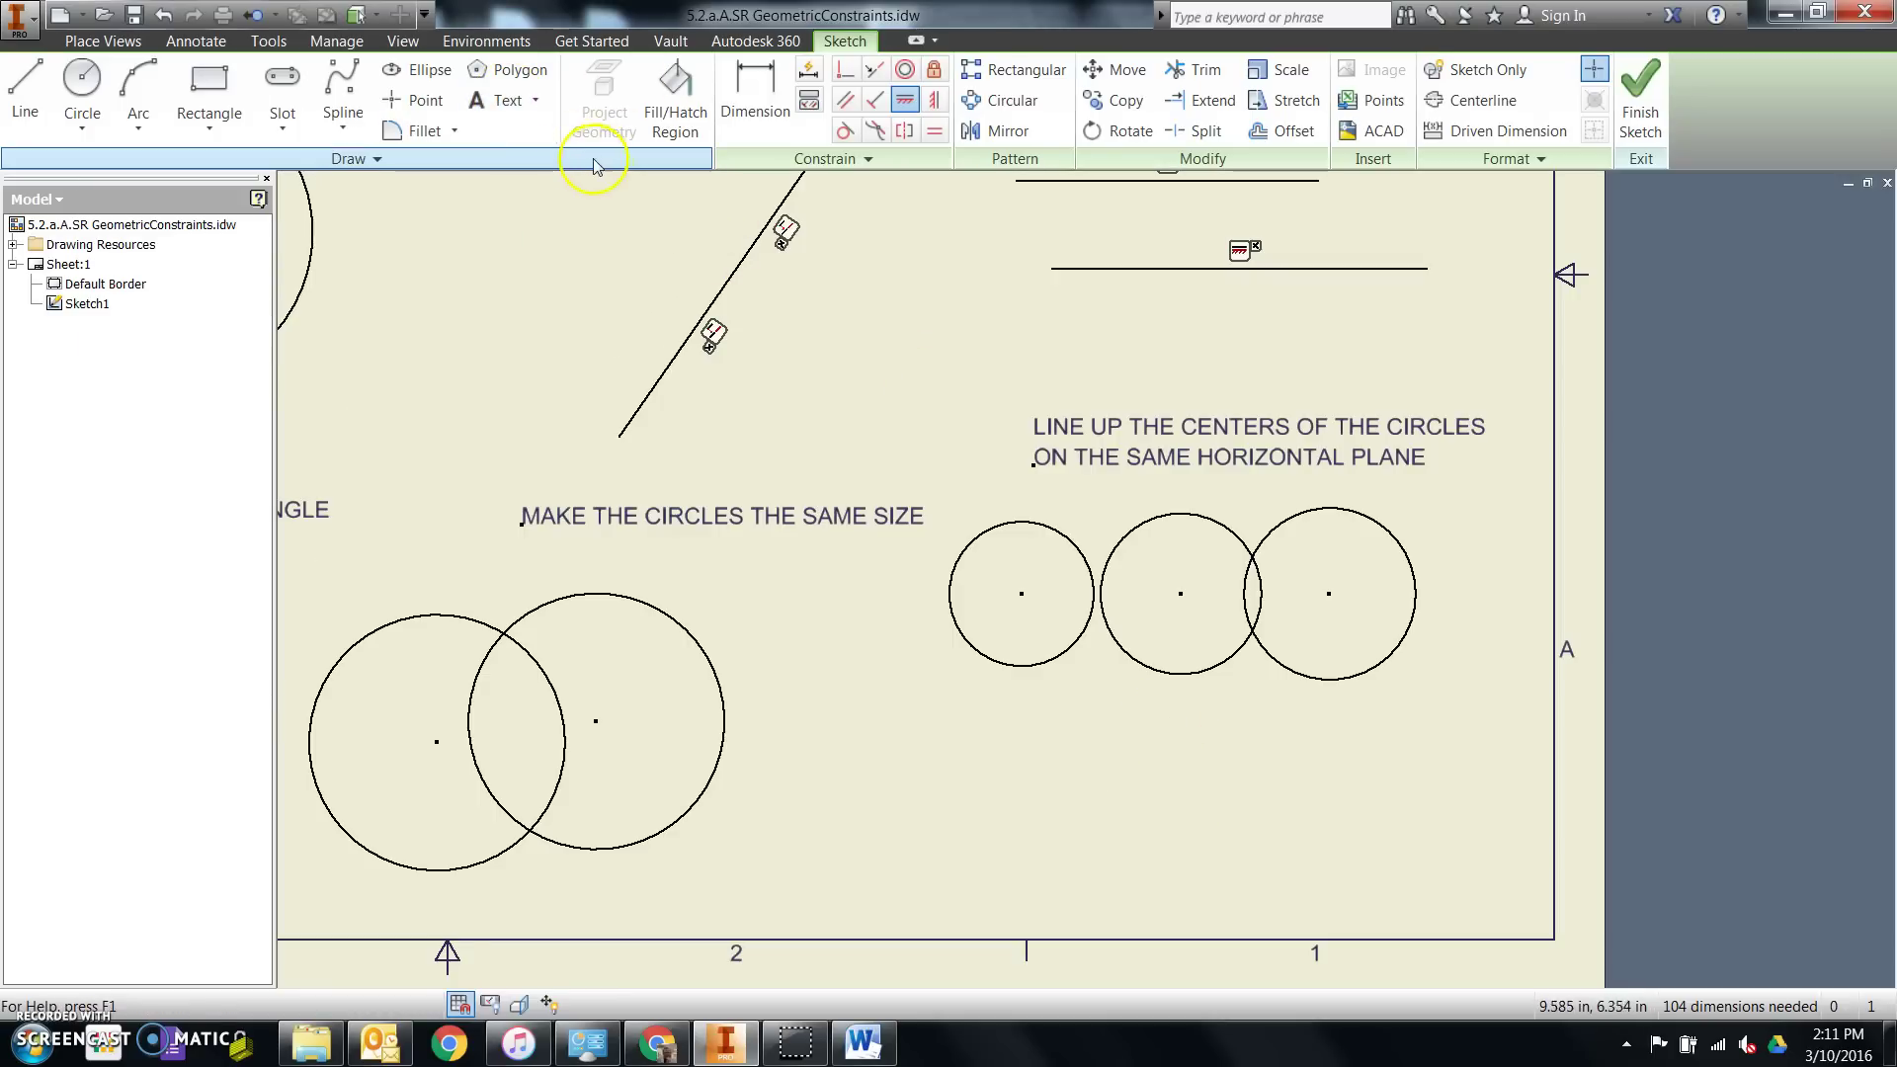
Step: Place a text label with the student's name below the three circles
left_click(492, 103)
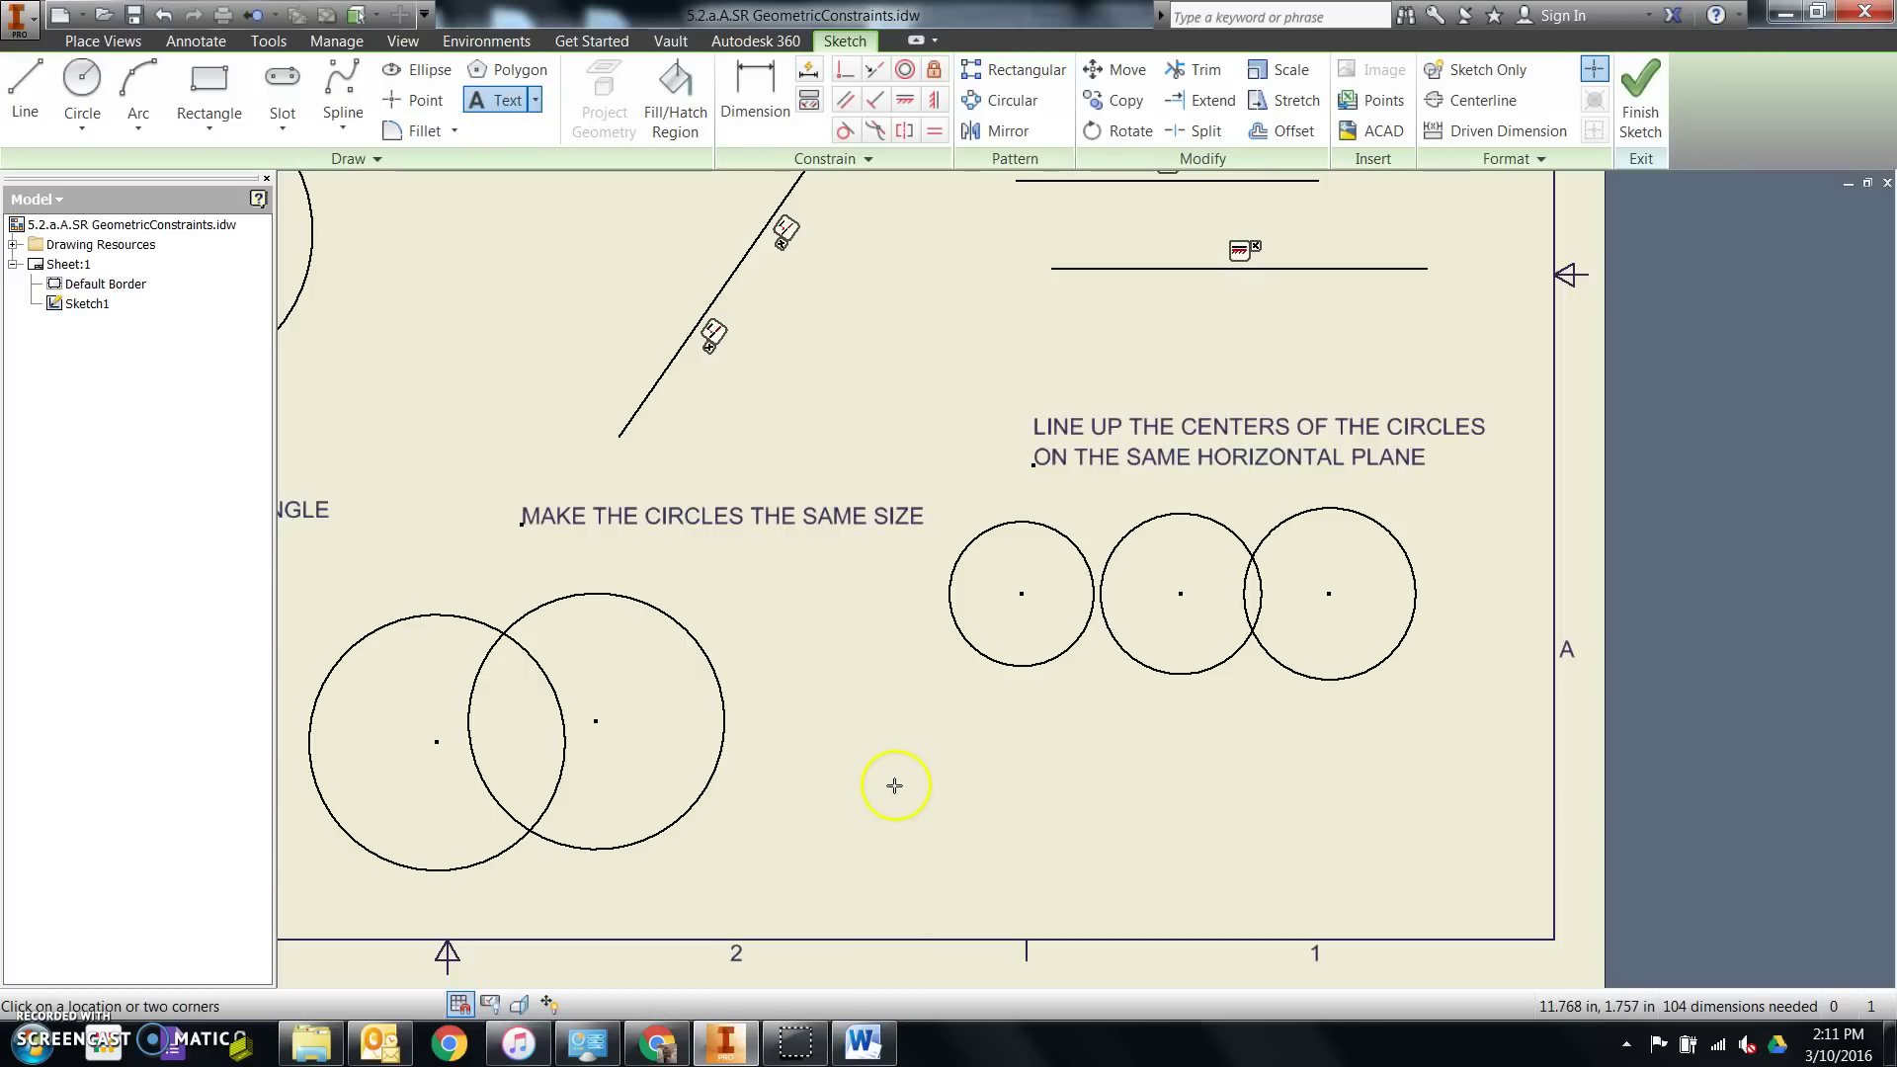
left_click(1009, 717)
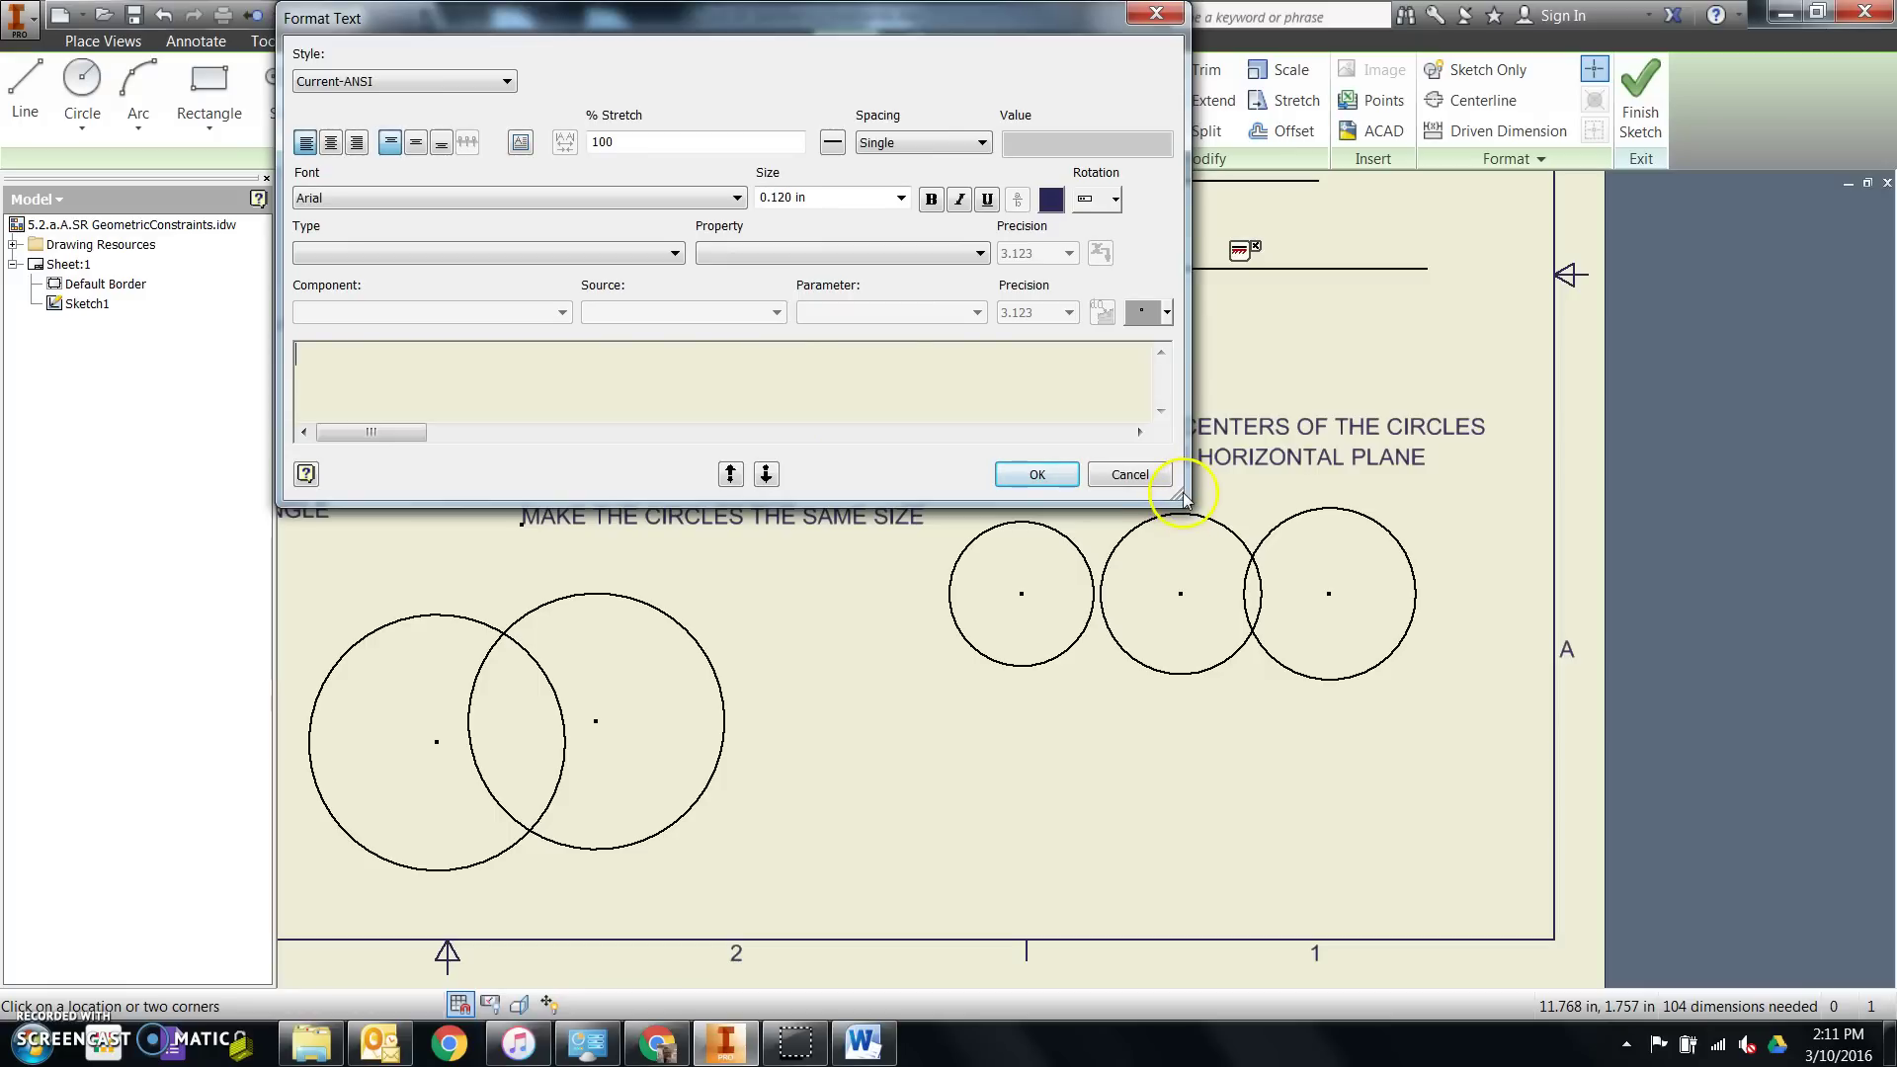
left_click_drag(1182, 491, 1477, 493)
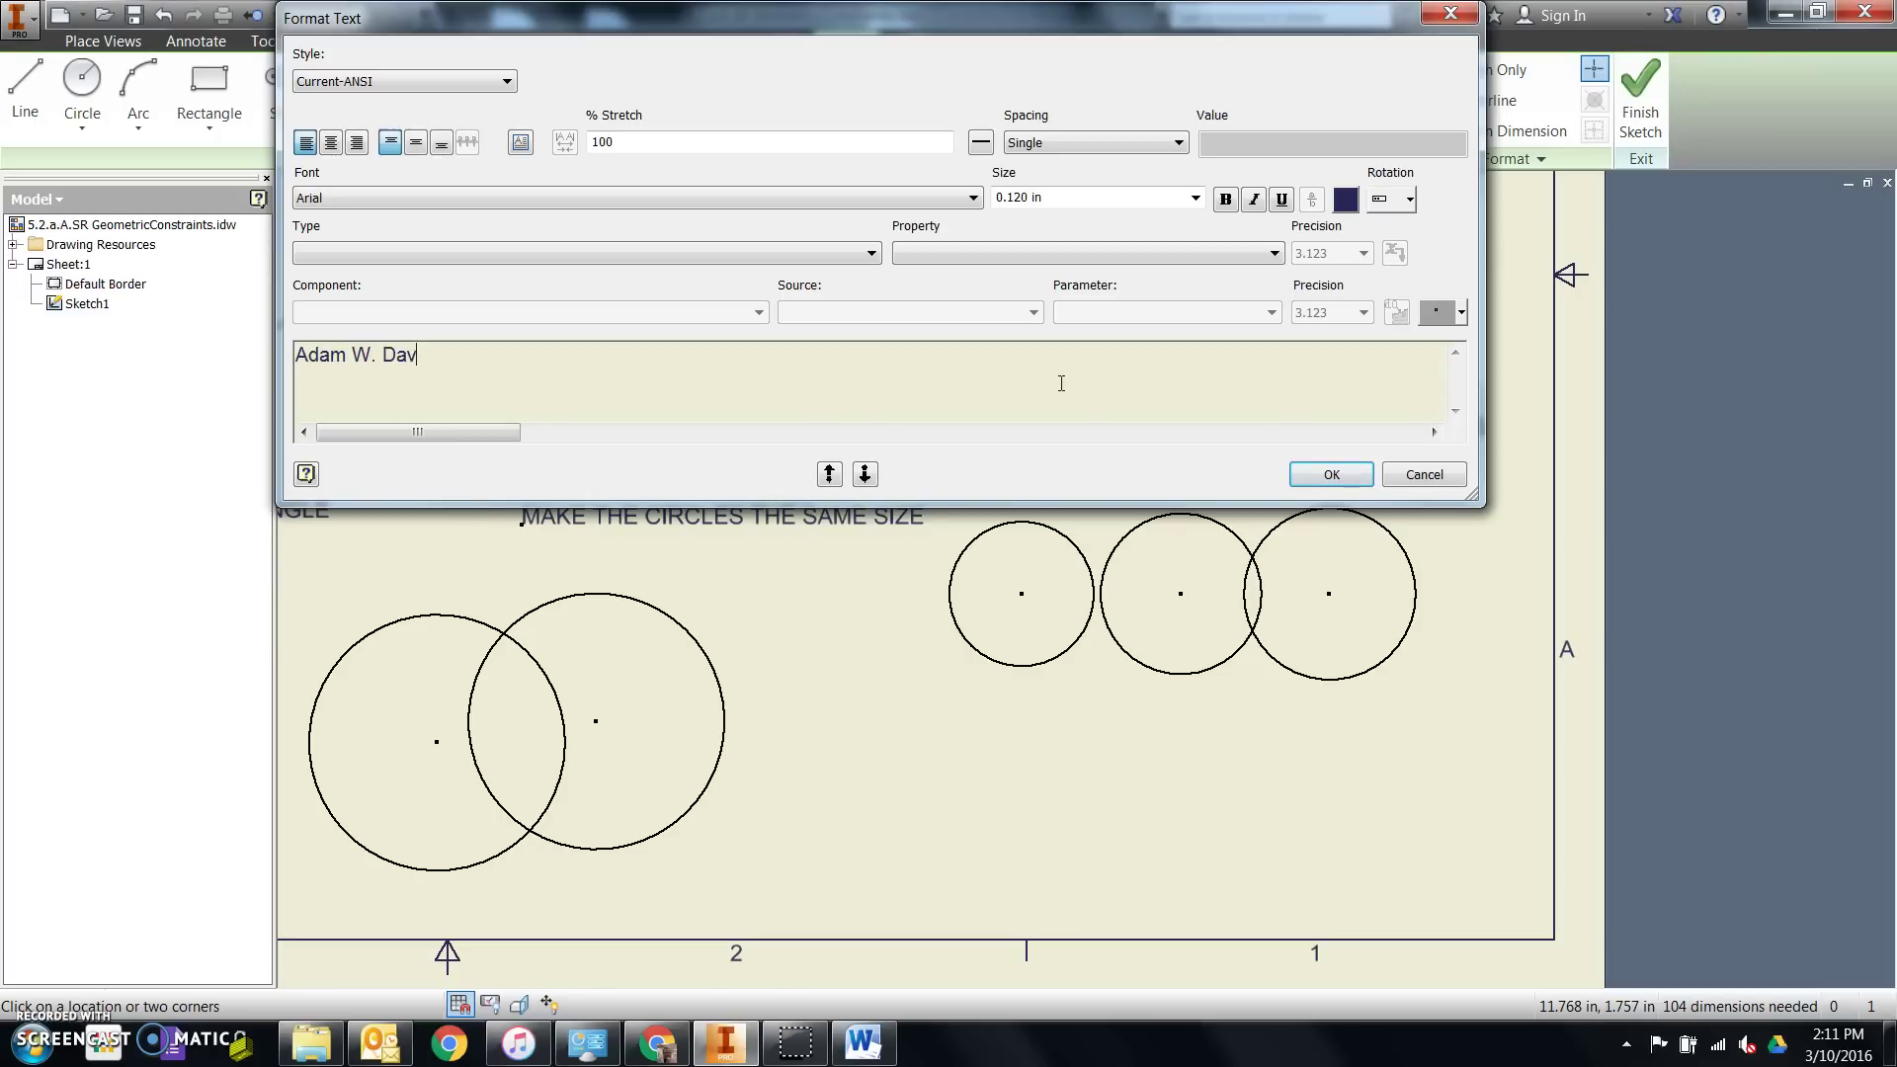
left_click(1095, 196)
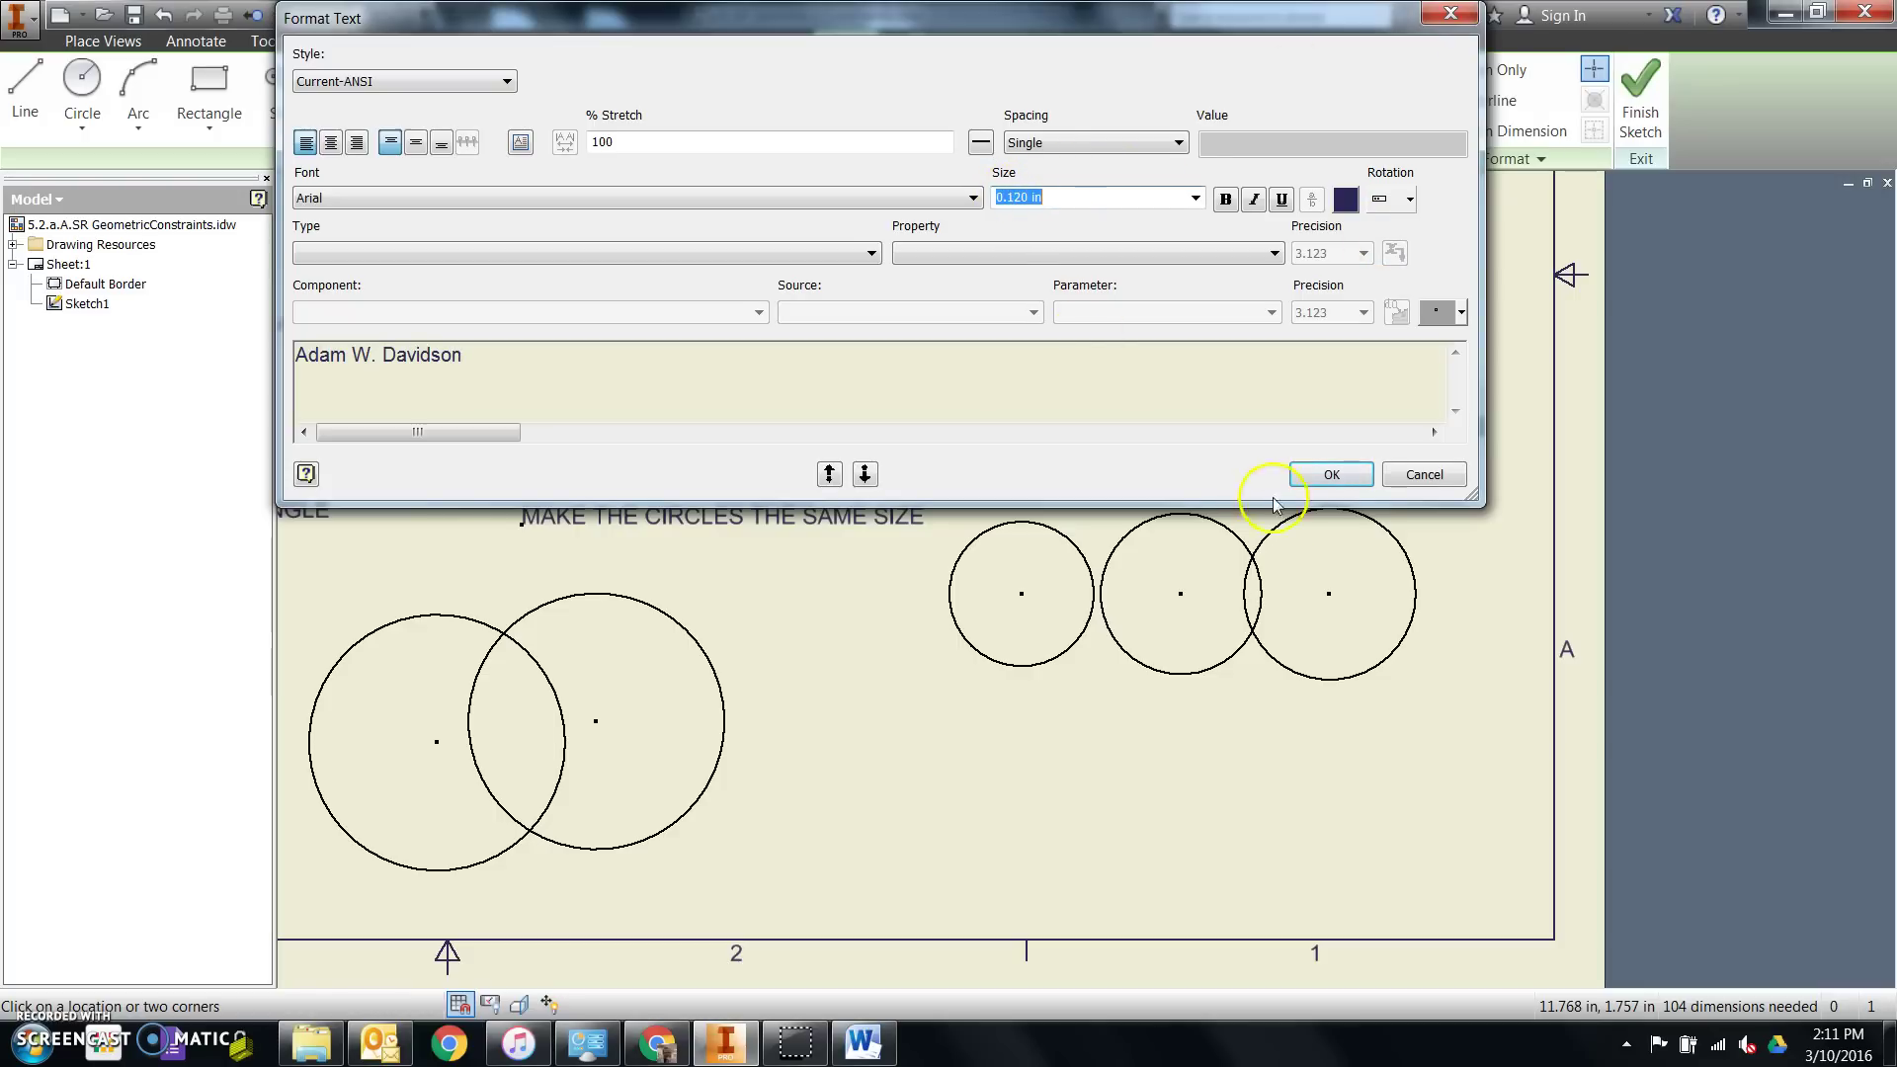
left_click(1332, 476)
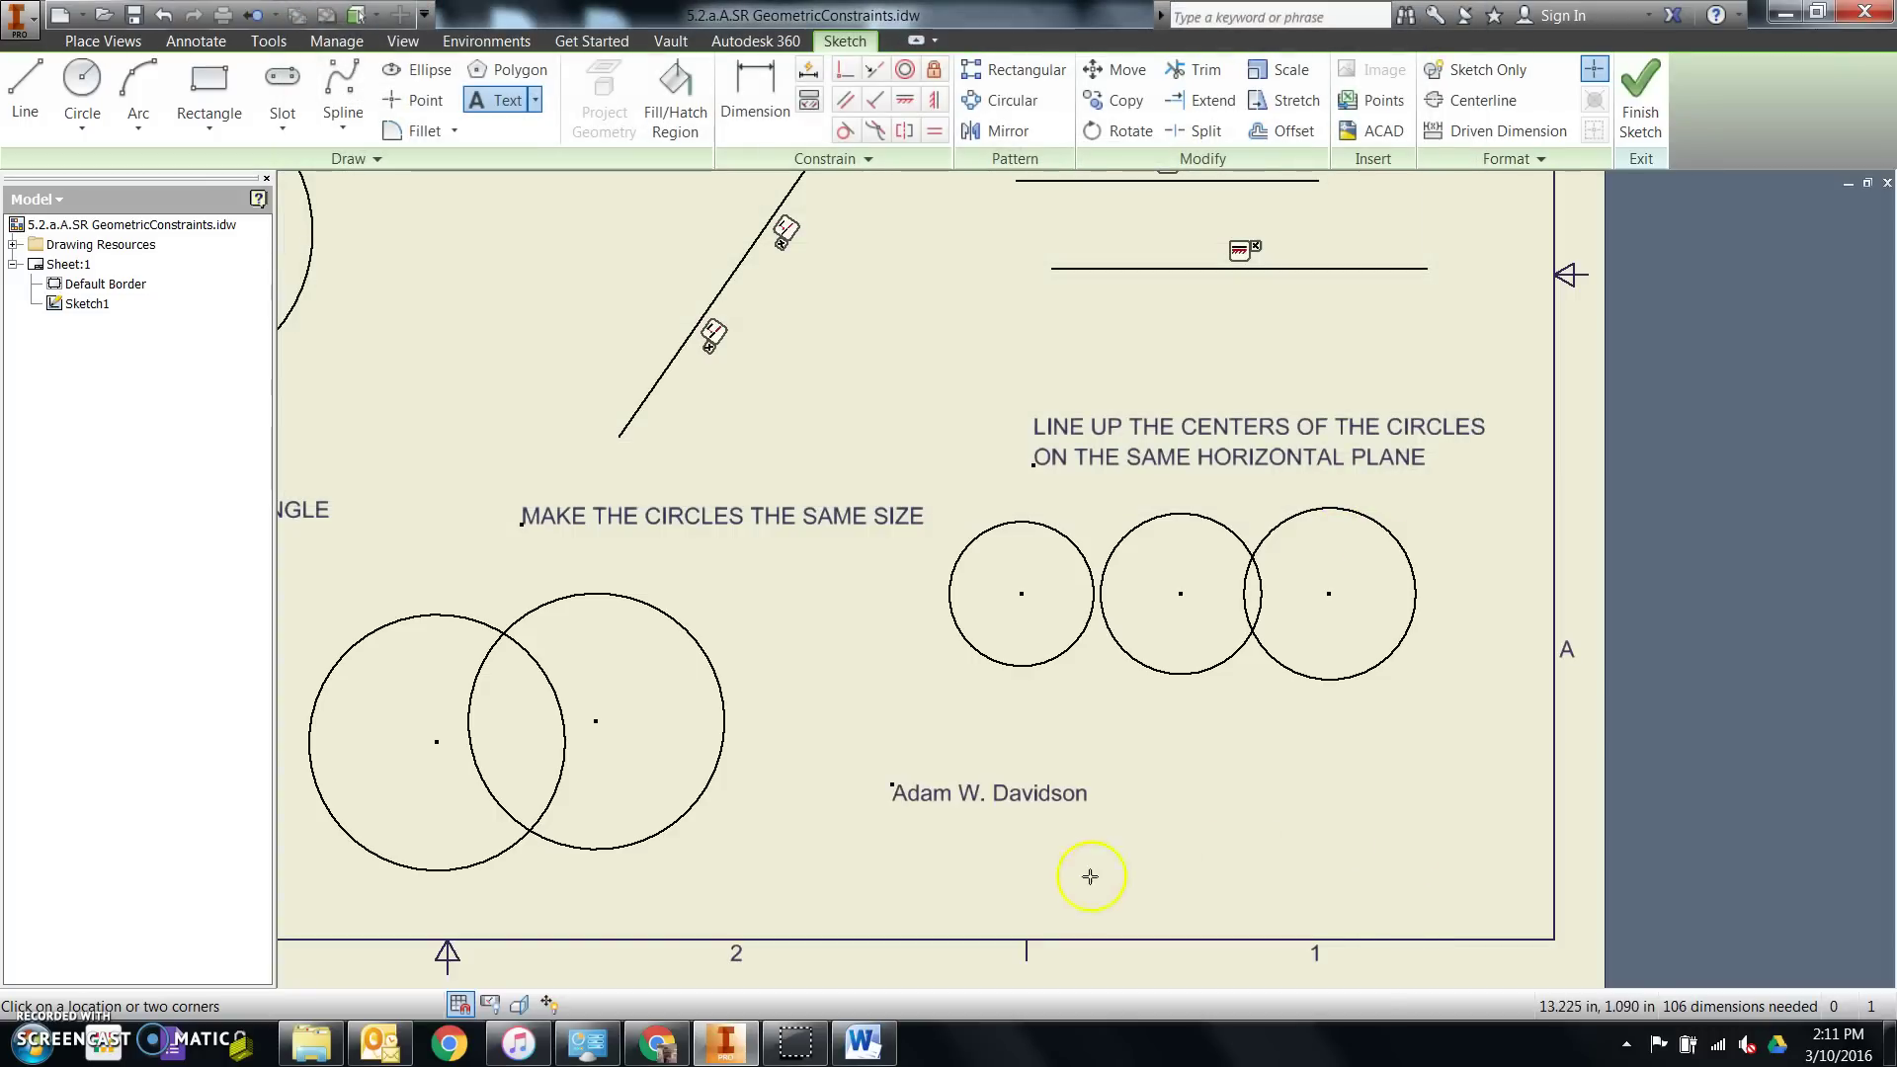
Step: End the Text tool and check the example in the Word instructions
right_click(1055, 826)
left_click(1136, 830)
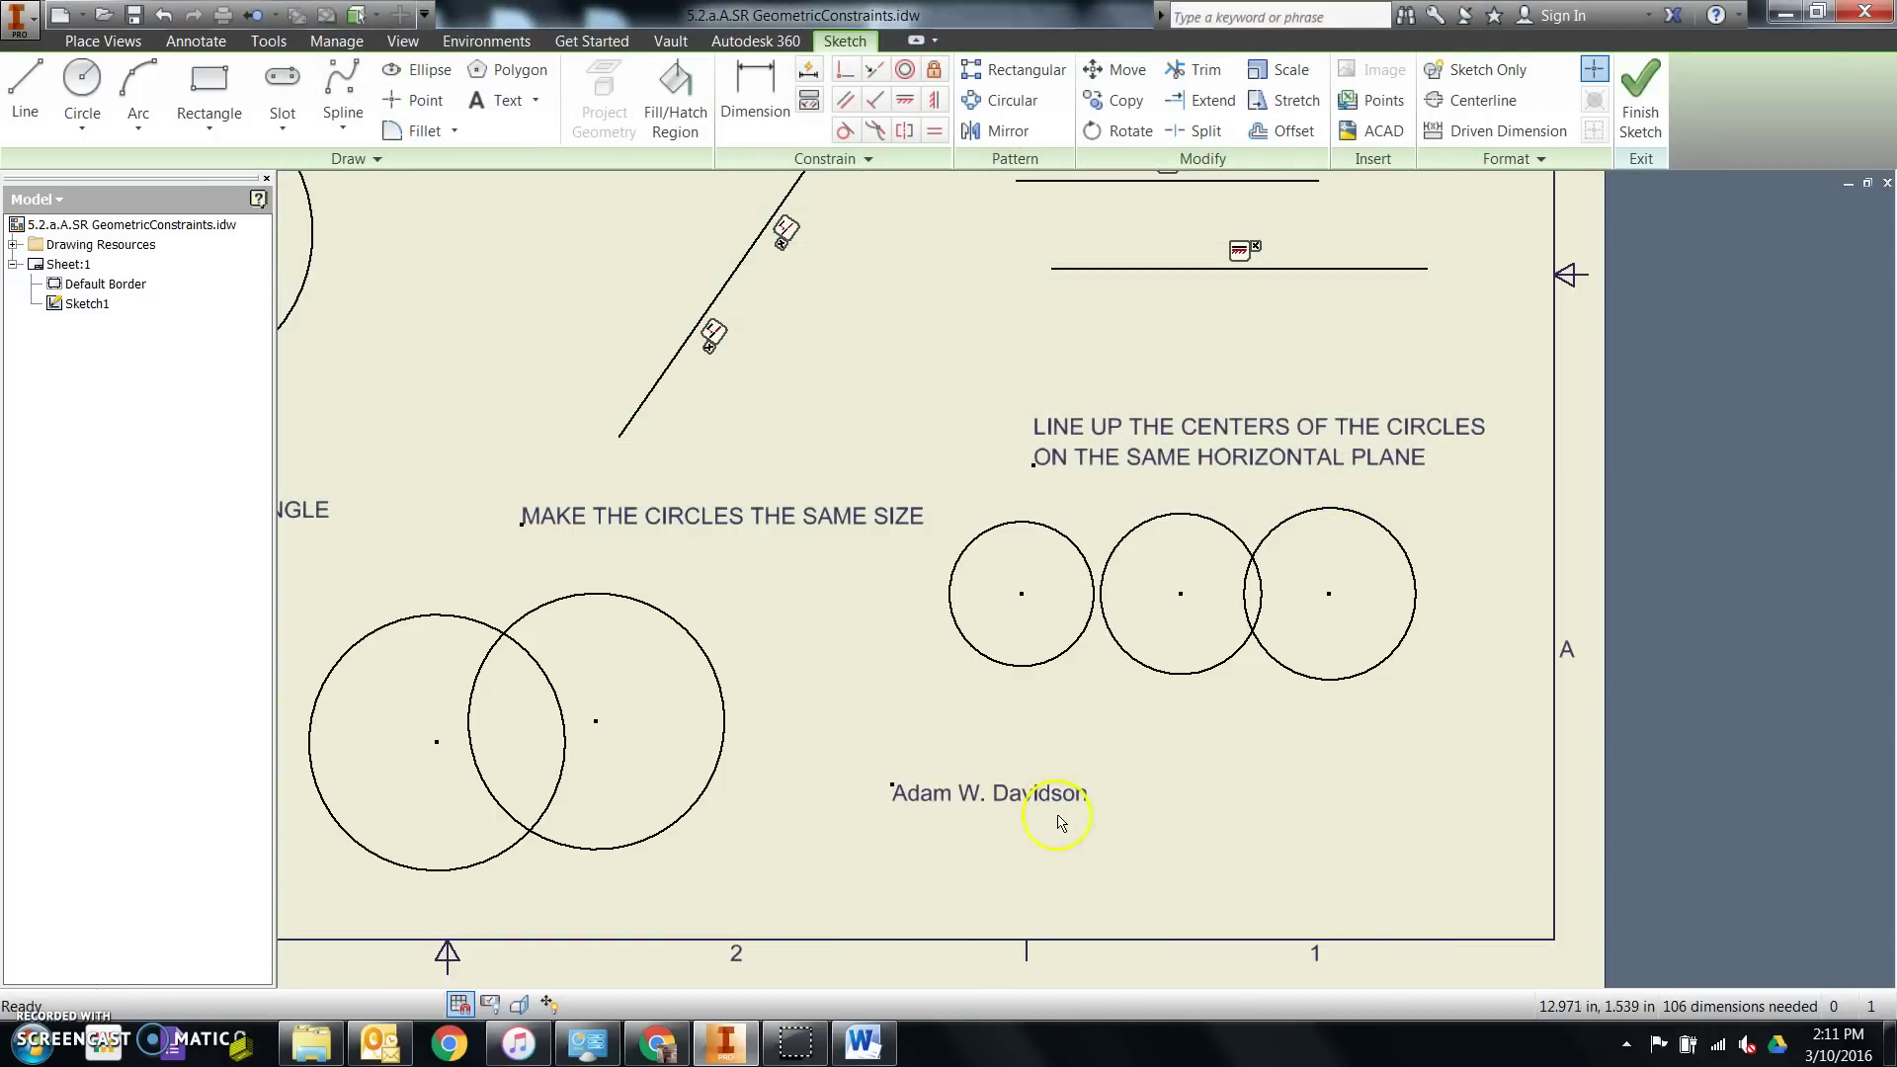
left_click(861, 1043)
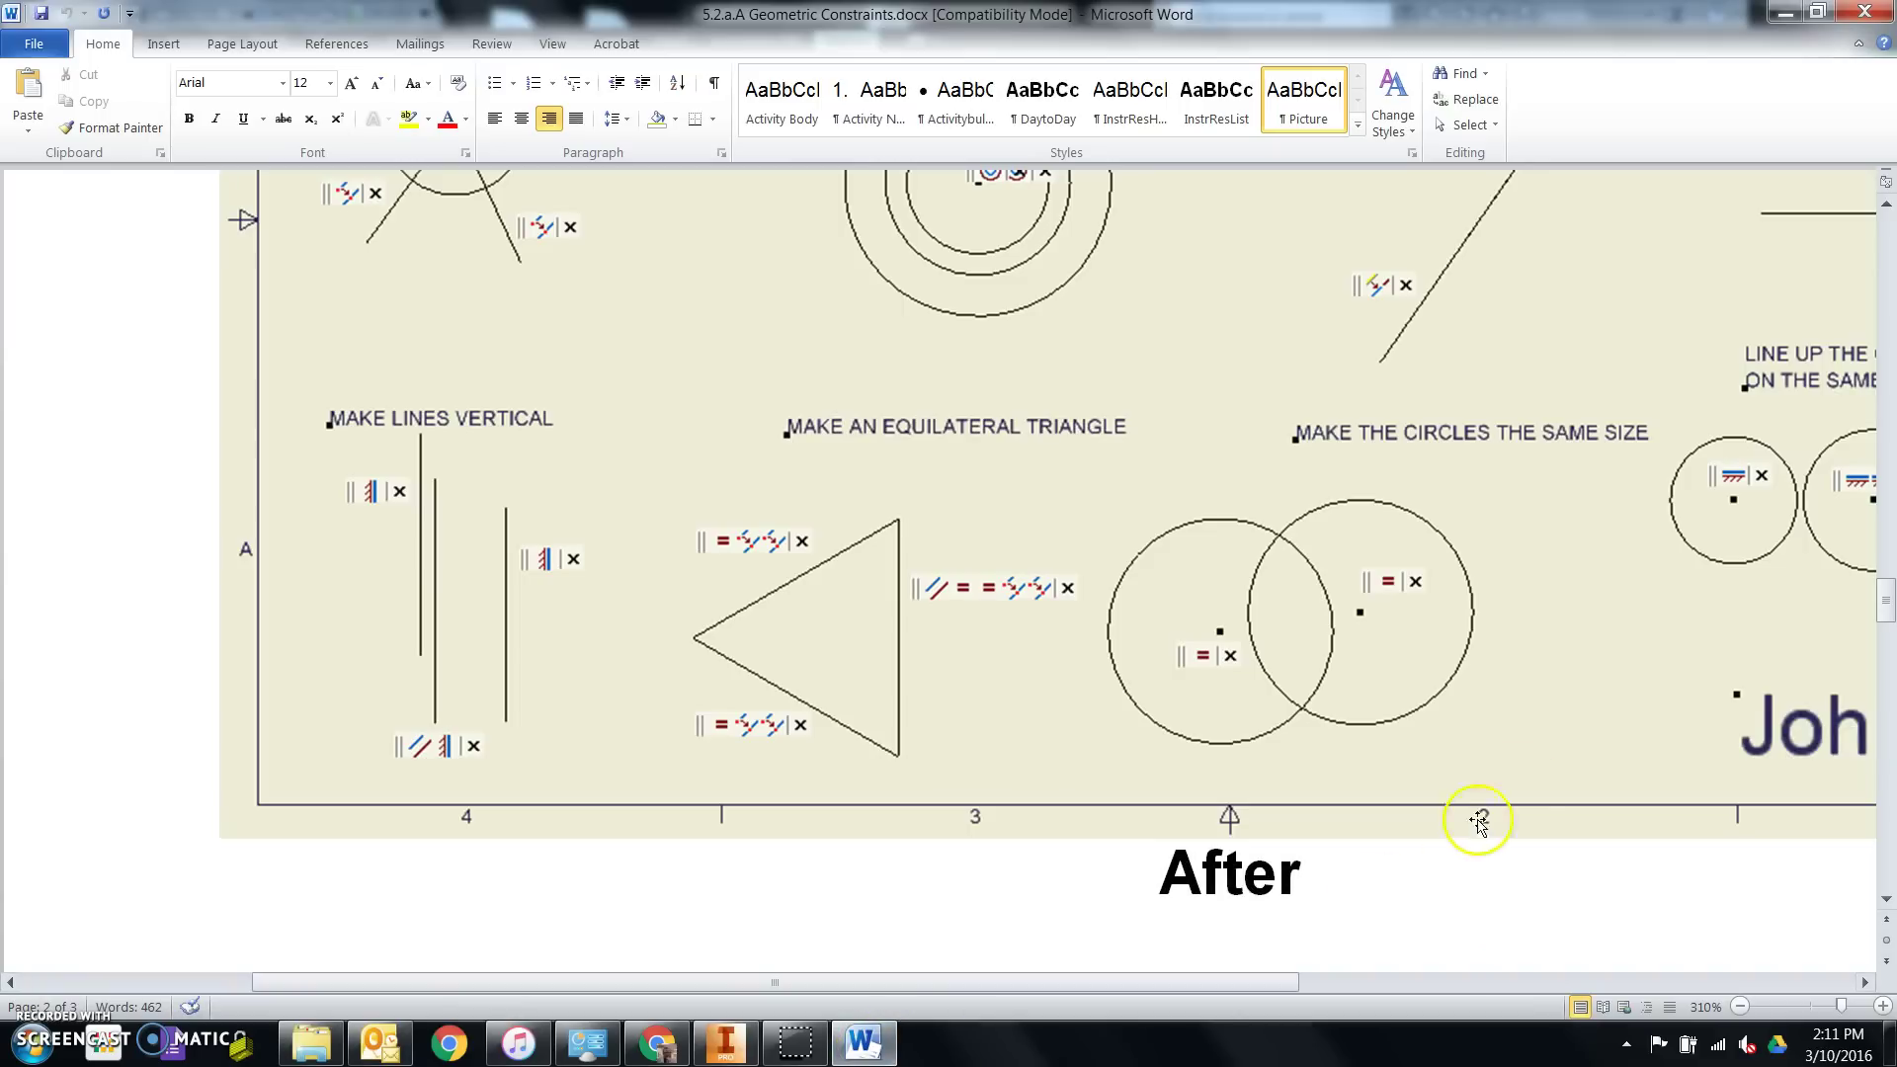
left_click_drag(1221, 983, 1518, 964)
Step: Make the name text bold at size .4 and move it left beneath the circles
left_click(724, 1043)
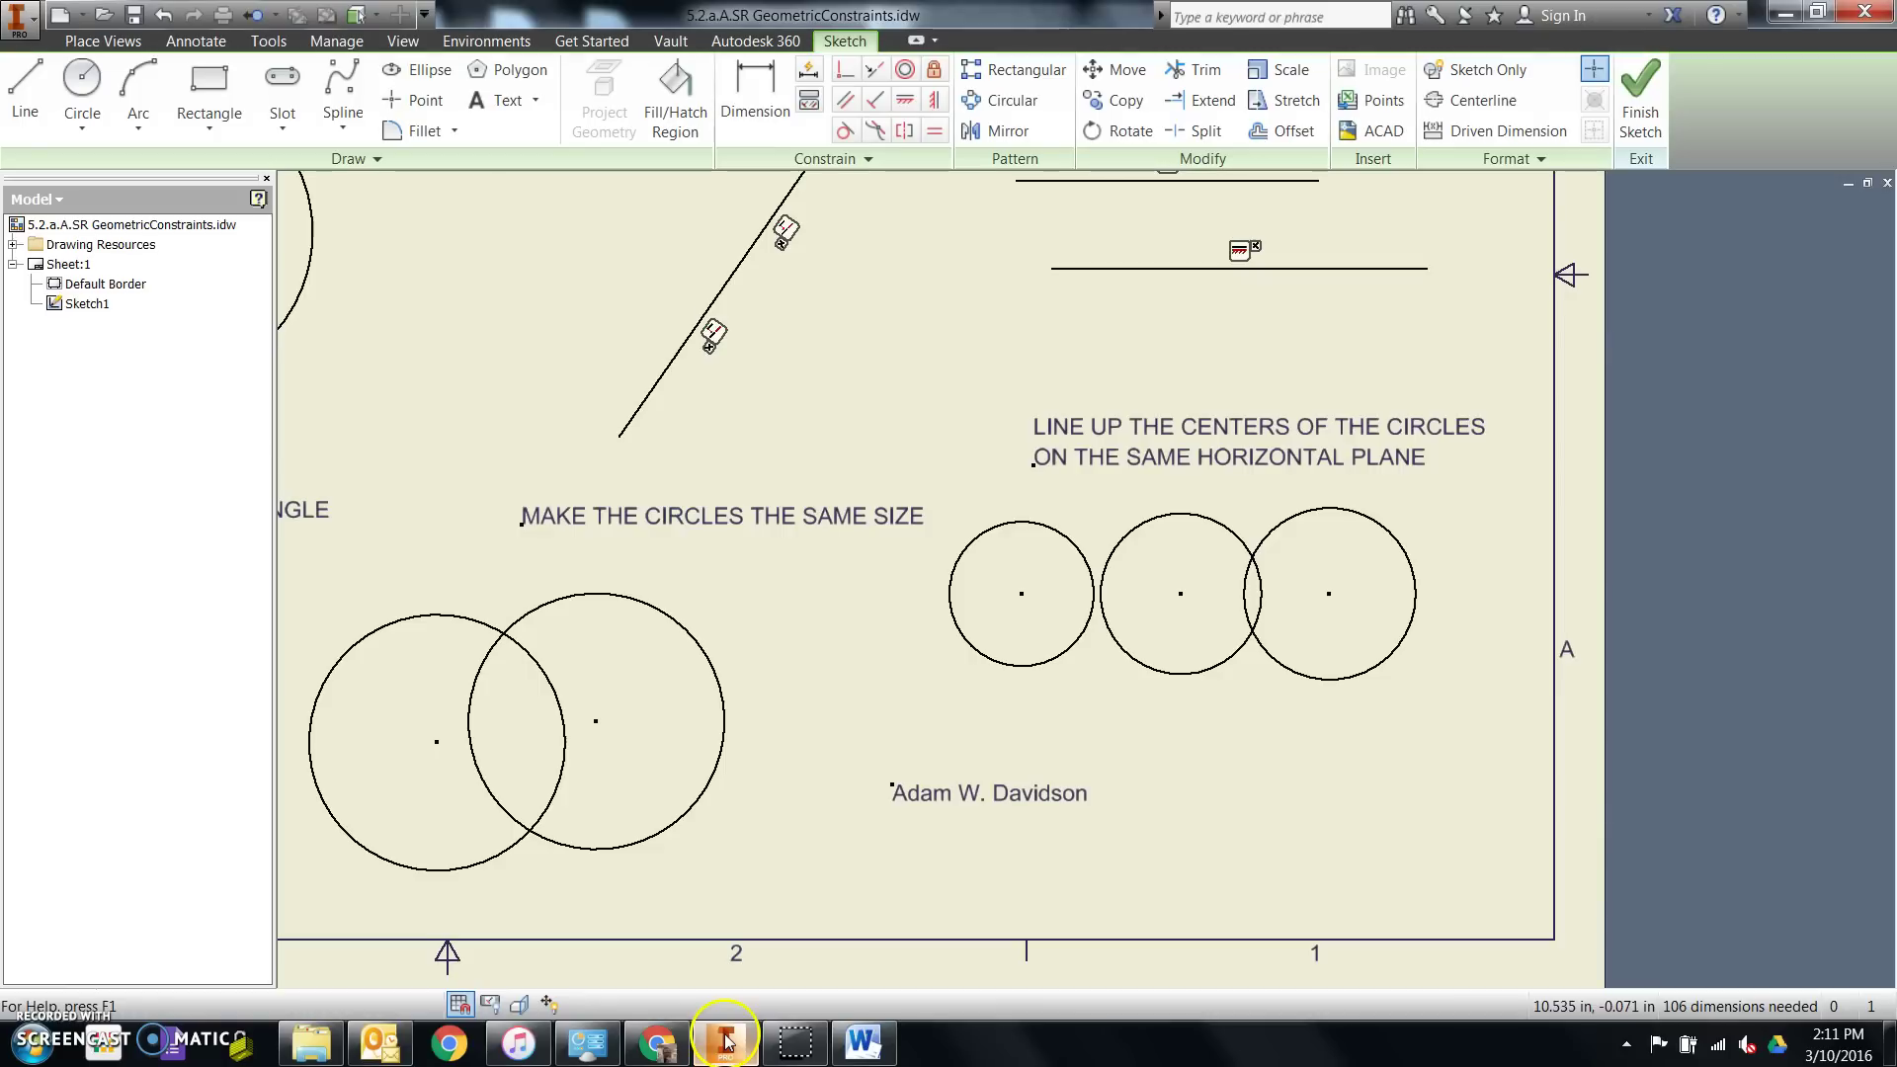
double_click(966, 800)
left_click_drag(542, 360, 235, 376)
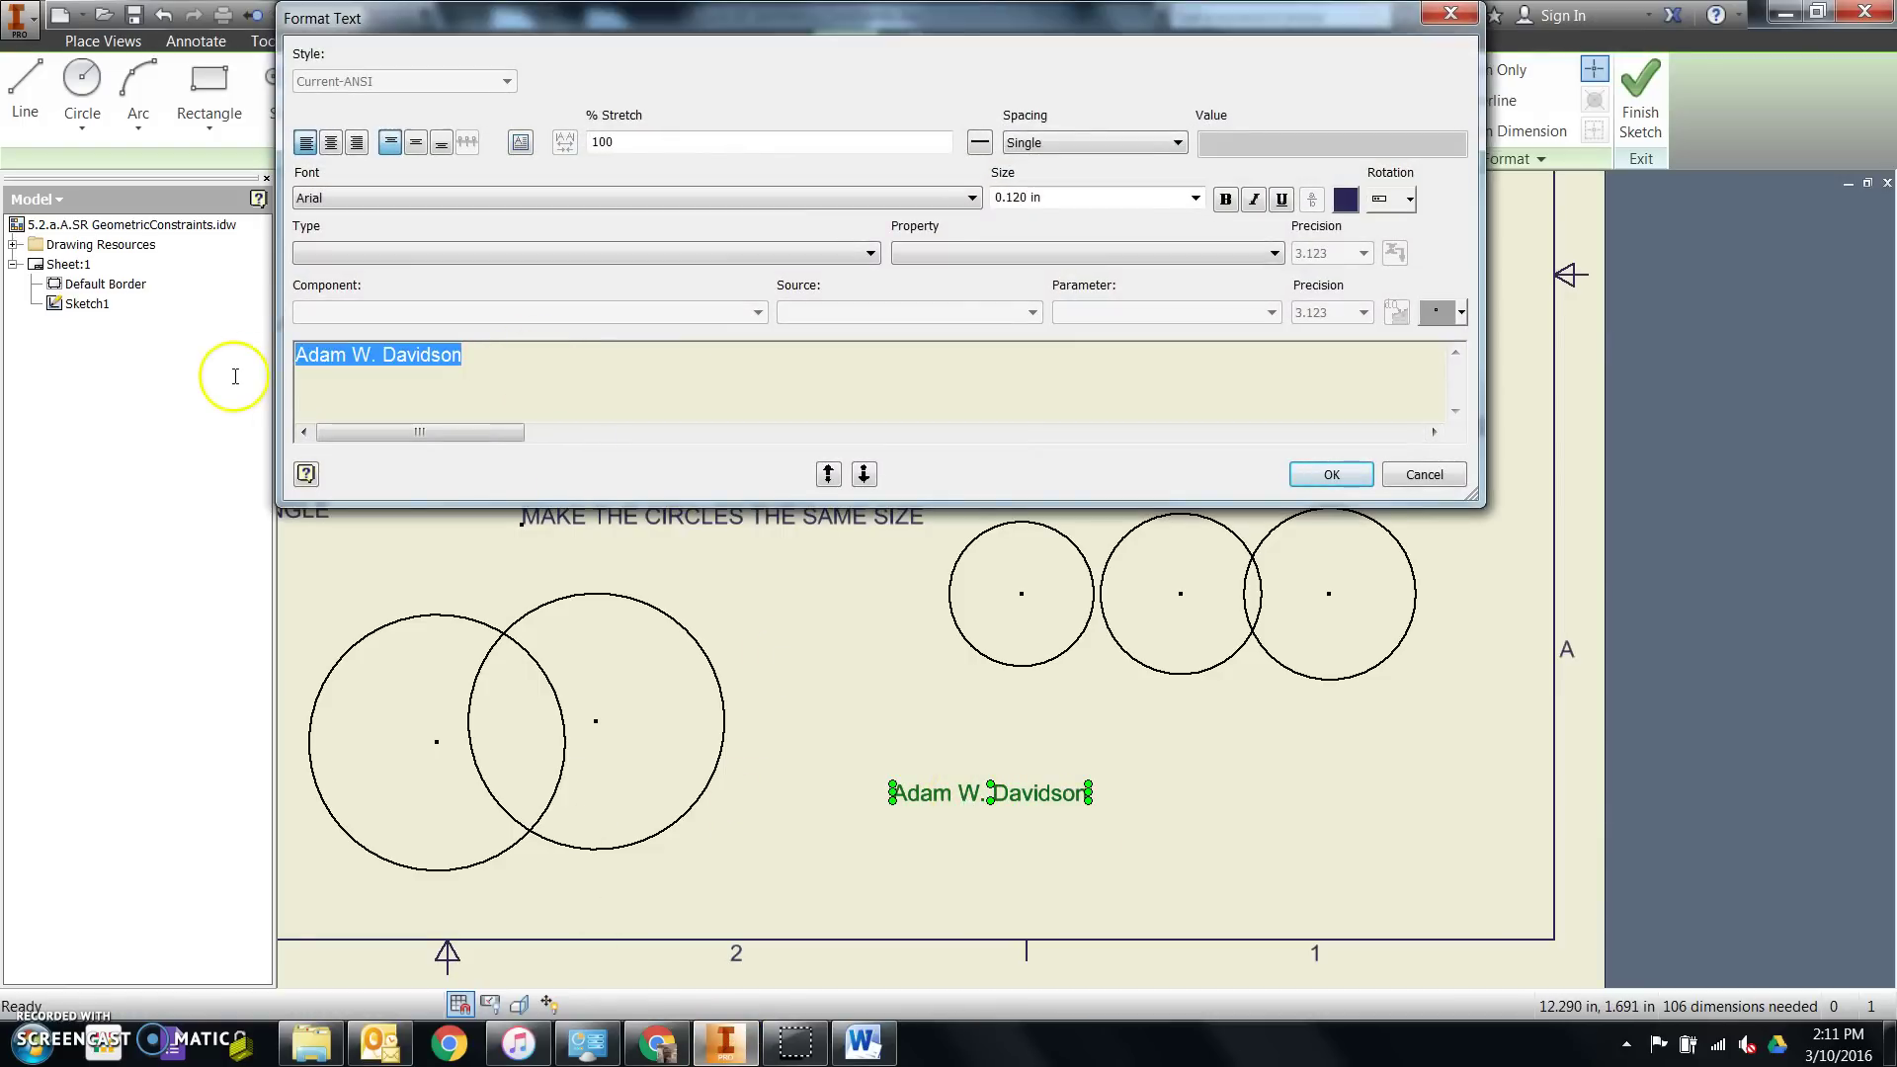
left_click(1219, 198)
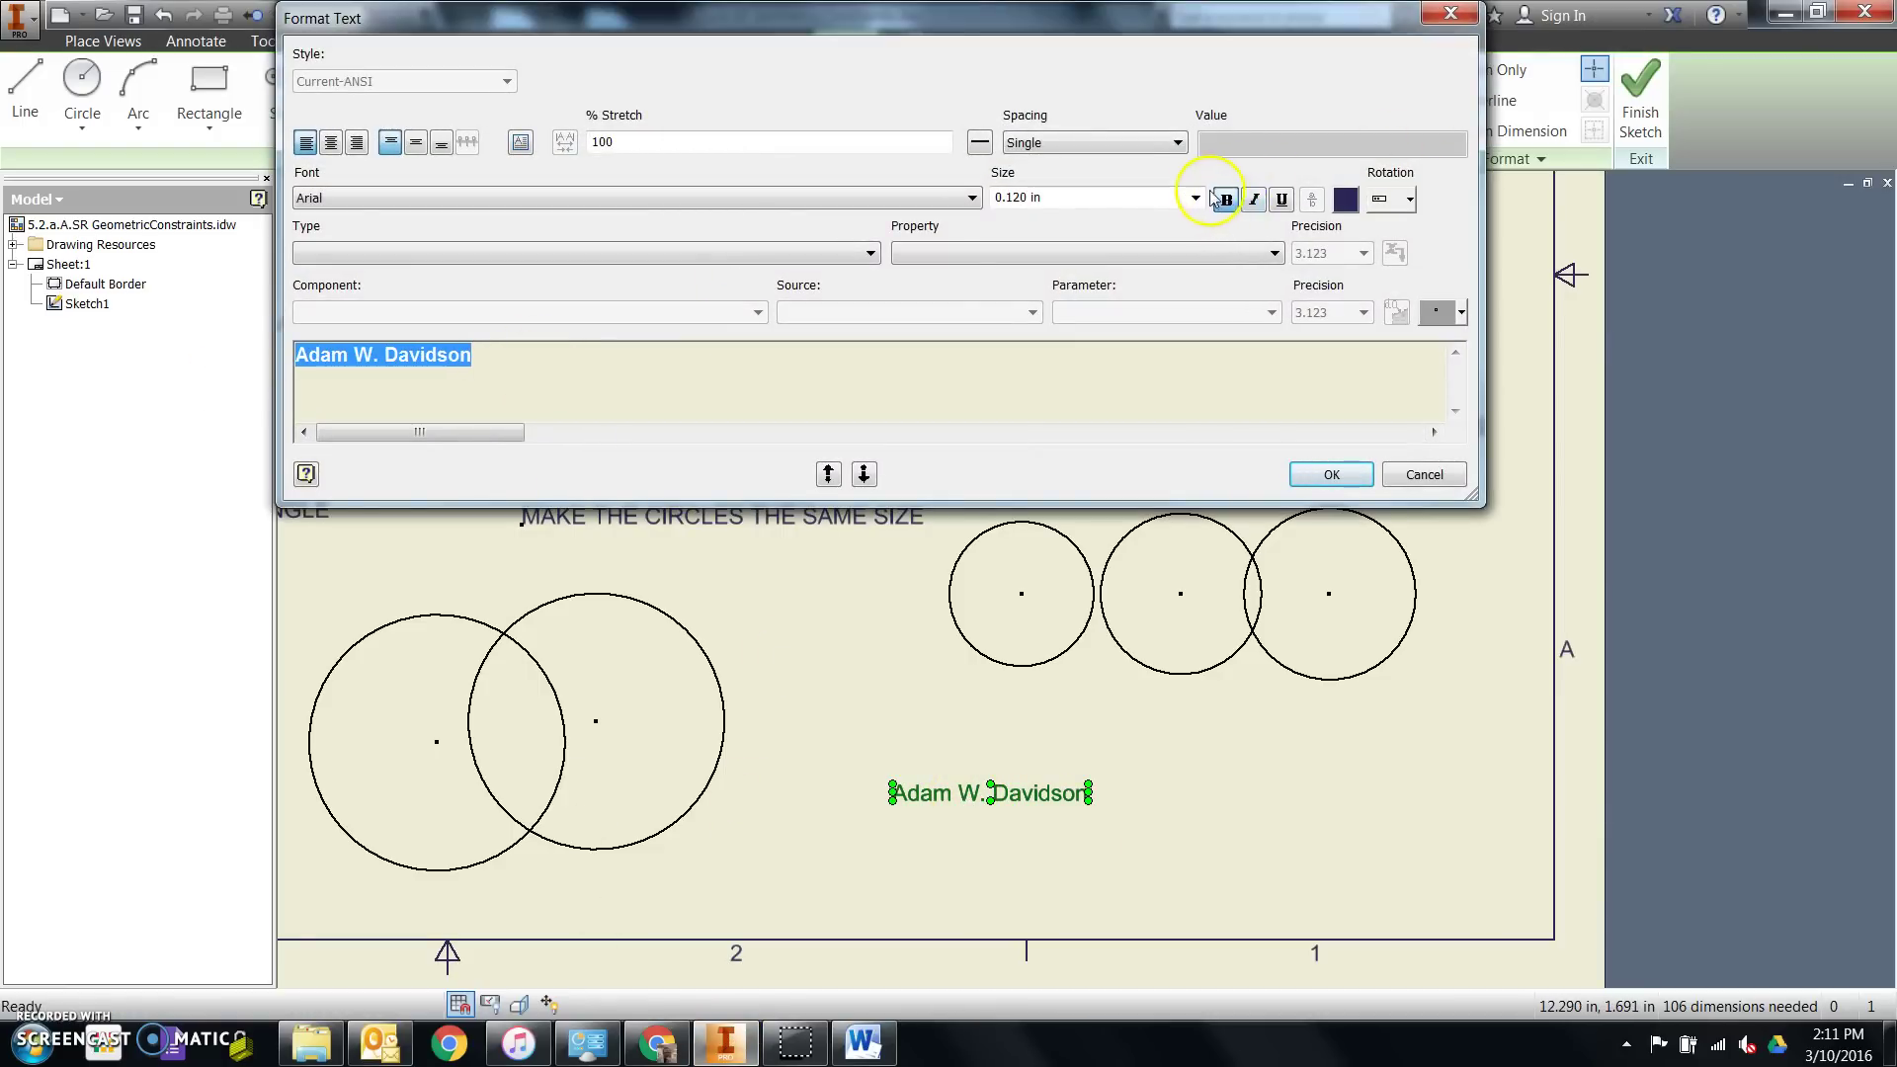
left_click(1169, 199)
type(".4")
key("Return")
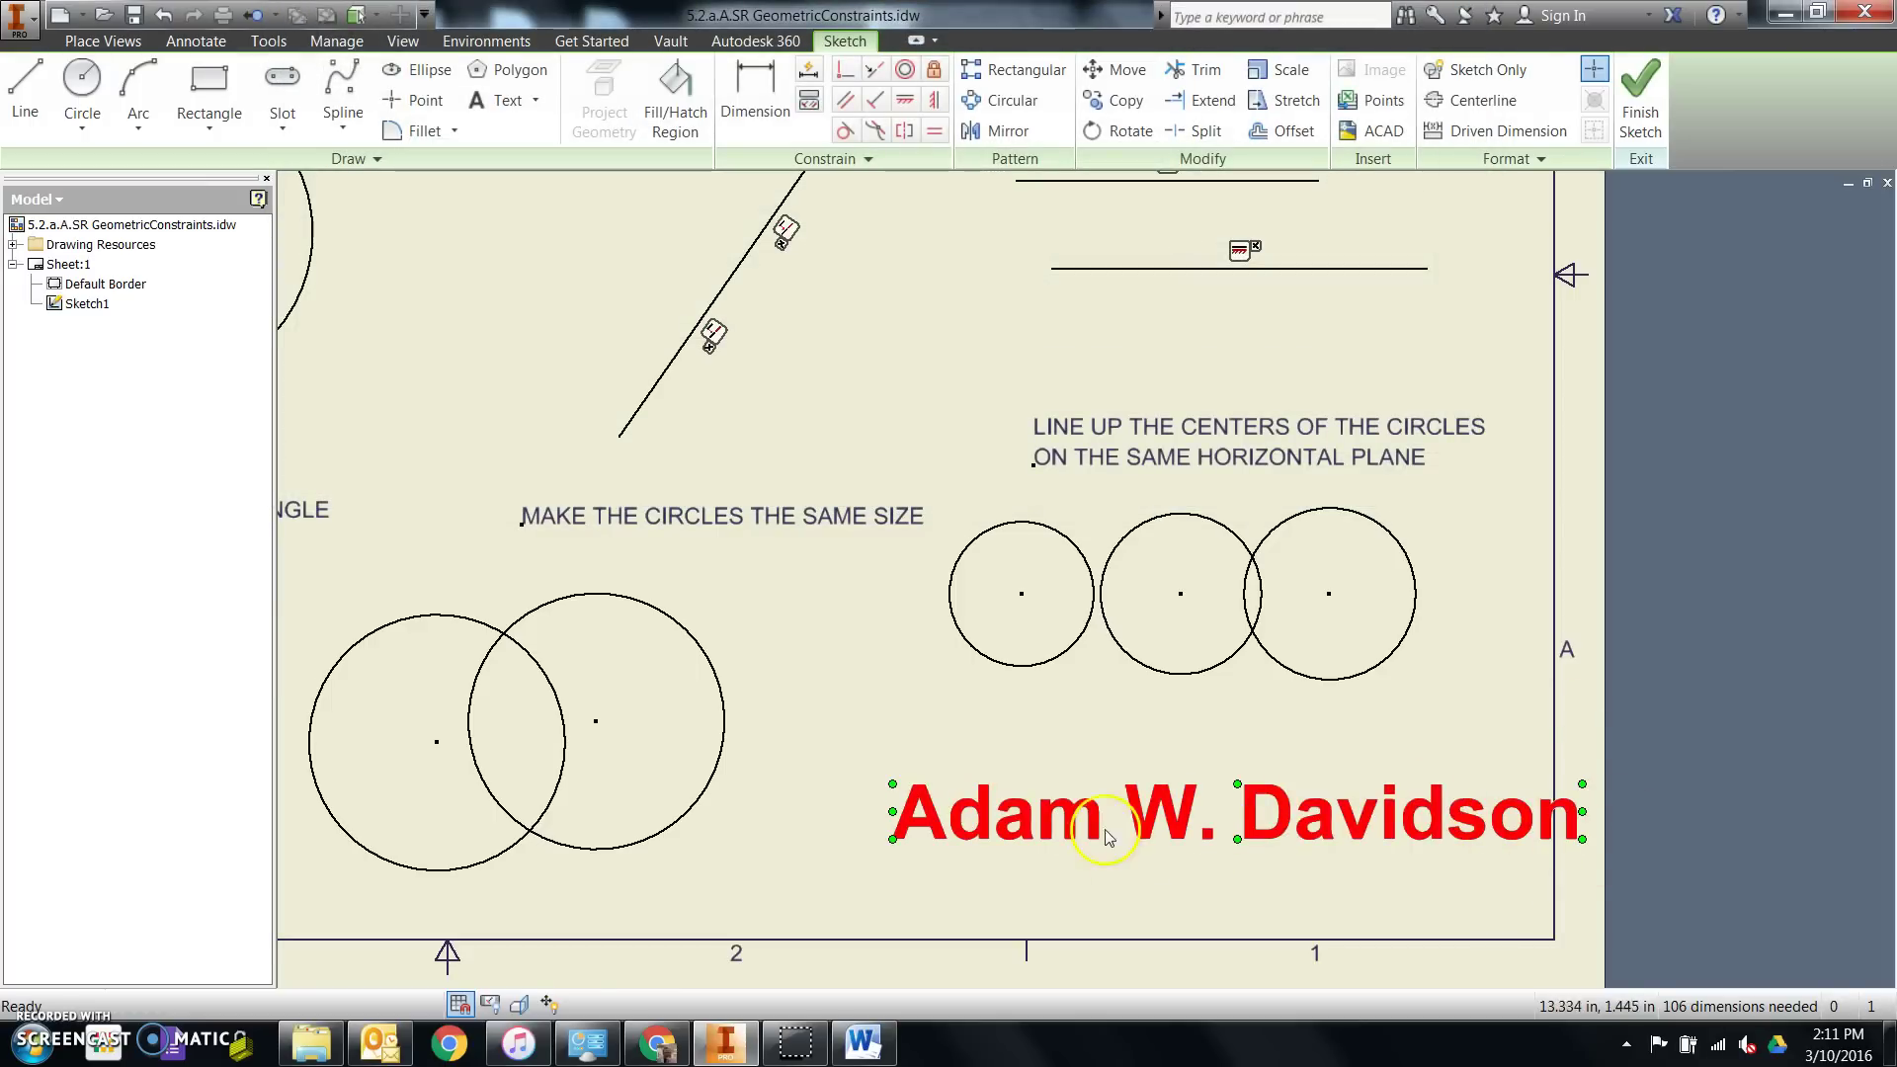
left_click_drag(1136, 826, 1029, 840)
left_click(1393, 728)
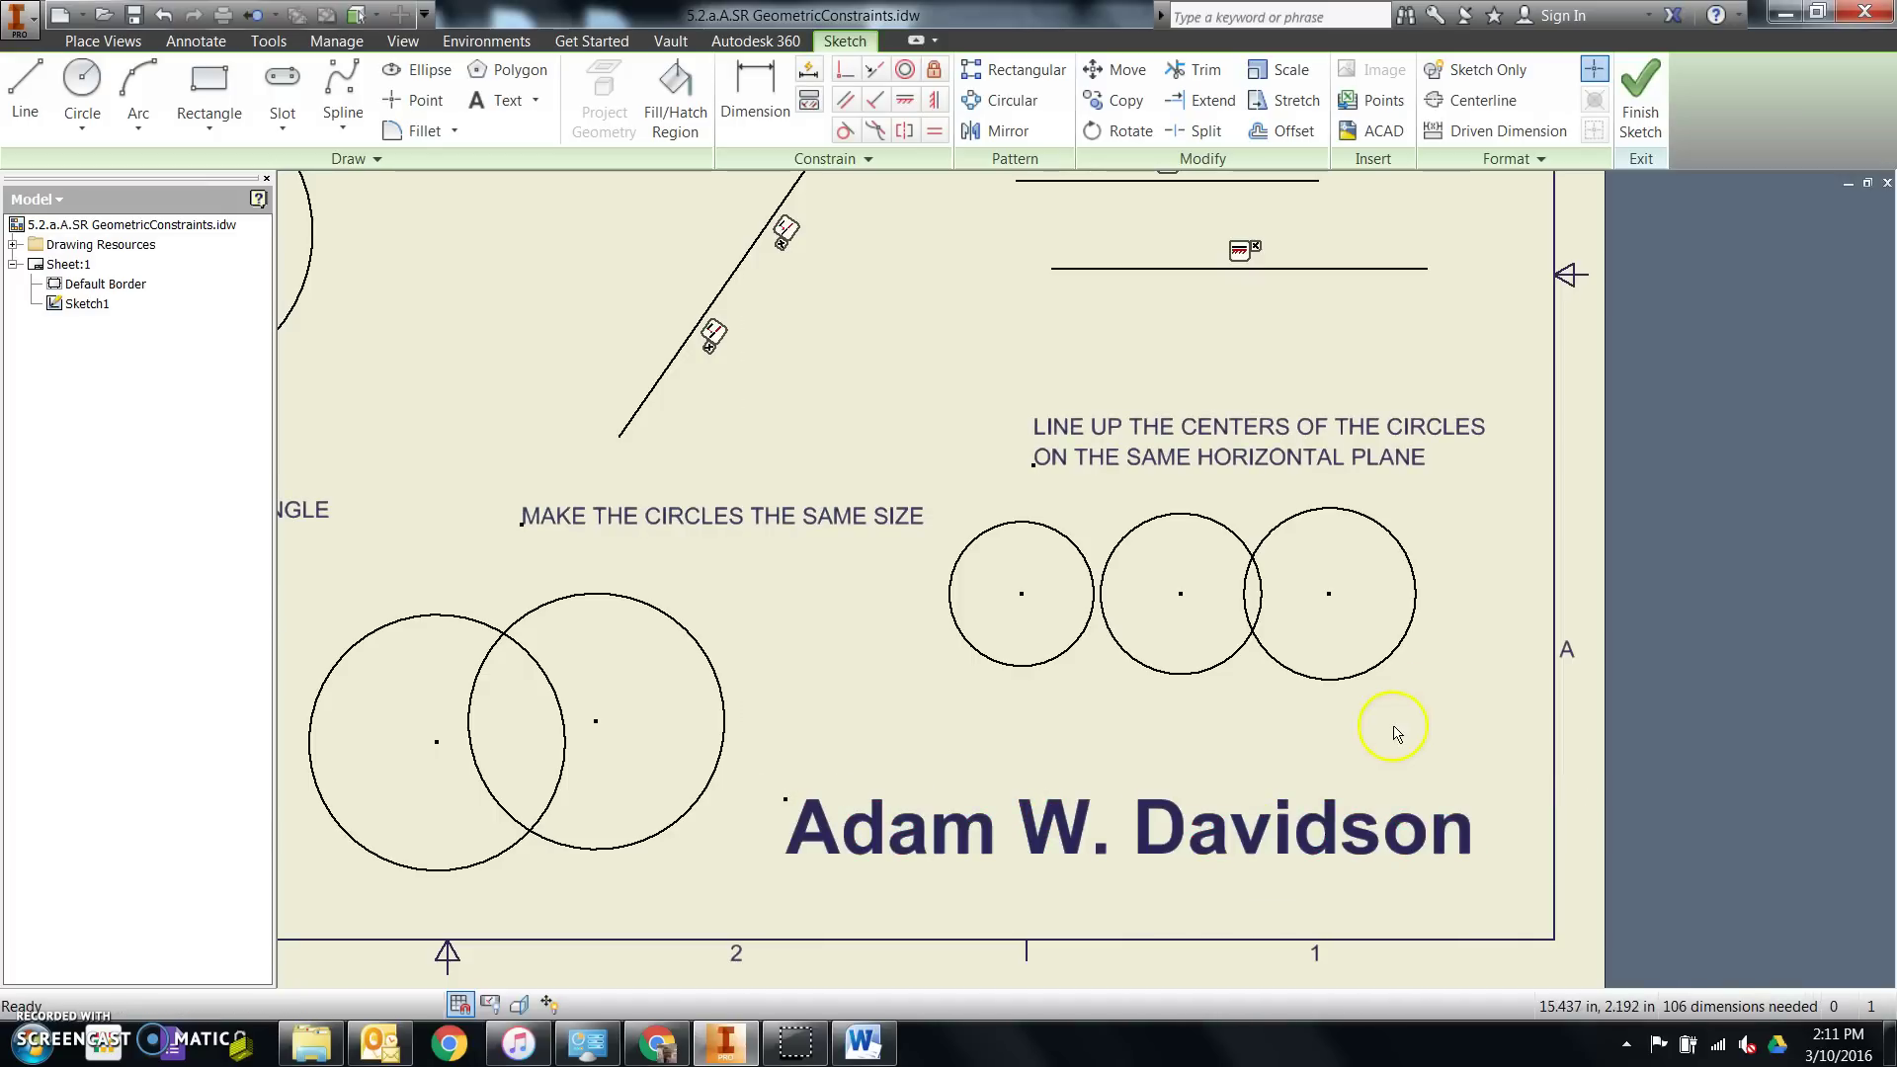
Step: Save a copy of the drawing as '5.2 A Finished' in Unit 5 Student, closing the sketch
left_click(34, 18)
left_click(126, 326)
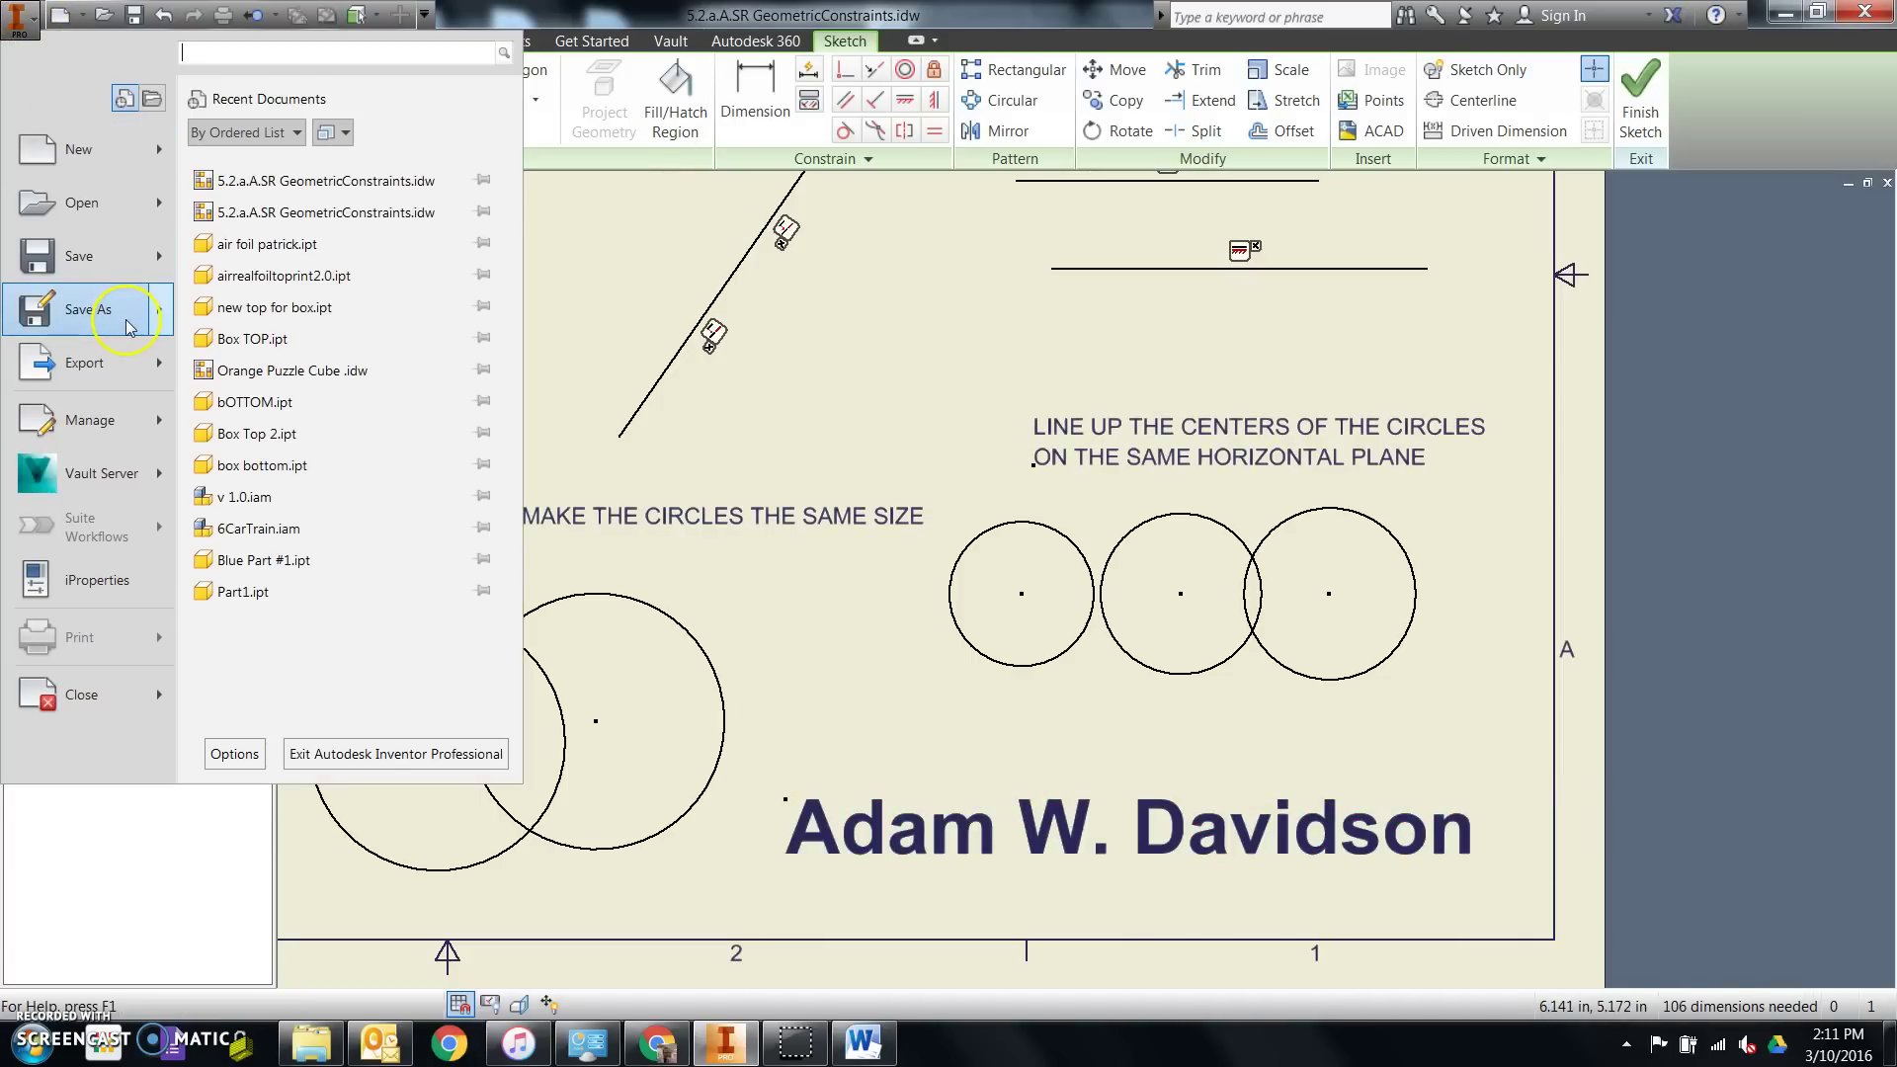
left_click(258, 262)
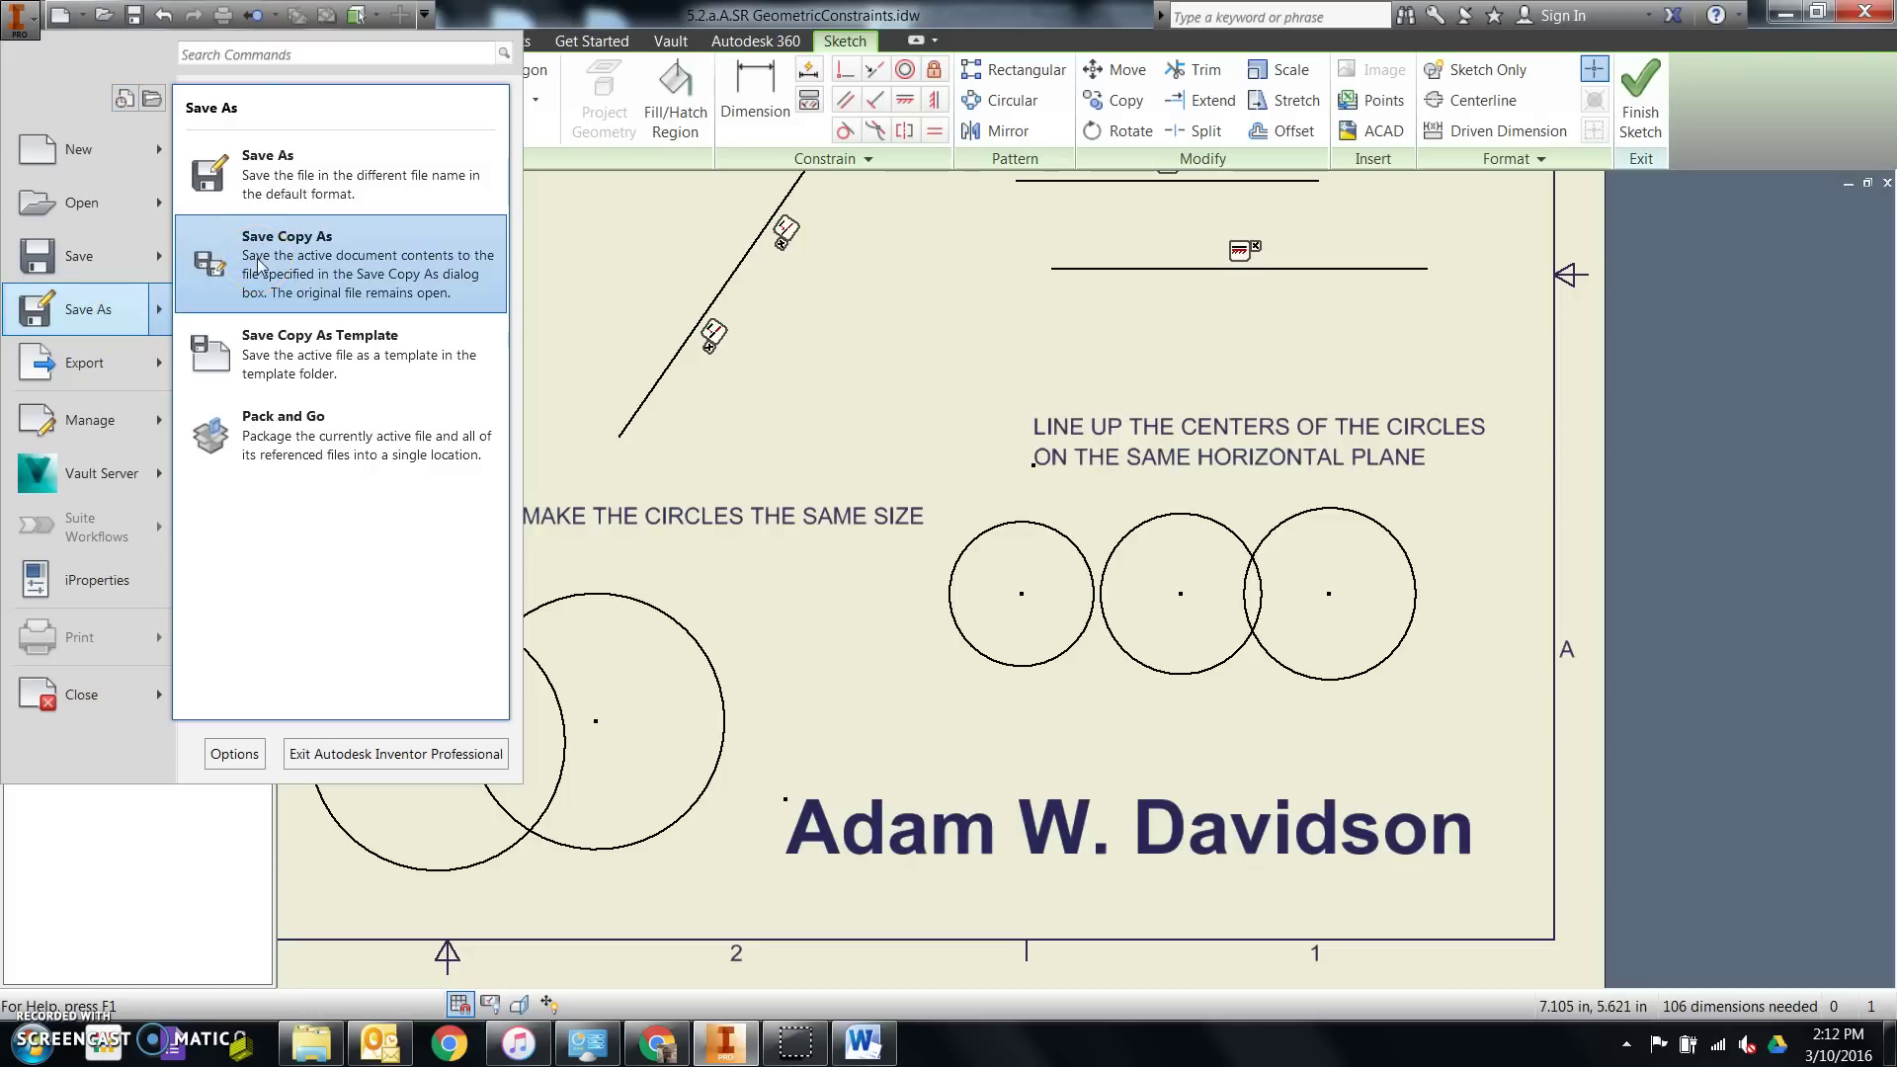
left_click(309, 260)
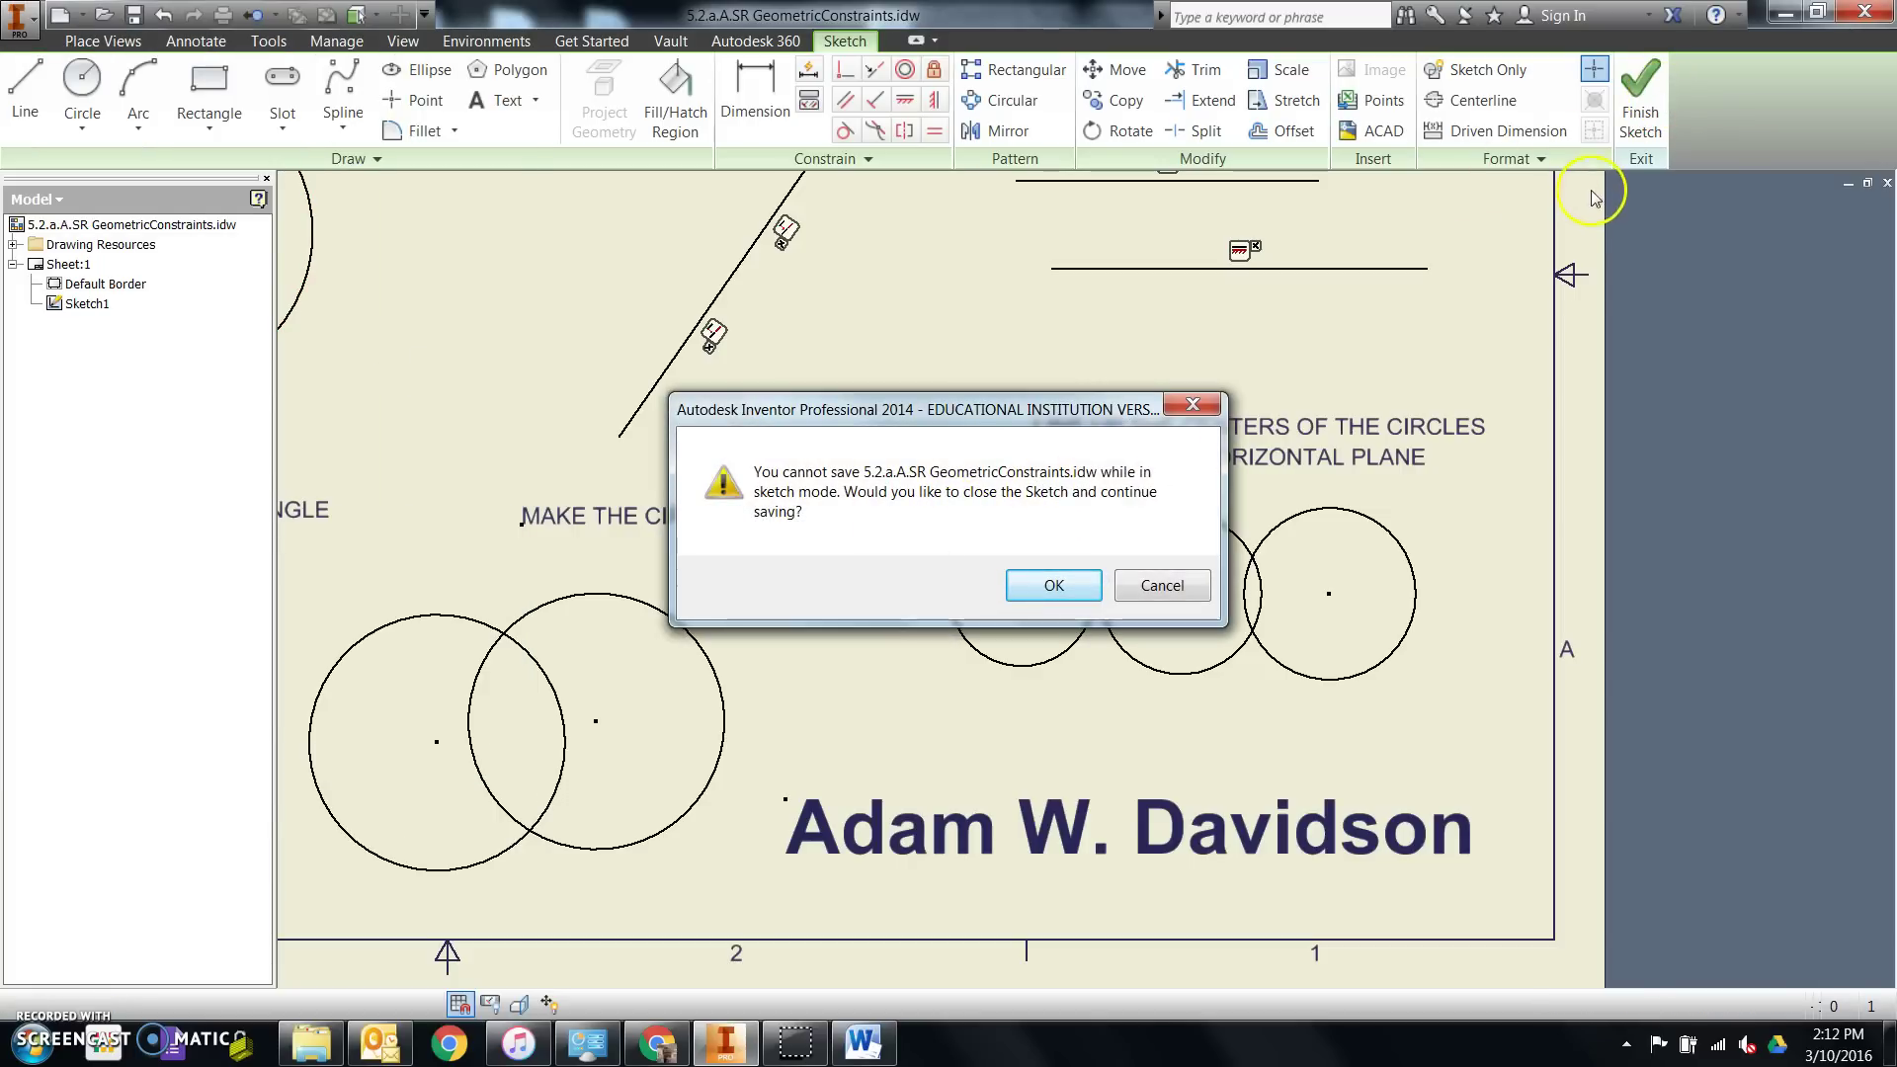
left_click(1051, 586)
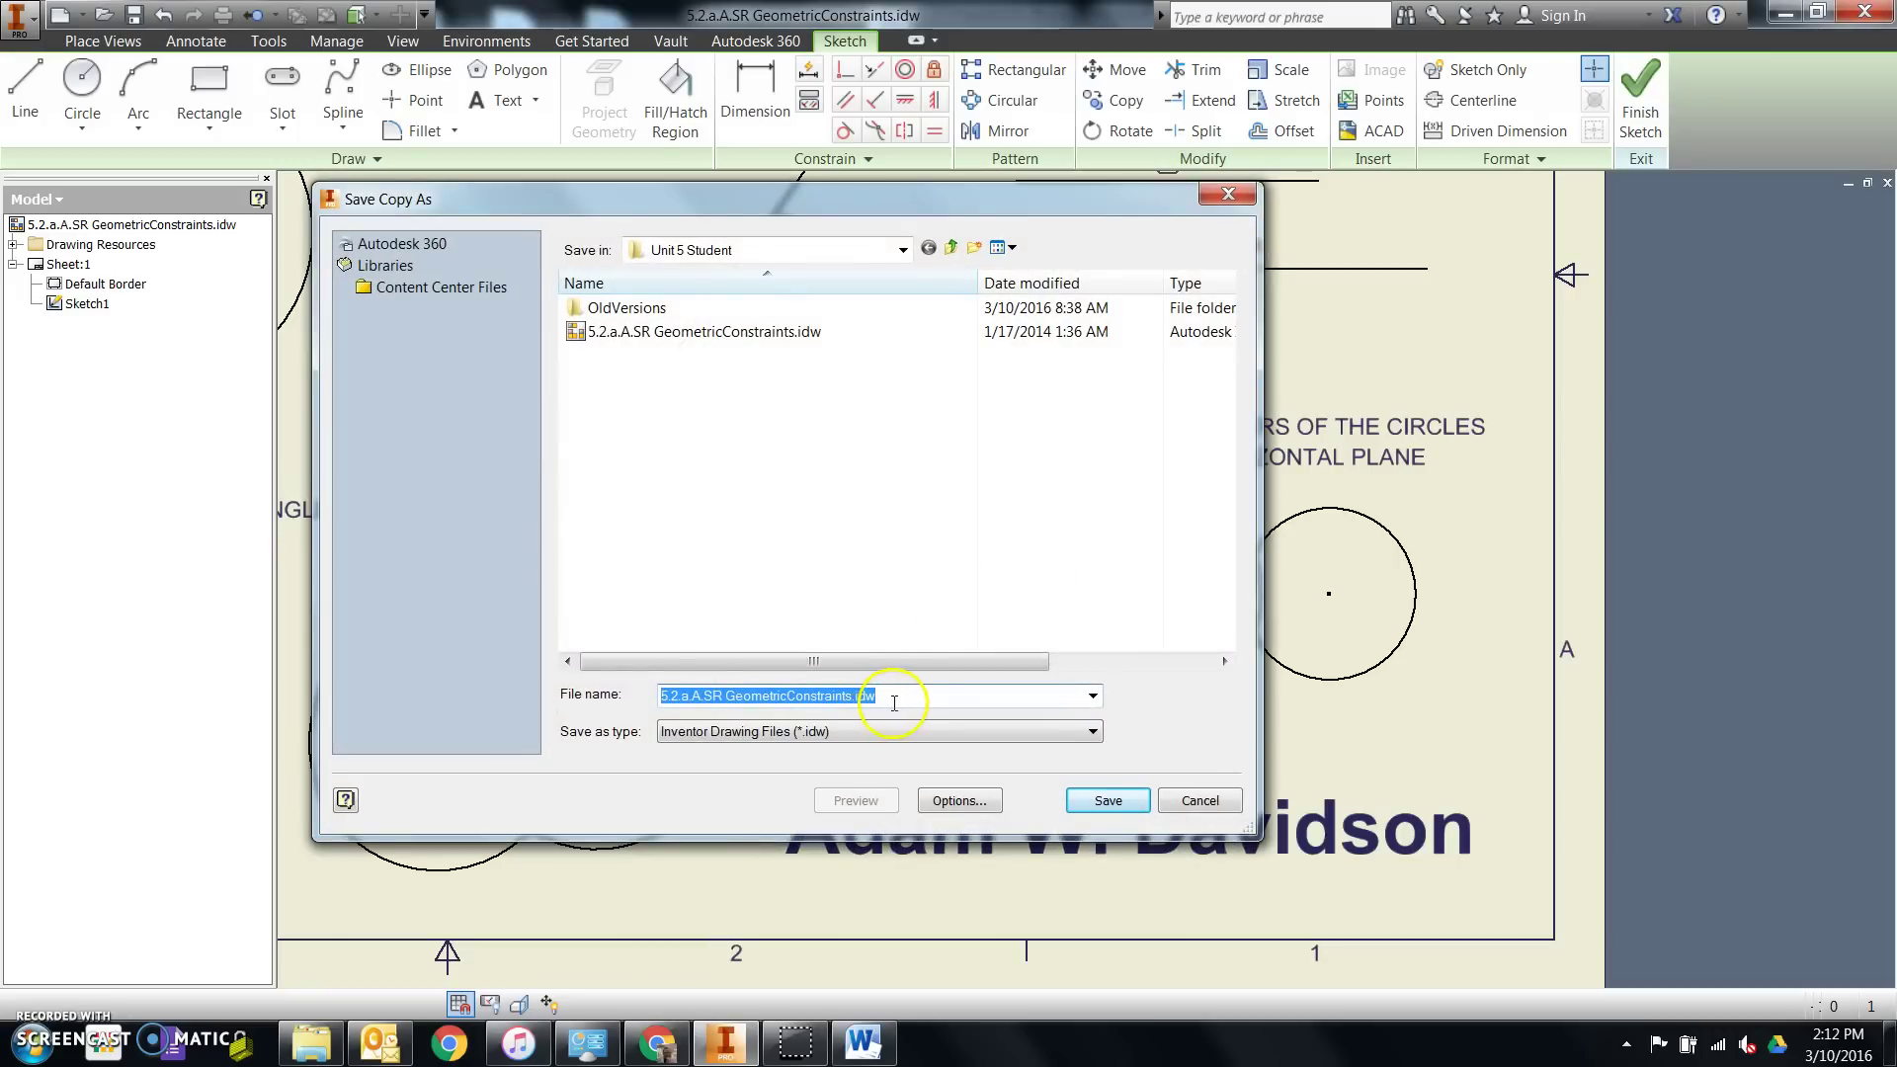
type("5.2 A Finished")
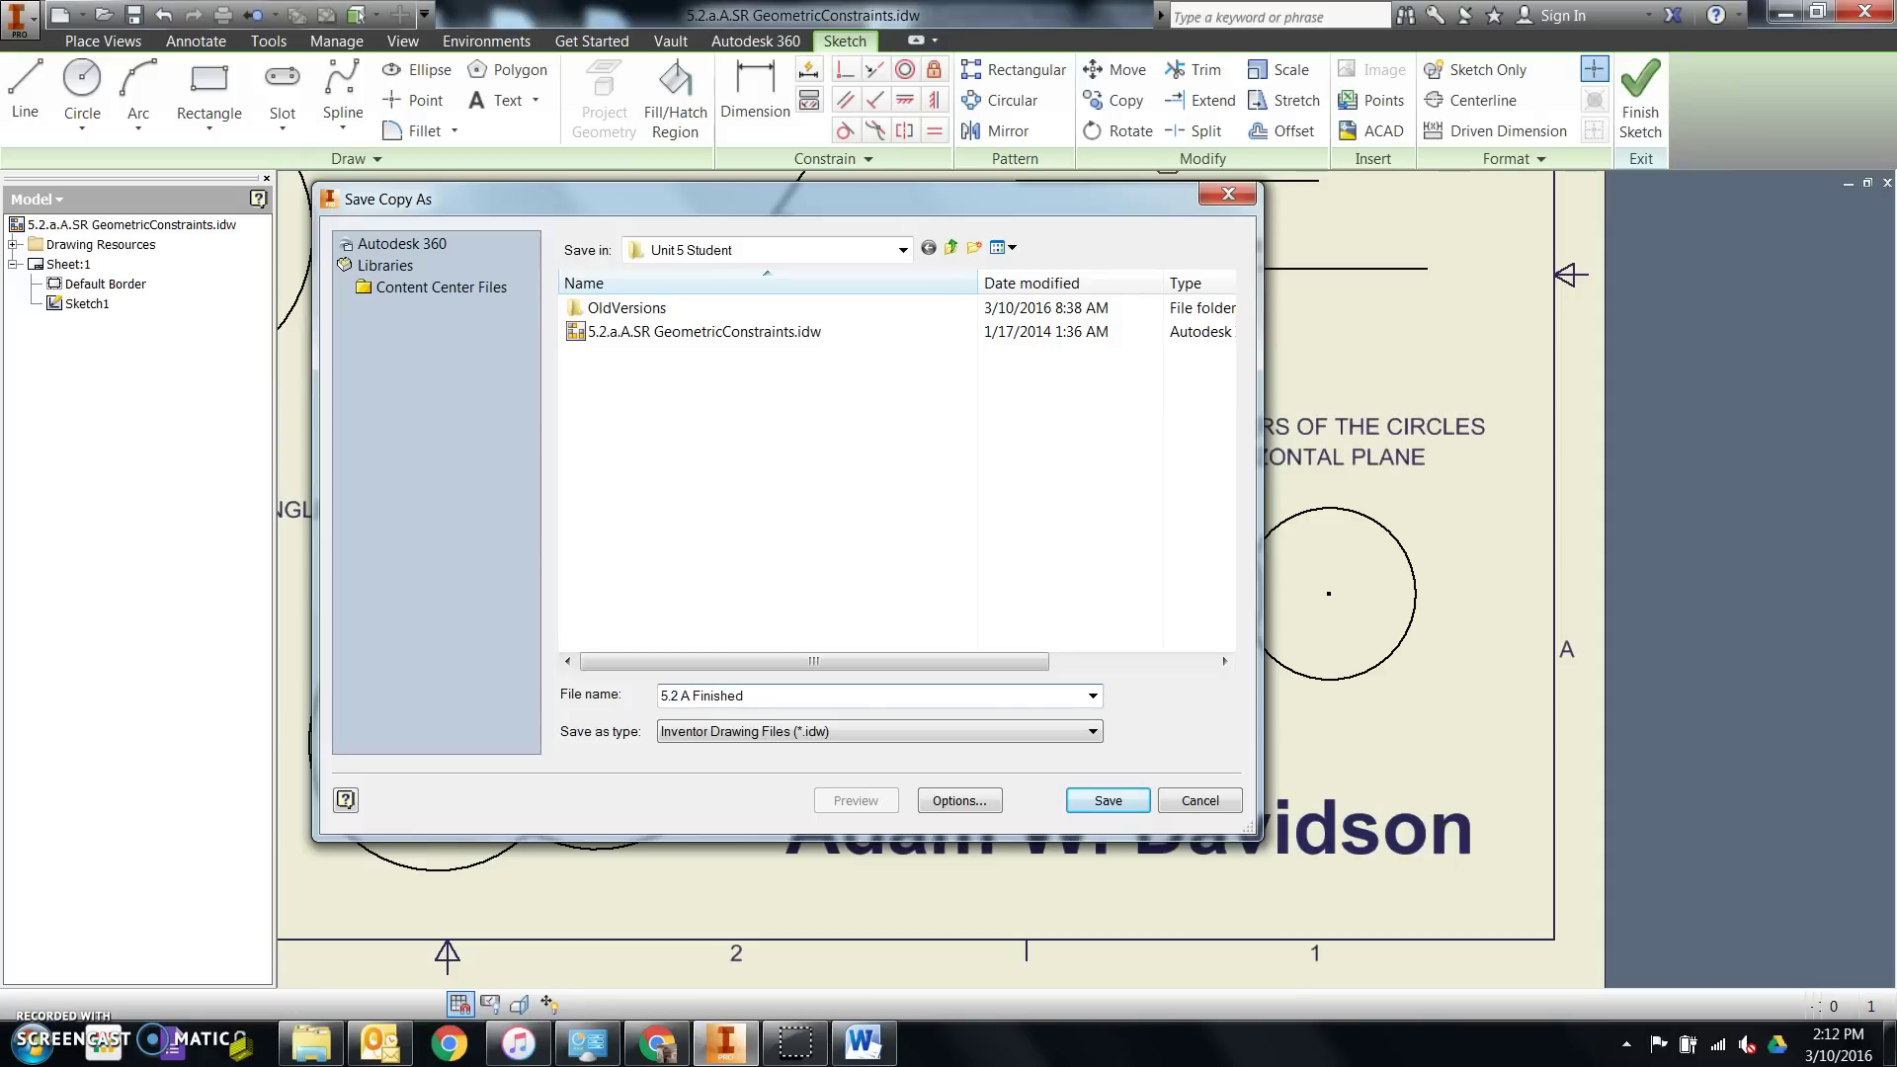
left_click(1107, 798)
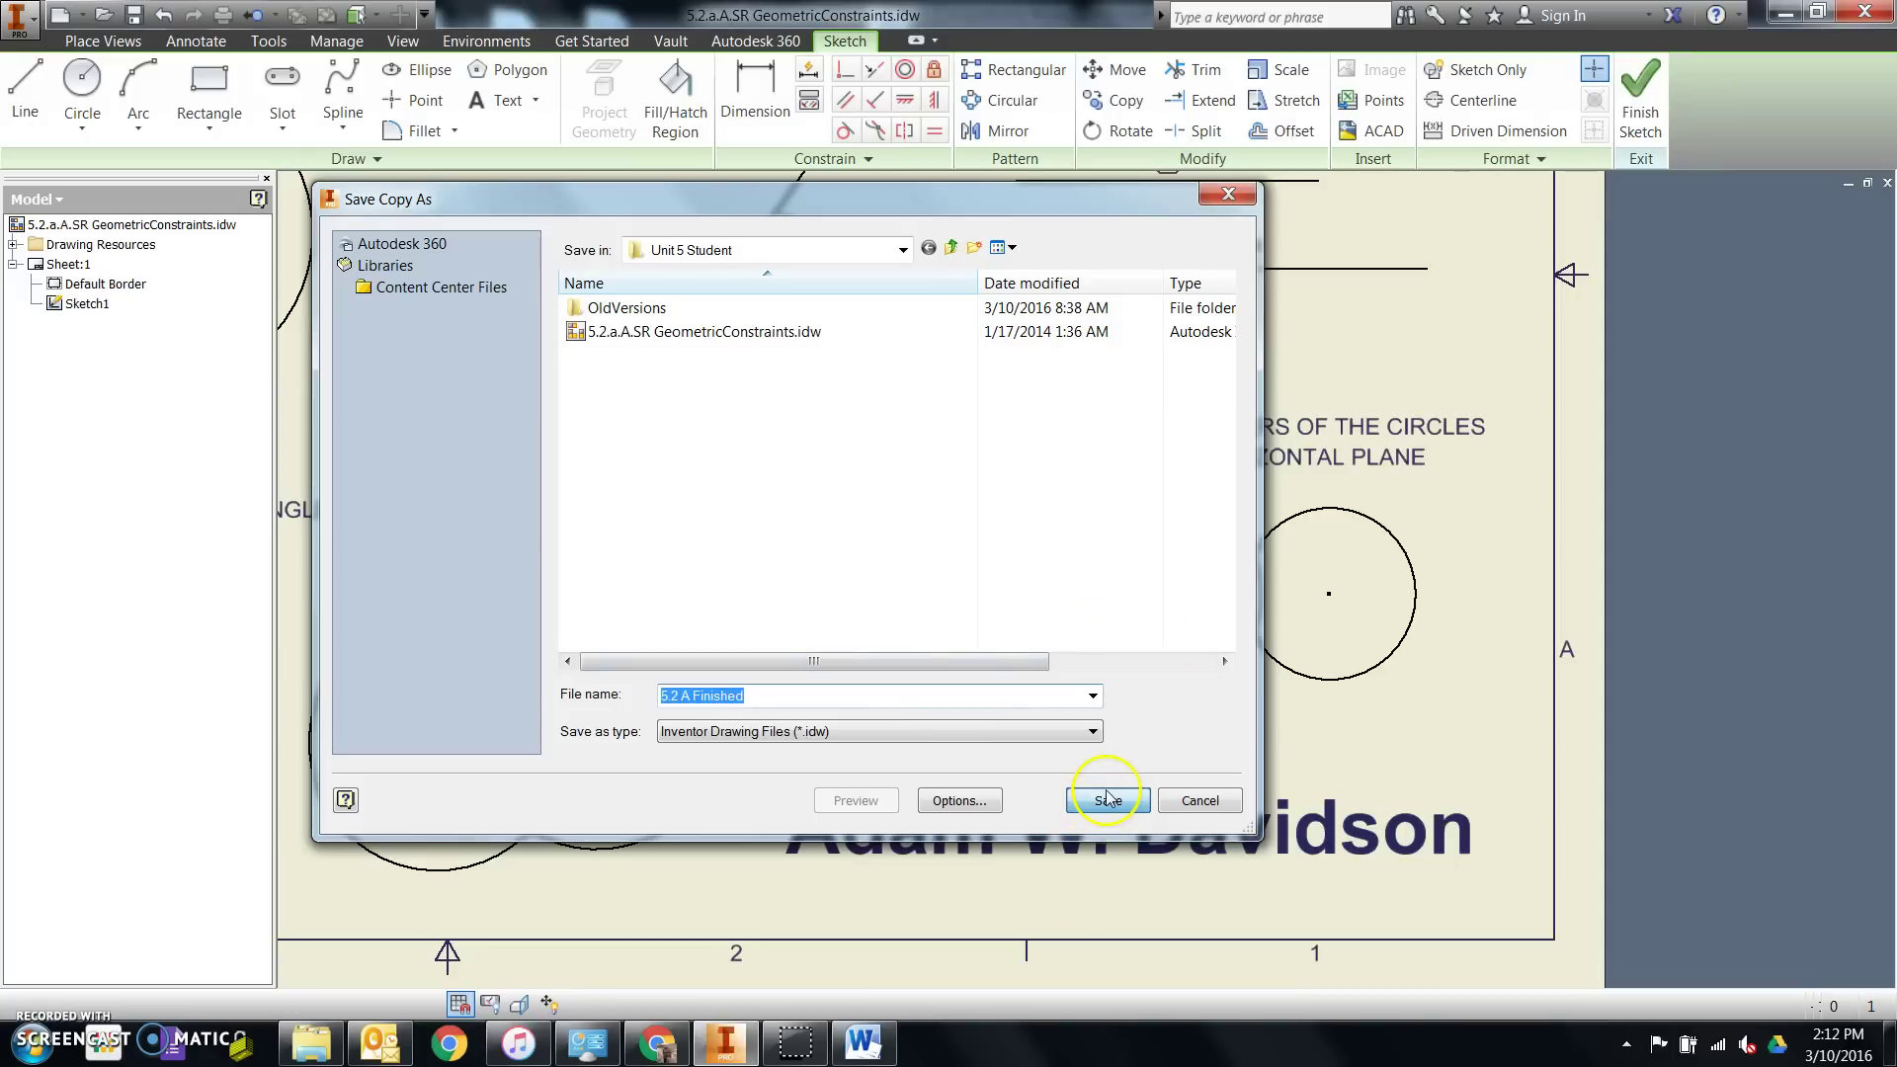